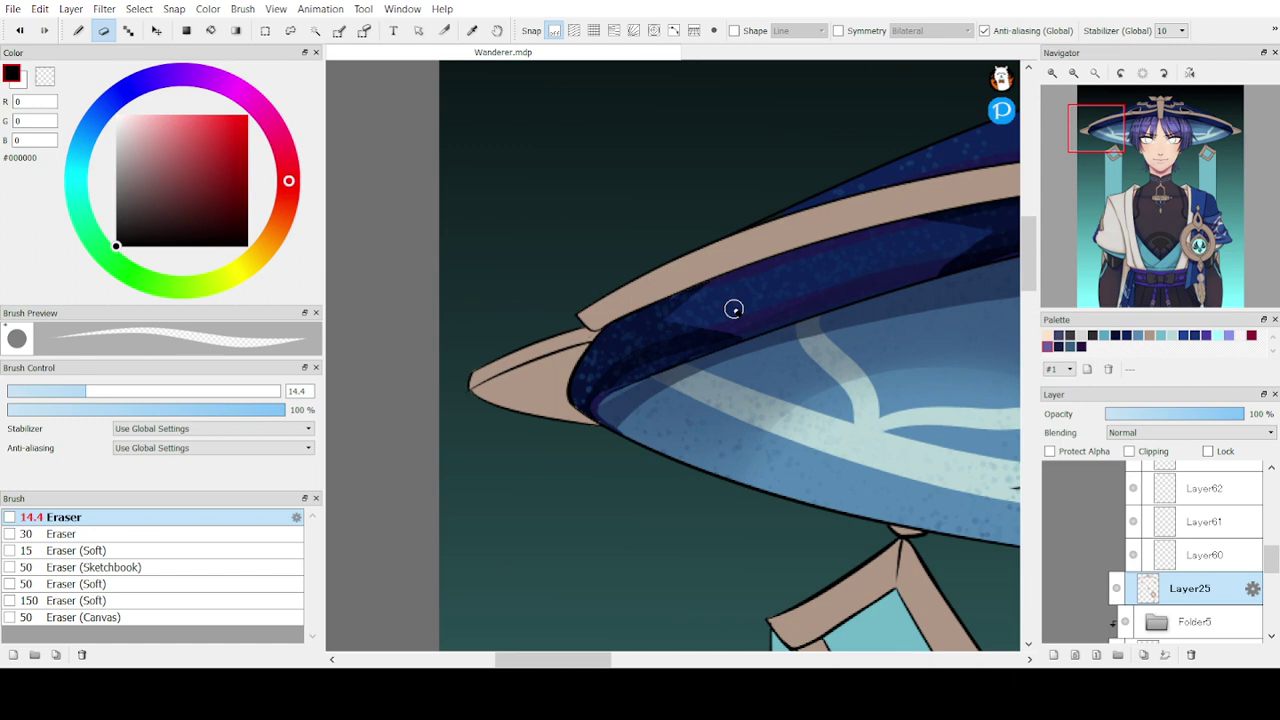
- Turn on bilateral symmetry and sample the tan colour #AE9786 from the metal chest ornament below the collar
click(1126, 147)
drag(1126, 147, 1134, 136)
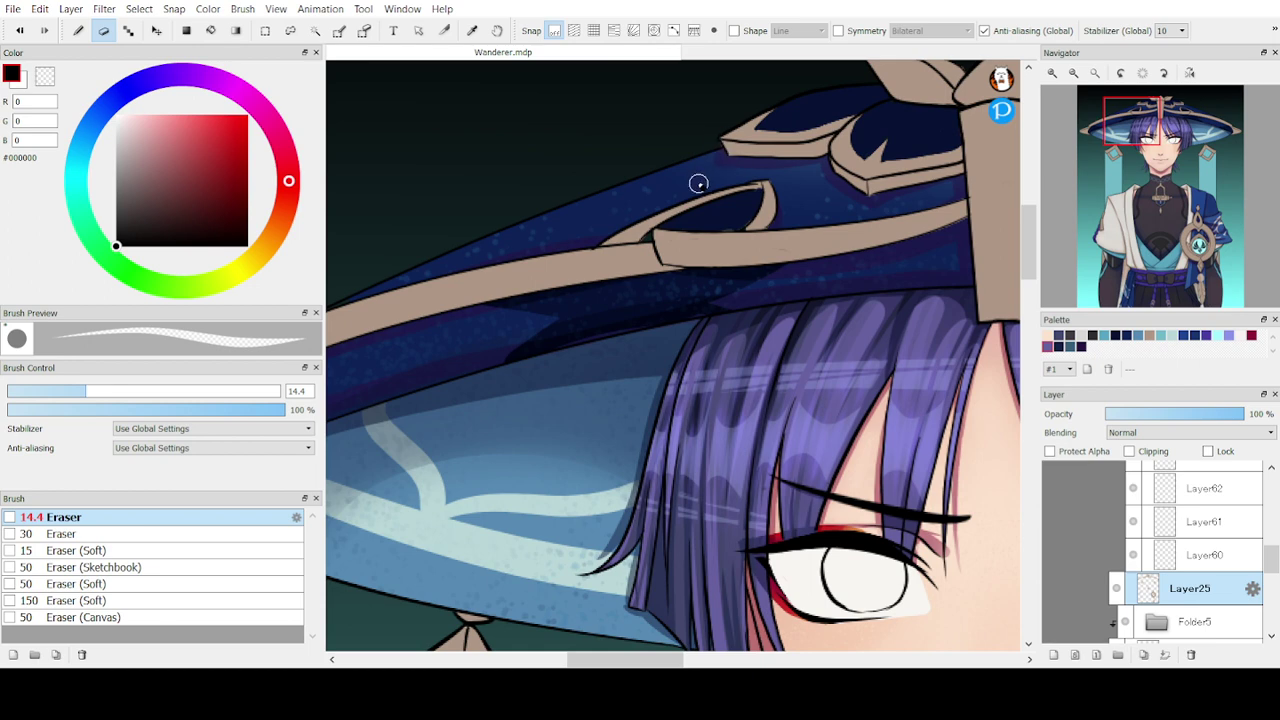
mouse_move(1222, 203)
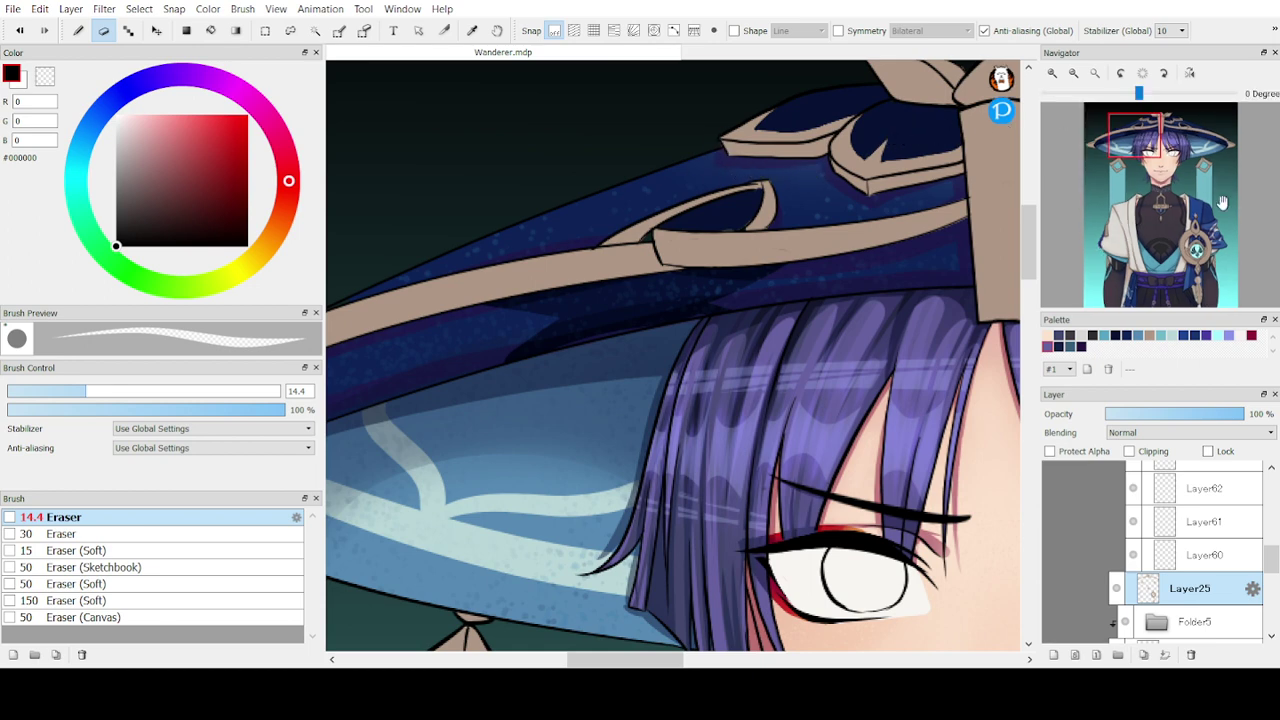
drag(1140, 144, 1158, 180)
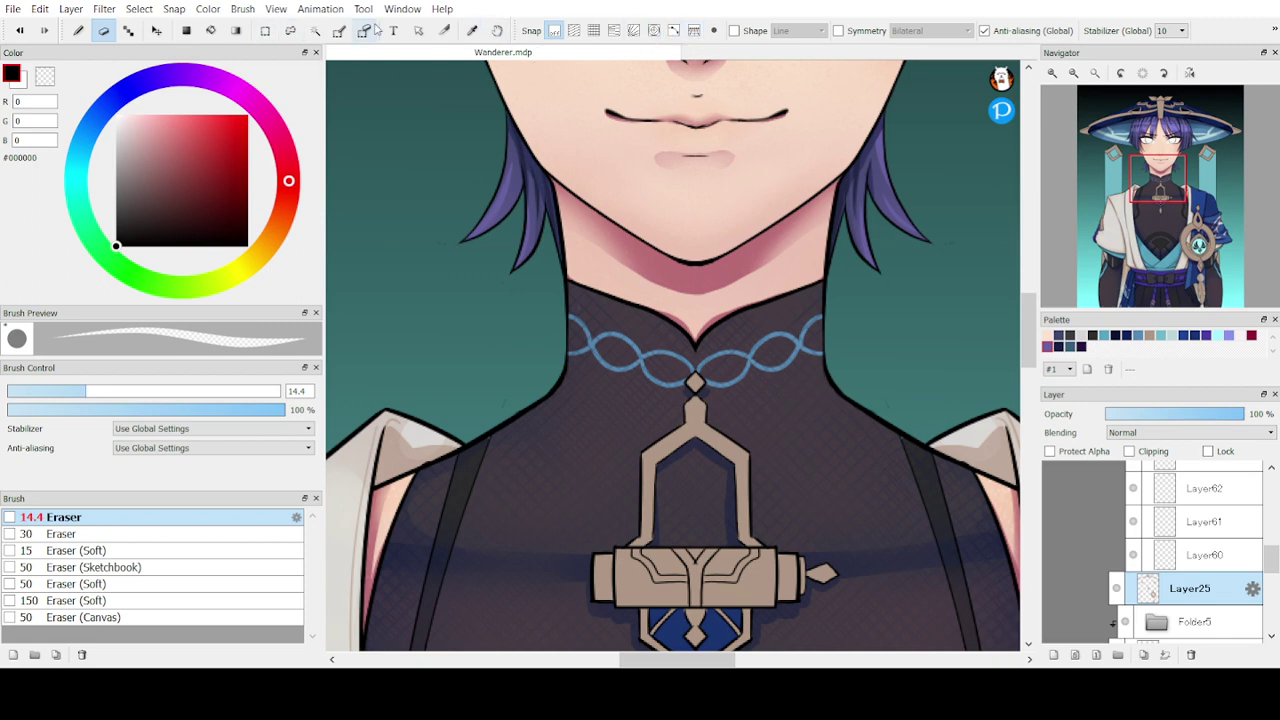
click(839, 31)
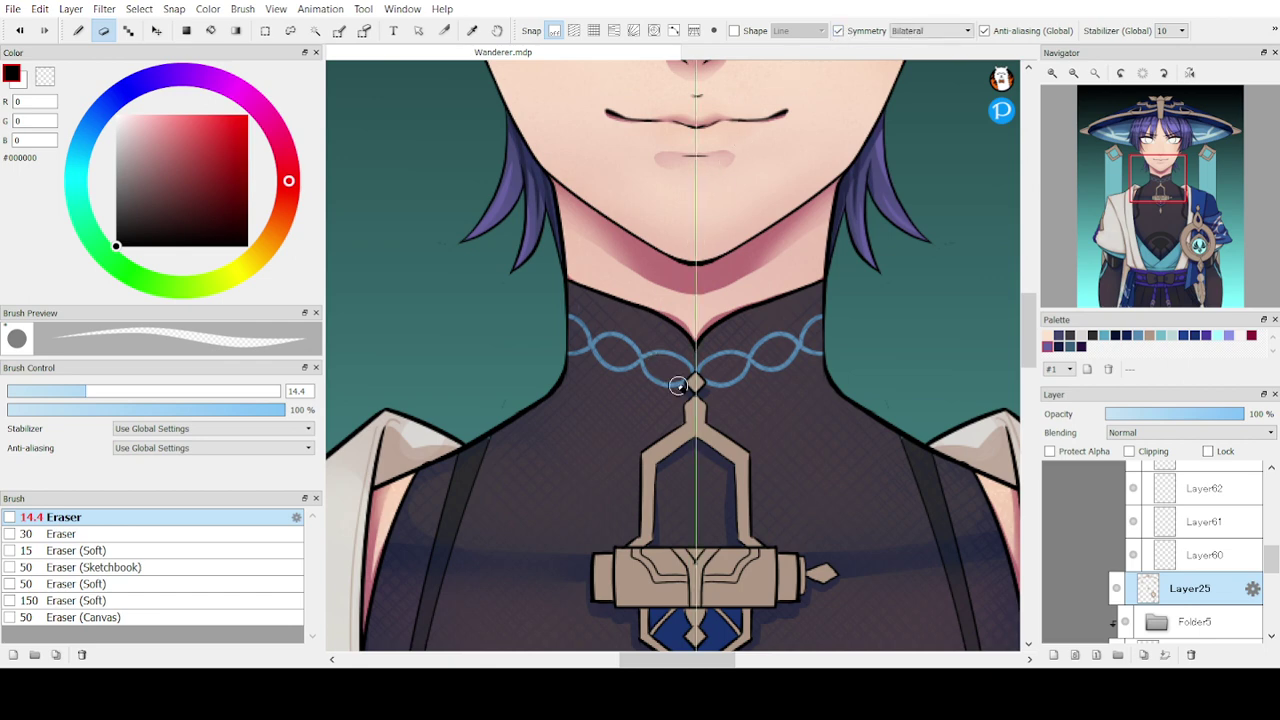
click(472, 31)
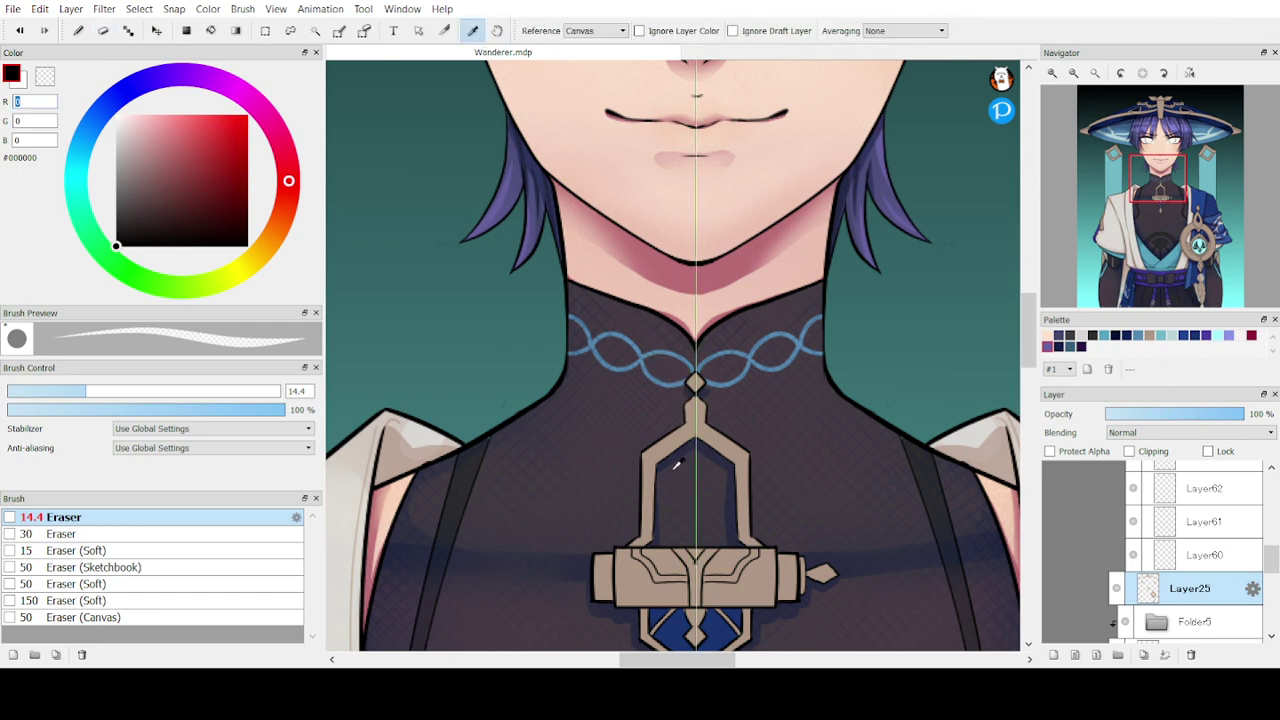
click(670, 551)
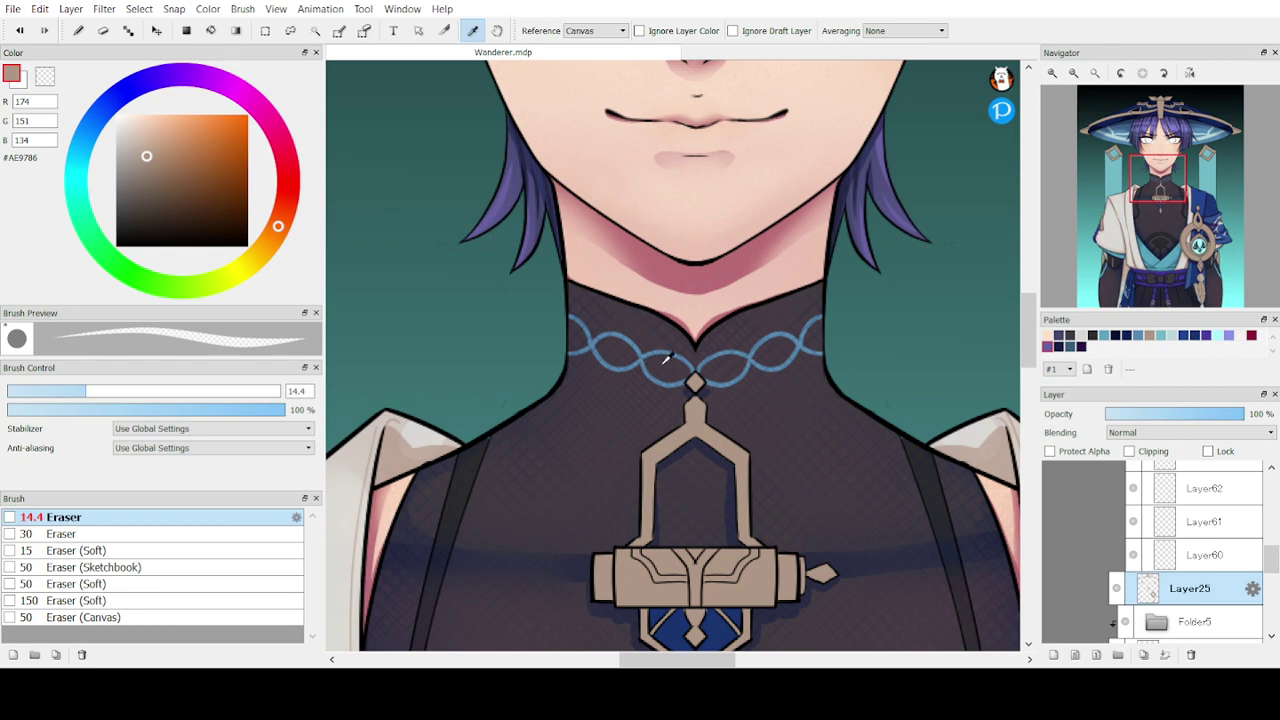
- Draw and fill mirrored tan diamonds on the blue braid of the collar with the 15 px Pen on Layer25
key(b)
click(236, 517)
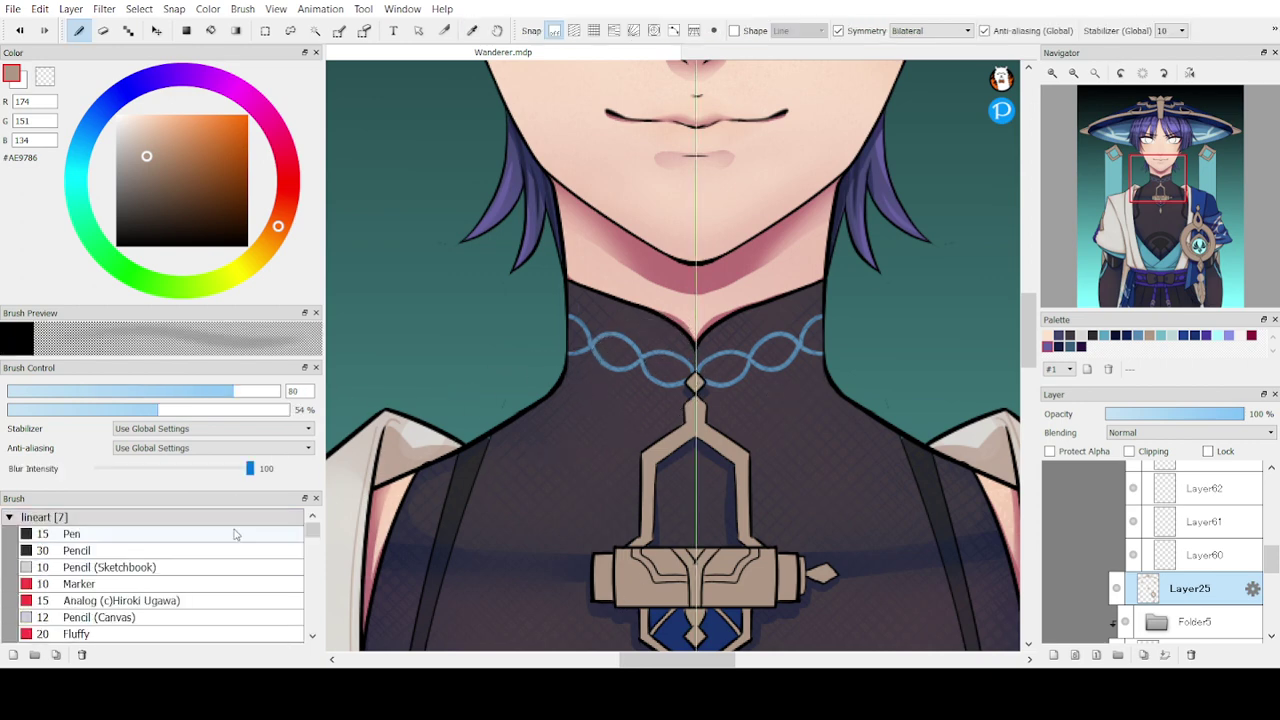
click(234, 533)
mouse_move(645, 356)
mouse_down()
mouse_move(655, 370)
mouse_move(618, 356)
mouse_up()
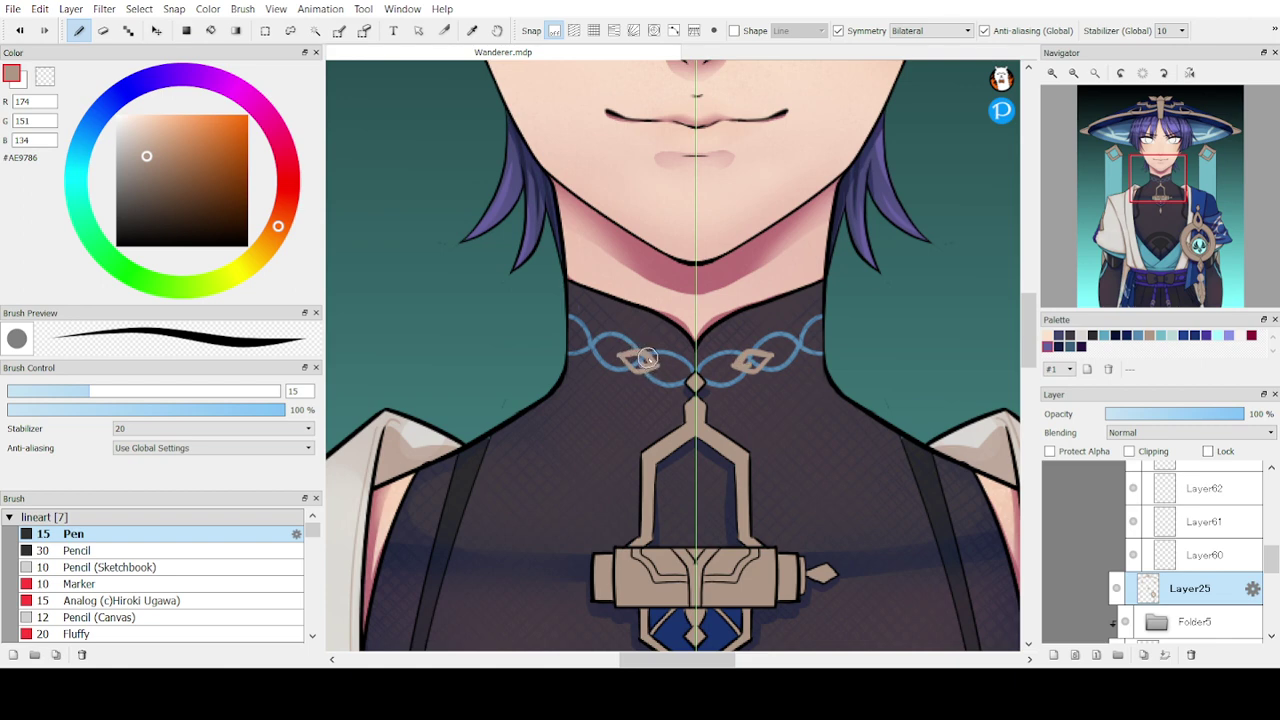
drag(648, 358, 642, 365)
key(e)
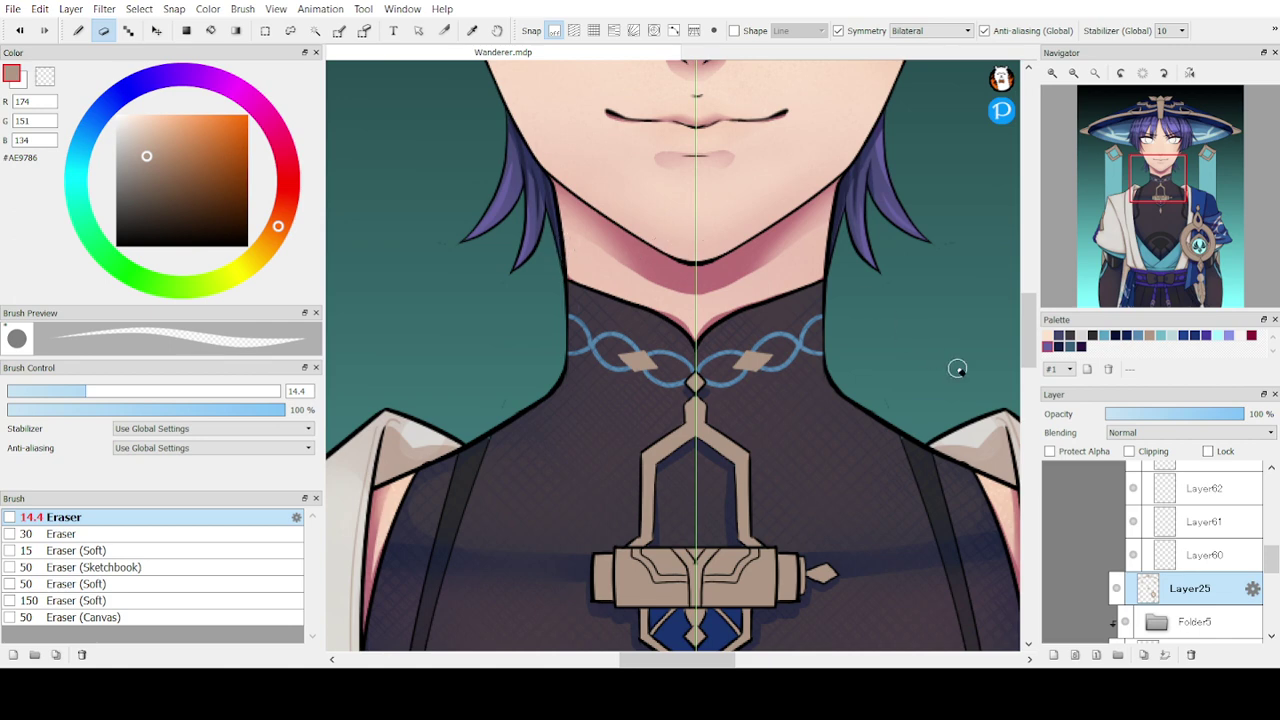
- Turn off symmetry and erase the tan colour from the crossed cords around both purple knots at the ends of the hanging sashes
drag(1160, 192, 1159, 166)
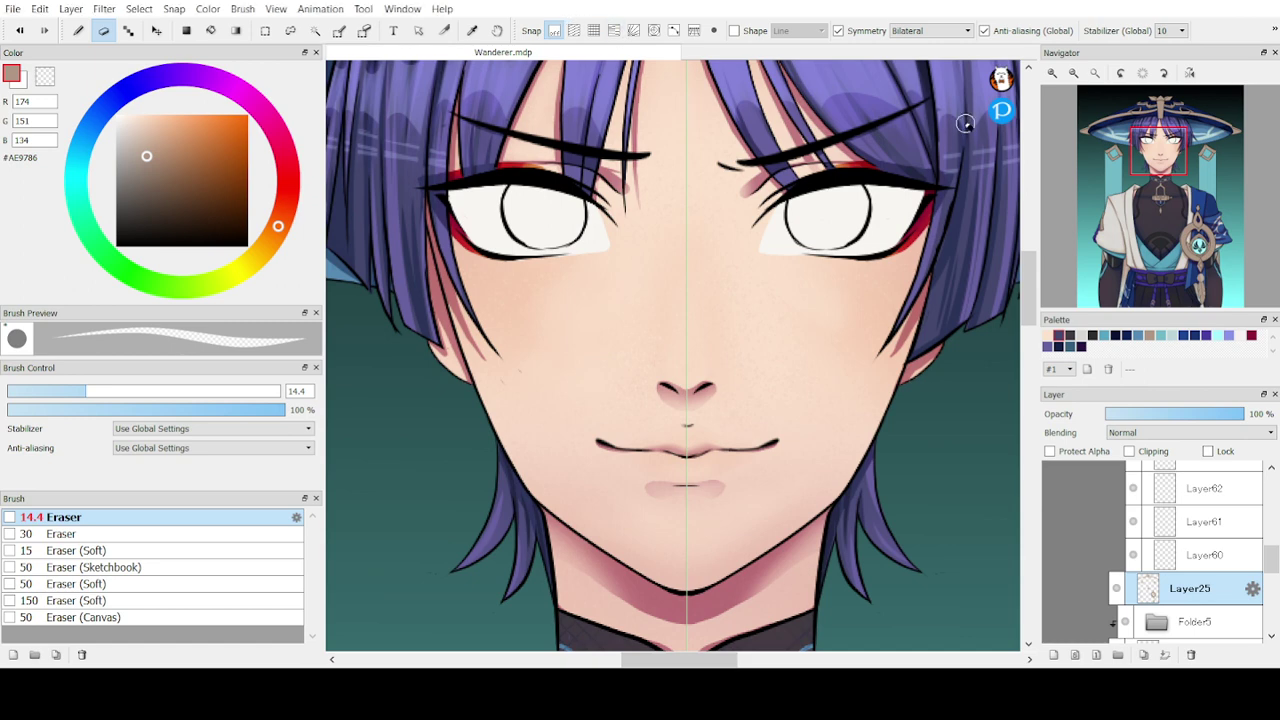
click(838, 30)
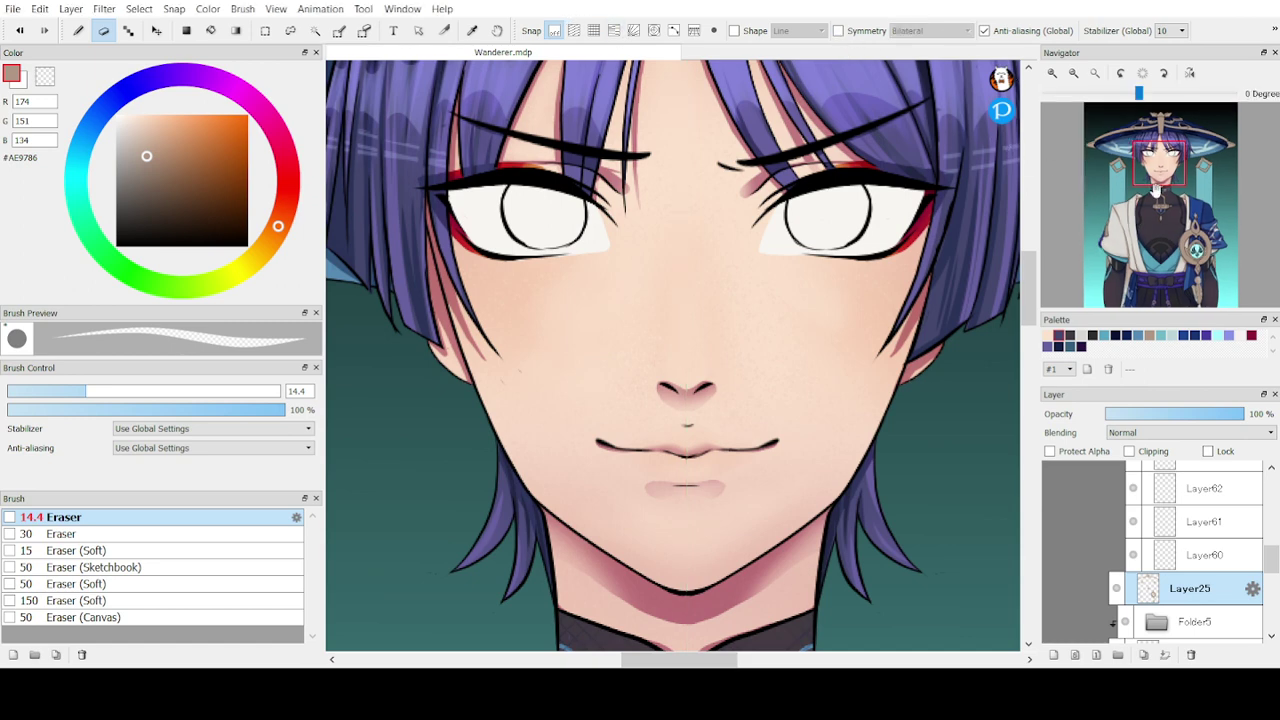
drag(1160, 160, 1167, 280)
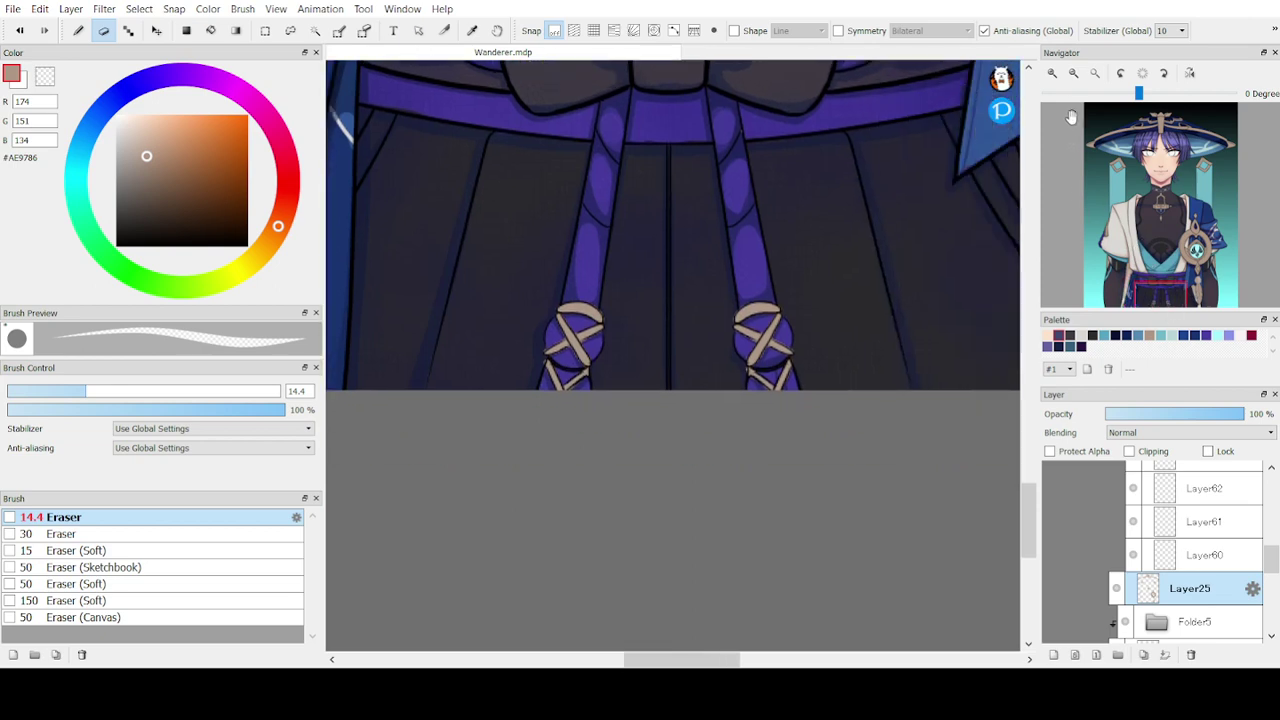
click(1052, 73)
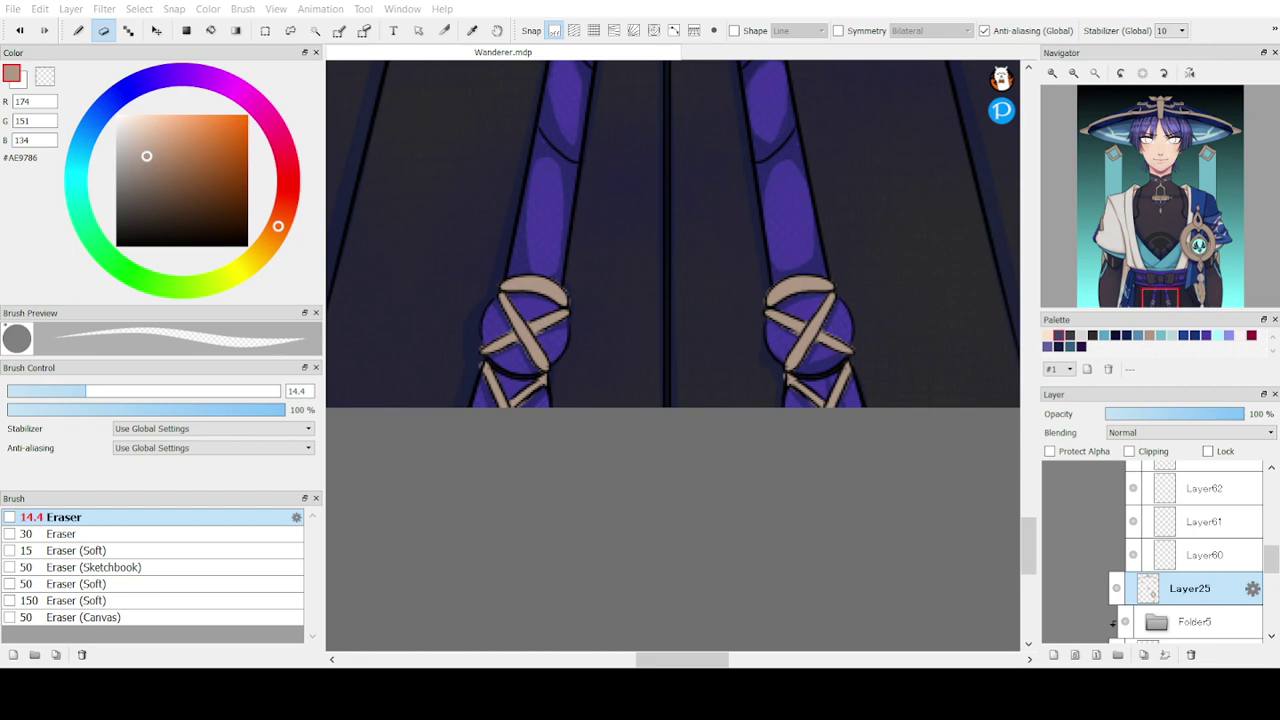
click(477, 665)
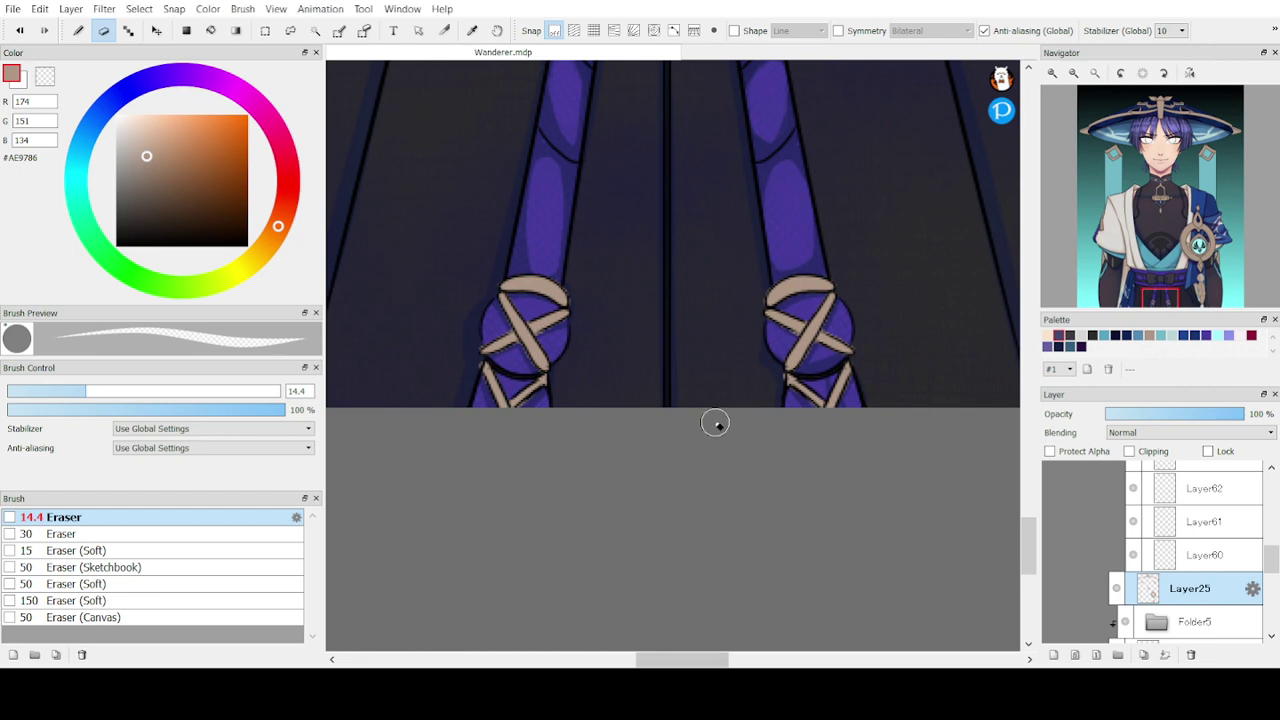
key(Tab)
mouse_move(583, 303)
mouse_down()
mouse_move(483, 276)
mouse_move(586, 301)
mouse_move(509, 281)
mouse_move(502, 291)
mouse_move(545, 320)
mouse_up()
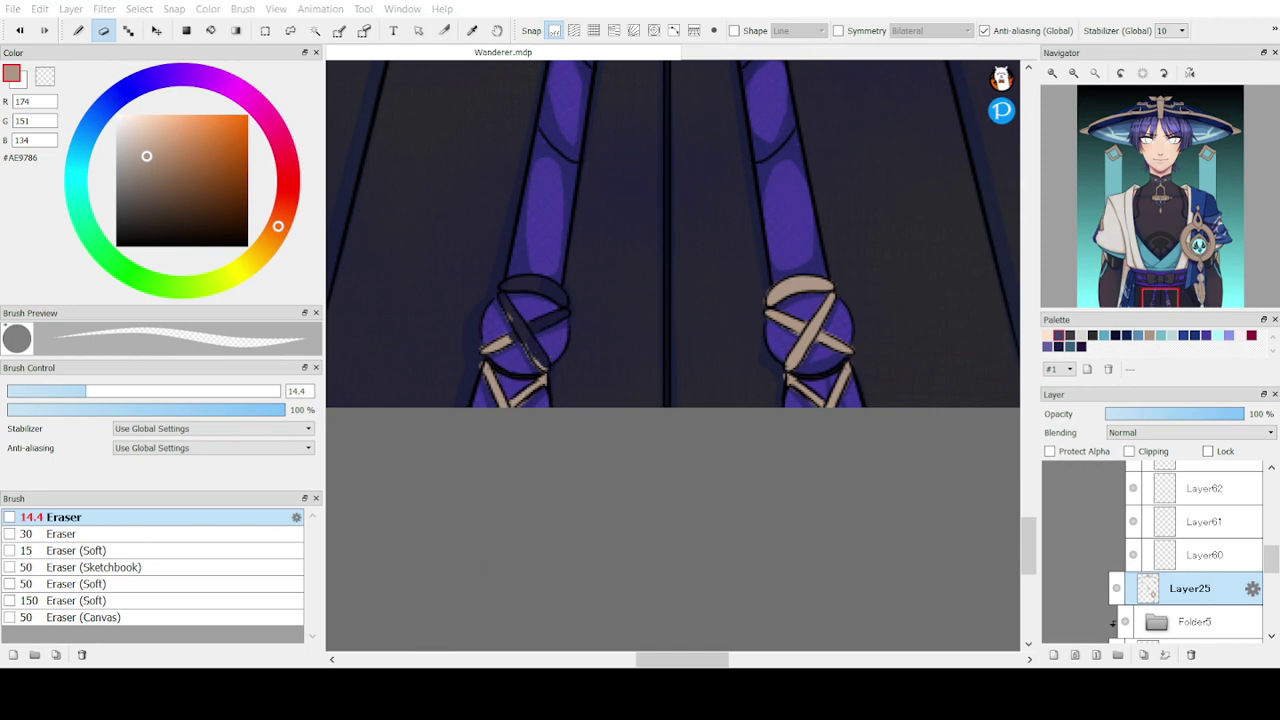
mouse_move(544, 360)
mouse_down()
mouse_move(488, 342)
mouse_move(506, 314)
mouse_up()
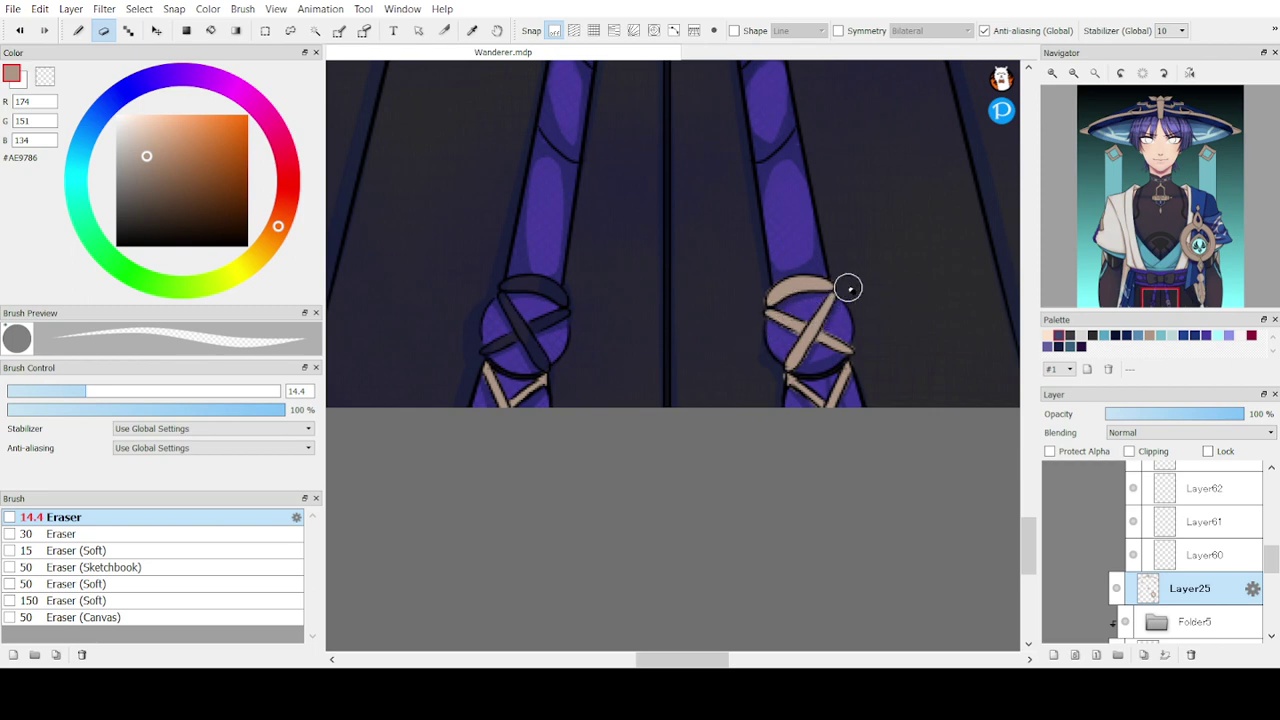
mouse_move(846, 286)
mouse_down()
mouse_move(771, 292)
mouse_move(817, 279)
mouse_move(773, 299)
mouse_move(830, 292)
mouse_move(772, 302)
mouse_move(766, 321)
mouse_move(821, 324)
mouse_move(804, 342)
mouse_move(845, 345)
mouse_move(788, 357)
mouse_up()
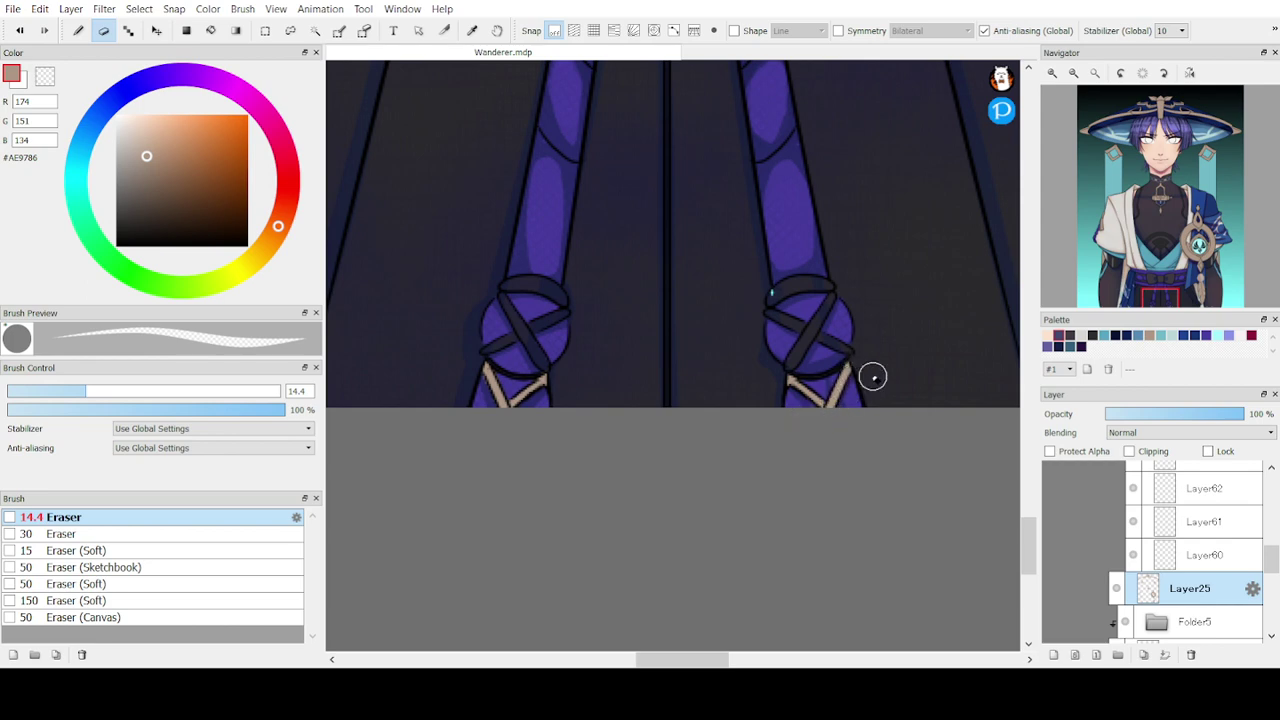
- Clean up the tan fill in the notches along the hanging feather's edge, undoing one eraser stroke
key(n)
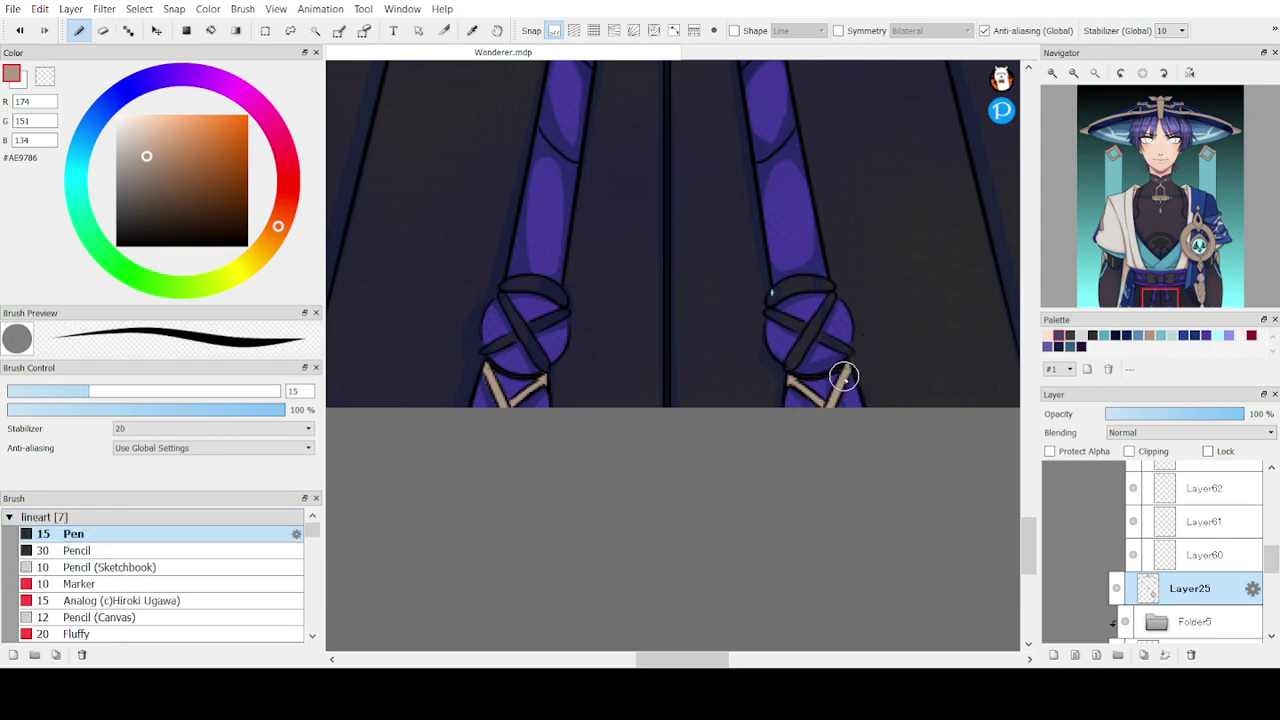
mouse_move(1172, 299)
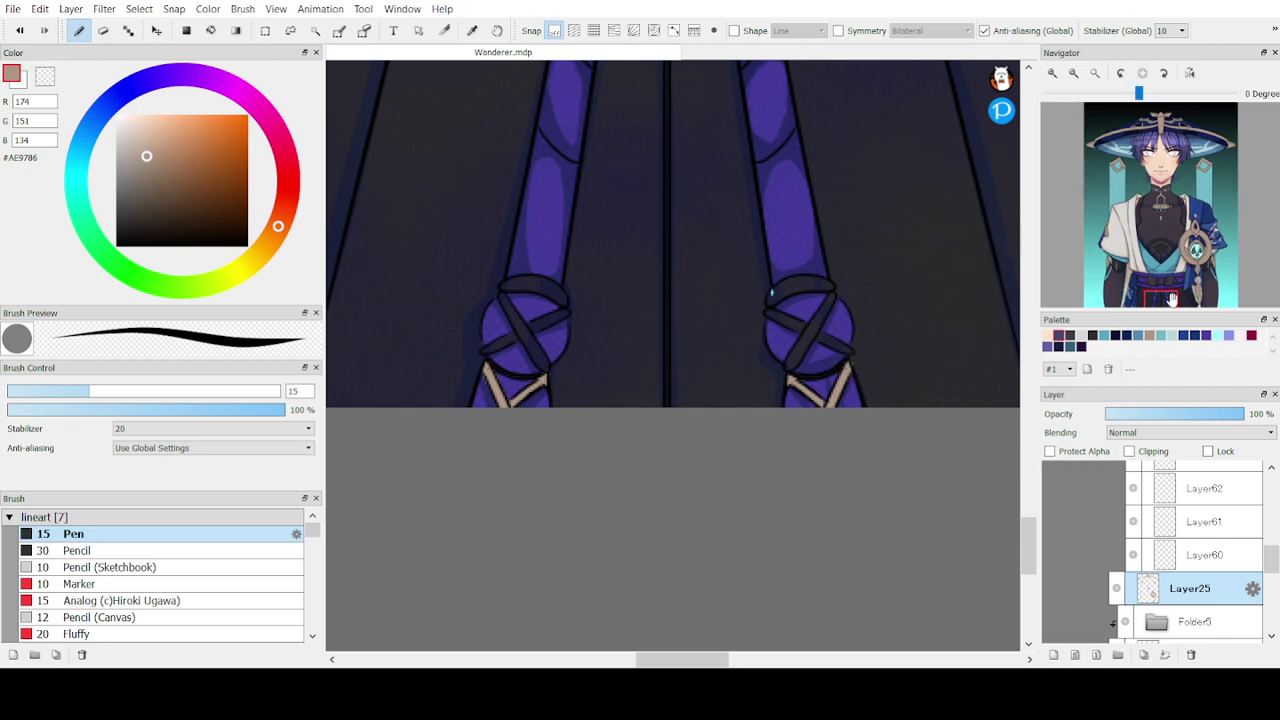
drag(1172, 299, 1196, 288)
key(e)
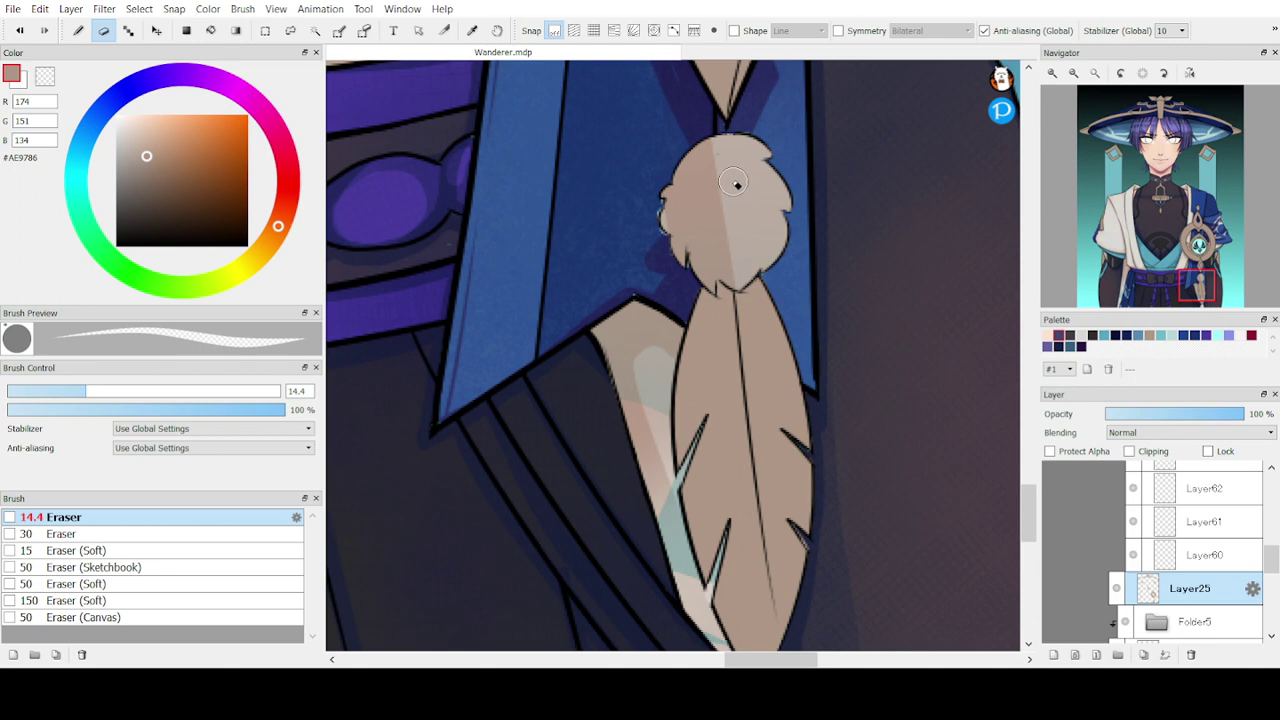
mouse_move(1140, 245)
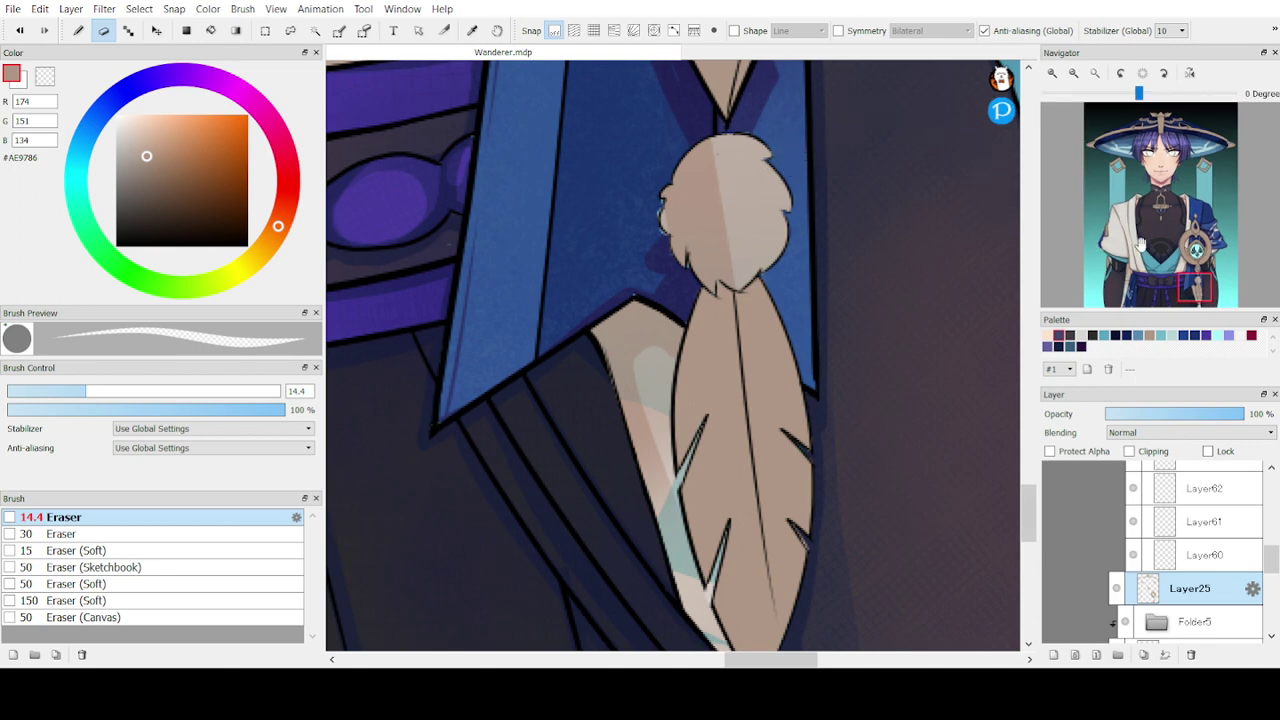
drag(1167, 265, 1196, 308)
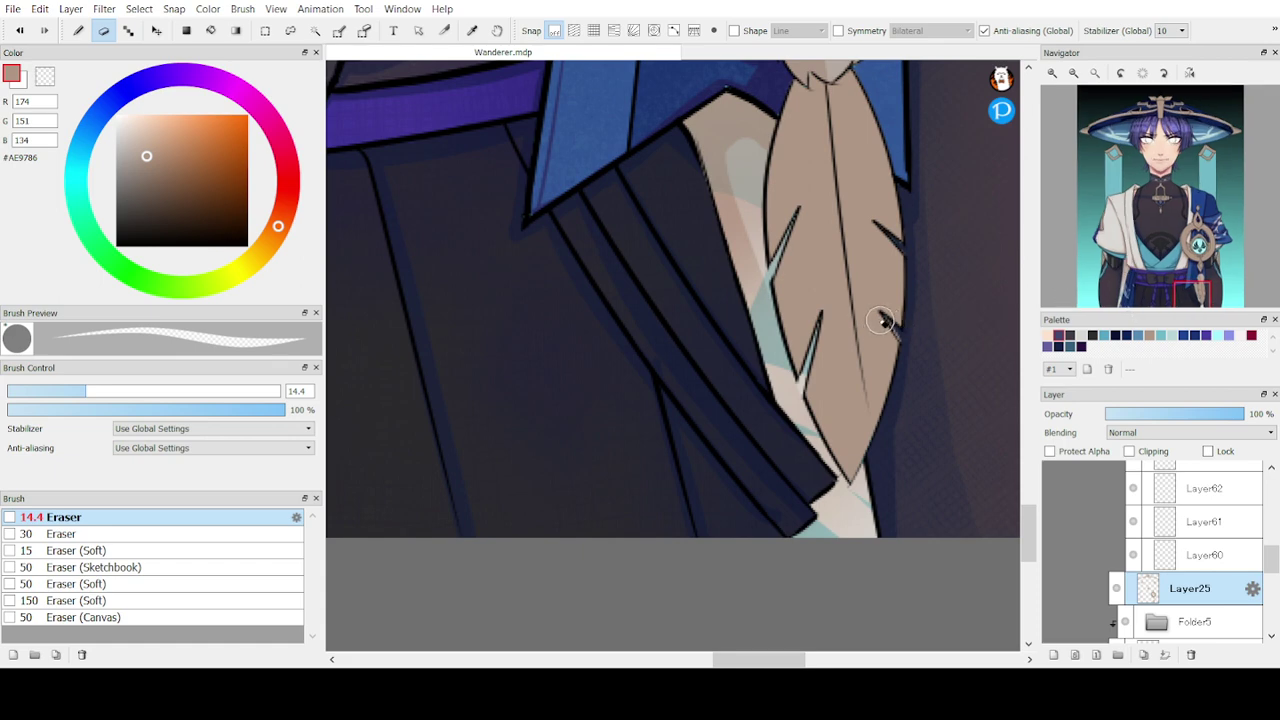
drag(882, 316, 897, 342)
key(ctrl+z)
mouse_move(1114, 217)
key(b)
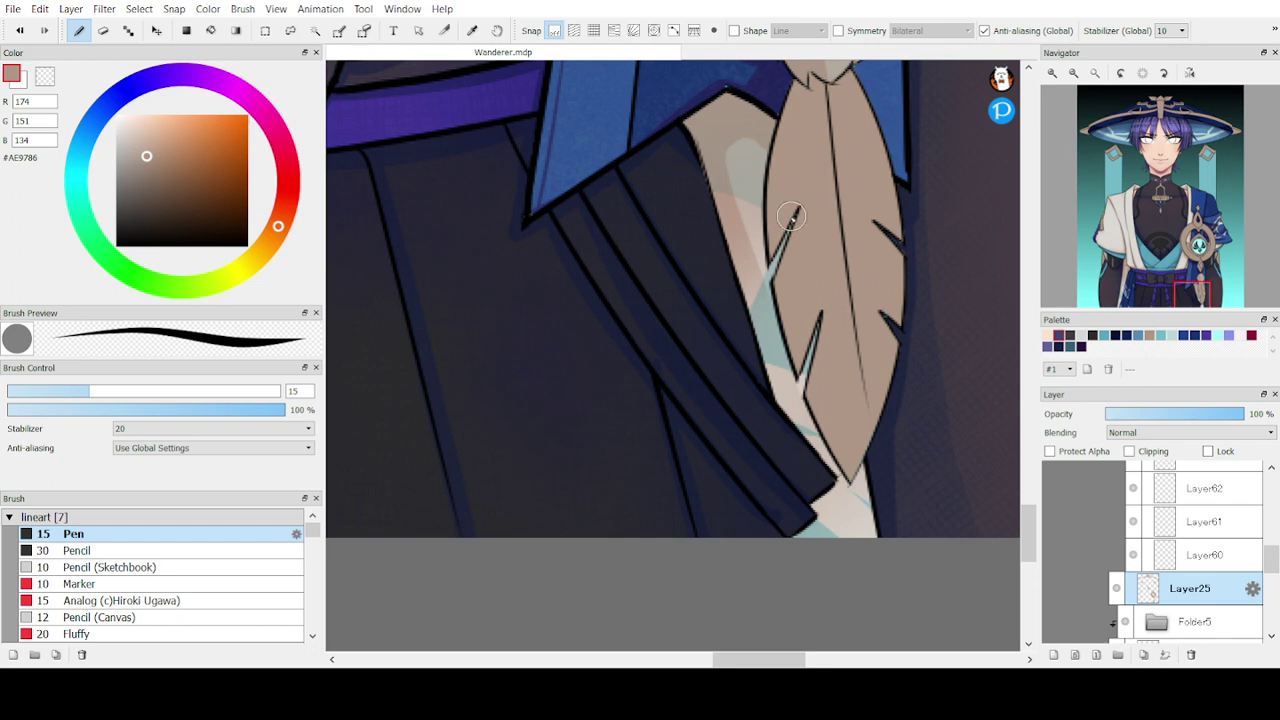
- Erase the stray tan specks outside the outline of the large medallion ring
mouse_move(1134, 240)
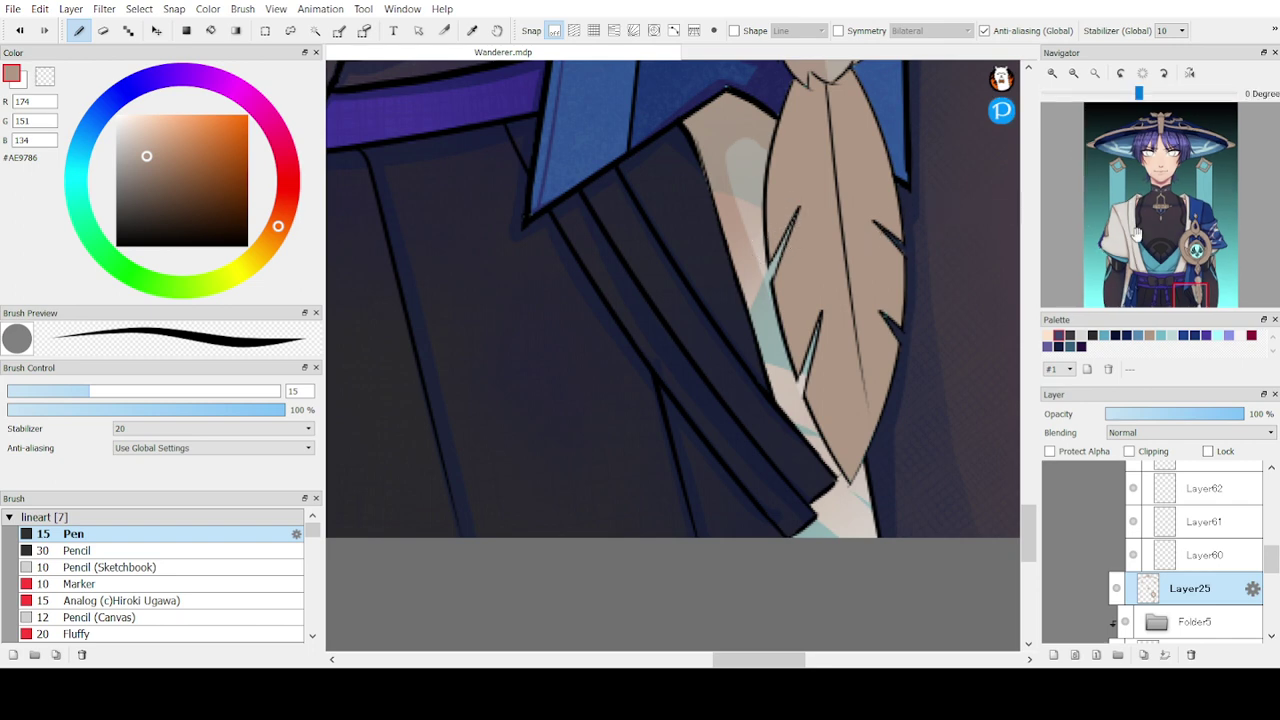
drag(1176, 281, 1186, 279)
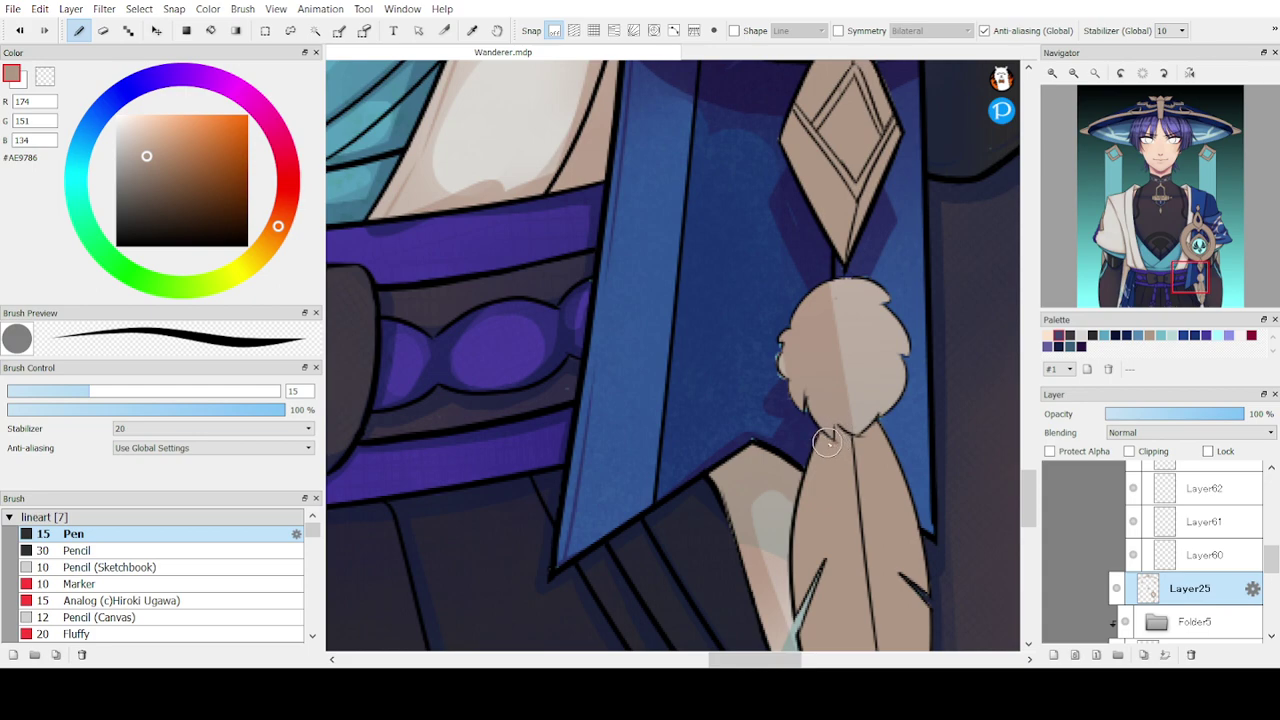
mouse_move(1163, 251)
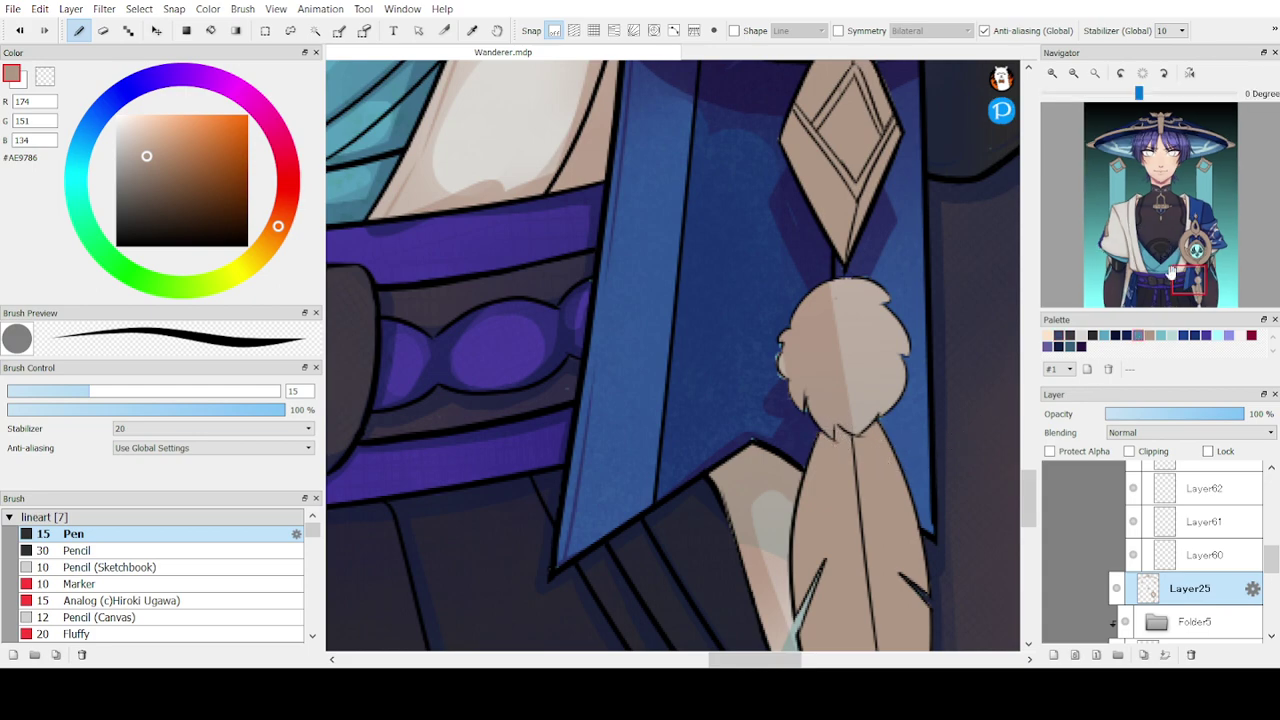
drag(1172, 271, 1181, 251)
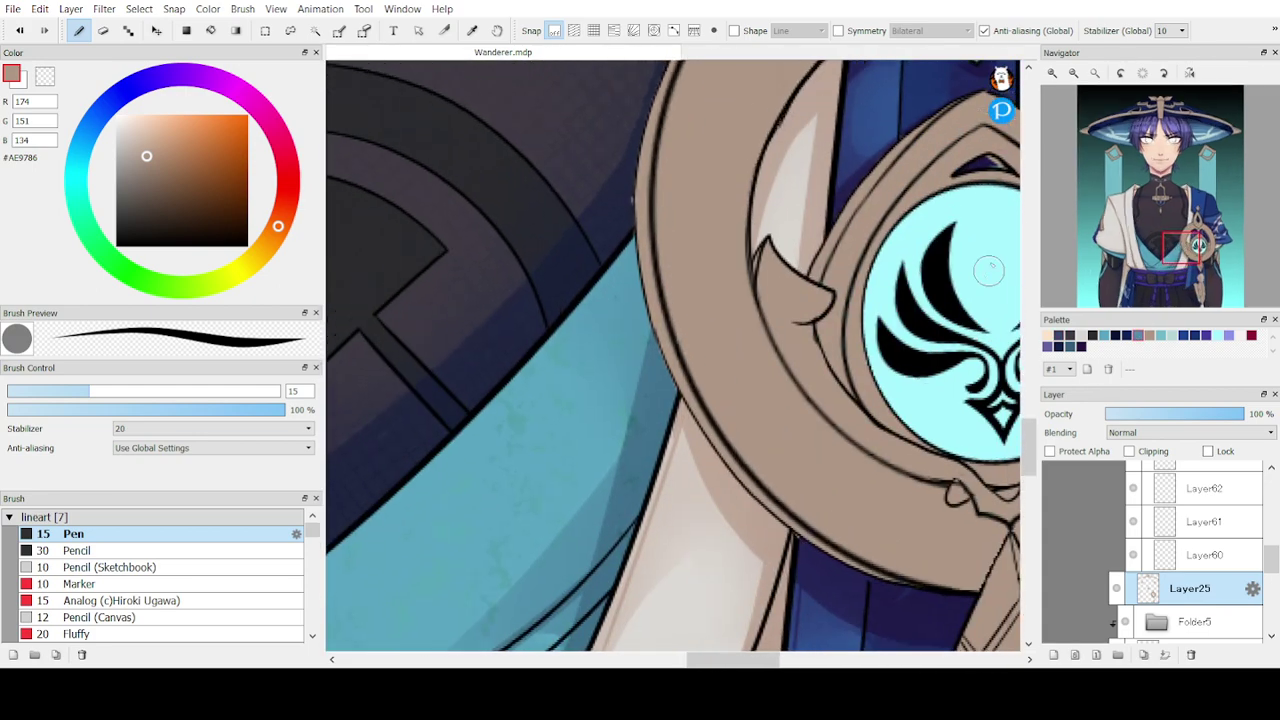
key(e)
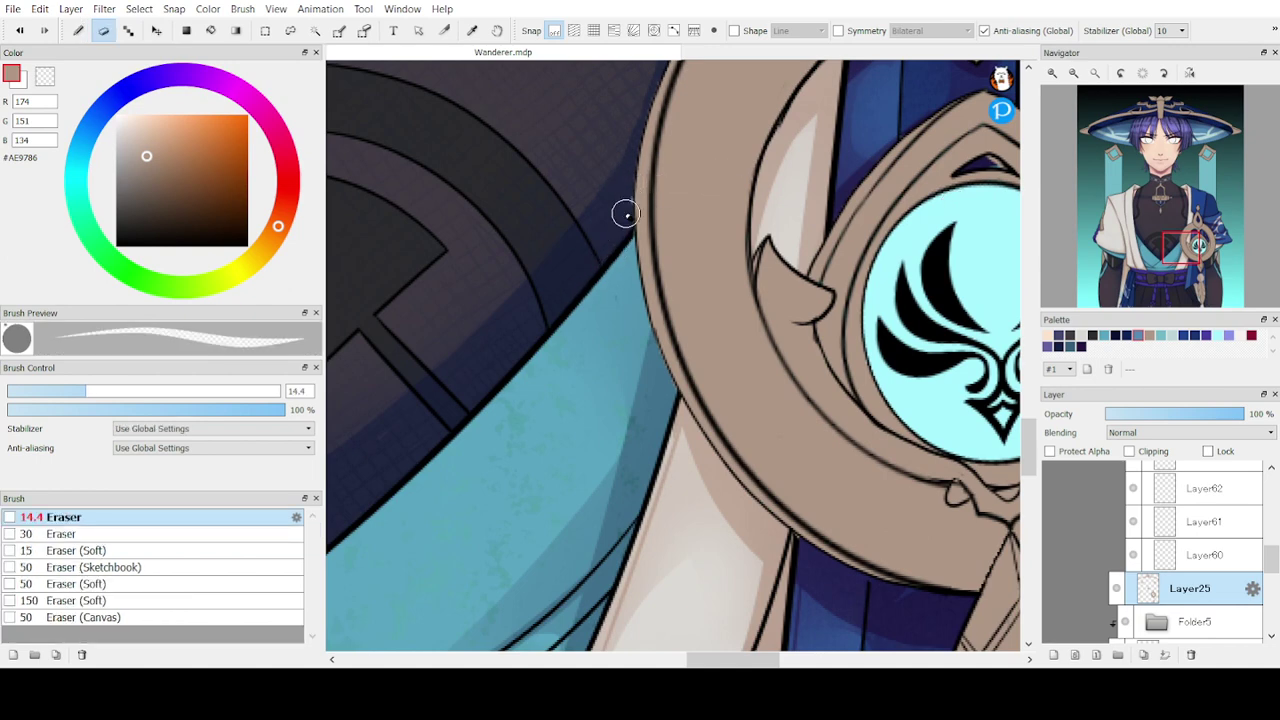
key(b)
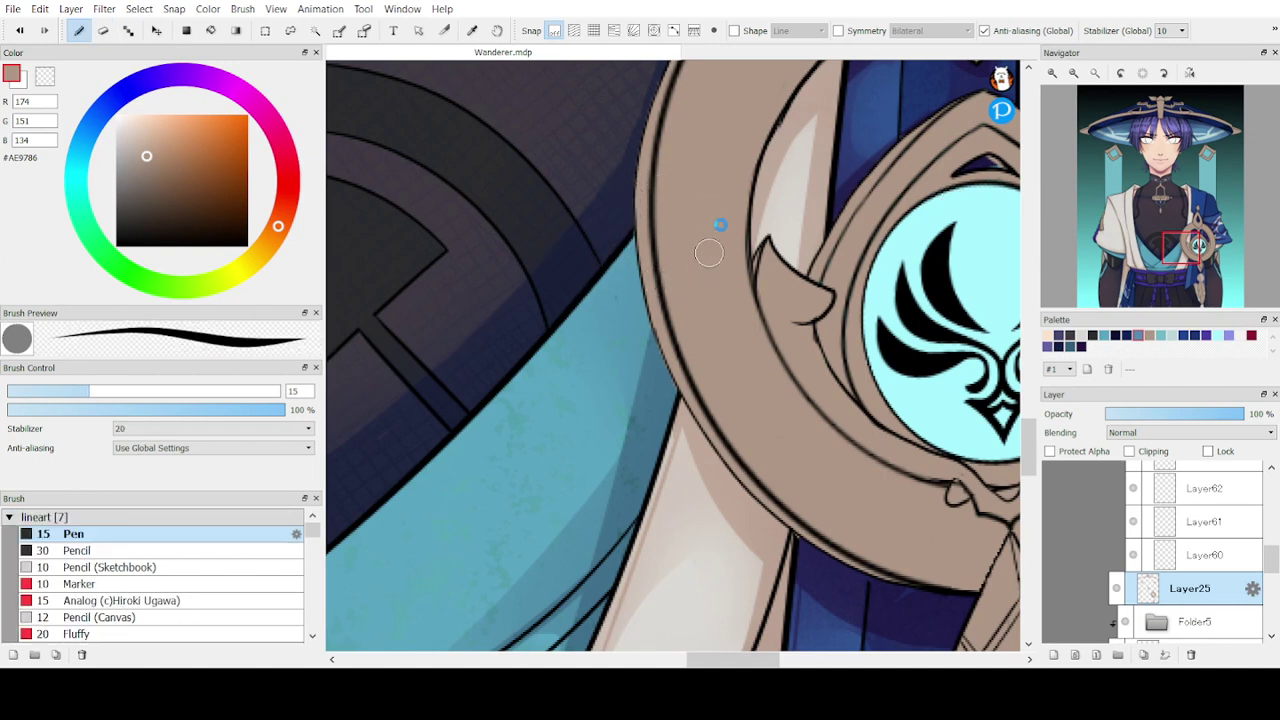
drag(1182, 255, 1190, 267)
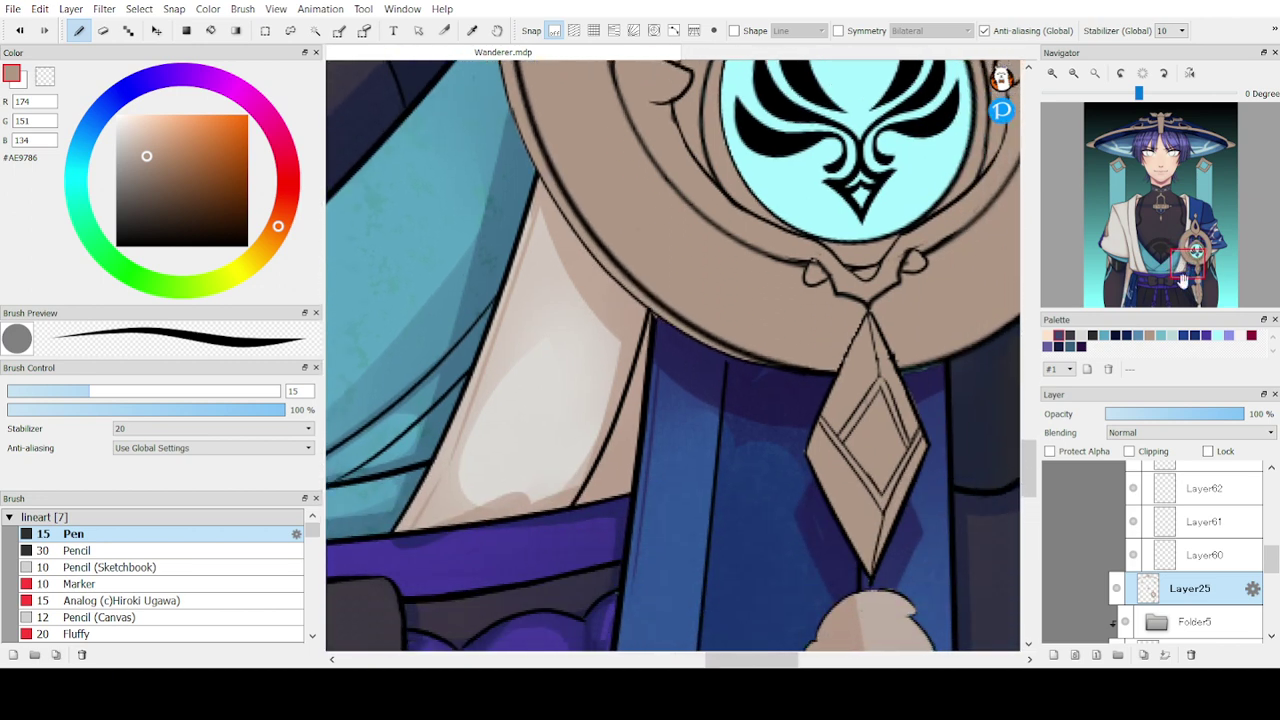
key(e)
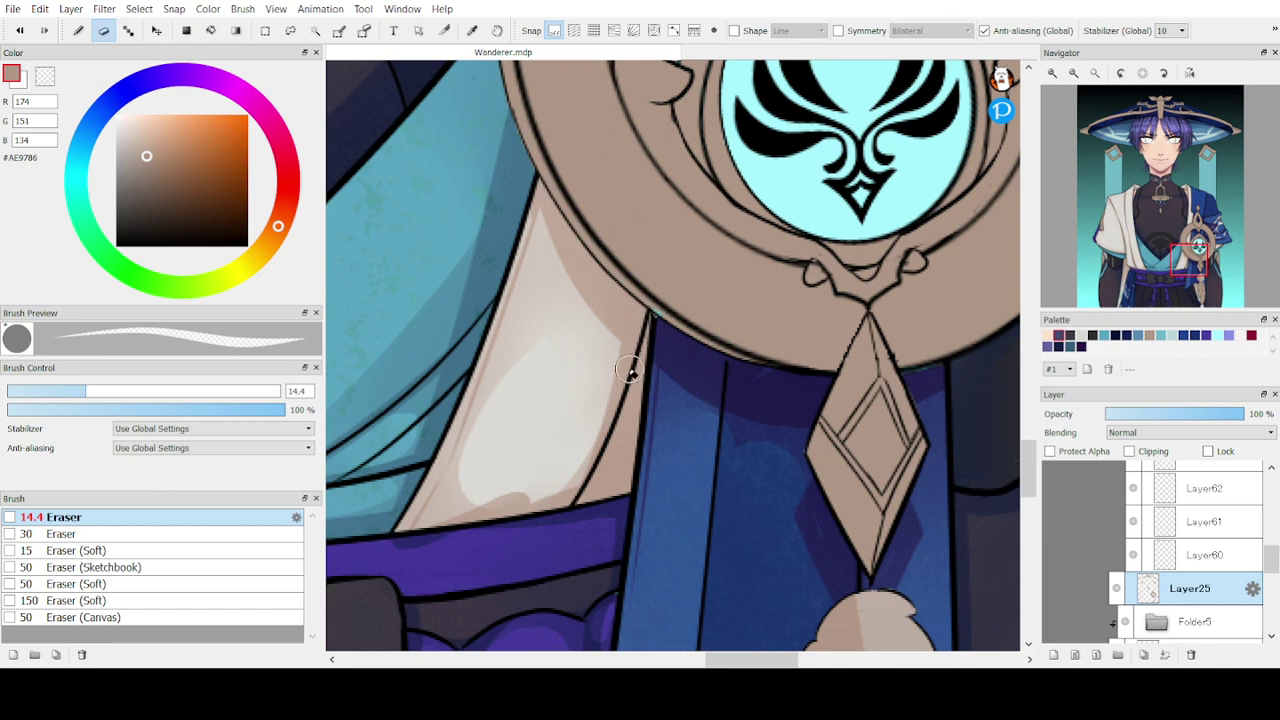
key(b)
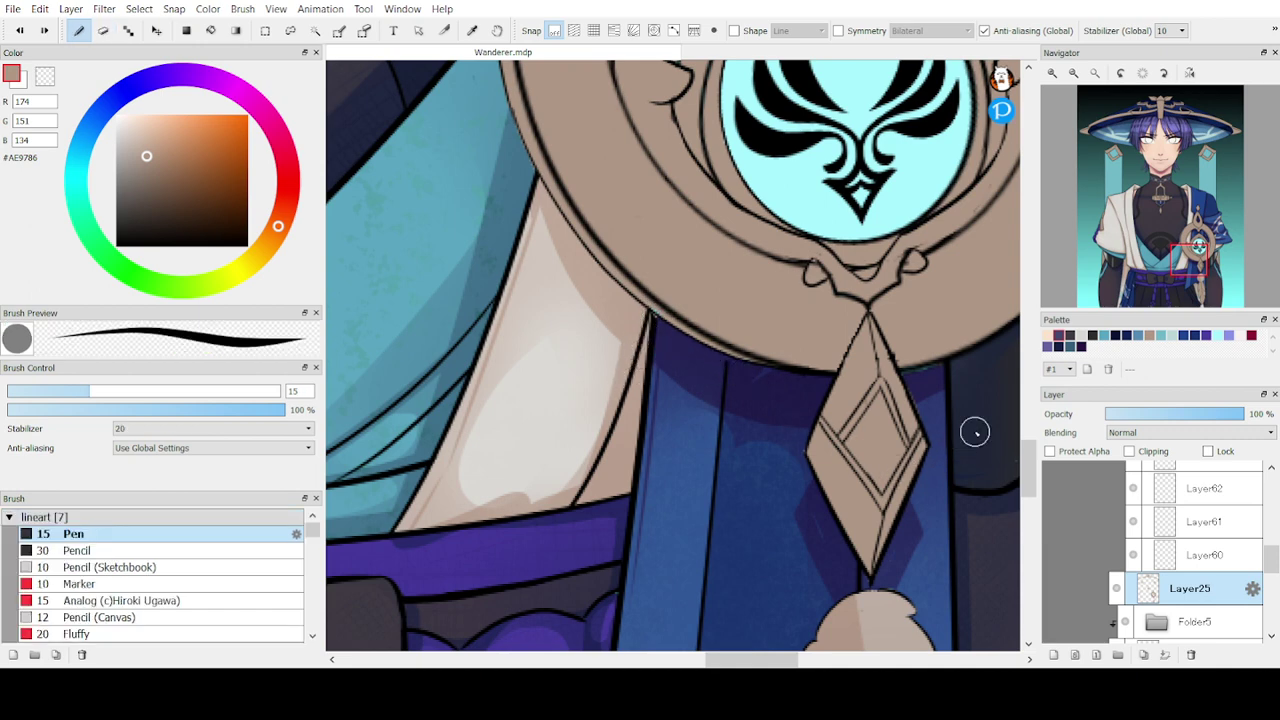
- Check the whole medallion and make Layer60 the active layer
drag(1188, 278, 1194, 248)
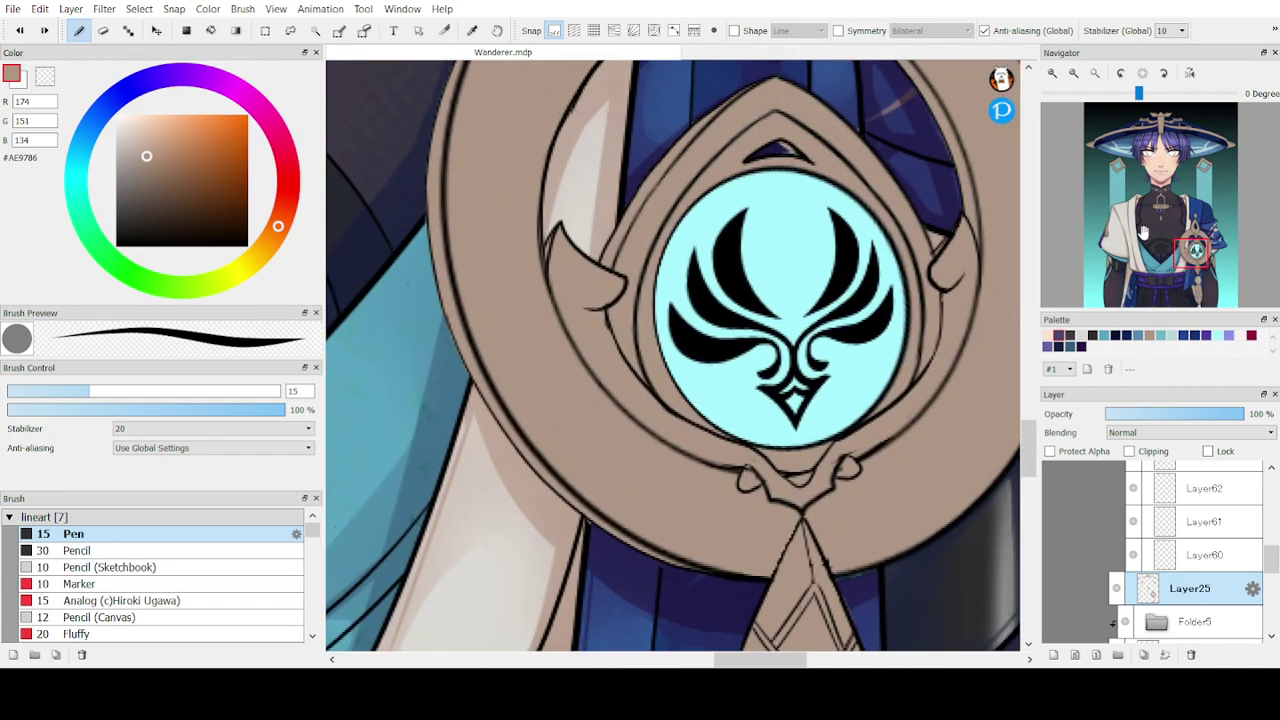
click(1072, 73)
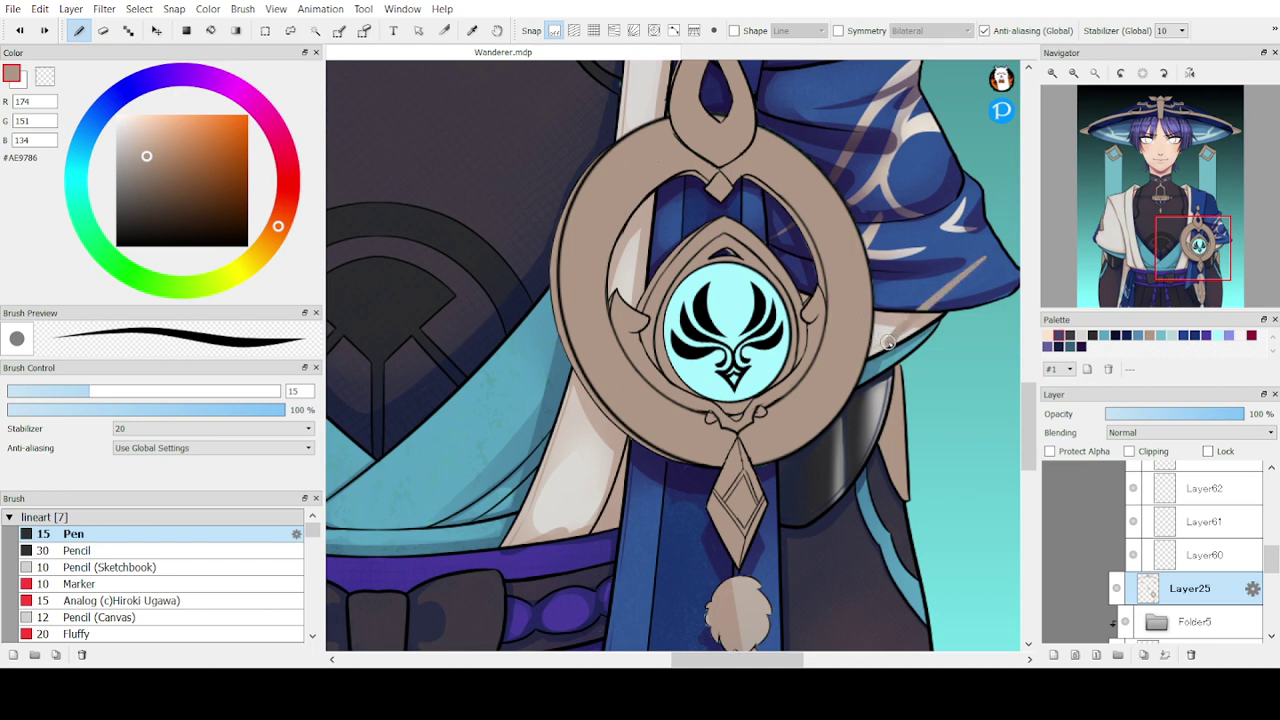
click(1148, 556)
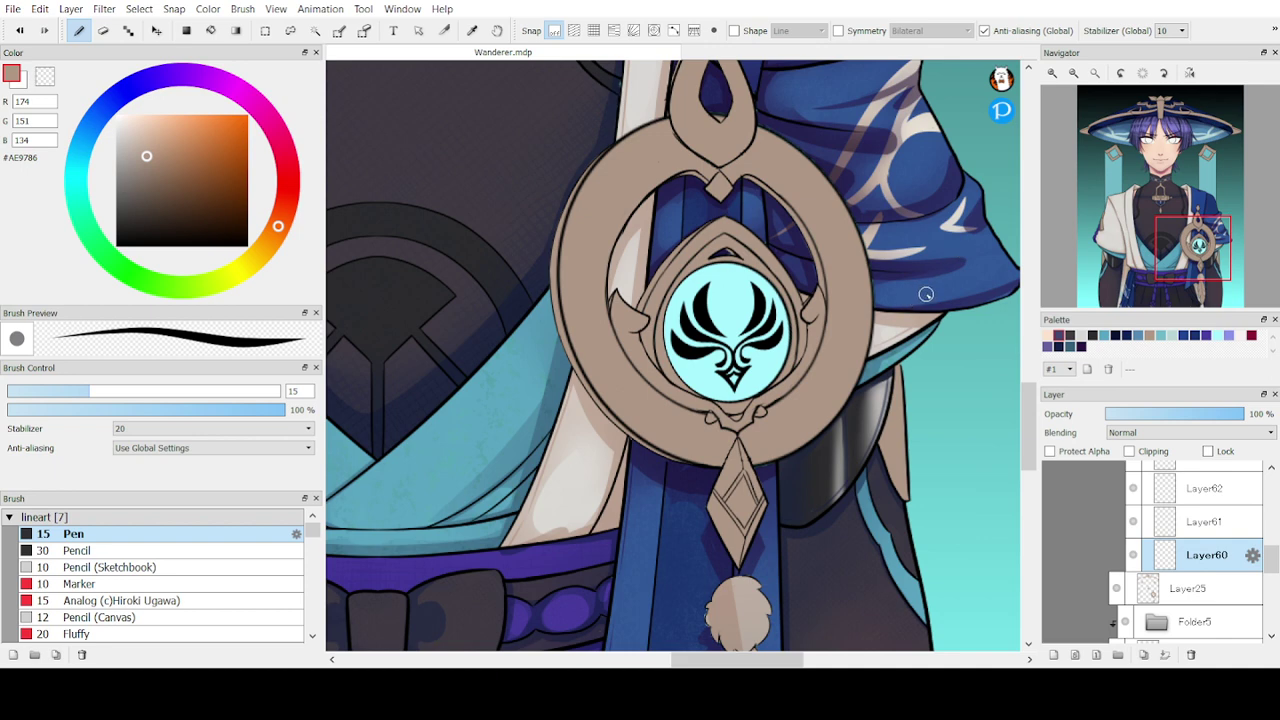
click(157, 31)
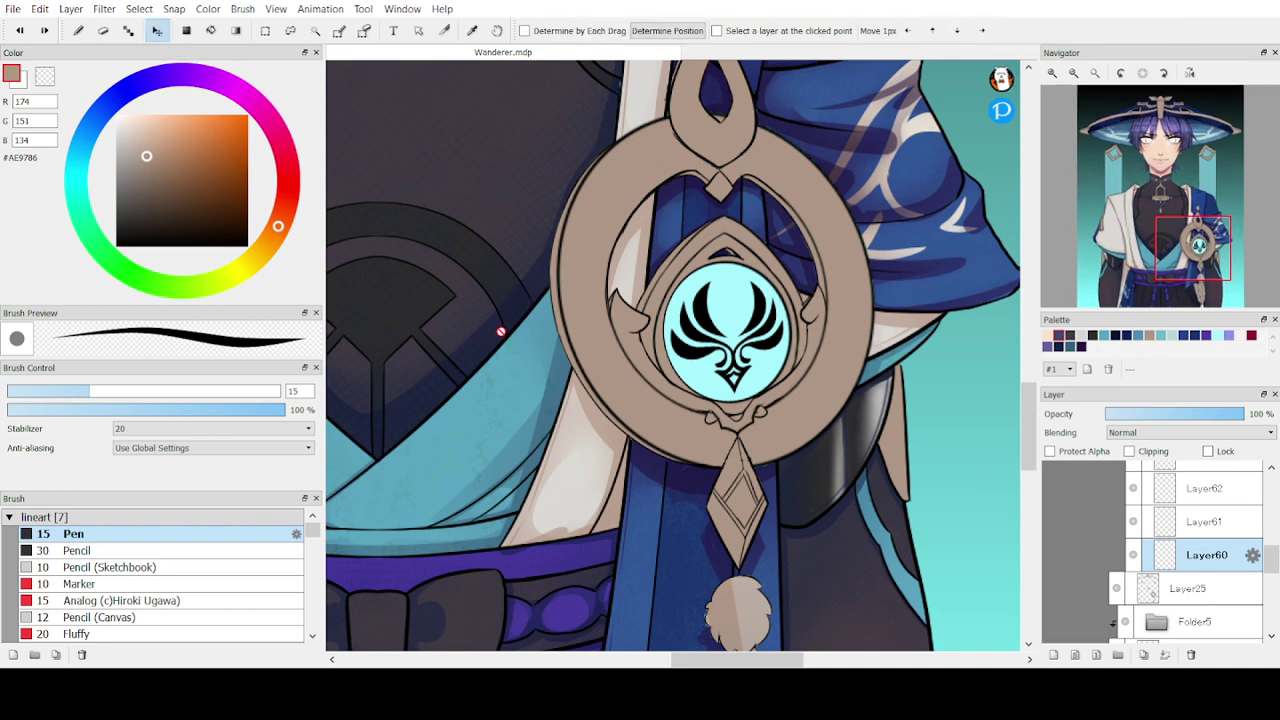
key(b)
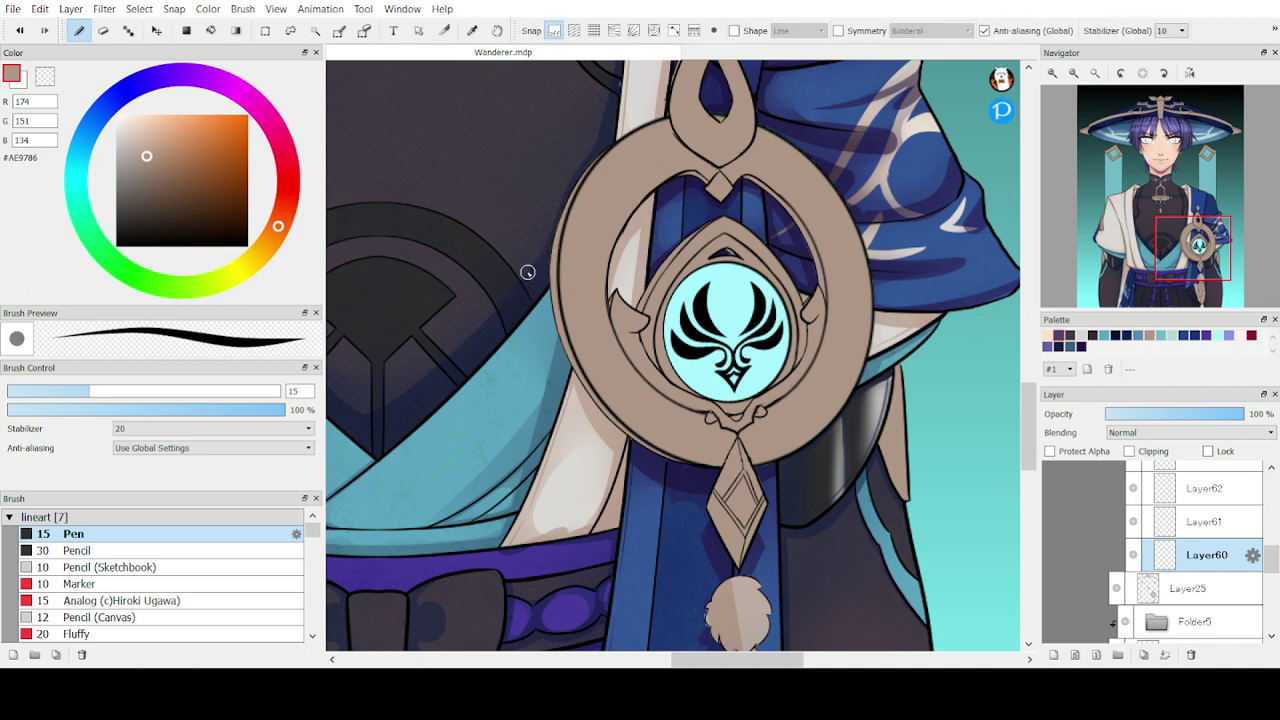
- On Layer25, paint tan #AE9786 into the upper segment of the left sash's purple knot, between the crossed cords
drag(1190, 255, 1152, 291)
click(1053, 75)
click(1073, 75)
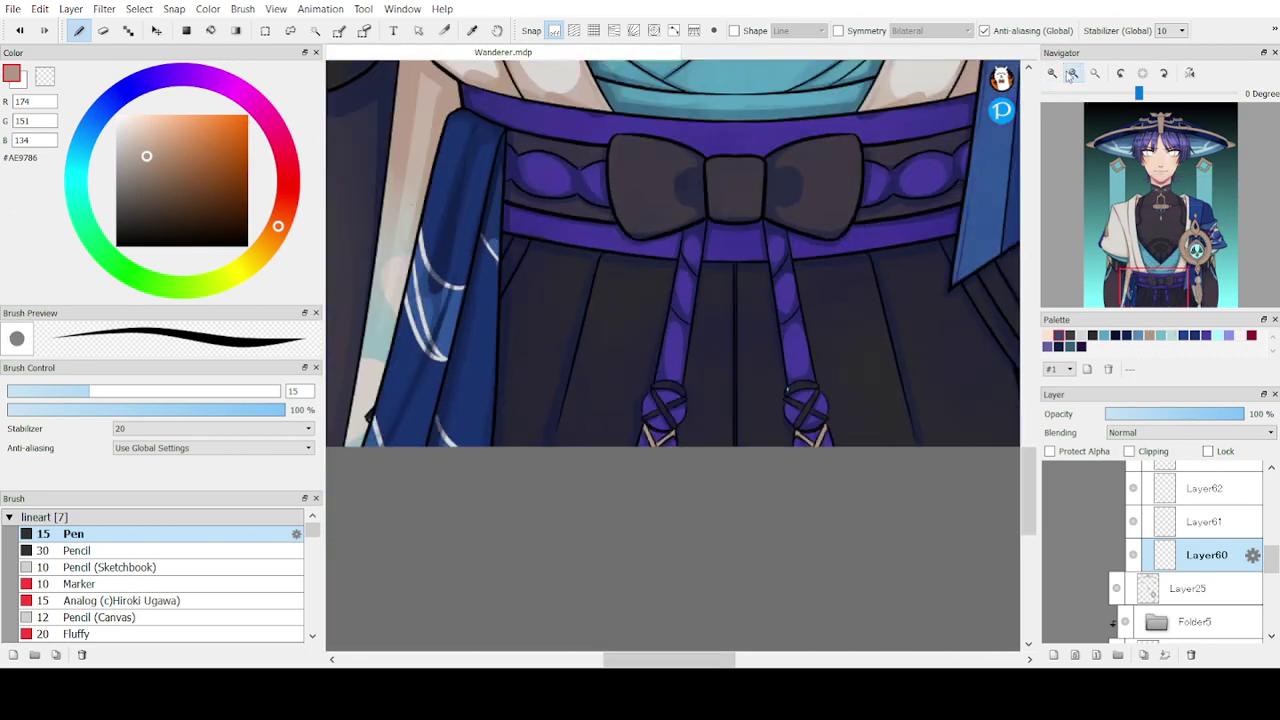
click(1073, 75)
click(1053, 74)
click(1053, 74)
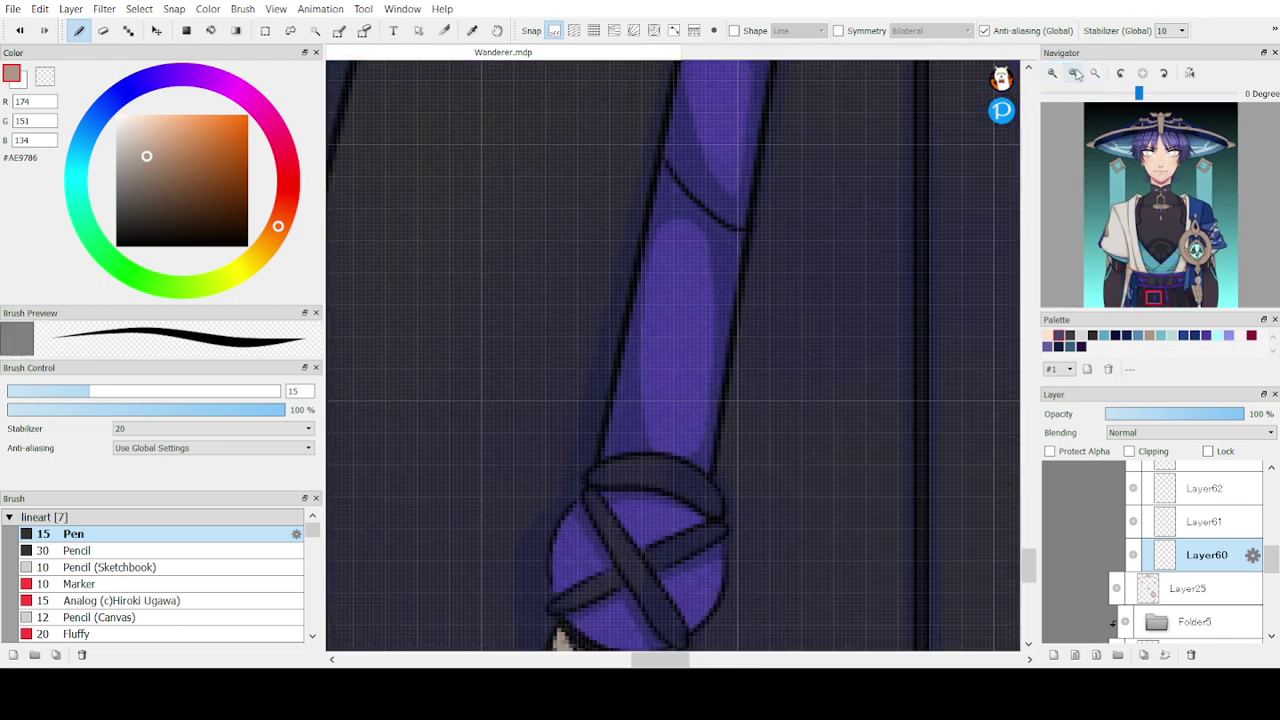
click(1074, 75)
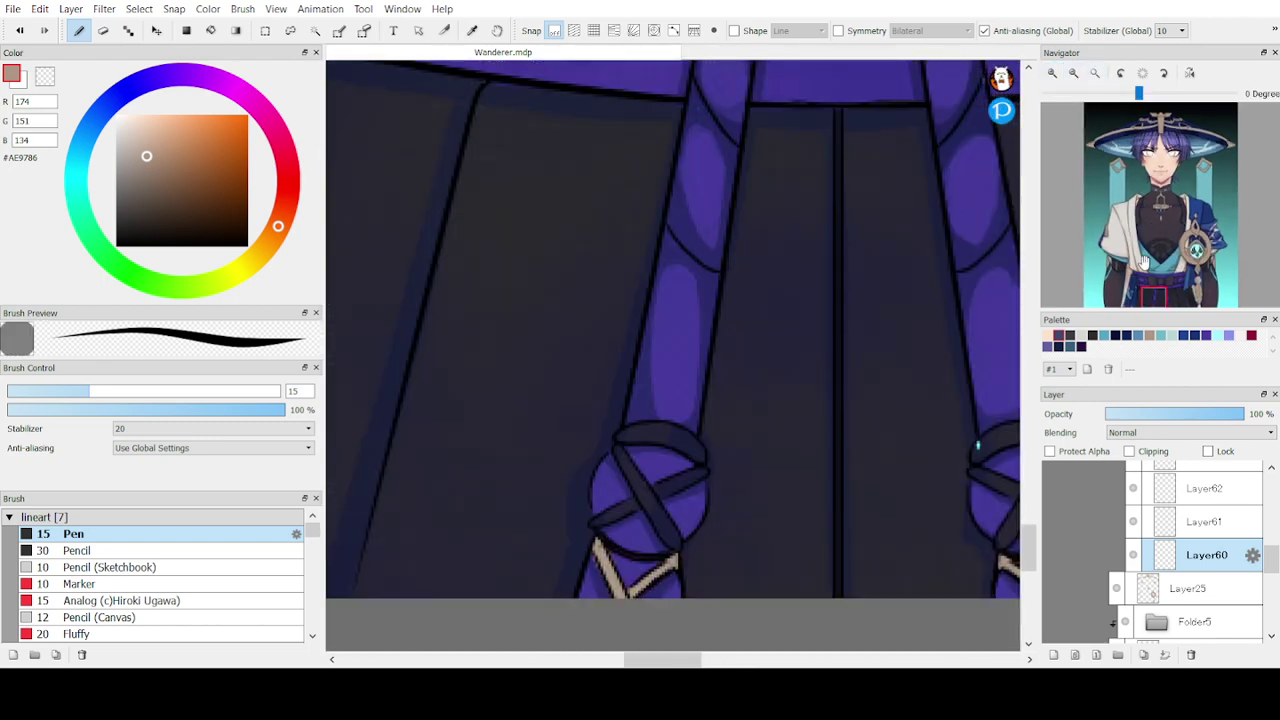
drag(1150, 296, 1155, 301)
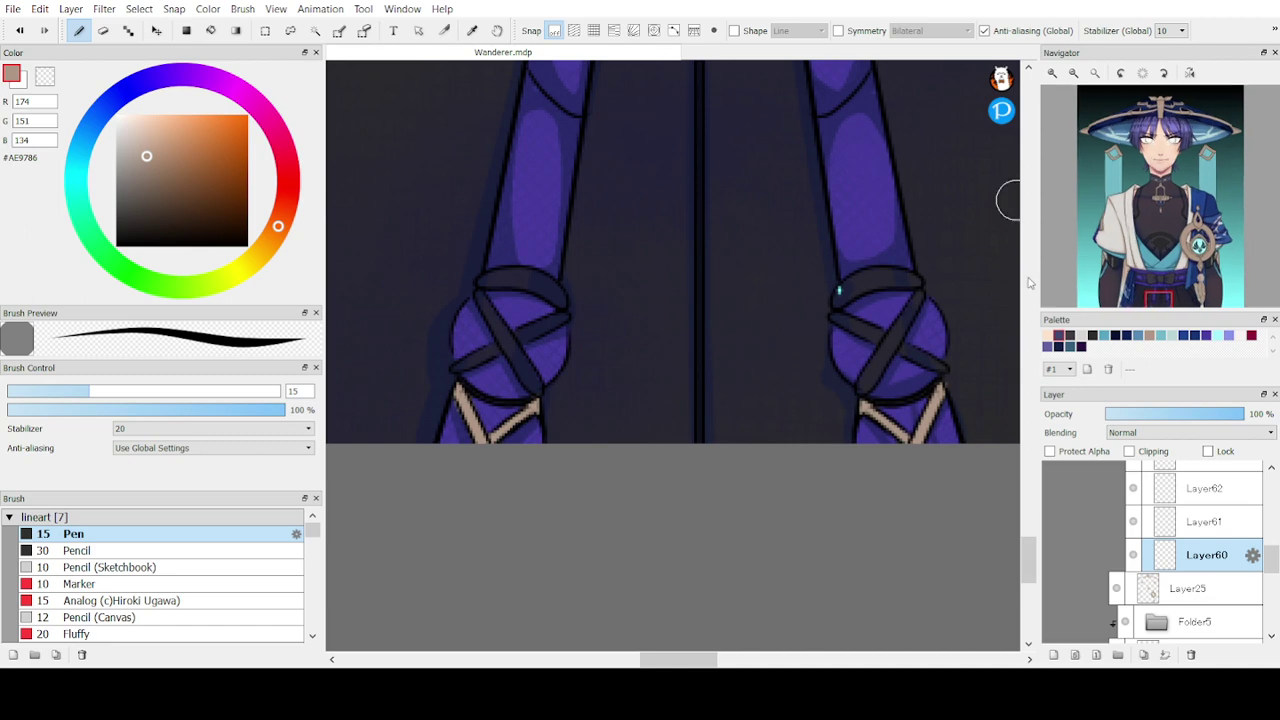
click(1145, 590)
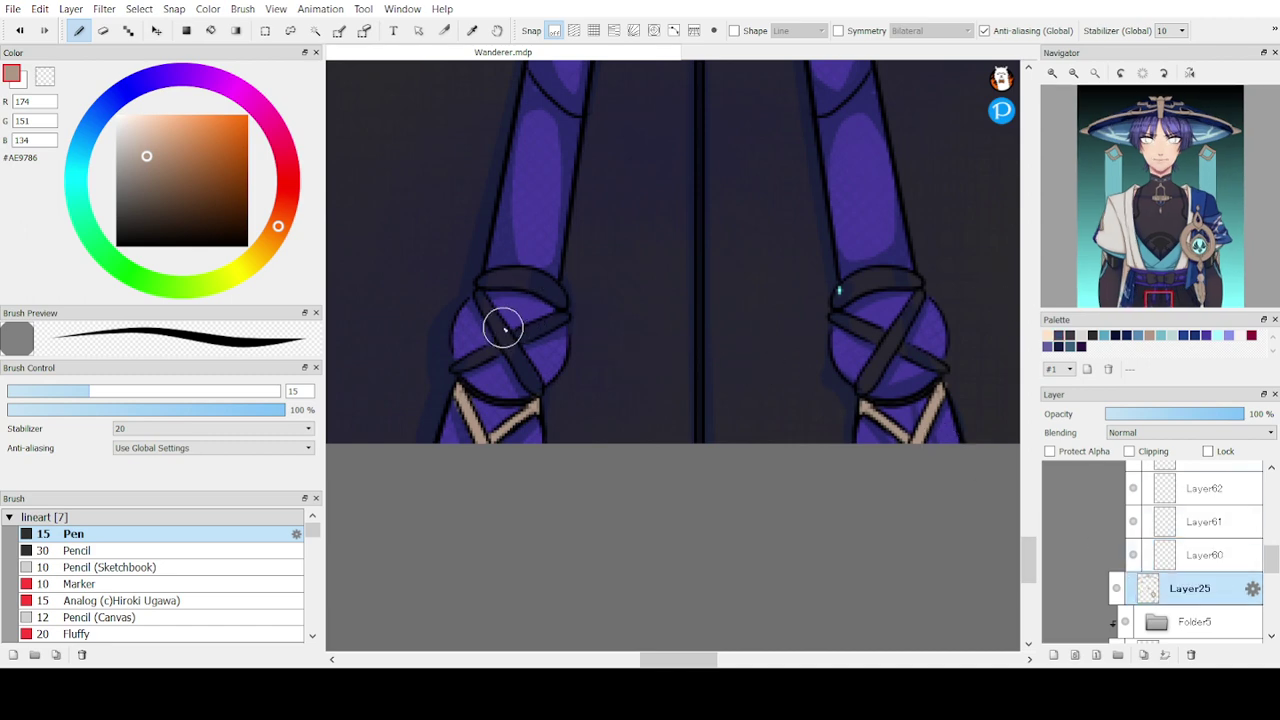
drag(503, 328, 490, 343)
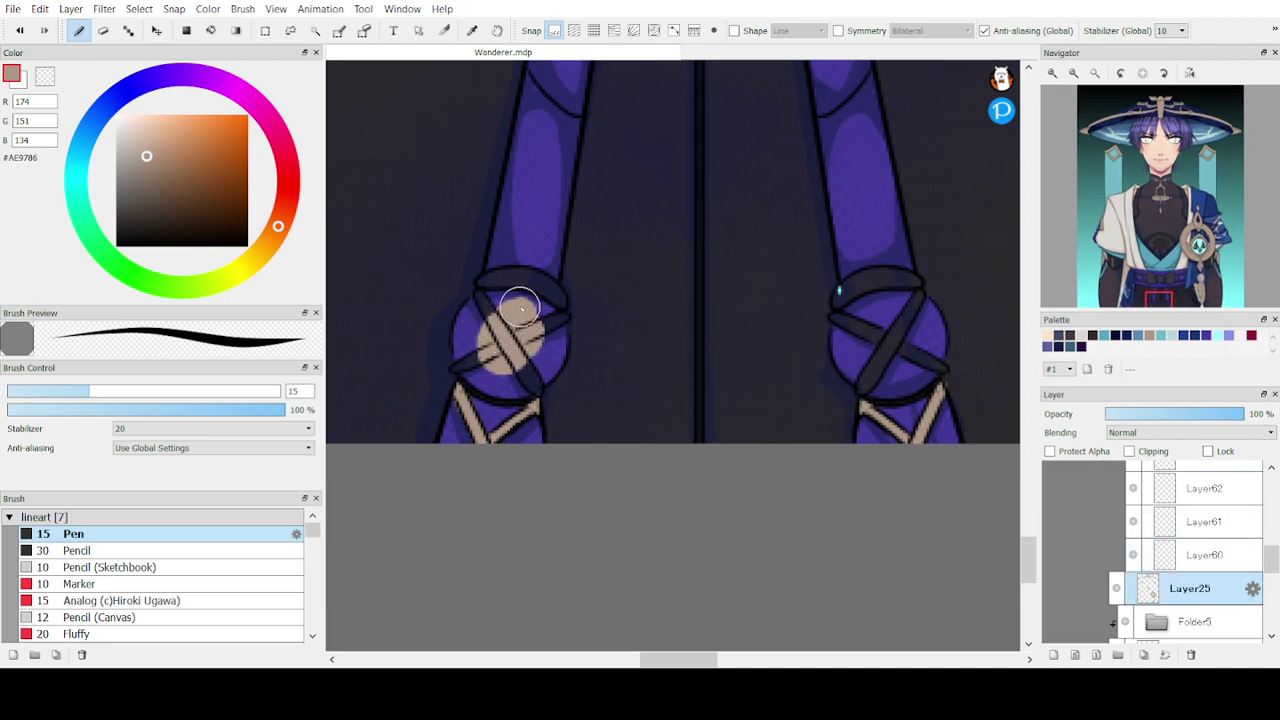
key(ctrl+z)
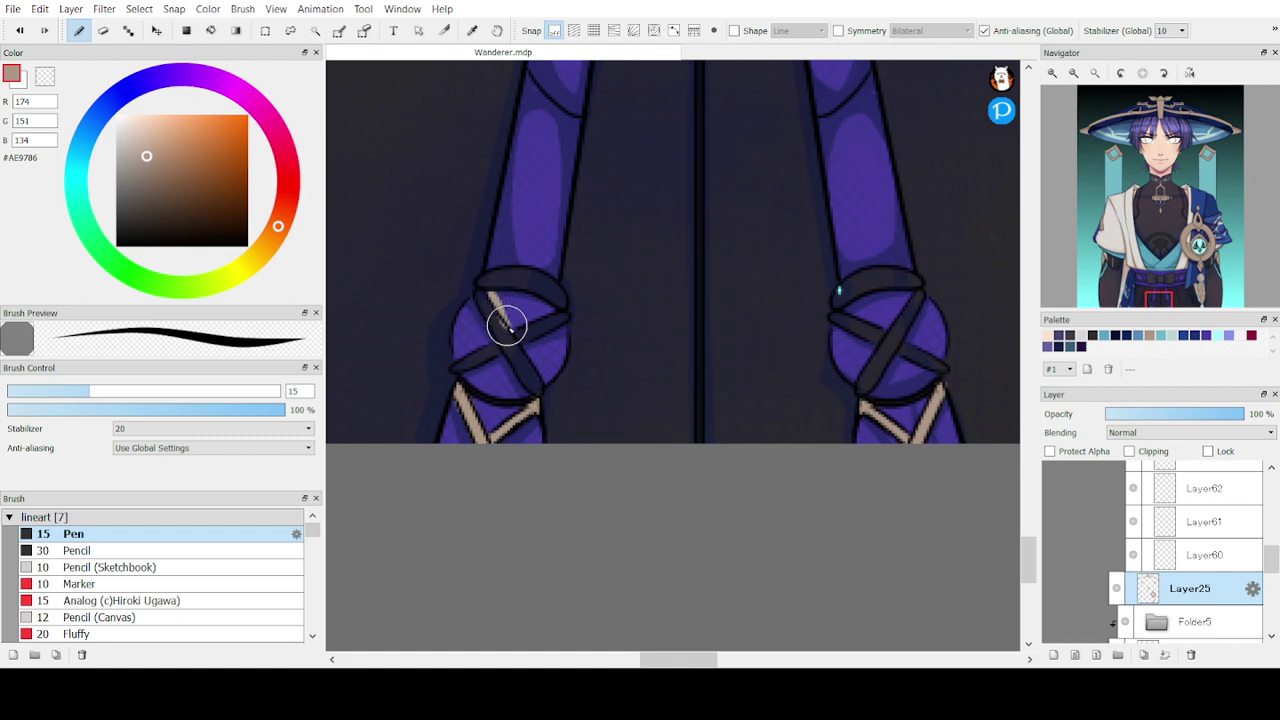
key(ctrl+z)
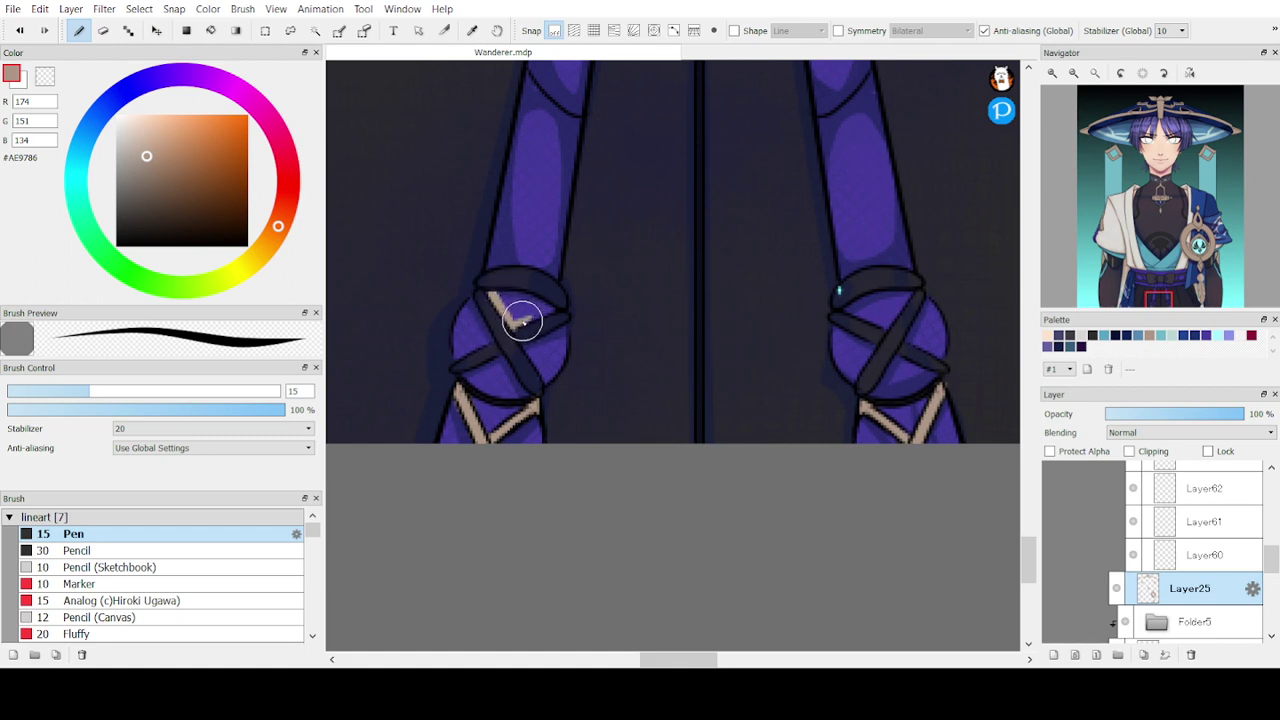
mouse_move(522, 321)
mouse_down()
mouse_move(551, 310)
mouse_move(537, 298)
mouse_up()
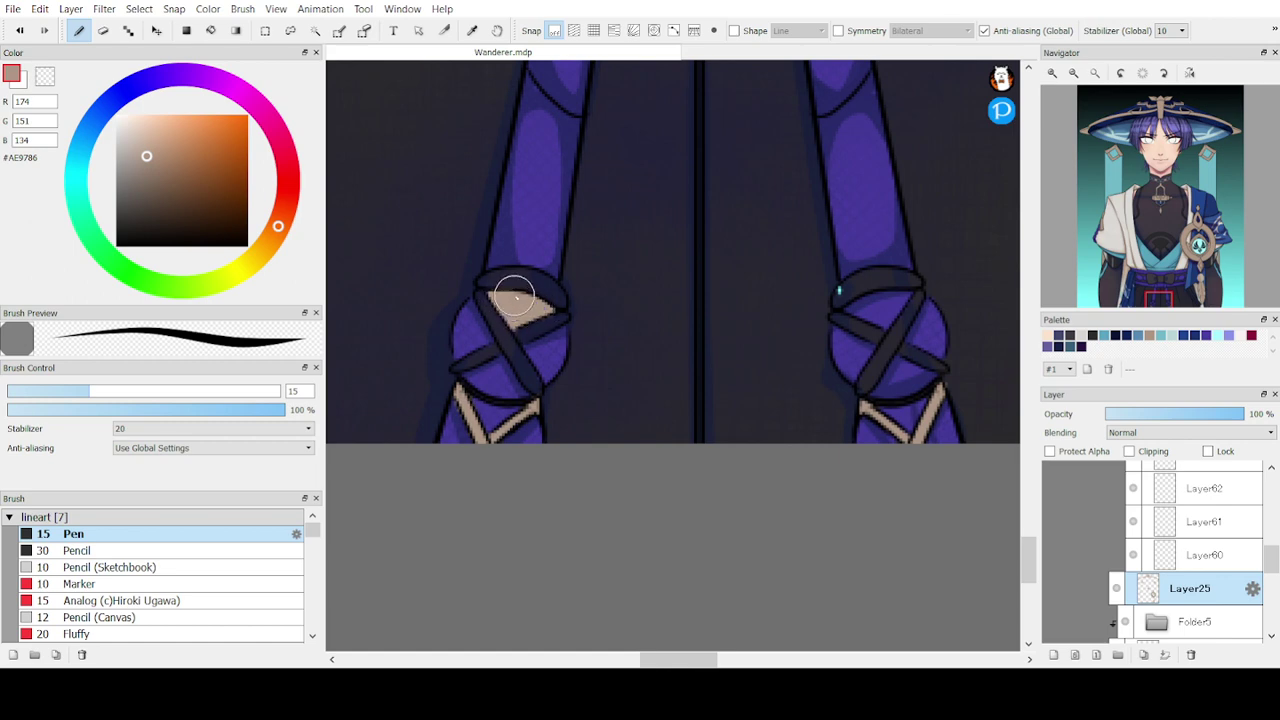
- Fill the remaining purple segments of the left knot with tan, keeping the crossed cords dark
drag(470, 302, 456, 346)
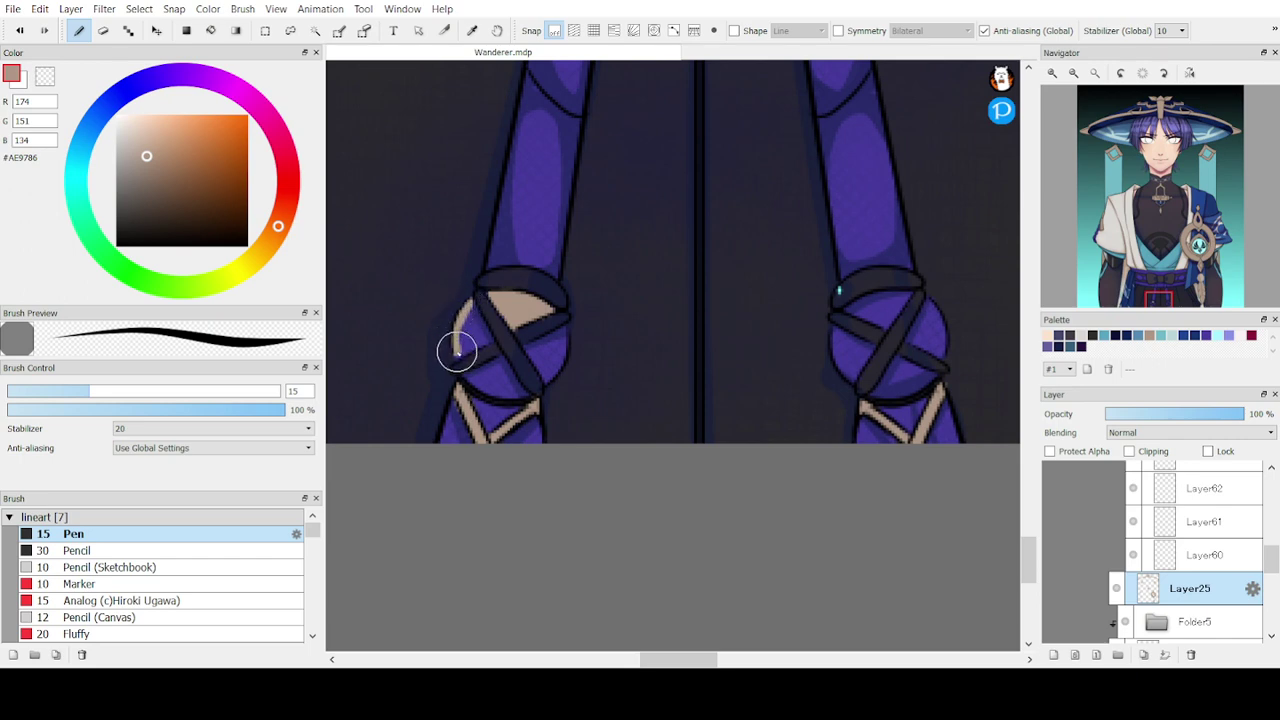
mouse_move(473, 346)
mouse_down()
mouse_move(457, 355)
mouse_move(488, 337)
mouse_up()
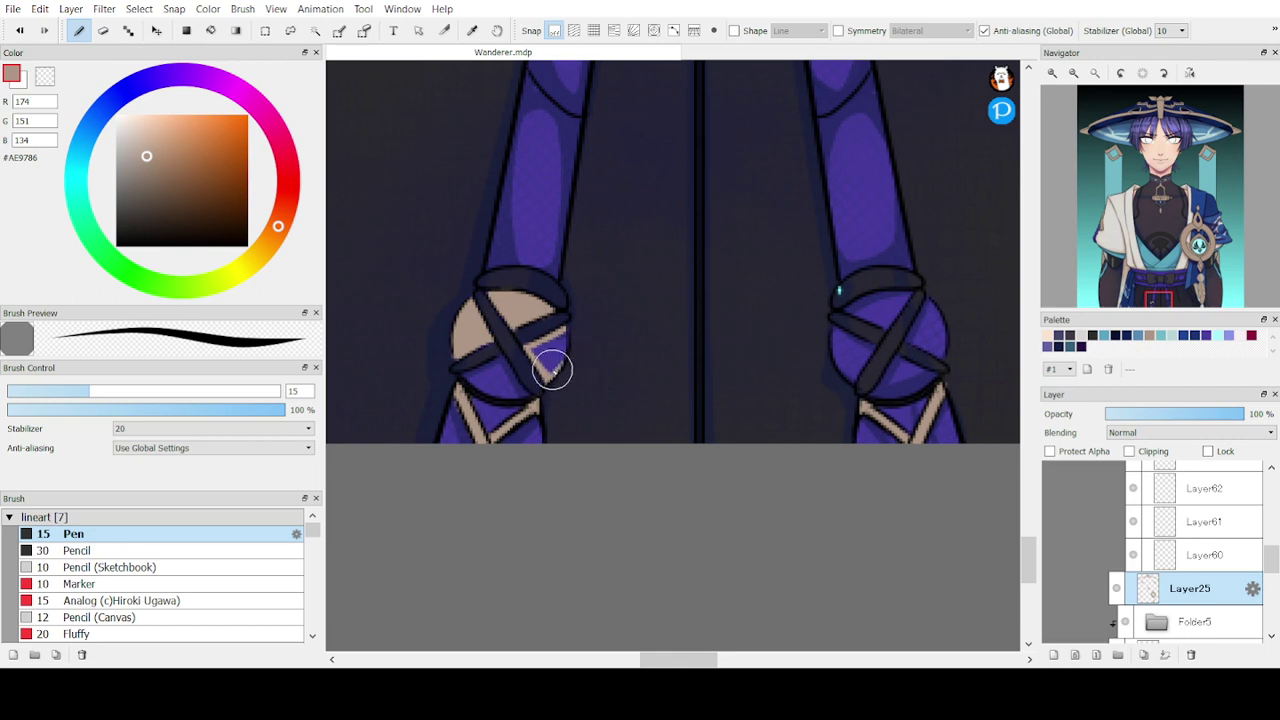
mouse_move(563, 336)
mouse_down()
mouse_move(550, 370)
mouse_move(559, 354)
mouse_move(538, 354)
mouse_move(548, 349)
mouse_move(463, 373)
mouse_move(529, 396)
mouse_move(503, 362)
mouse_move(520, 388)
mouse_move(506, 377)
mouse_move(483, 397)
mouse_up()
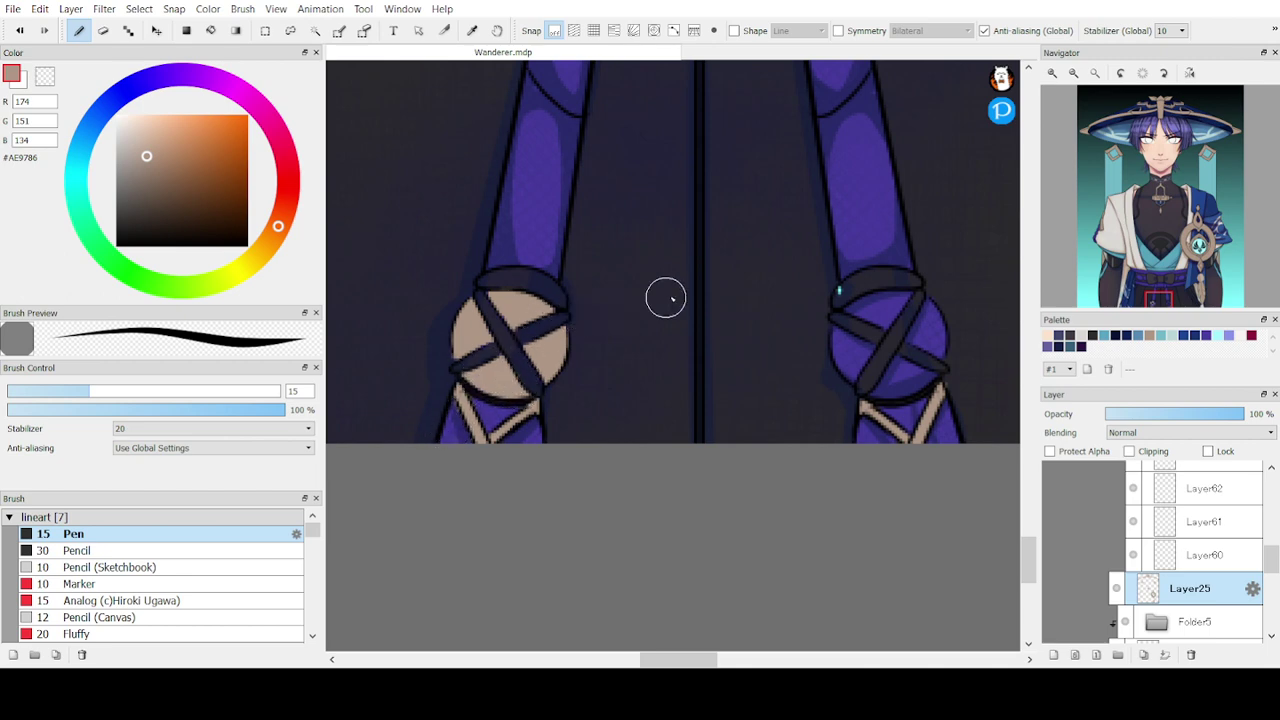
- Fill all purple segments of the right sash's knot with the same tan, leaving its crossed cords dark
mouse_move(908, 289)
mouse_down()
mouse_move(857, 294)
mouse_move(848, 306)
mouse_move(873, 305)
mouse_move(848, 309)
mouse_move(890, 300)
mouse_move(848, 298)
mouse_move(890, 313)
mouse_move(880, 320)
mouse_move(855, 309)
mouse_move(931, 303)
mouse_move(940, 351)
mouse_move(908, 340)
mouse_move(926, 310)
mouse_move(938, 336)
mouse_move(896, 365)
mouse_move(936, 356)
mouse_up()
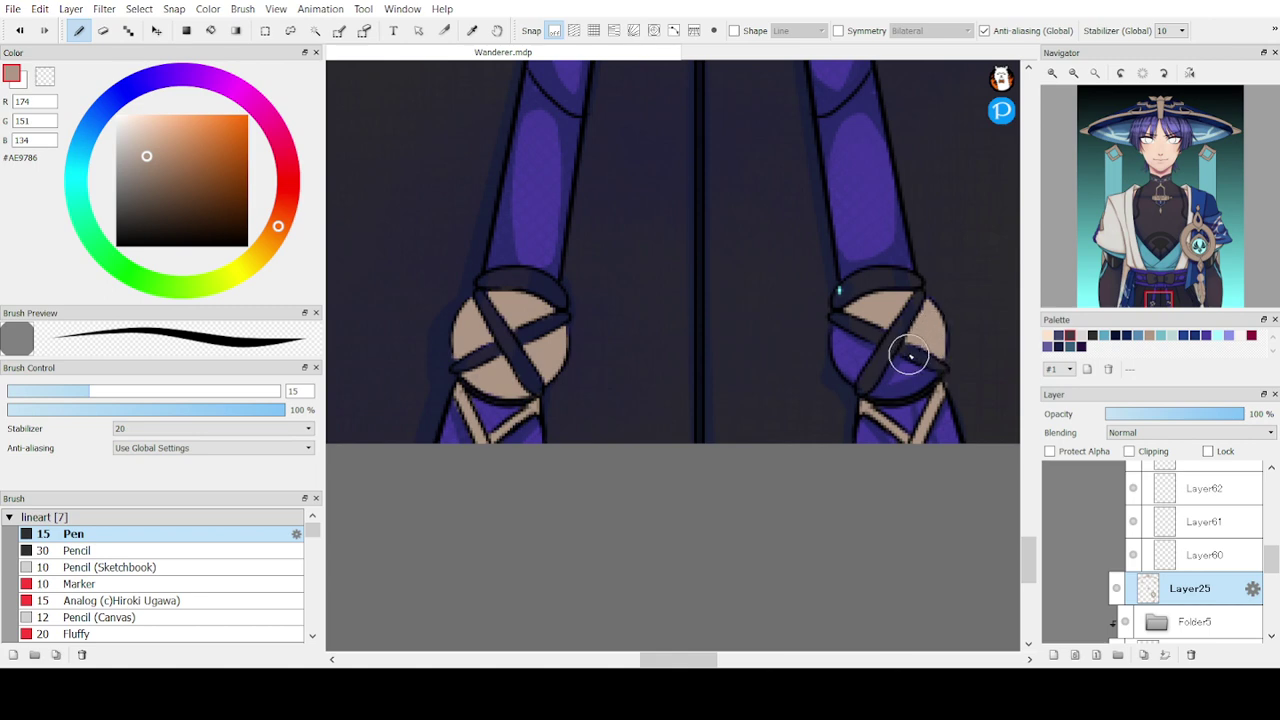
mouse_move(898, 357)
mouse_down()
mouse_move(877, 381)
mouse_move(893, 392)
mouse_move(908, 371)
mouse_move(911, 385)
mouse_move(877, 398)
mouse_move(886, 372)
mouse_move(929, 372)
mouse_move(911, 368)
mouse_move(914, 384)
mouse_move(896, 356)
mouse_move(926, 346)
mouse_move(880, 321)
mouse_move(886, 334)
mouse_move(884, 316)
mouse_move(851, 346)
mouse_move(831, 337)
mouse_move(851, 380)
mouse_move(866, 349)
mouse_move(841, 336)
mouse_move(857, 353)
mouse_move(826, 374)
mouse_move(843, 343)
mouse_move(830, 365)
mouse_up()
mouse_move(1042, 247)
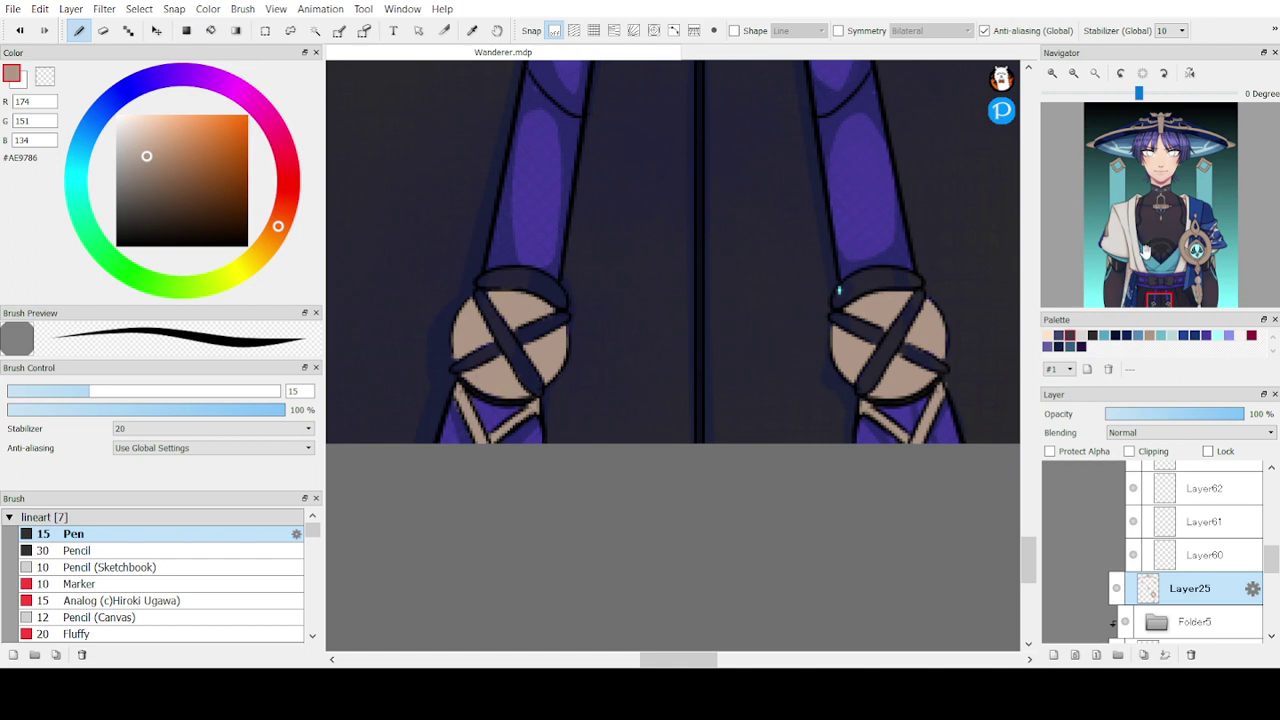
- Erase the excess tan along the edges of the crossed bands below both knots
key(e)
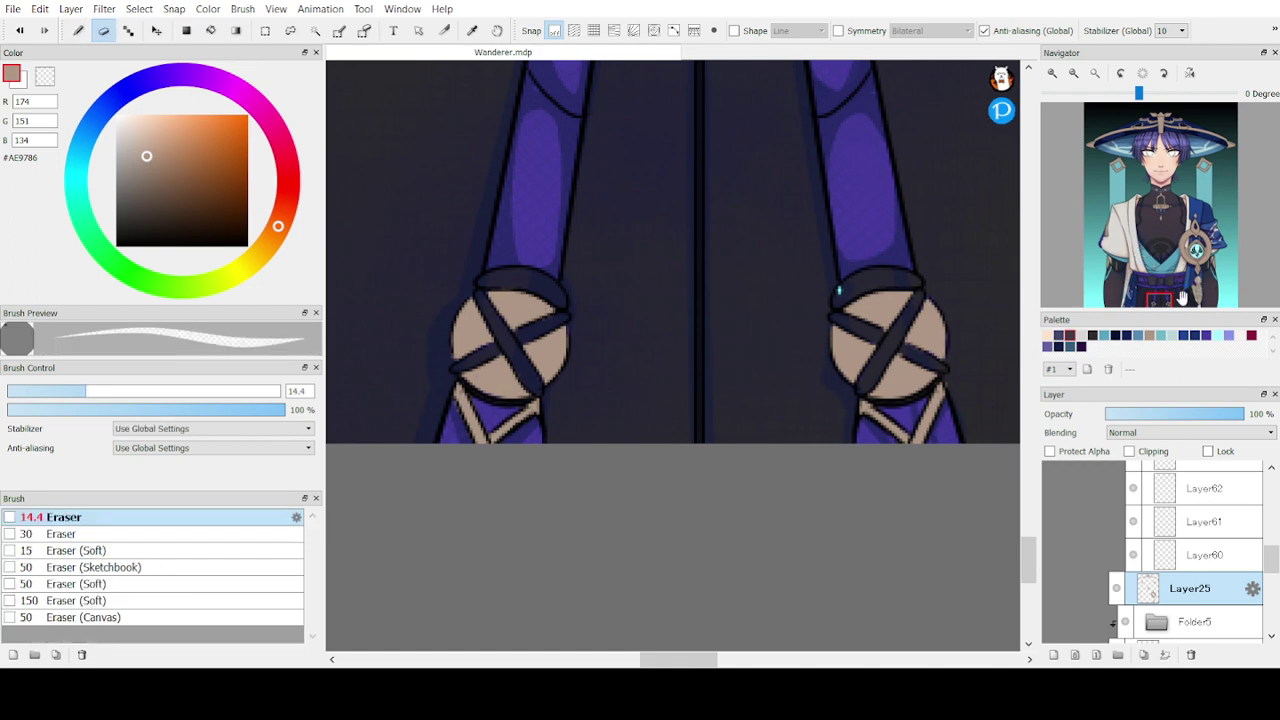
drag(542, 415, 543, 411)
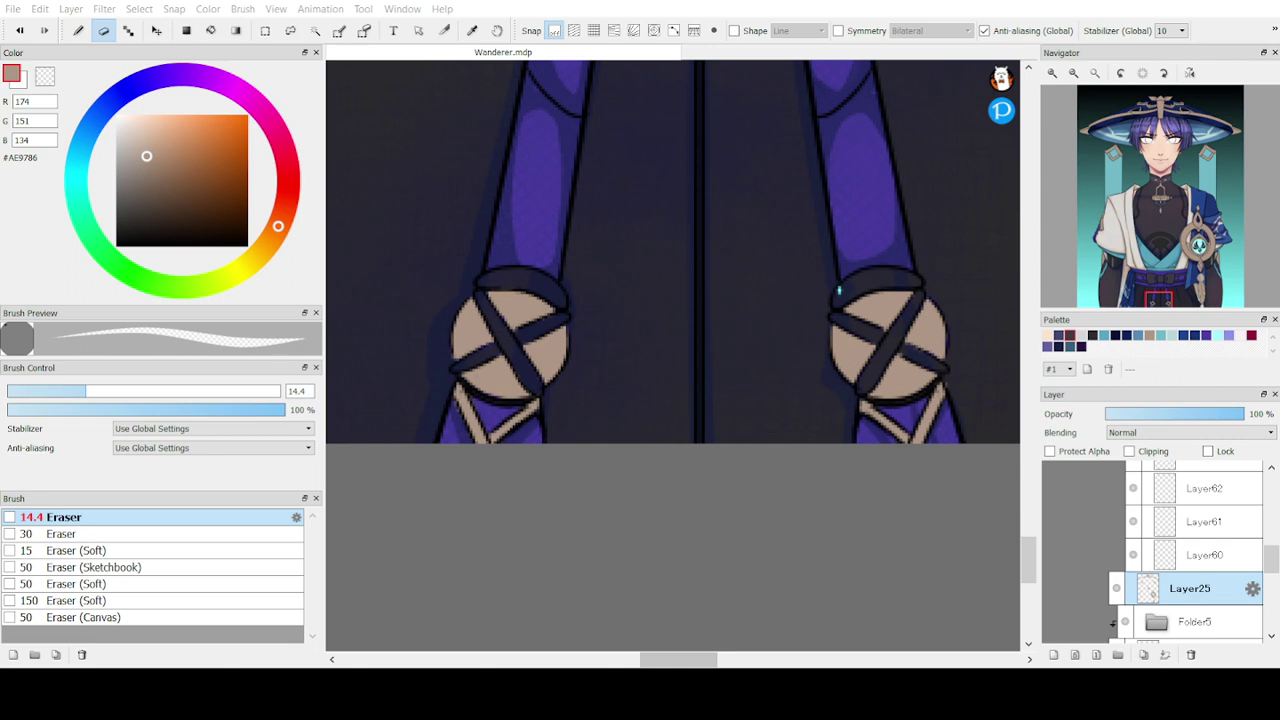
key(b)
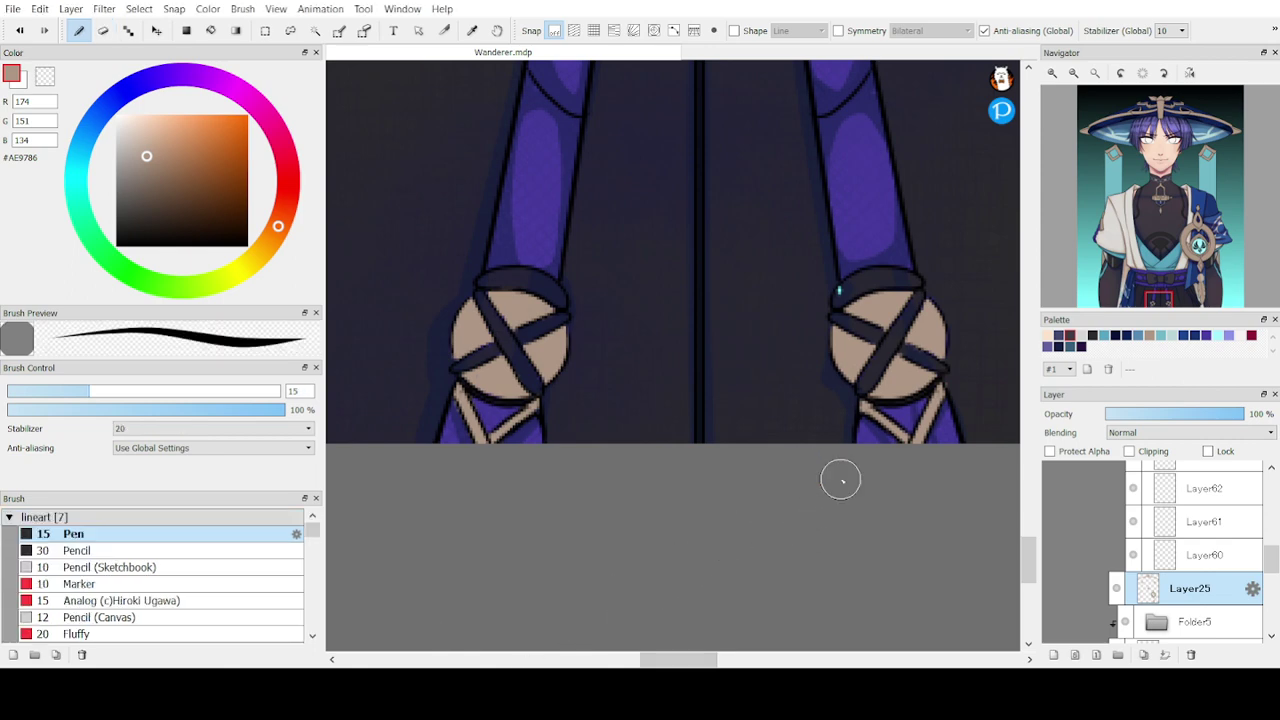
- Make Layer60 the active layer and bring the hat's front ornament into view
click(1180, 556)
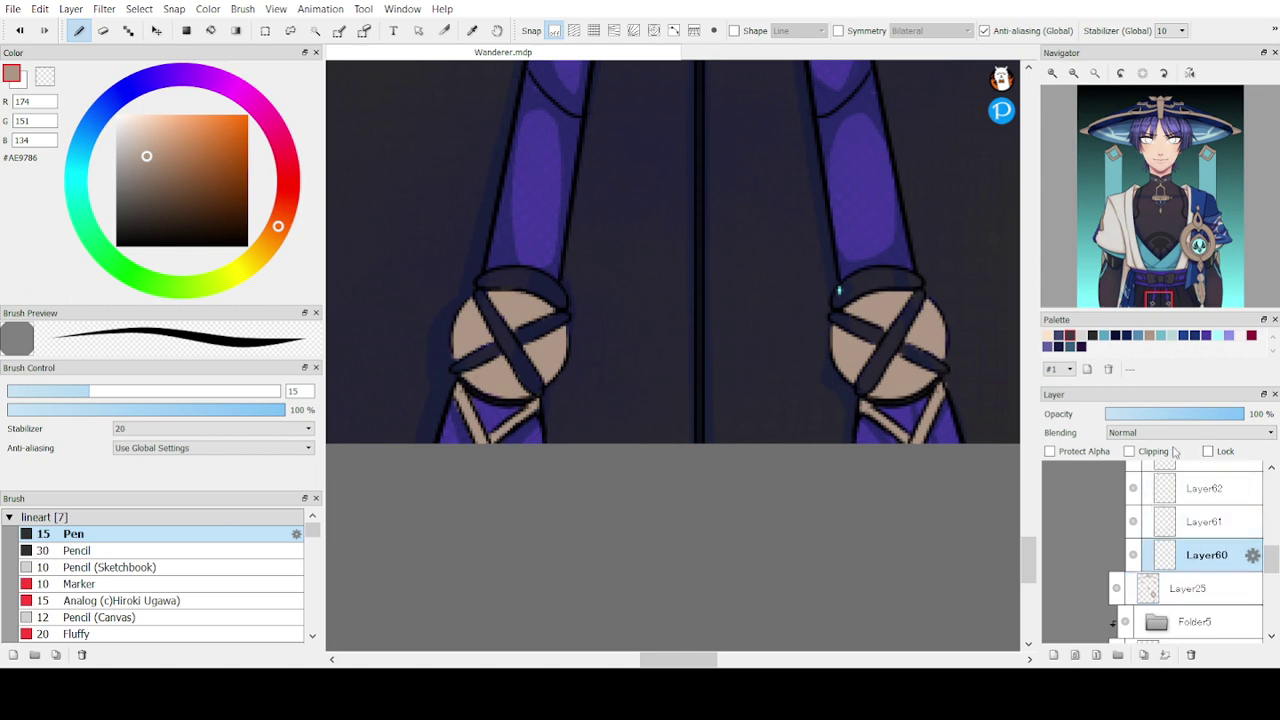
mouse_move(1235, 233)
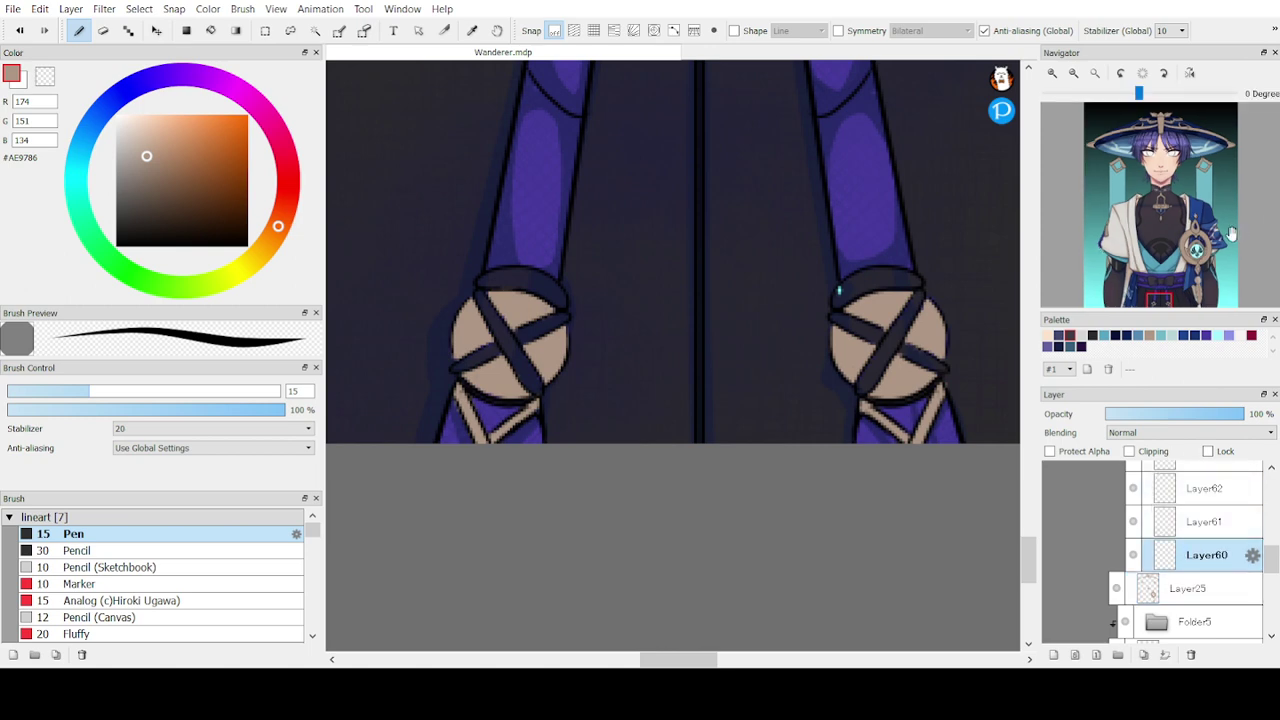
drag(1162, 288, 1157, 125)
click(1073, 73)
click(1073, 73)
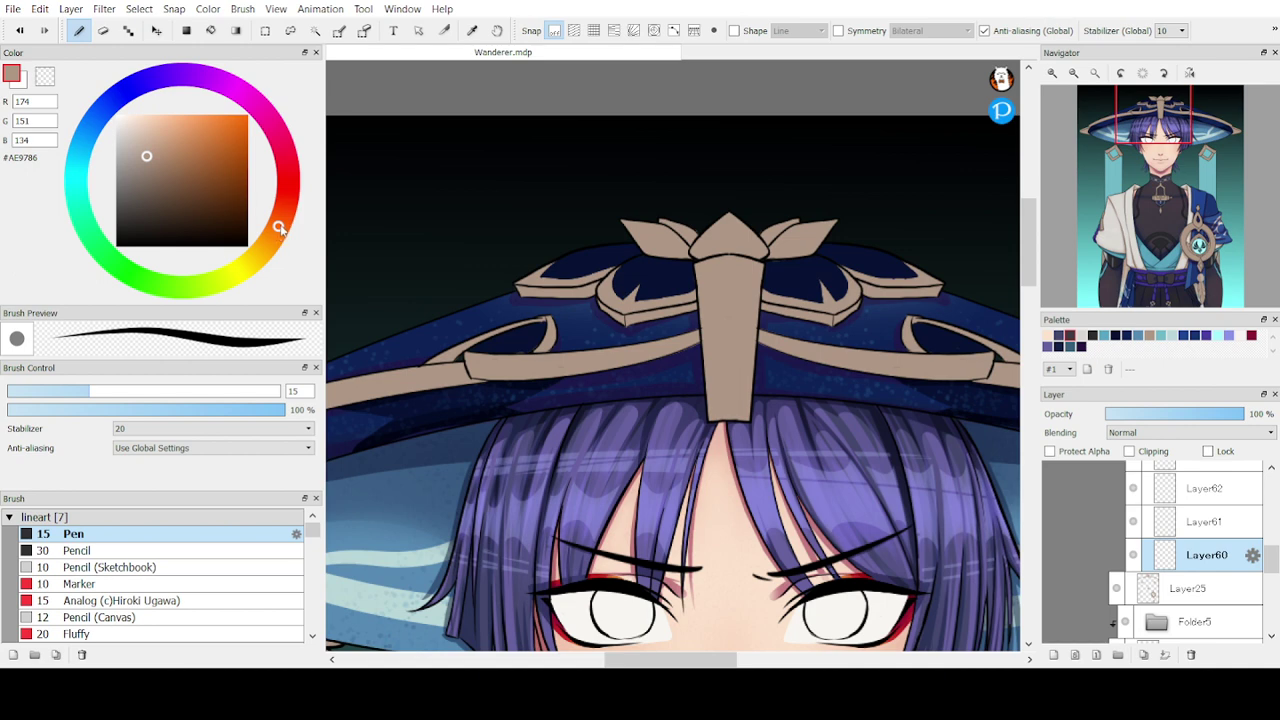
drag(280, 229, 286, 207)
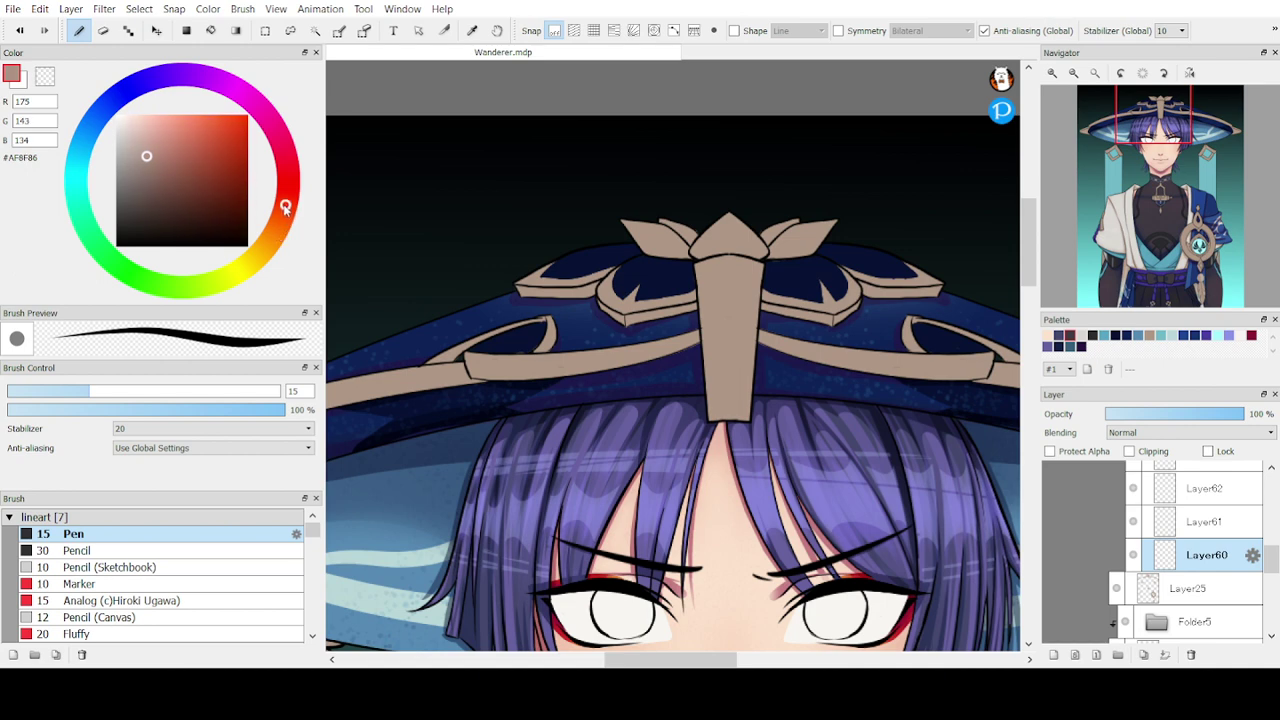
click(183, 156)
mouse_move(499, 352)
mouse_down()
mouse_move(463, 463)
mouse_move(478, 333)
mouse_move(452, 374)
mouse_up()
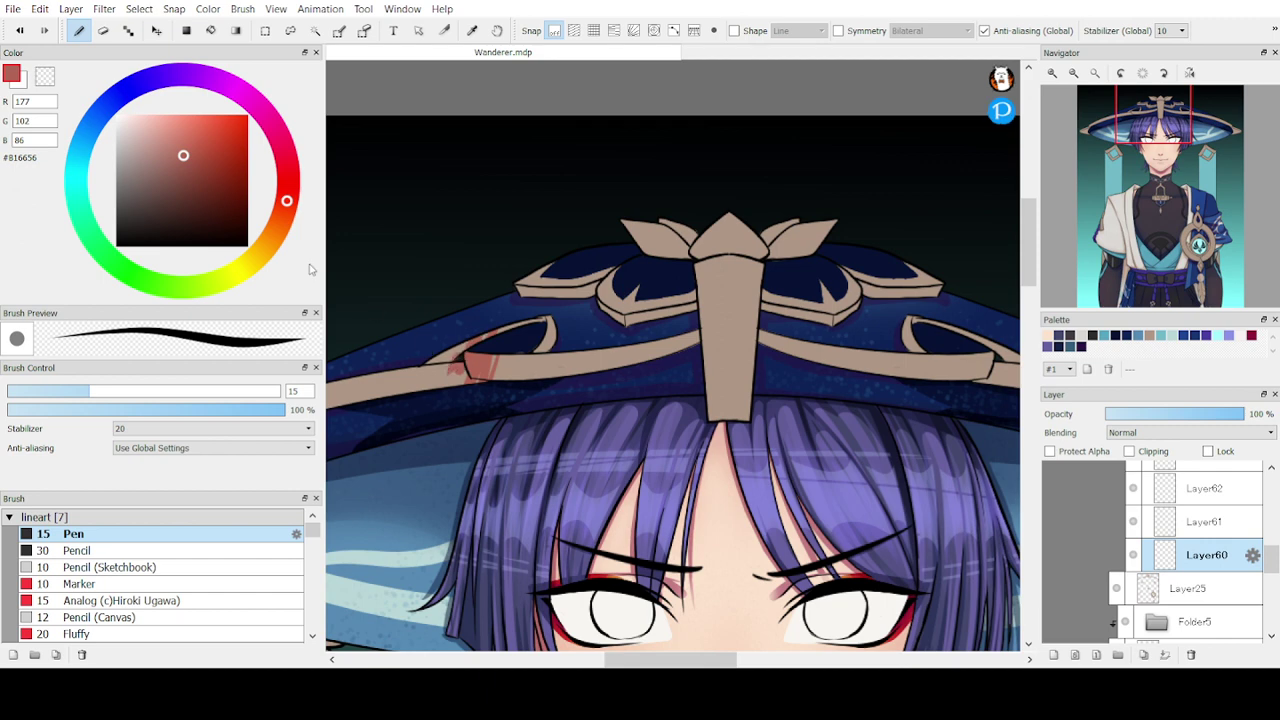
key(ctrl+z)
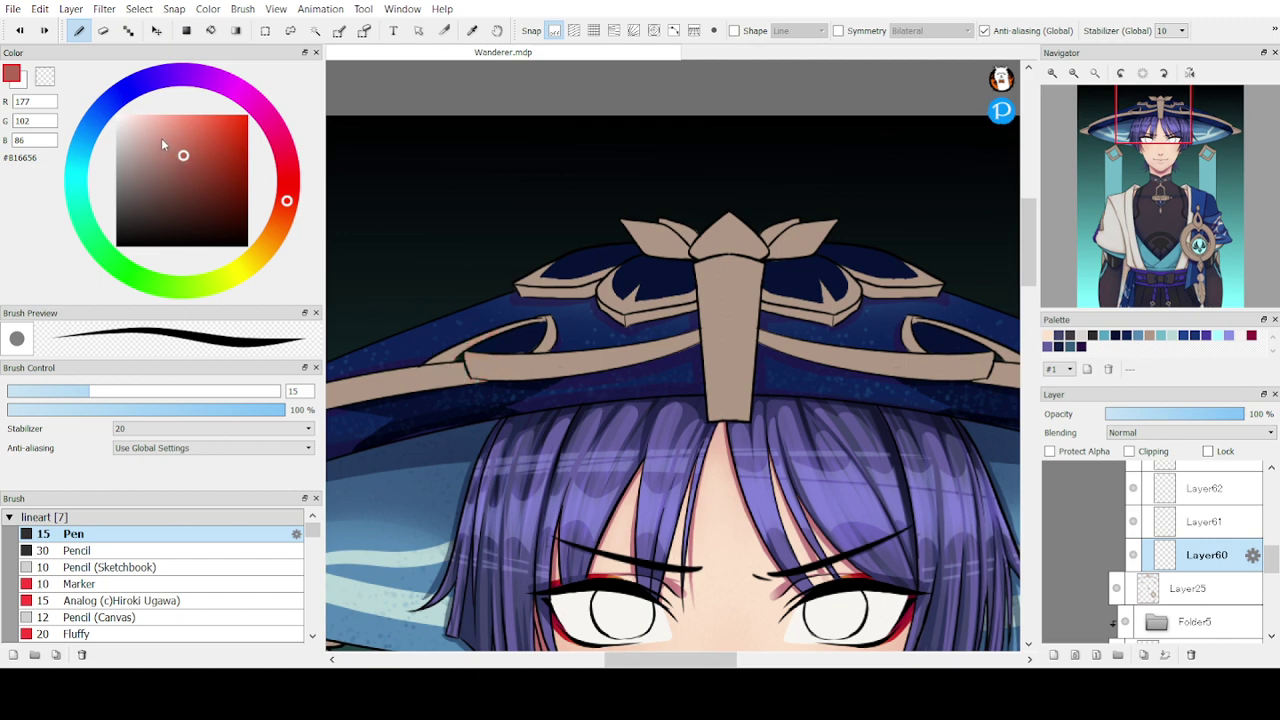
click(473, 32)
click(712, 310)
key(b)
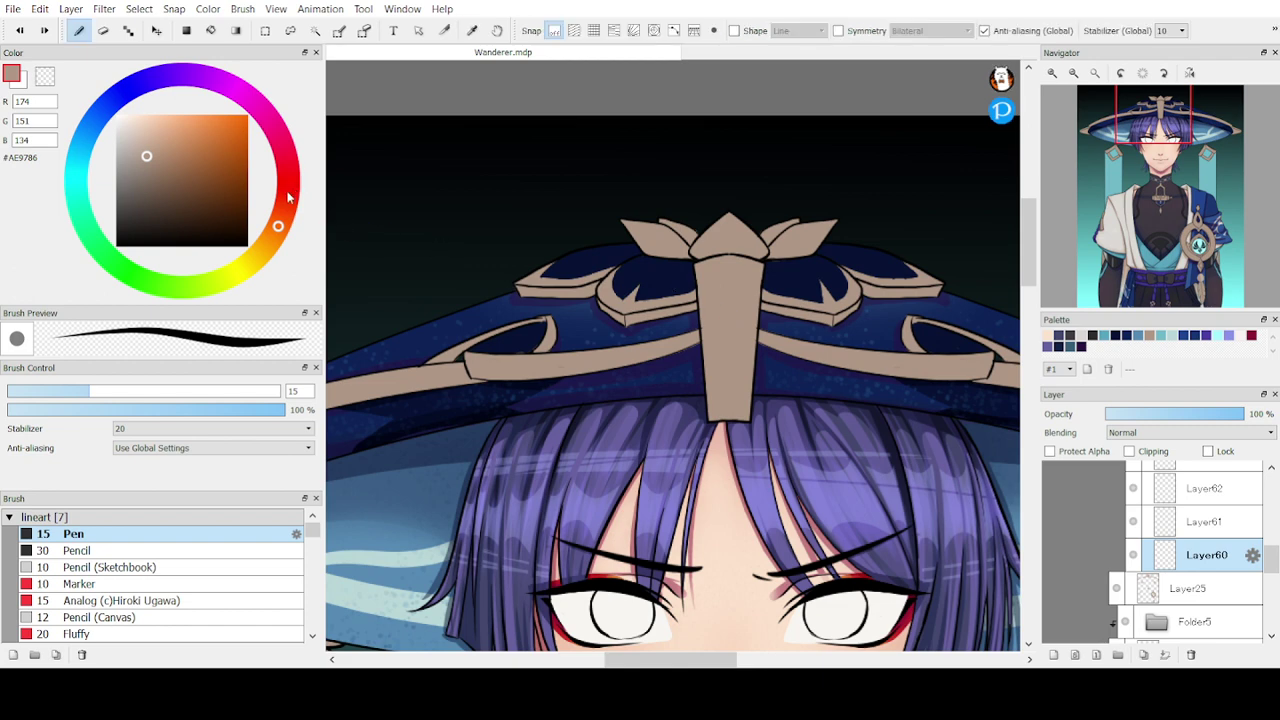
- Choose reddish tan #AD7F71 and shade the lower end and a thin band across the hat's central ornament
click(286, 209)
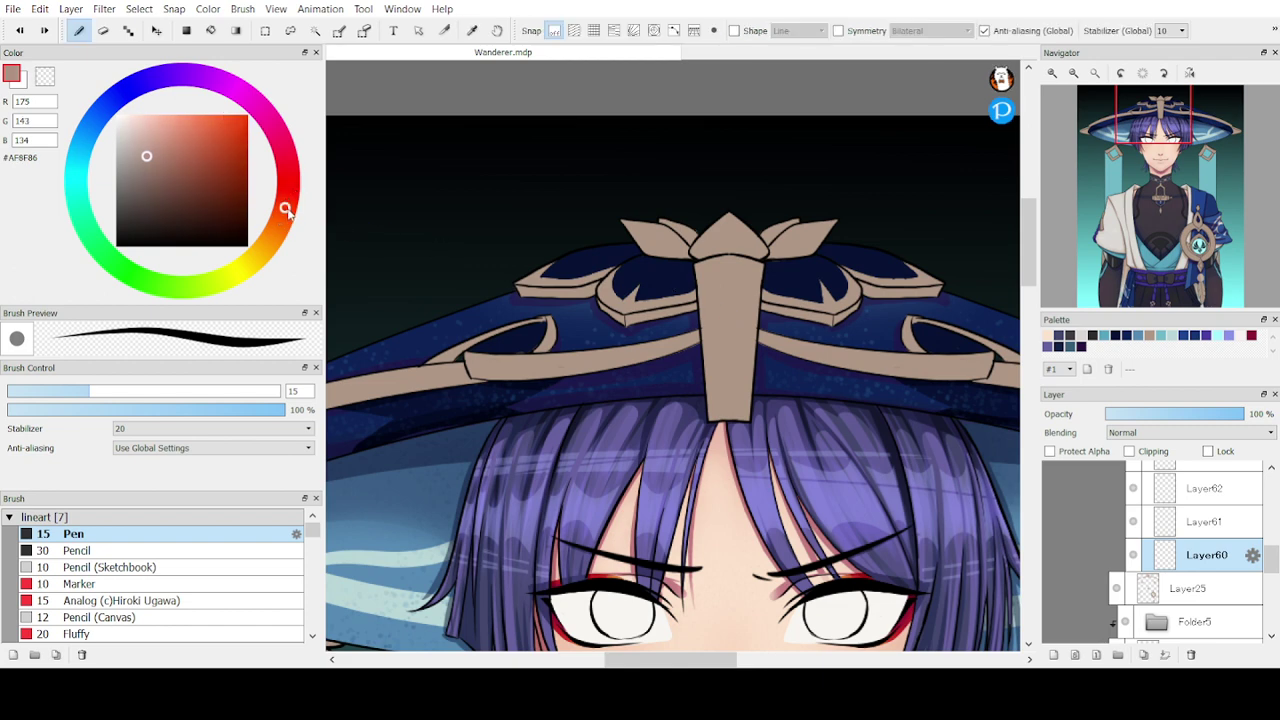
click(162, 157)
click(162, 158)
drag(752, 323, 697, 319)
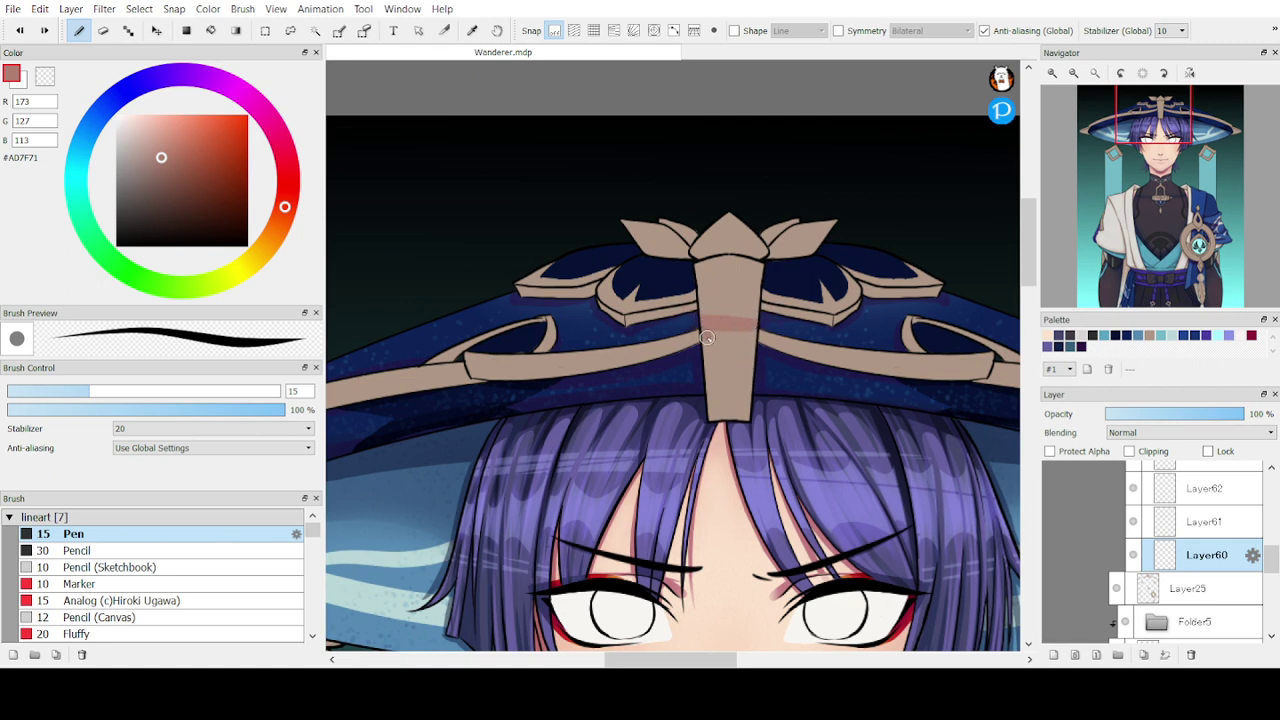
key(ctrl+z)
mouse_move(752, 414)
mouse_down()
mouse_move(707, 423)
mouse_move(703, 403)
mouse_move(762, 395)
mouse_move(695, 386)
mouse_up()
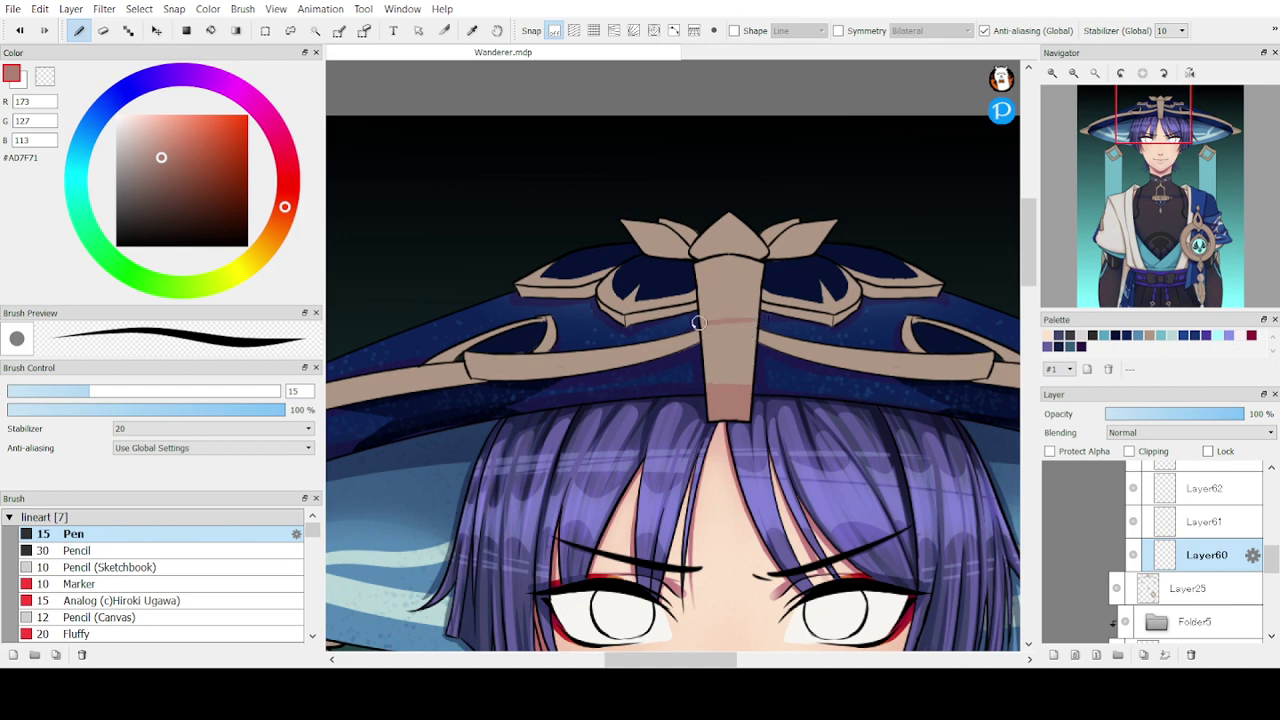
drag(767, 325, 680, 325)
- Turn on bilateral symmetry and shade the hat crest's leaf-shaped pieces, central peak and curved trims in reddish tan
click(840, 31)
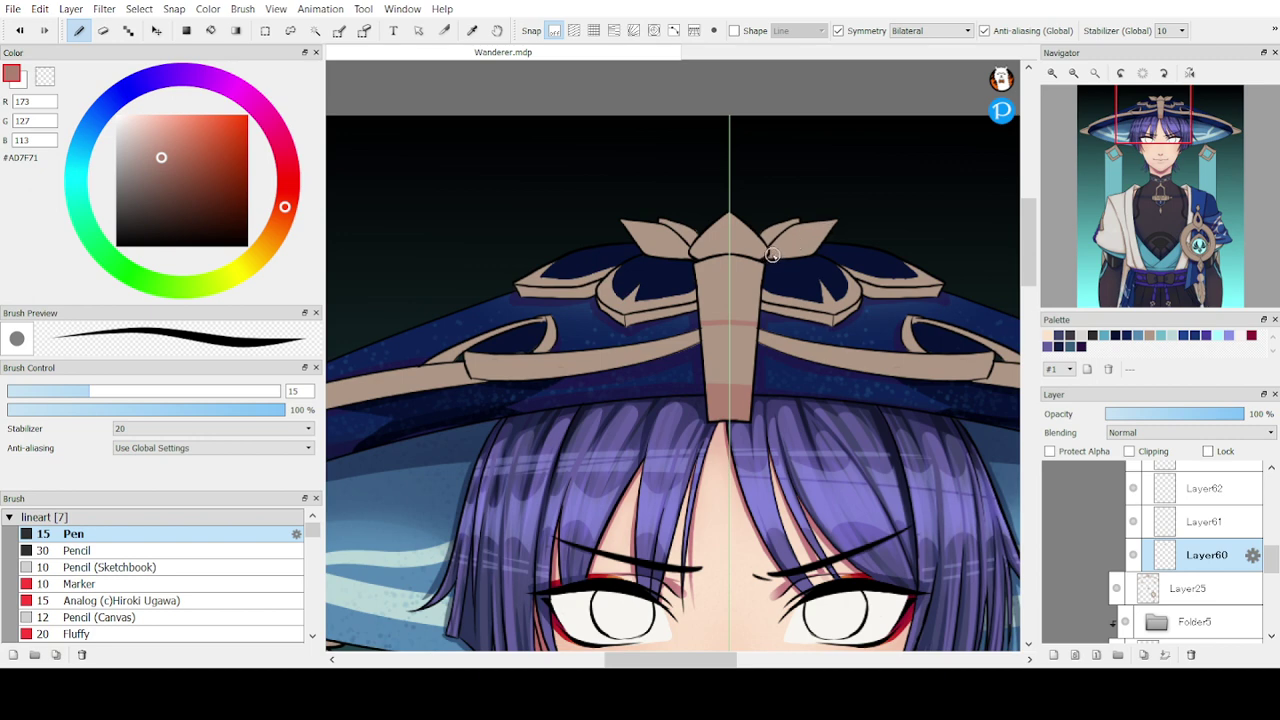
drag(802, 242, 839, 226)
drag(828, 227, 792, 233)
drag(755, 249, 761, 256)
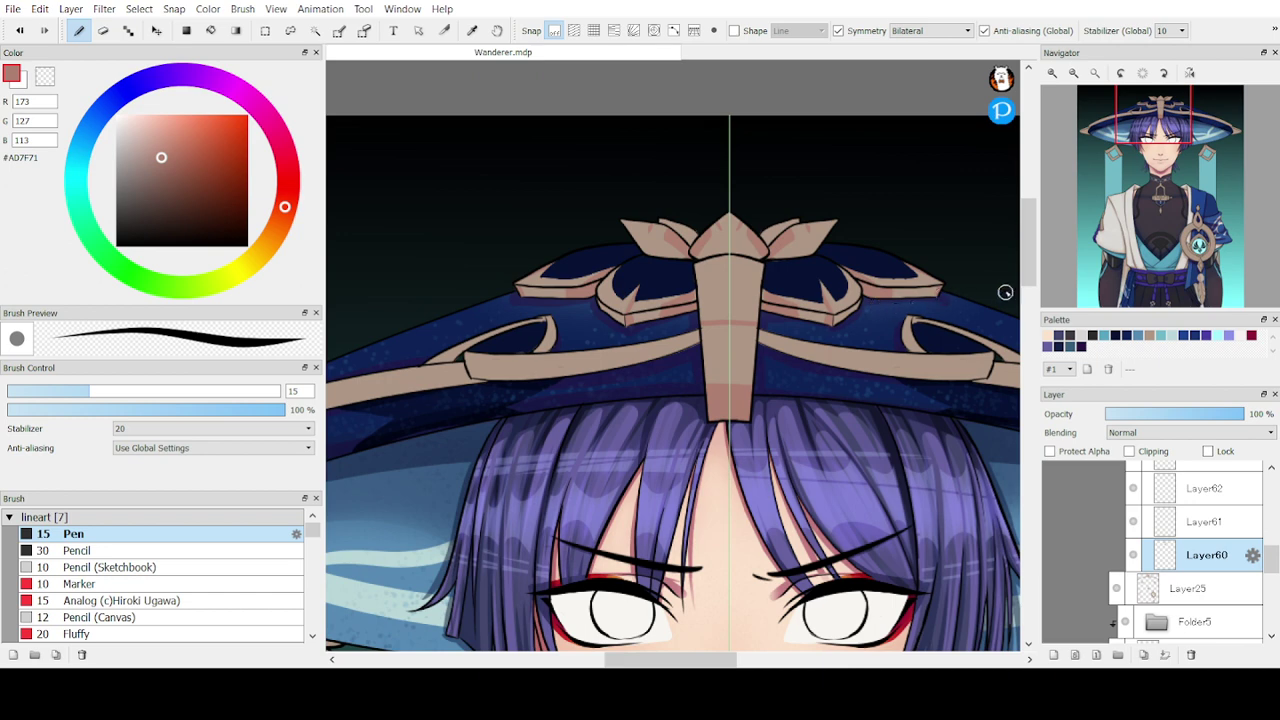
- Shade the hat brim's long tan trim in reddish tan where it meets the curled piece
click(1142, 143)
drag(1142, 143, 1131, 143)
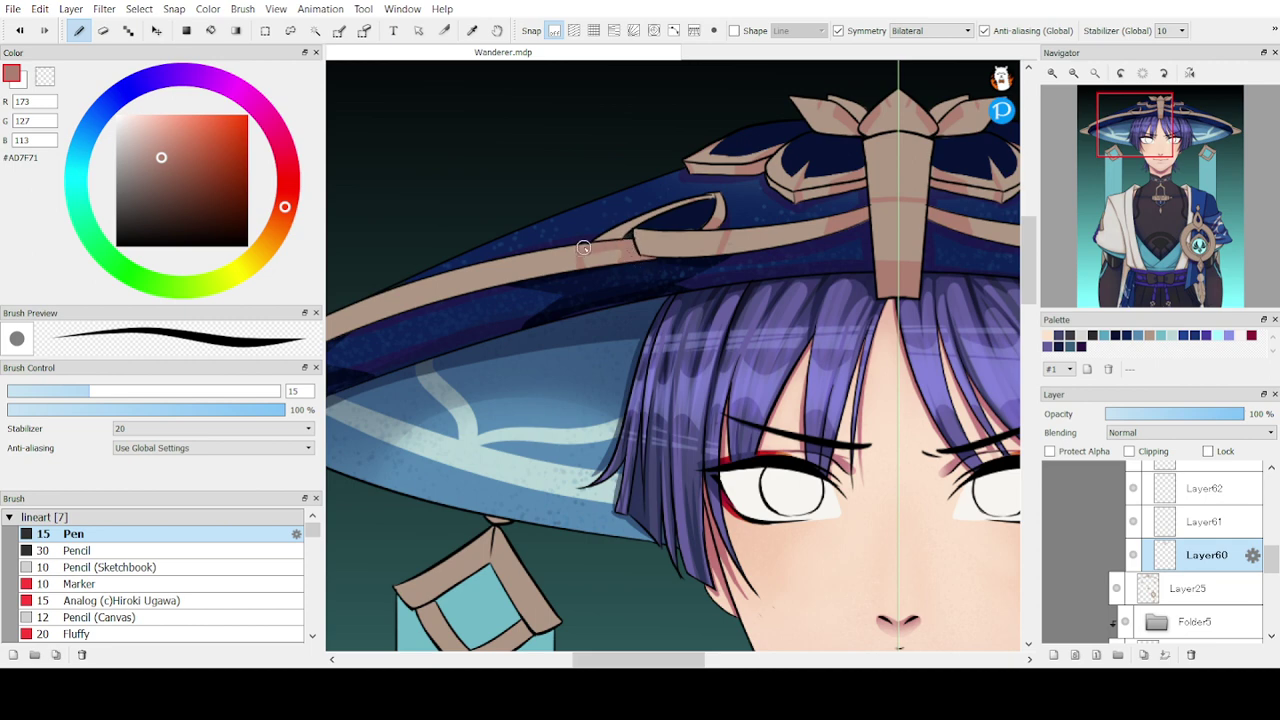
drag(586, 252, 613, 254)
- Add a reddish tan band across the outer part of the brim trim and shade the upper edge of the hat's pointed tip
drag(1105, 142, 1068, 133)
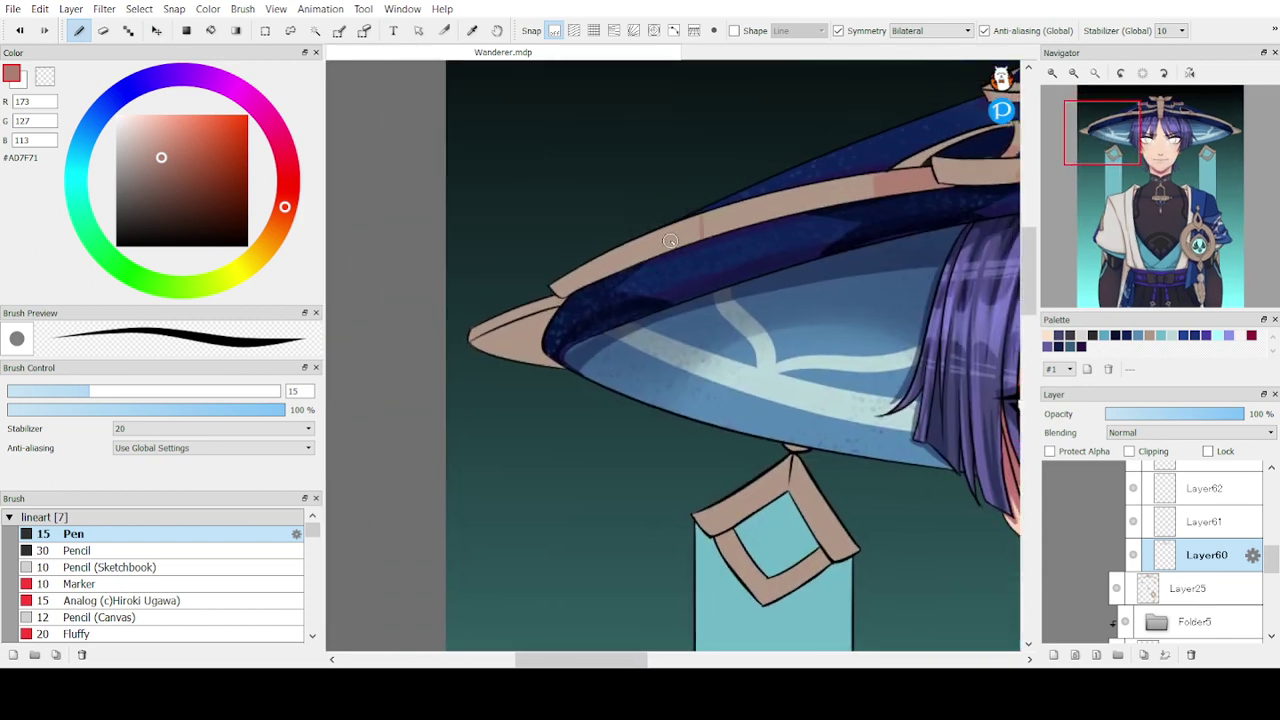
drag(667, 216, 664, 254)
key(e)
key(p)
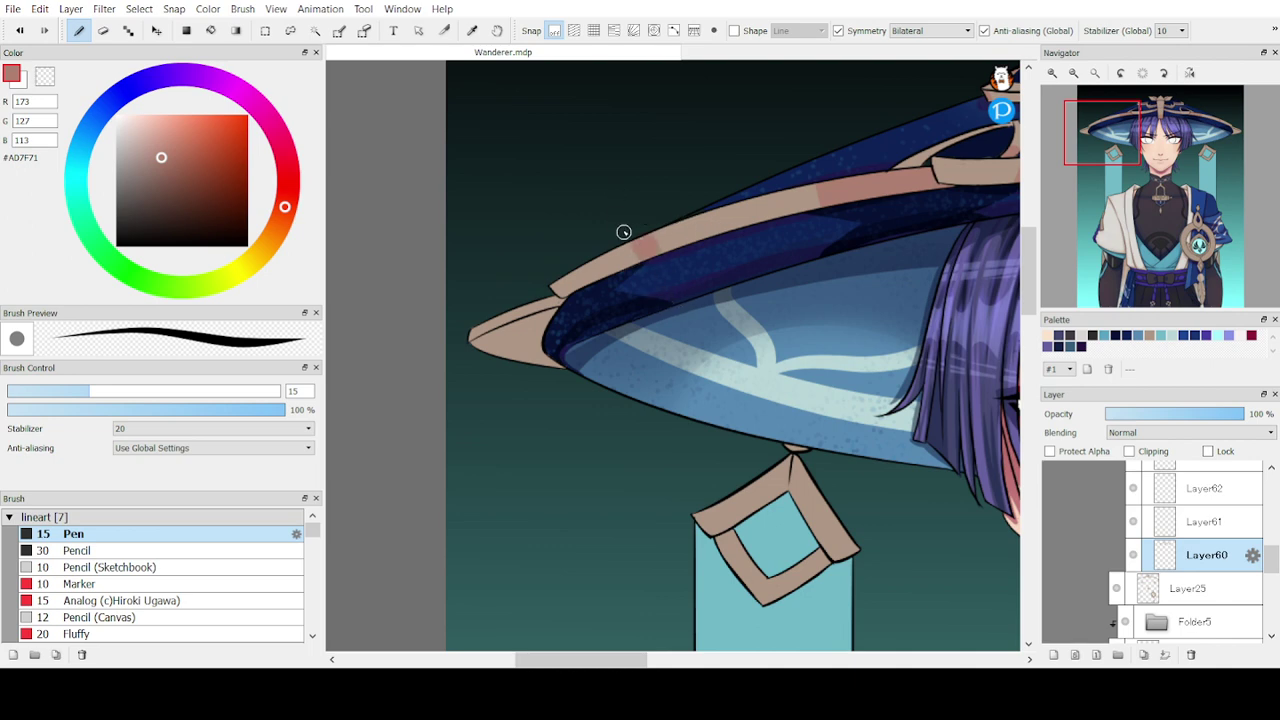
drag(664, 228, 676, 247)
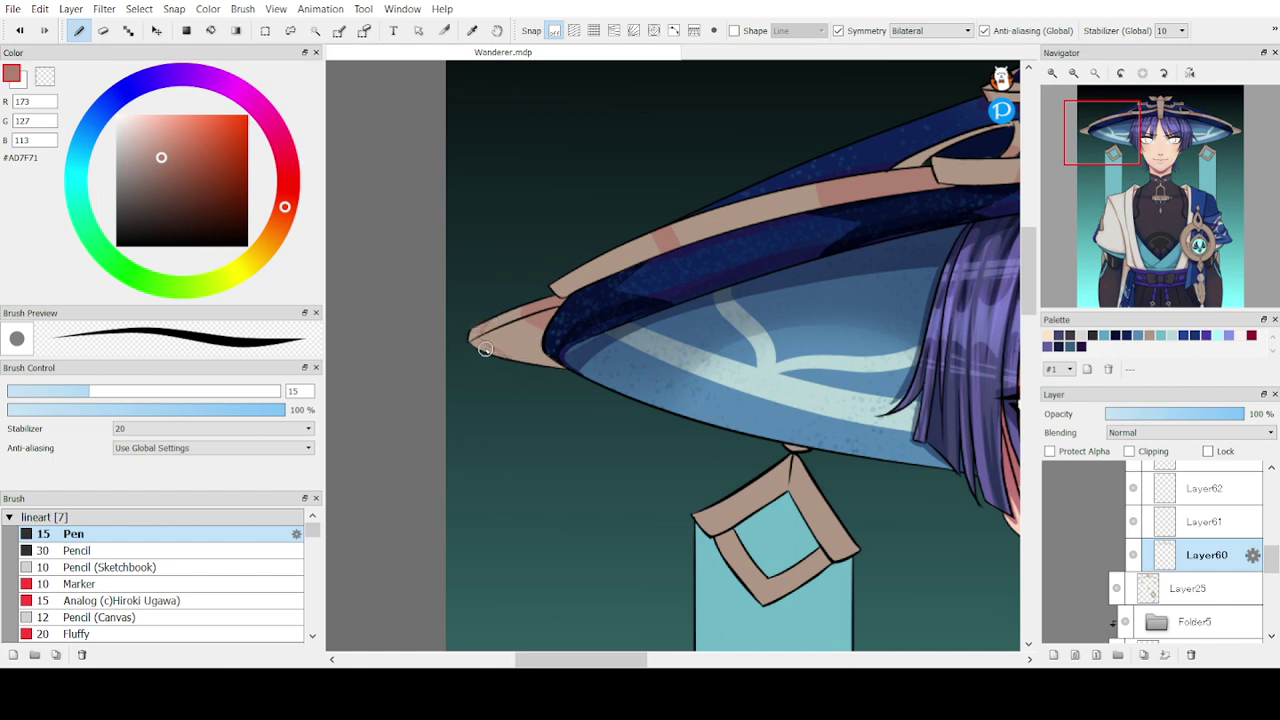
key(ctrl+z)
- Shade the corners and thin bands of the square tan frame on the hanging teal ribbon in reddish tan
drag(1101, 151, 1114, 185)
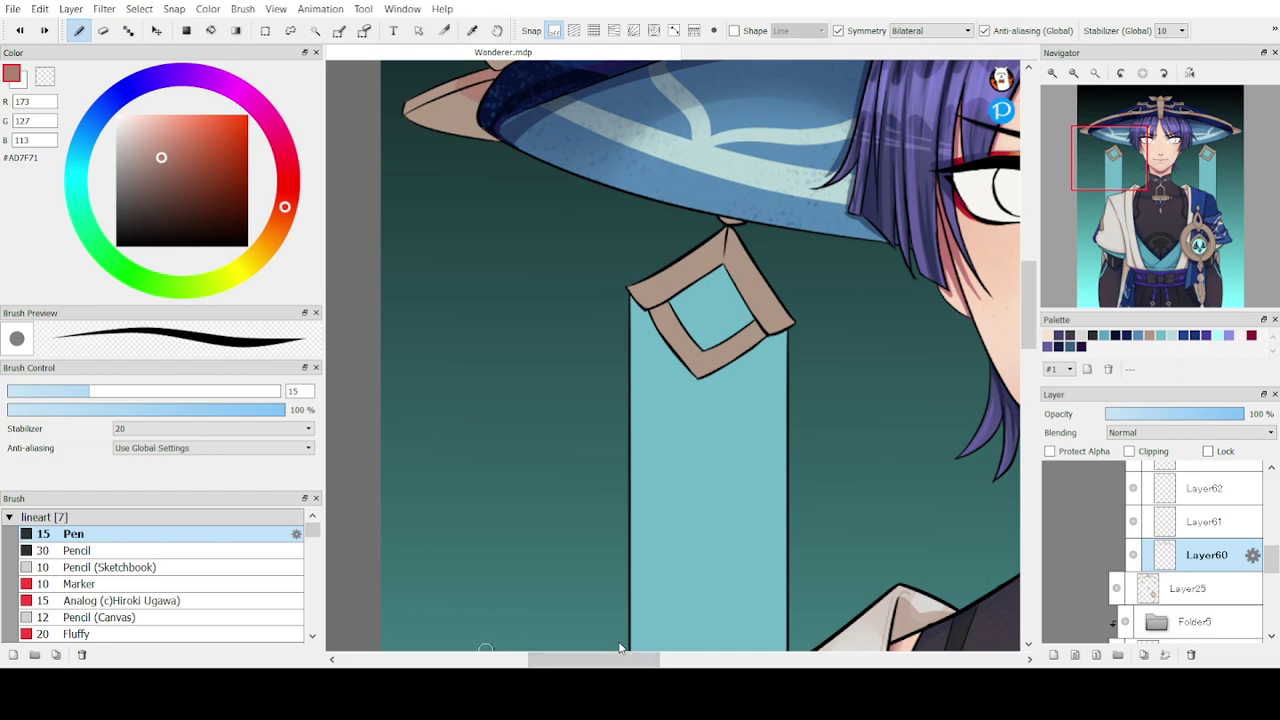
mouse_move(724, 229)
mouse_down()
mouse_move(716, 262)
mouse_move(723, 227)
mouse_move(720, 263)
mouse_move(718, 236)
mouse_move(698, 282)
mouse_move(715, 235)
mouse_move(702, 275)
mouse_move(697, 244)
mouse_move(695, 292)
mouse_move(695, 240)
mouse_move(716, 269)
mouse_move(650, 267)
mouse_move(669, 300)
mouse_move(620, 318)
mouse_up()
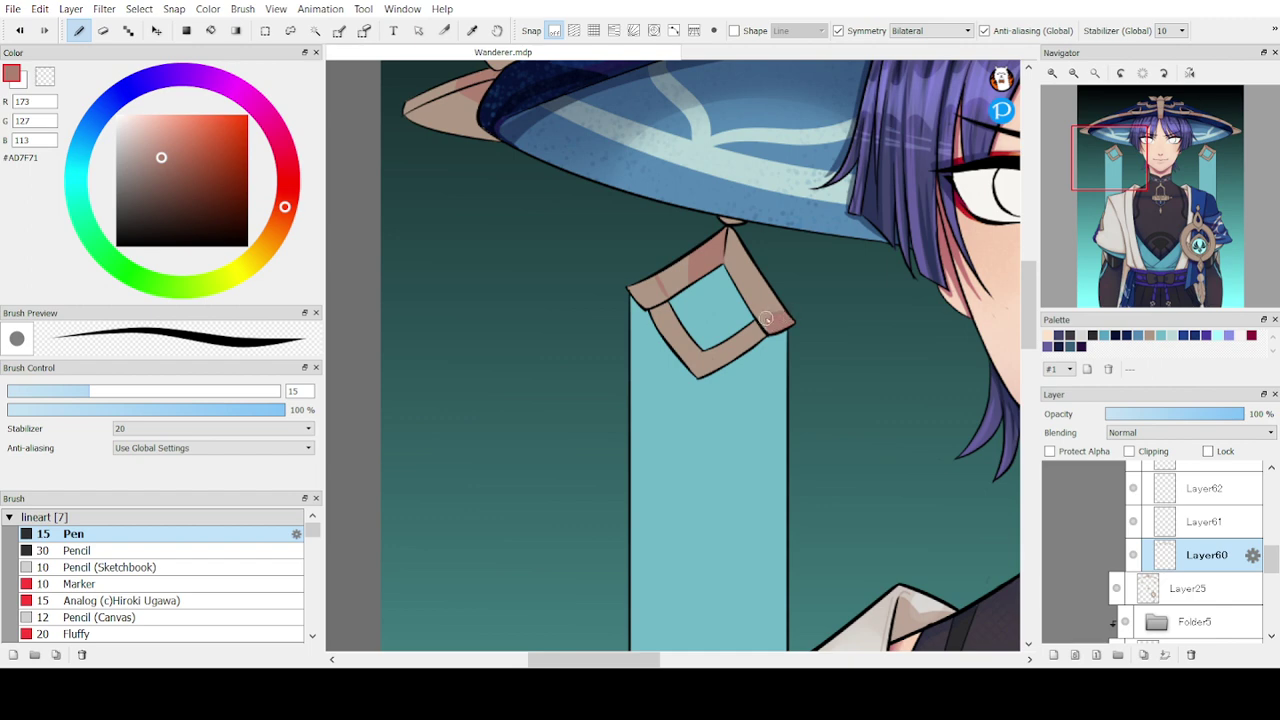
mouse_move(782, 300)
mouse_down()
mouse_move(748, 313)
mouse_move(773, 304)
mouse_move(764, 321)
mouse_move(776, 336)
mouse_move(757, 243)
mouse_up()
key(ctrl+z)
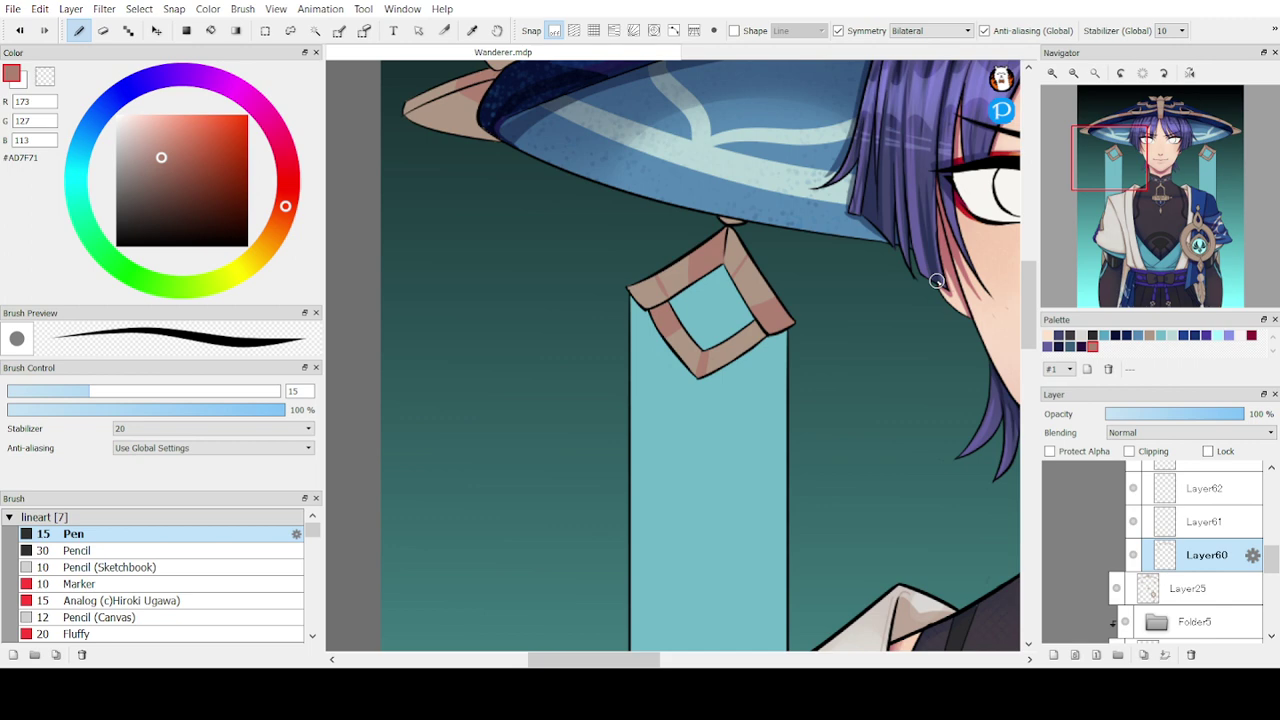
- Shade the inner edge of the neck pendant's upper loop frame in reddish tan
drag(1139, 176, 1159, 206)
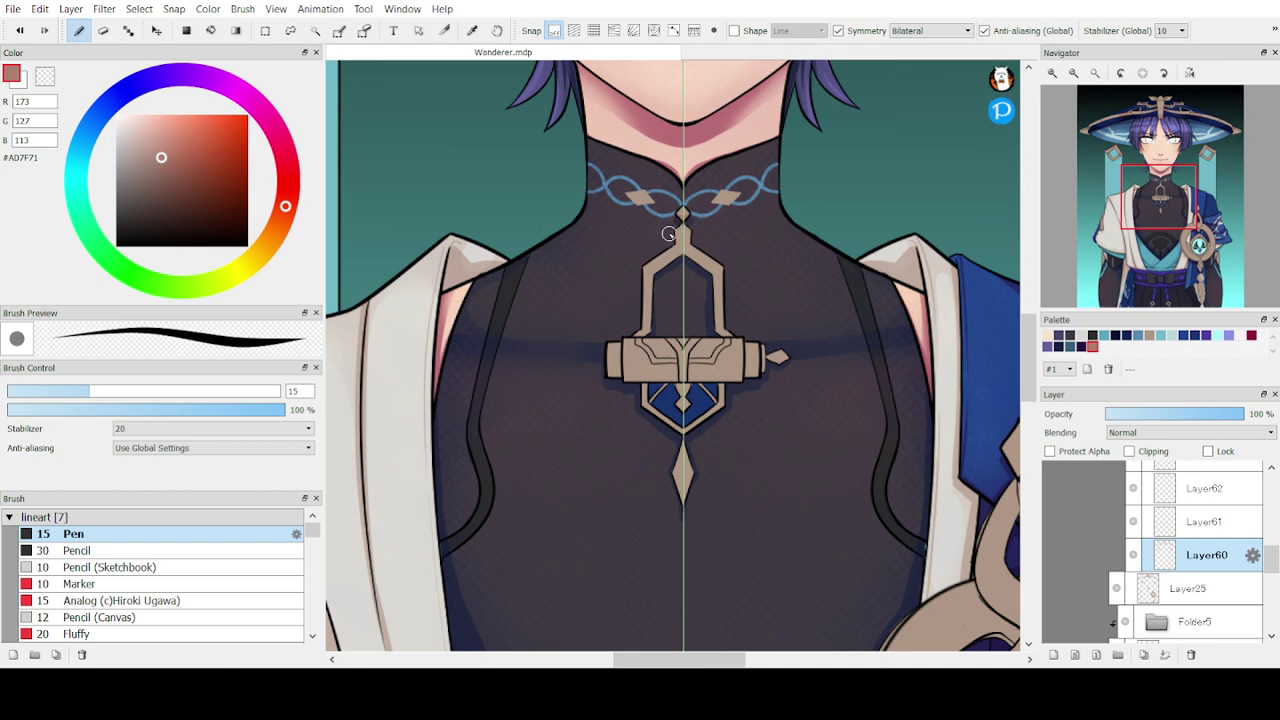
mouse_move(680, 250)
mouse_down()
mouse_move(653, 275)
mouse_move(655, 325)
mouse_up()
click(1068, 80)
click(1068, 80)
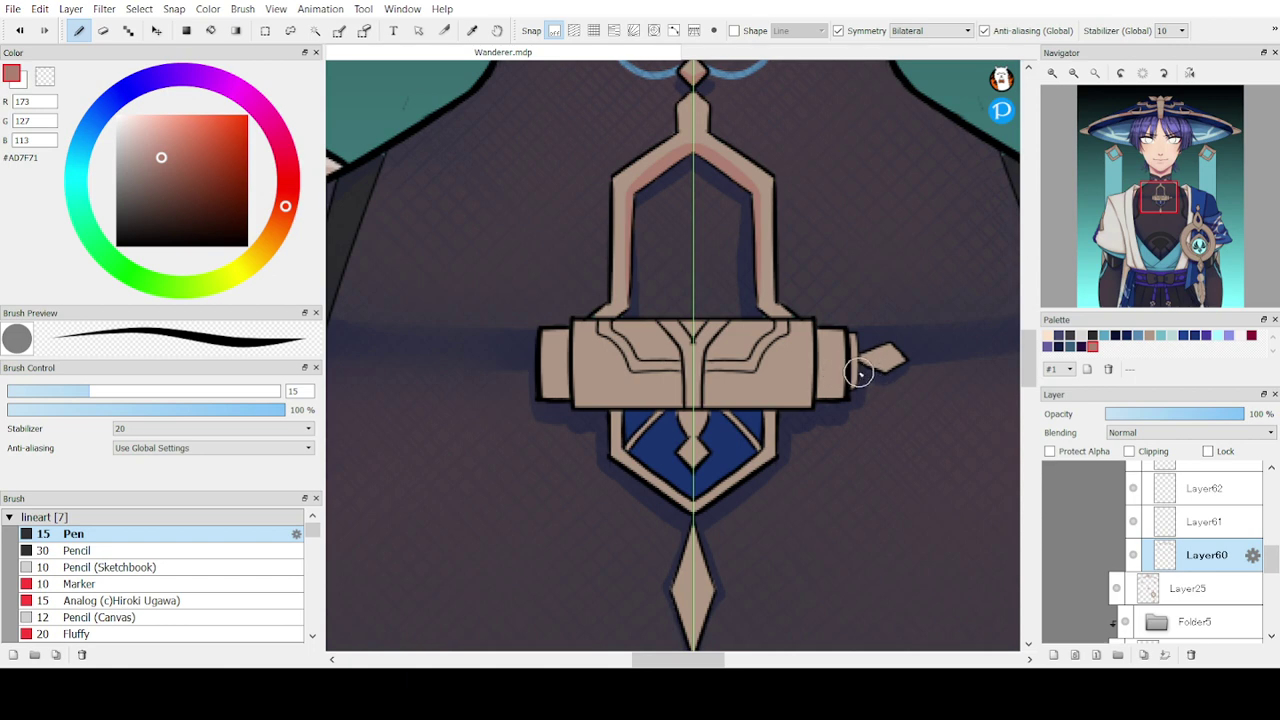
- Shade the lower part of the pendant's horizontal cylinder, its end caps and the pointed side tip in reddish tan
drag(846, 371, 822, 371)
key(ctrl+z)
mouse_move(909, 358)
mouse_down()
mouse_move(861, 363)
mouse_move(863, 380)
mouse_move(855, 365)
mouse_move(852, 383)
mouse_move(785, 390)
mouse_move(855, 373)
mouse_move(815, 376)
mouse_move(817, 390)
mouse_move(764, 382)
mouse_move(857, 377)
mouse_move(786, 371)
mouse_move(817, 382)
mouse_move(781, 382)
mouse_move(816, 385)
mouse_move(683, 390)
mouse_up()
key(ctrl+z)
key(ctrl+z)
key(ctrl+z)
mouse_move(852, 381)
mouse_down()
mouse_move(838, 382)
mouse_move(819, 397)
mouse_move(626, 397)
mouse_move(809, 407)
mouse_move(677, 399)
mouse_up()
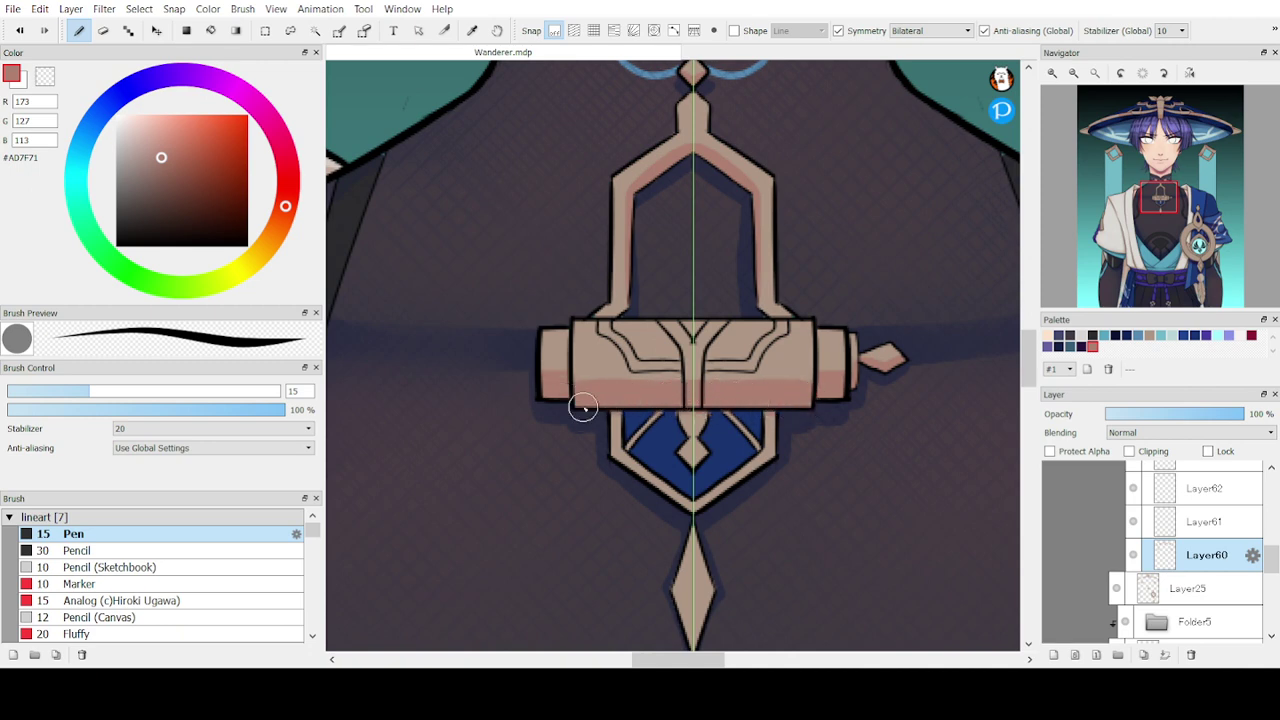
- Erase the excess shading at the cylinder's centre, and add a thin reddish tan shadow along its upper edge and end caps
key(e)
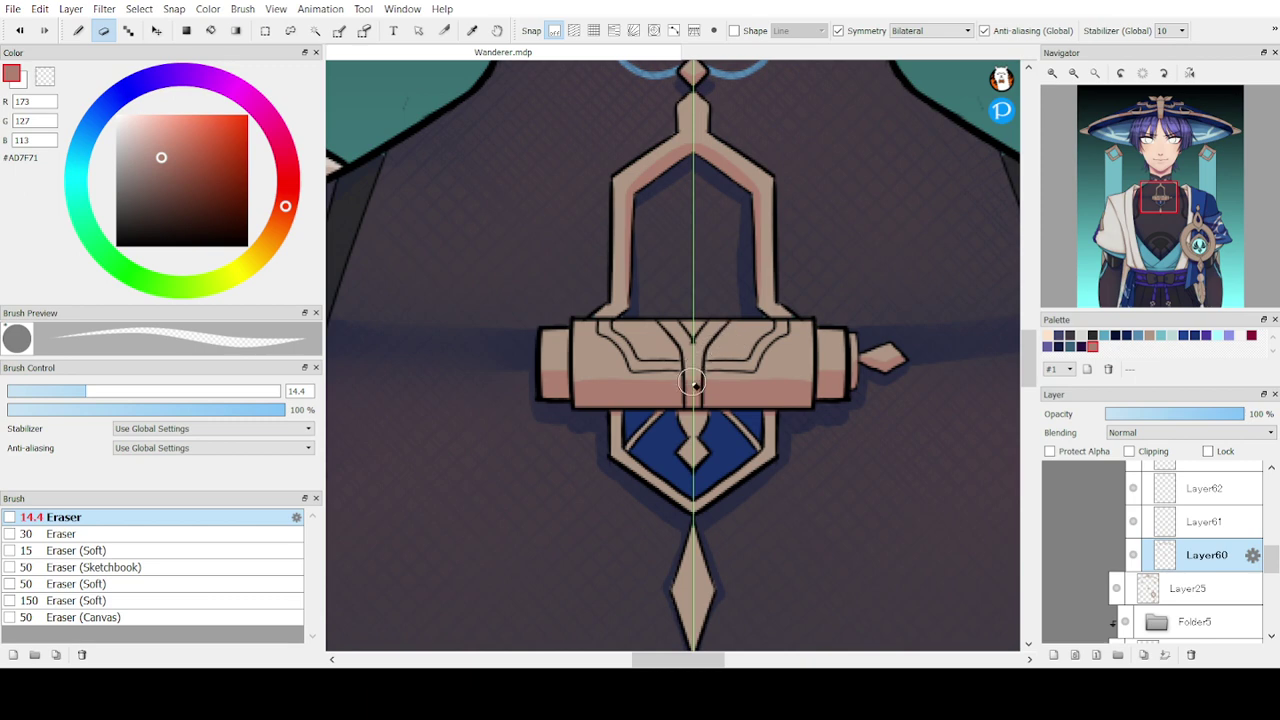
mouse_move(693, 362)
mouse_down()
mouse_move(691, 384)
mouse_move(695, 367)
mouse_up()
key(b)
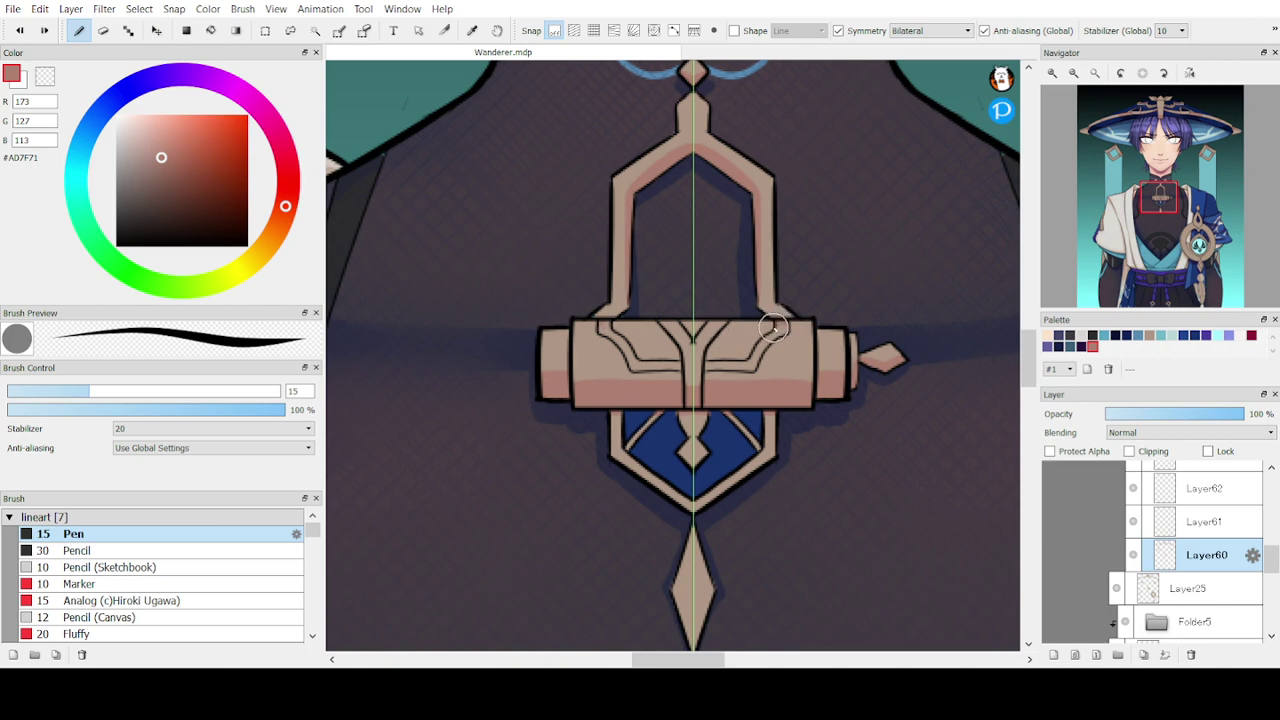
drag(774, 327, 700, 326)
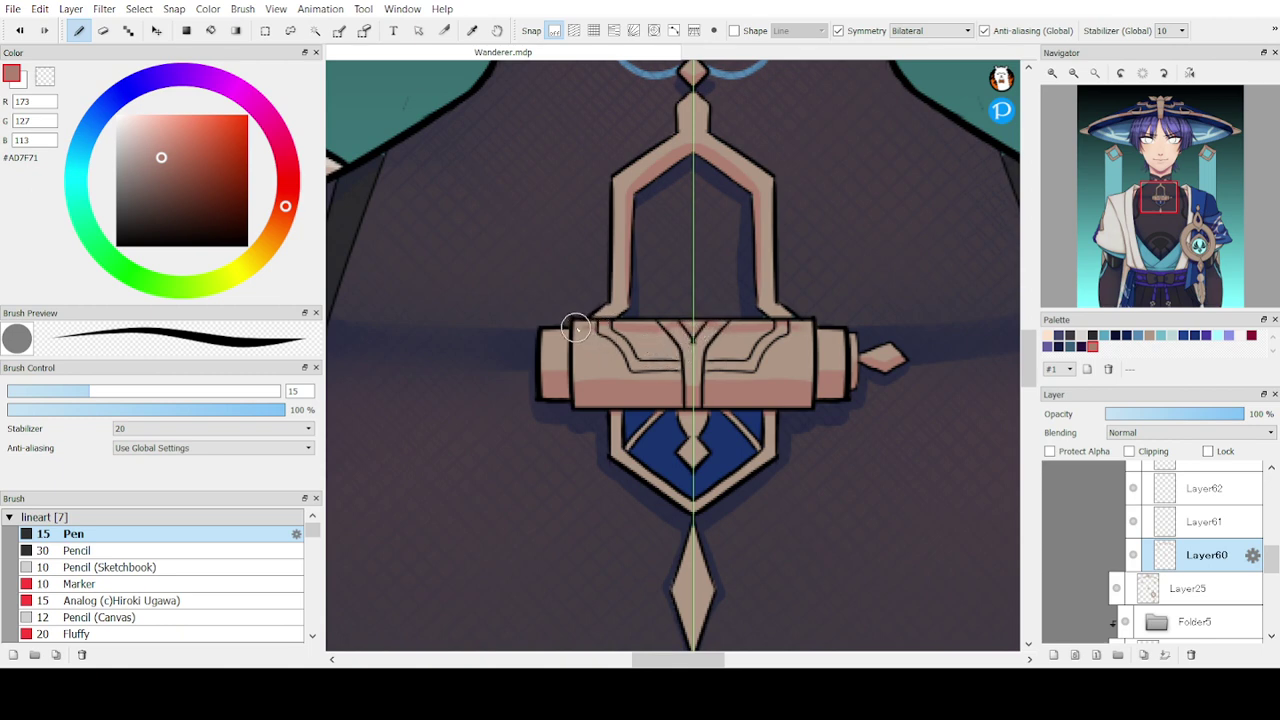
drag(570, 335, 535, 336)
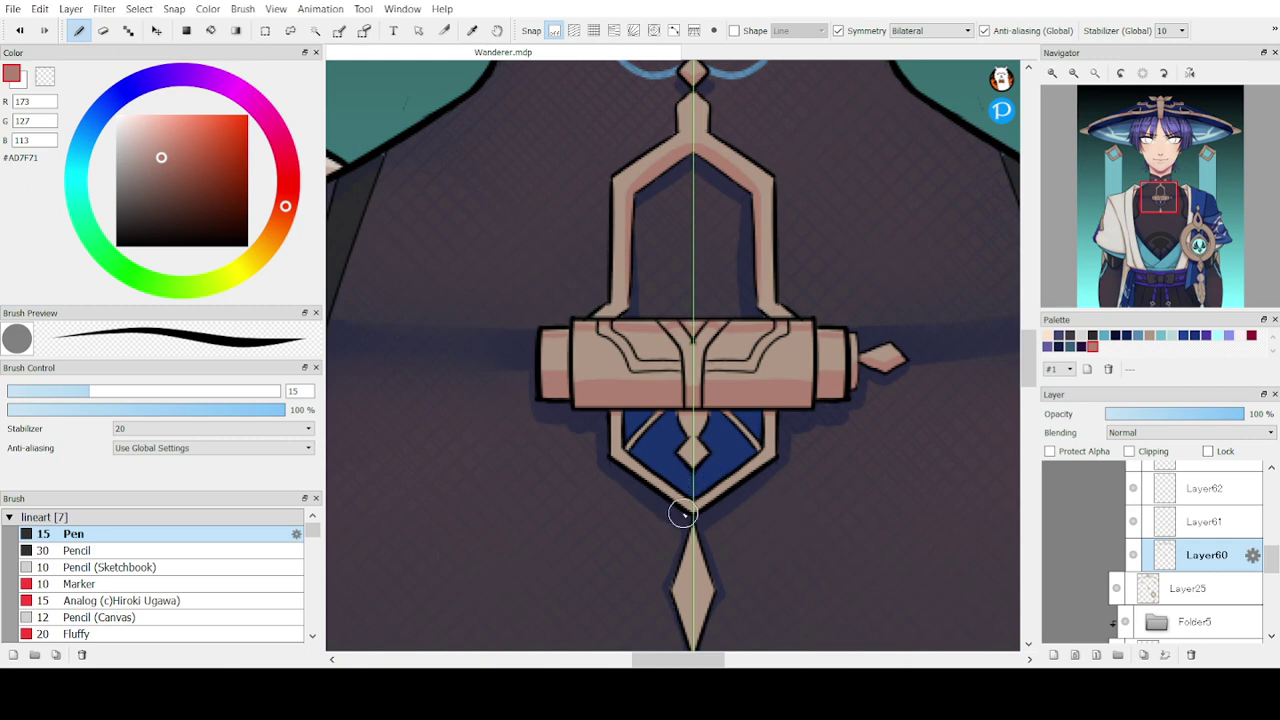
- Shade the pendant's lower V-shaped frame and the lower half of its hanging diamond drop in reddish tan
mouse_move(688, 506)
mouse_down()
mouse_move(683, 487)
mouse_move(663, 500)
mouse_up()
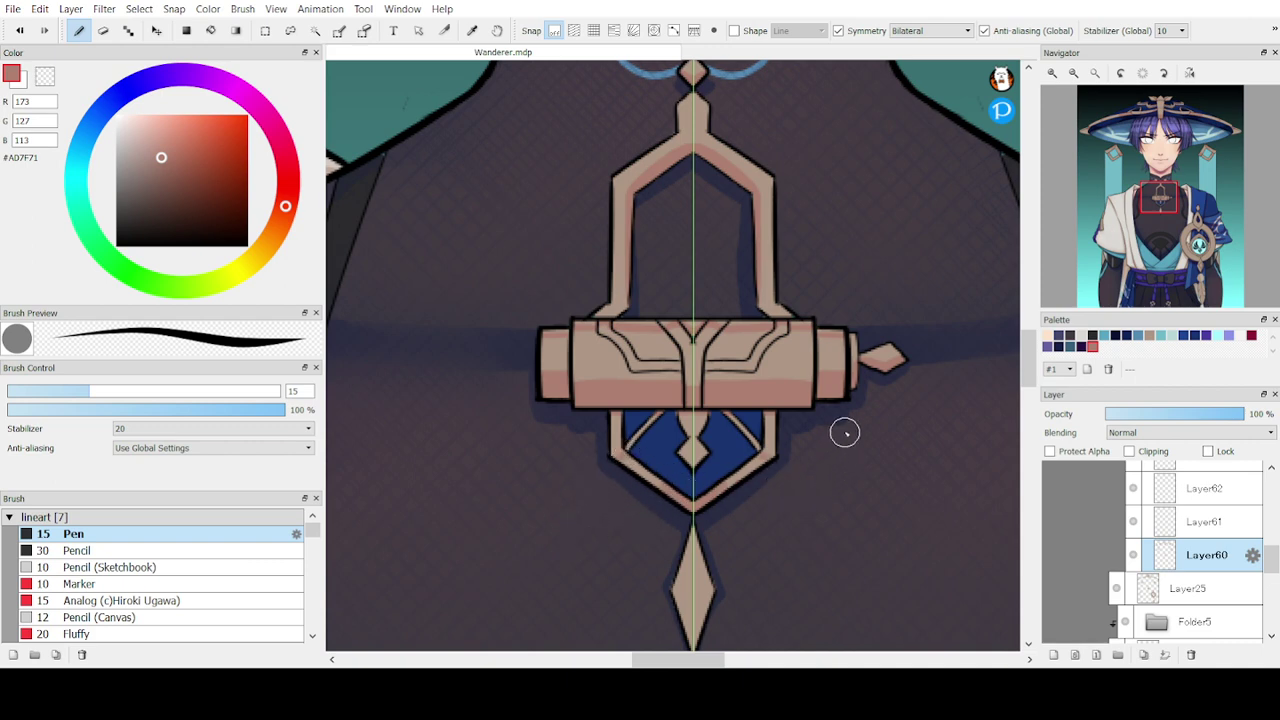
key(ctrl+z)
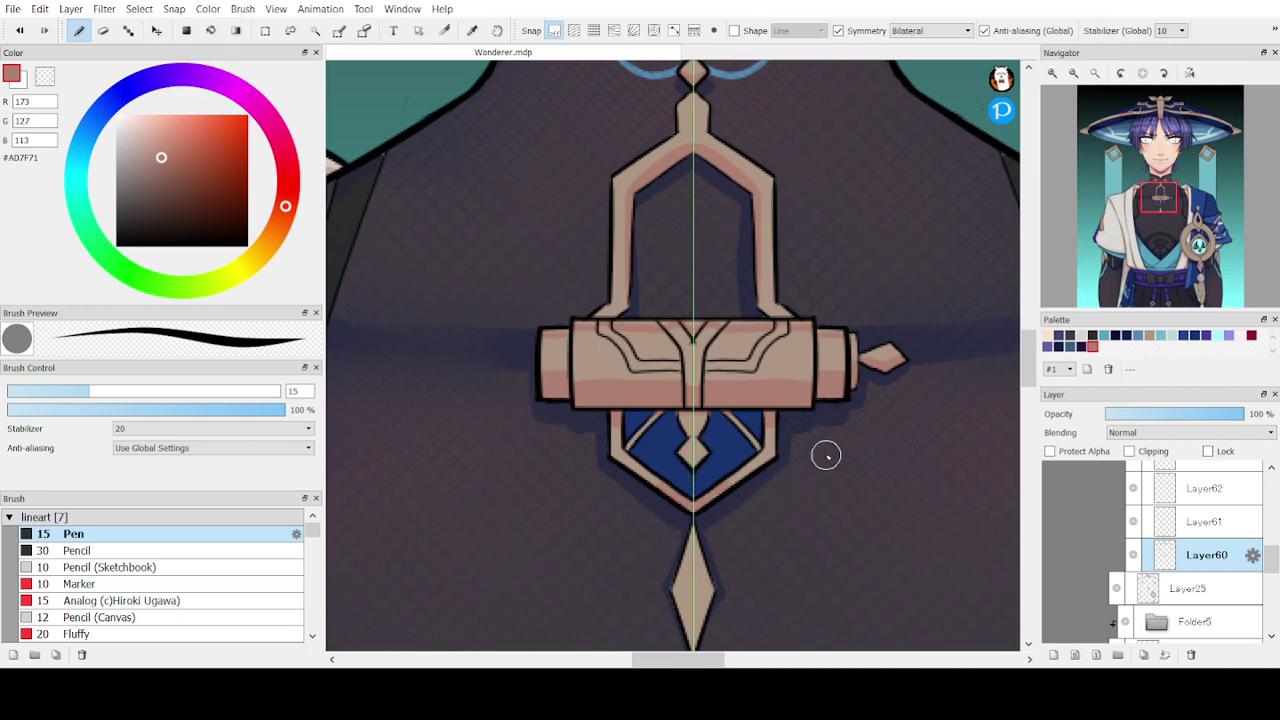
click(1153, 212)
drag(1153, 212, 1151, 225)
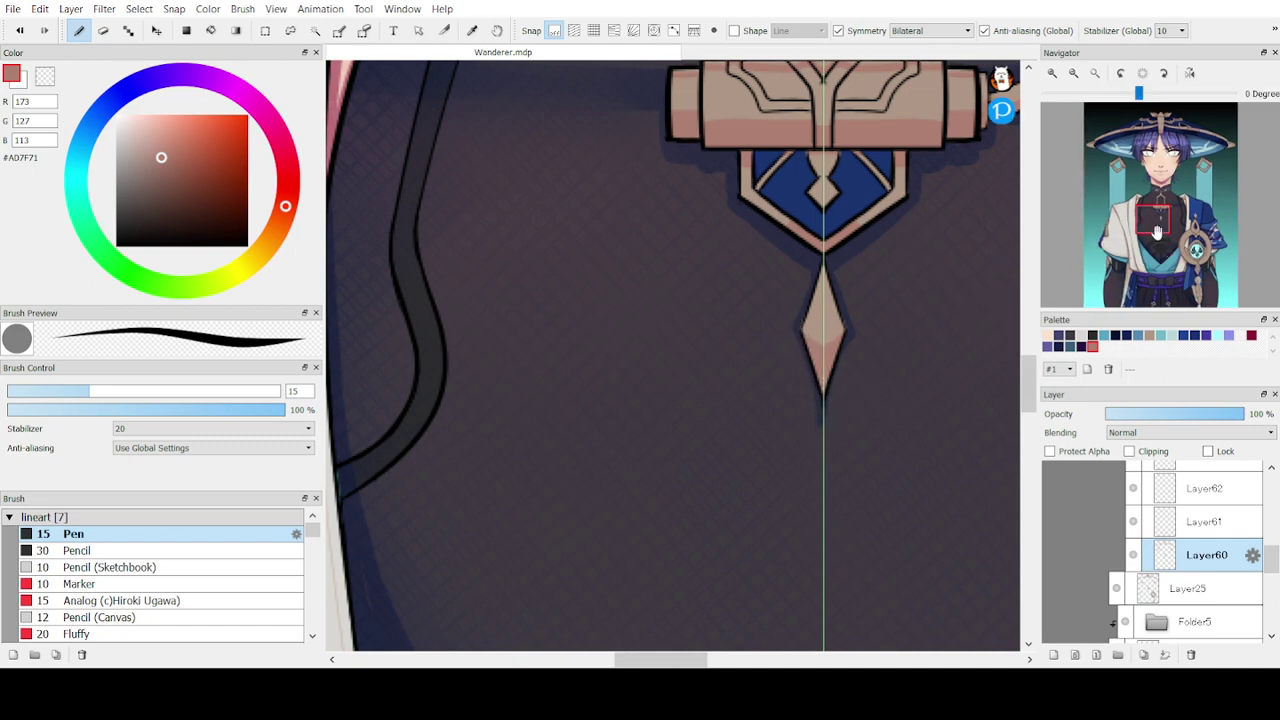
- Shade the white sleeve's tan ornament: the bottom face, the top of the lower piece and a thin band across the upper piece
drag(1152, 230, 1083, 250)
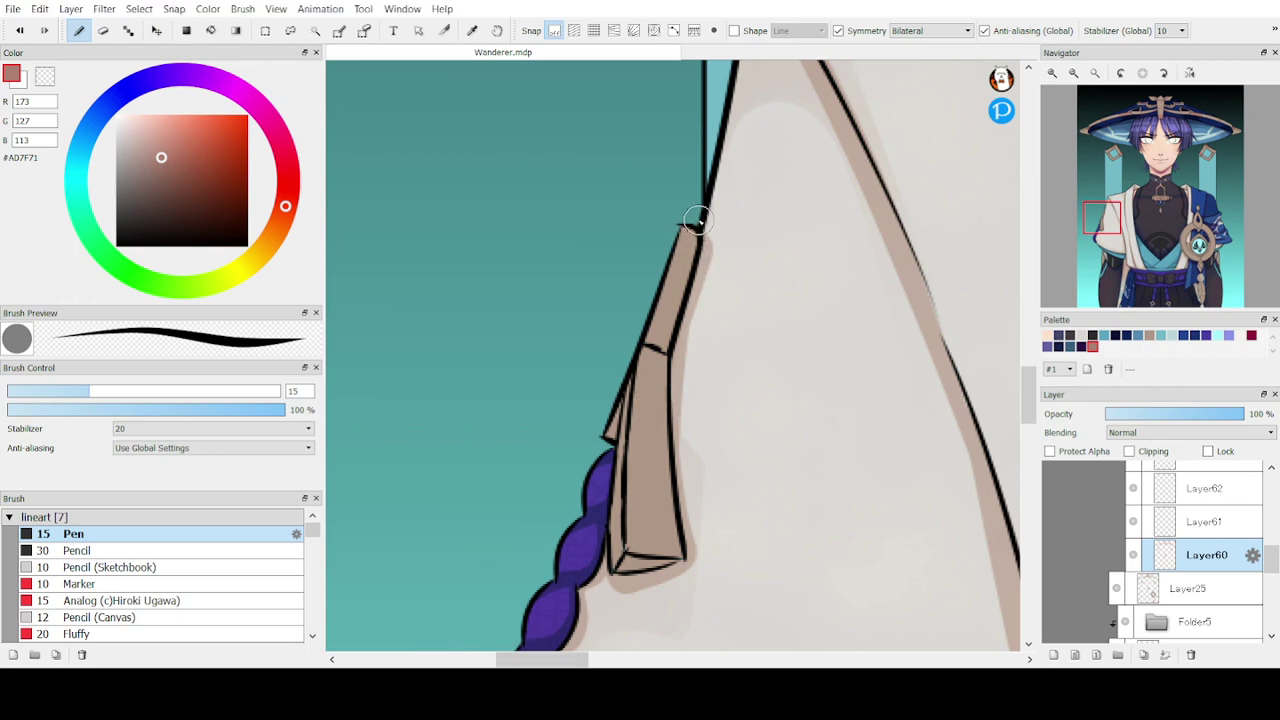
drag(656, 356, 669, 379)
drag(634, 568, 671, 560)
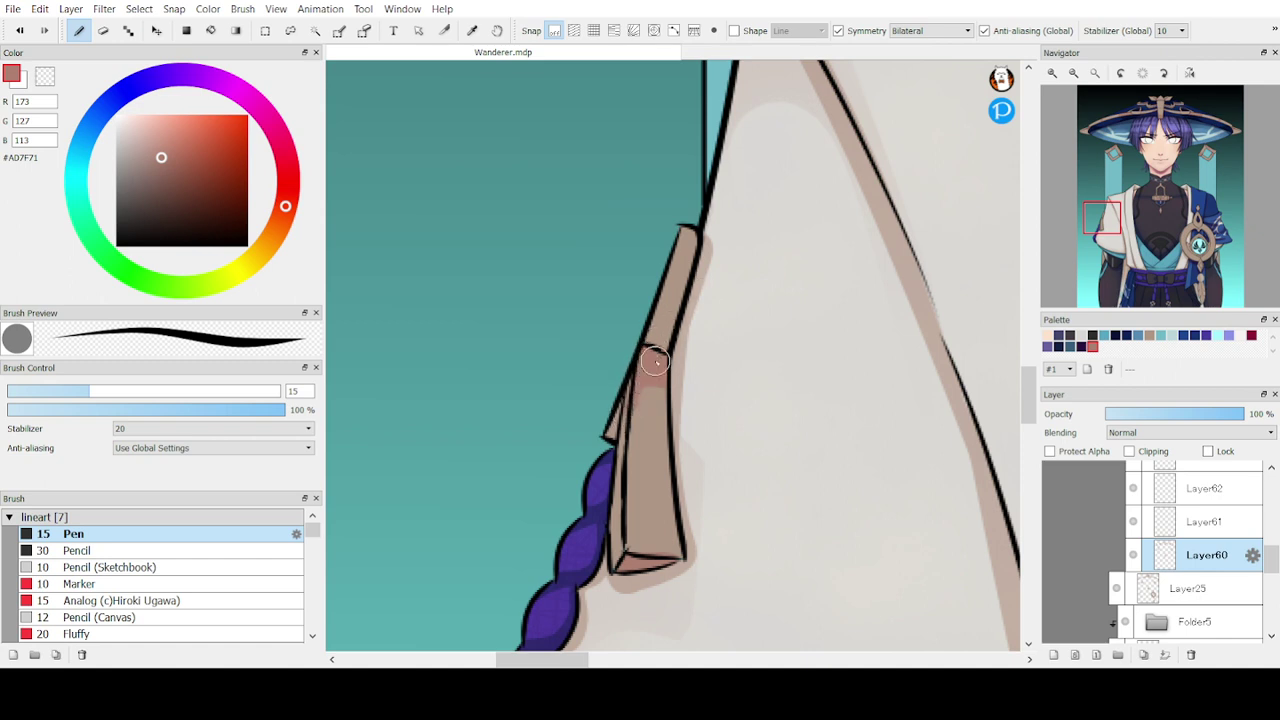
drag(638, 350, 692, 355)
drag(645, 280, 715, 292)
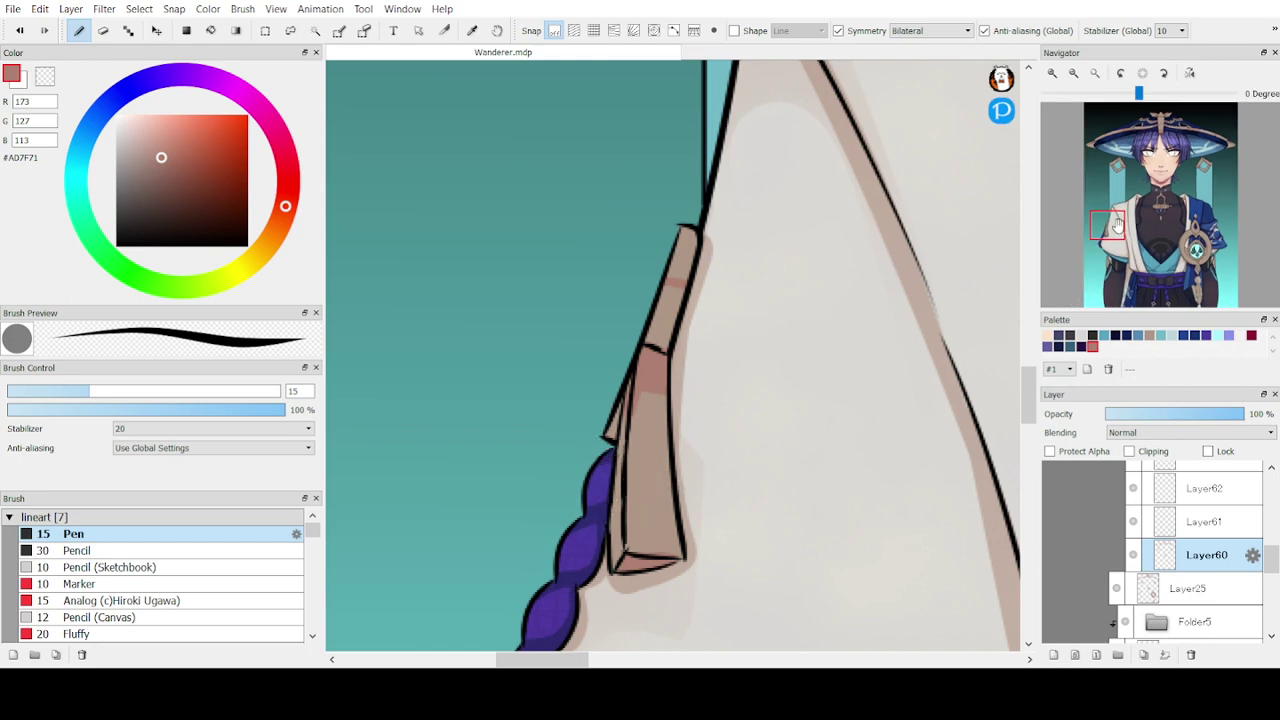
- Shade the inner side of the tan strip below the sleeve cuff, along the black armband, in reddish tan
drag(1102, 225, 1103, 262)
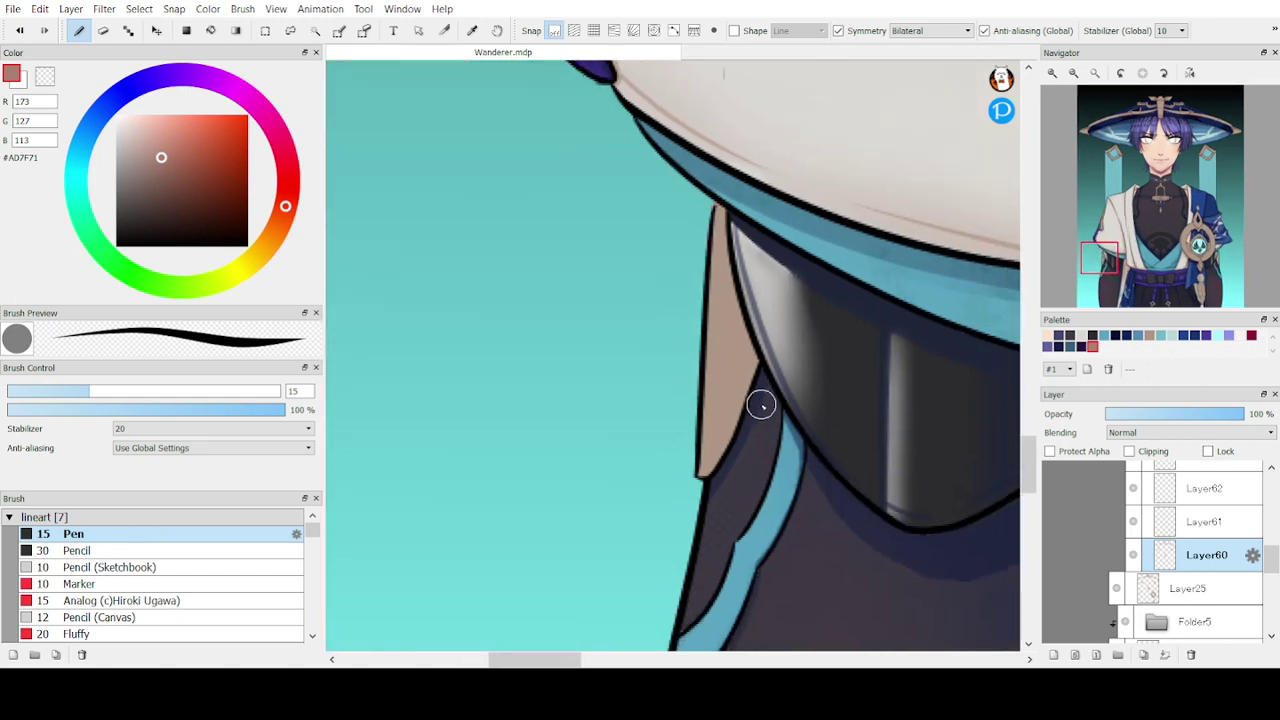
drag(743, 243, 700, 460)
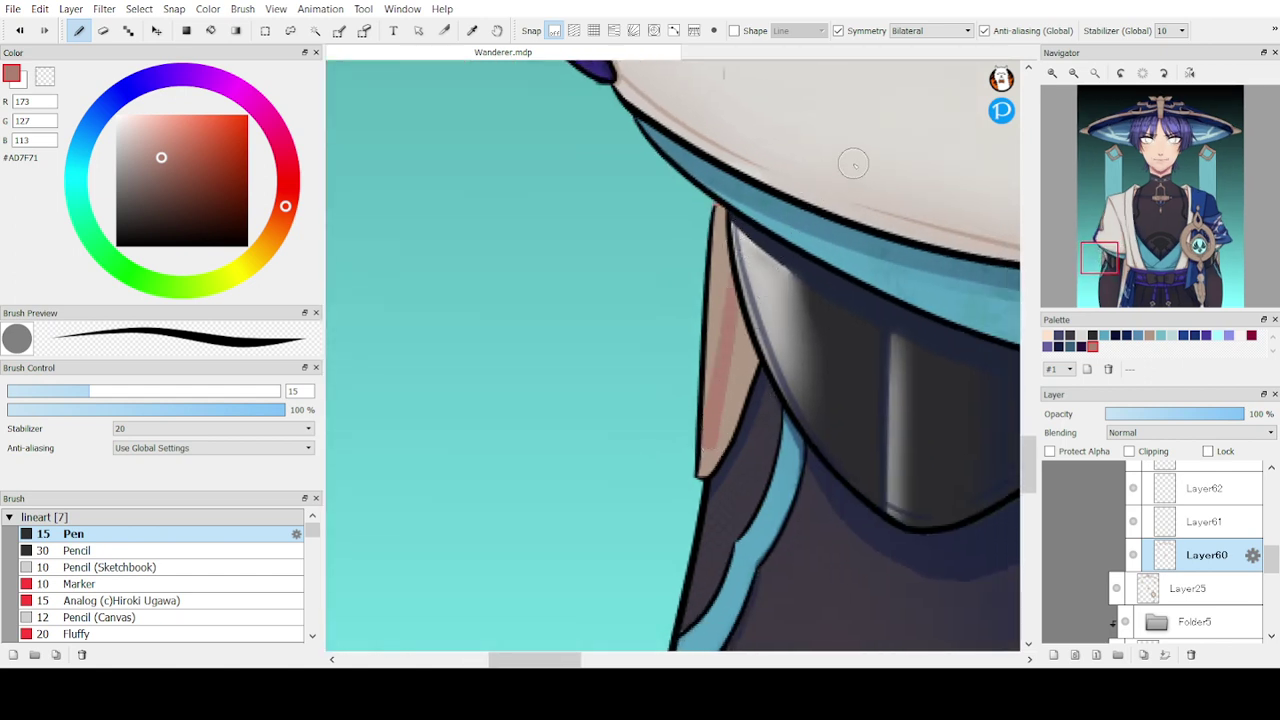
key(ctrl+z)
drag(740, 239, 732, 467)
mouse_move(743, 290)
mouse_down()
mouse_move(755, 422)
mouse_move(759, 305)
mouse_move(765, 348)
mouse_up()
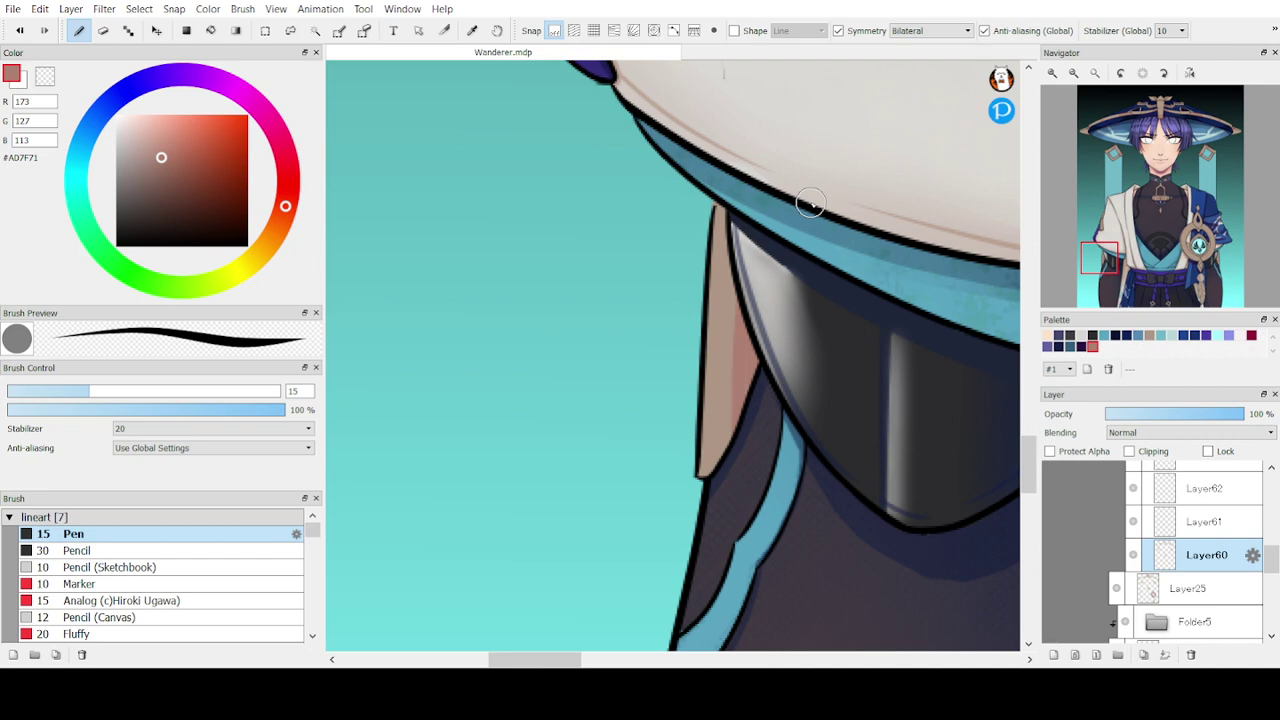
mouse_move(1117, 244)
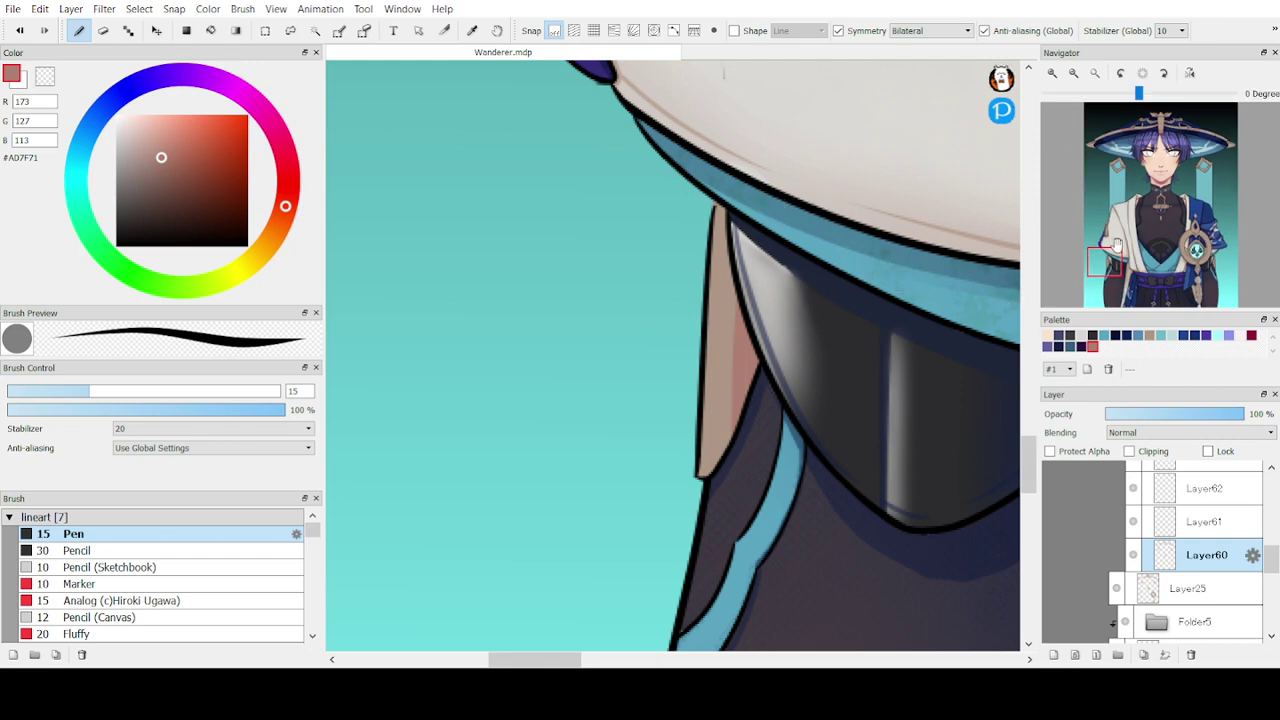
drag(1101, 271, 1160, 260)
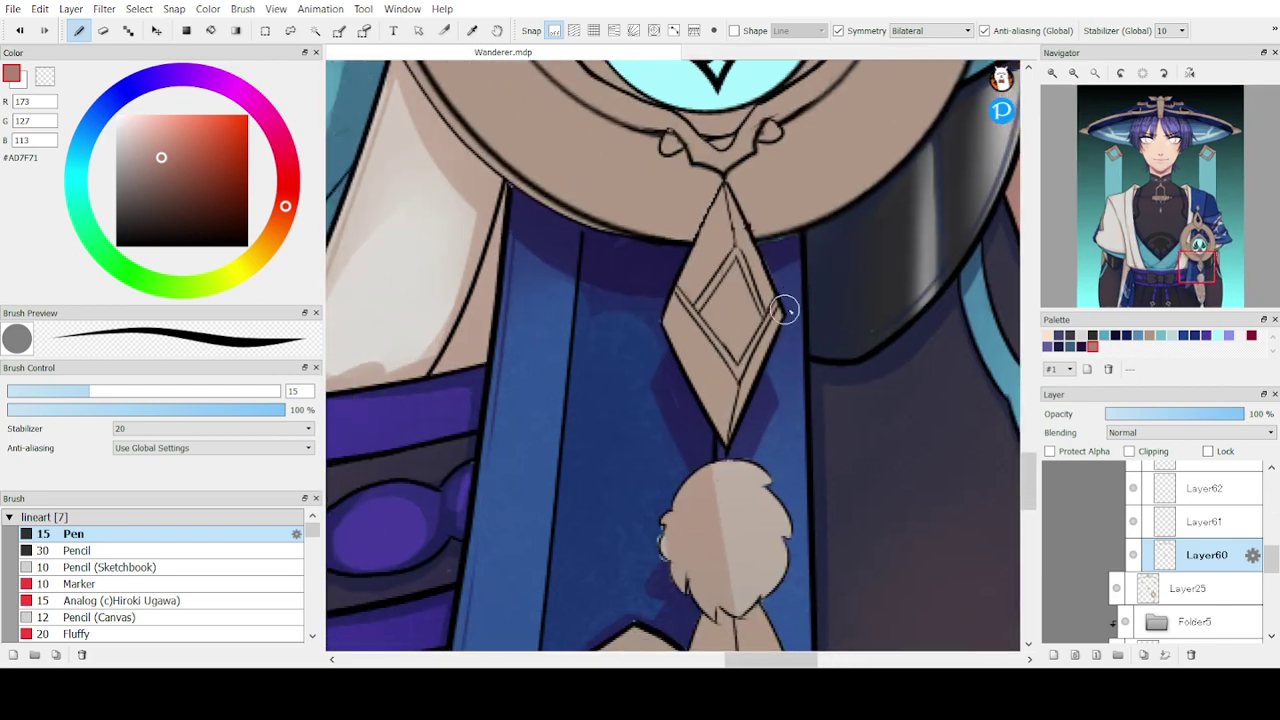
drag(1208, 300, 1195, 250)
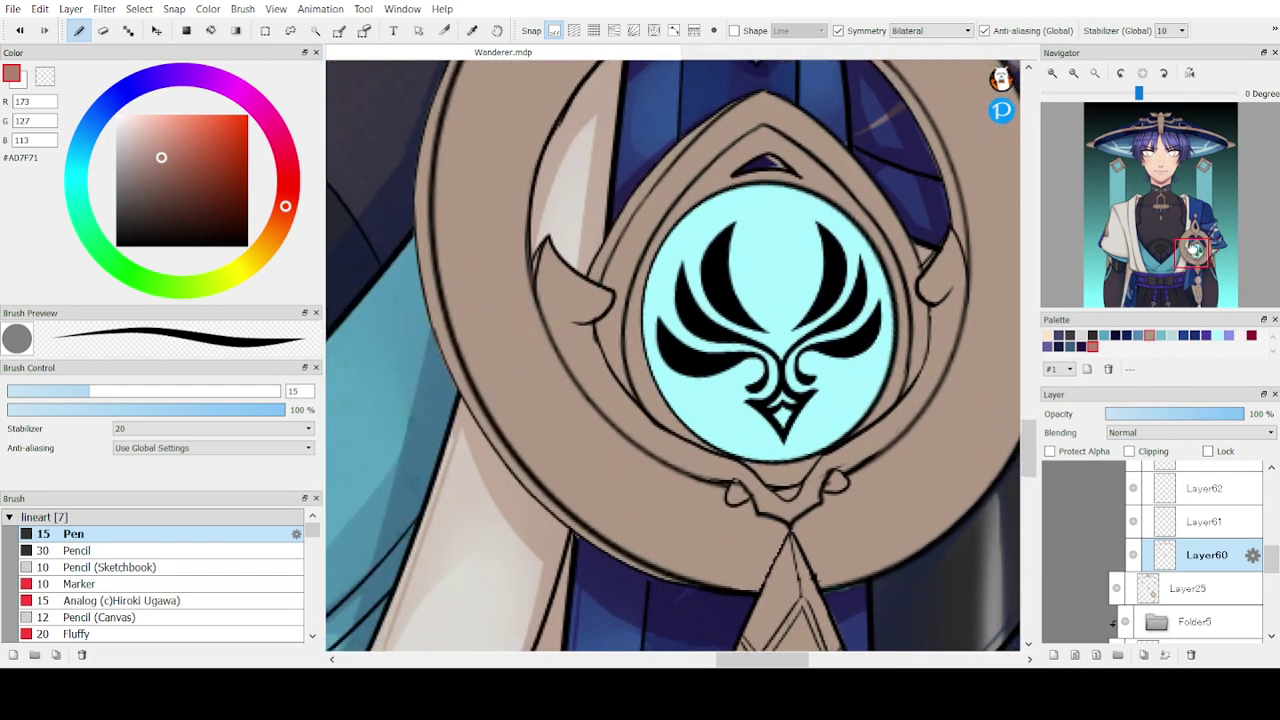
click(1072, 82)
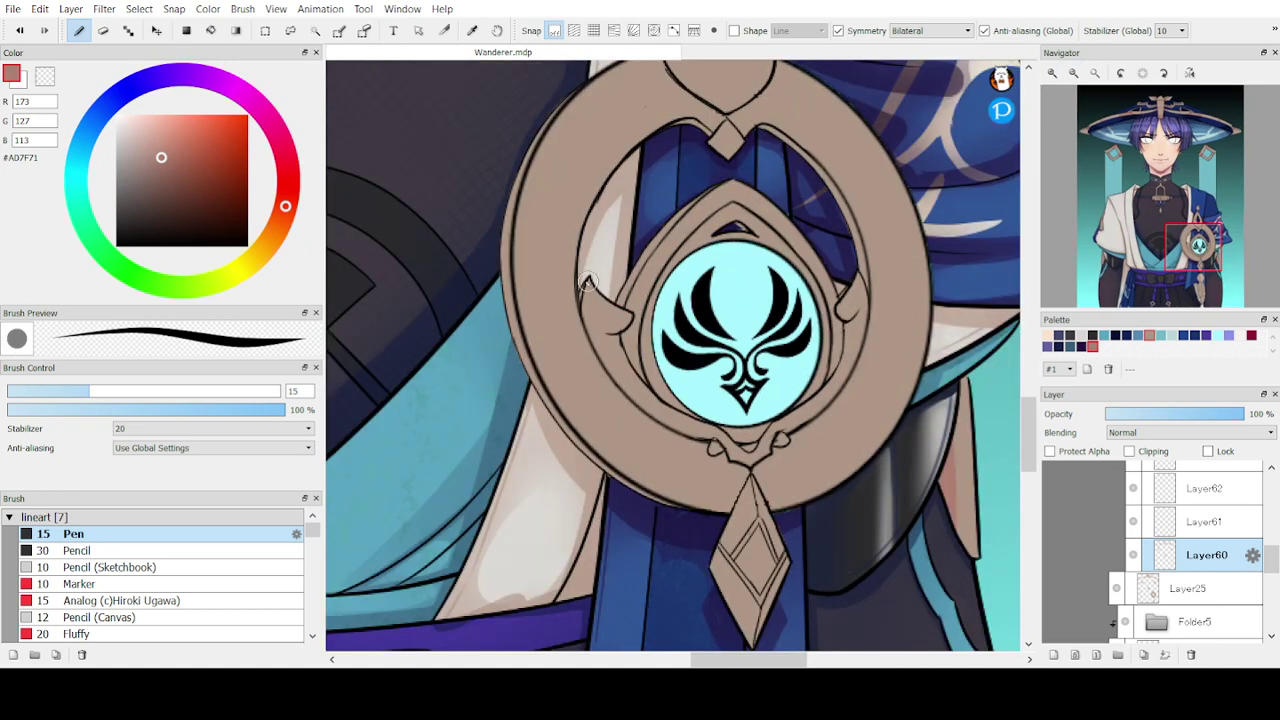
drag(545, 398, 653, 518)
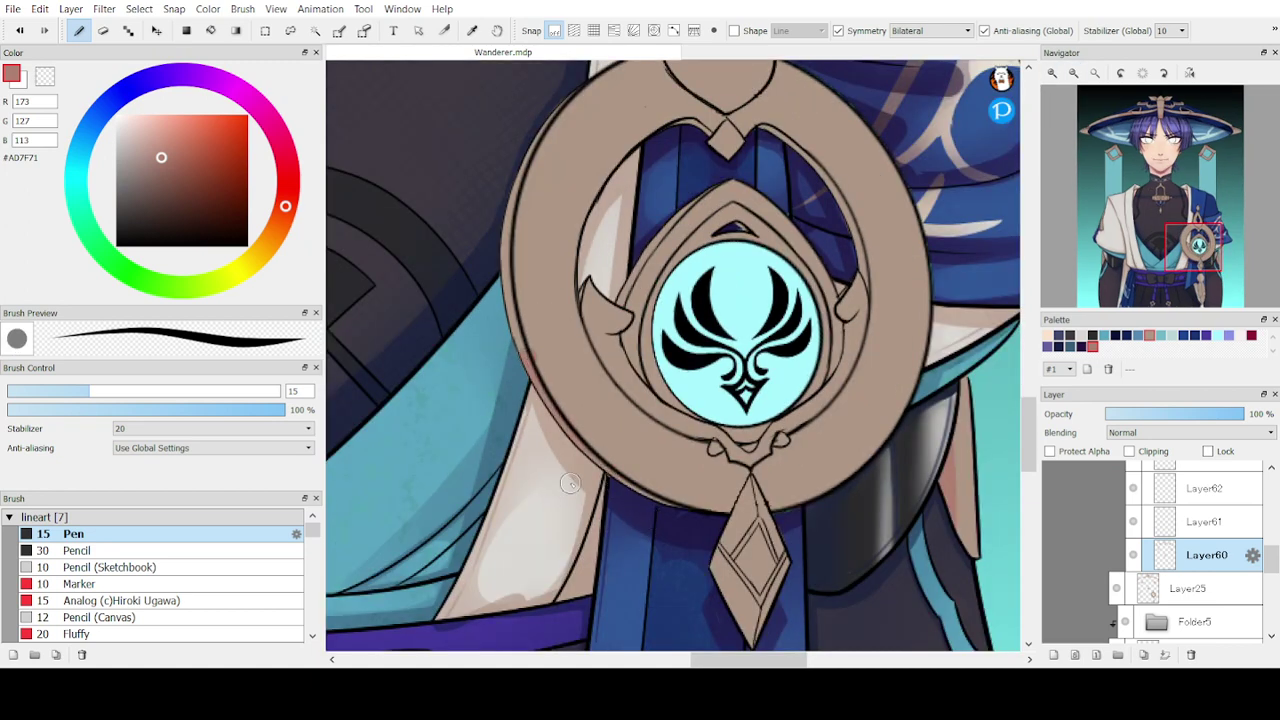
key(ctrl+z)
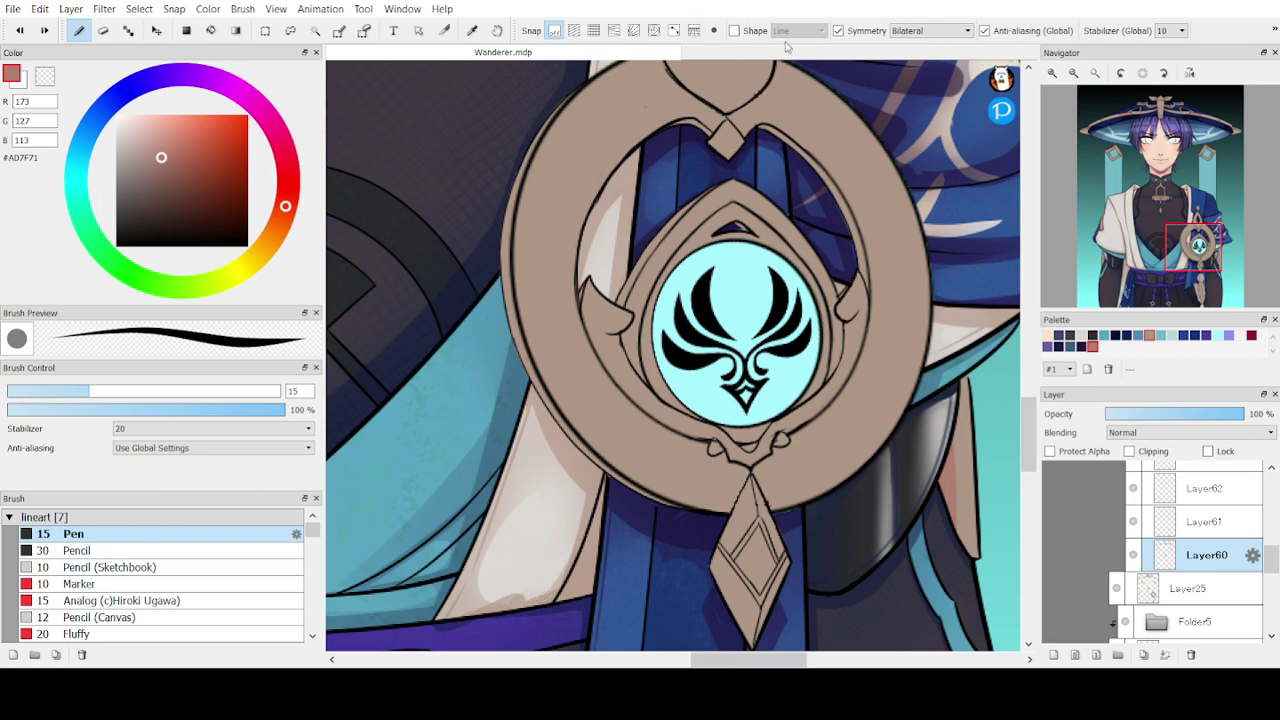
- With symmetry turned off and the pen at size 34, shade a wide reddish tan band down the right side of the large ring ornament
click(838, 31)
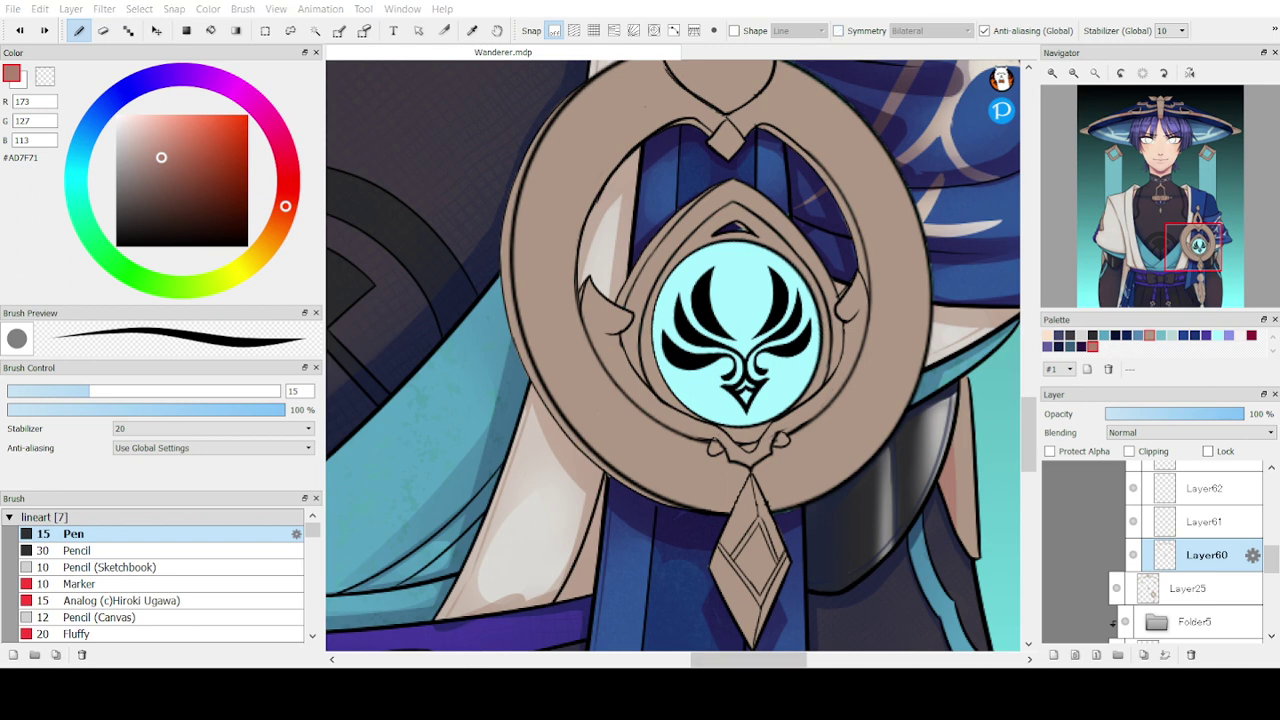
key(Tab)
mouse_move(1149, 128)
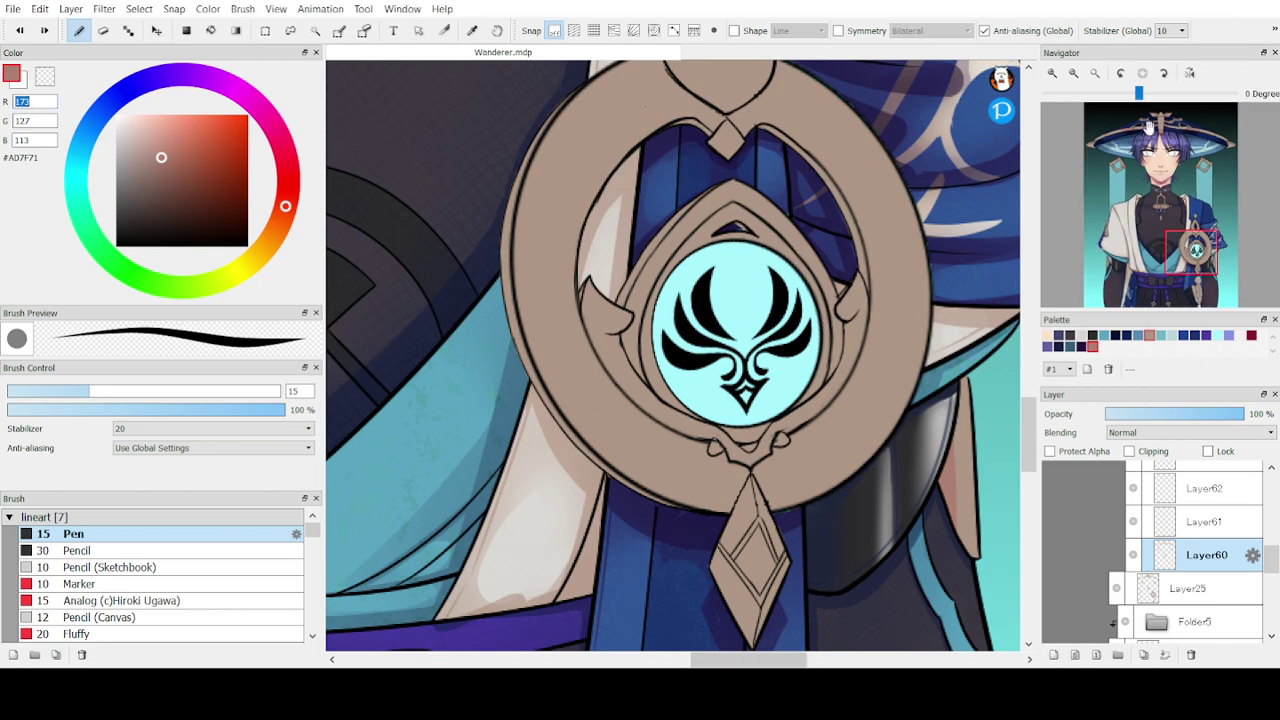
click(1074, 75)
click(1074, 75)
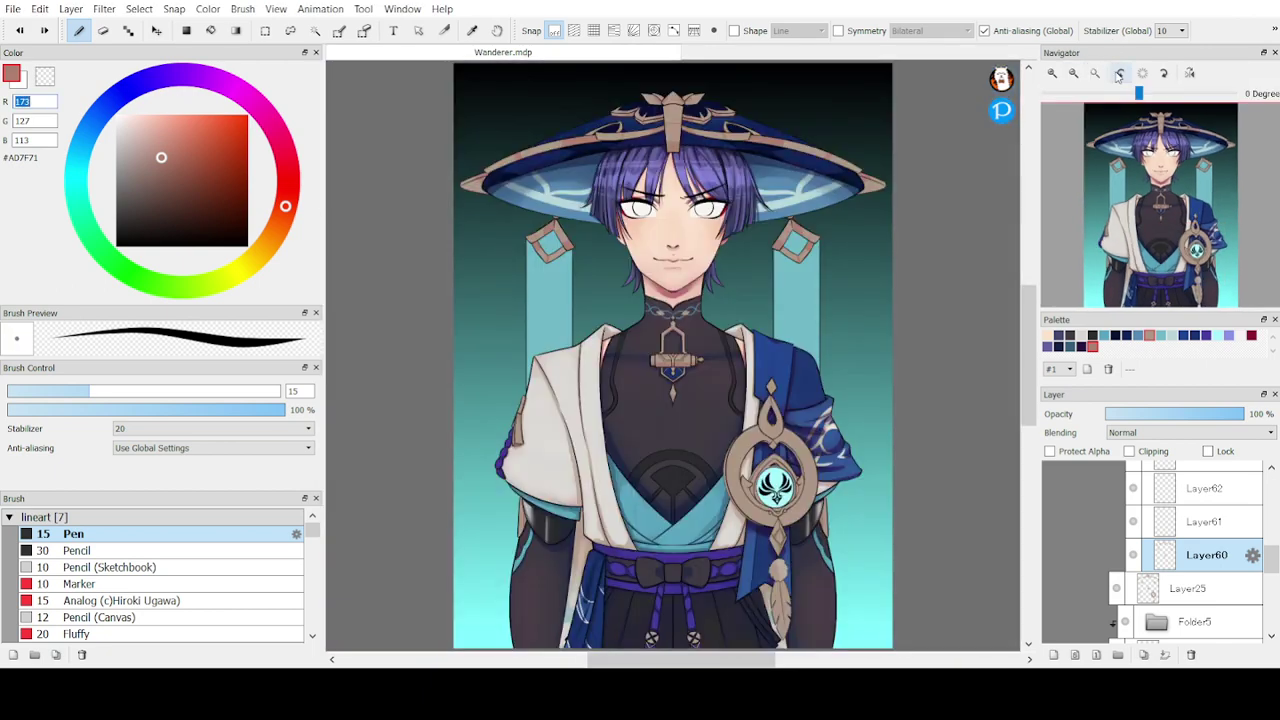
click(1050, 74)
click(1050, 74)
drag(1159, 229, 1208, 228)
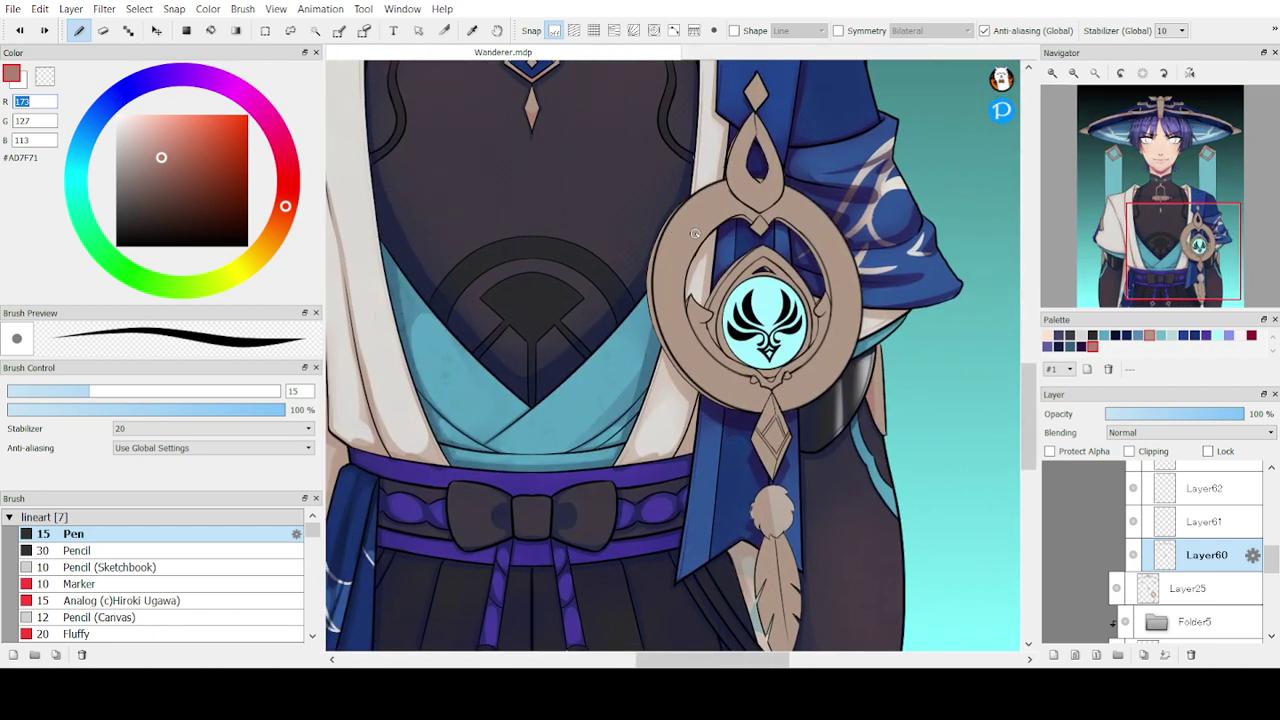
drag(193, 400, 171, 393)
mouse_move(830, 382)
mouse_down()
mouse_move(842, 285)
mouse_move(825, 211)
mouse_move(842, 362)
mouse_up()
key(ctrl+z)
mouse_move(809, 143)
mouse_down()
mouse_move(842, 447)
mouse_move(825, 183)
mouse_move(843, 296)
mouse_move(846, 211)
mouse_up()
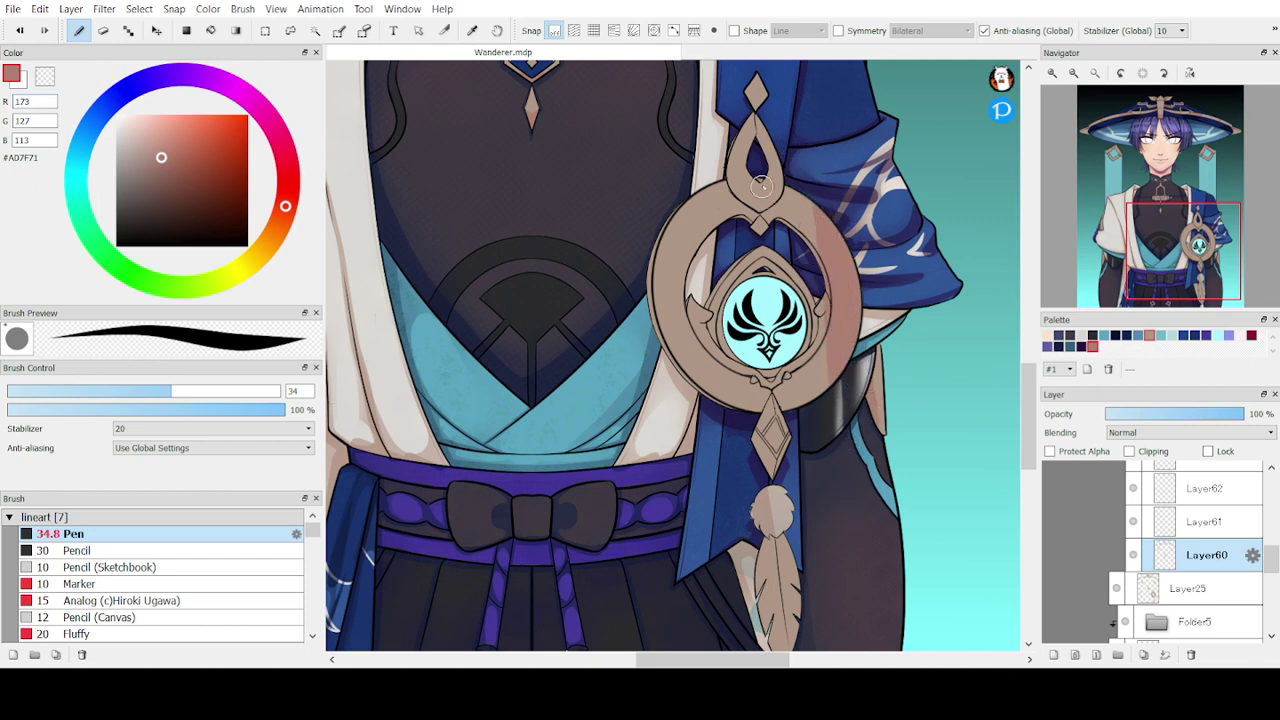
- Shade a narrow reddish tan vertical band down the ring ornament, left of its centre, crossing the teardrop piece and inner frame
mouse_move(736, 123)
mouse_down()
mouse_move(758, 568)
mouse_move(764, 383)
mouse_move(721, 143)
mouse_move(732, 99)
mouse_move(747, 280)
mouse_up()
key(ctrl+z)
drag(736, 90, 742, 568)
key(ctrl+z)
drag(730, 103, 753, 520)
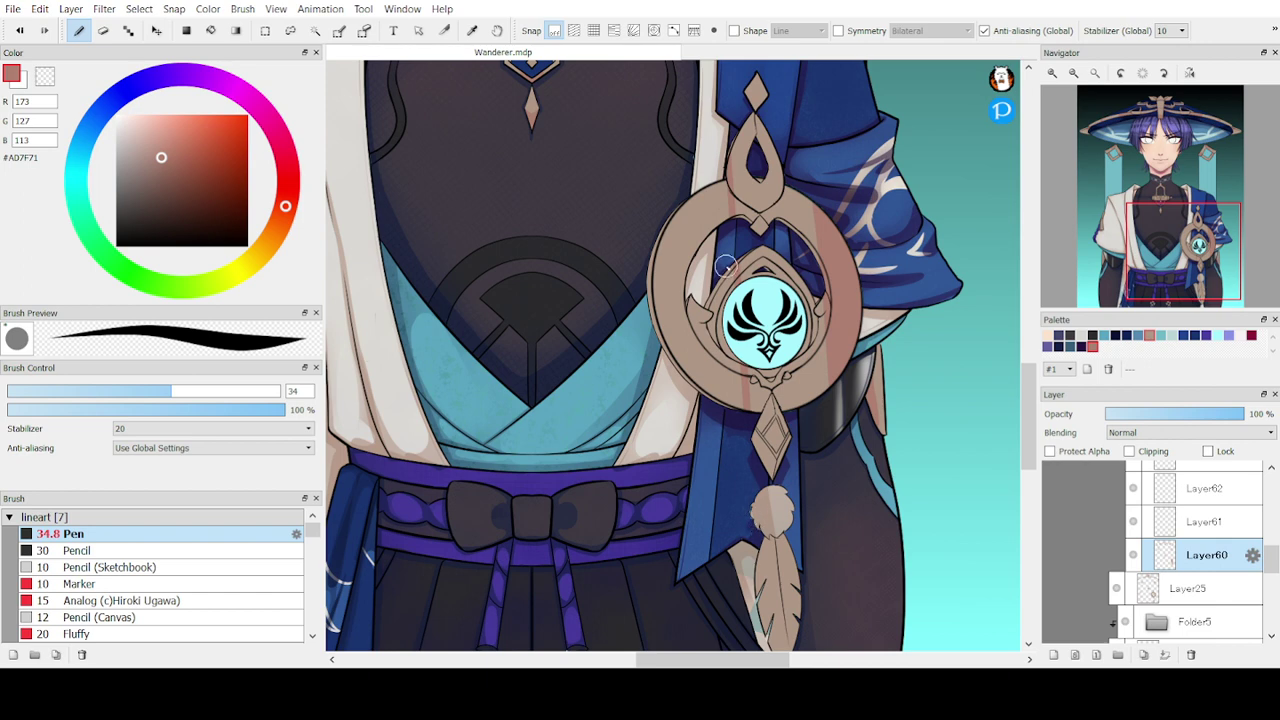
- Shade the outer left edge of the large ring ornament with a vertical reddish tan band
mouse_move(647, 239)
mouse_down()
mouse_move(657, 441)
mouse_move(651, 190)
mouse_move(655, 352)
mouse_up()
key(ctrl+z)
drag(648, 175, 662, 398)
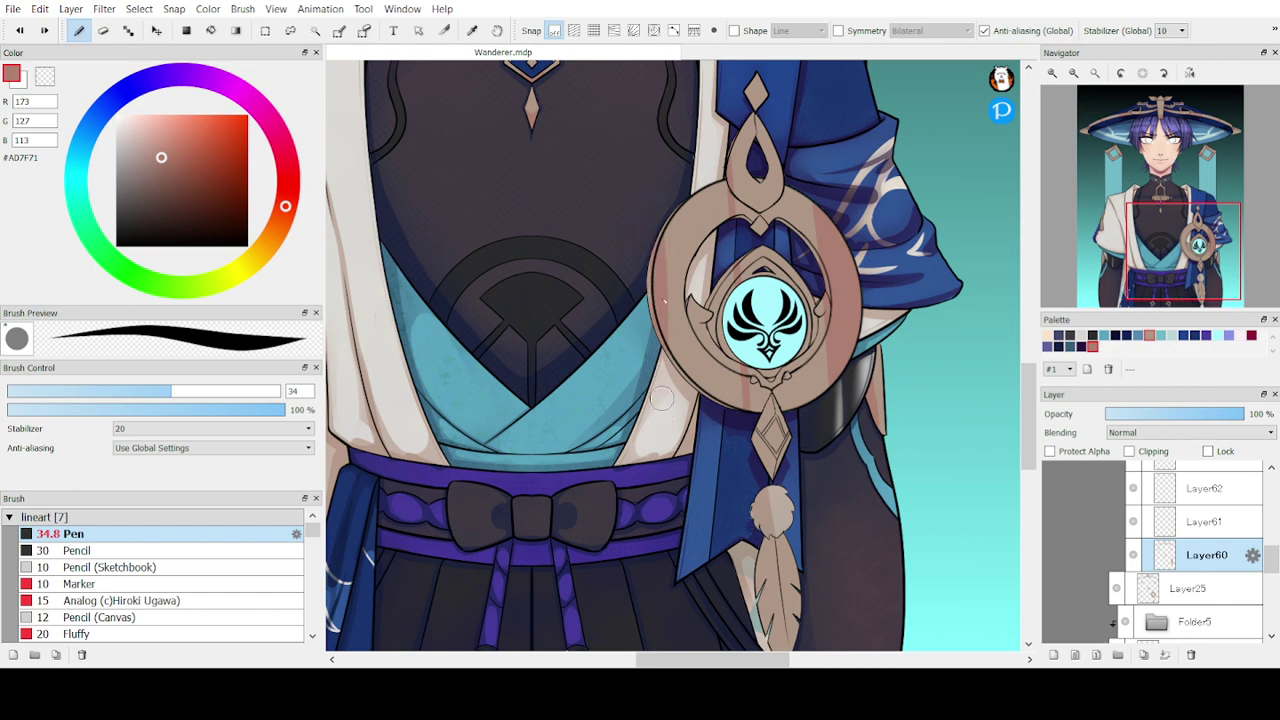
key(ctrl+z)
drag(657, 194, 659, 355)
- Shade parts of the lower facets of the diamond hanging below the ring in reddish tan, reducing the pen size to 15
click(1051, 73)
click(1051, 73)
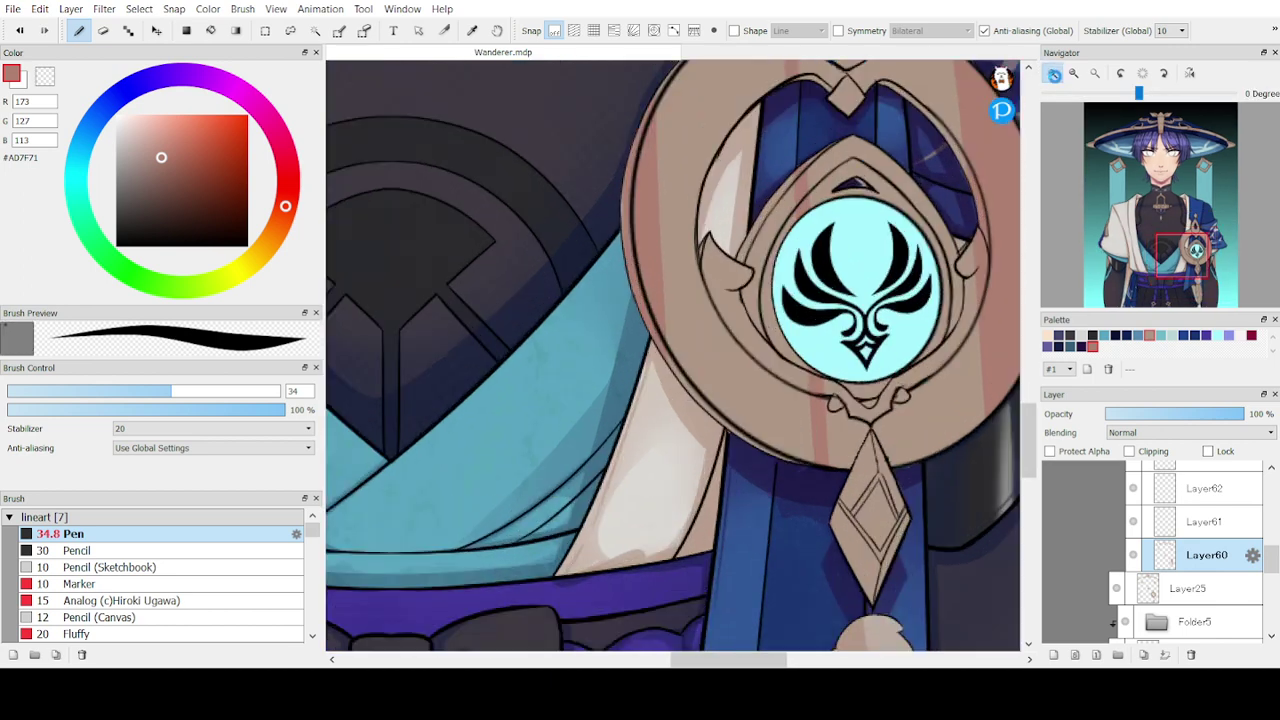
click(1051, 73)
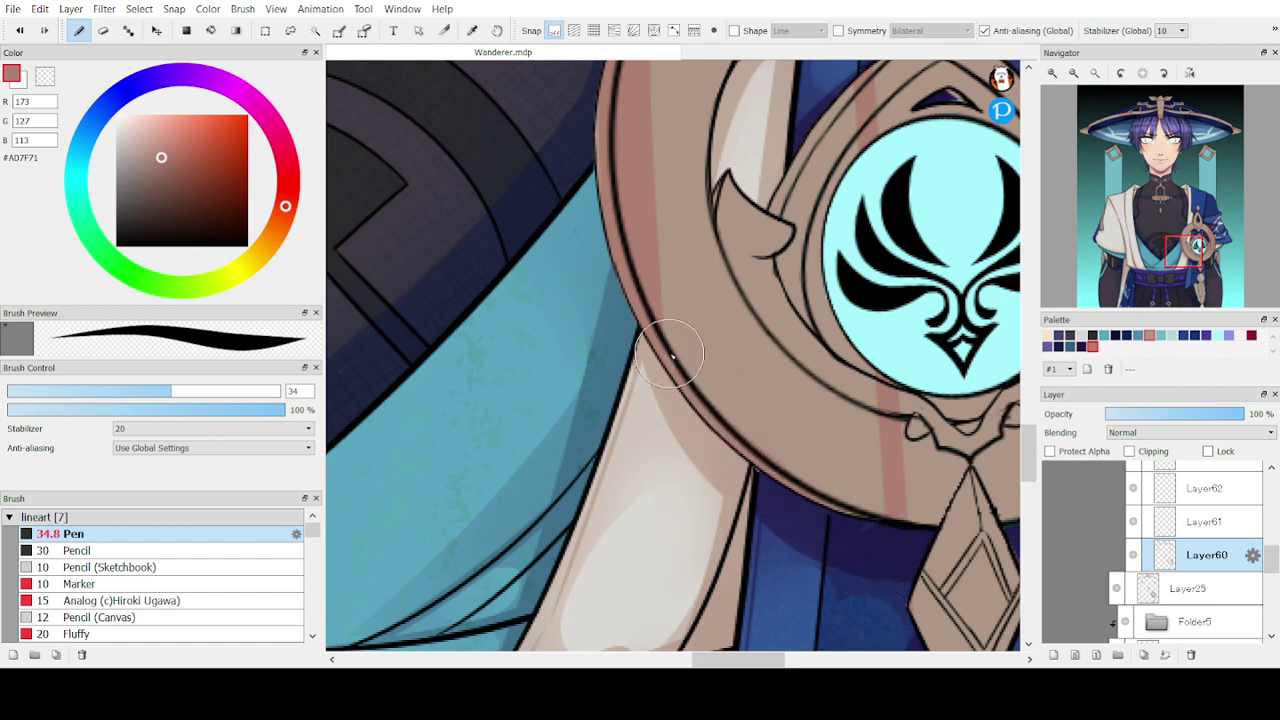
mouse_move(1194, 203)
drag(1192, 247, 1196, 252)
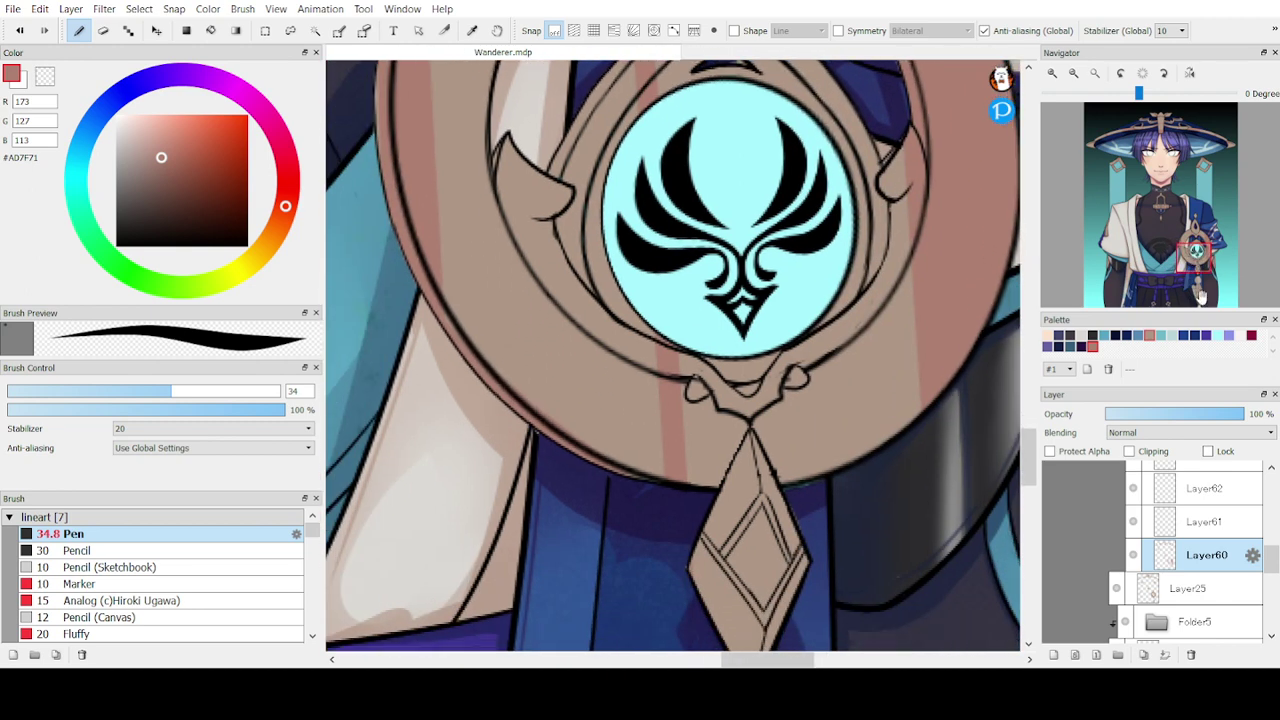
drag(1196, 255, 1199, 270)
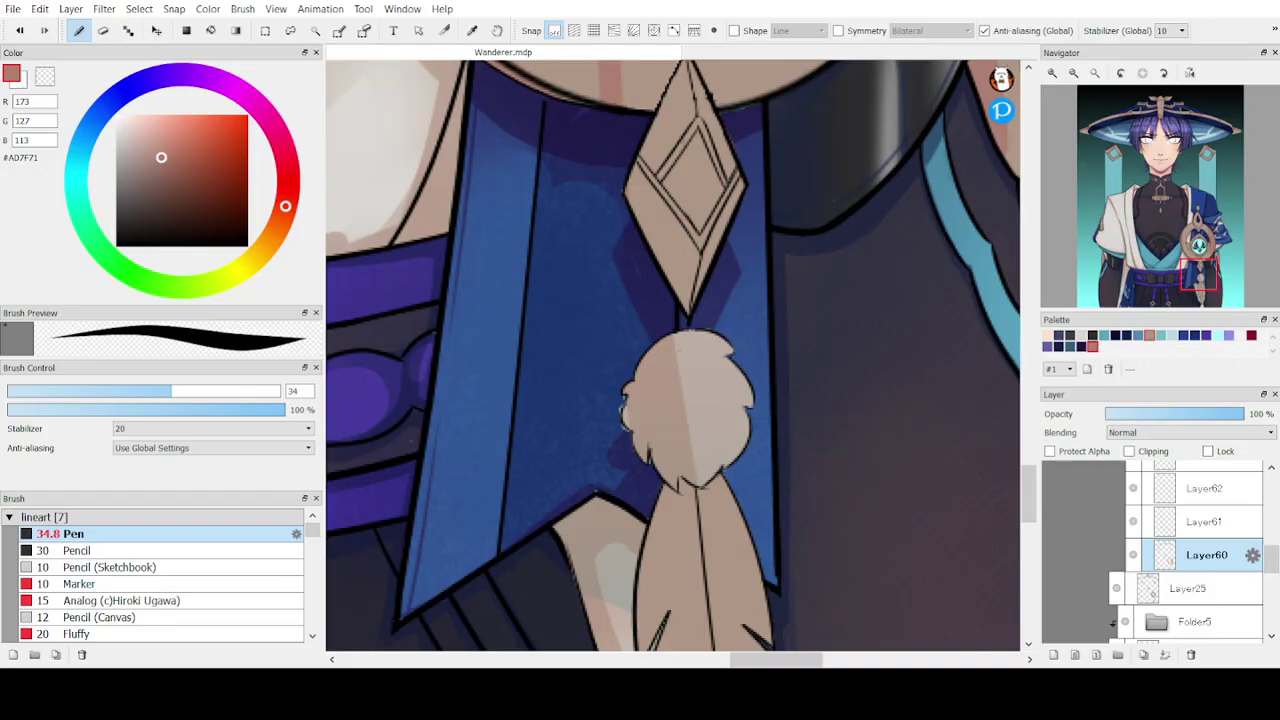
mouse_move(629, 180)
mouse_down()
mouse_move(667, 292)
mouse_move(646, 164)
mouse_move(657, 206)
mouse_move(626, 161)
mouse_move(677, 267)
mouse_move(701, 261)
mouse_move(773, 176)
mouse_move(756, 178)
mouse_move(693, 298)
mouse_move(751, 253)
mouse_up()
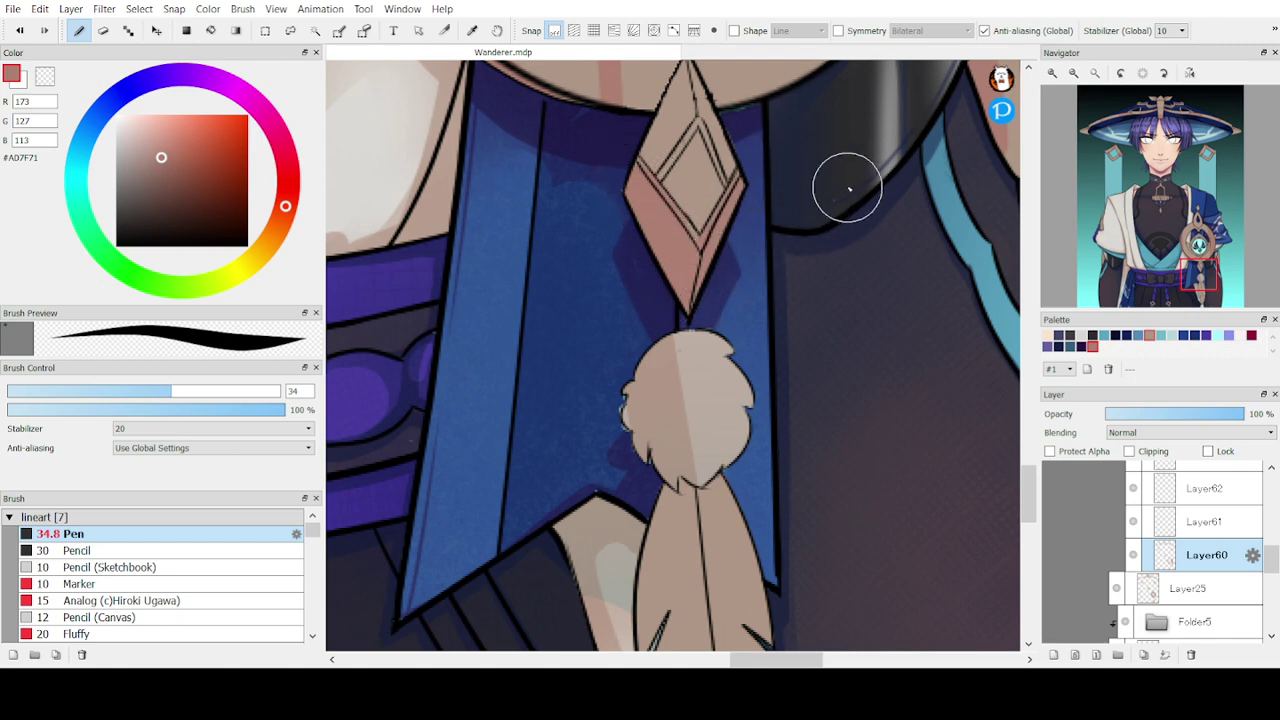
key(ctrl+z)
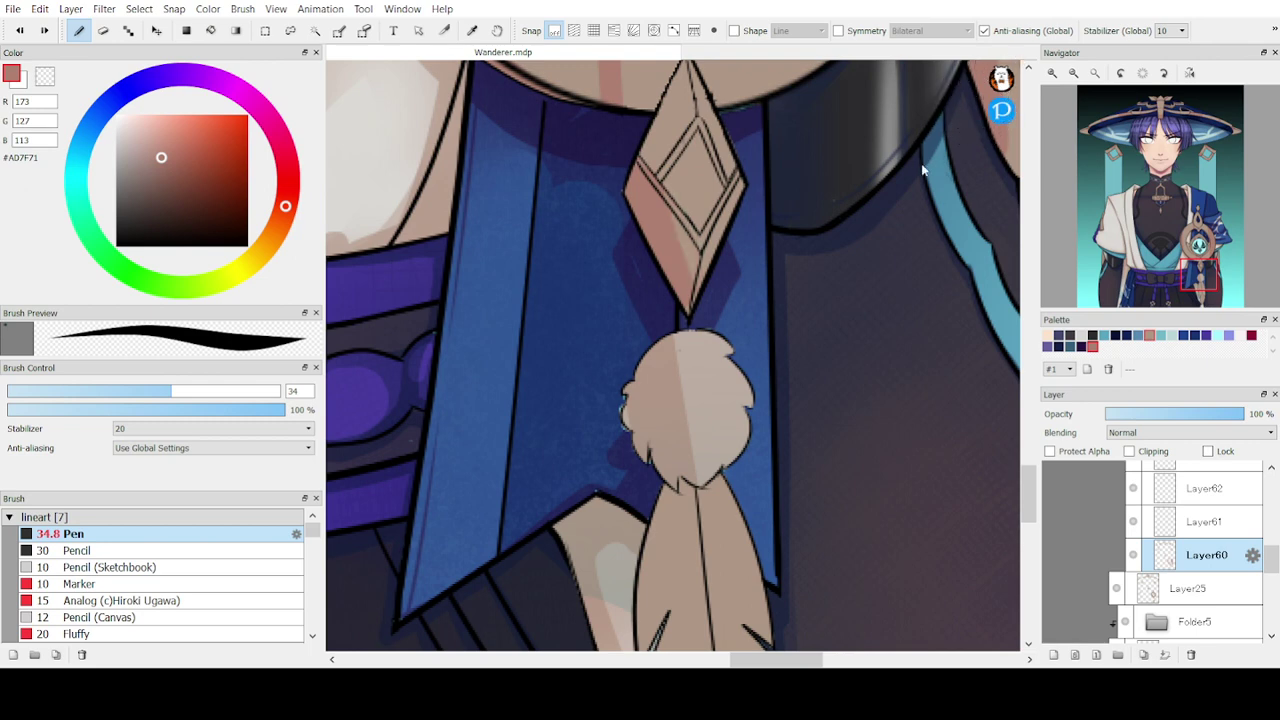
key(ctrl+z)
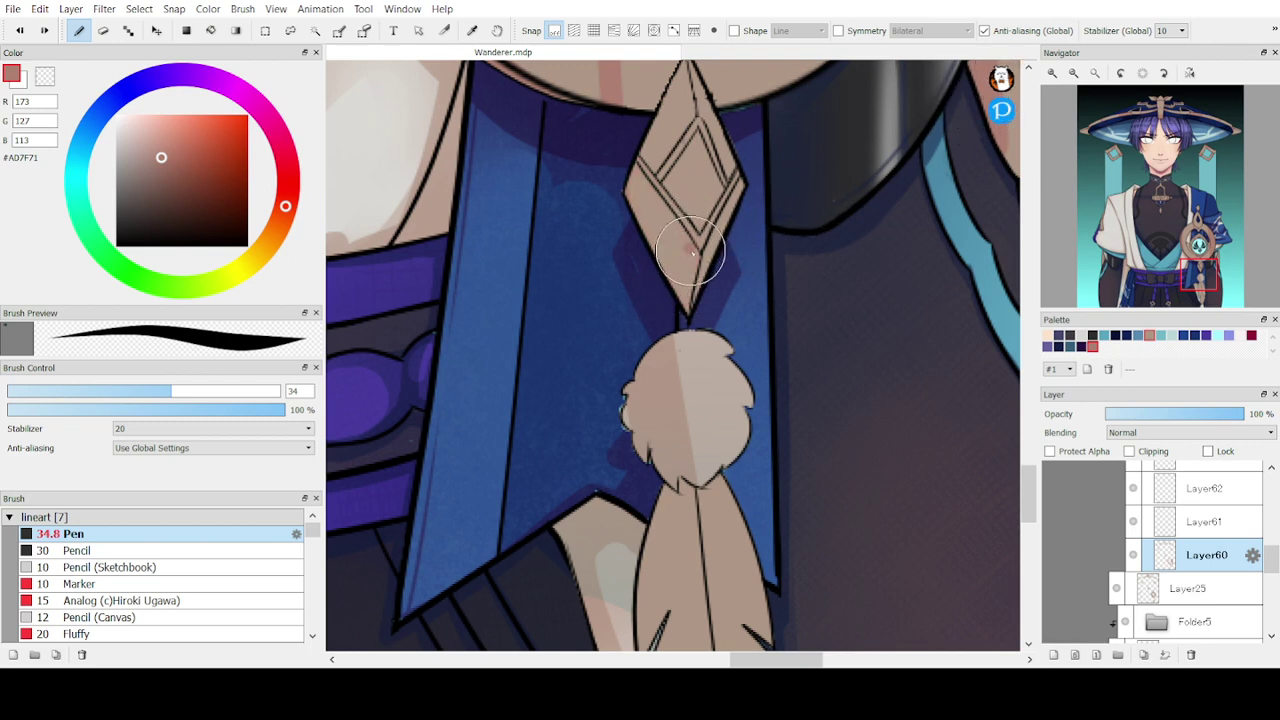
mouse_move(636, 150)
mouse_down()
mouse_move(673, 140)
mouse_move(659, 161)
mouse_move(637, 143)
mouse_move(686, 181)
mouse_move(732, 174)
mouse_up()
key(ctrl+z)
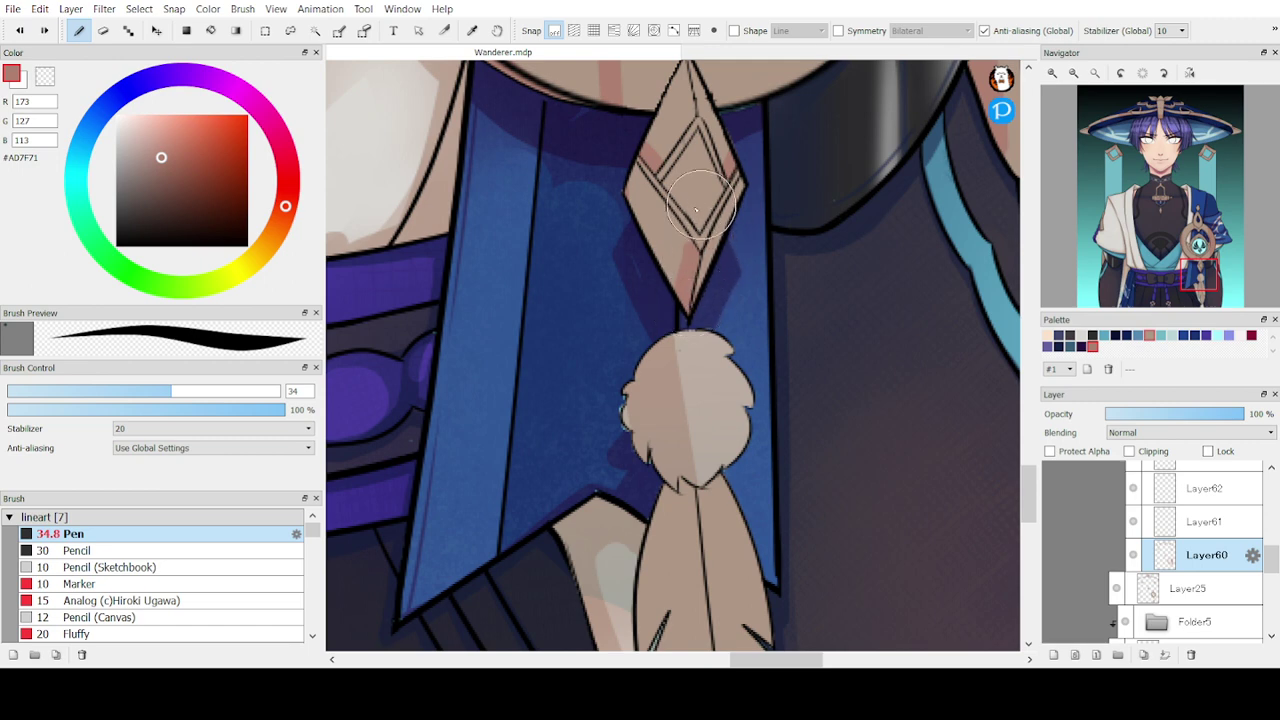
mouse_move(686, 277)
mouse_down()
mouse_move(640, 180)
mouse_move(629, 177)
mouse_move(648, 212)
mouse_move(623, 191)
mouse_up()
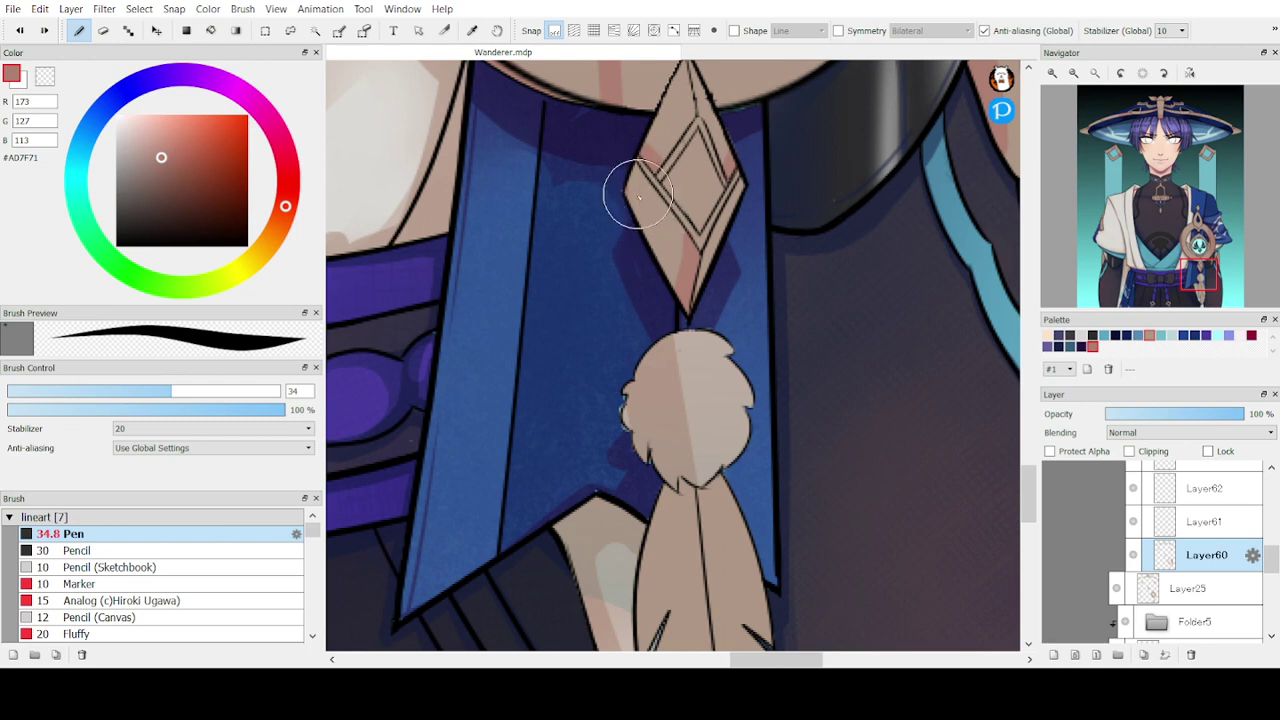
click(92, 396)
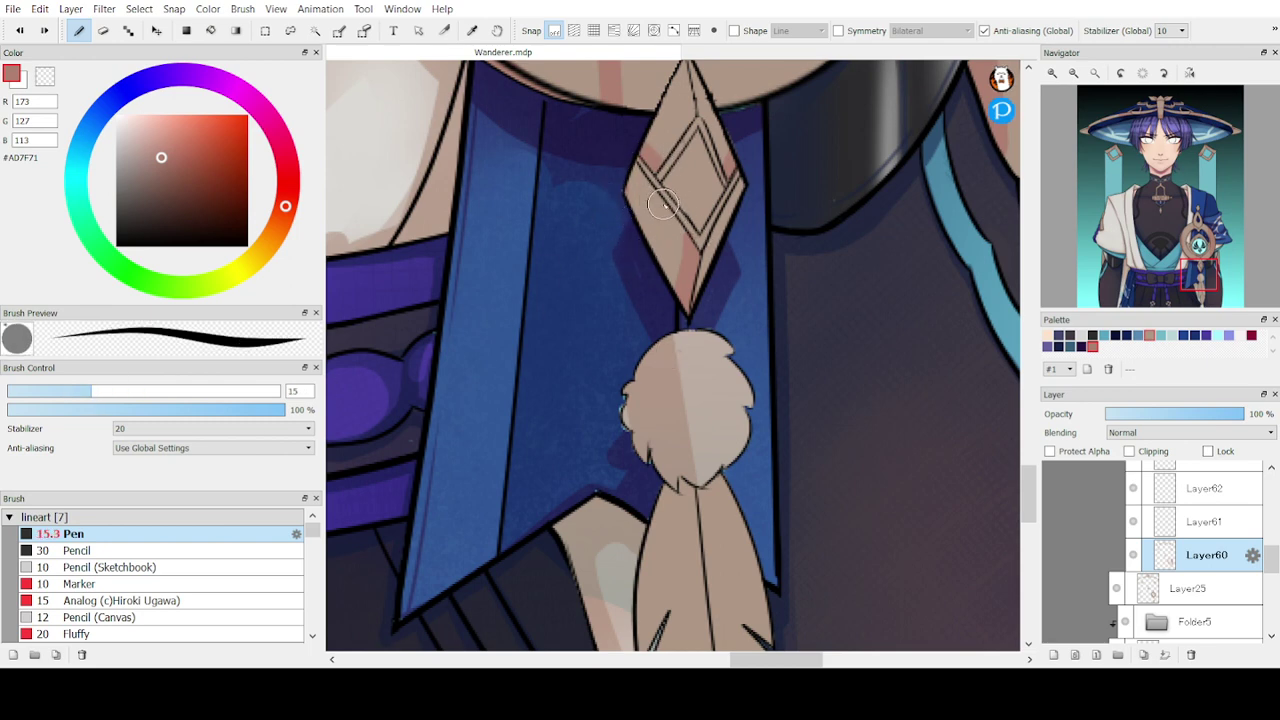
mouse_move(655, 205)
mouse_down()
mouse_move(634, 149)
mouse_move(647, 145)
mouse_up()
key(e)
key(b)
- Erase the reddish tan band from the left side of the teardrop piece above the ring
click(1198, 270)
drag(1197, 250, 1194, 253)
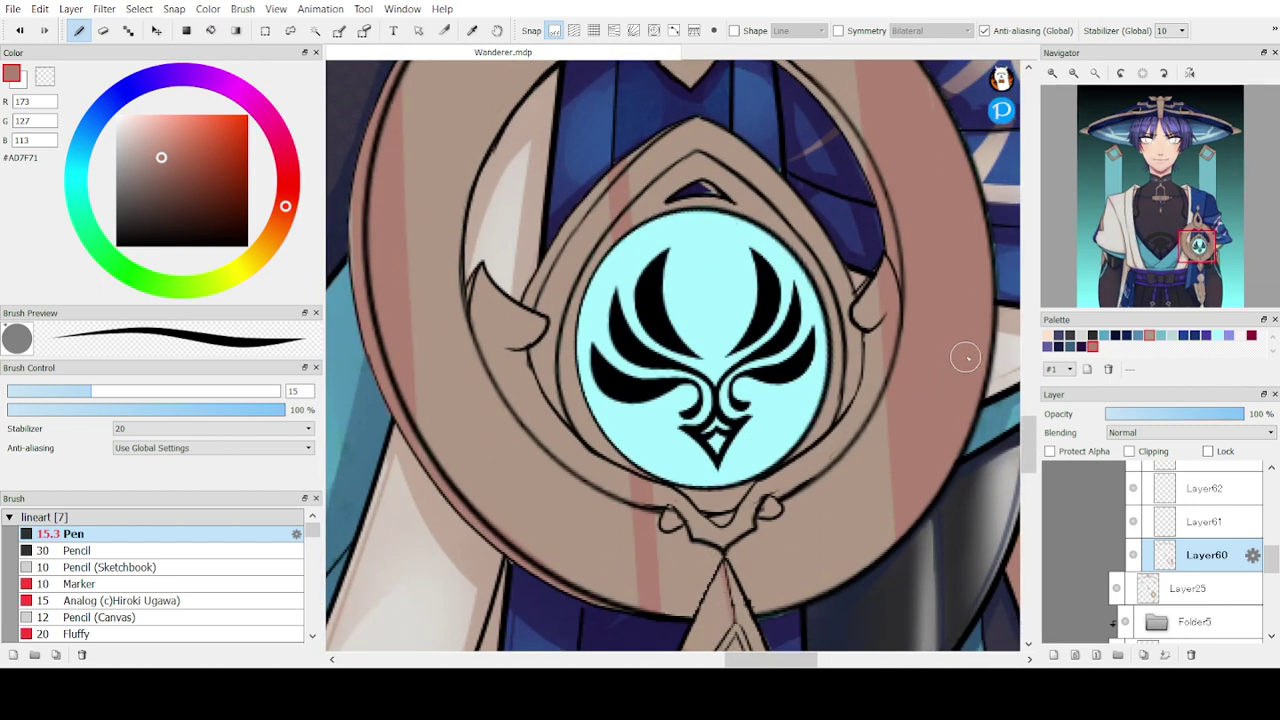
mouse_move(1080, 165)
drag(1194, 250, 1192, 230)
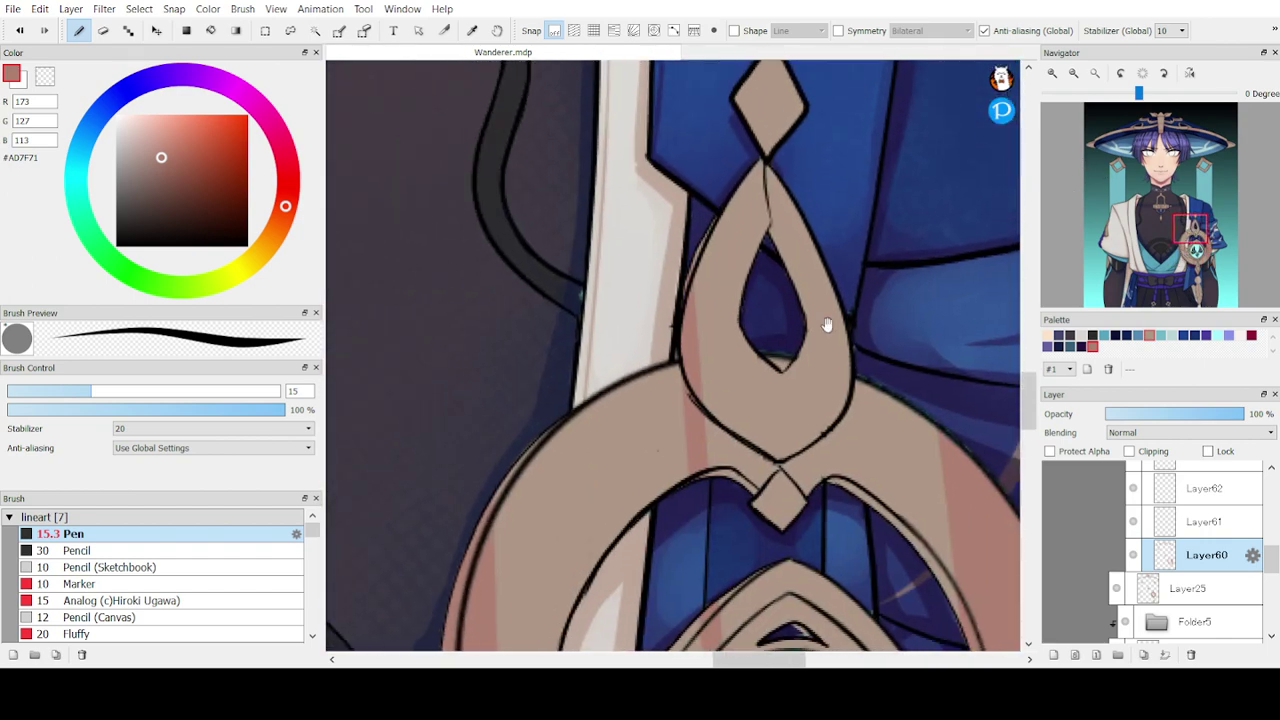
key(e)
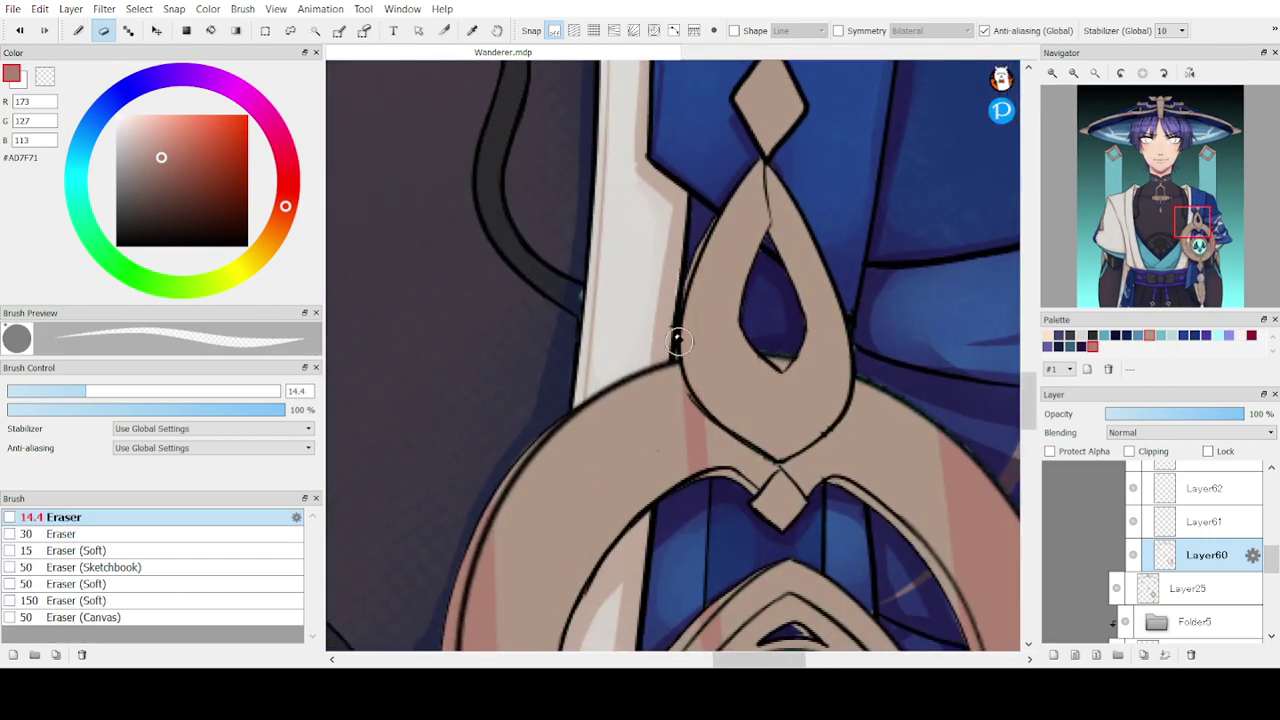
key(b)
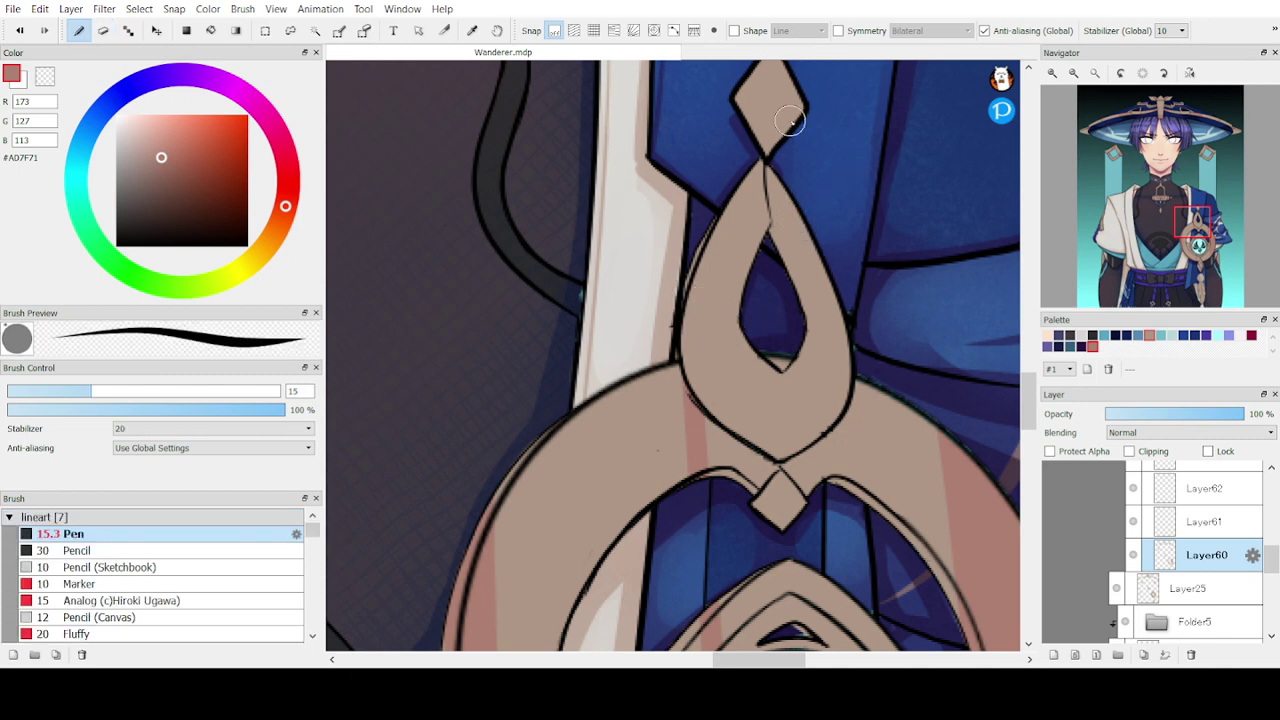
- Shade the lower half of the small diamond above the teardrop piece in reddish tan
mouse_move(737, 98)
mouse_down()
mouse_move(770, 111)
mouse_move(769, 149)
mouse_move(749, 109)
mouse_move(760, 134)
mouse_up()
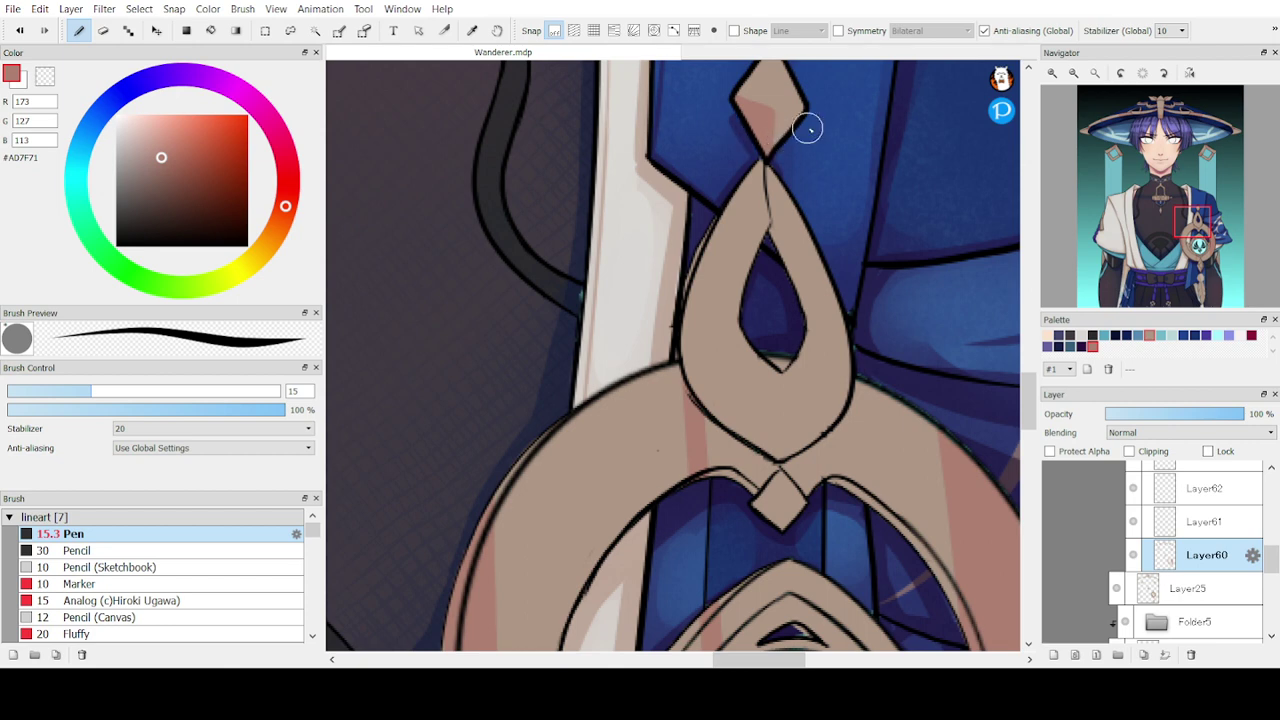
drag(1184, 232, 1197, 213)
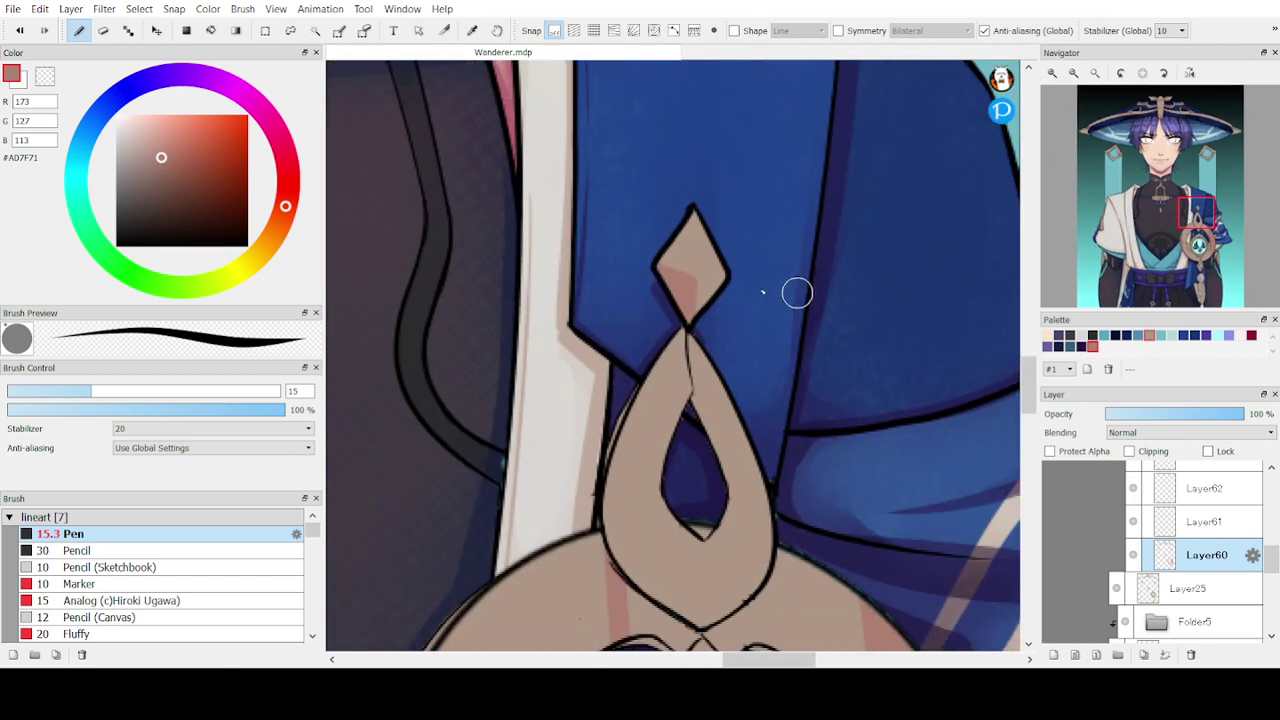
drag(731, 269, 692, 300)
- Shade the upper tip of the teardrop piece in reddish tan, left of its centre line
drag(1195, 220, 1184, 236)
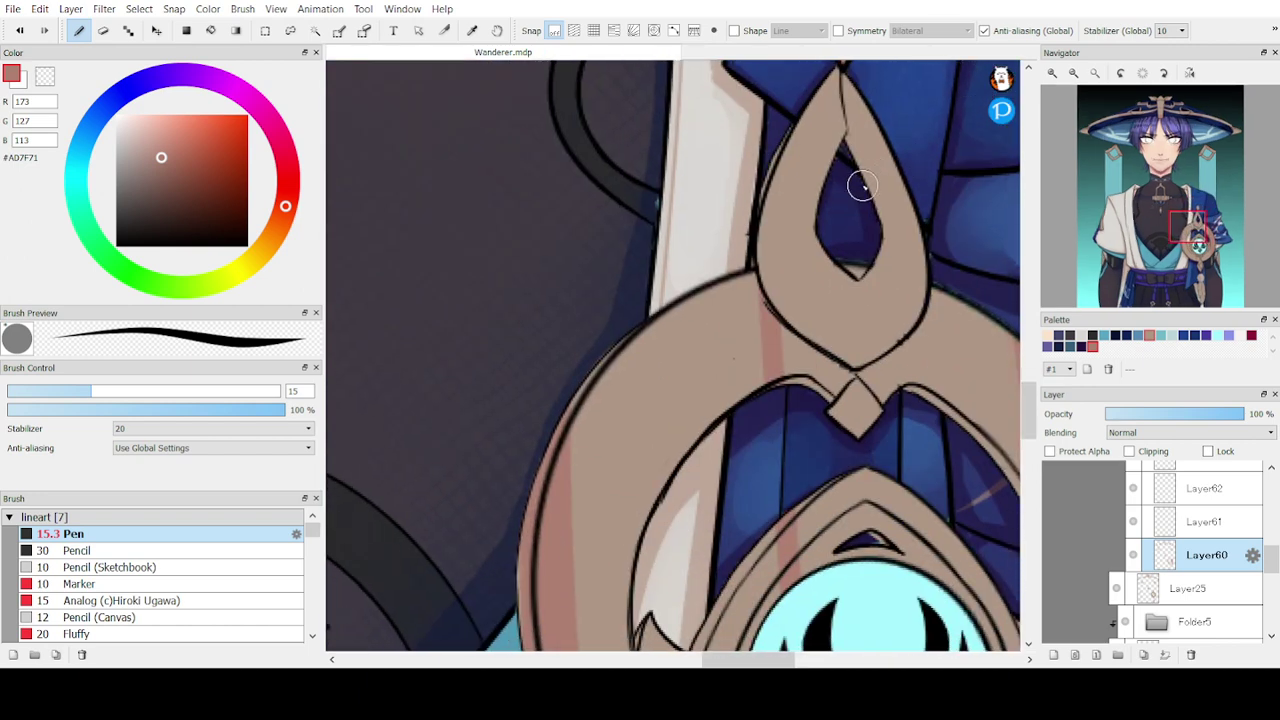
drag(835, 70, 846, 166)
drag(839, 109, 851, 175)
drag(826, 78, 840, 150)
drag(858, 283, 851, 351)
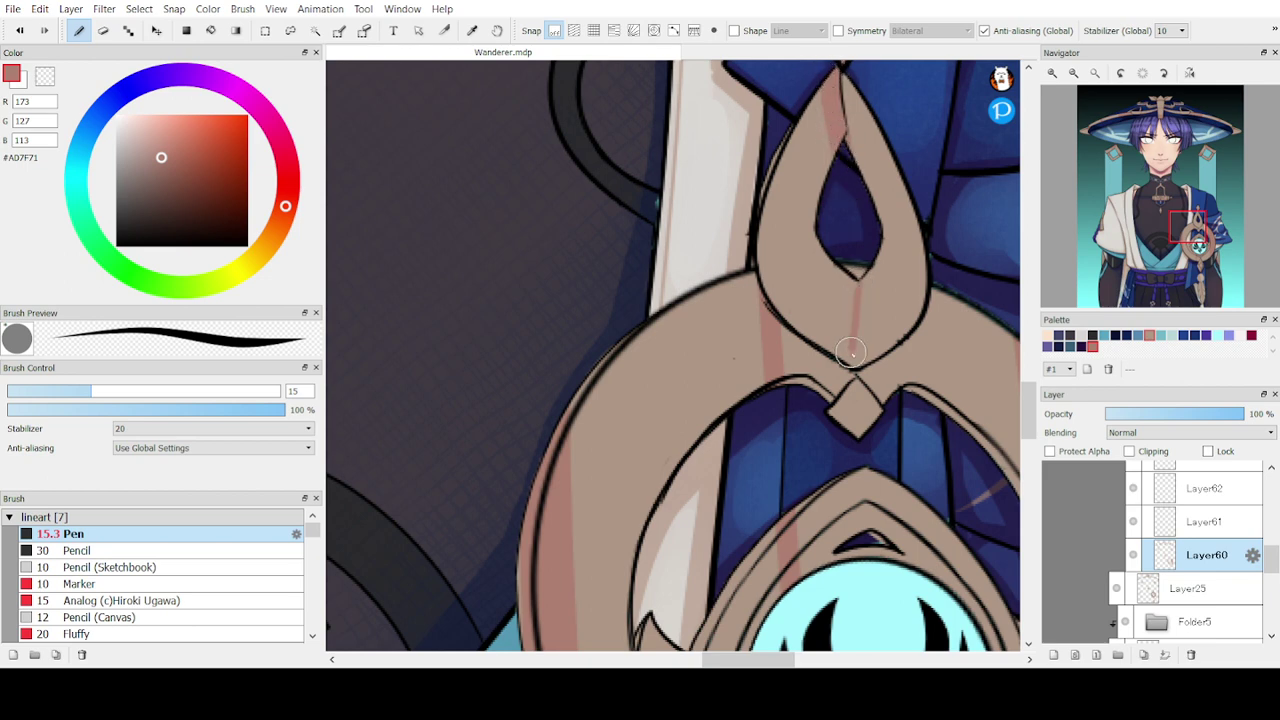
mouse_move(855, 298)
mouse_down()
mouse_move(849, 350)
mouse_move(848, 325)
mouse_move(837, 350)
mouse_up()
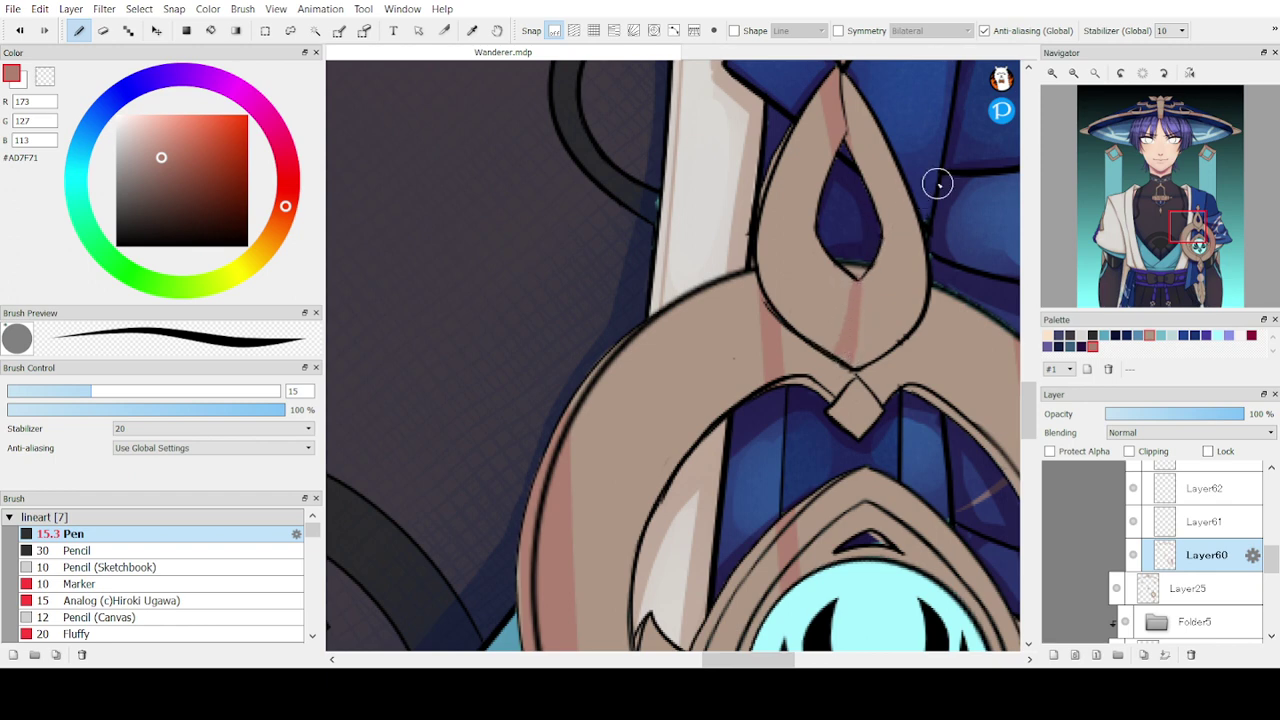
key(ctrl+z)
drag(859, 286, 854, 361)
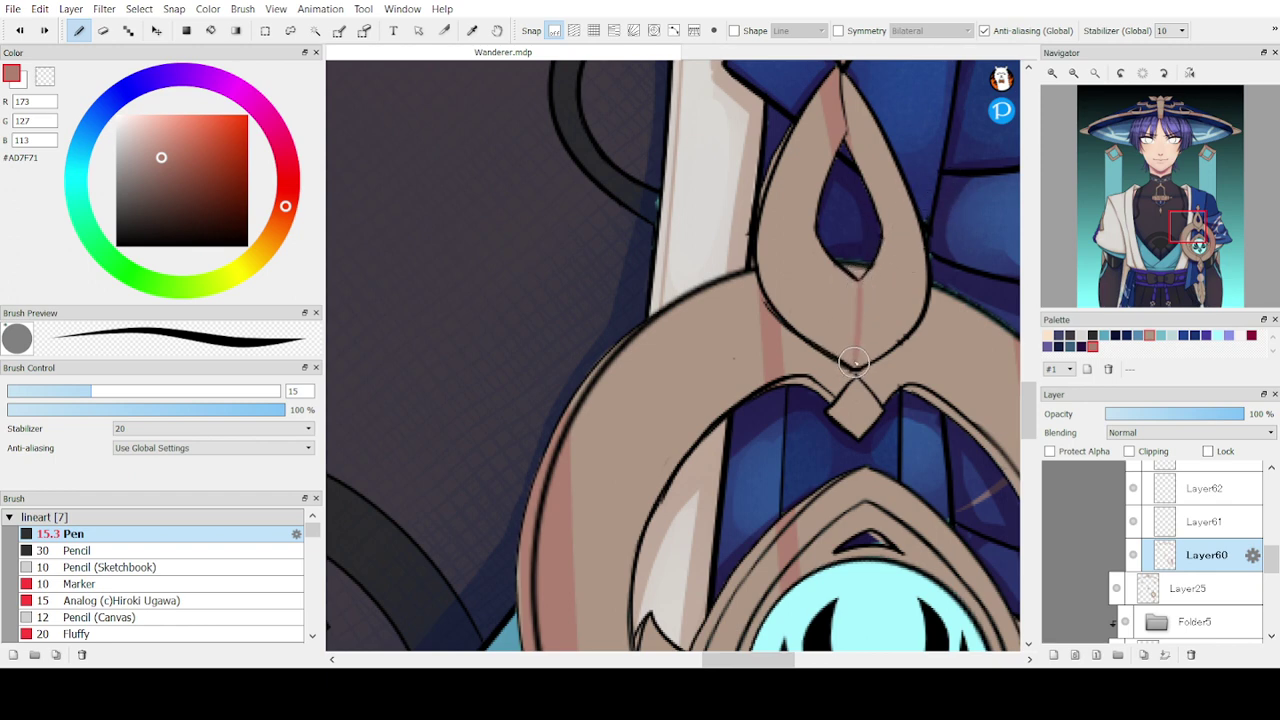
key(ctrl+z)
- Widen the shading at the teardrop's tip to its left edge and add a thin band across its left arm
drag(813, 108, 836, 161)
mouse_move(824, 110)
mouse_down()
mouse_move(830, 162)
mouse_move(794, 114)
mouse_up()
drag(806, 230, 752, 248)
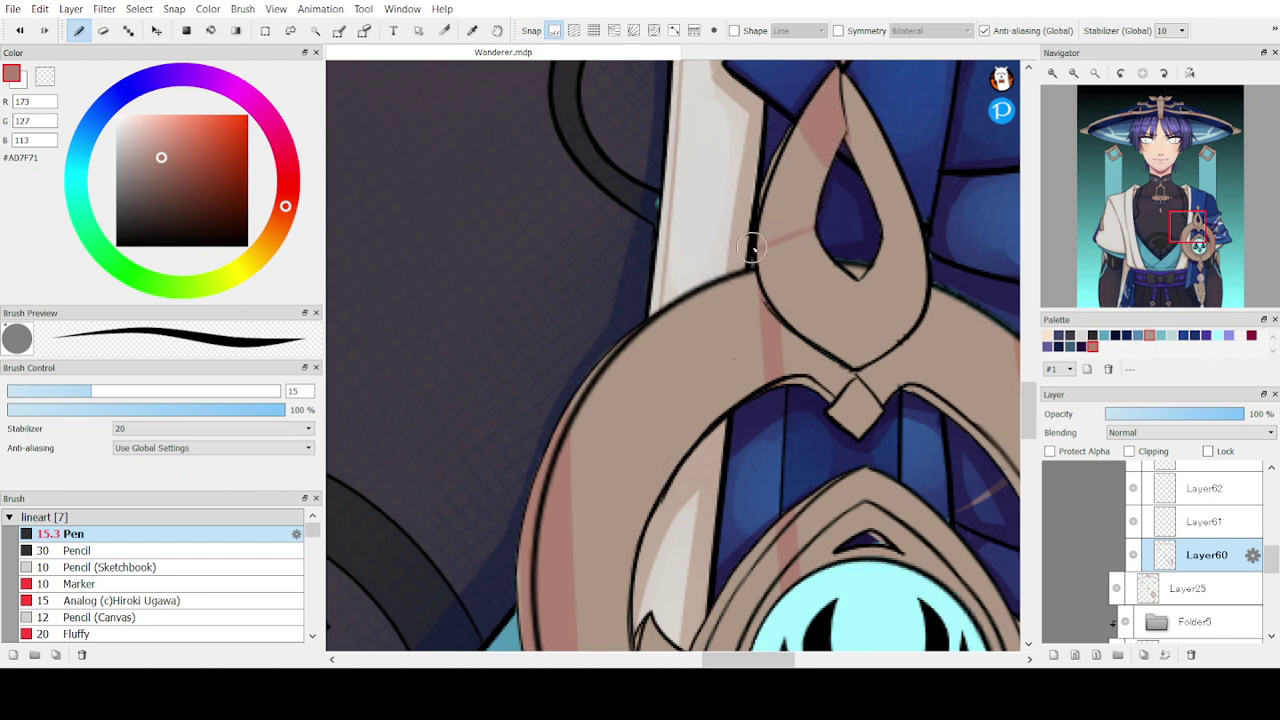
- Shade a reddish tan wedge at the bottom of the teardrop piece, right of its centre line
drag(862, 288, 853, 368)
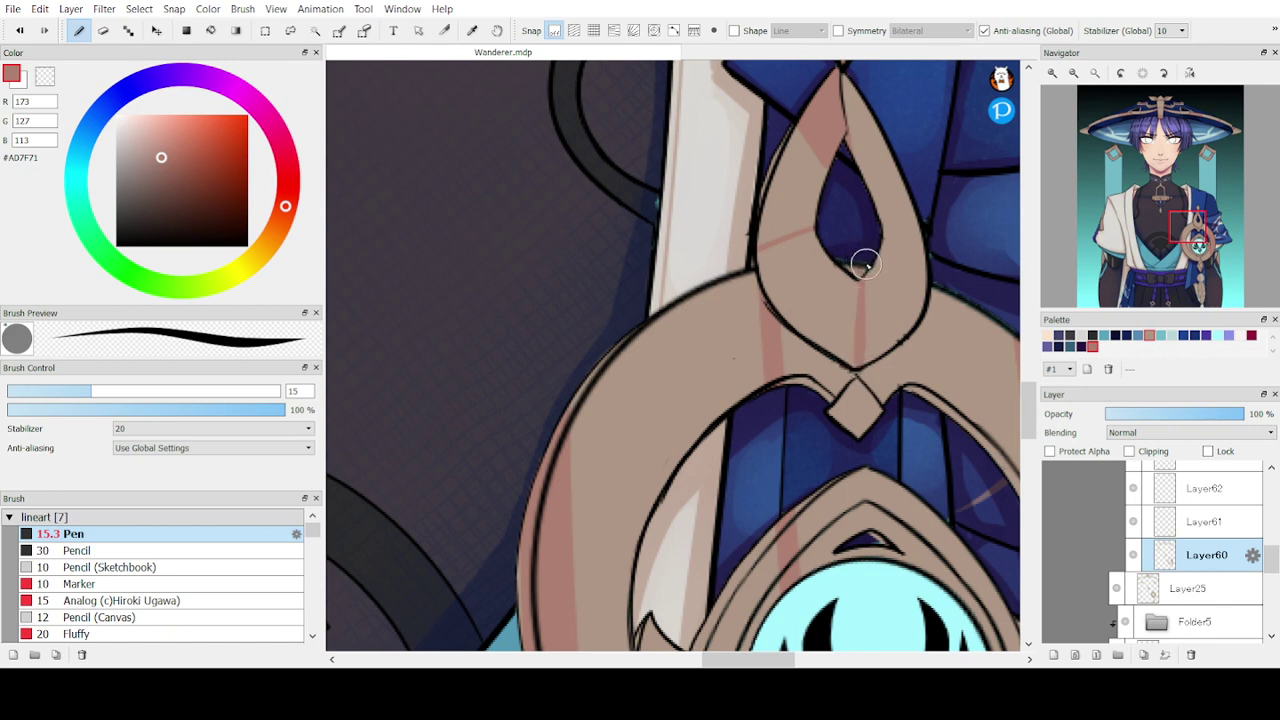
drag(864, 266, 865, 364)
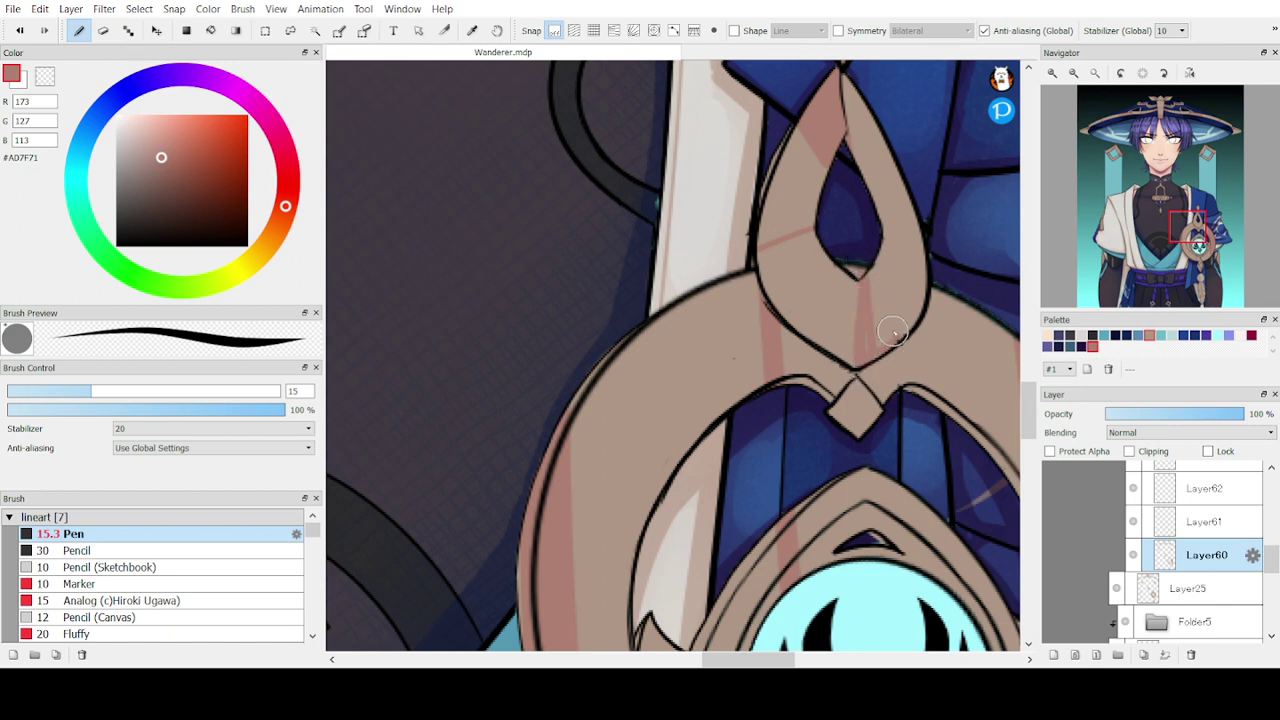
drag(858, 258, 883, 343)
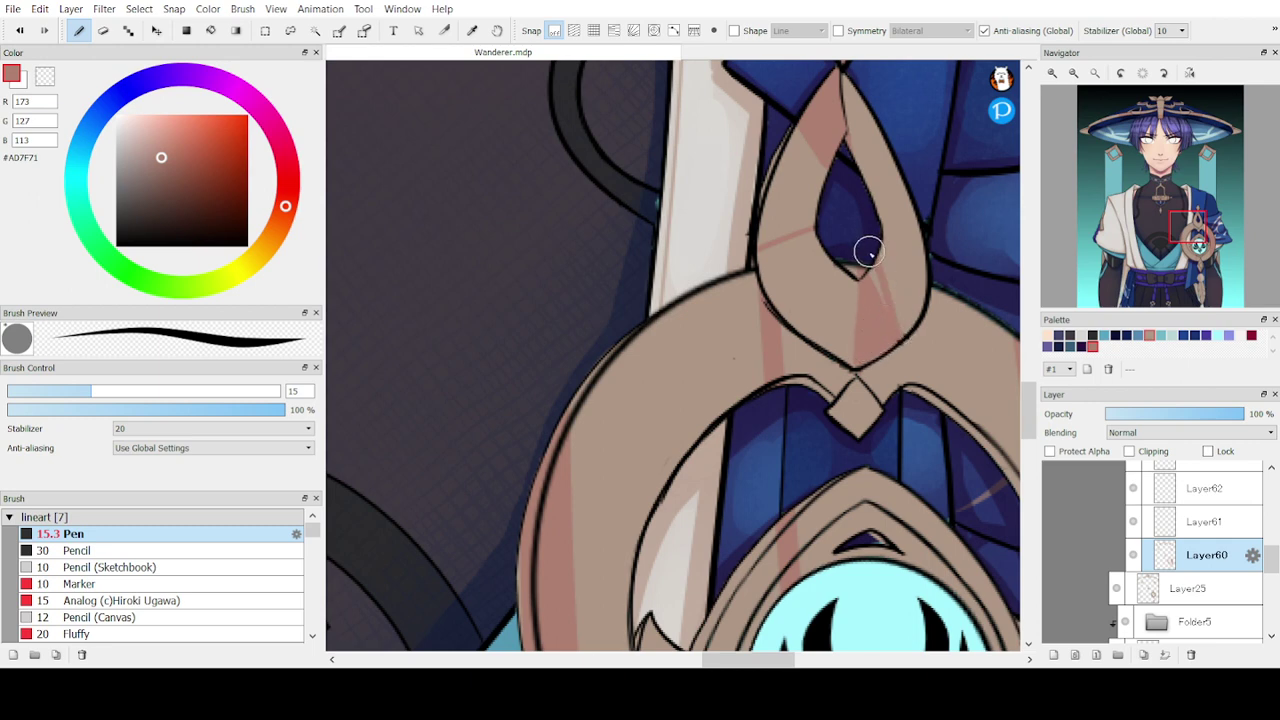
drag(866, 251, 883, 311)
- Add a thin reddish tan band across the teardrop's right arm and shade the lower half of the small diamond beneath it
drag(916, 196, 856, 228)
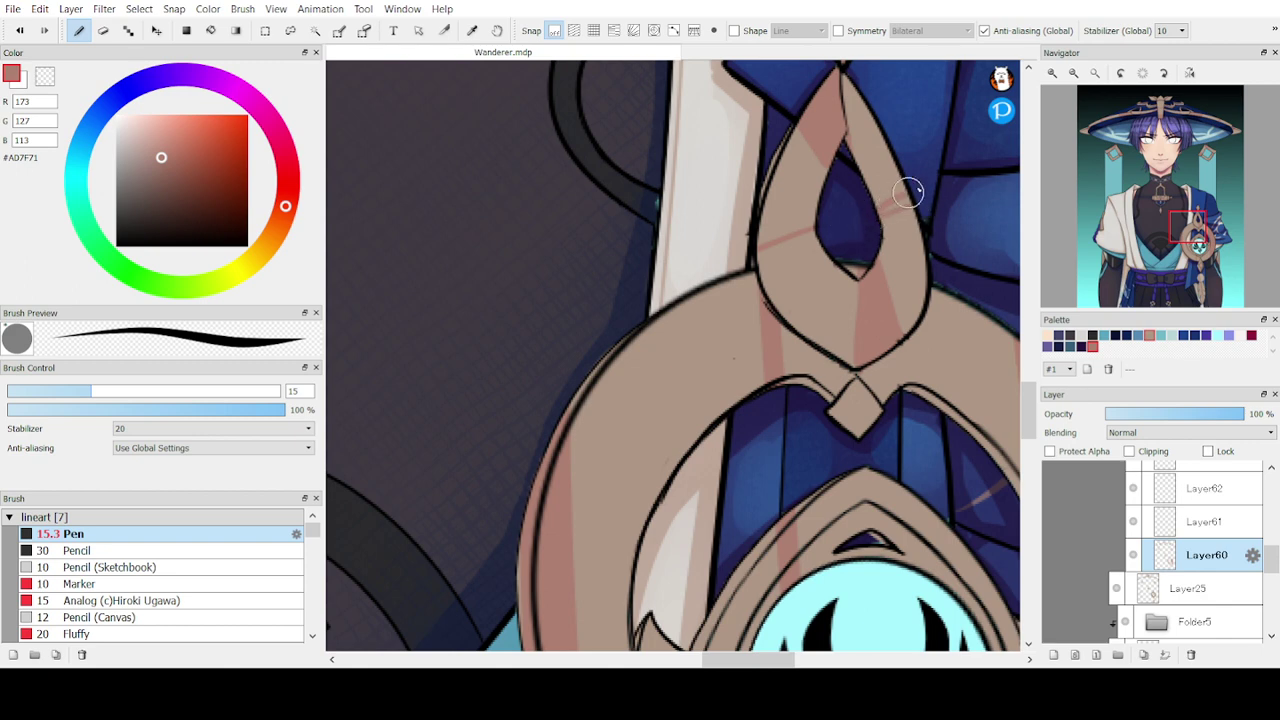
key(ctrl+z)
drag(897, 175, 854, 231)
key(ctrl+z)
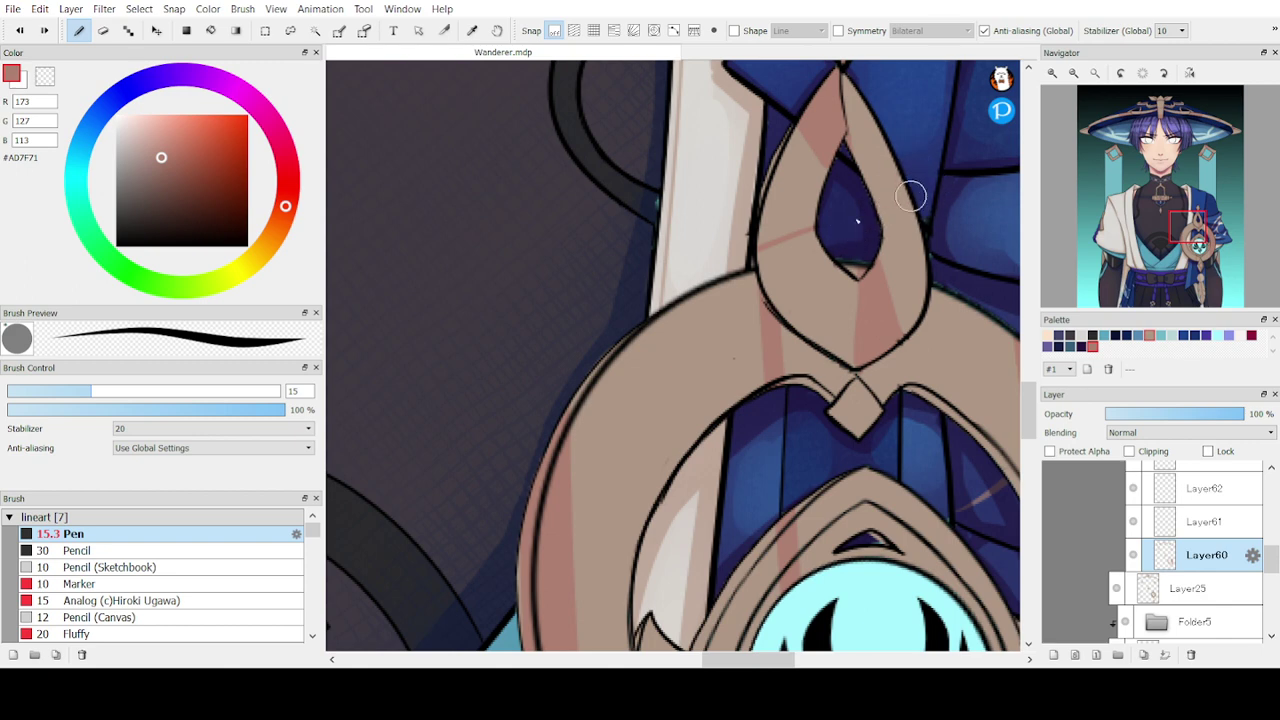
drag(911, 196, 868, 218)
mouse_move(835, 422)
mouse_down()
mouse_move(852, 400)
mouse_move(857, 437)
mouse_move(831, 417)
mouse_move(857, 412)
mouse_up()
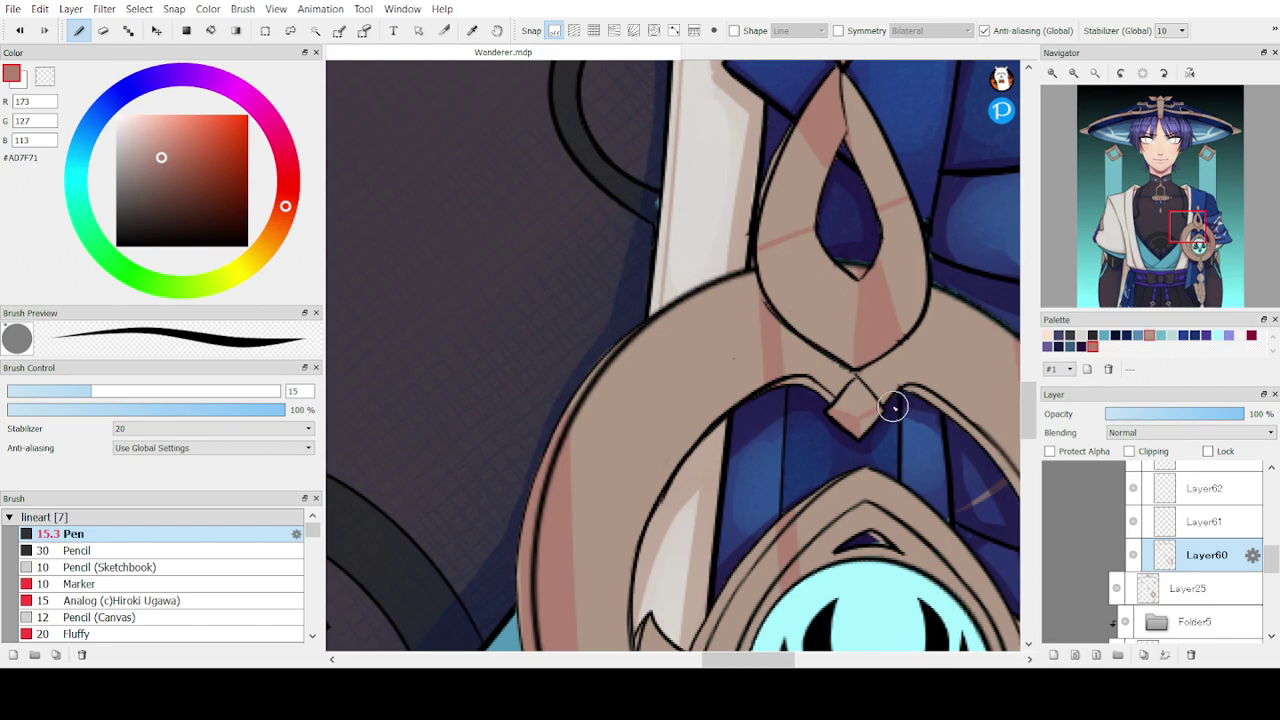
- Shade the upper part of the hanging feather's left half in reddish tan, down to just past its first notch
mouse_move(1180, 200)
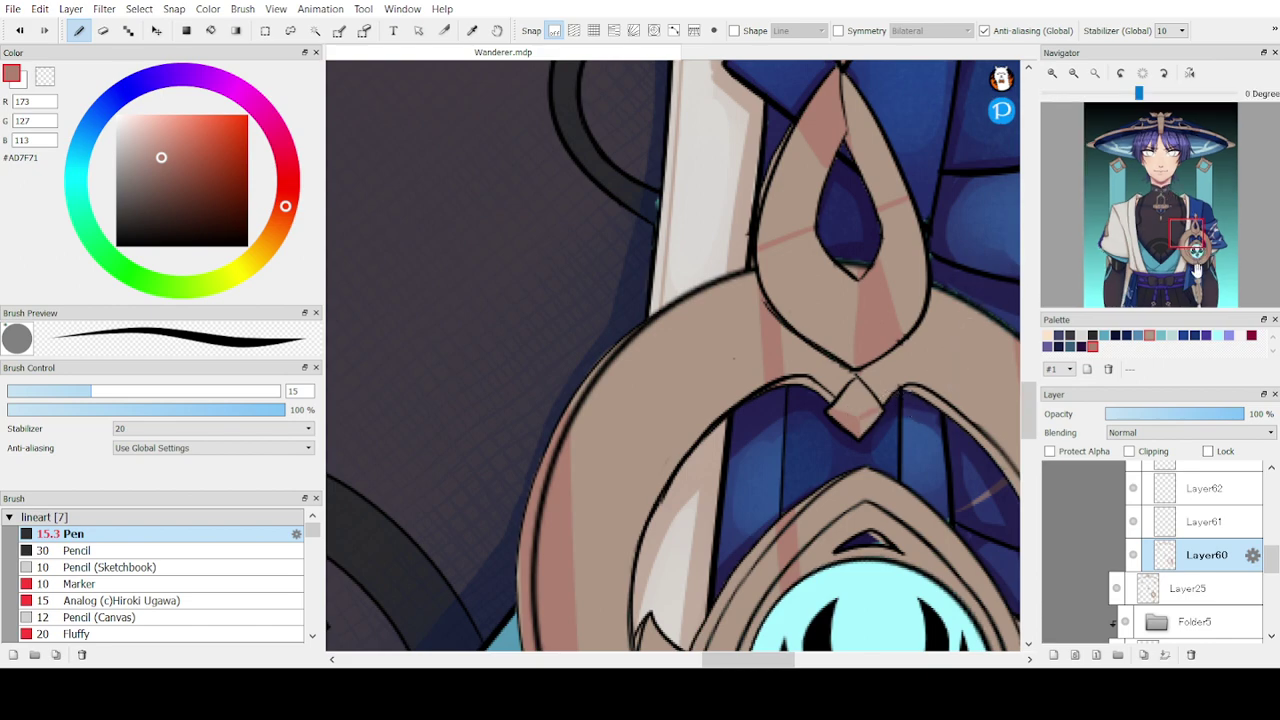
mouse_move(1193, 290)
mouse_down()
mouse_move(1187, 280)
mouse_move(1190, 295)
mouse_up()
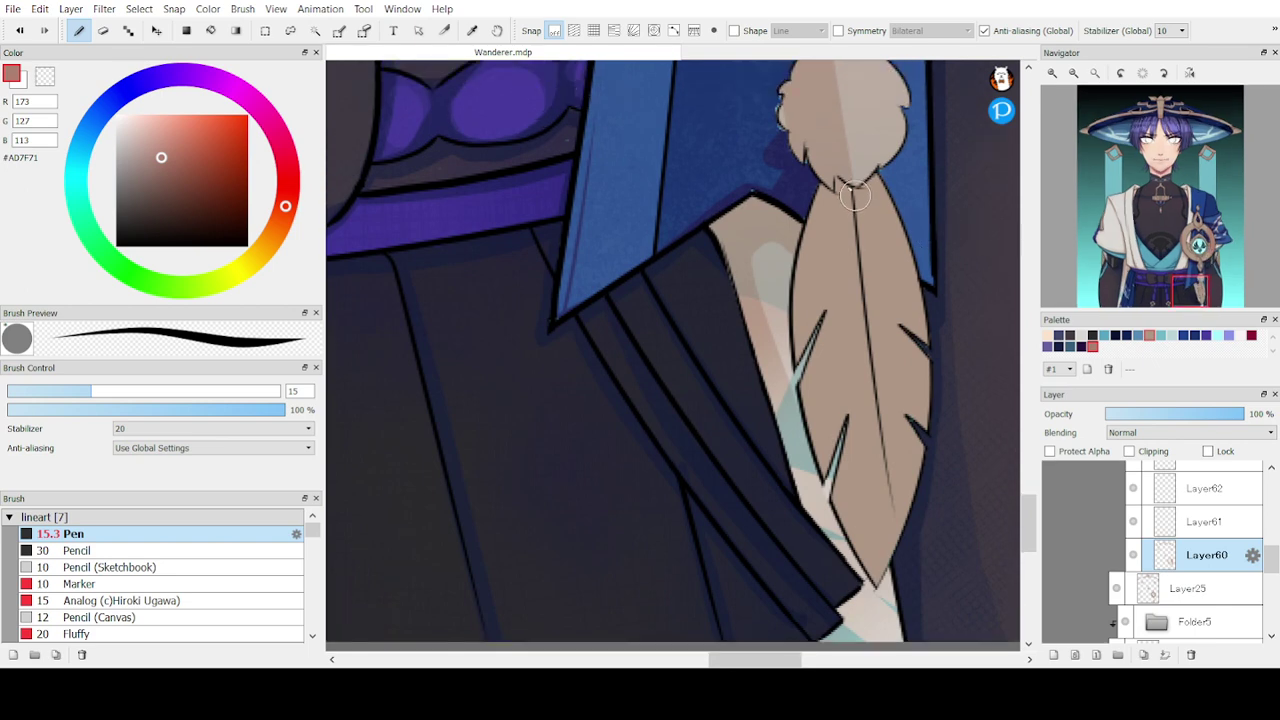
drag(837, 170, 865, 462)
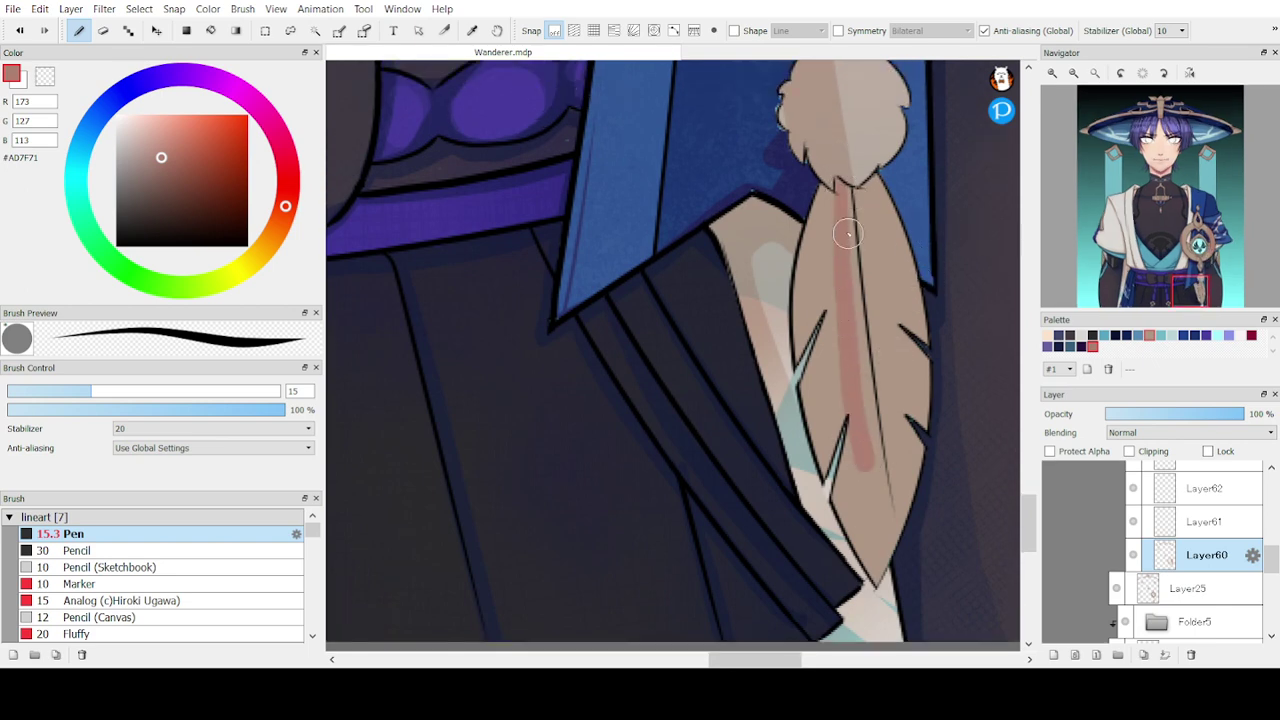
key(ctrl+z)
mouse_move(845, 205)
mouse_down()
mouse_move(852, 342)
mouse_move(845, 246)
mouse_move(838, 255)
mouse_move(824, 192)
mouse_move(825, 230)
mouse_move(831, 212)
mouse_move(803, 306)
mouse_move(832, 210)
mouse_up()
mouse_move(799, 283)
mouse_down()
mouse_move(784, 352)
mouse_move(785, 374)
mouse_move(844, 303)
mouse_move(827, 337)
mouse_up()
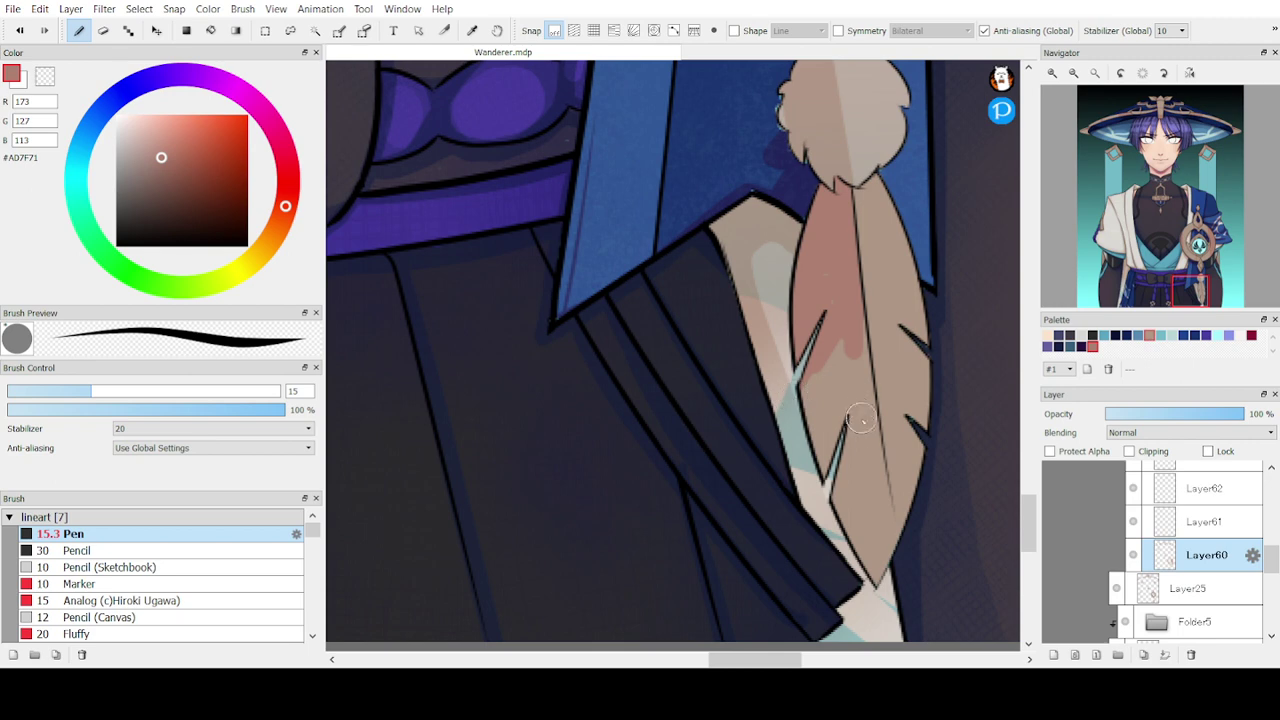
drag(868, 384, 873, 572)
key(ctrl+z)
drag(871, 376, 870, 586)
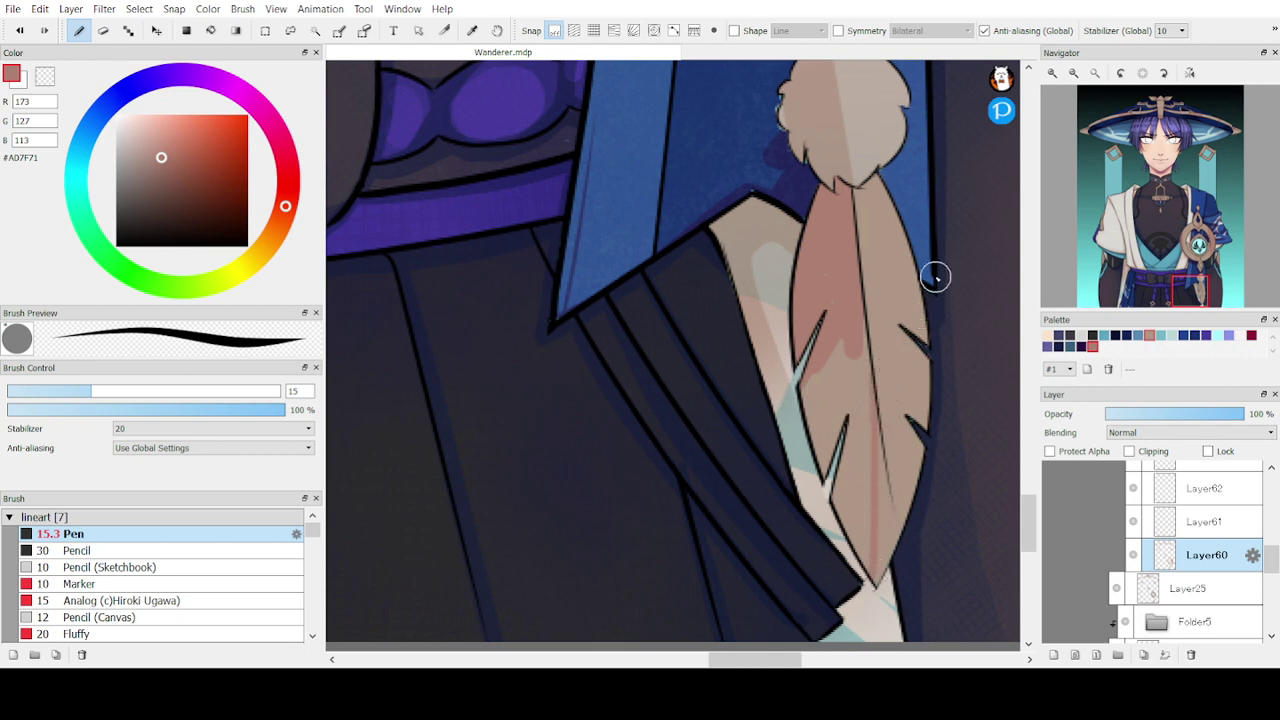
key(ctrl+z)
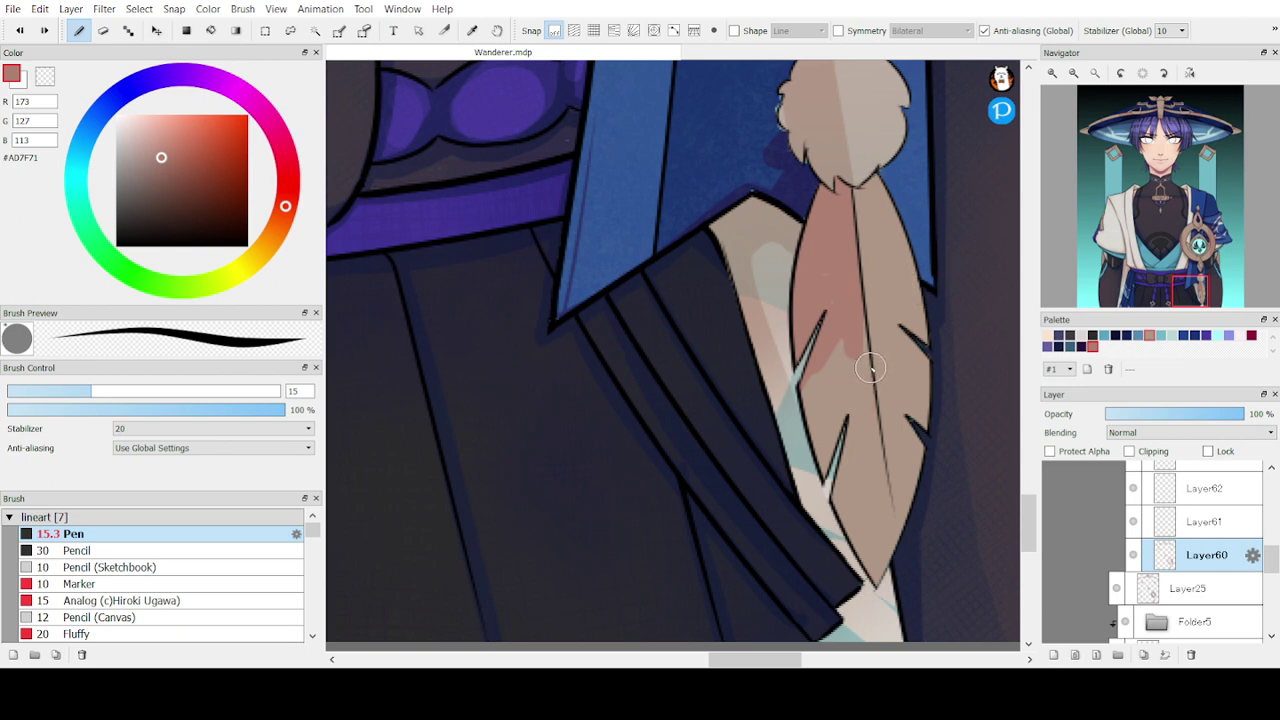
- Trim the shading on the hanging feather's left half to a clean diagonal edge running from the centre line to below the first notch
key(e)
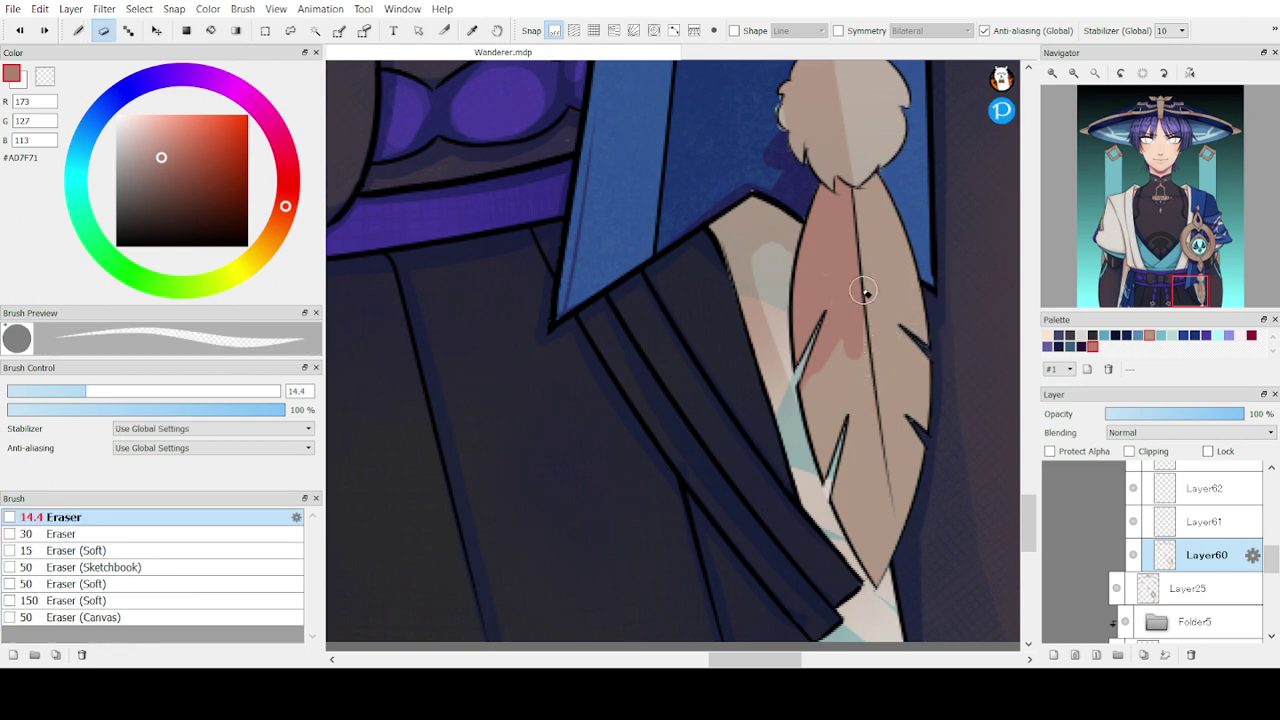
drag(868, 282, 790, 436)
drag(856, 326, 826, 396)
key(b)
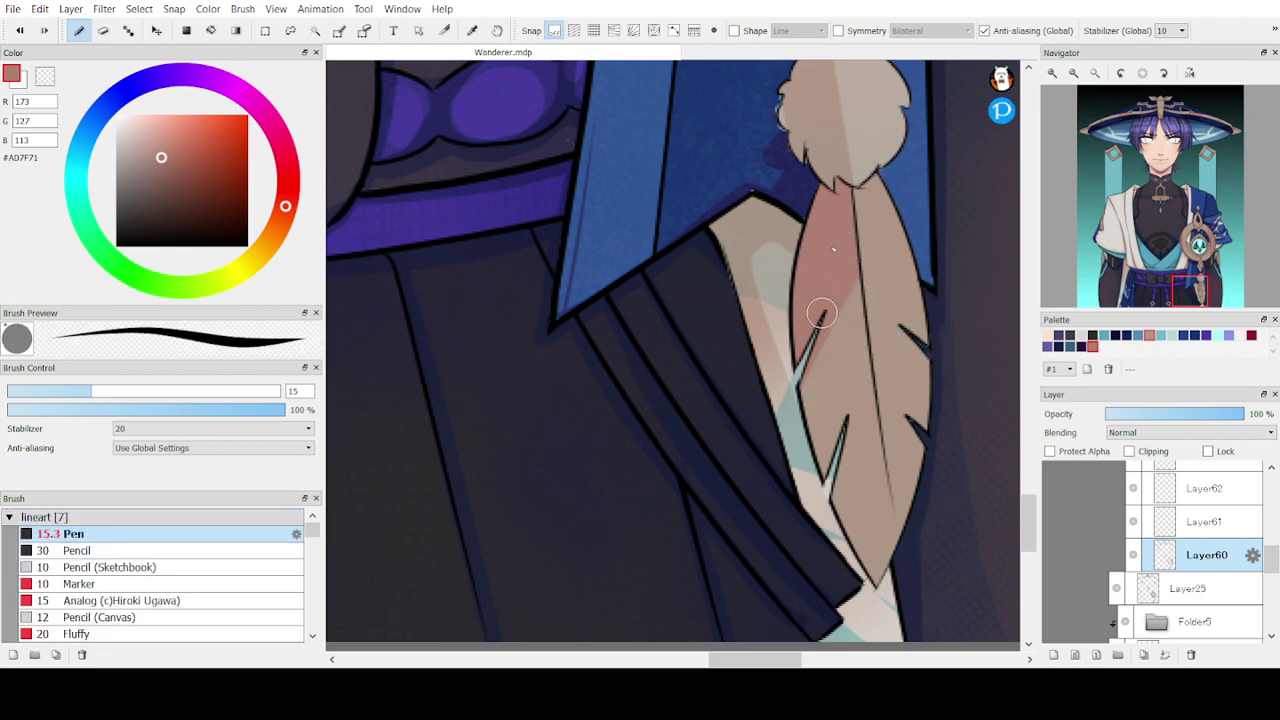
drag(842, 304, 757, 427)
key(ctrl+z)
drag(854, 294, 771, 416)
key(ctrl+z)
drag(853, 282, 776, 421)
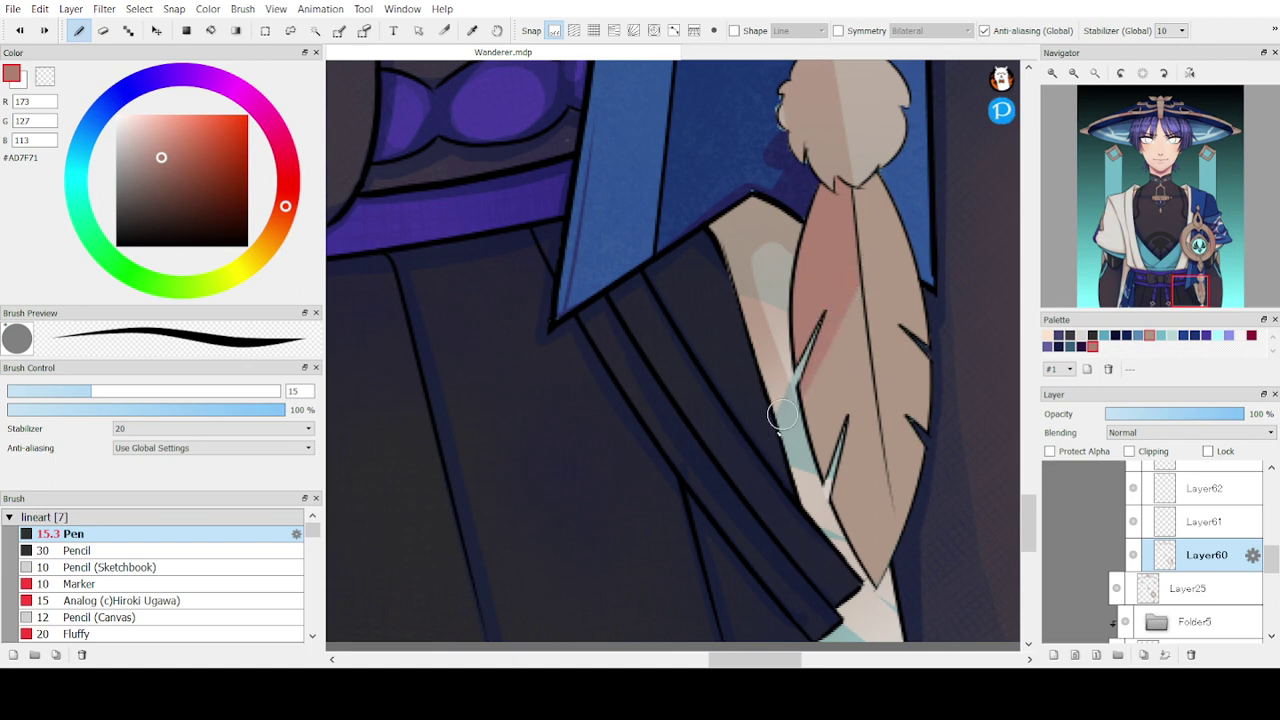
- Add a thin reddish tan streak from the feather's centre line down toward the second notch on its left half
drag(868, 354, 829, 468)
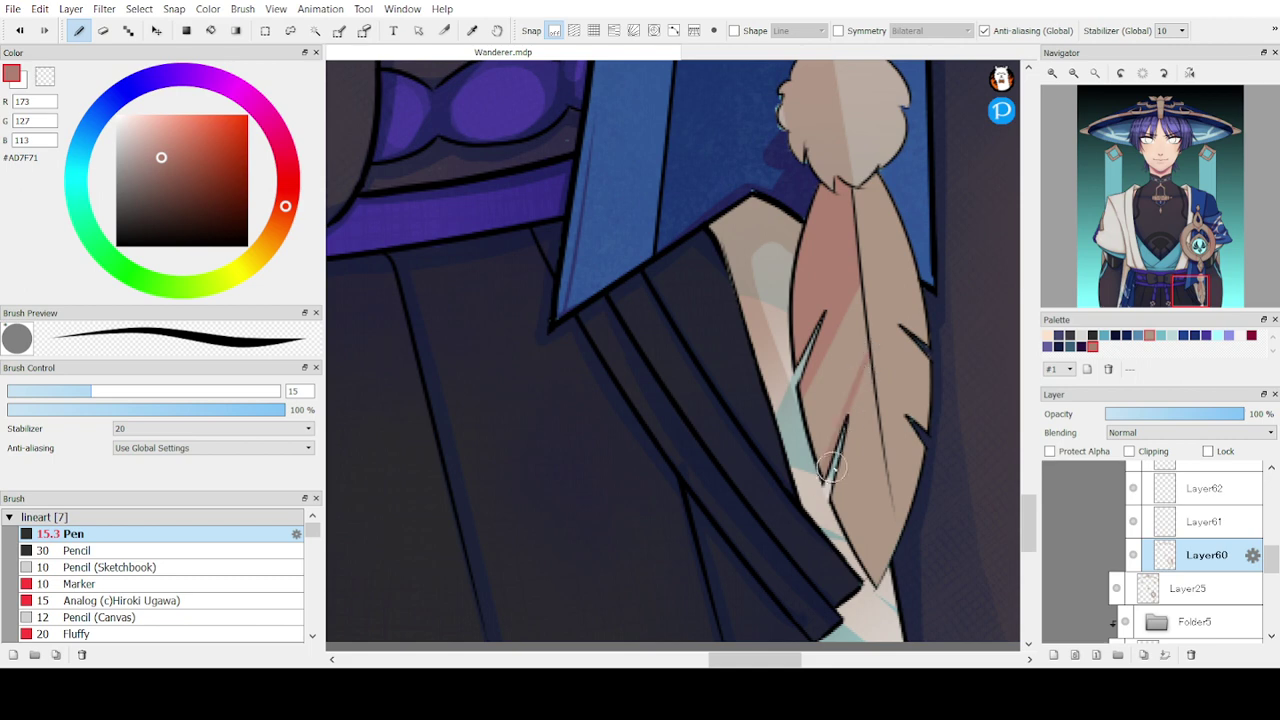
key(ctrl+z)
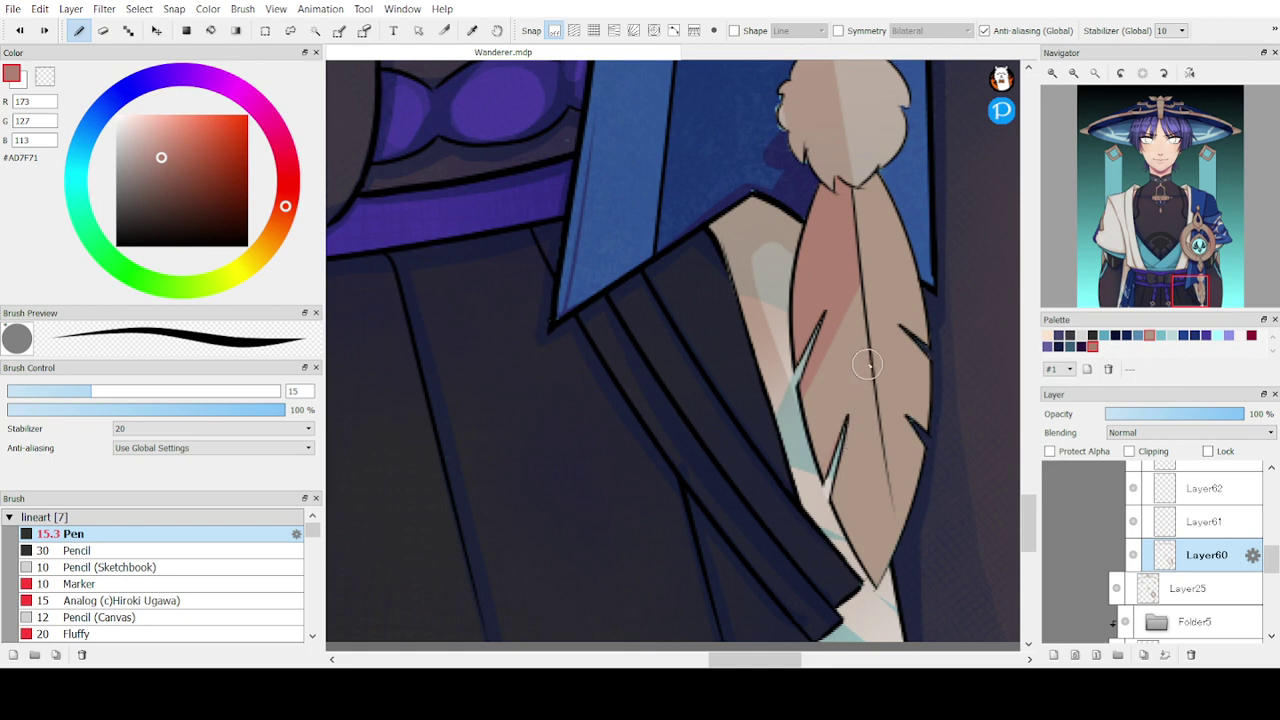
drag(867, 364, 818, 467)
key(ctrl+z)
drag(867, 356, 833, 455)
- Shade a reddish tan wedge on the feather's lower right half and add a thin streak toward its upper right notch
mouse_move(880, 436)
mouse_down()
mouse_move(883, 582)
mouse_move(896, 514)
mouse_move(899, 529)
mouse_move(878, 588)
mouse_move(879, 392)
mouse_move(921, 494)
mouse_up()
key(ctrl+z)
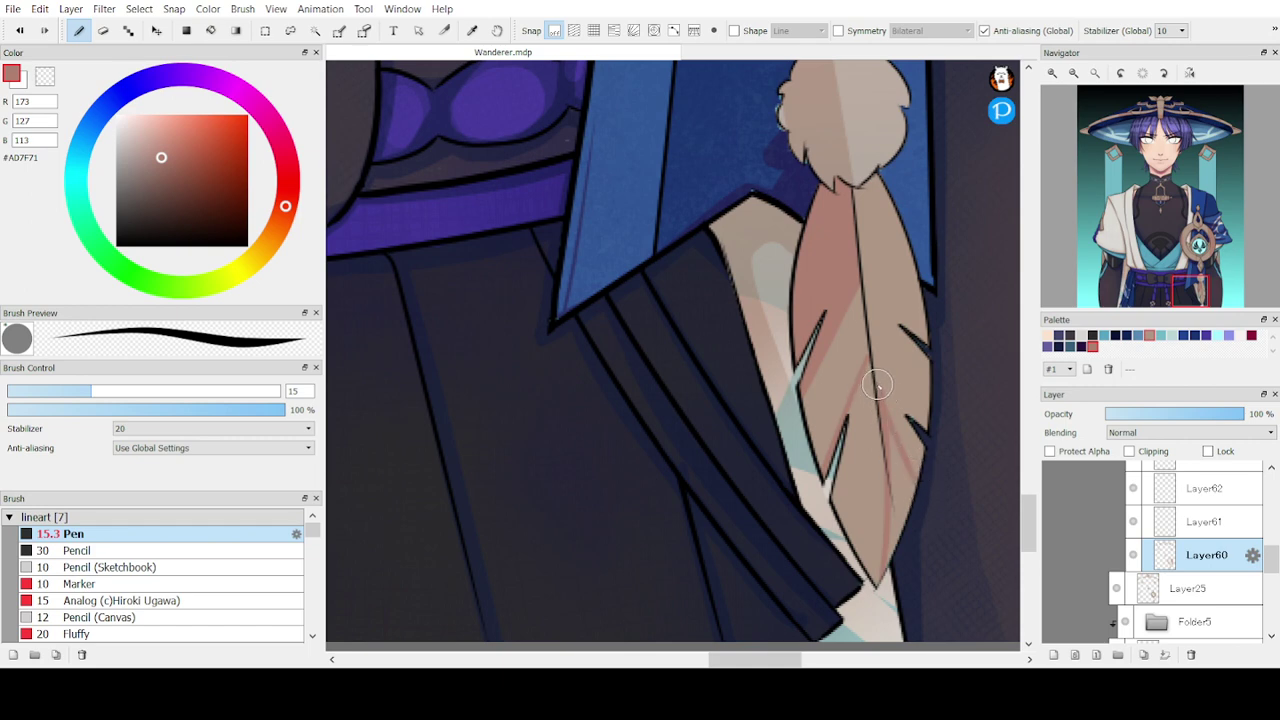
mouse_move(877, 384)
mouse_down()
mouse_move(916, 482)
mouse_move(906, 461)
mouse_move(899, 476)
mouse_move(892, 443)
mouse_move(892, 565)
mouse_up()
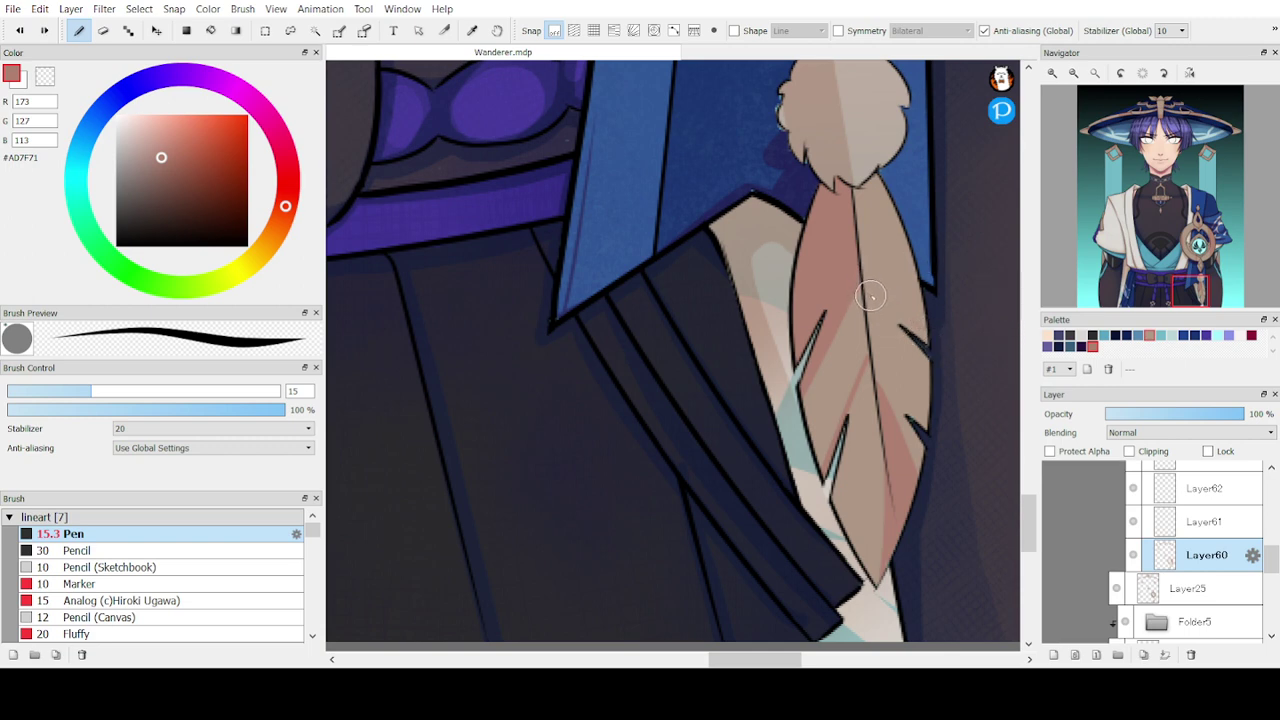
drag(866, 292, 926, 334)
- Try a light beige #DACCB9 highlight on Layer61 down the tan strip beside the dark arm under the white sleeve
drag(1195, 288, 1122, 270)
click(1157, 525)
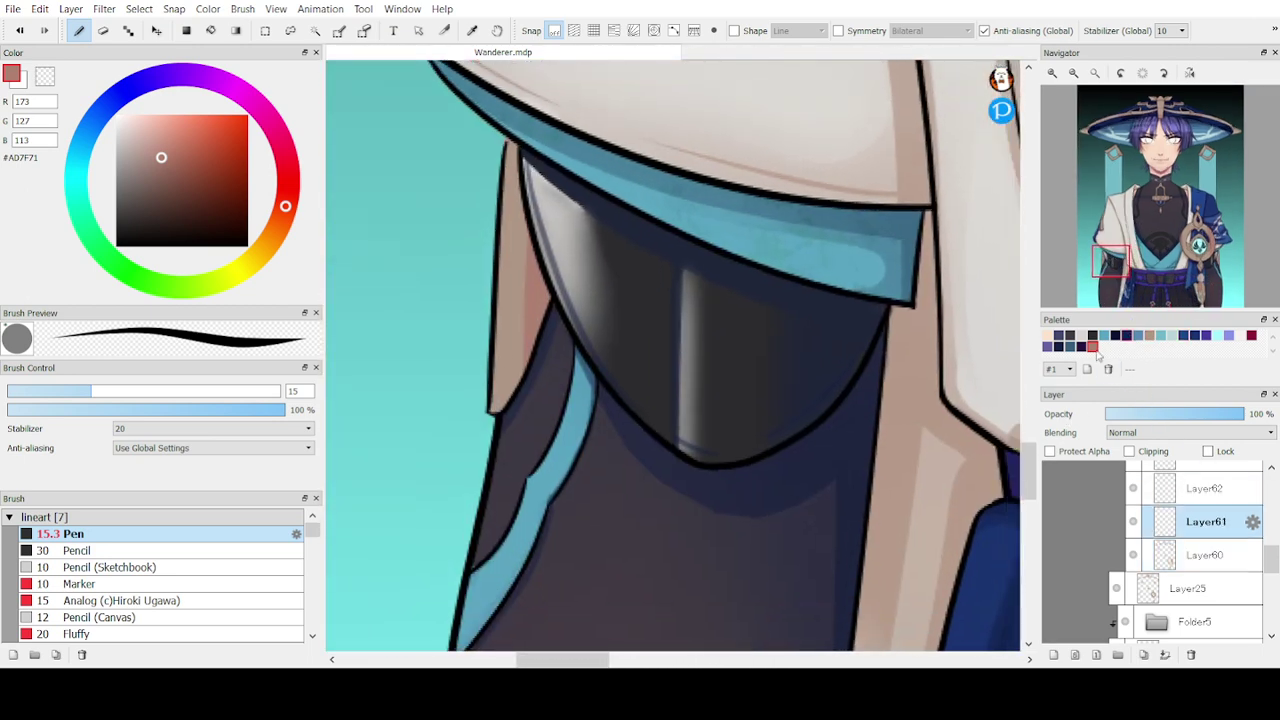
click(1149, 337)
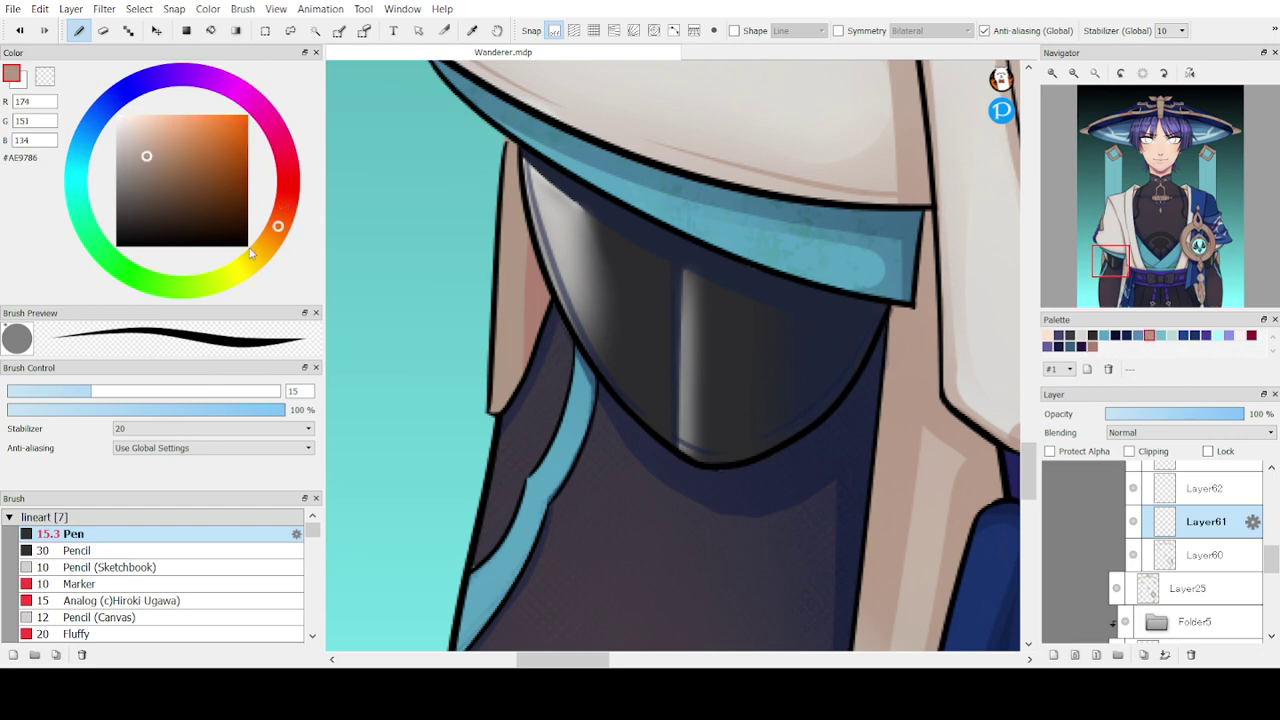
drag(281, 231, 271, 249)
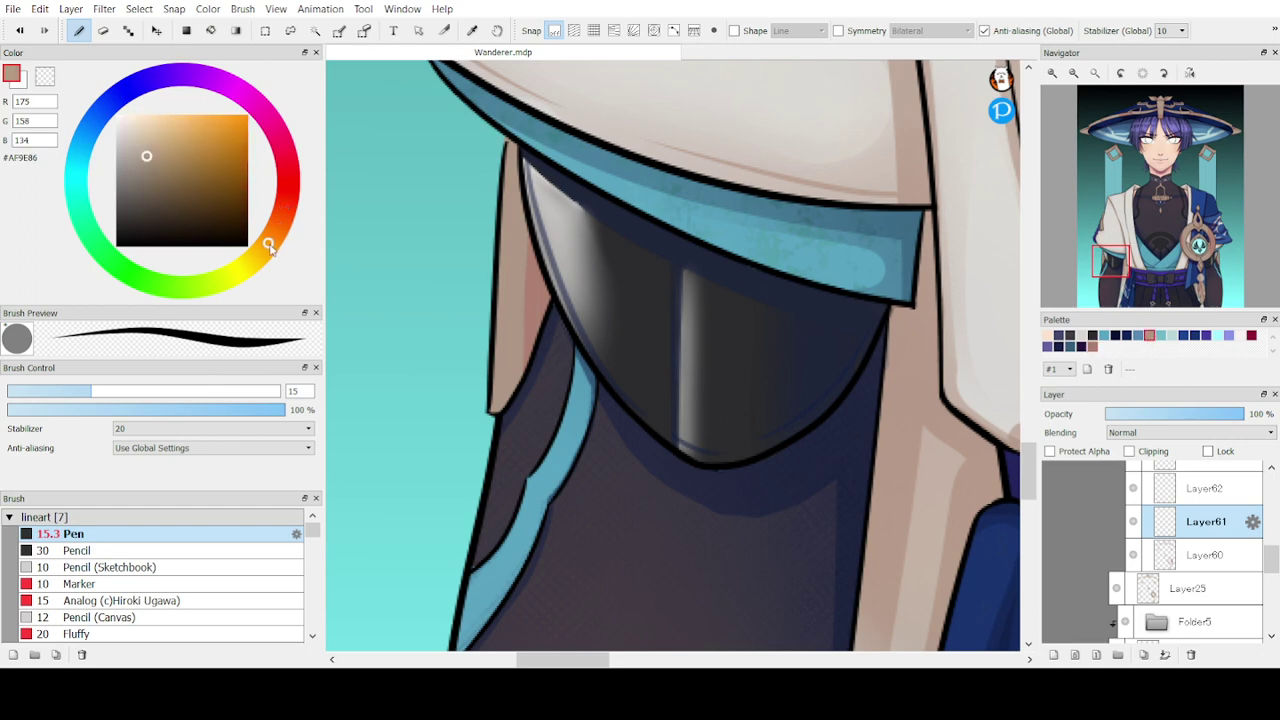
click(141, 136)
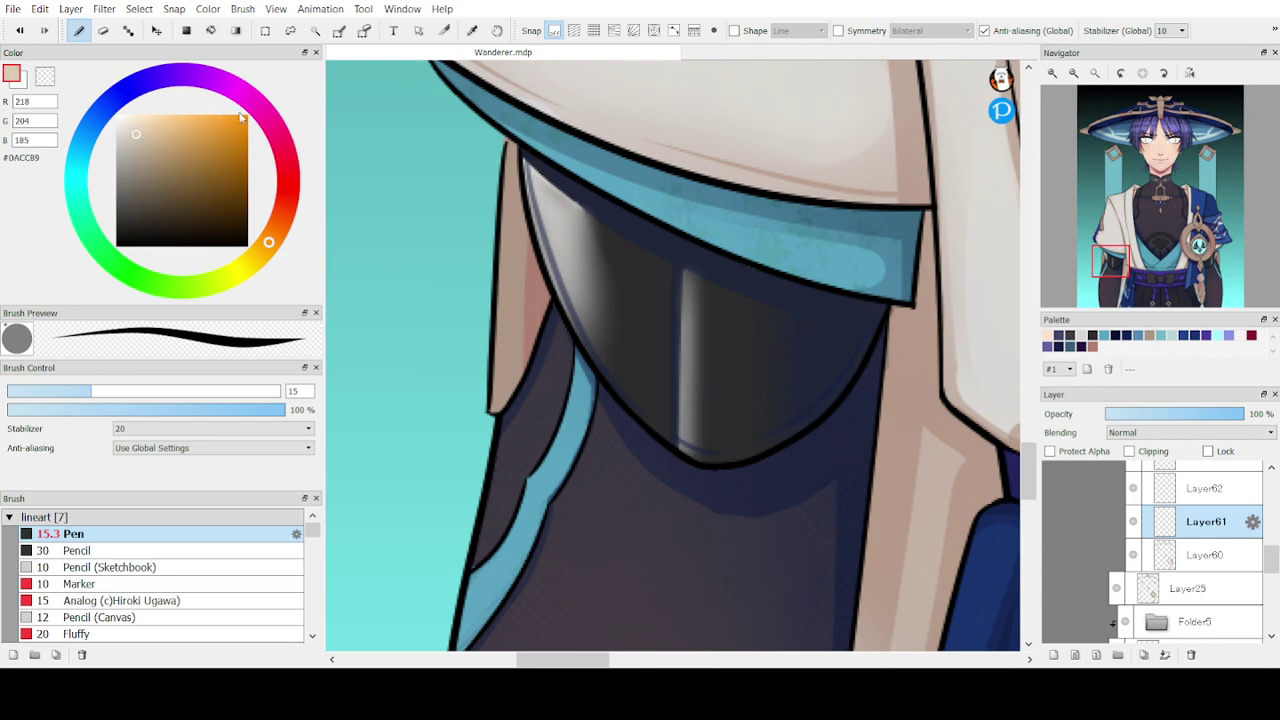
mouse_move(502, 165)
mouse_down()
mouse_move(495, 287)
mouse_move(507, 131)
mouse_up()
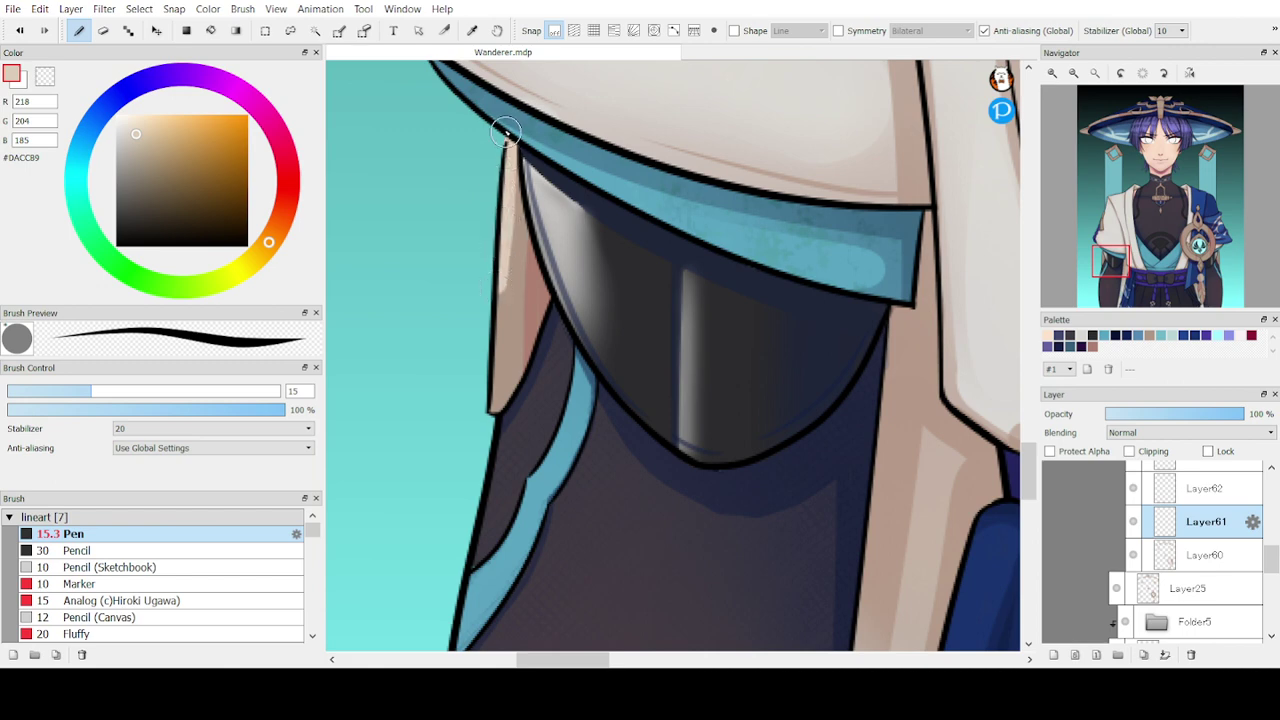
mouse_move(505, 180)
mouse_down()
mouse_move(487, 290)
mouse_move(492, 440)
mouse_move(498, 204)
mouse_up()
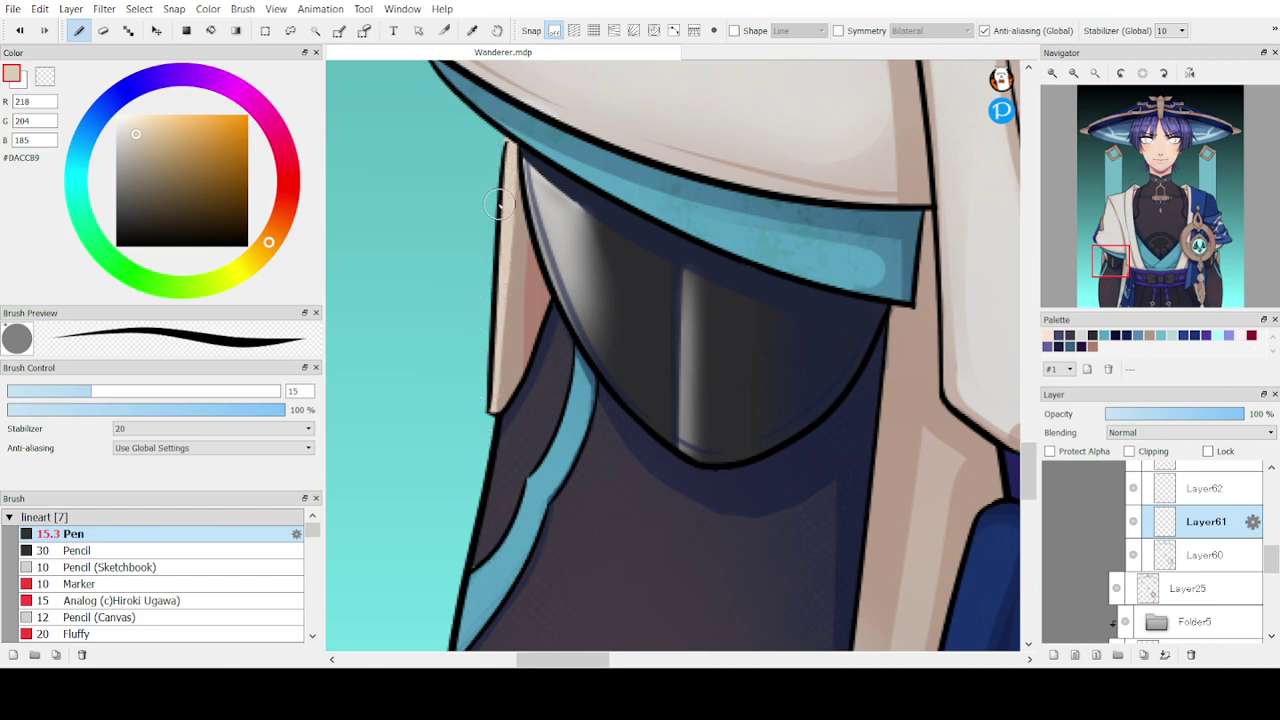
key(ctrl+z)
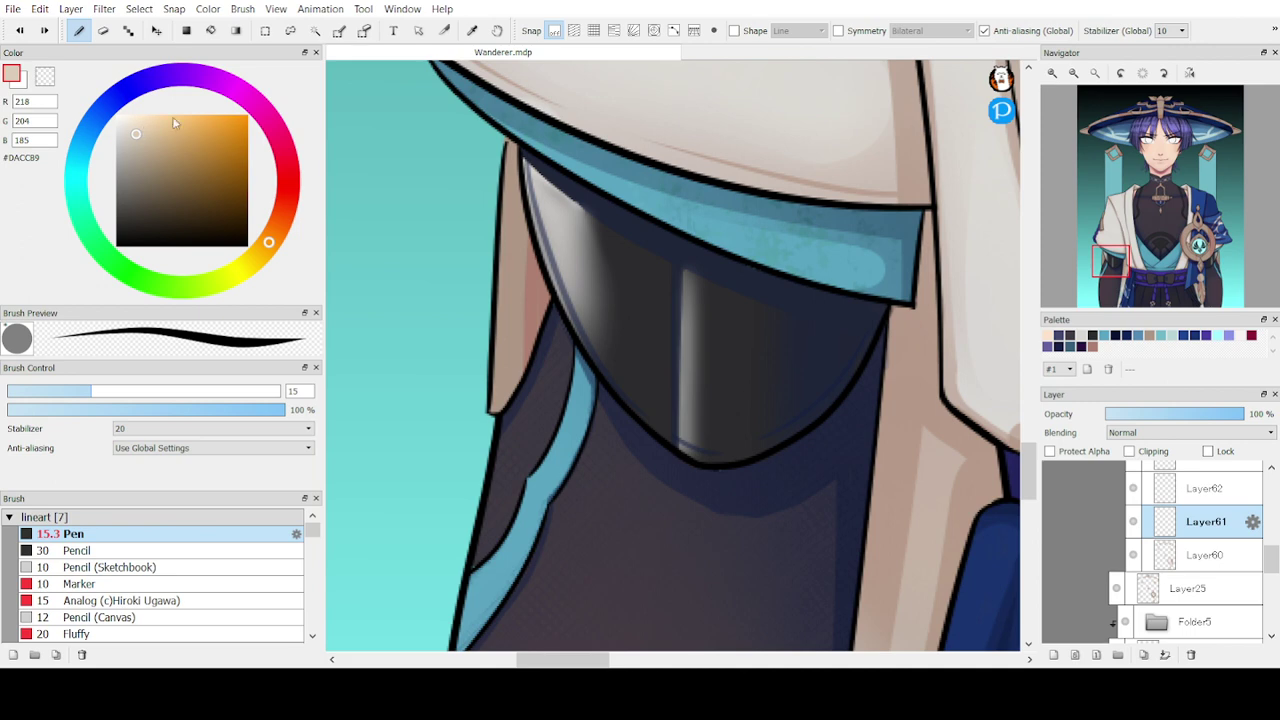
- Try a warmer beige #DEC9AC highlight along the left edge of the tan strip beside the dark arm
click(1148, 336)
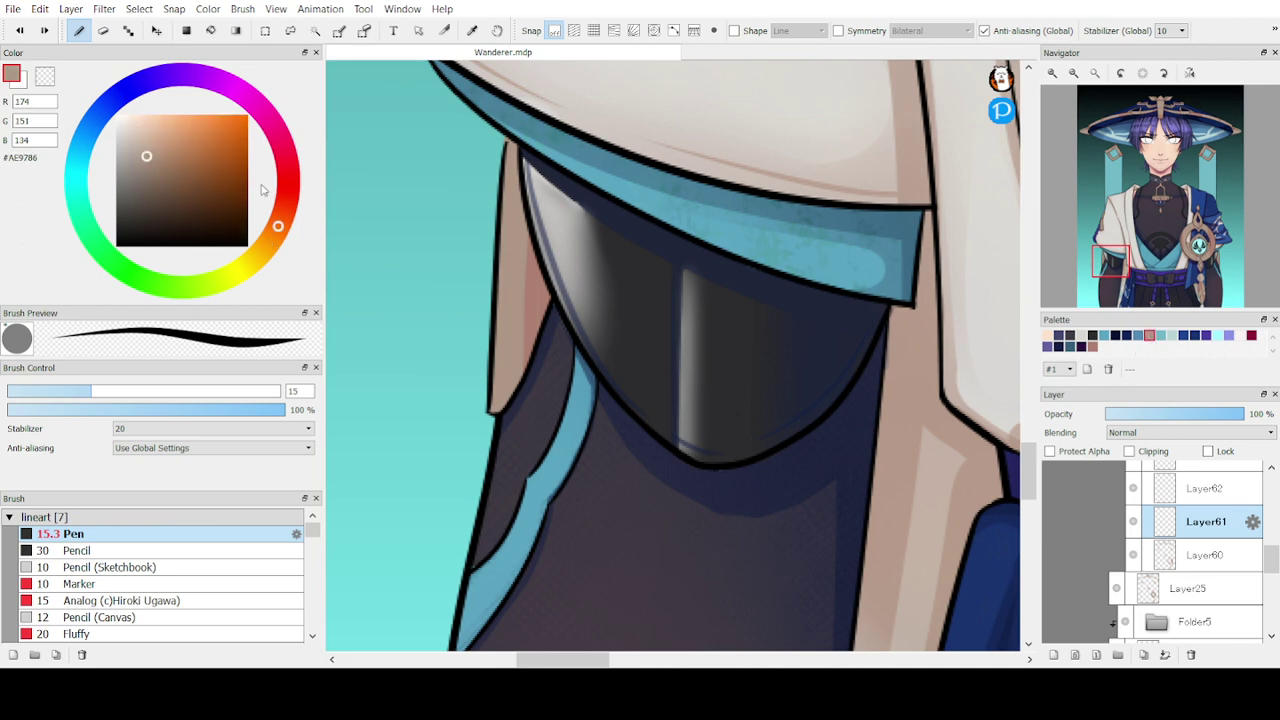
click(272, 246)
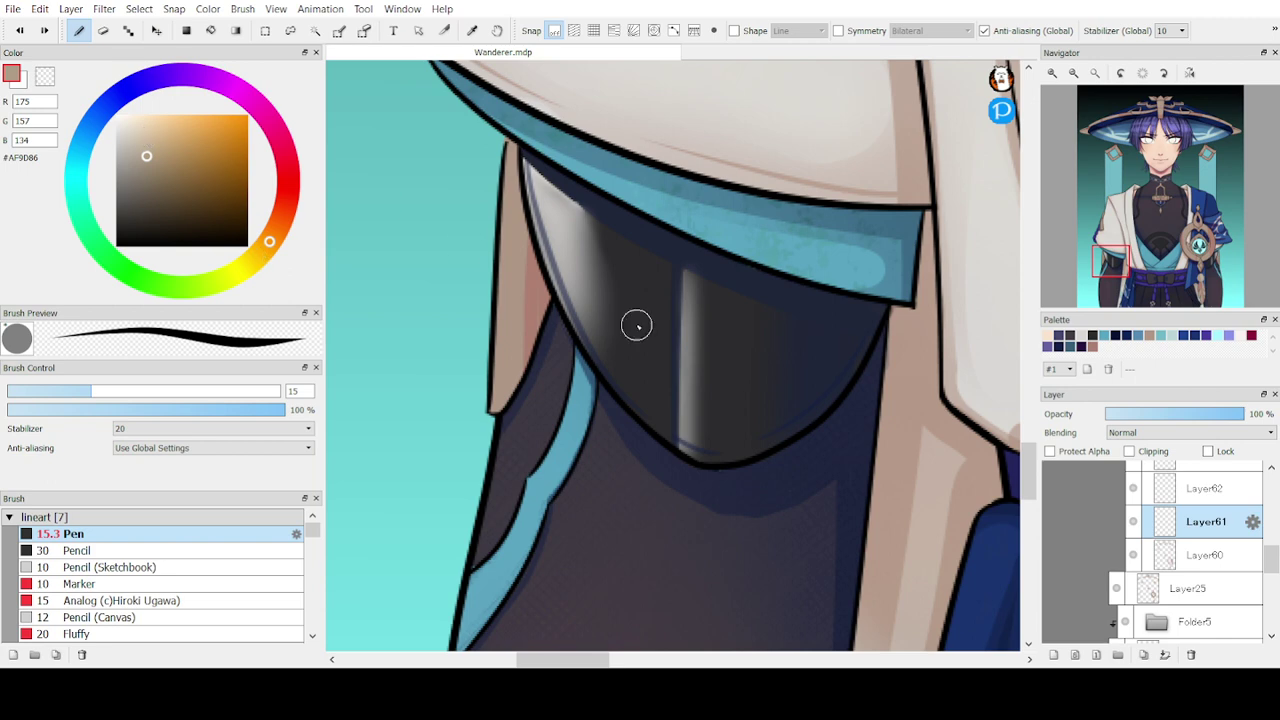
click(1149, 336)
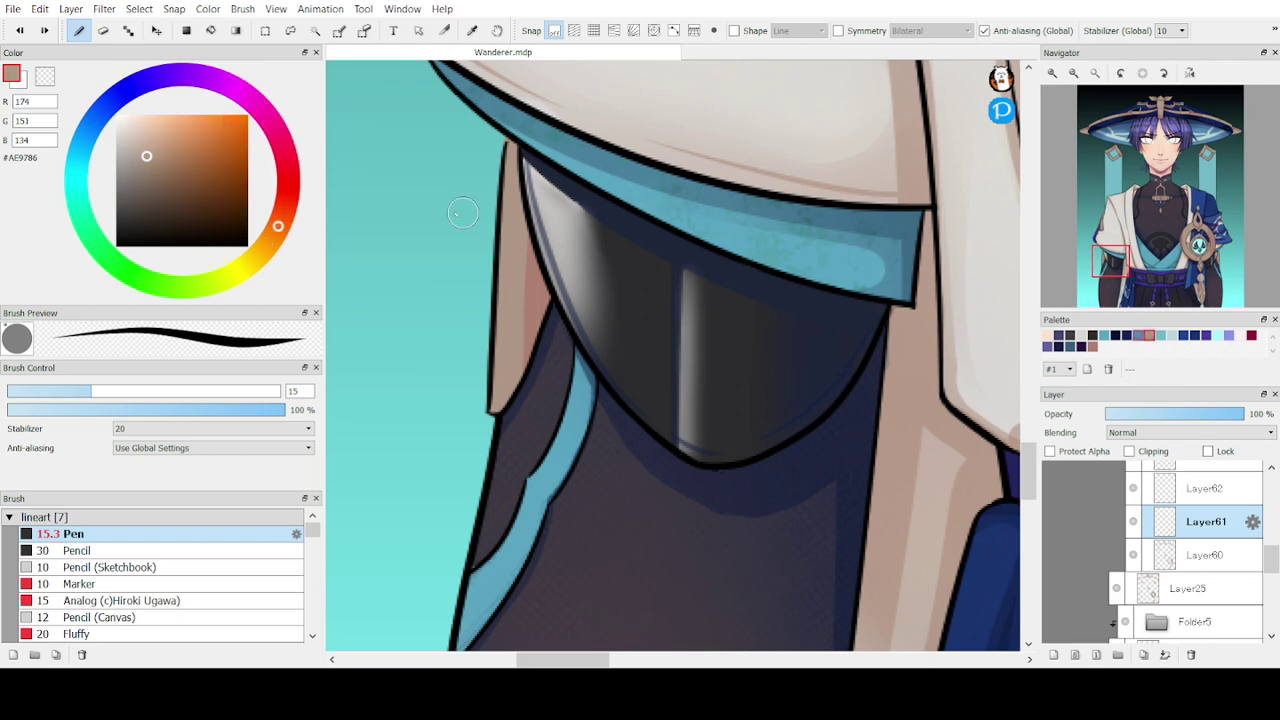
click(272, 247)
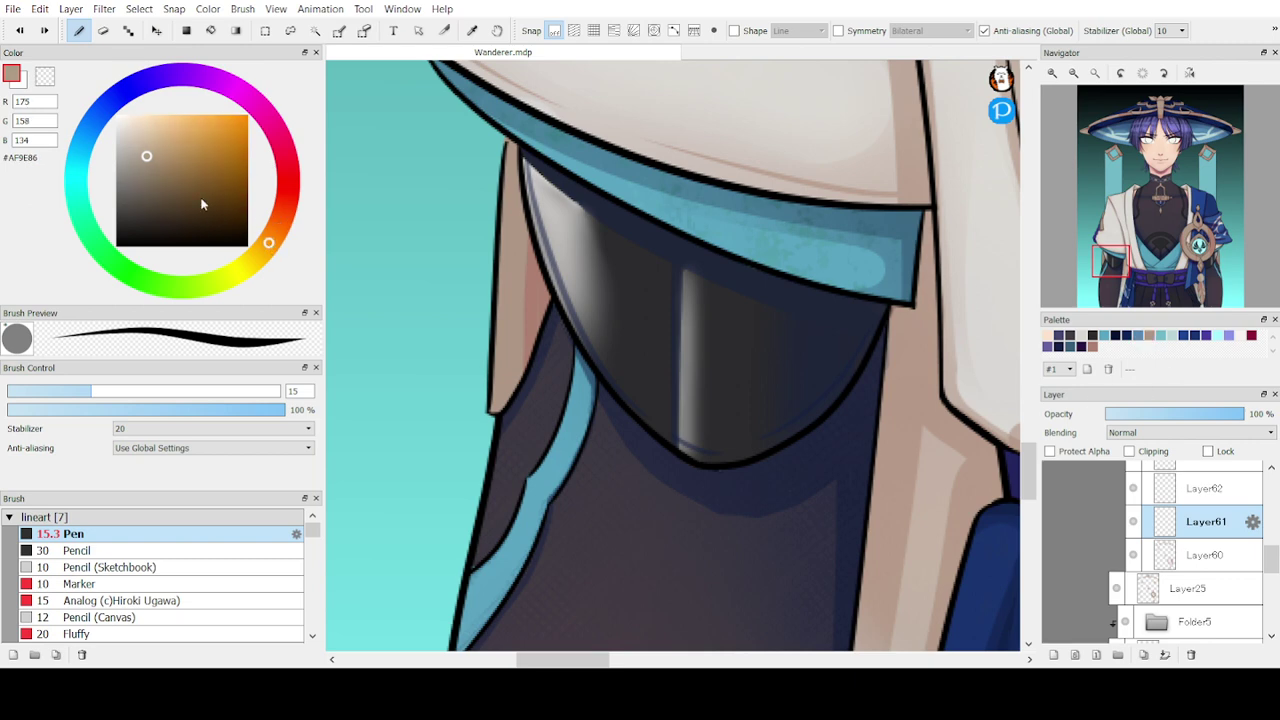
click(147, 133)
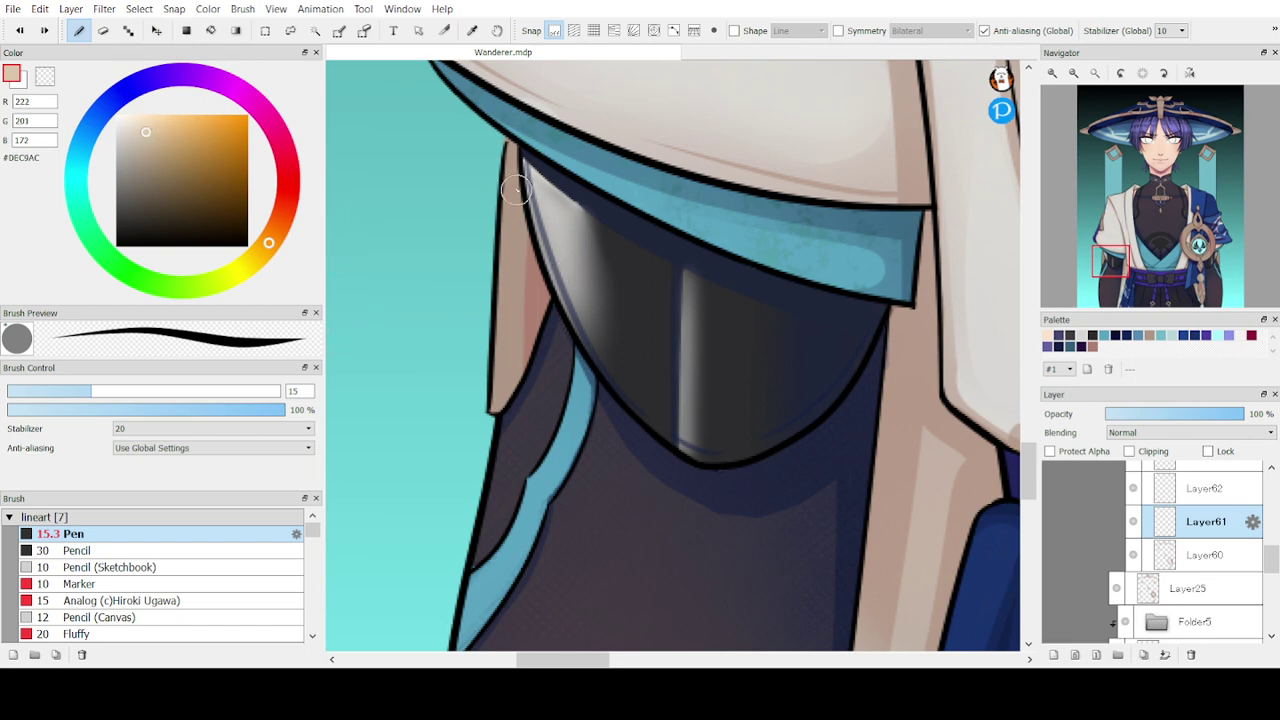
mouse_move(509, 124)
mouse_down()
mouse_move(500, 352)
mouse_move(511, 434)
mouse_up()
key(ctrl+z)
drag(506, 131, 490, 398)
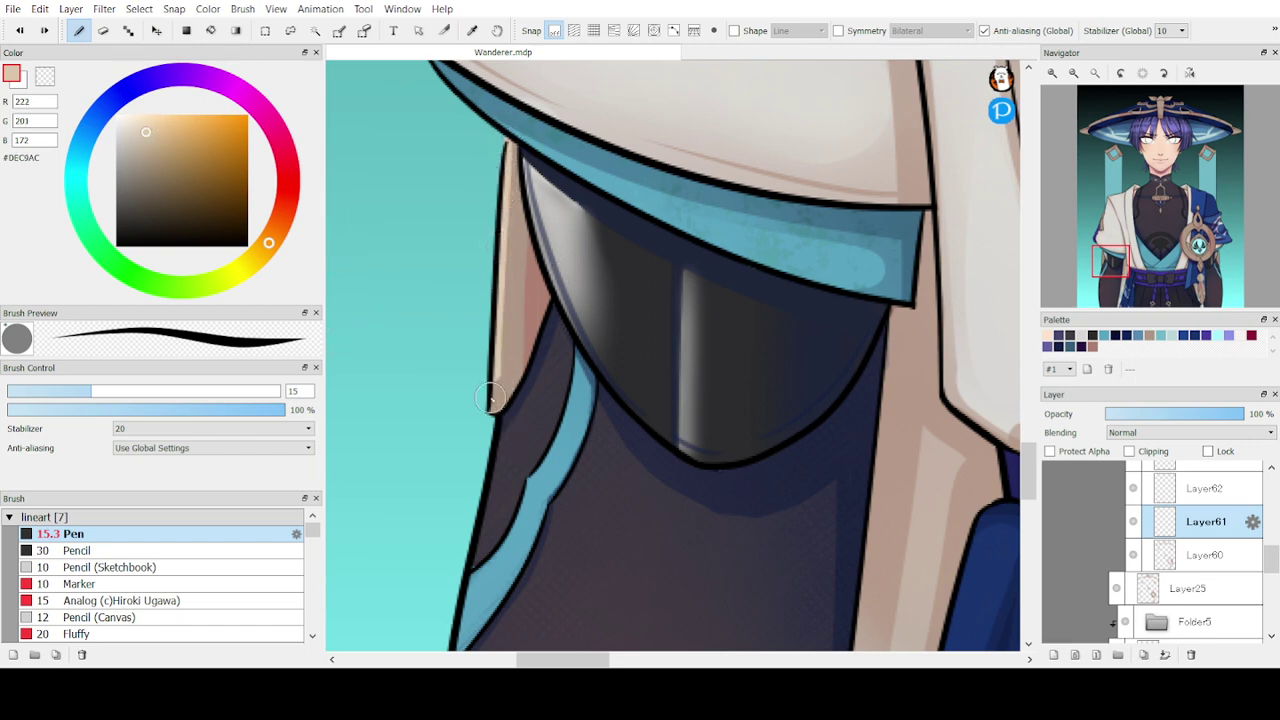
key(ctrl+z)
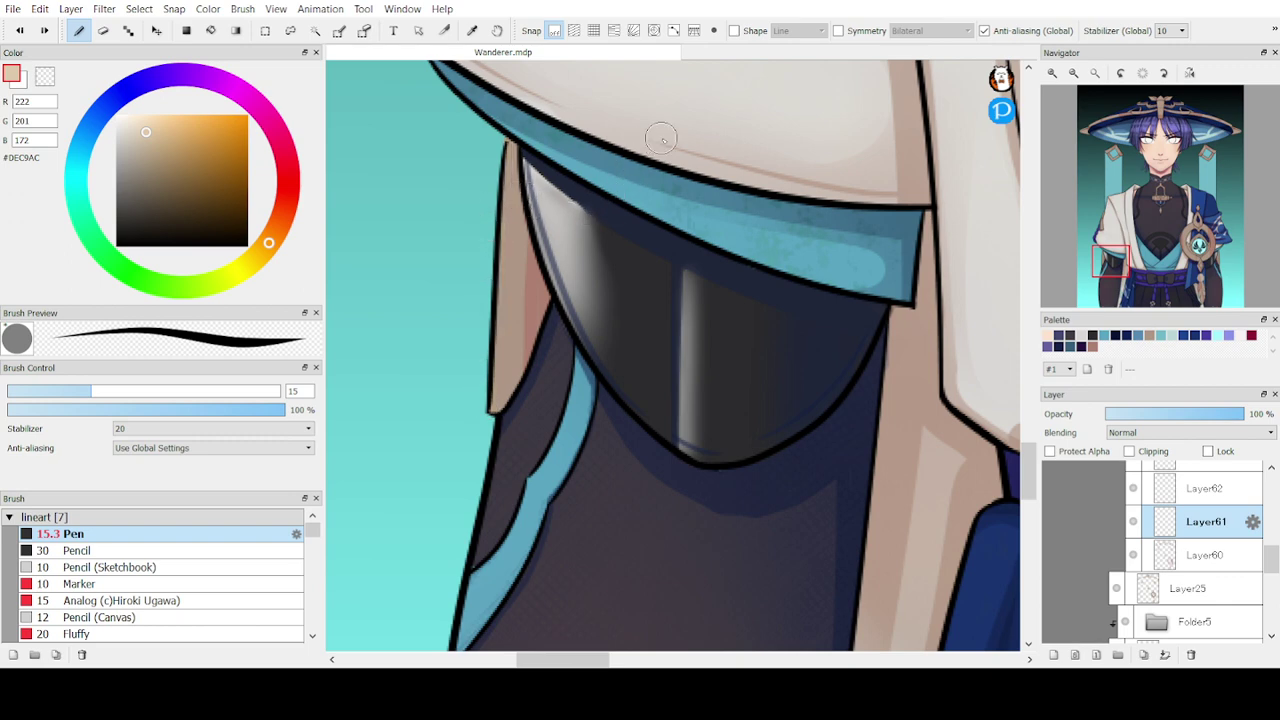
- Soften the reddish tan shading on the strip beside the dark arm on Layer60, using the Blur brush at size 21
click(100, 517)
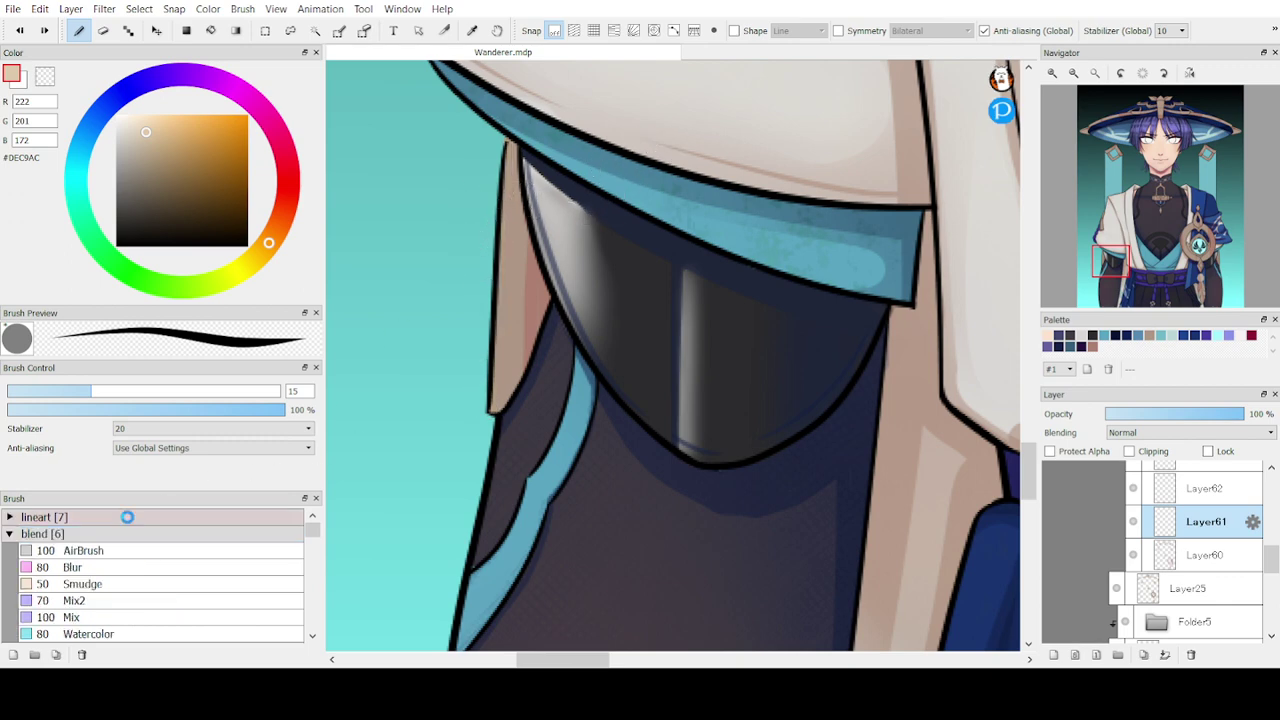
click(74, 567)
drag(233, 390, 186, 383)
drag(513, 227, 513, 349)
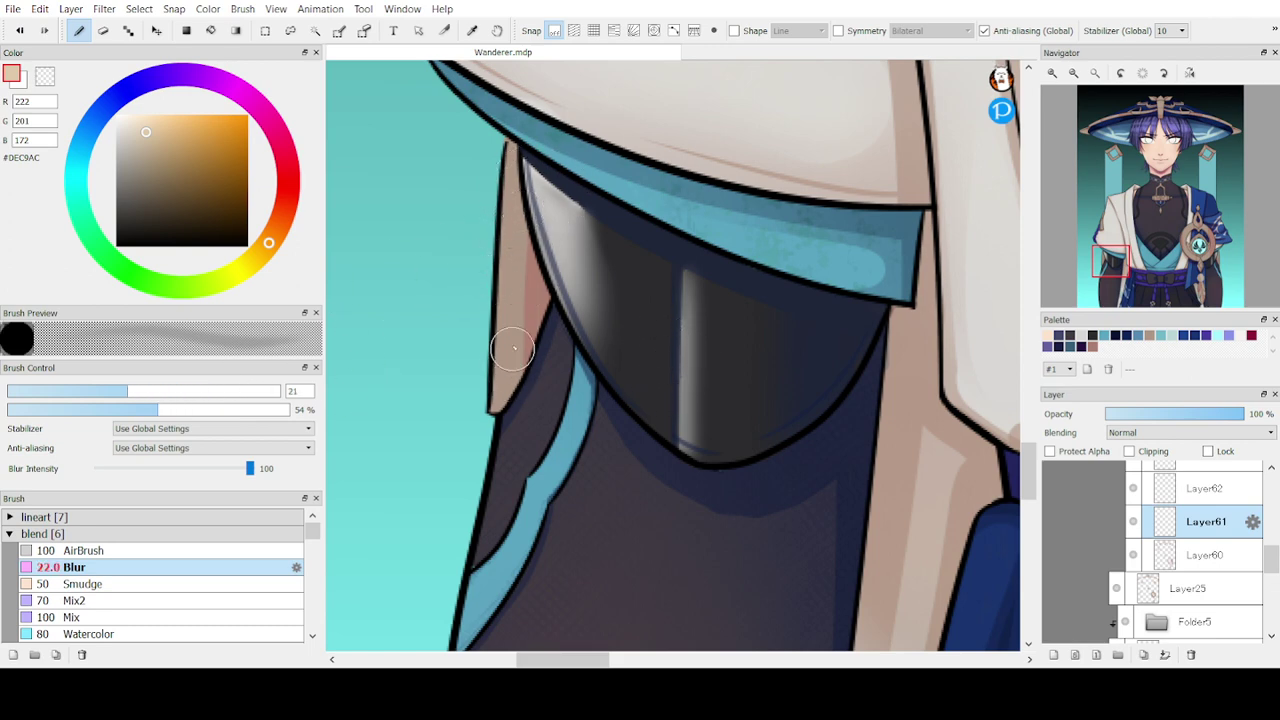
drag(523, 193, 527, 347)
click(1160, 555)
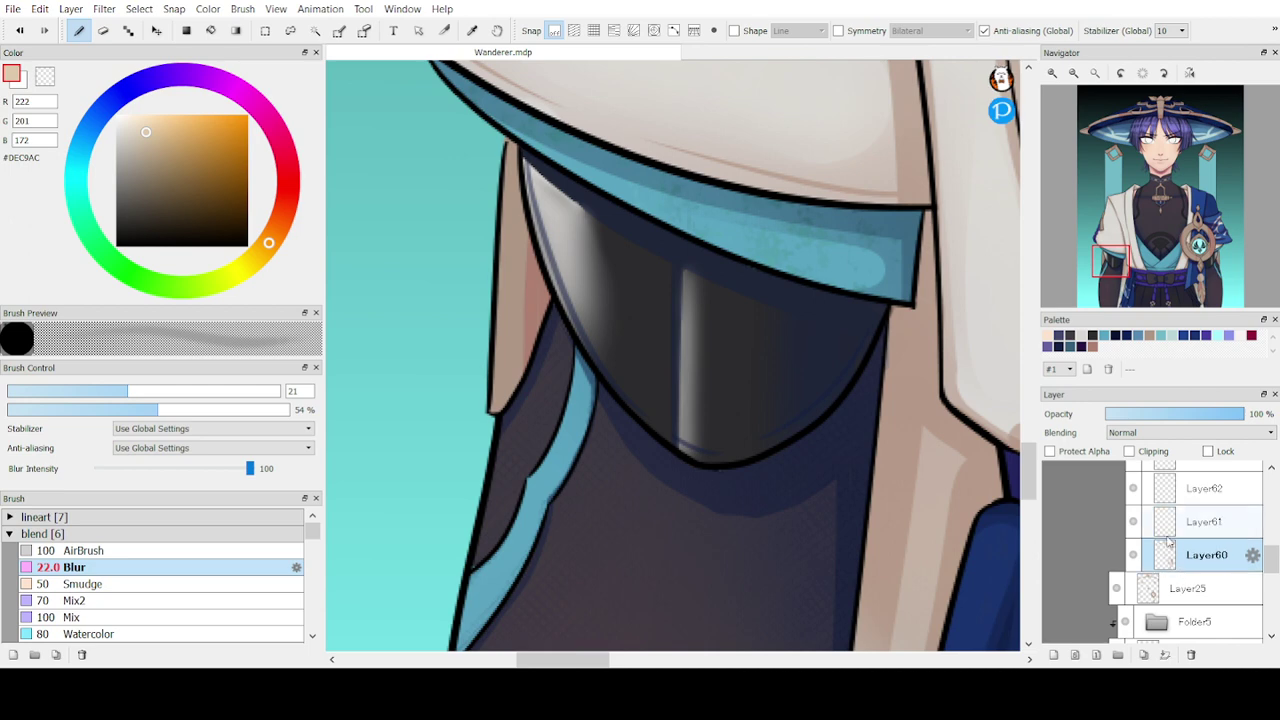
drag(512, 206, 514, 419)
- Blur the edges of the reddish tan shading on the hanging feather and the chest pendant
drag(1104, 280, 1193, 288)
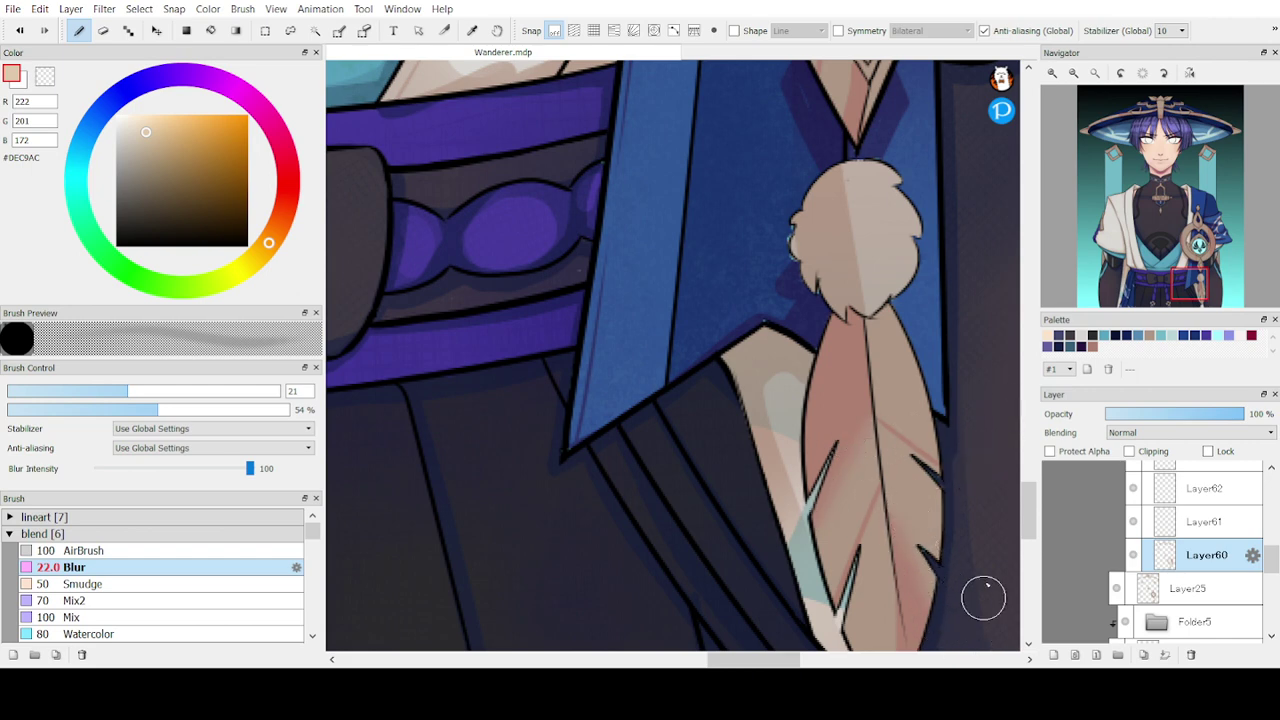
drag(1192, 292, 1161, 300)
drag(1150, 302, 1141, 175)
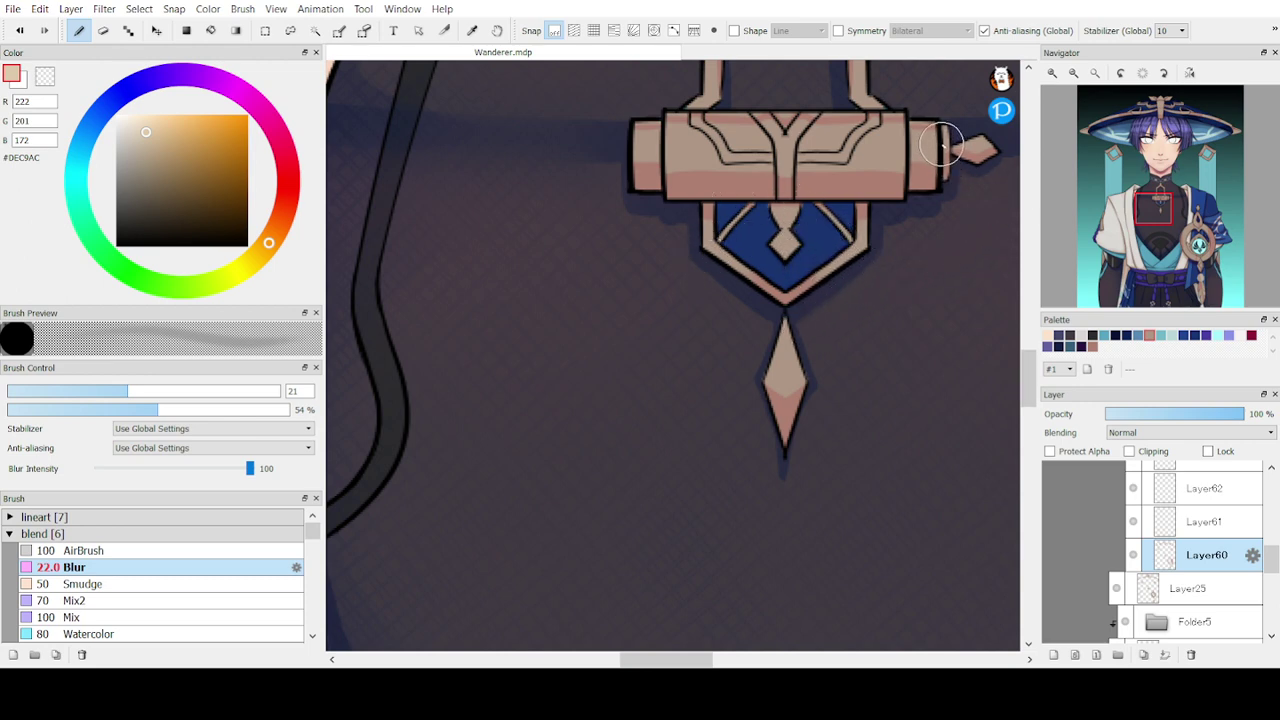
- Blur the shading edges on the diamond-shaped frame above the left ribbon and on the hat's left tip
mouse_move(1085, 197)
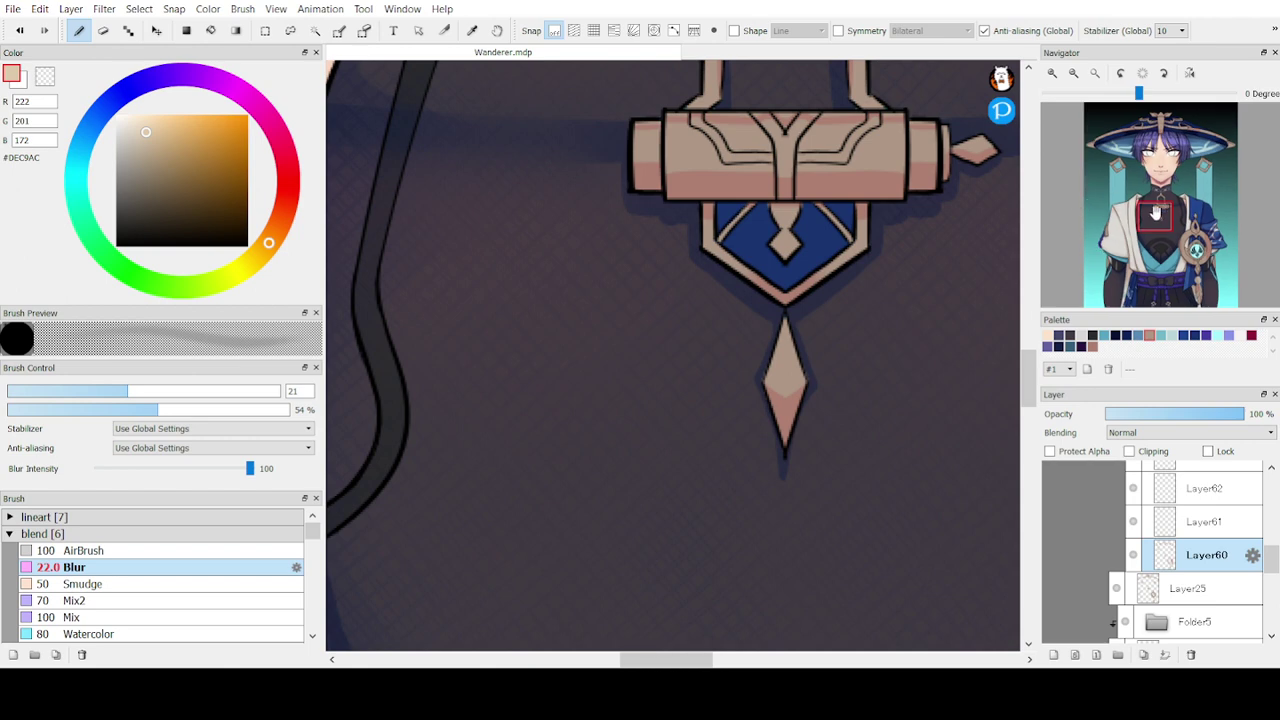
drag(1155, 213, 1117, 170)
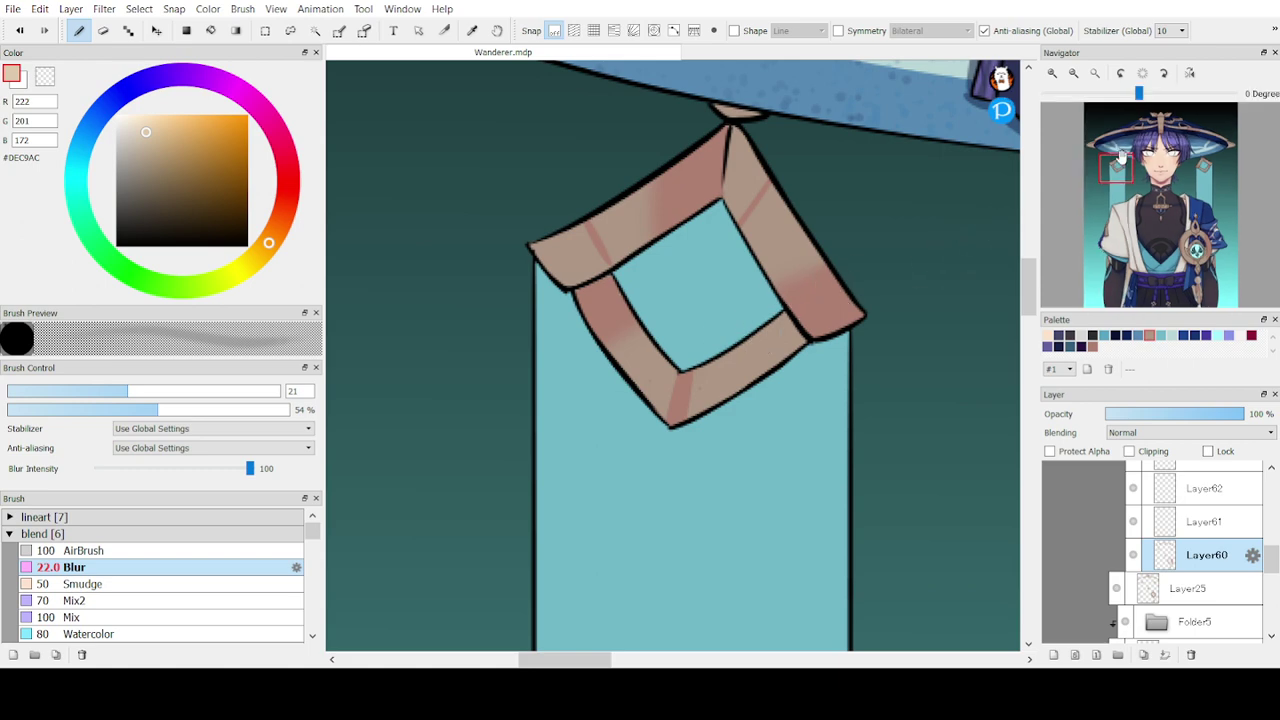
drag(1110, 160, 1094, 148)
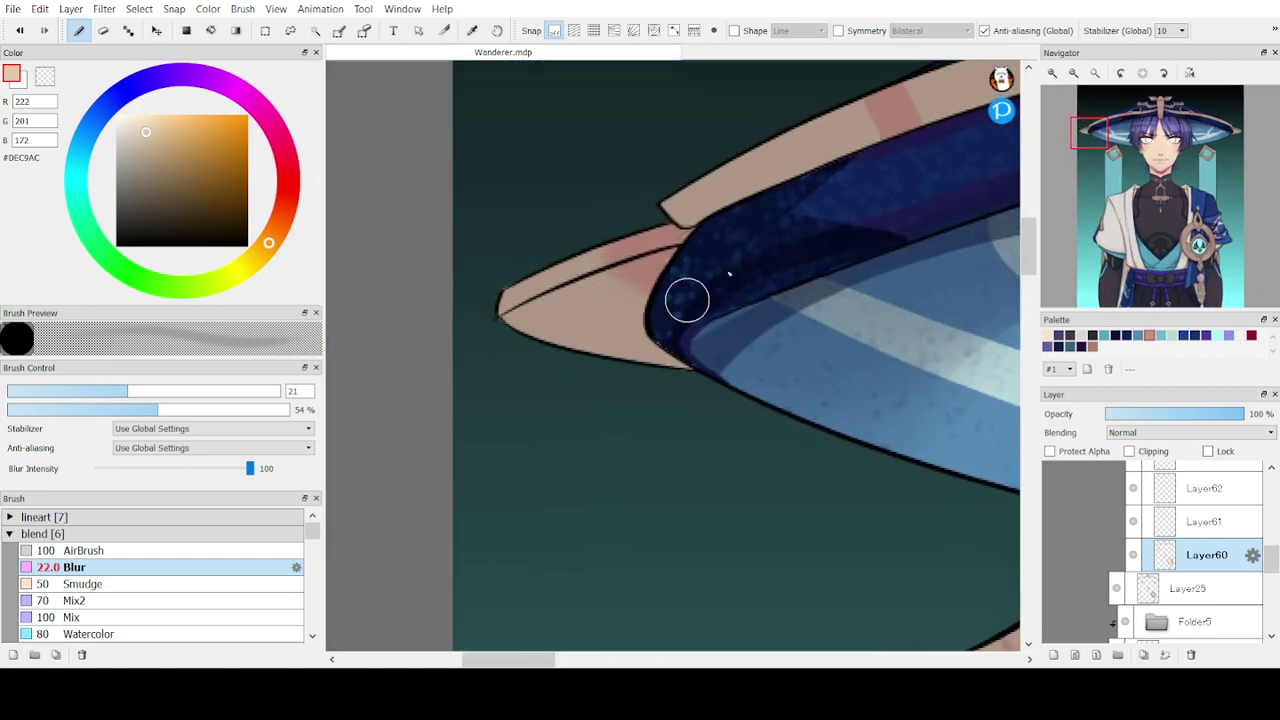
- Blur the shading edges along the hat's left brim band and at the lower end of its vertical centre plate
mouse_move(1105, 140)
mouse_down()
mouse_move(1118, 126)
mouse_move(1121, 137)
mouse_up()
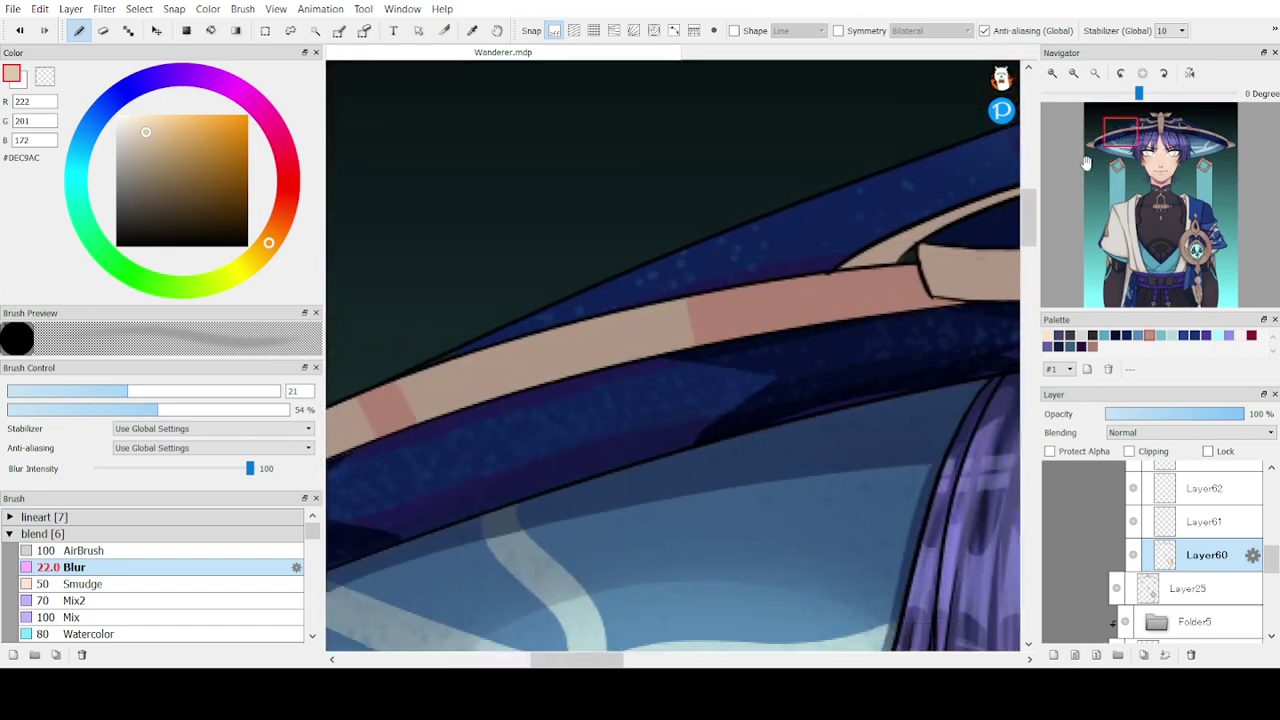
drag(668, 274, 703, 376)
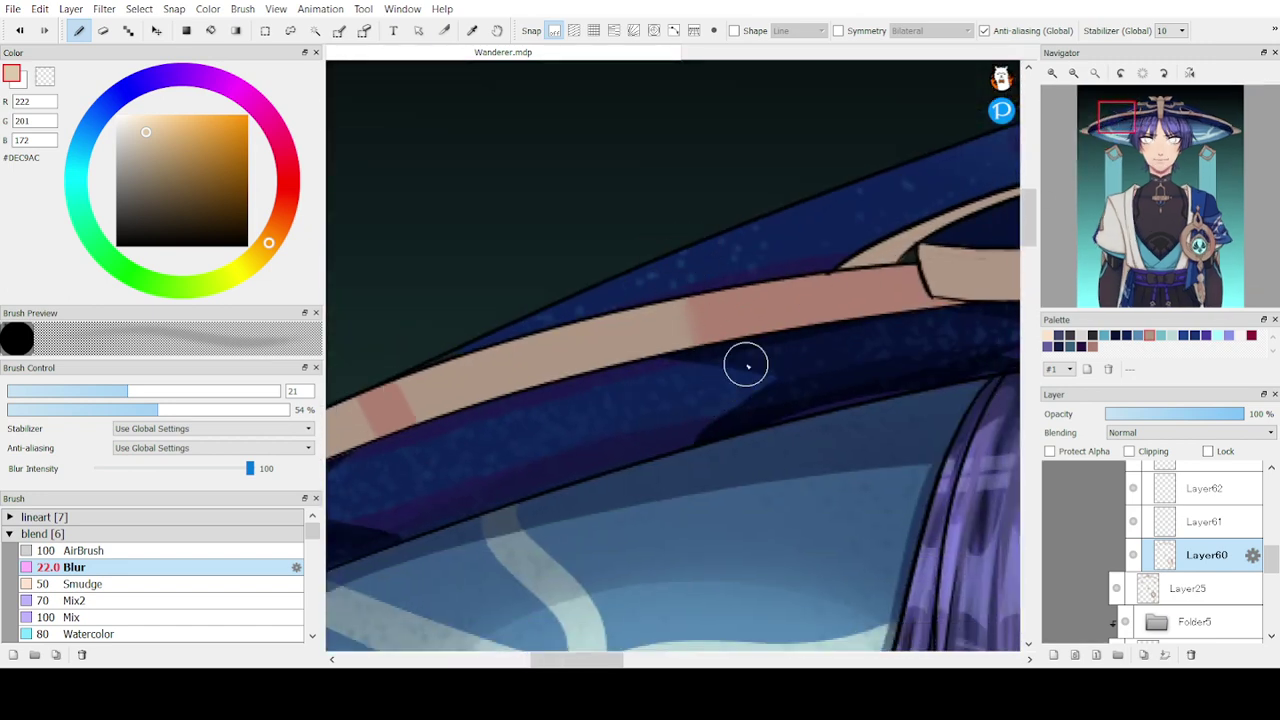
drag(1122, 138, 1140, 130)
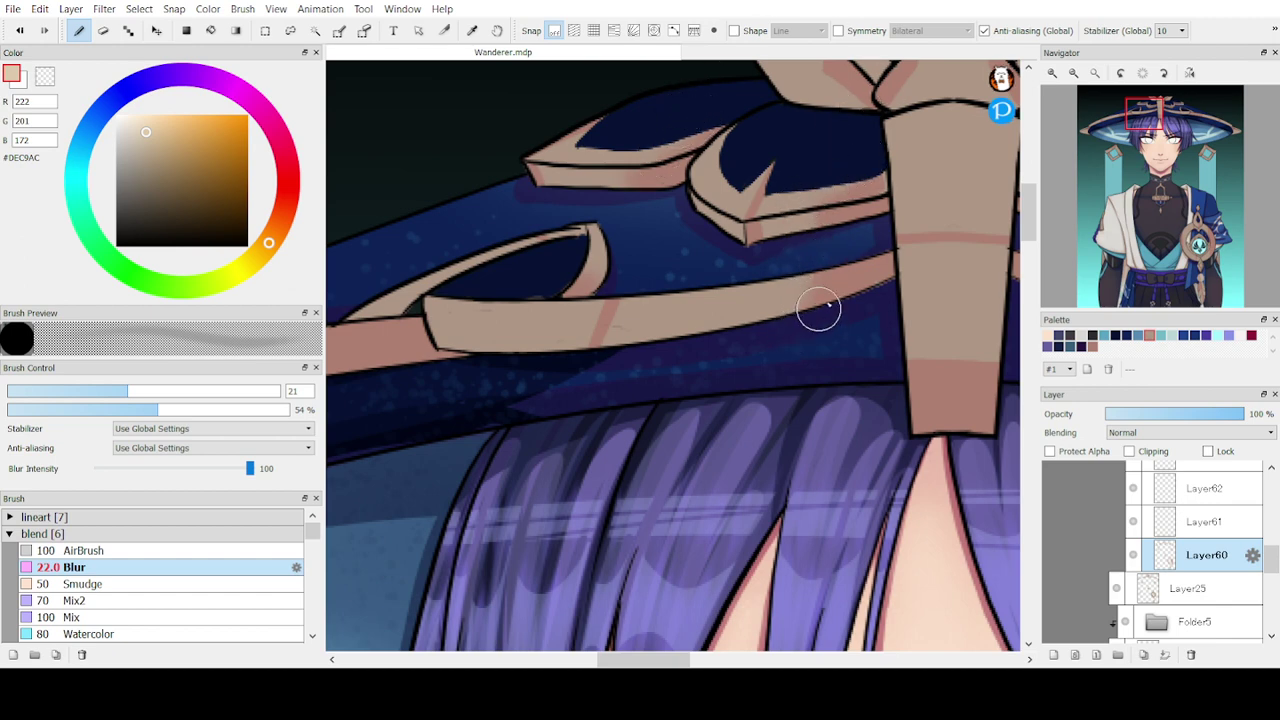
mouse_move(913, 365)
mouse_down()
mouse_move(869, 365)
mouse_move(991, 357)
mouse_move(871, 361)
mouse_up()
- Blur the reddish tan shading edges on the hat's central crest, right leaf ornaments and right brim band on Layer60
drag(1140, 128, 1157, 119)
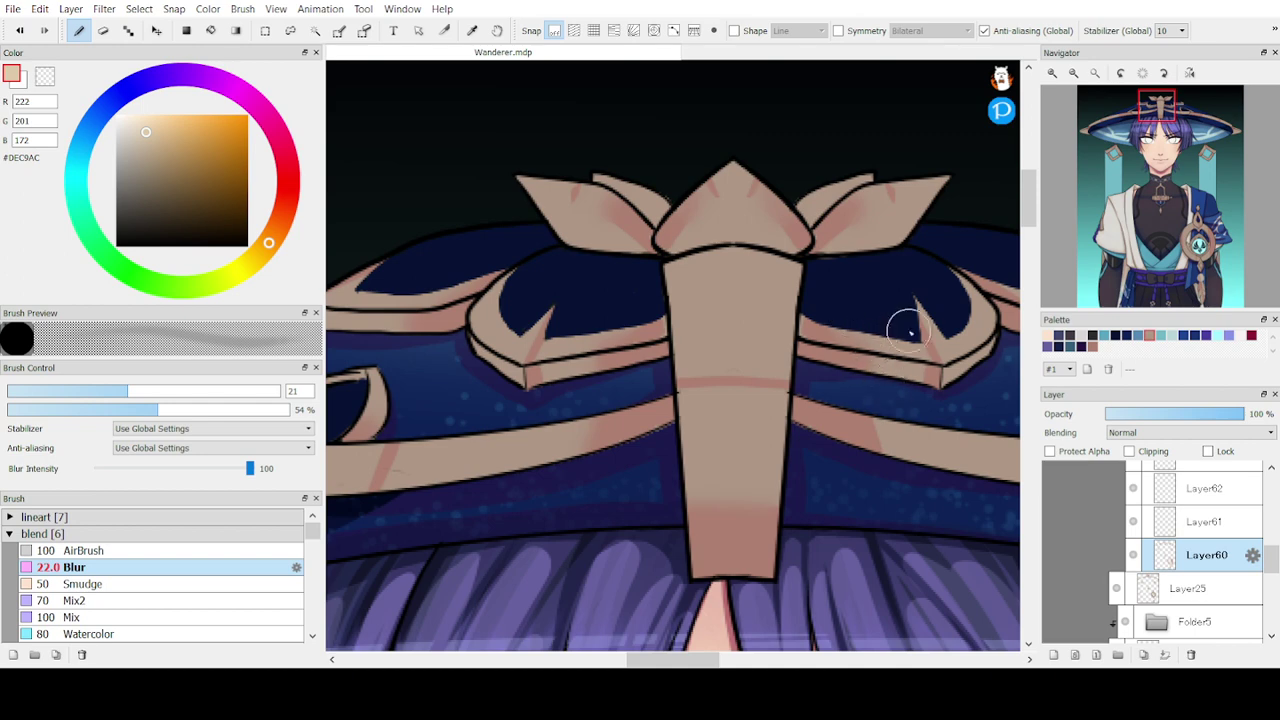
mouse_move(1128, 234)
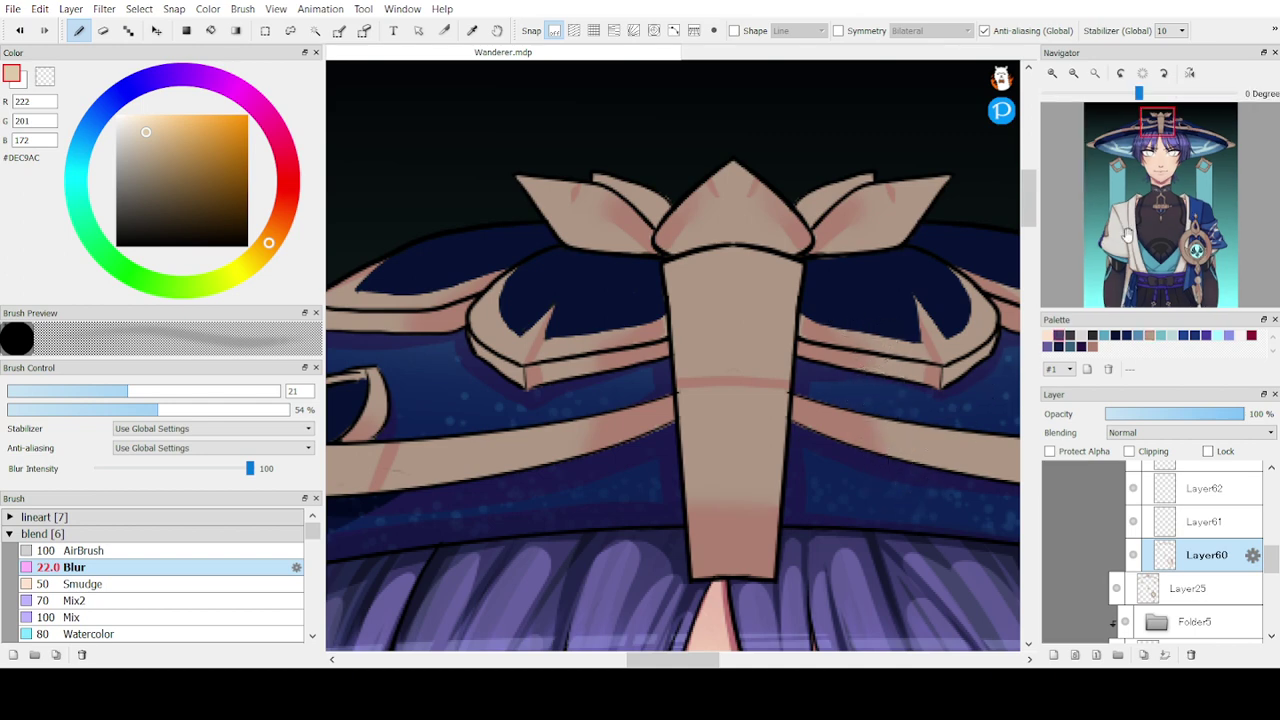
drag(1158, 122, 1178, 119)
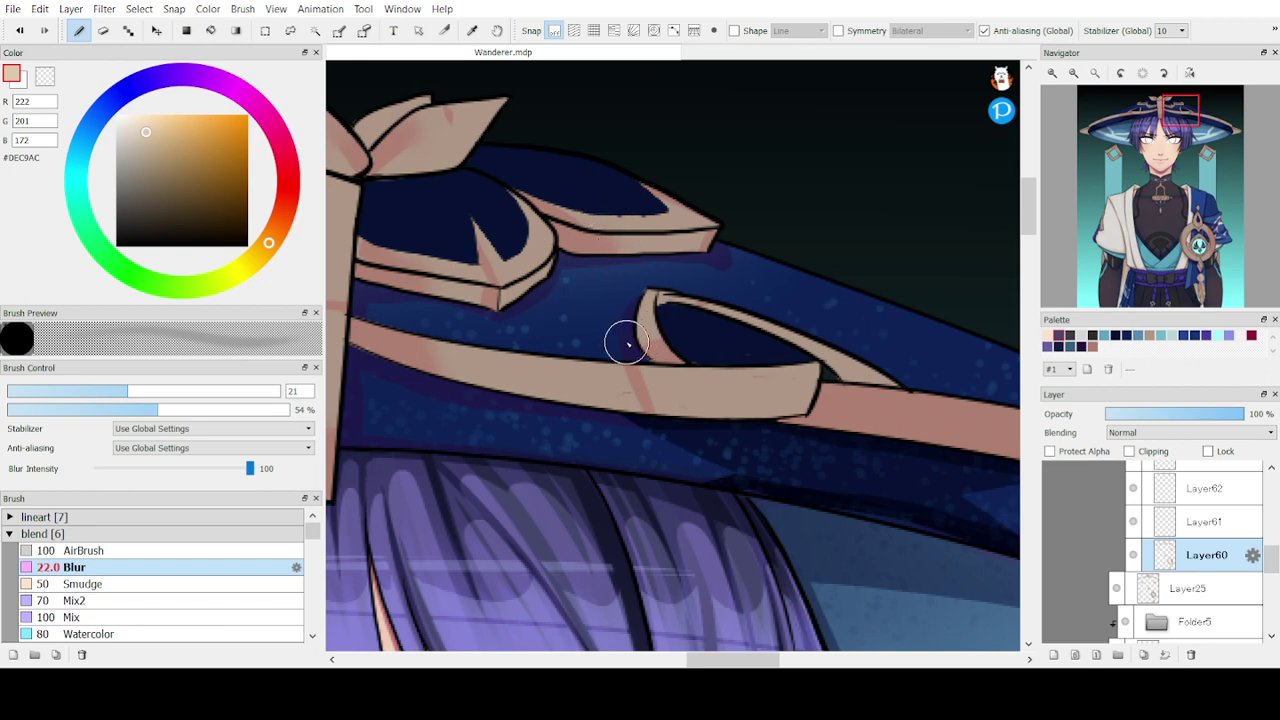
mouse_move(1187, 140)
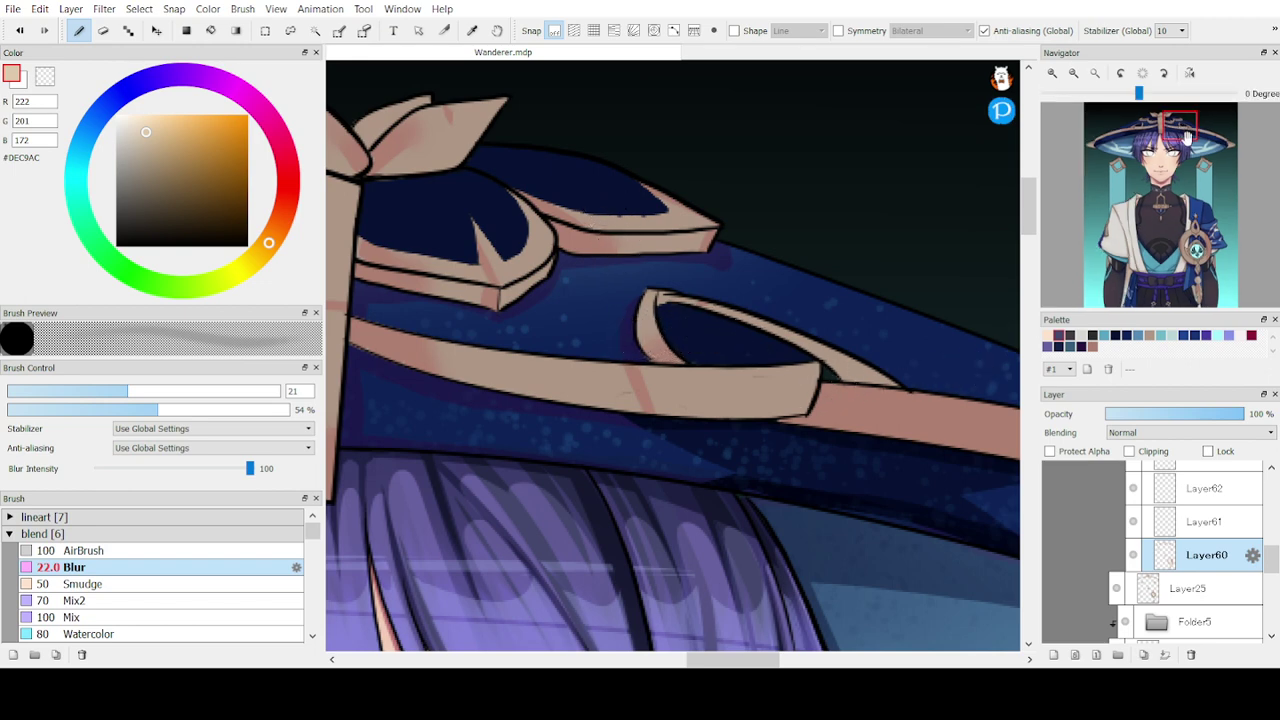
drag(1187, 140, 1210, 144)
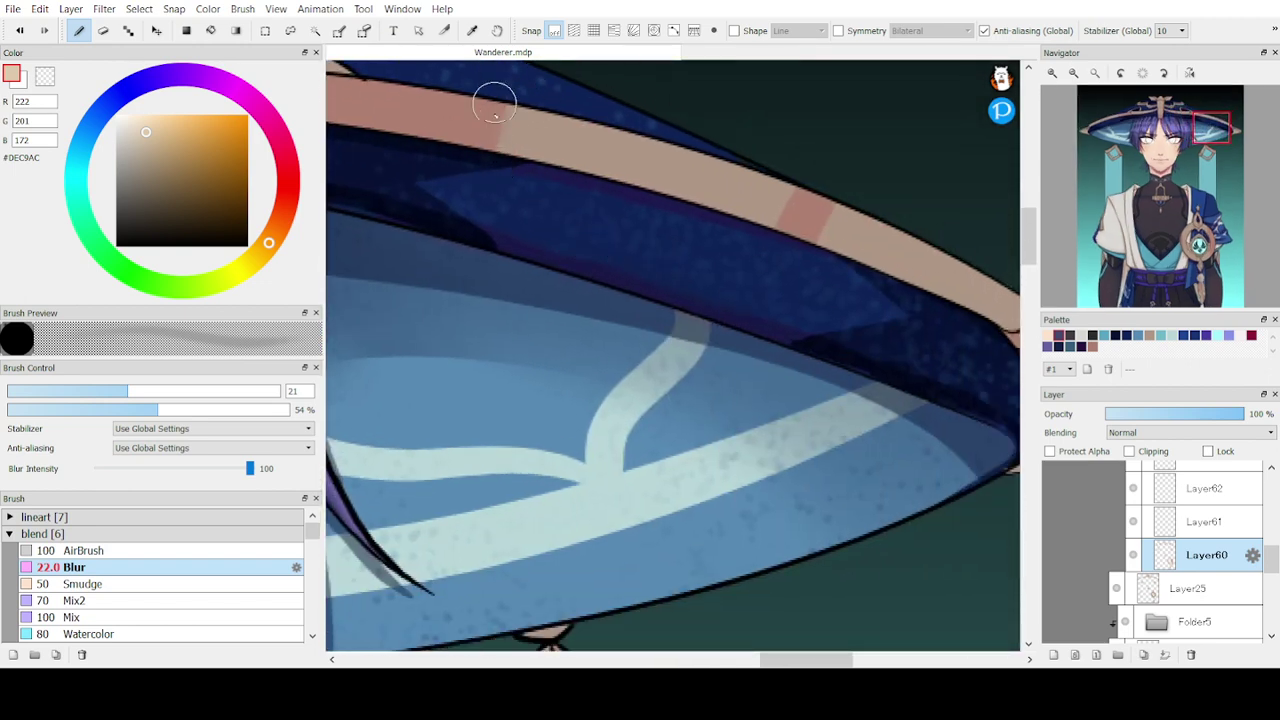
mouse_move(1212, 142)
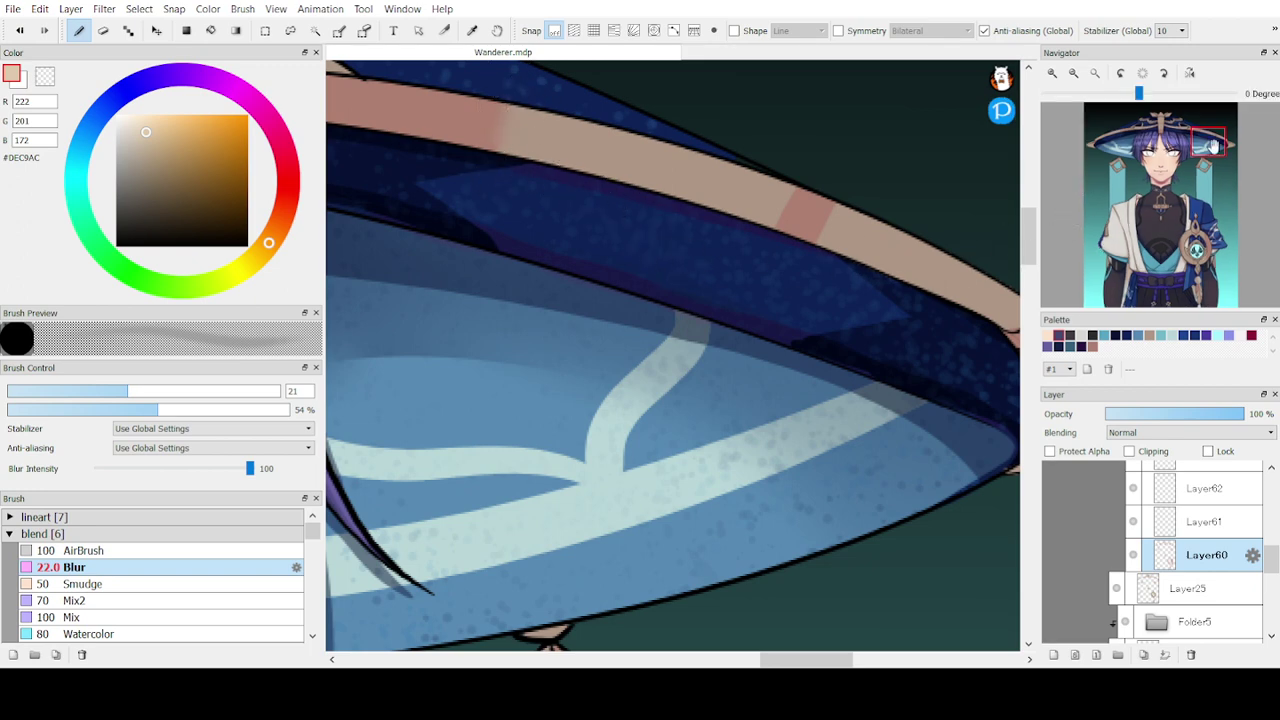
- Blur the shading edges on the diamond-shaped frame above the right ribbon and on the medallion's teardrop-shaped loop
drag(1212, 142, 1199, 174)
drag(823, 86, 825, 123)
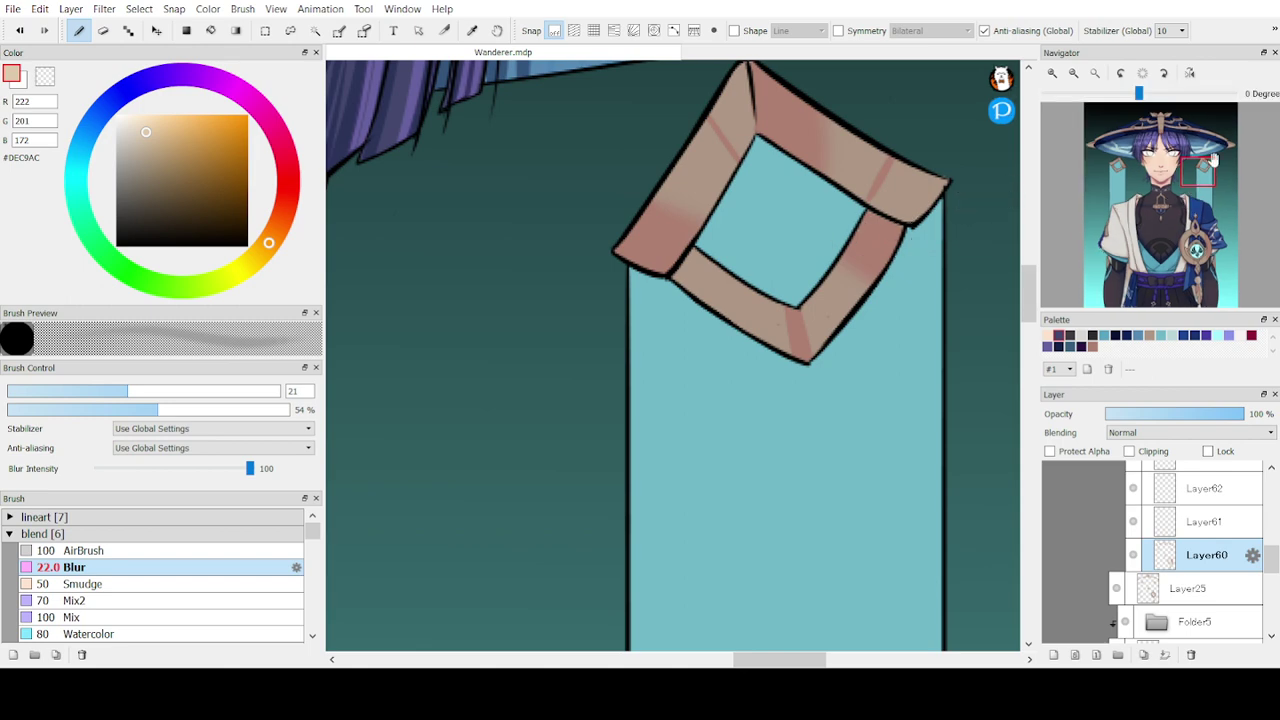
drag(1212, 159, 1190, 227)
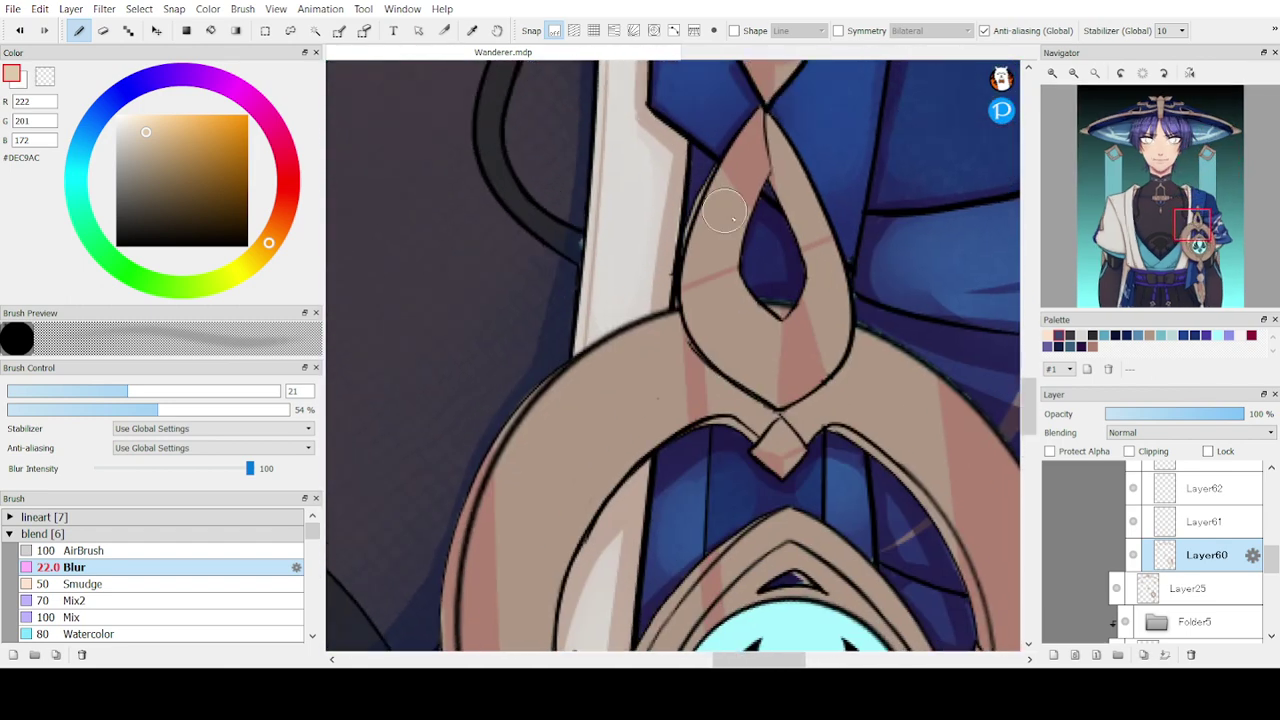
drag(709, 152, 738, 196)
- Blur the shading edges around the large medallion ring and on the diamond pendant hanging below it
drag(1190, 227, 1199, 256)
mouse_move(906, 245)
mouse_down()
mouse_move(892, 132)
mouse_move(919, 232)
mouse_move(896, 126)
mouse_move(938, 528)
mouse_up()
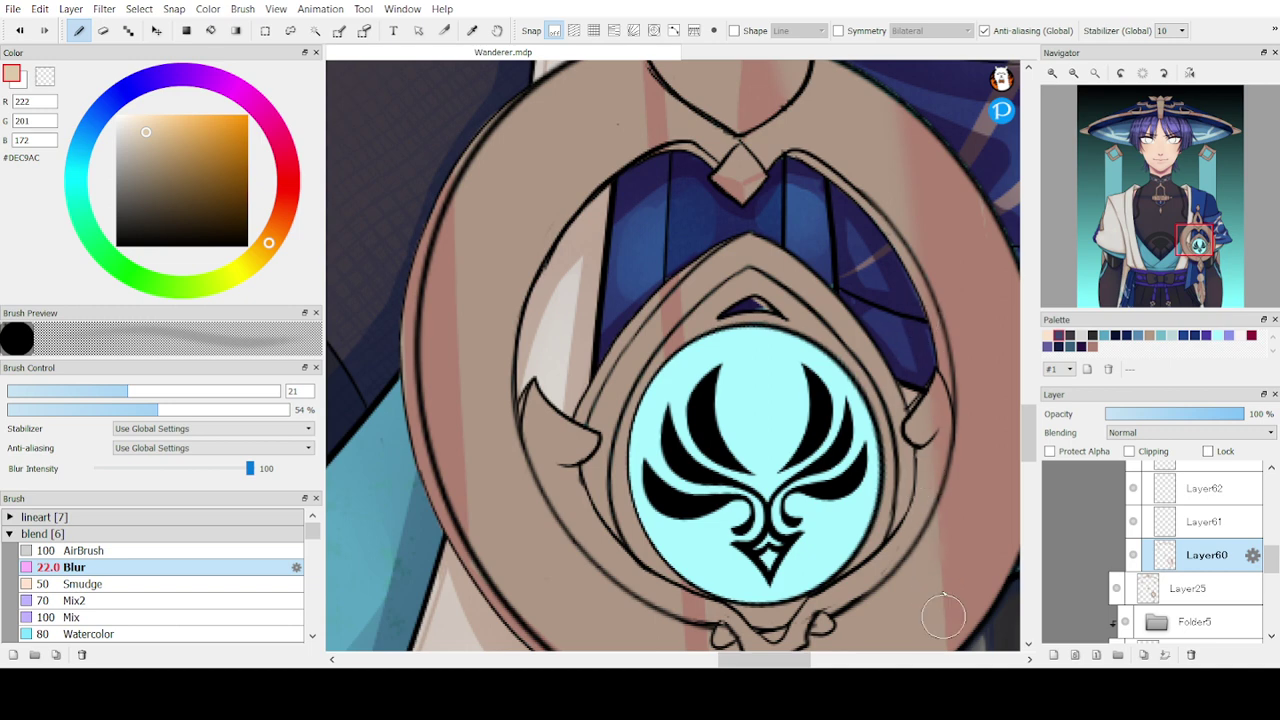
drag(943, 615, 940, 512)
mouse_move(1128, 240)
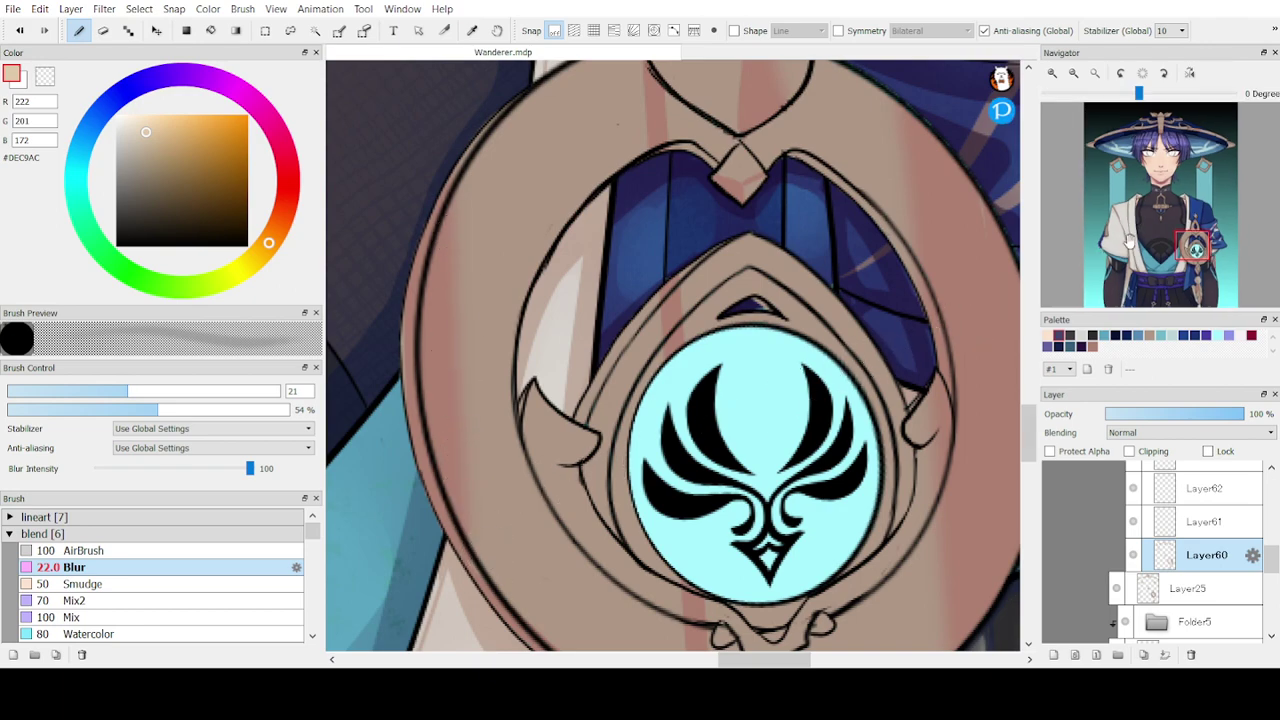
drag(1191, 251, 1192, 274)
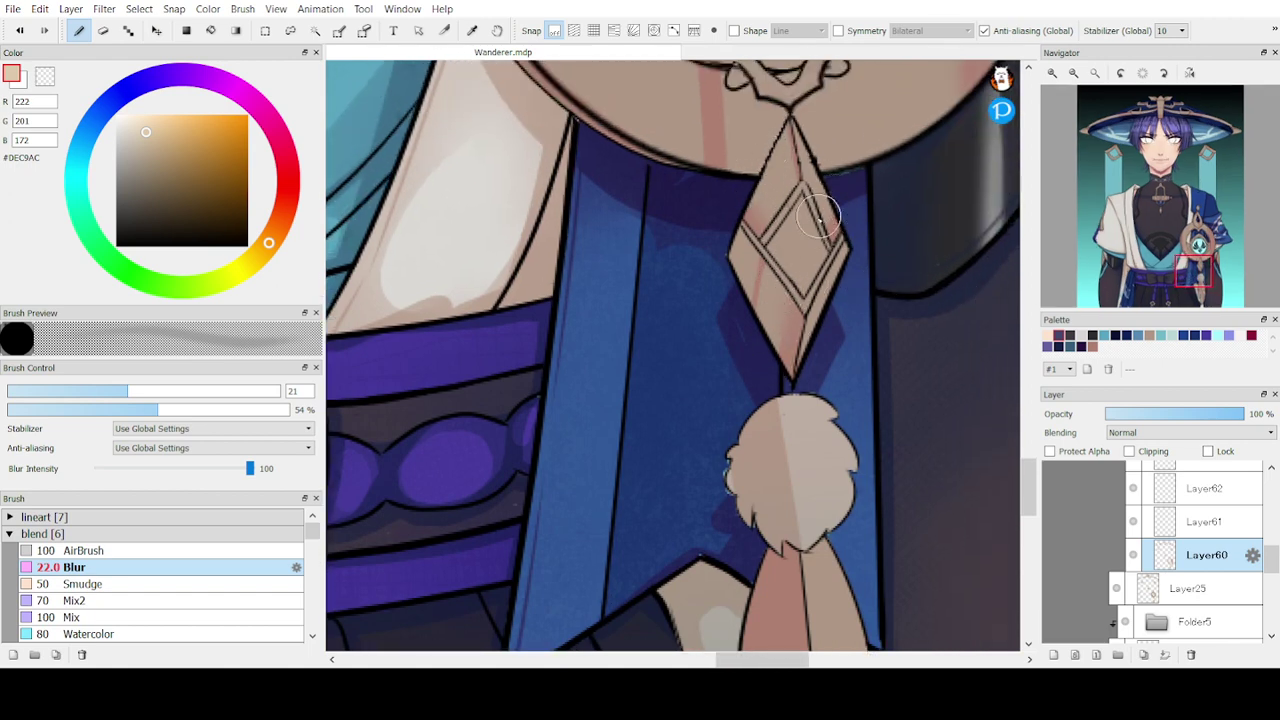
mouse_move(1193, 272)
- Make Layer61 active and set the brush colour to a light tan with RGB 219, 199, 170
drag(1193, 272, 1162, 155)
mouse_move(1200, 285)
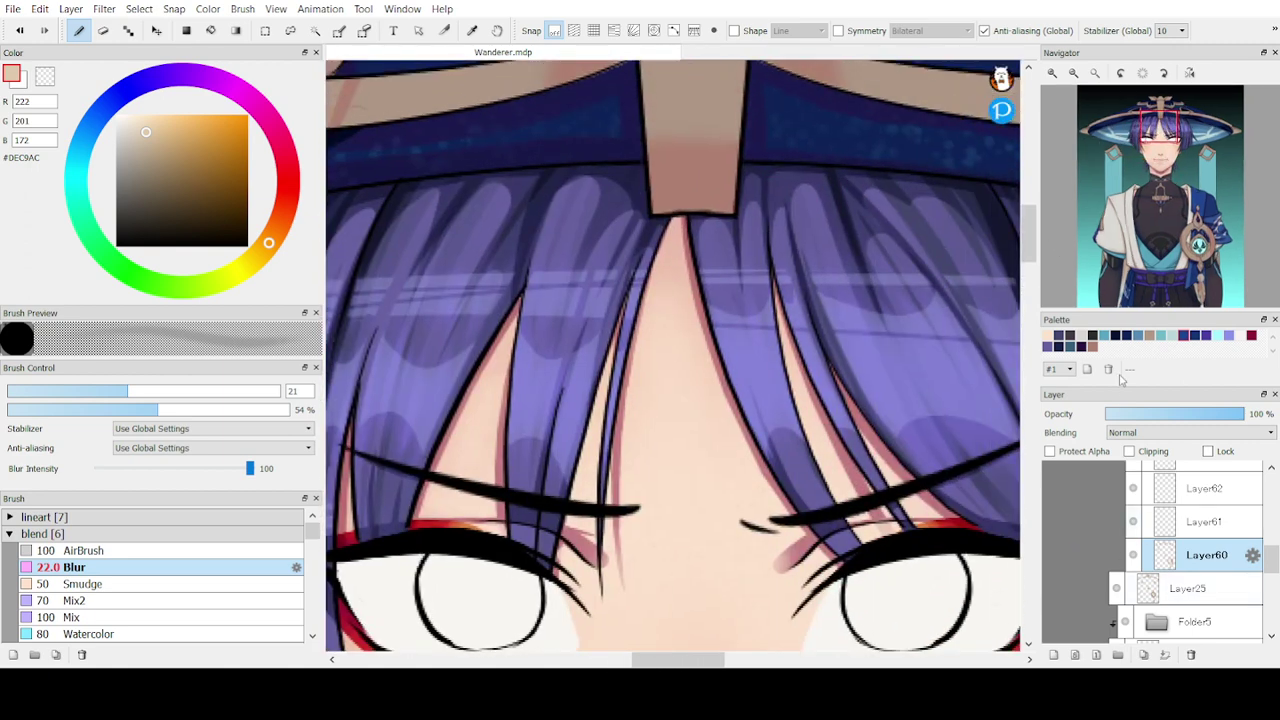
click(1150, 338)
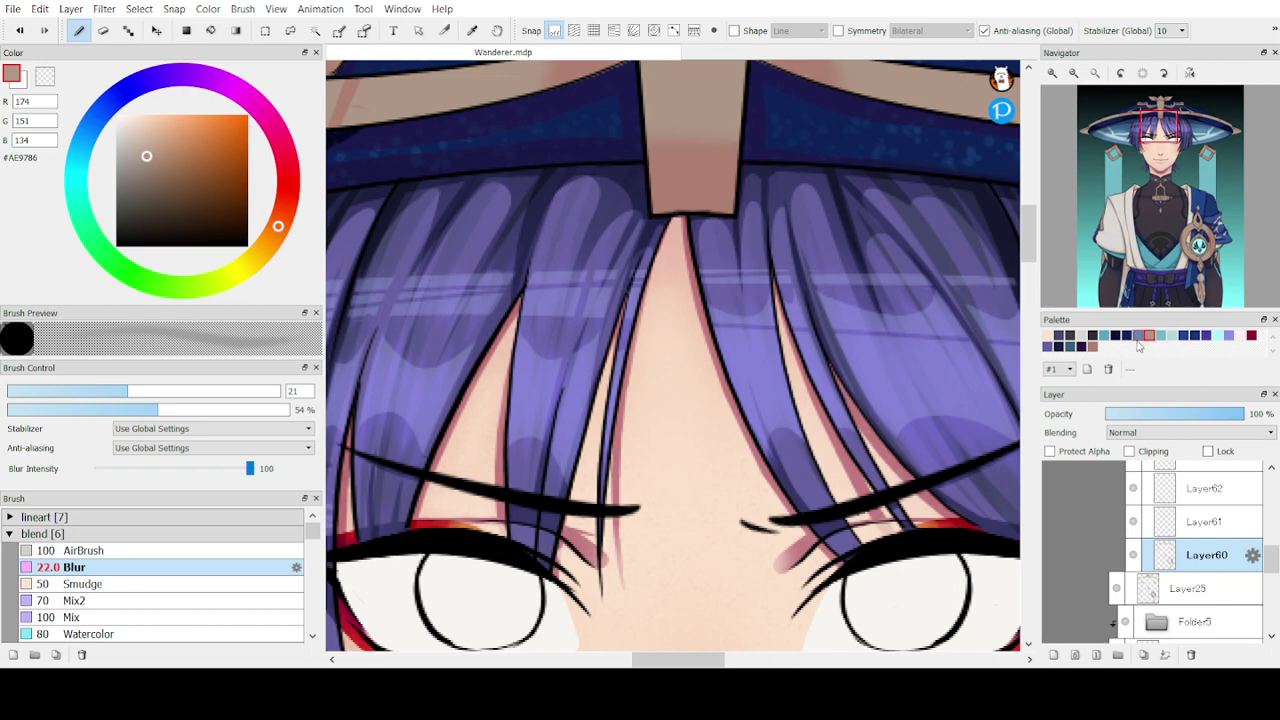
drag(1163, 150, 1106, 198)
click(1163, 519)
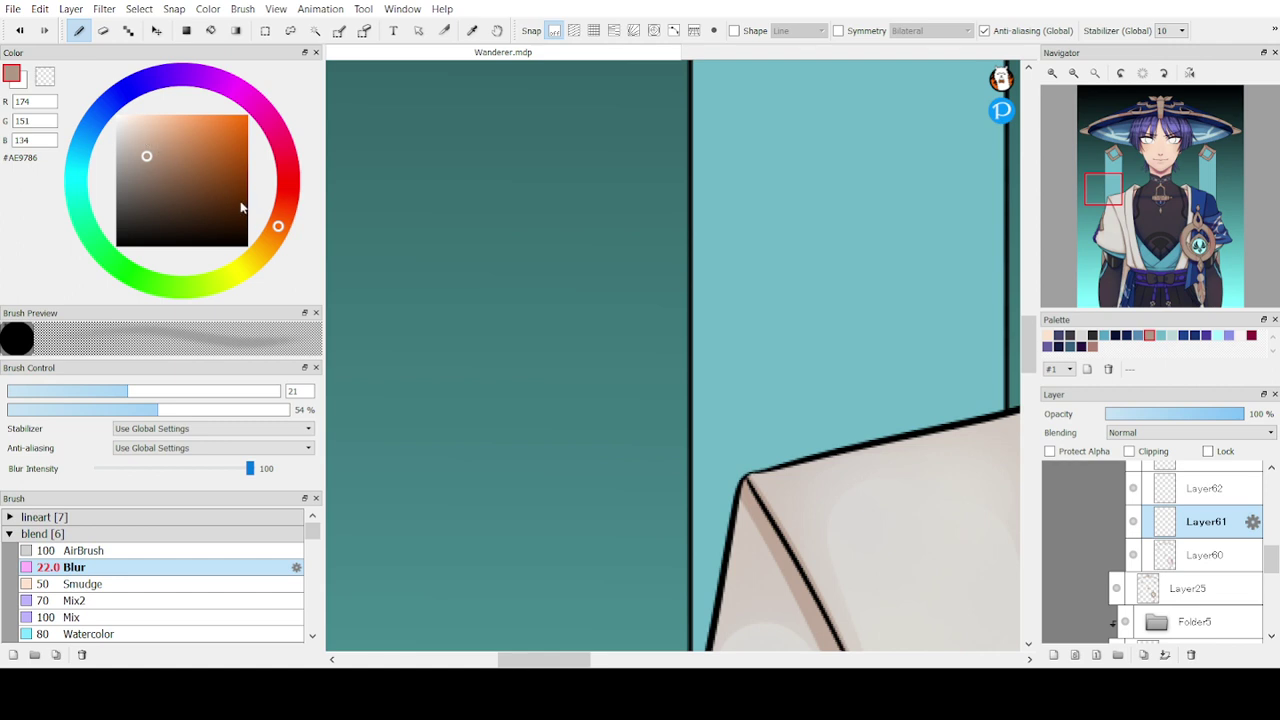
click(268, 246)
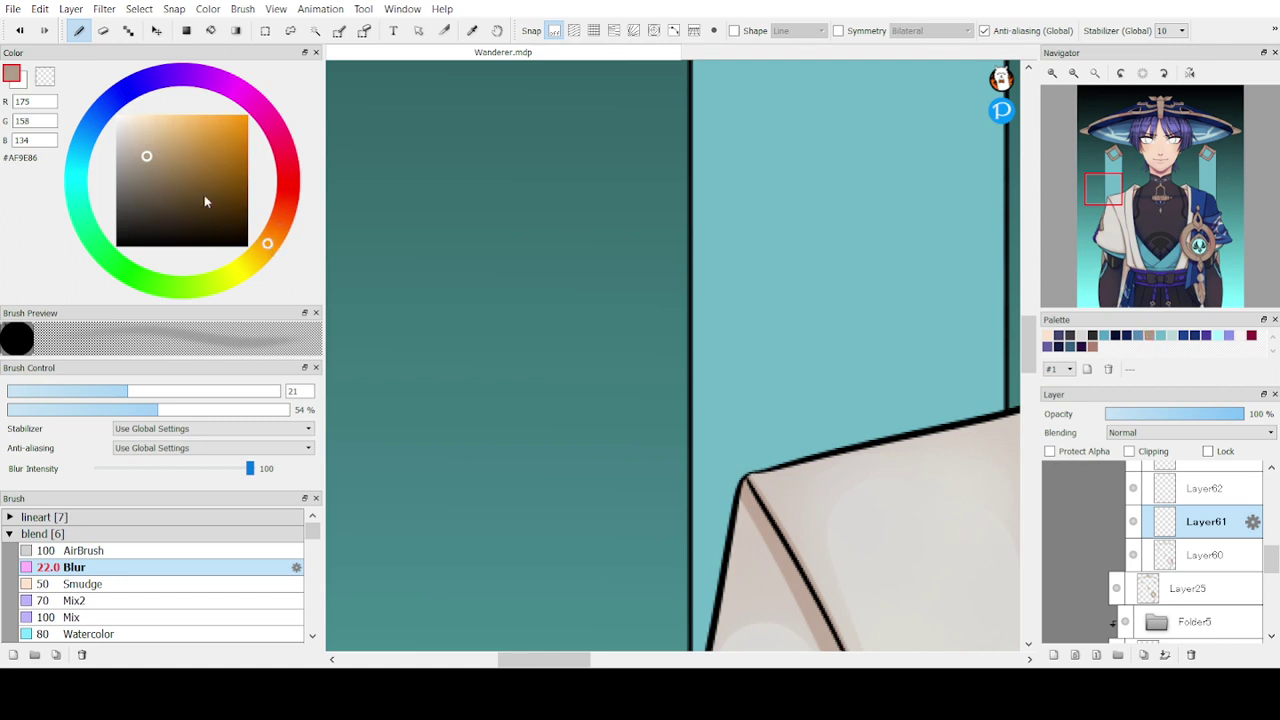
click(146, 133)
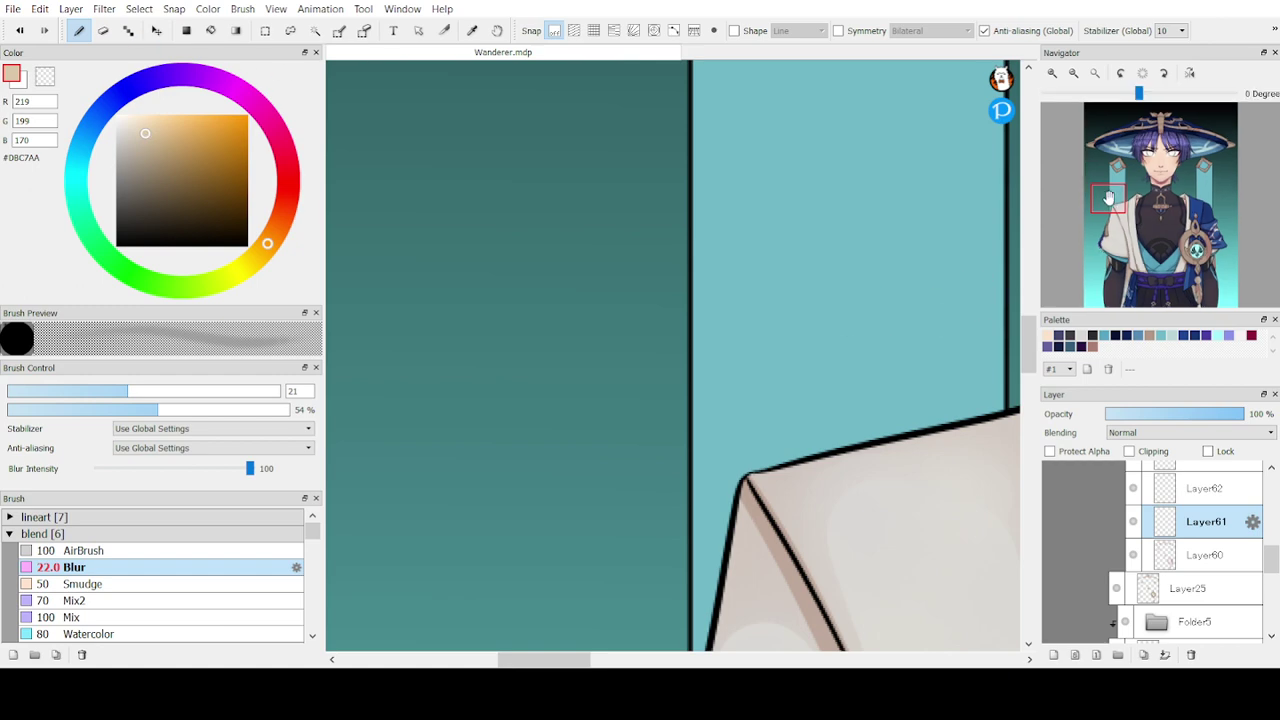
- Paint a light tan highlight along the outer edge of the strip beside the dark arm on Layer61, using the Pen at size 15
drag(1104, 190, 1105, 260)
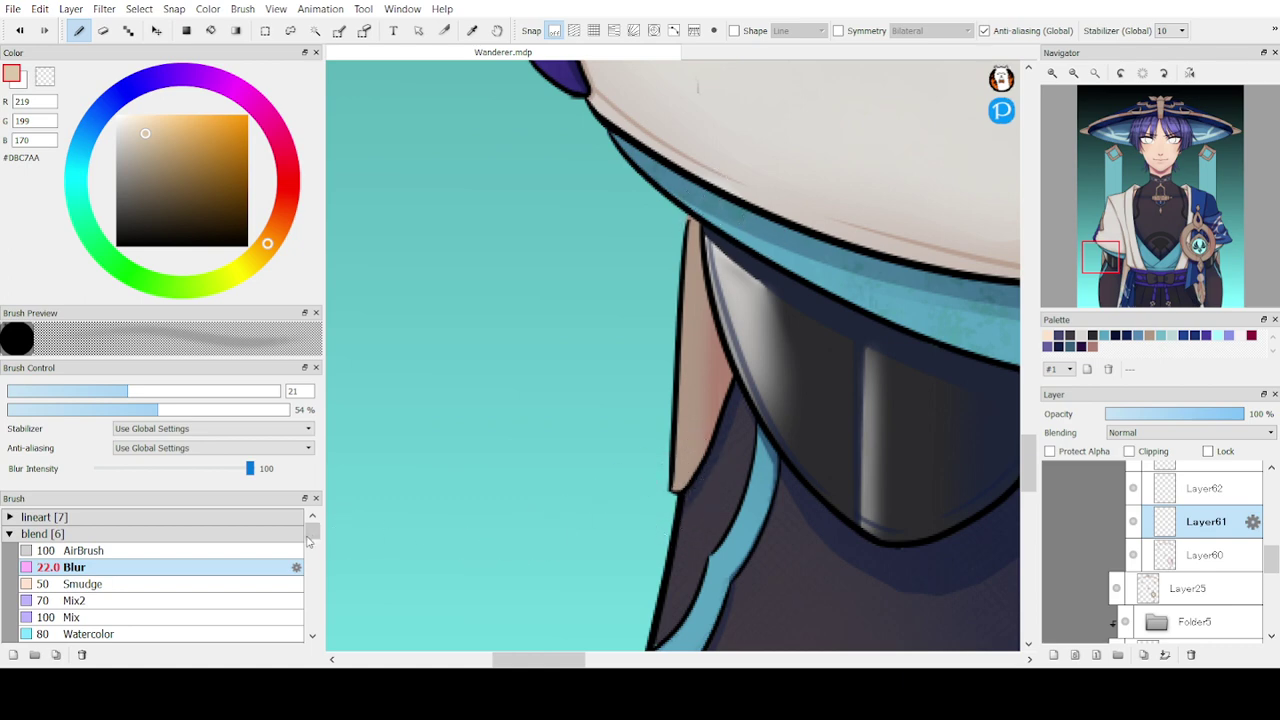
click(258, 517)
click(254, 534)
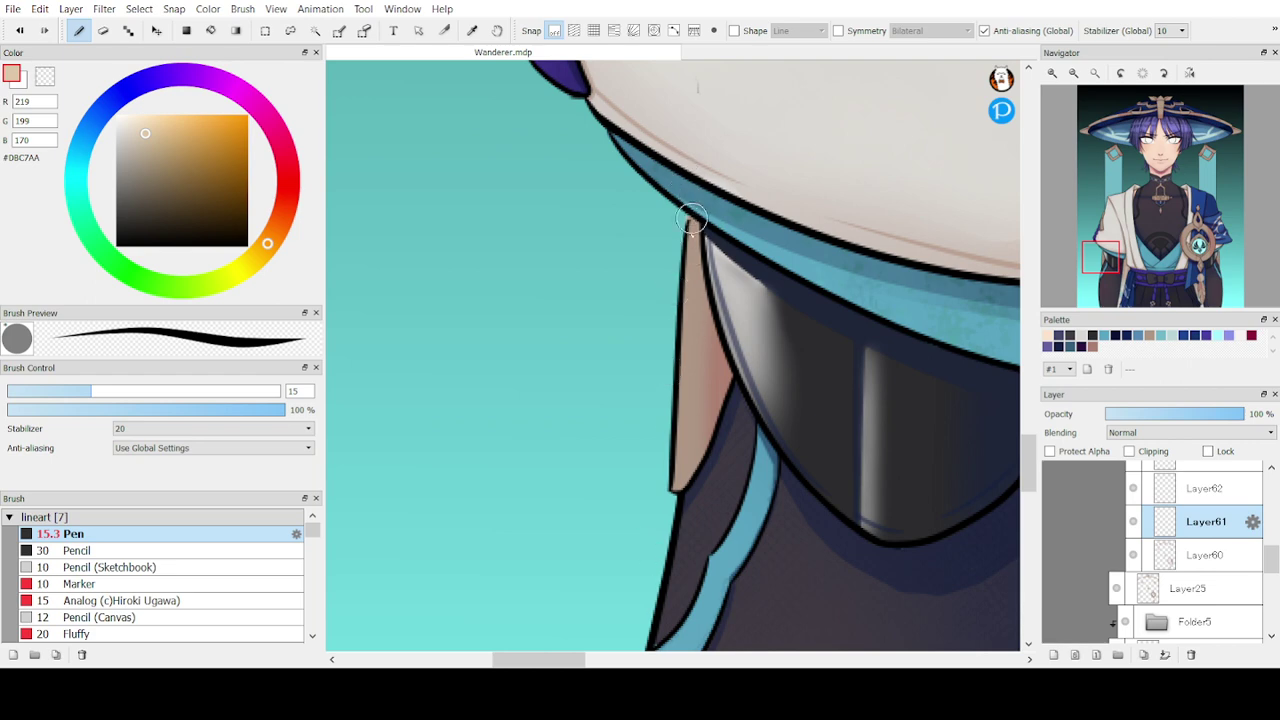
drag(692, 219, 670, 578)
key(ctrl+z)
drag(692, 218, 677, 543)
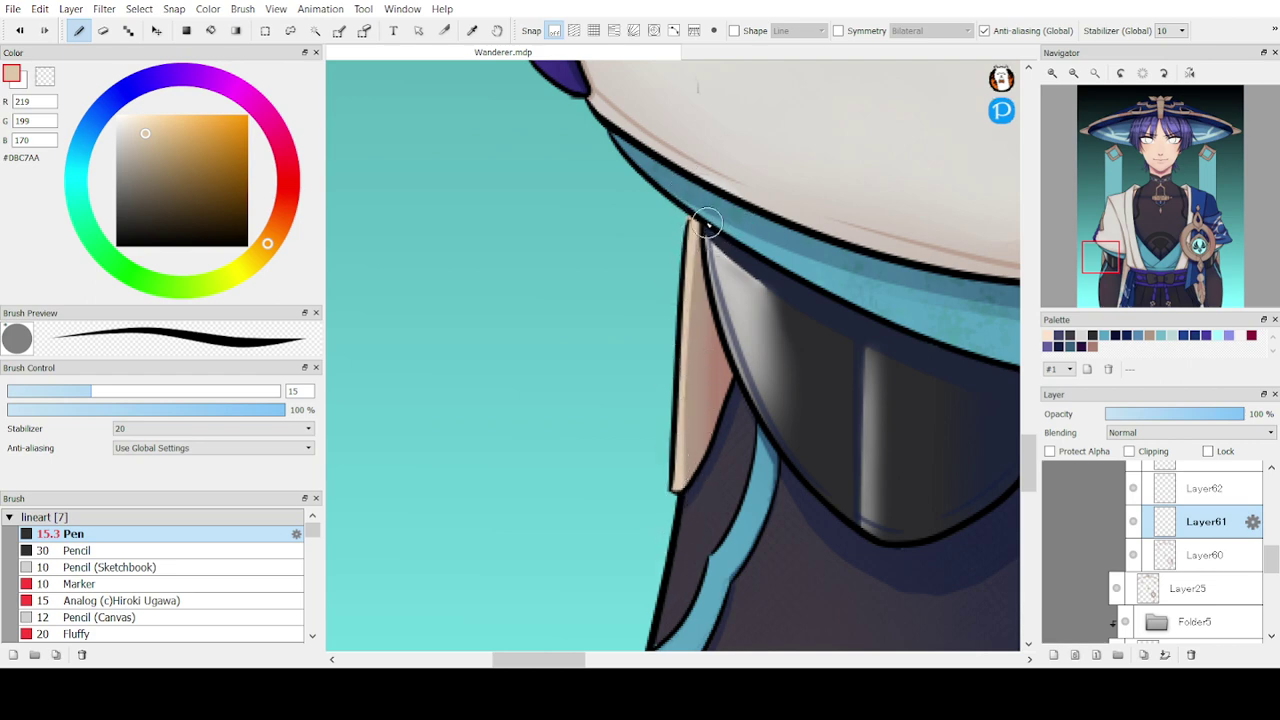
drag(695, 226, 660, 477)
drag(695, 222, 683, 490)
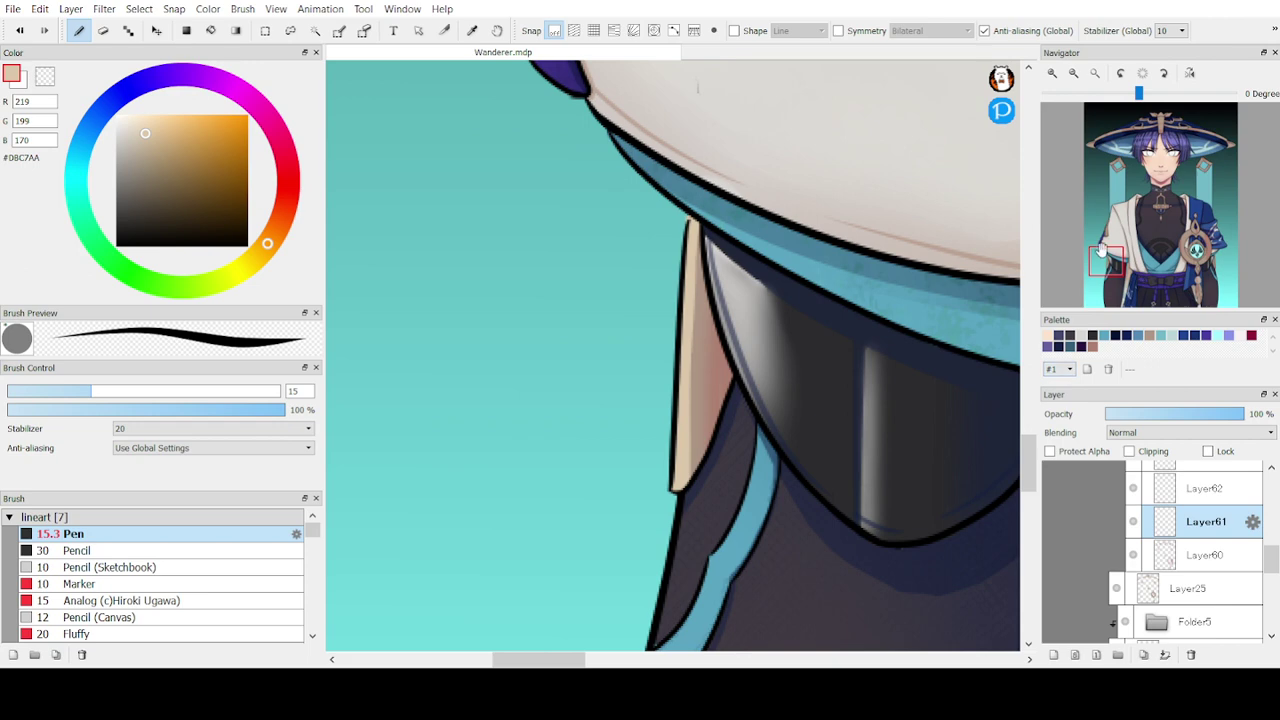
- Soften the reddish tan shading on the long ornament at the white sleeve's edge on Layer60, using the Blur brush at size 21
drag(1100, 250, 1100, 215)
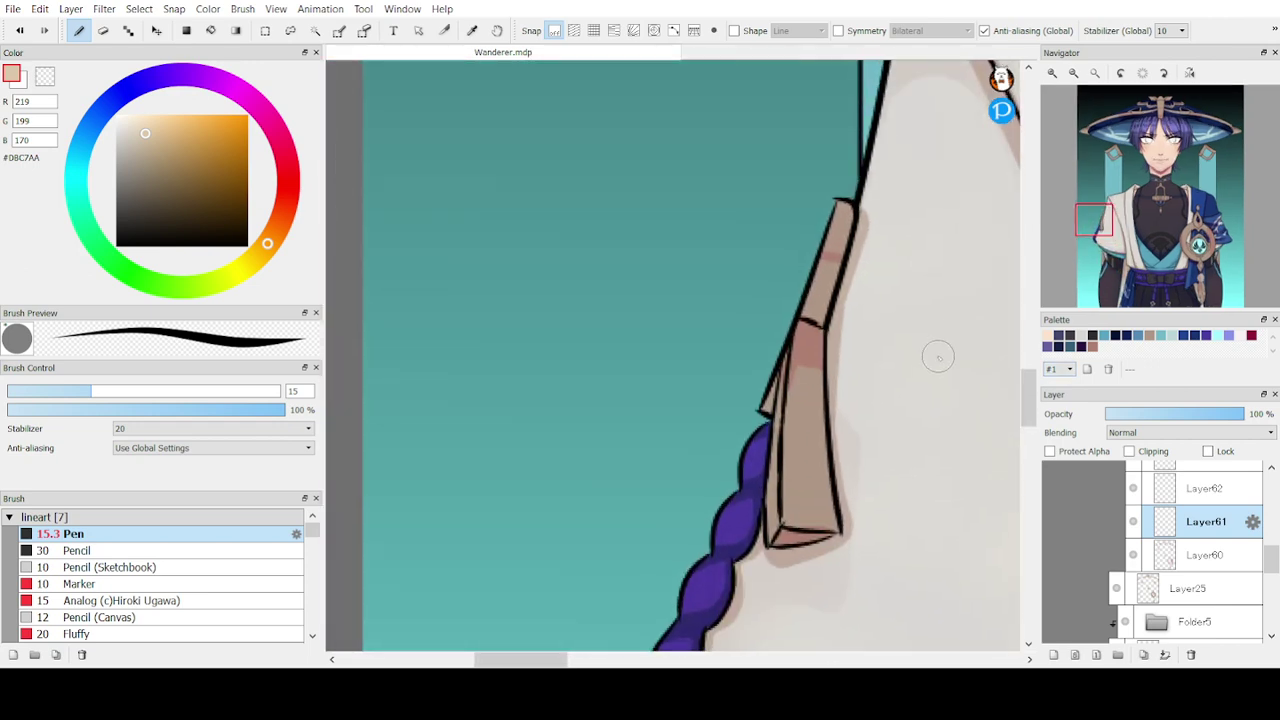
click(1164, 552)
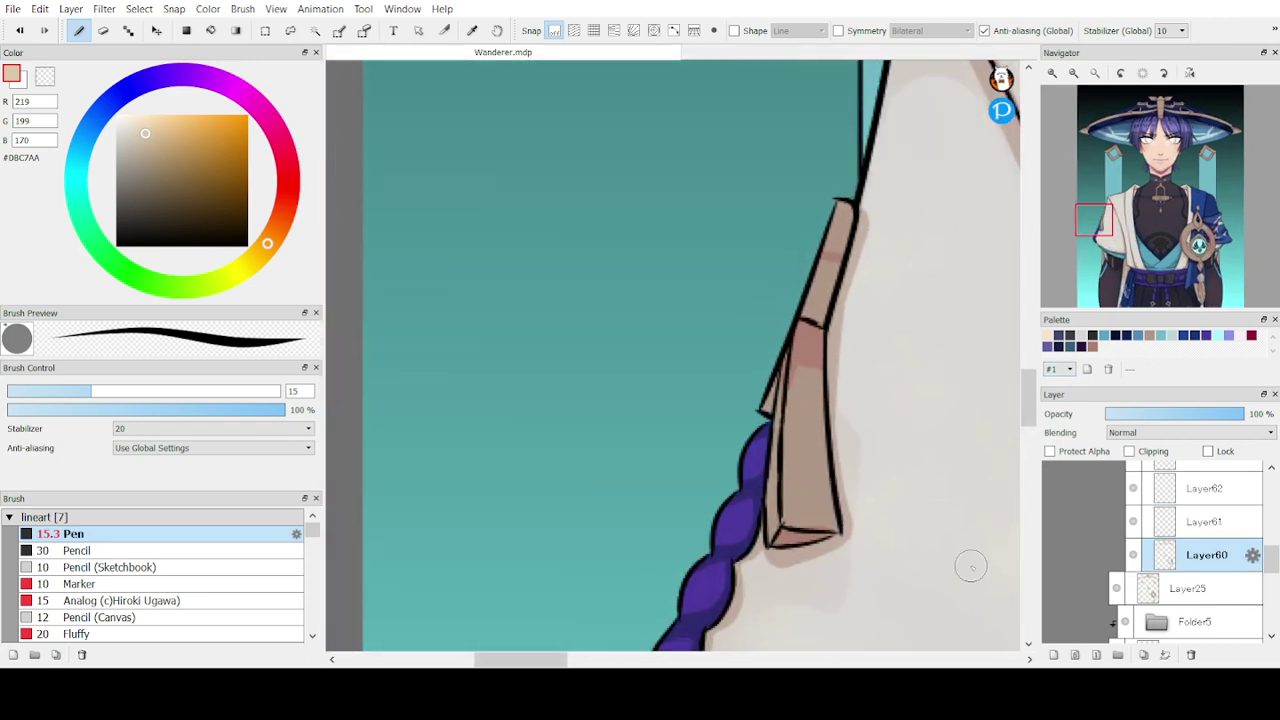
click(205, 518)
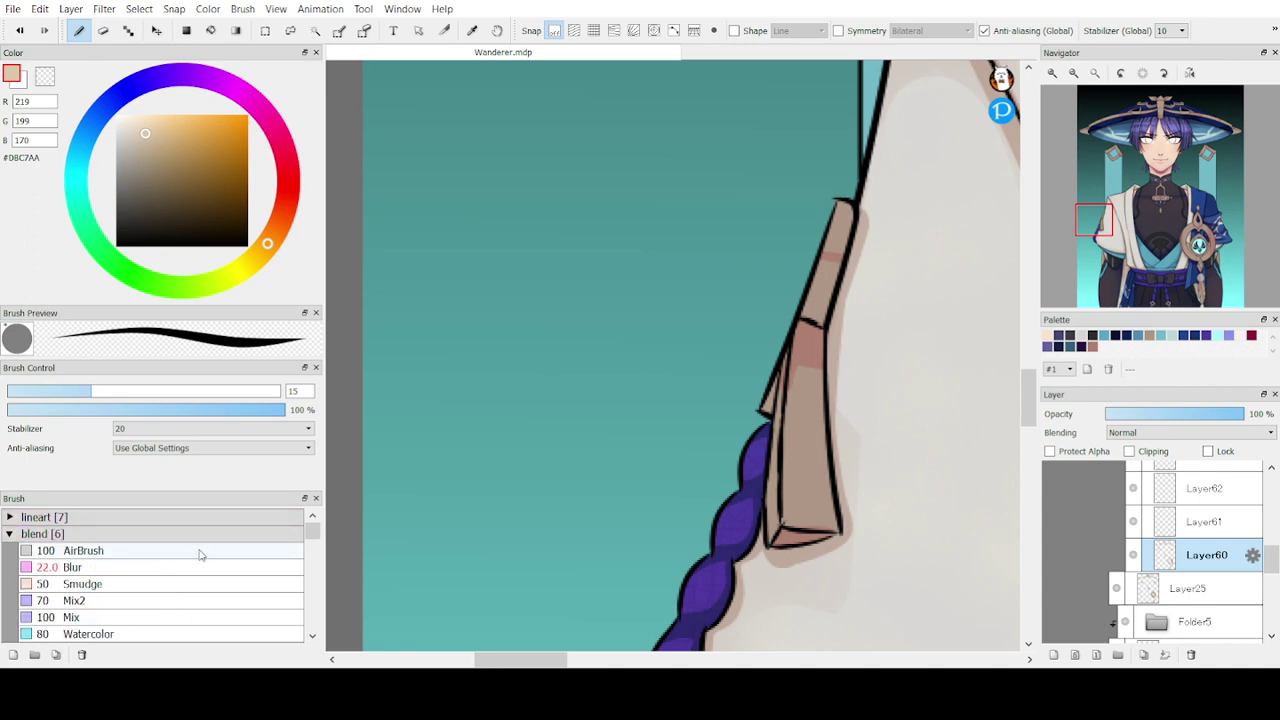
click(200, 551)
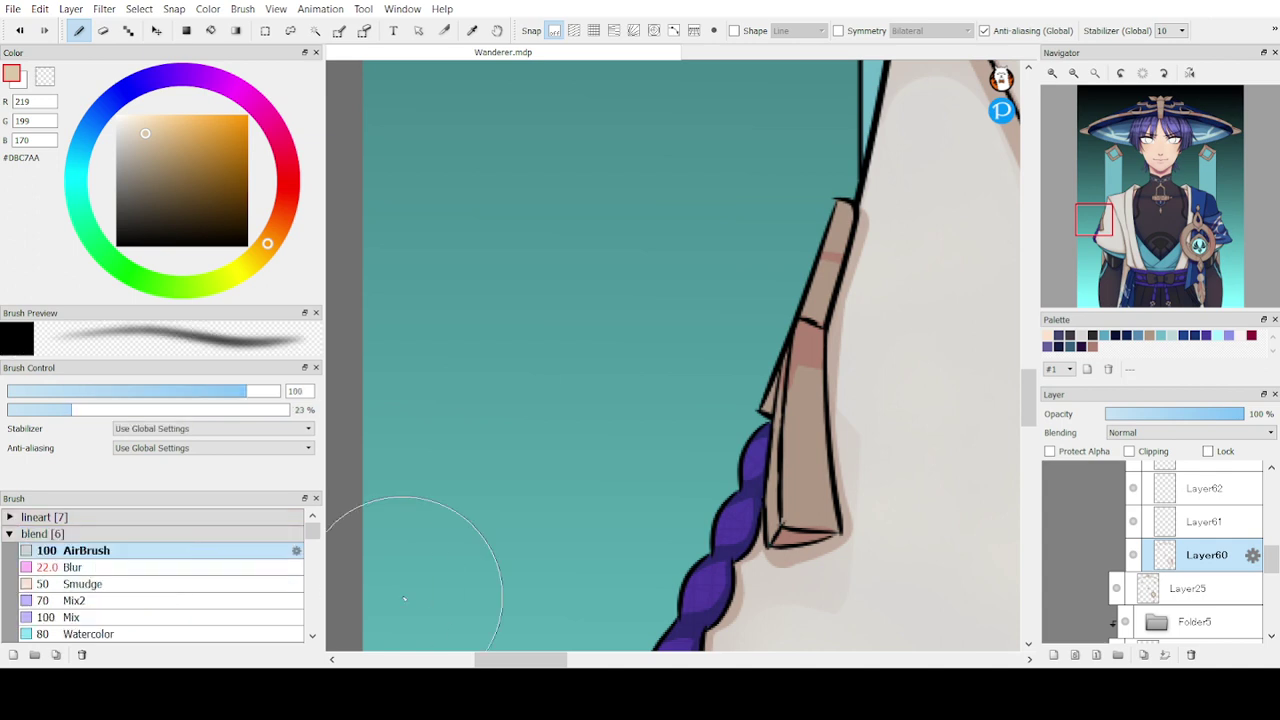
click(241, 568)
mouse_move(818, 375)
mouse_down()
mouse_move(767, 427)
mouse_move(832, 360)
mouse_up()
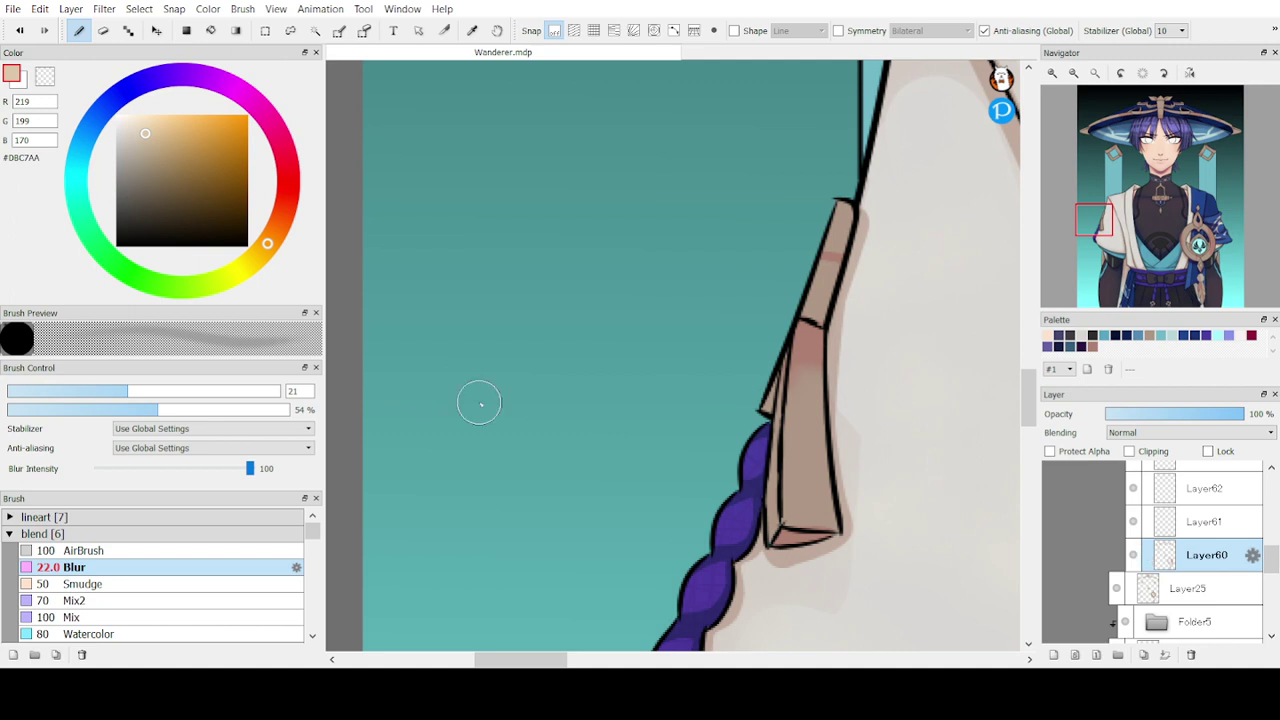
- Add the current light tan to the colour palette and switch to the Pen brush at size 15
mouse_move(225, 502)
mouse_down()
mouse_move(229, 514)
mouse_move(225, 371)
mouse_move(191, 646)
mouse_up()
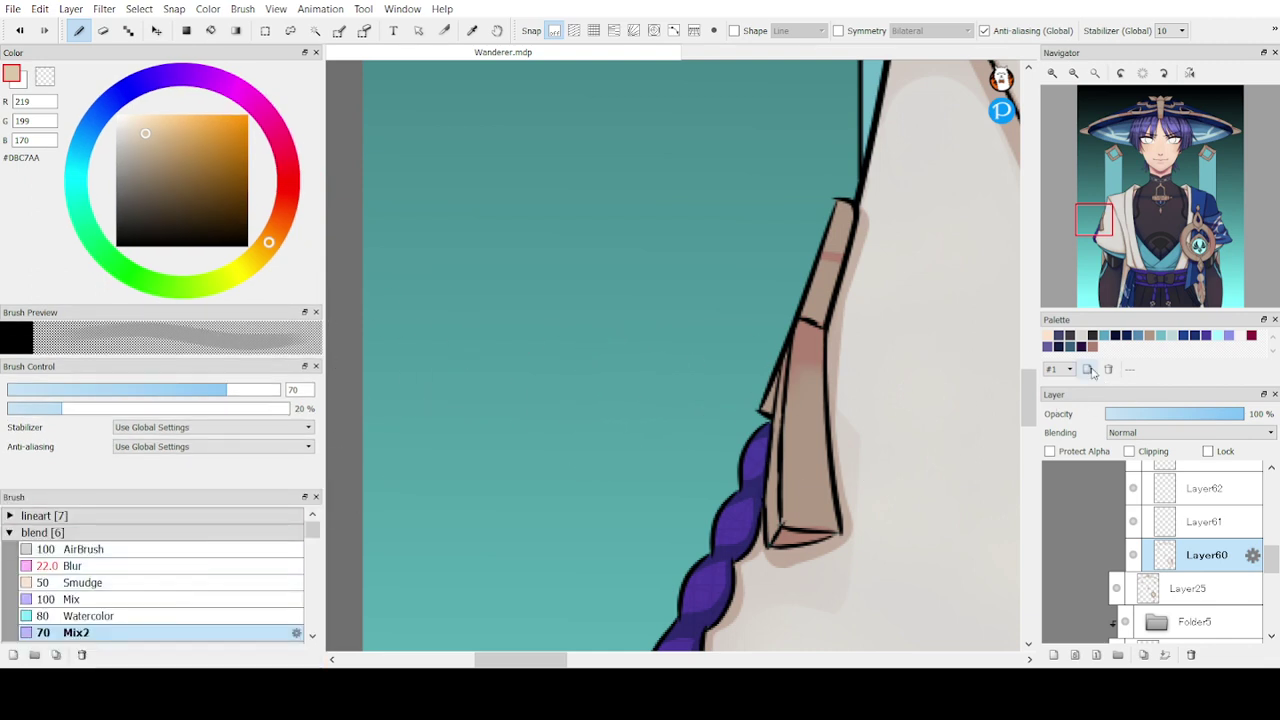
click(645, 428)
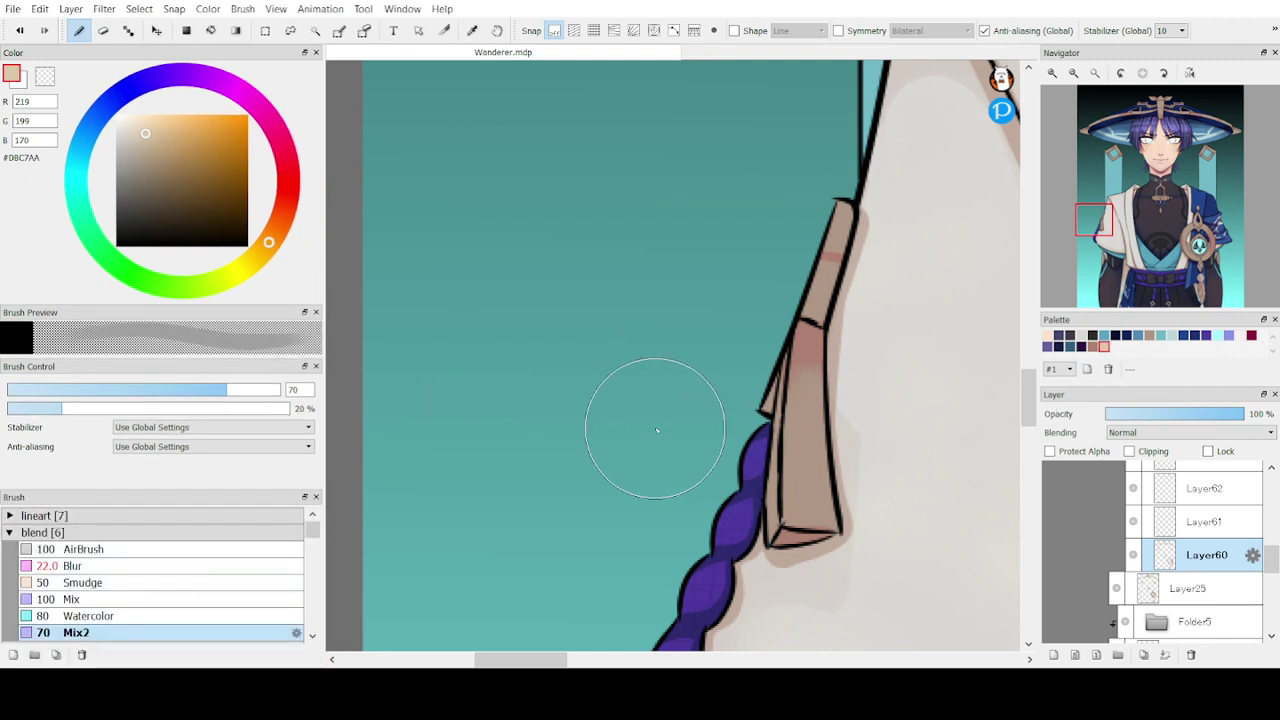
click(210, 515)
click(206, 532)
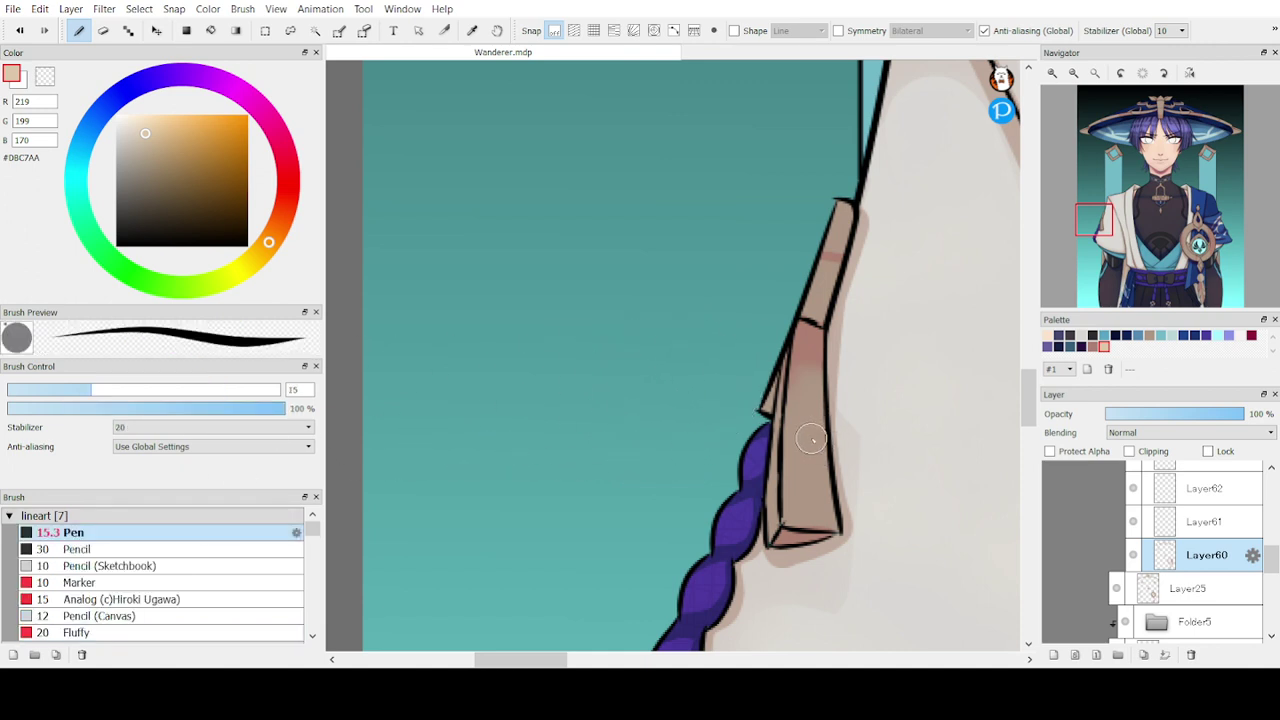
- Try painting light tan highlights on the lower and upper parts of the sleeve ornament on Layer60
drag(824, 525, 836, 526)
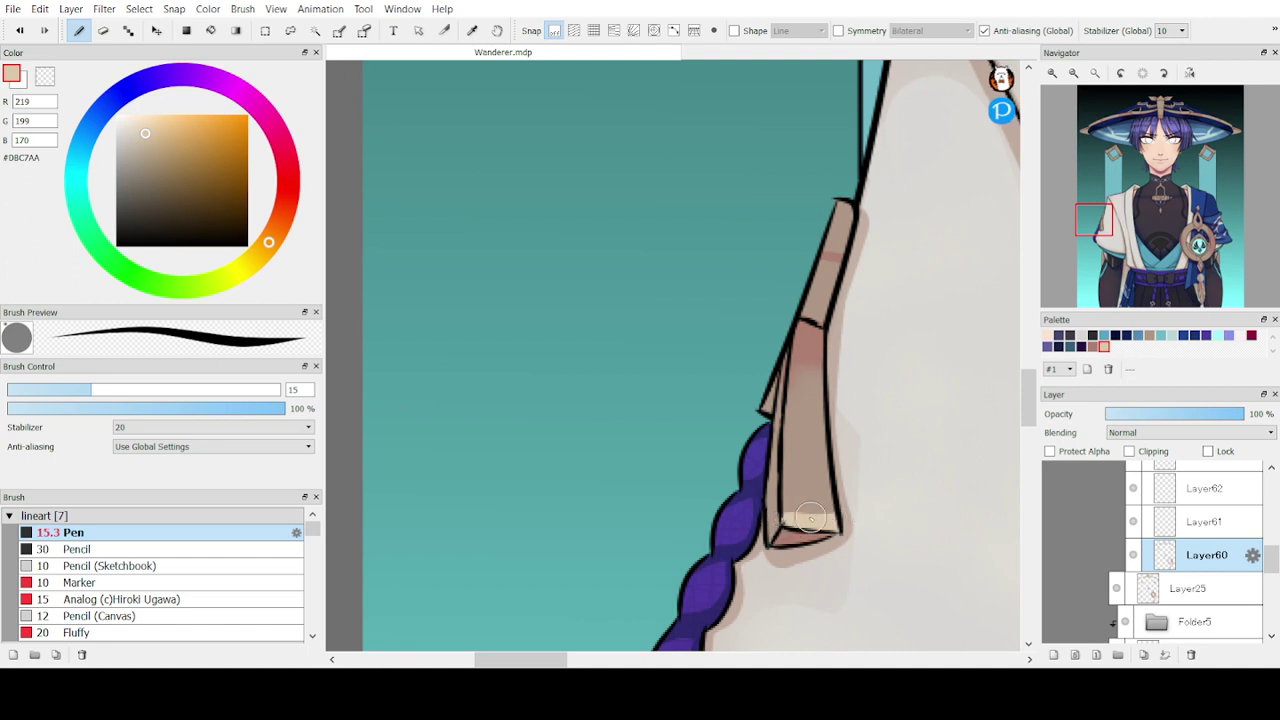
mouse_move(788, 506)
mouse_down()
mouse_move(790, 460)
mouse_move(830, 463)
mouse_move(817, 472)
mouse_move(834, 479)
mouse_move(786, 477)
mouse_move(851, 505)
mouse_up()
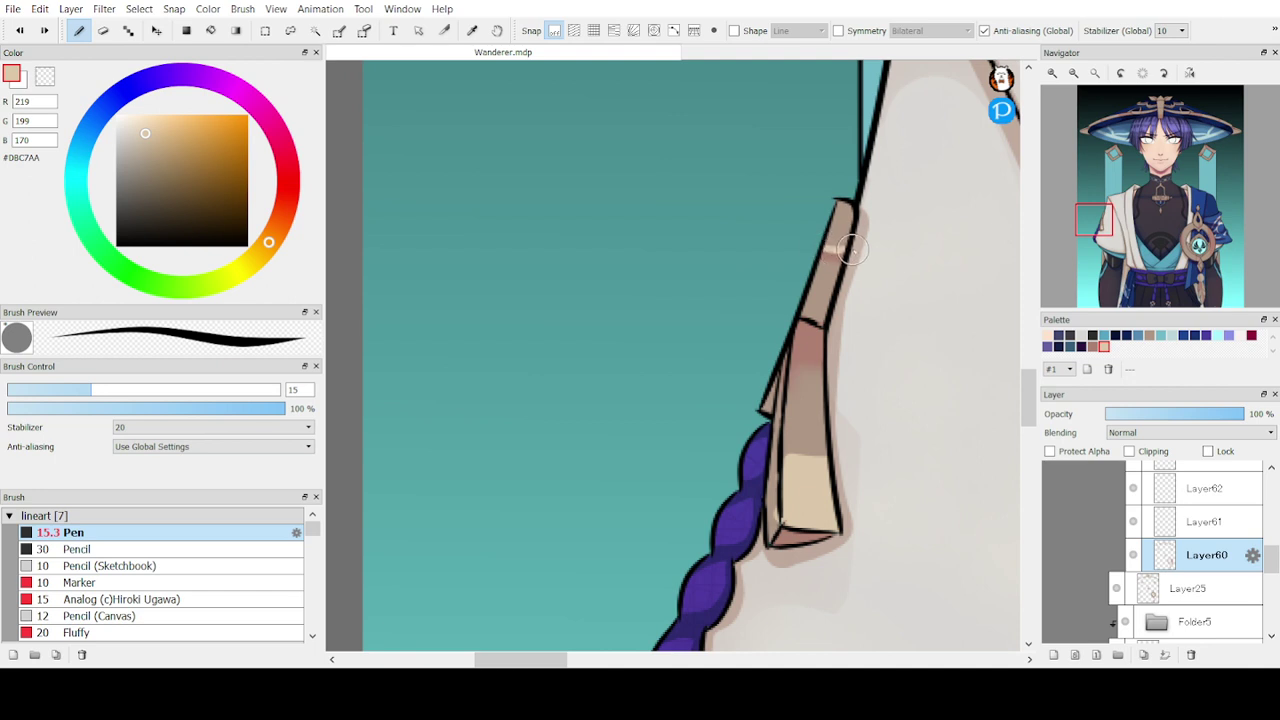
mouse_move(853, 250)
mouse_down()
mouse_move(821, 240)
mouse_move(828, 205)
mouse_move(863, 214)
mouse_move(828, 215)
mouse_up()
key(ctrl+z)
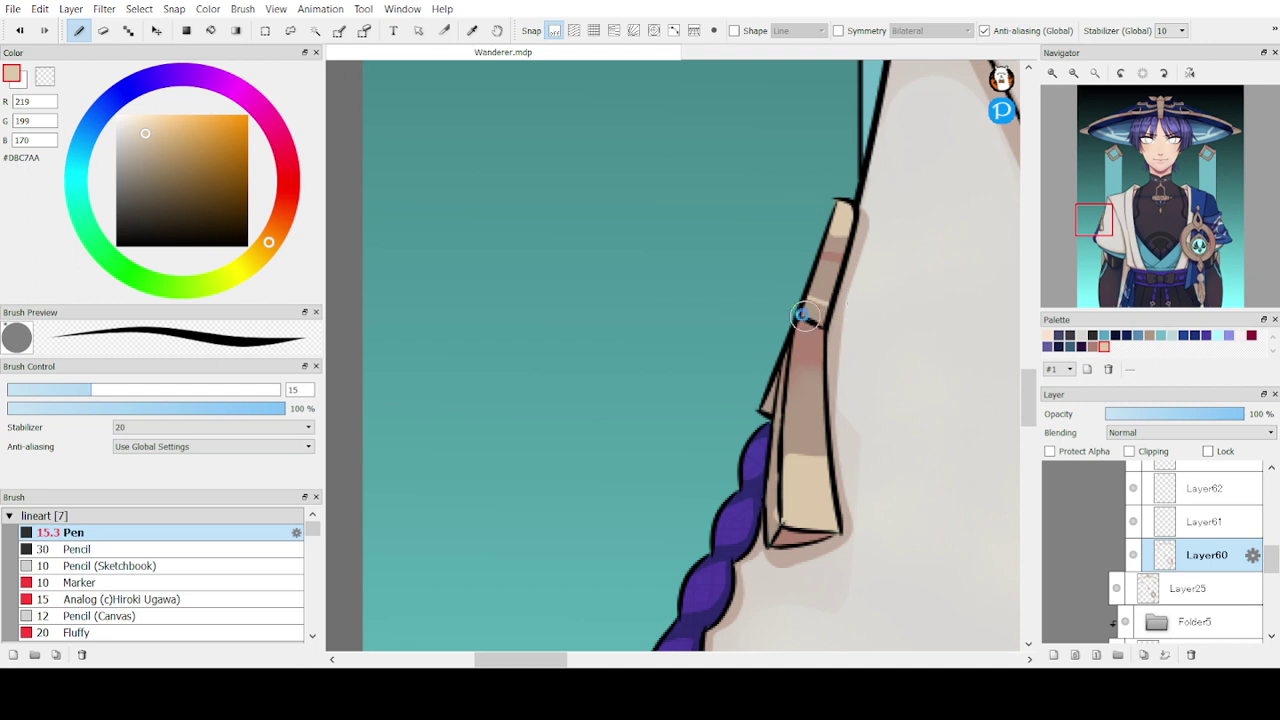
key(ctrl+z)
drag(794, 309, 833, 328)
key(e)
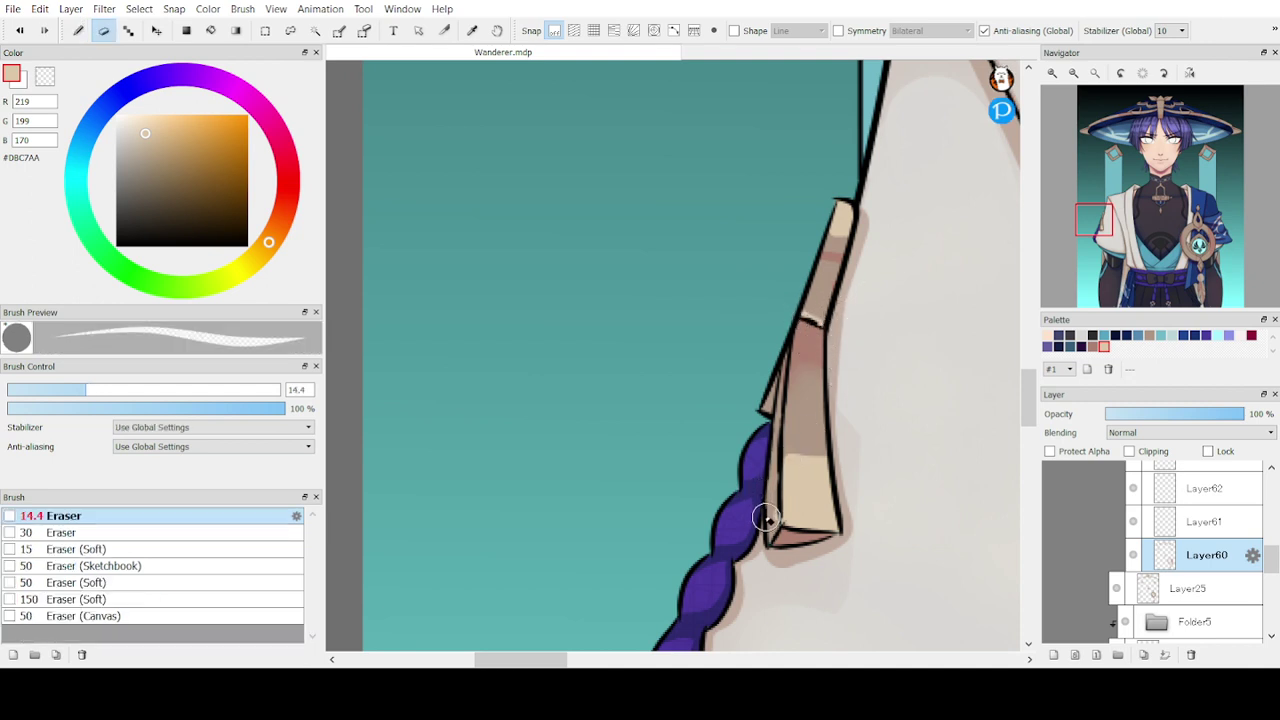
key(b)
mouse_move(787, 464)
mouse_down()
mouse_move(765, 542)
mouse_move(770, 373)
mouse_move(763, 415)
mouse_move(760, 382)
mouse_up()
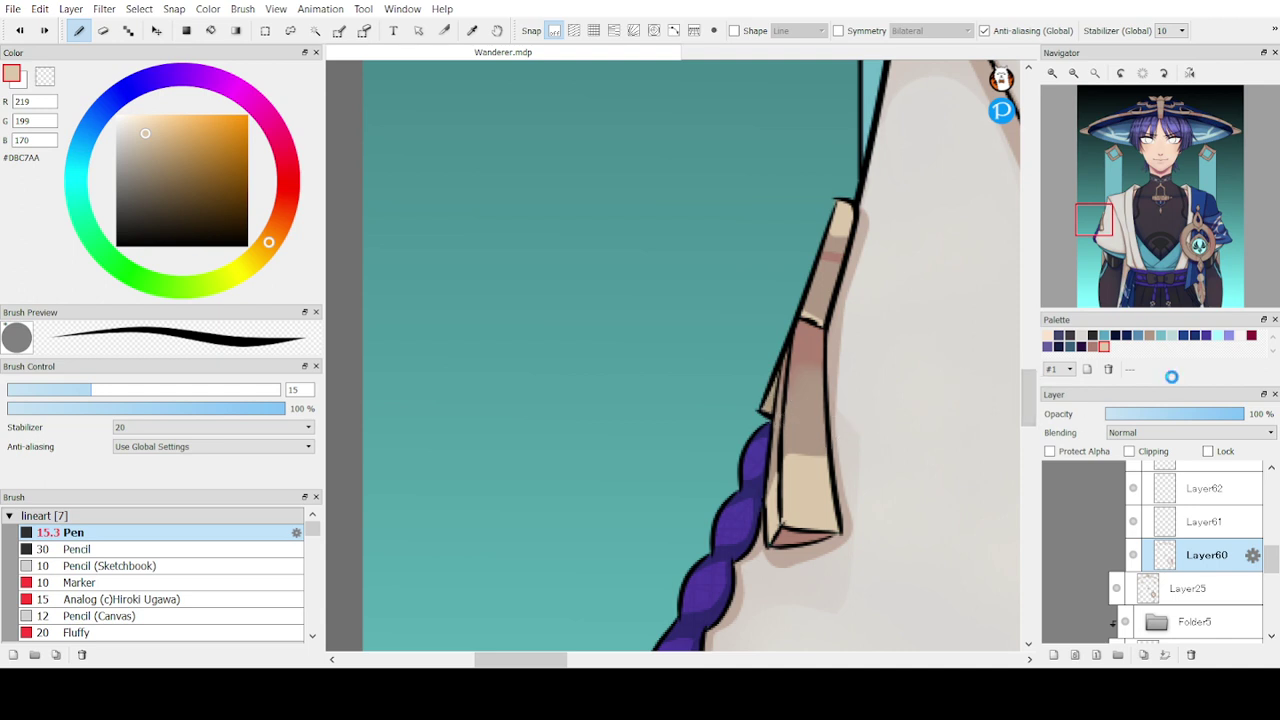
- Undo all the light tan highlight strokes on the sleeve ornament
key(ctrl+z)
key(ctrl+z)
key(ctrl+z)
key(ctrl+z)
key(ctrl+z)
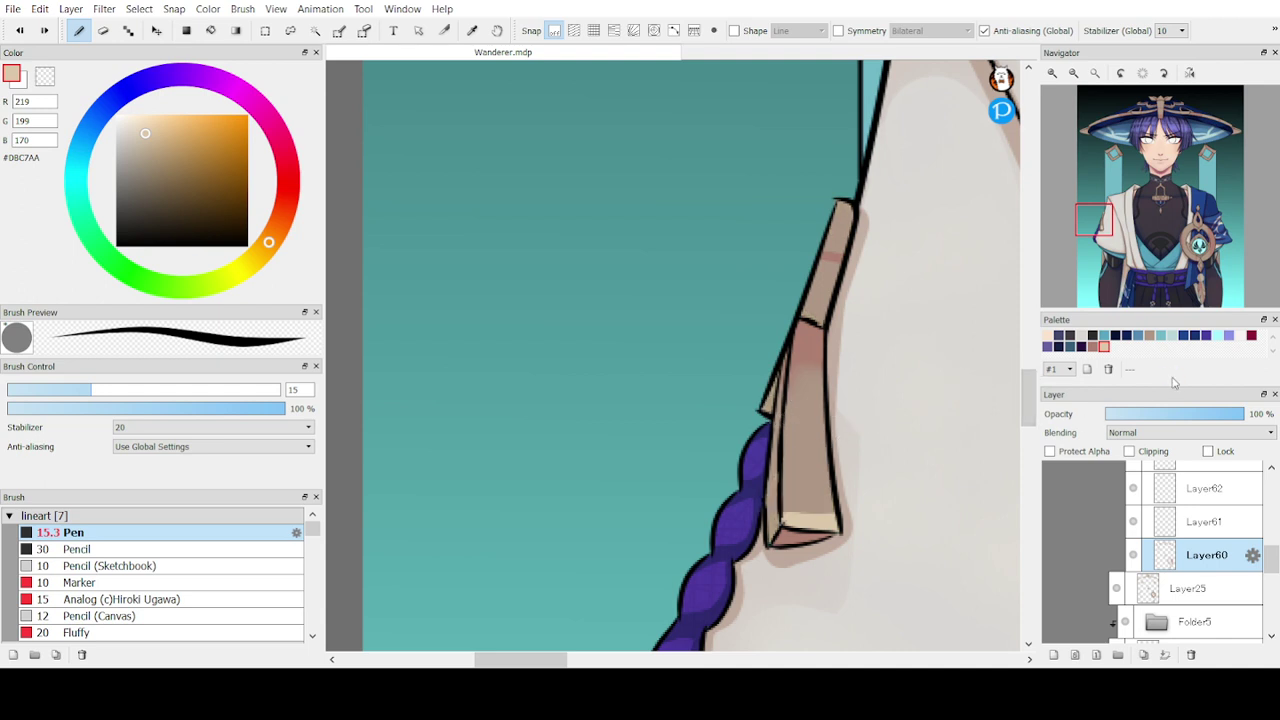
key(ctrl+z)
- On Layer61, paint light tan highlights on the lower and upper parts of the long ornament at the white sleeve's edge
click(1221, 522)
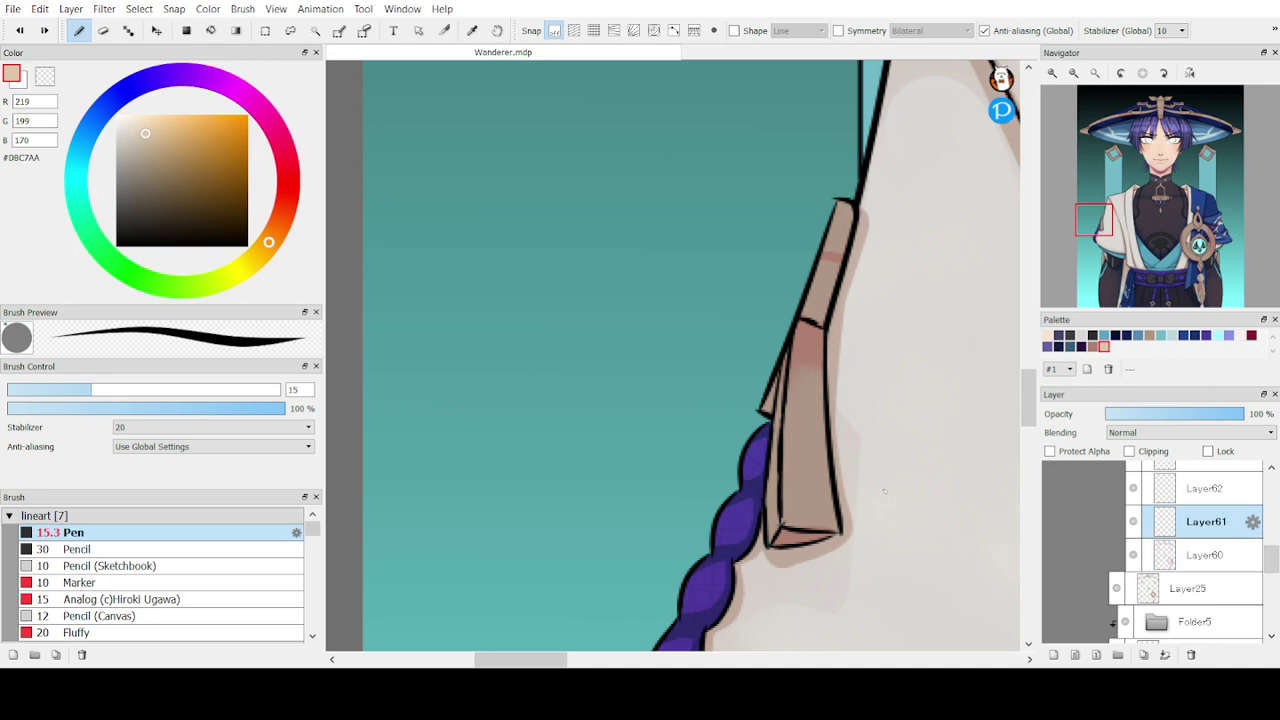
mouse_move(838, 478)
mouse_down()
mouse_move(777, 481)
mouse_move(762, 518)
mouse_move(785, 498)
mouse_move(763, 525)
mouse_move(832, 483)
mouse_move(780, 504)
mouse_move(843, 502)
mouse_move(797, 511)
mouse_move(829, 524)
mouse_move(779, 517)
mouse_move(840, 512)
mouse_up()
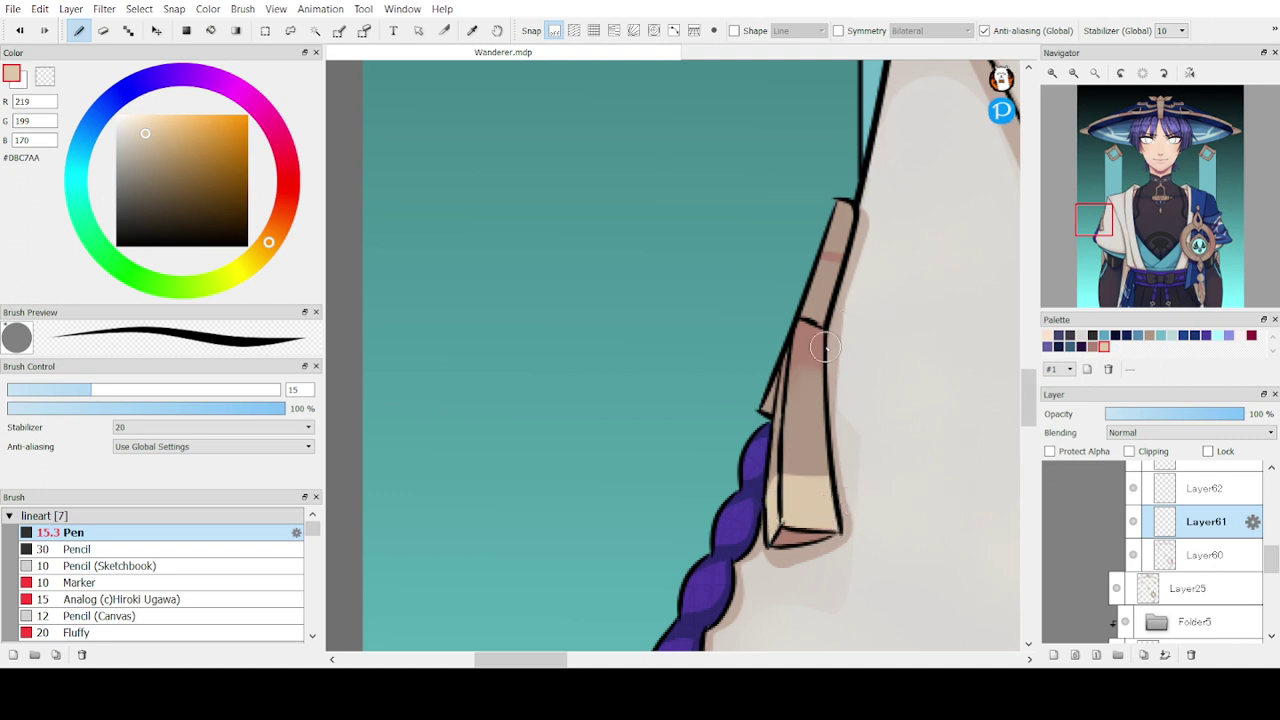
mouse_move(821, 284)
mouse_down()
mouse_move(793, 305)
mouse_move(836, 326)
mouse_move(835, 272)
mouse_up()
mouse_move(855, 205)
mouse_down()
mouse_move(845, 212)
mouse_move(862, 224)
mouse_up()
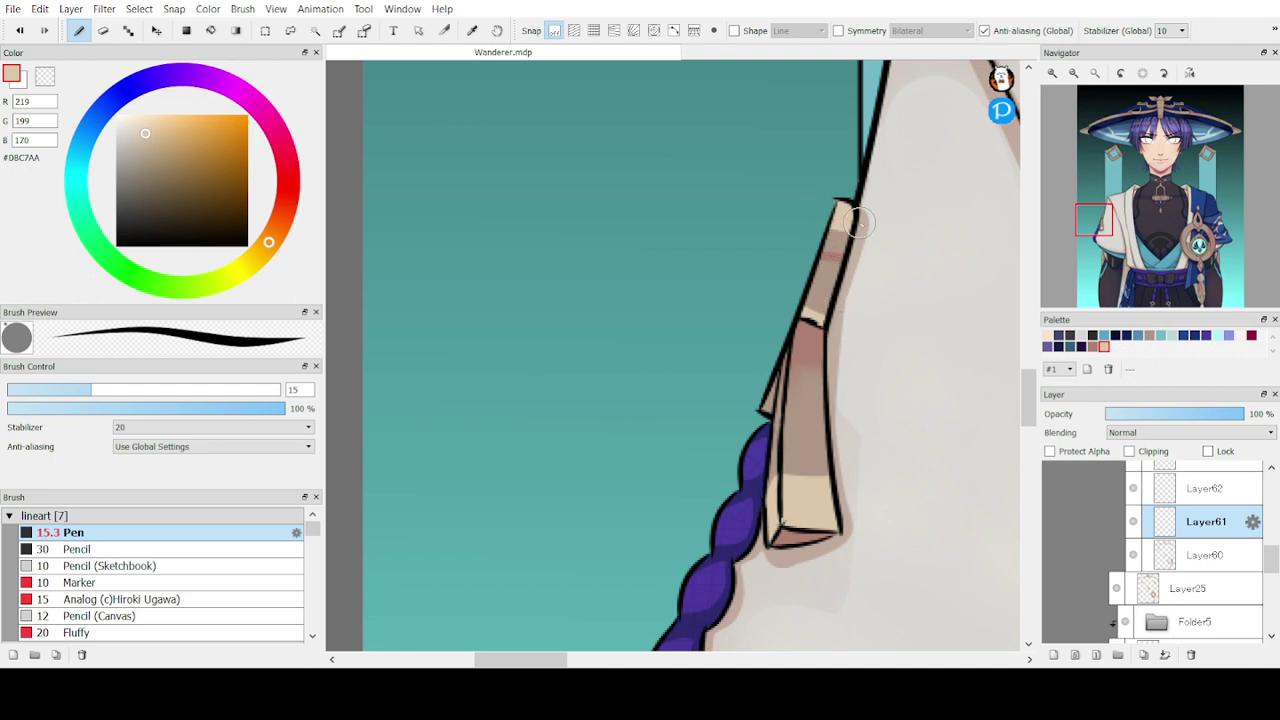
mouse_move(772, 386)
mouse_down()
mouse_move(764, 416)
mouse_move(793, 440)
mouse_up()
mouse_move(830, 478)
mouse_down()
mouse_move(779, 472)
mouse_move(762, 500)
mouse_move(783, 452)
mouse_move(843, 451)
mouse_move(782, 446)
mouse_move(772, 478)
mouse_move(841, 463)
mouse_up()
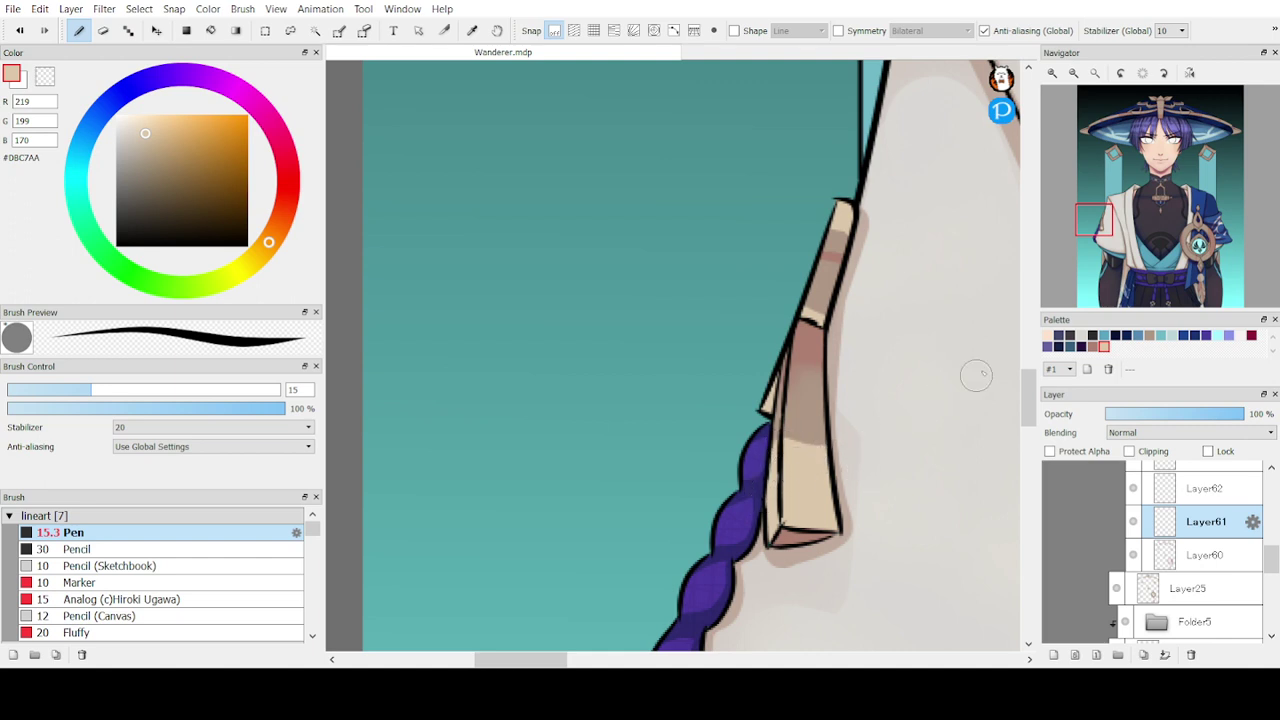
- Paint light tan highlights on the round tan beads at the lower ends of the two purple cords on Layer61
drag(1094, 220, 1203, 314)
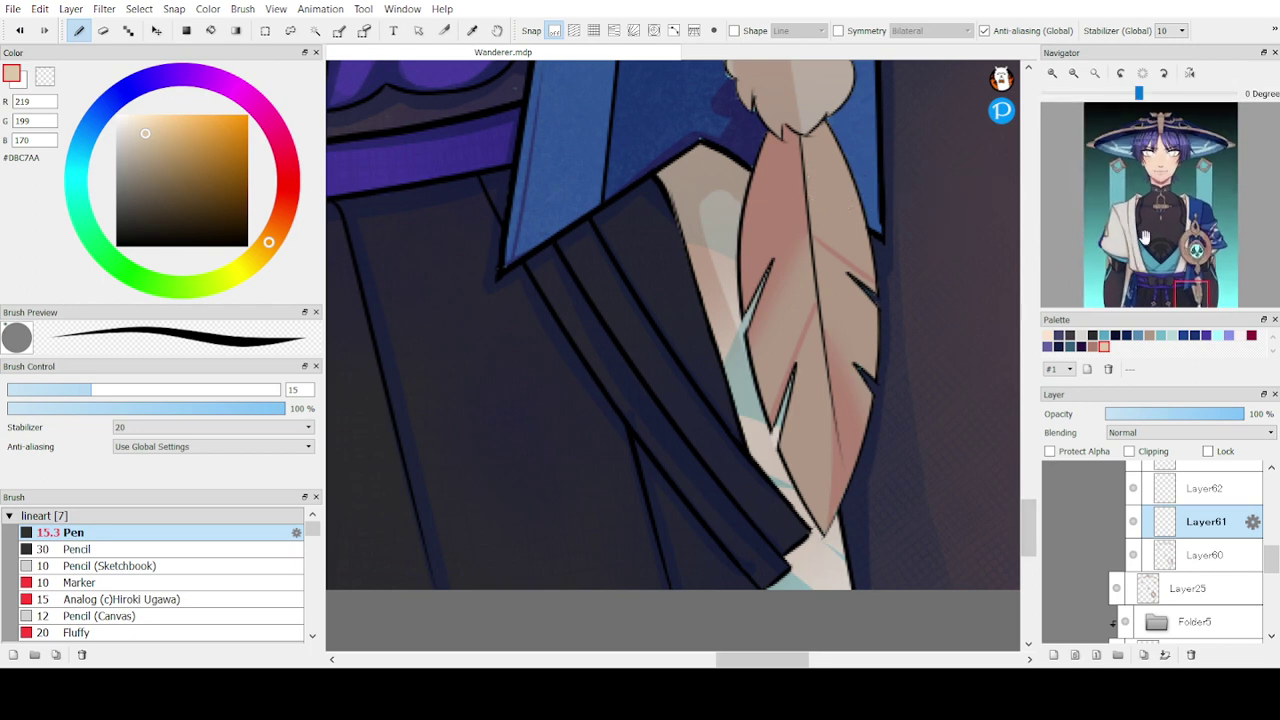
click(1181, 298)
drag(1181, 298, 1150, 308)
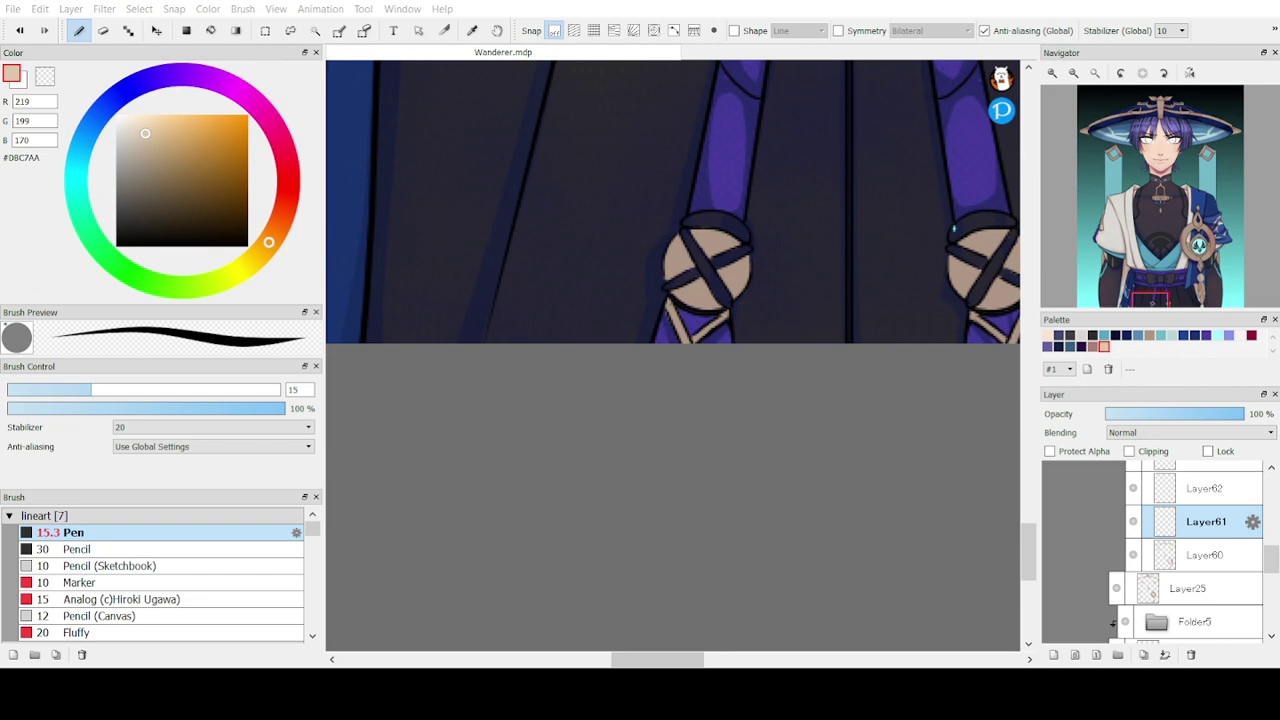
mouse_move(721, 231)
mouse_down()
mouse_move(700, 294)
mouse_move(719, 213)
mouse_move(696, 307)
mouse_up()
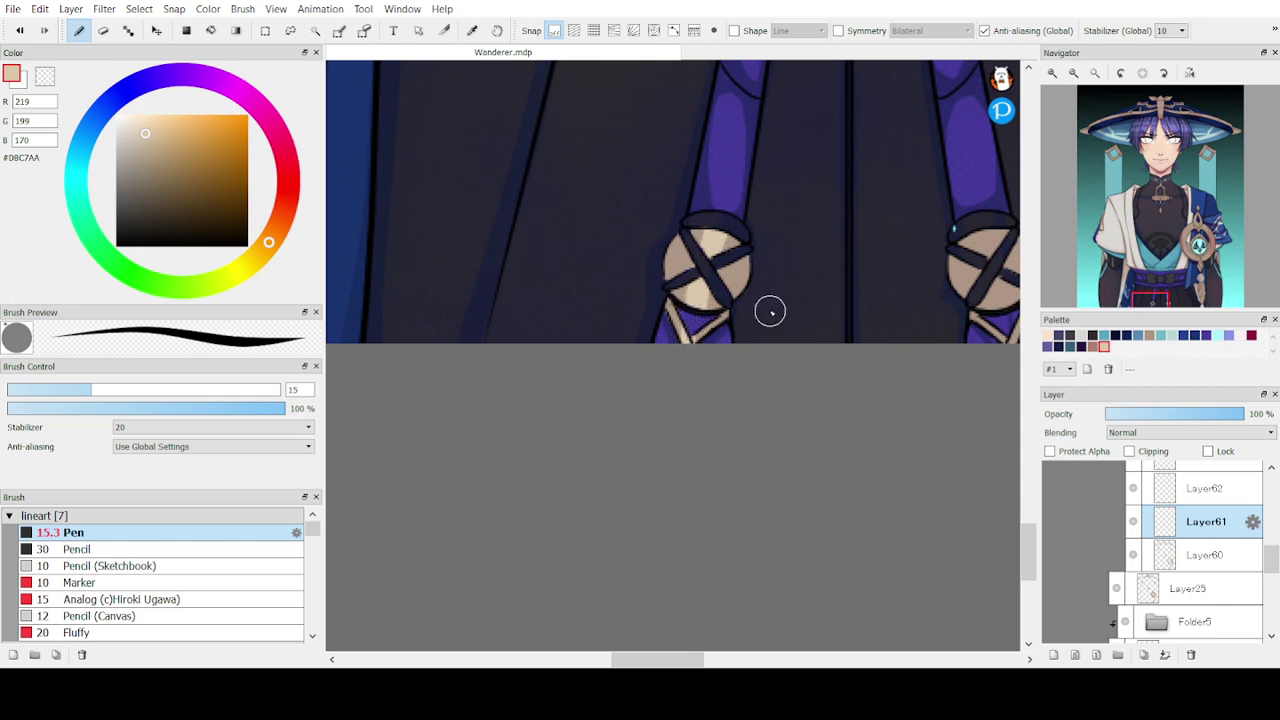
drag(1154, 300, 1163, 302)
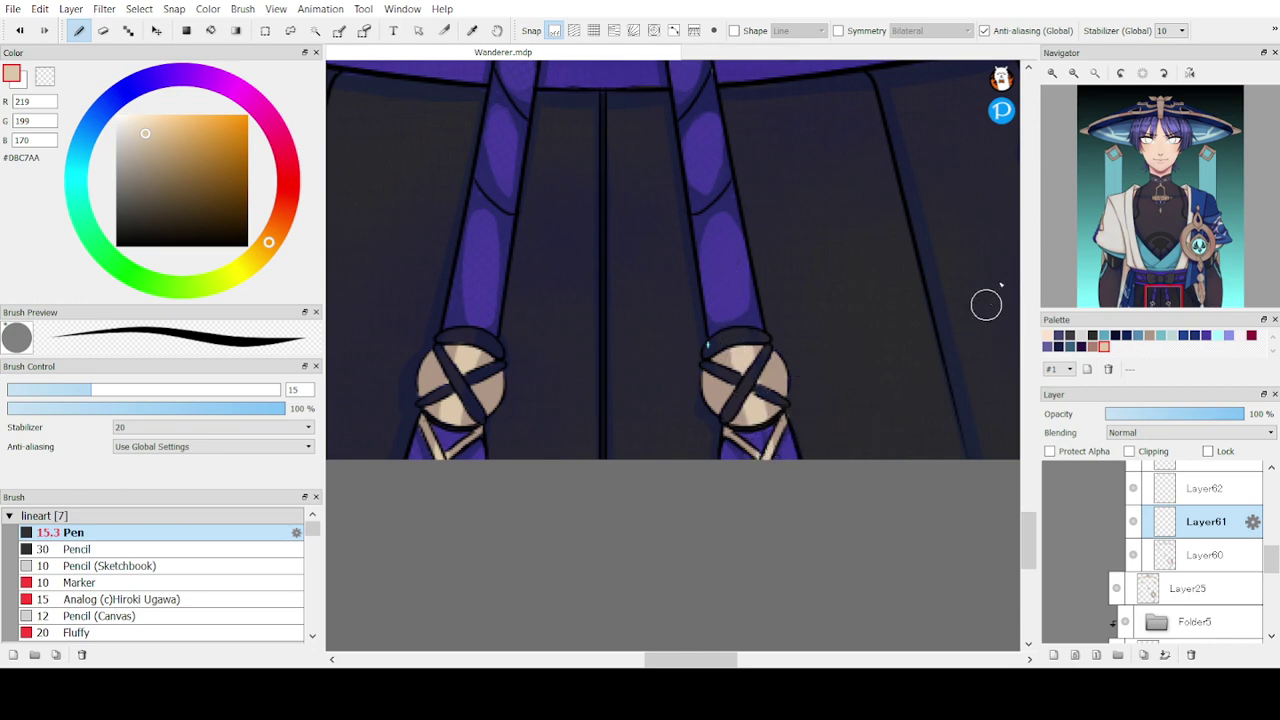
- Paint a tapering light tan highlight beside the centre line at the lower tip of the hanging feather
mouse_move(1113, 268)
drag(1171, 297, 1191, 290)
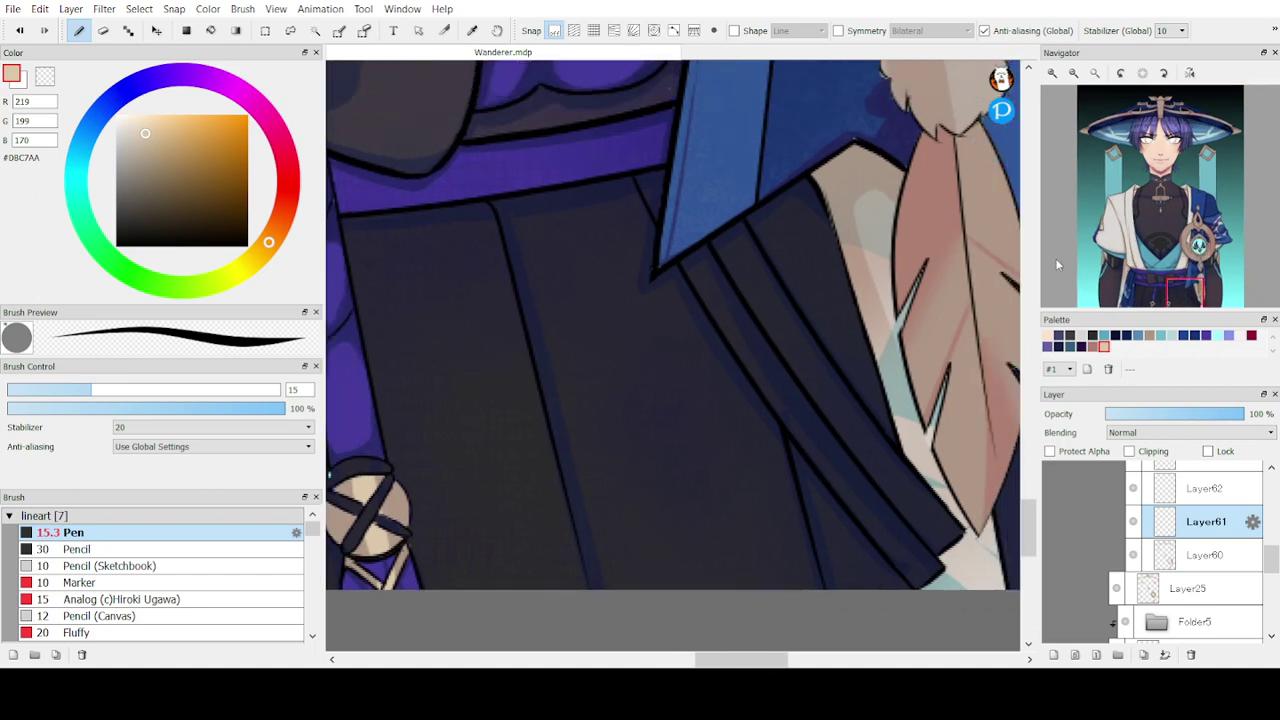
drag(1184, 294, 1166, 292)
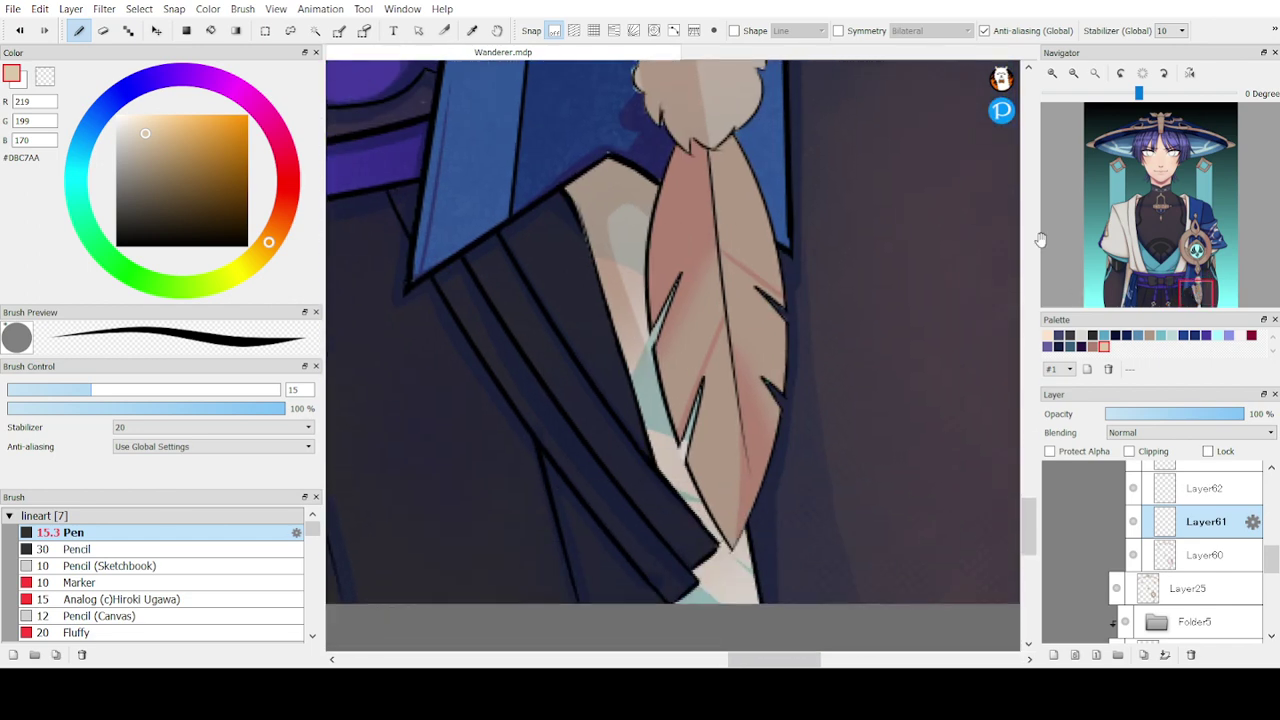
drag(731, 361, 728, 526)
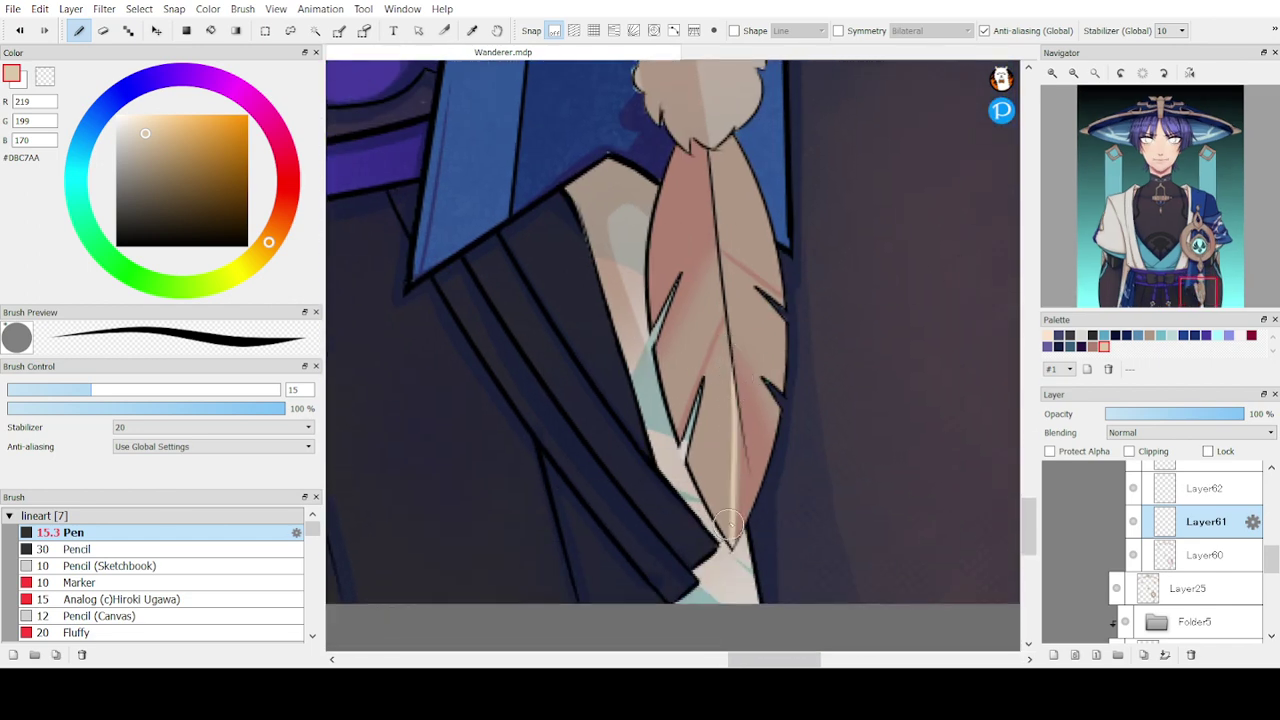
drag(731, 385, 737, 550)
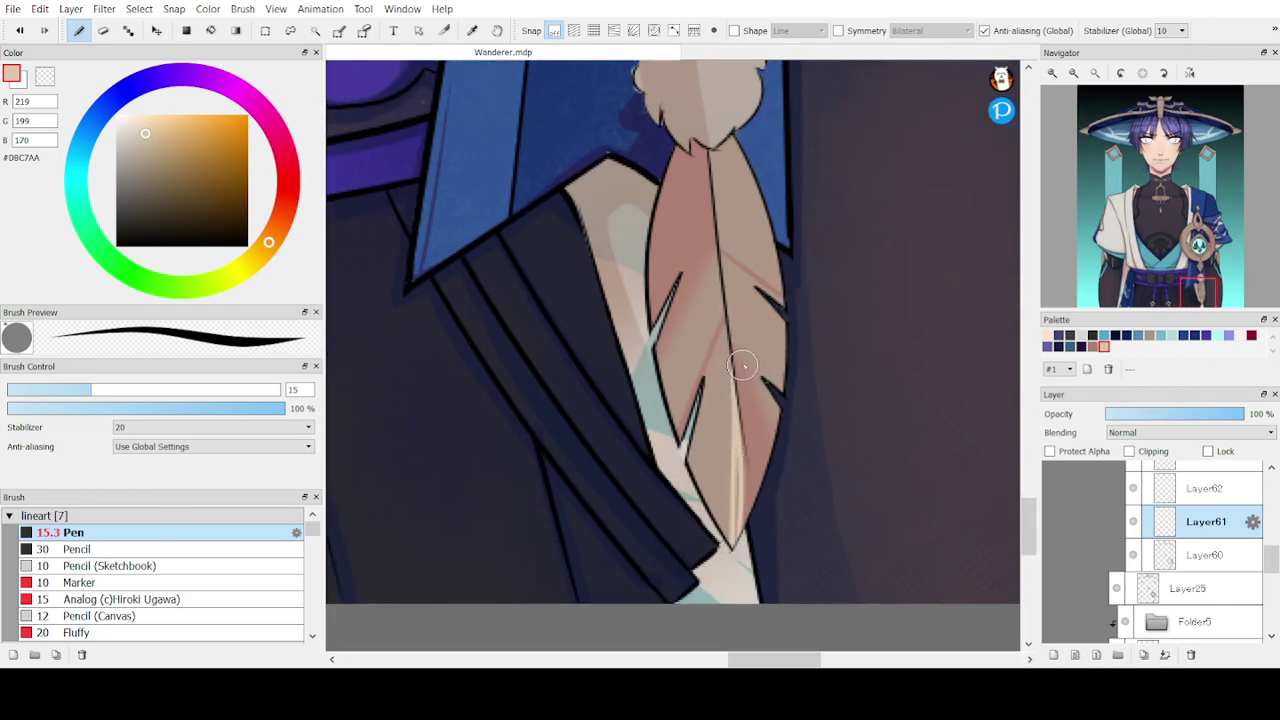
key(ctrl+z)
drag(732, 390, 741, 553)
key(ctrl+z)
key(ctrl+z)
drag(733, 423, 728, 556)
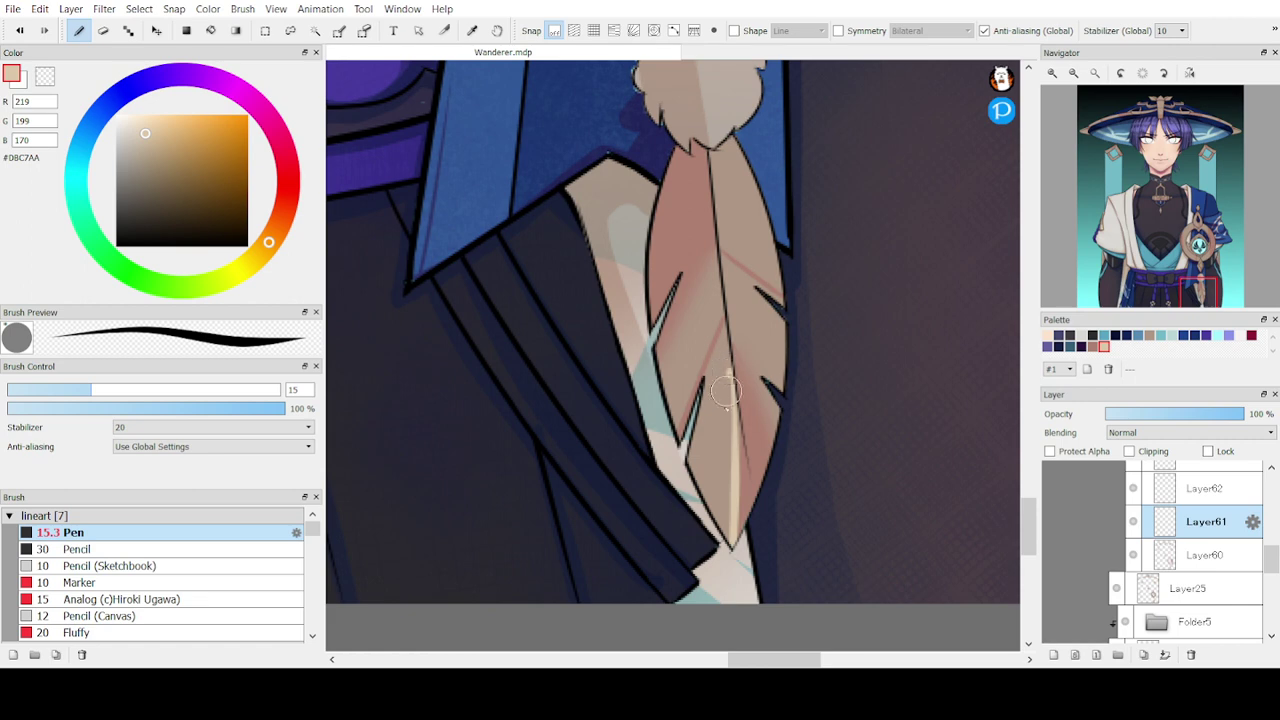
drag(727, 380, 722, 487)
drag(729, 384, 725, 535)
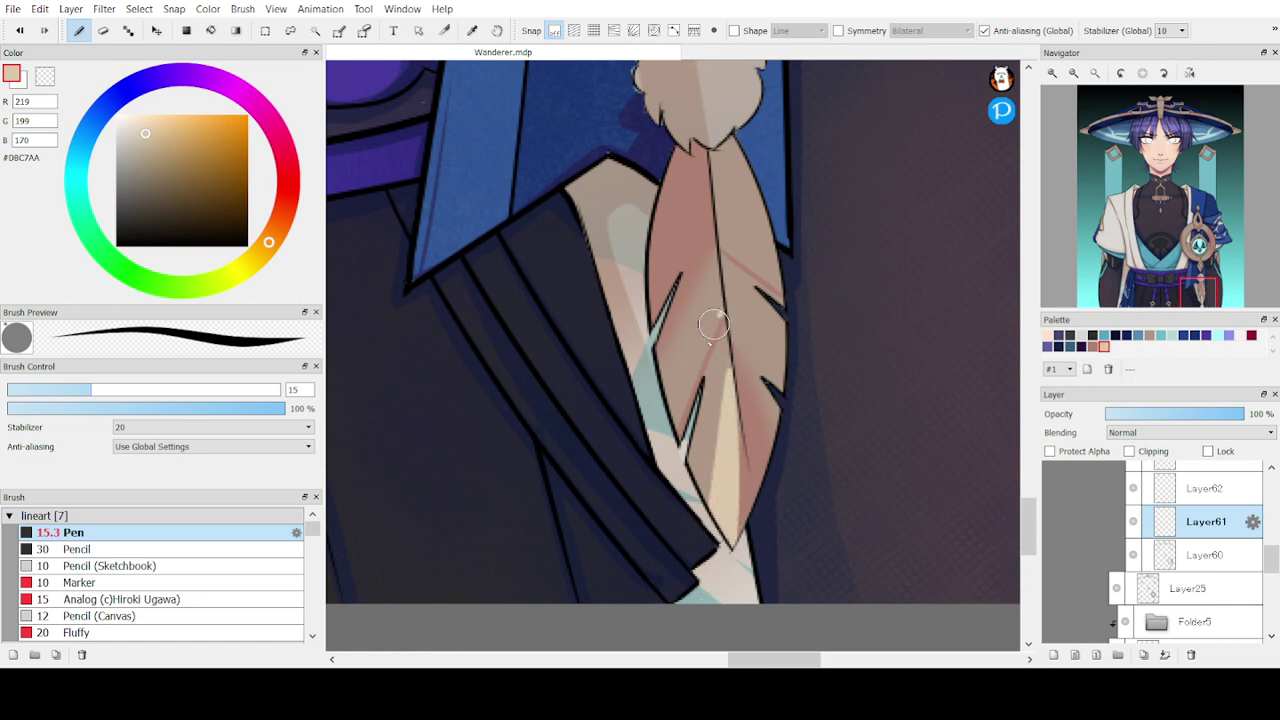
- Paint a thin diagonal light tan streak on the feather's left half, from the centre line down to the lower notch
drag(713, 324, 677, 410)
key(ctrl+z)
drag(718, 309, 658, 444)
key(ctrl+z)
drag(720, 306, 657, 464)
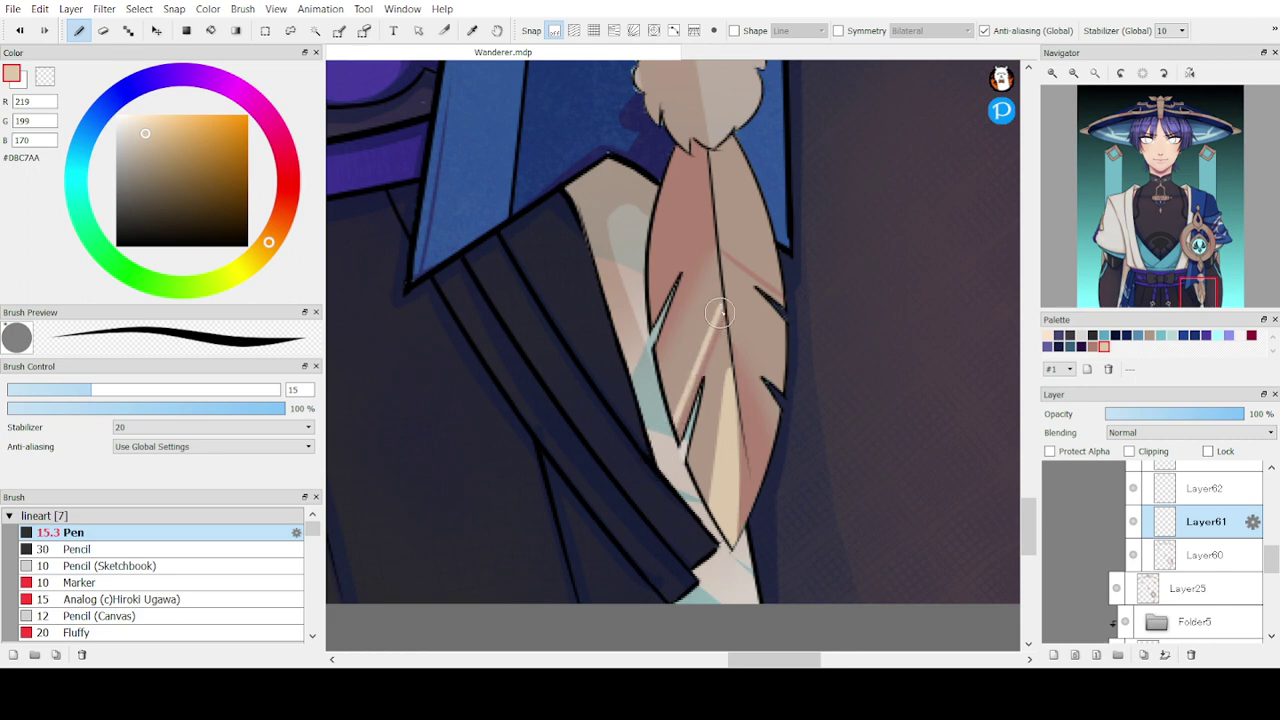
key(ctrl+z)
drag(722, 306, 657, 458)
key(ctrl+z)
drag(721, 304, 674, 434)
- Paint a thin diagonal light tan streak along the reddish line on the feather's right half
drag(722, 255, 814, 340)
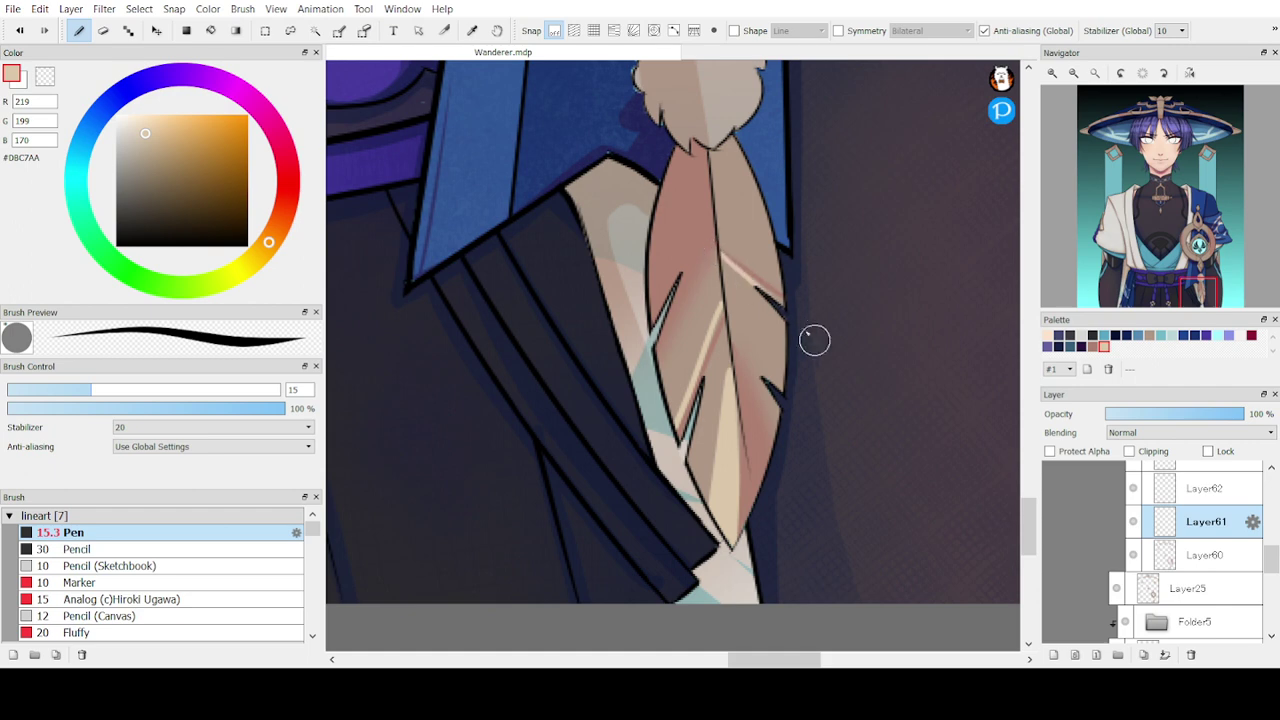
key(ctrl+z)
drag(720, 254, 804, 325)
key(ctrl+z)
drag(721, 257, 788, 309)
- Fill the upper part of the feather's right half, just below the fluffy tuft, with light tan
drag(710, 172, 777, 229)
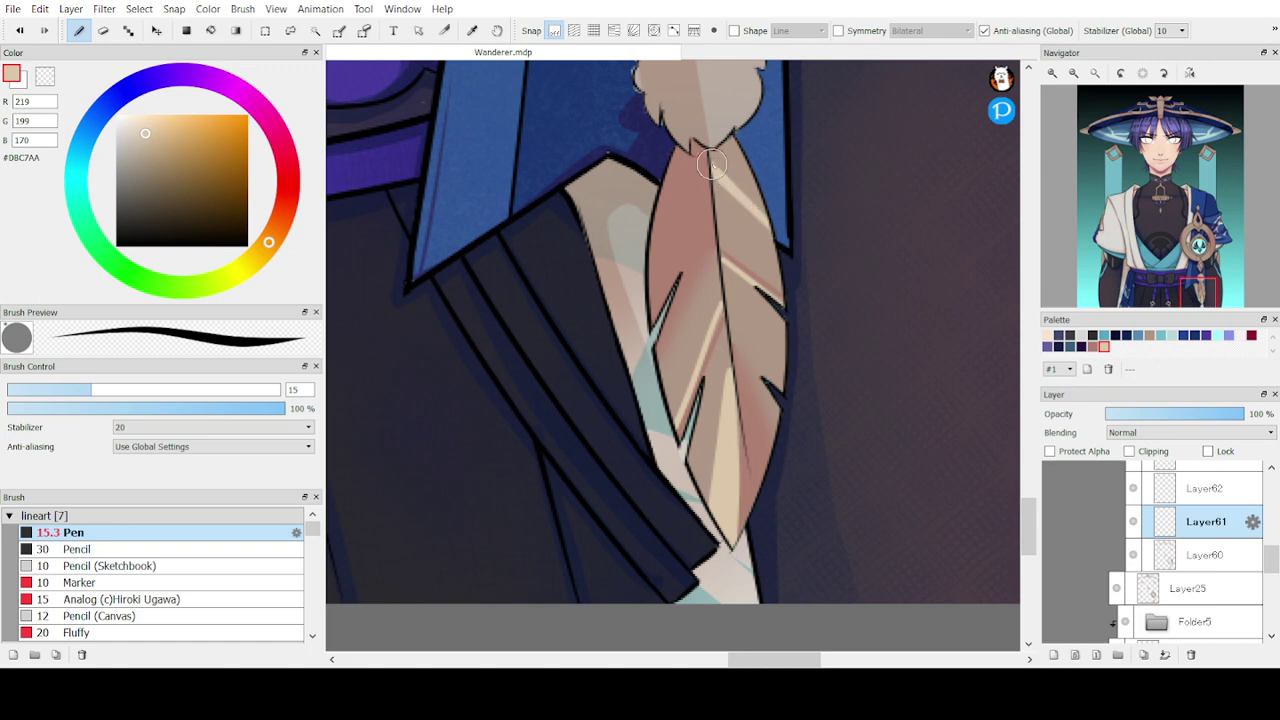
mouse_move(709, 147)
mouse_down()
mouse_move(788, 231)
mouse_move(714, 143)
mouse_move(754, 194)
mouse_up()
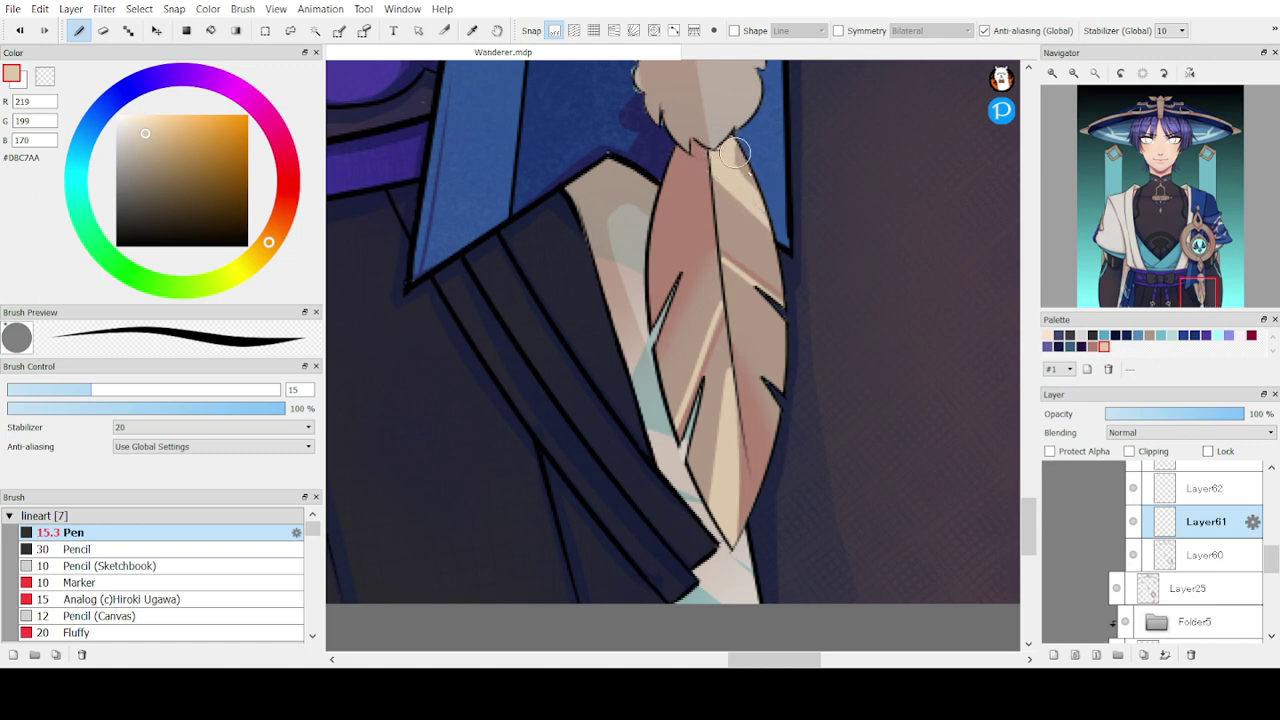
drag(733, 145, 756, 190)
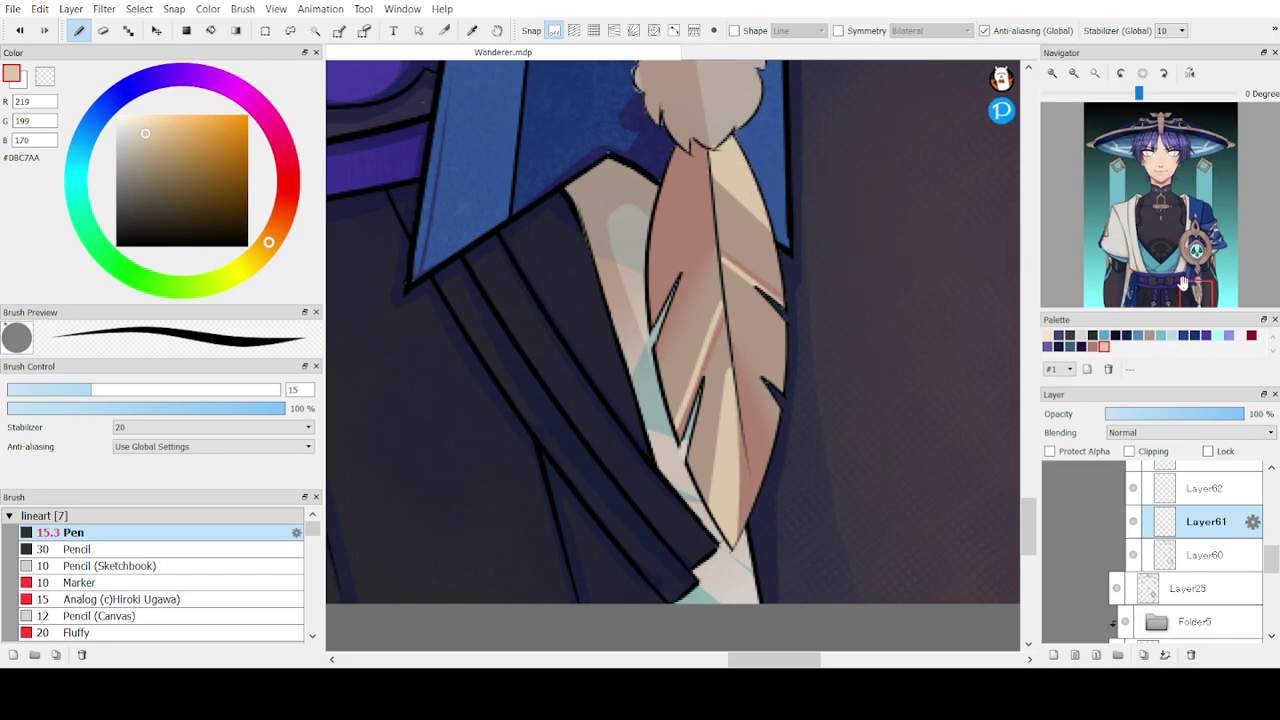
- Paint light tan highlights on the lower left and lower right facets of the diamond pendant beneath the round medallion
drag(1195, 285, 1197, 260)
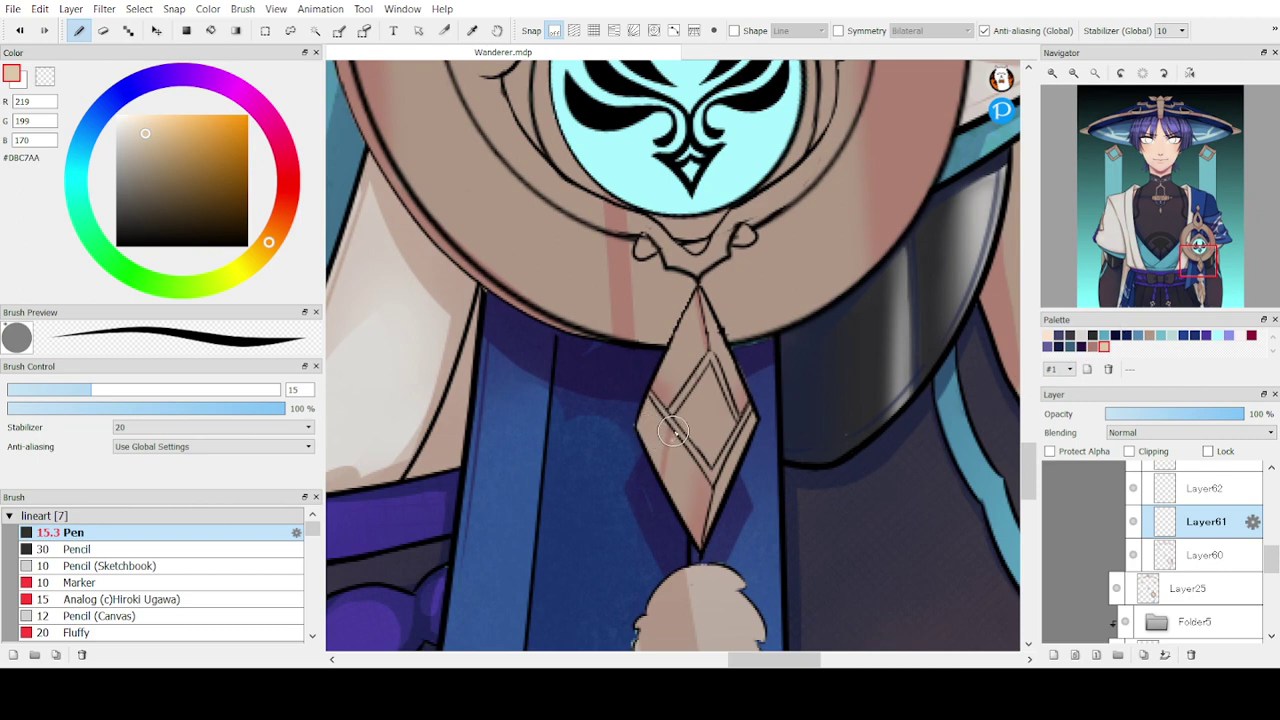
mouse_move(674, 431)
mouse_down()
mouse_move(663, 472)
mouse_move(646, 412)
mouse_move(665, 487)
mouse_move(672, 435)
mouse_move(665, 495)
mouse_up()
key(ctrl+z)
key(ctrl+z)
key(ctrl+z)
mouse_move(649, 402)
mouse_down()
mouse_move(640, 449)
mouse_move(650, 442)
mouse_up()
key(ctrl+z)
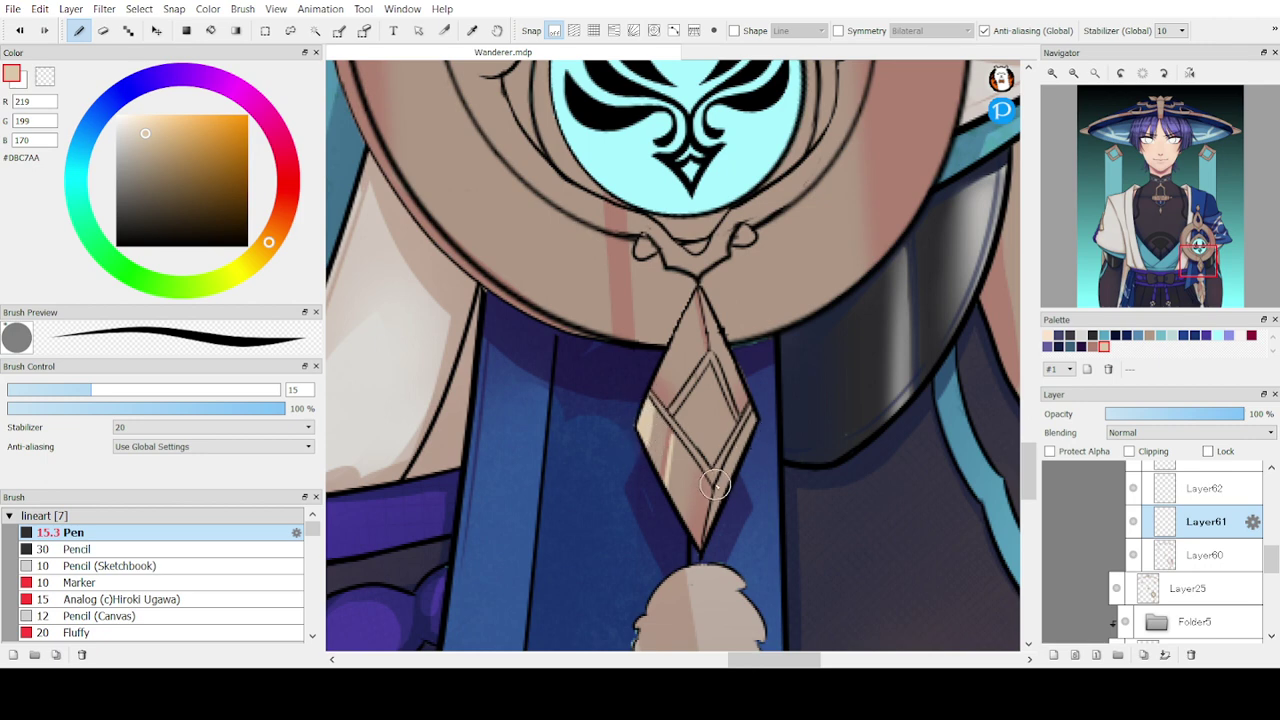
mouse_move(715, 485)
mouse_down()
mouse_move(707, 540)
mouse_move(730, 456)
mouse_up()
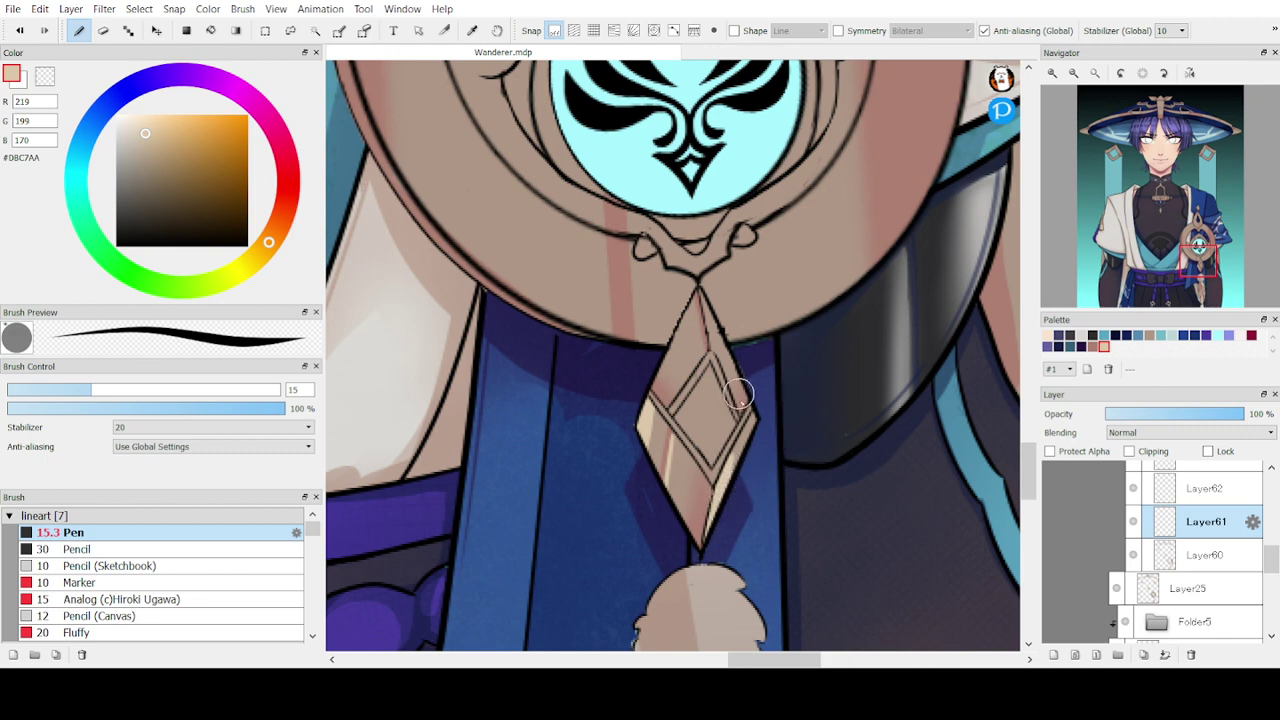
- Paint light tan highlights on the upper facets of the diamond pendant, starting from its top point
drag(704, 290, 708, 361)
key(ctrl+z)
drag(702, 289, 724, 369)
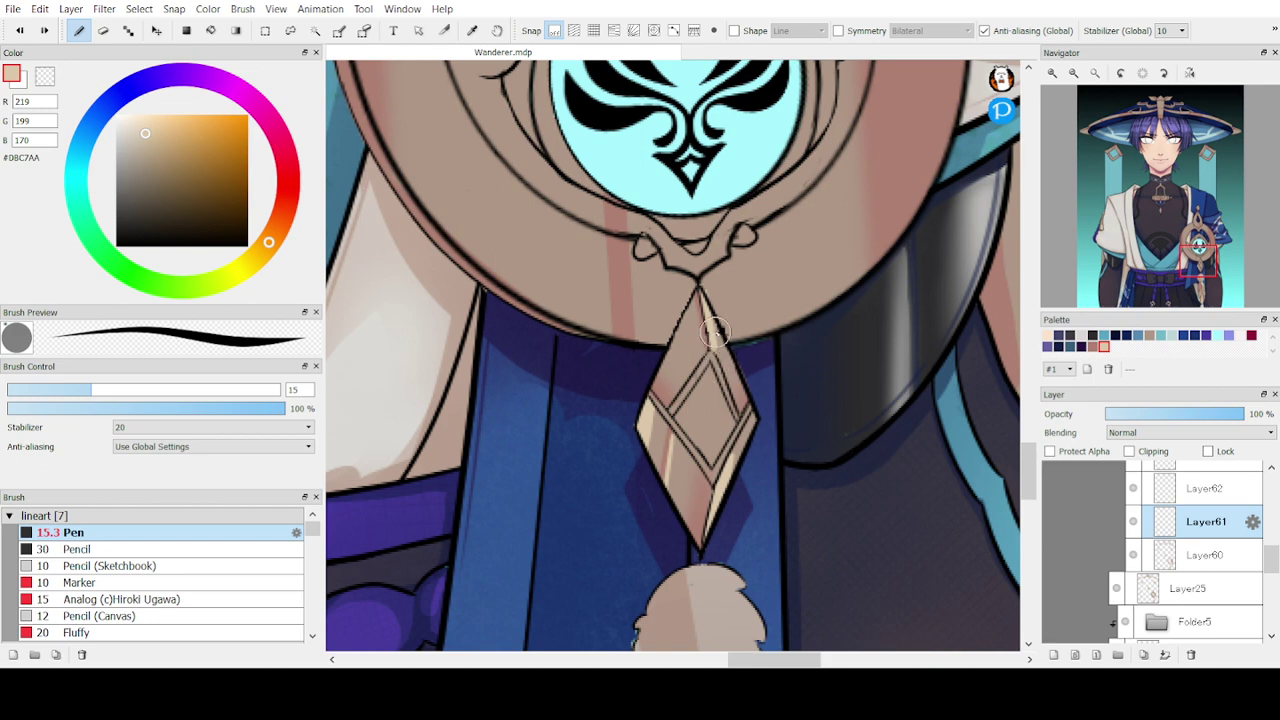
drag(712, 320, 730, 364)
drag(697, 296, 699, 346)
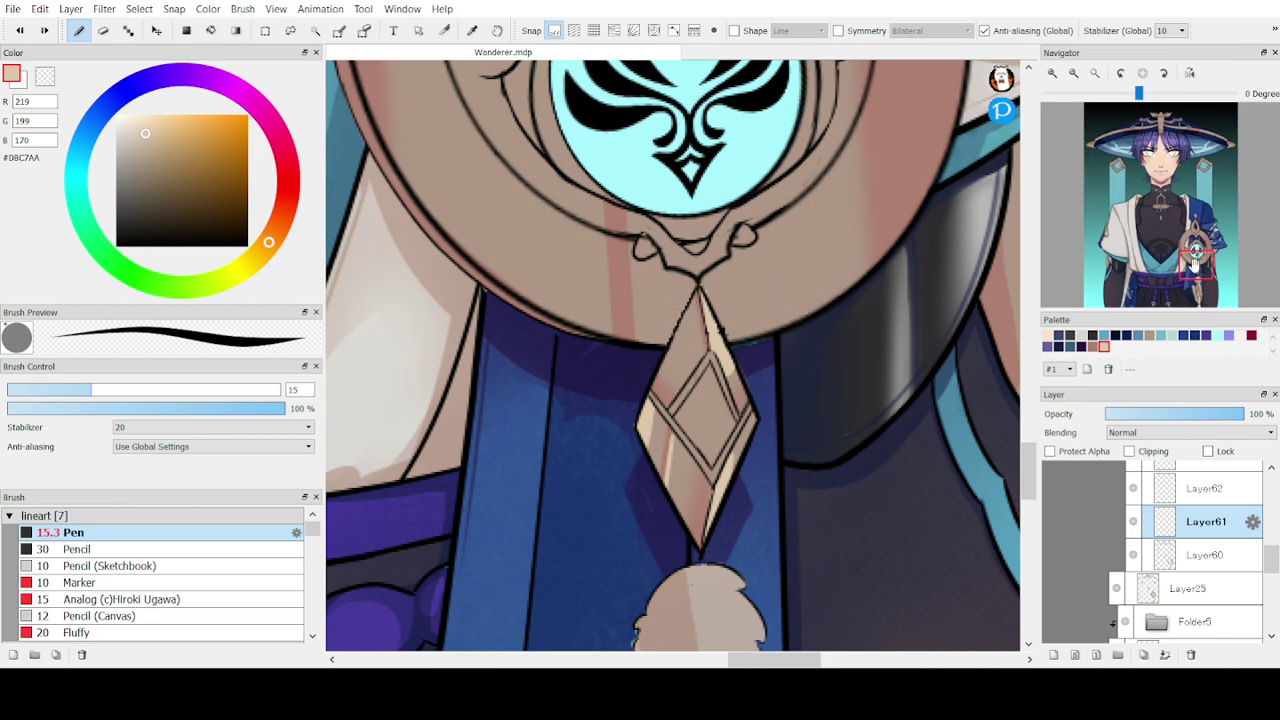
- Paint a light tan highlight along the outer edge of the narrow tan piece beside the black armband
drag(1188, 256, 1219, 269)
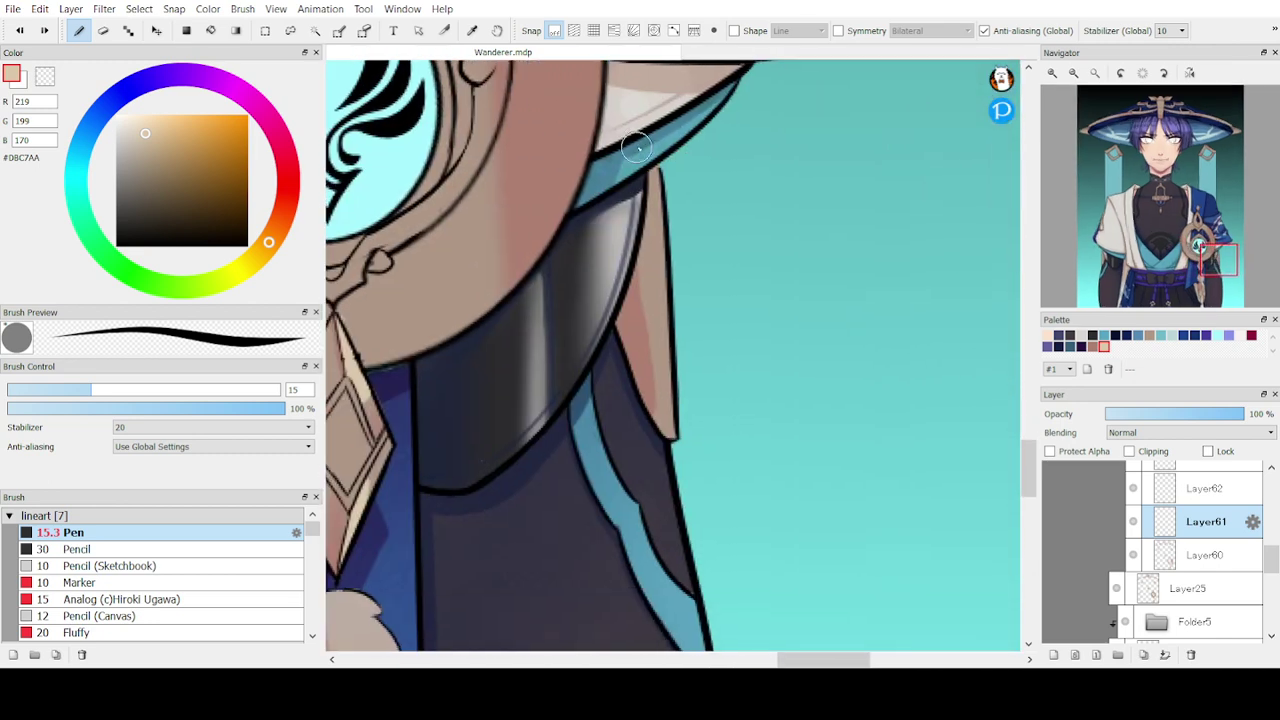
drag(650, 155, 672, 430)
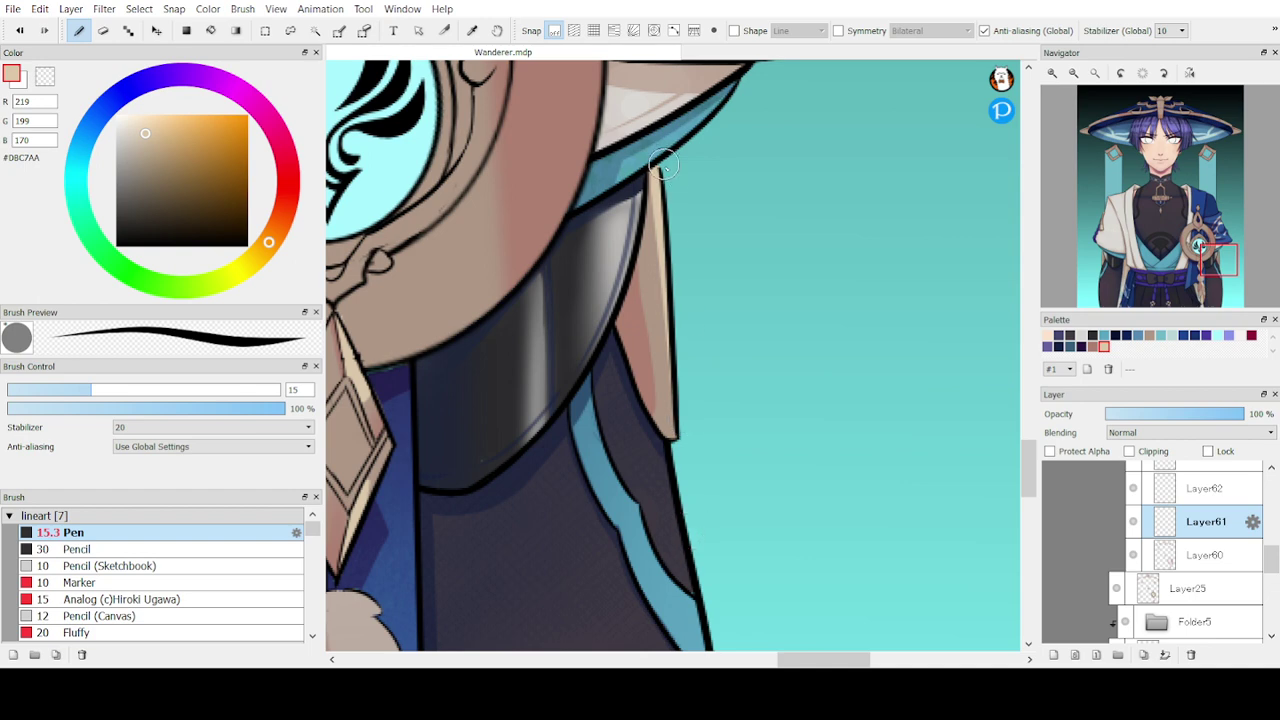
drag(663, 163, 676, 479)
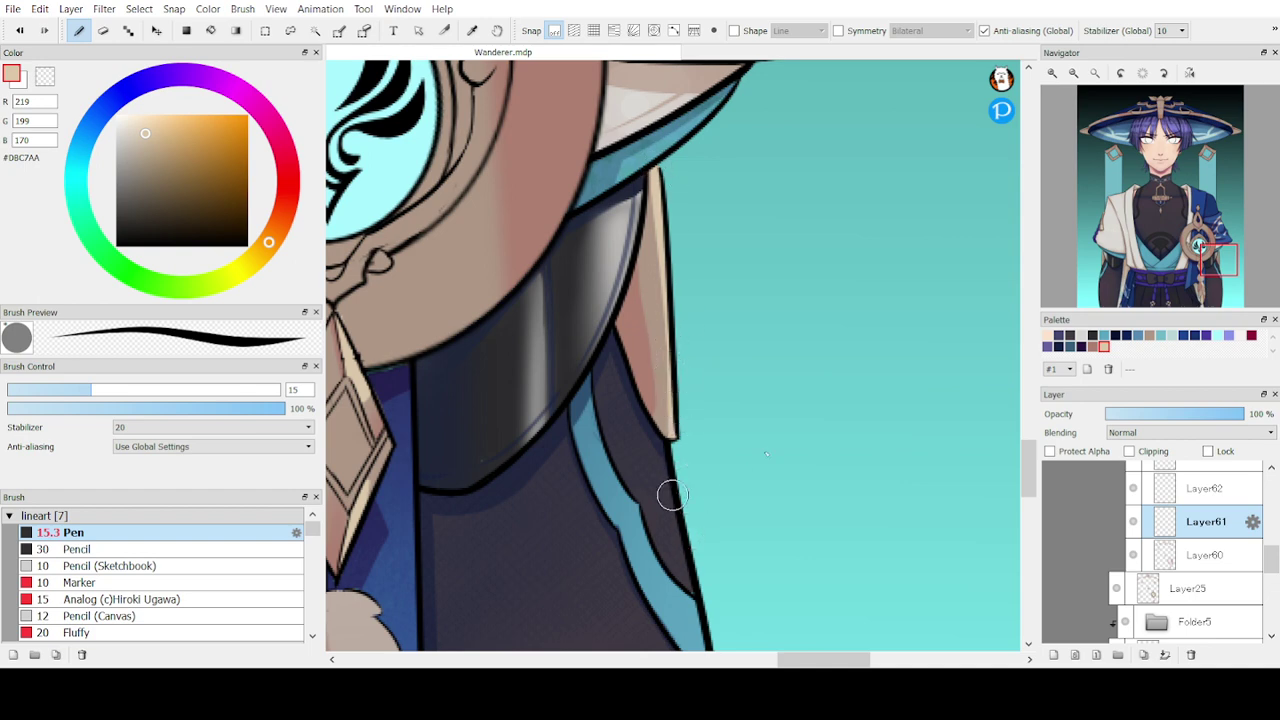
- Try painting a wide vertical light tan band down the left side of the round medallion with the Pen at size 48
drag(1216, 265, 1195, 249)
click(1073, 73)
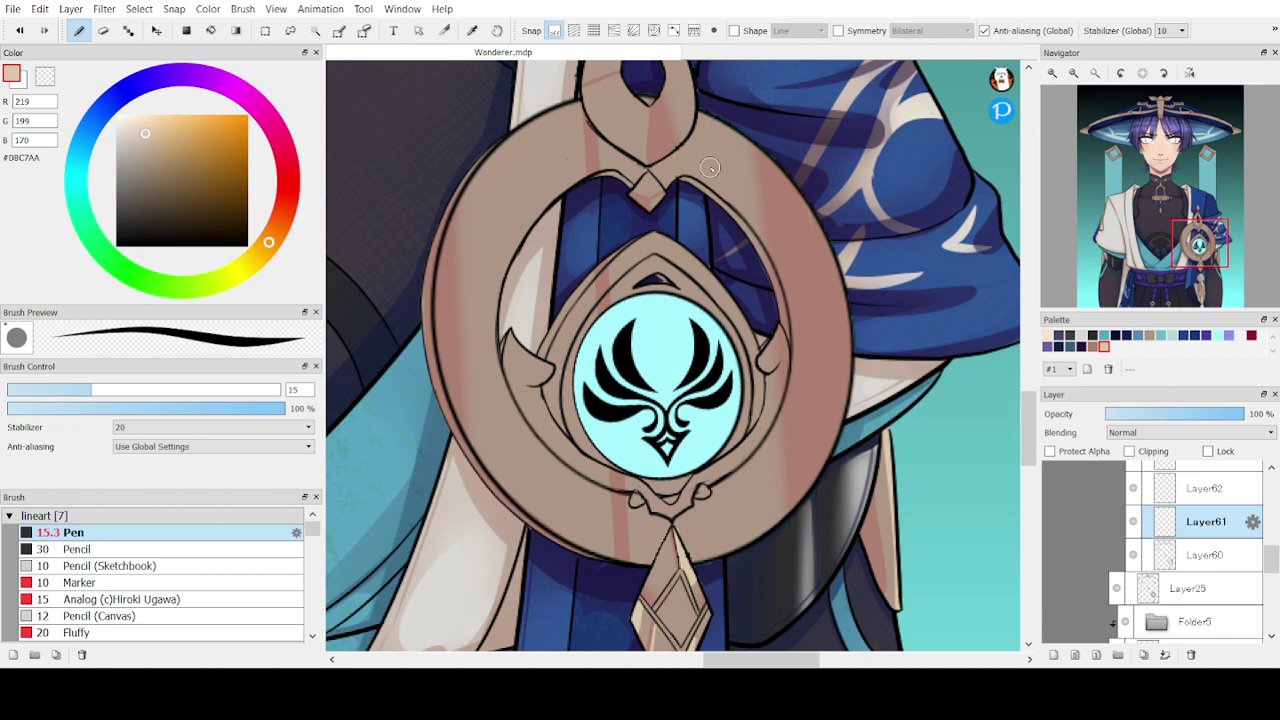
drag(199, 396, 208, 396)
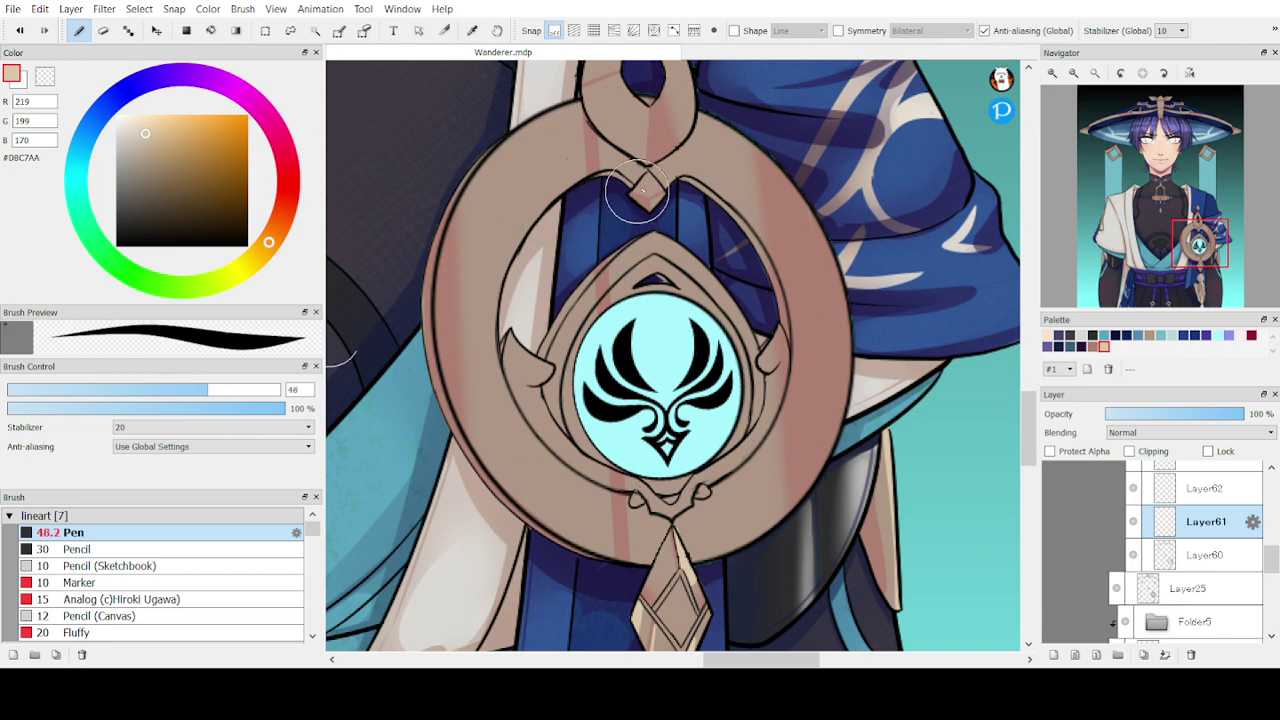
drag(575, 103, 577, 187)
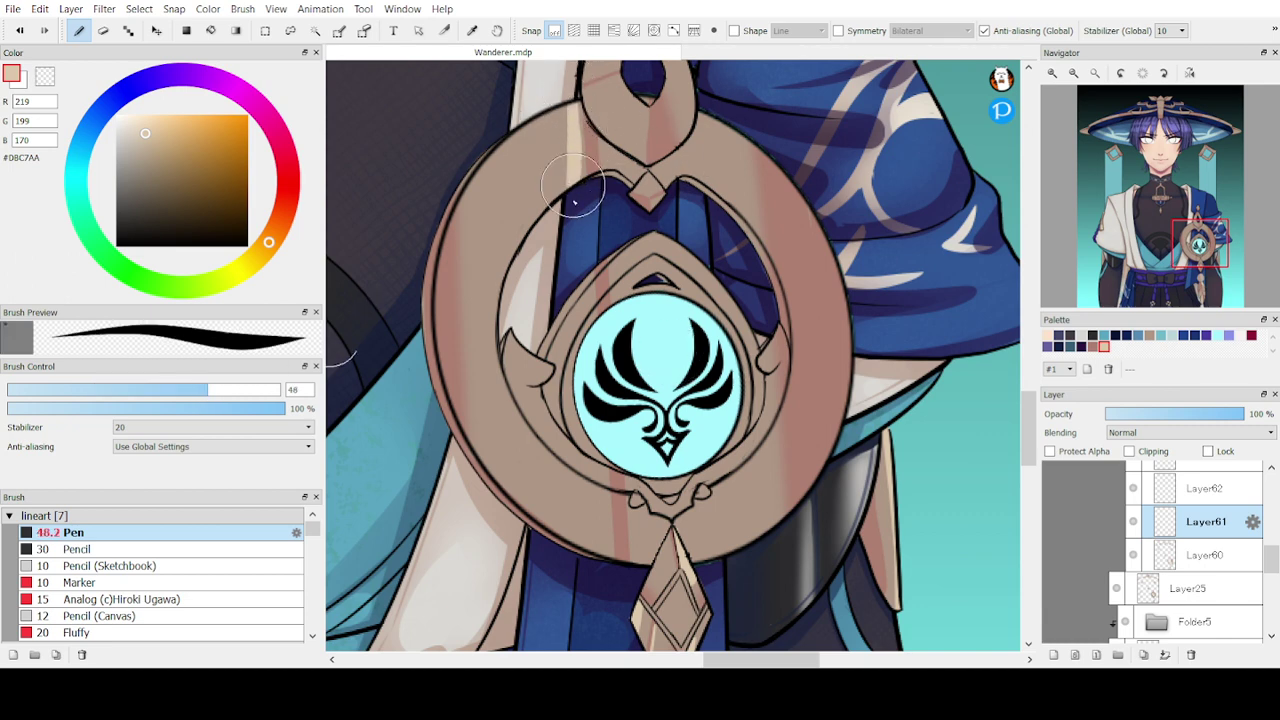
drag(579, 110, 588, 575)
drag(585, 261, 598, 525)
drag(585, 261, 594, 318)
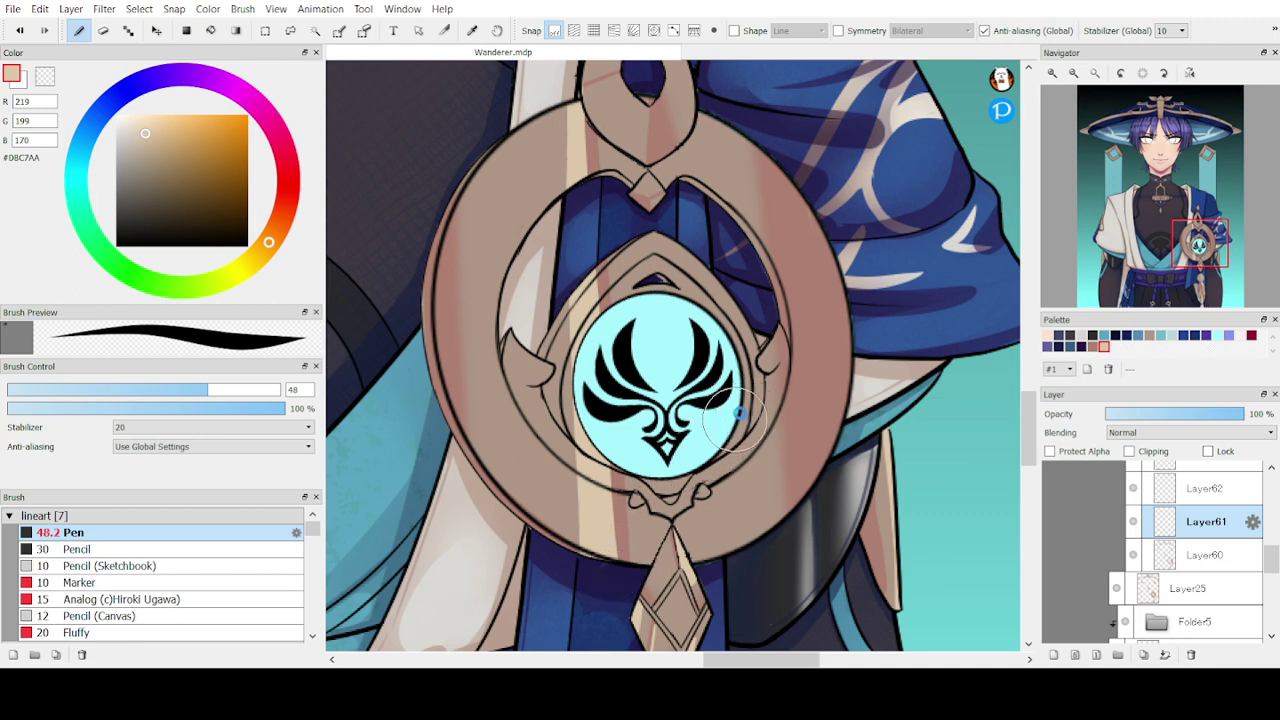
- Undo the wide highlight strokes on the medallion and reduce the Pen size to 27
key(ctrl+z)
click(152, 392)
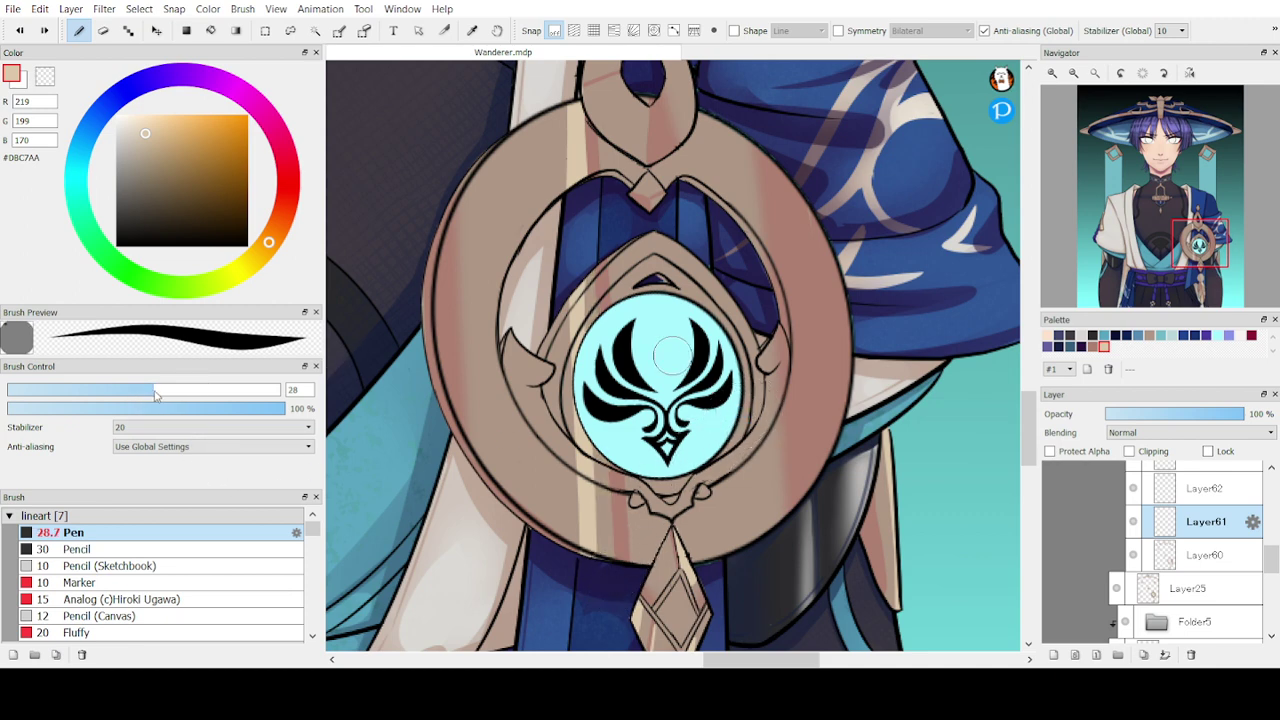
key(ctrl+z)
key(ctrl+z)
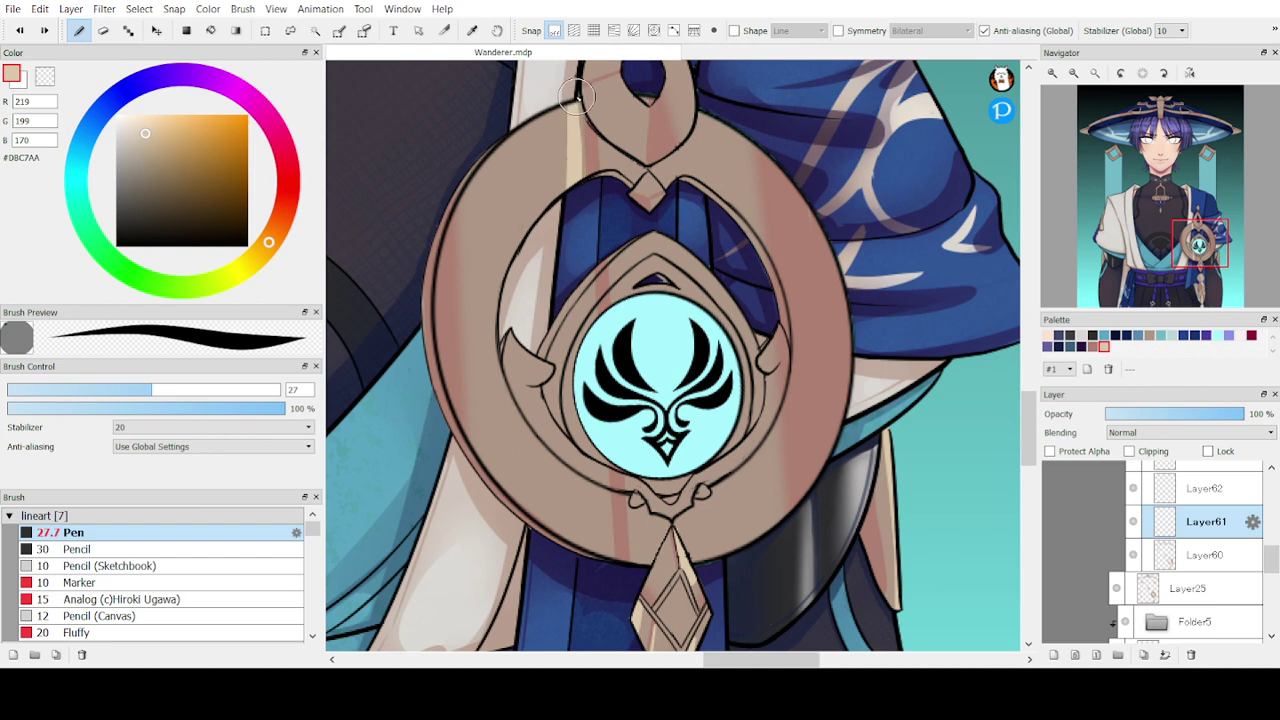
key(ctrl+z)
key(ctrl+z)
- Try painting a narrow vertical light tan band through the left part of the round medallion and its inner frame
drag(571, 98, 575, 180)
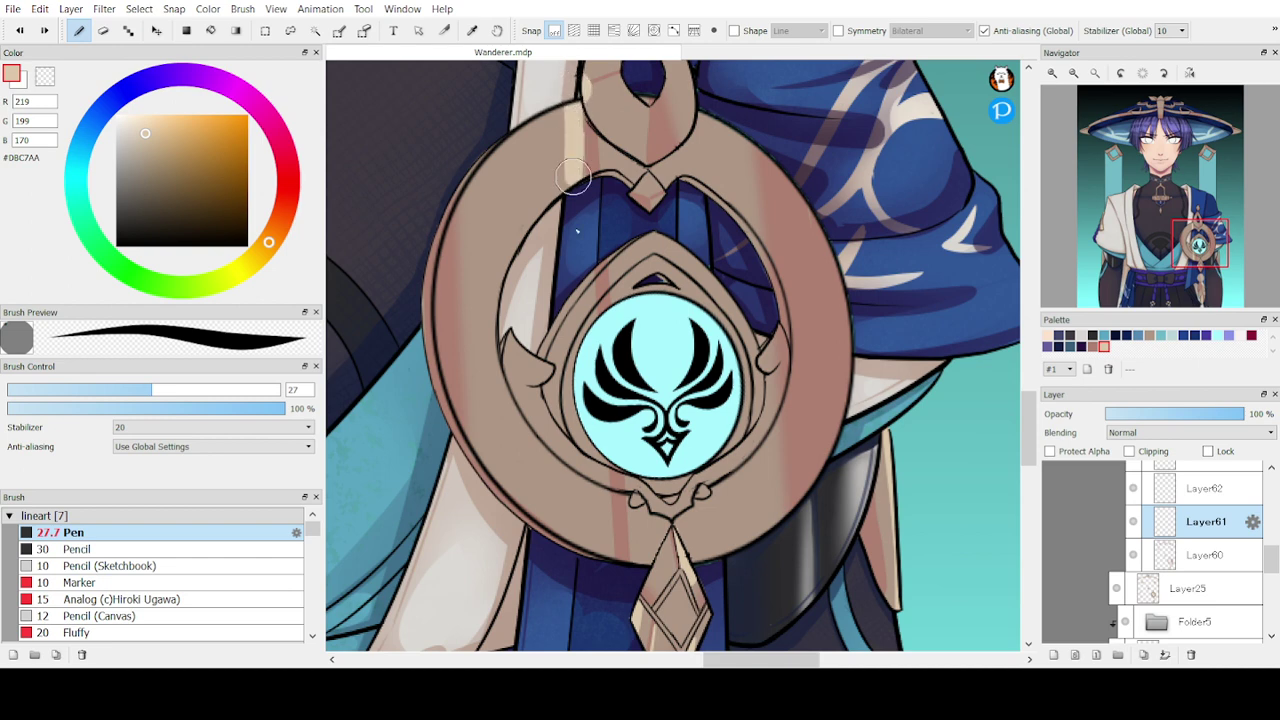
key(ctrl+z)
drag(568, 103, 578, 222)
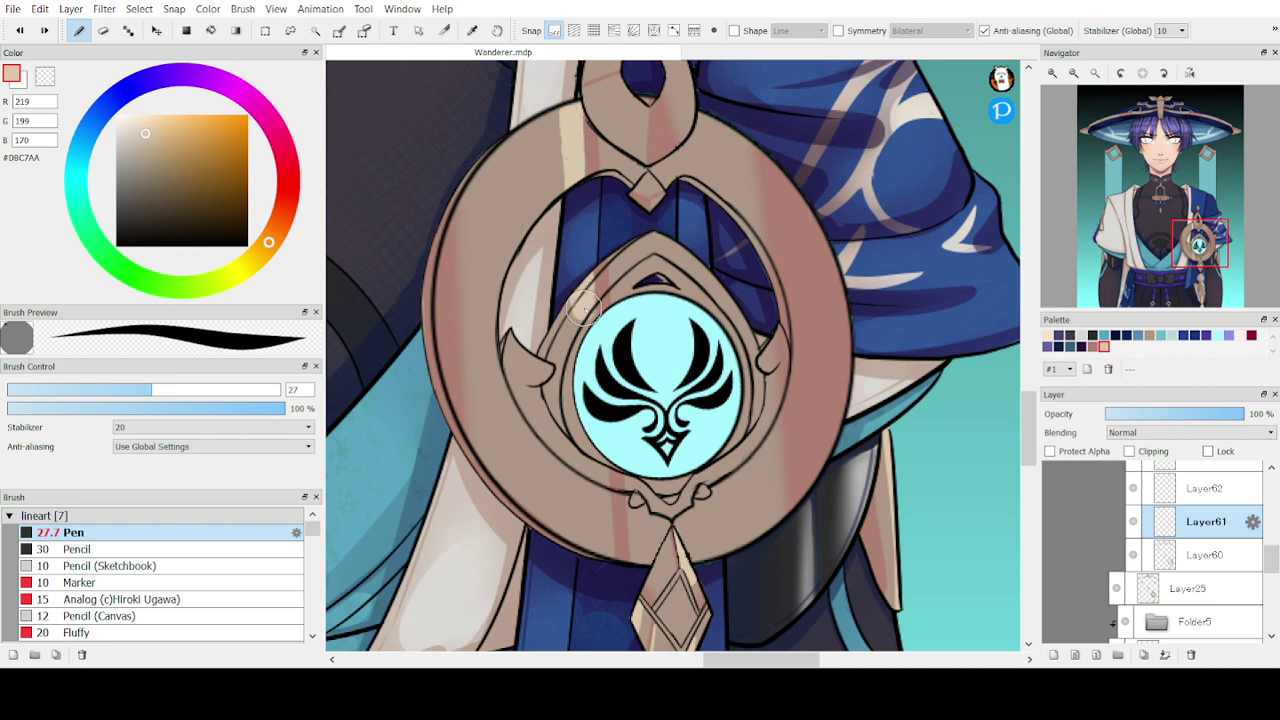
drag(580, 280, 597, 565)
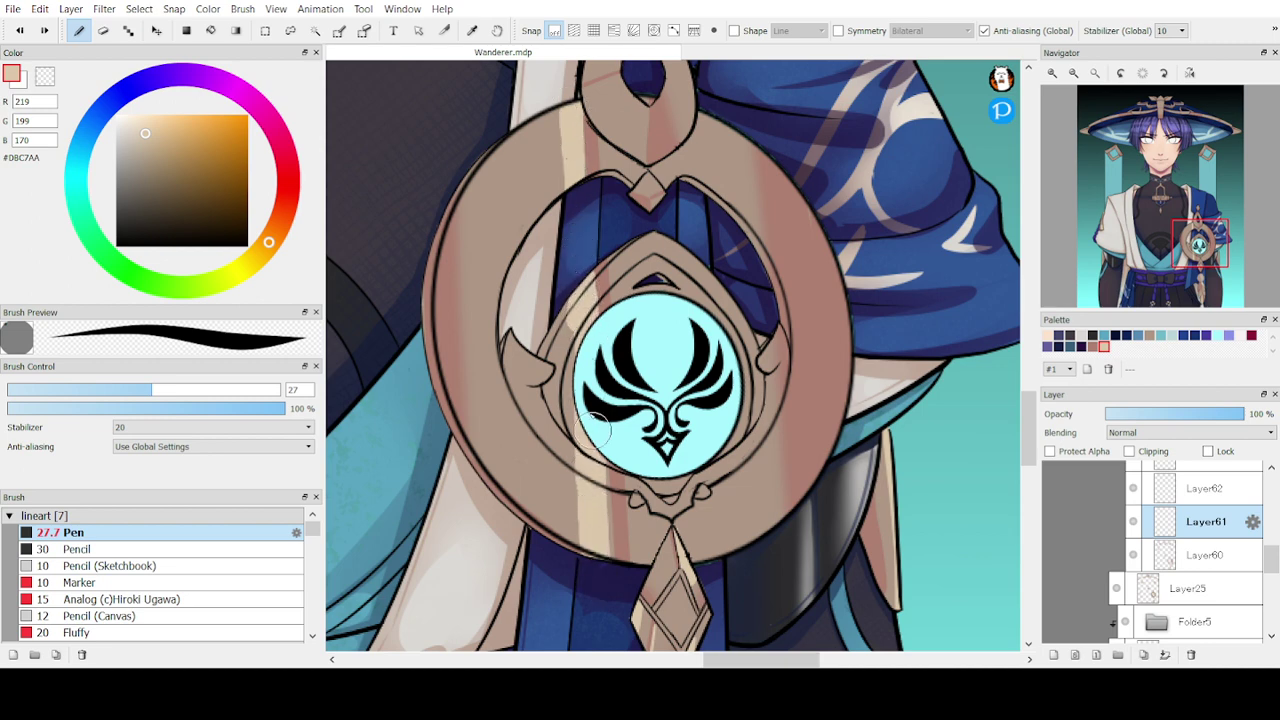
key(ctrl+z)
mouse_move(566, 86)
mouse_down()
mouse_move(597, 628)
mouse_move(613, 508)
mouse_move(592, 597)
mouse_move(605, 610)
mouse_move(613, 572)
mouse_move(572, 128)
mouse_up()
key(ctrl+z)
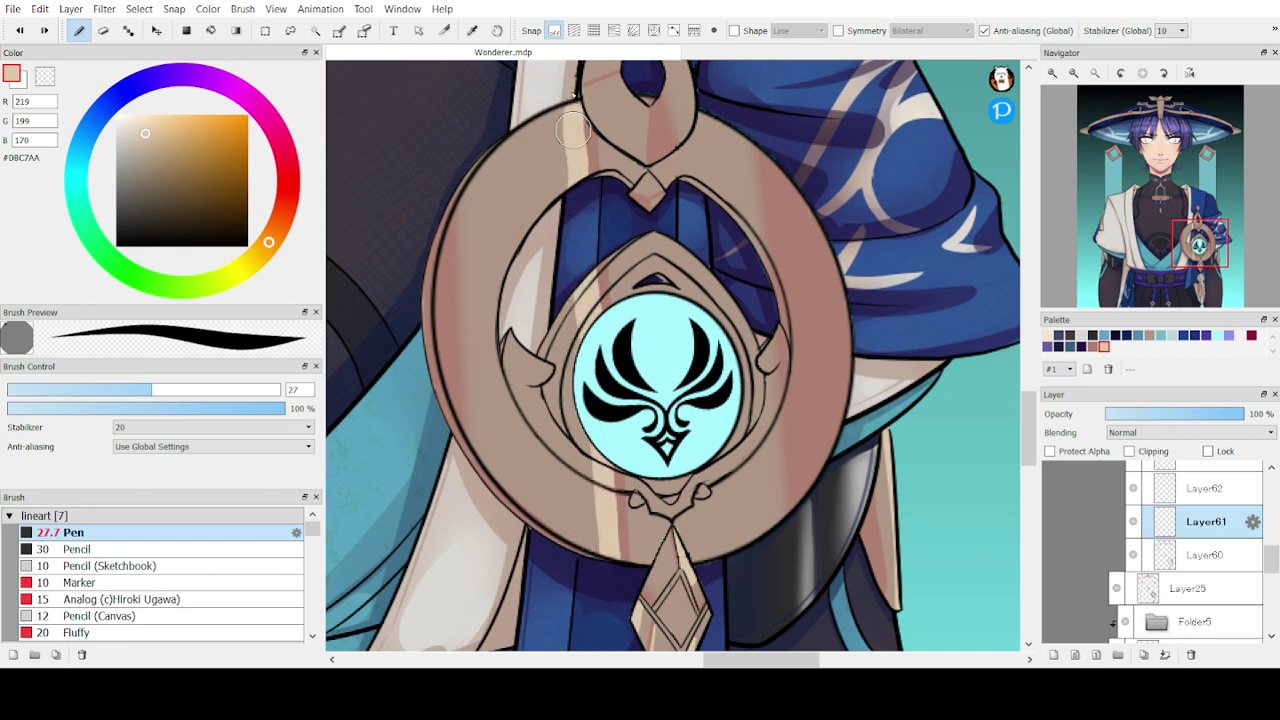
key(ctrl+z)
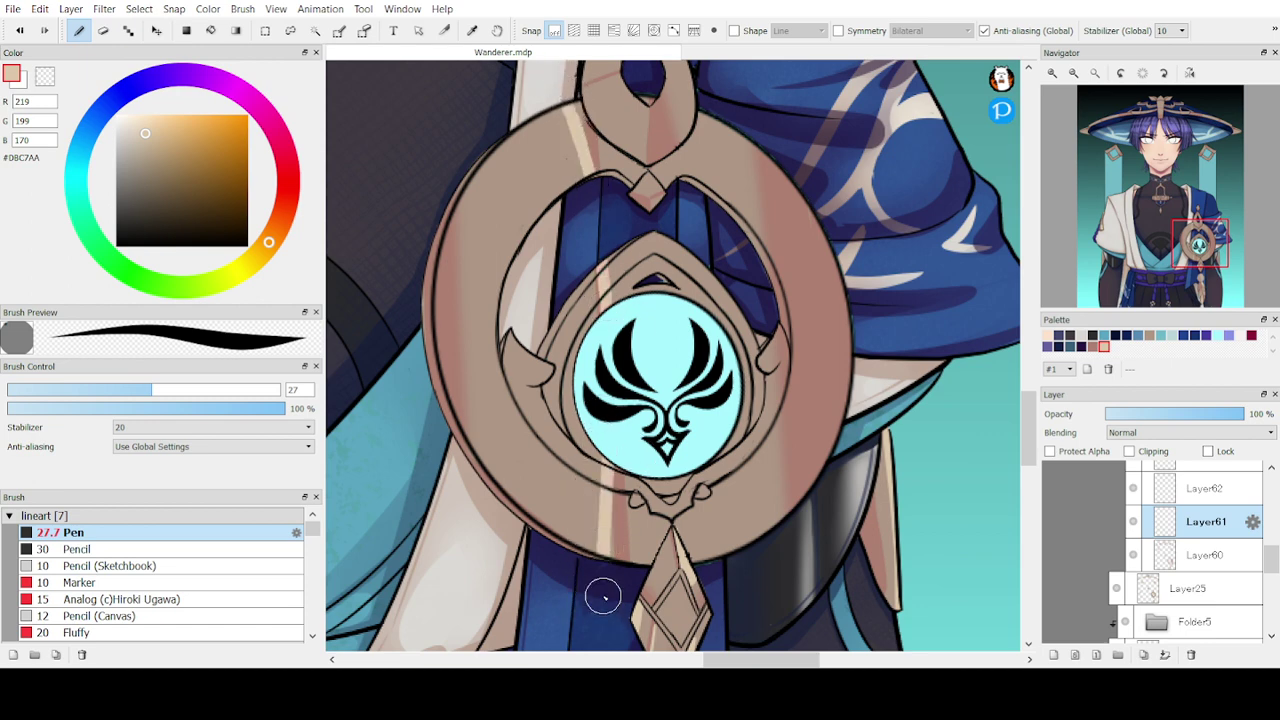
- Try repainting the medallion's narrow vertical highlight through the lower ring and left side of the inner frame
drag(608, 602, 595, 264)
key(ctrl+z)
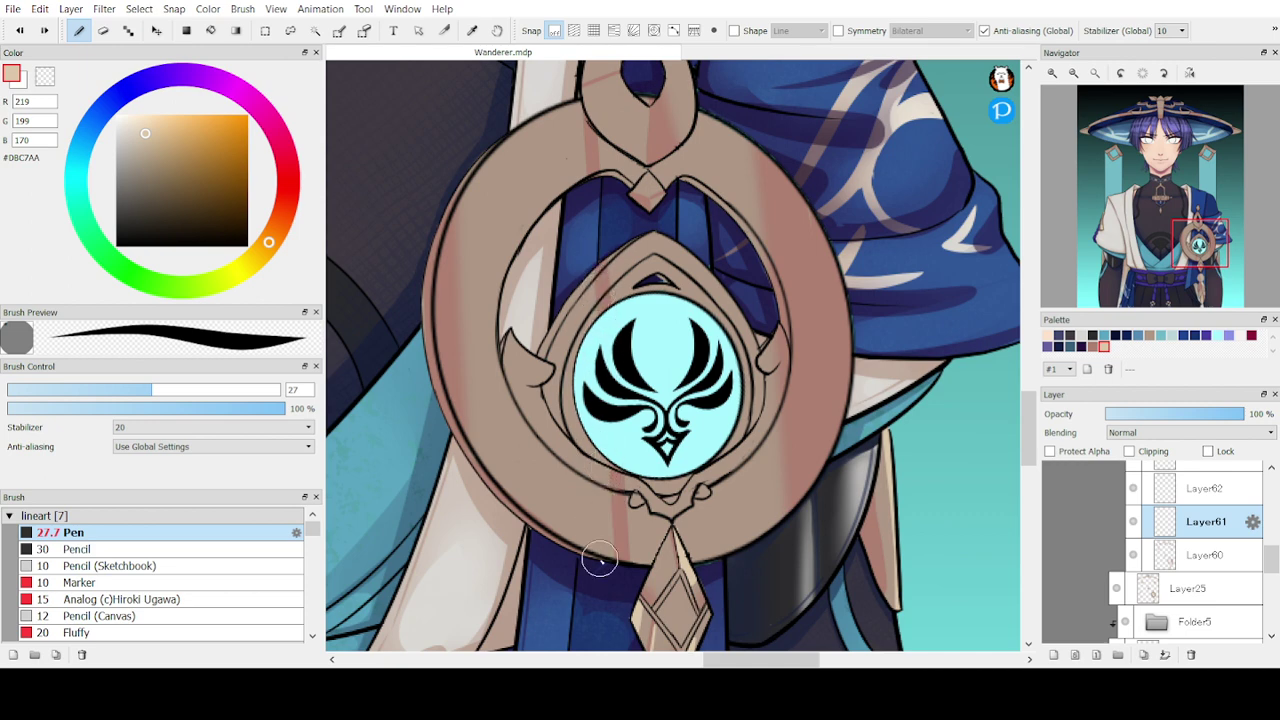
drag(608, 573, 593, 359)
key(ctrl+z)
mouse_move(608, 583)
mouse_down()
mouse_move(584, 227)
mouse_move(590, 586)
mouse_up()
key(ctrl+z)
key(ctrl+z)
drag(586, 257, 603, 614)
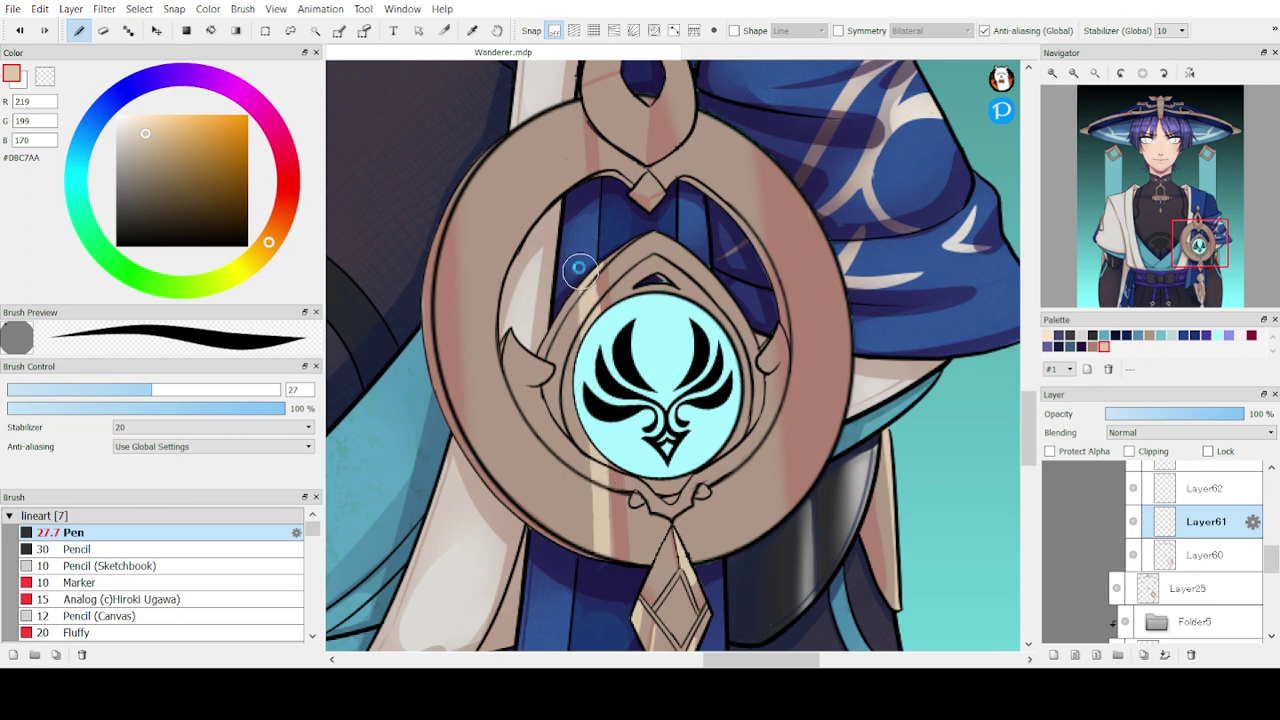
key(ctrl+z)
drag(586, 288, 611, 591)
key(ctrl+z)
- Paint a thin slanted light tan stripe down the left half of the medallion, crossing the inner frame and lower ring
drag(584, 258, 616, 612)
drag(580, 257, 594, 318)
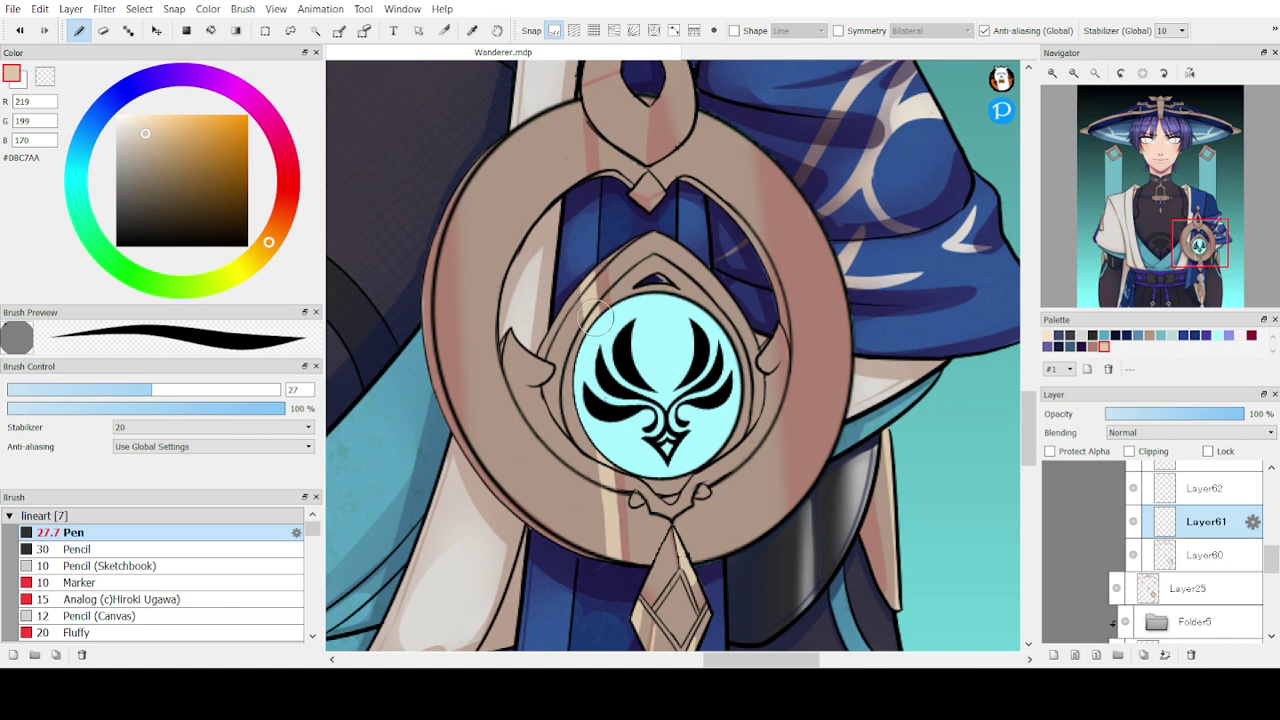
mouse_move(572, 90)
mouse_down()
mouse_move(578, 141)
mouse_move(566, 77)
mouse_move(580, 188)
mouse_move(574, 117)
mouse_up()
key(ctrl+z)
key(ctrl+z)
mouse_move(582, 212)
mouse_down()
mouse_move(568, 83)
mouse_move(575, 240)
mouse_move(568, 100)
mouse_move(586, 214)
mouse_up()
key(ctrl+z)
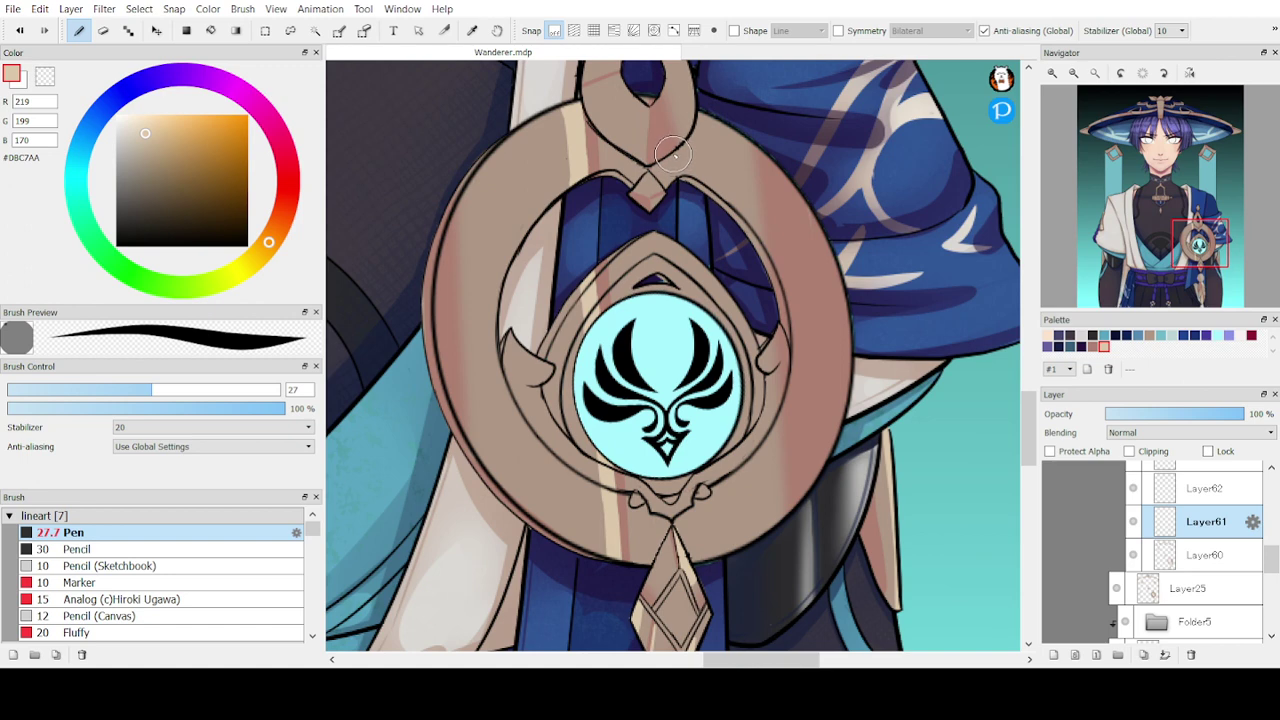
- Widen the medallion's left stripe into a broad light tan band across the ring and inner frame
drag(553, 74, 599, 574)
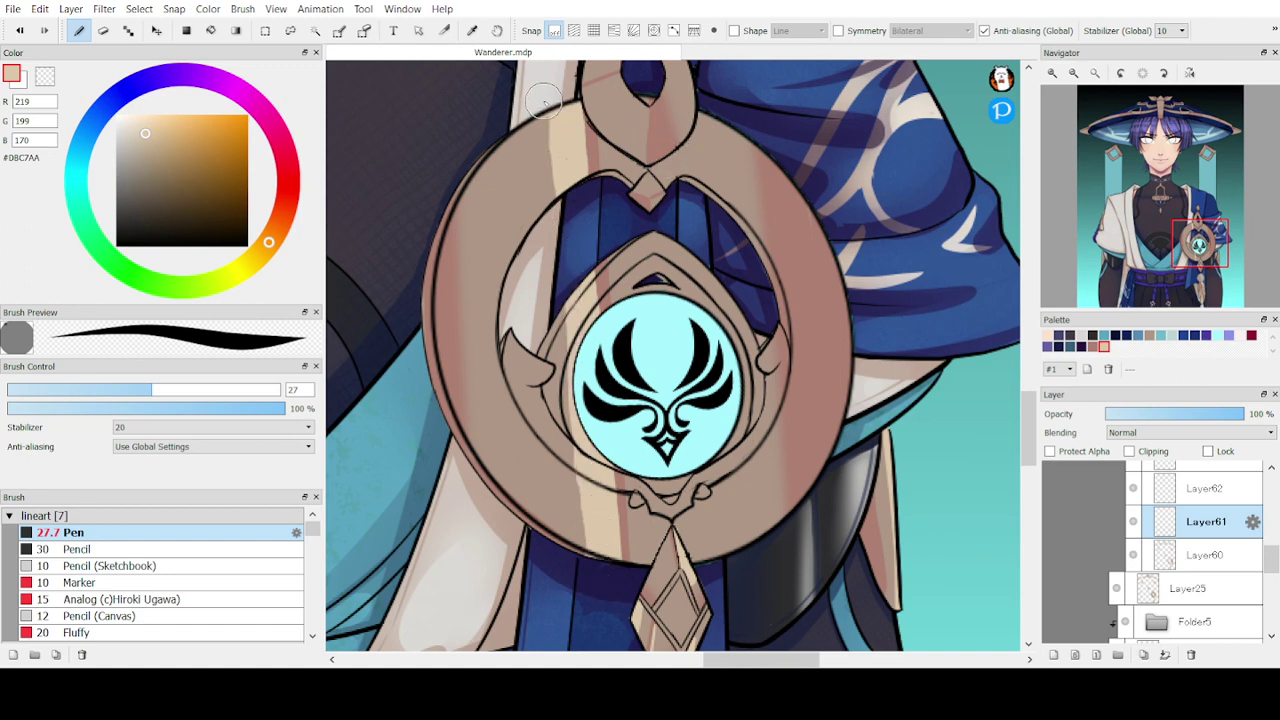
drag(543, 103, 573, 483)
drag(559, 358, 578, 562)
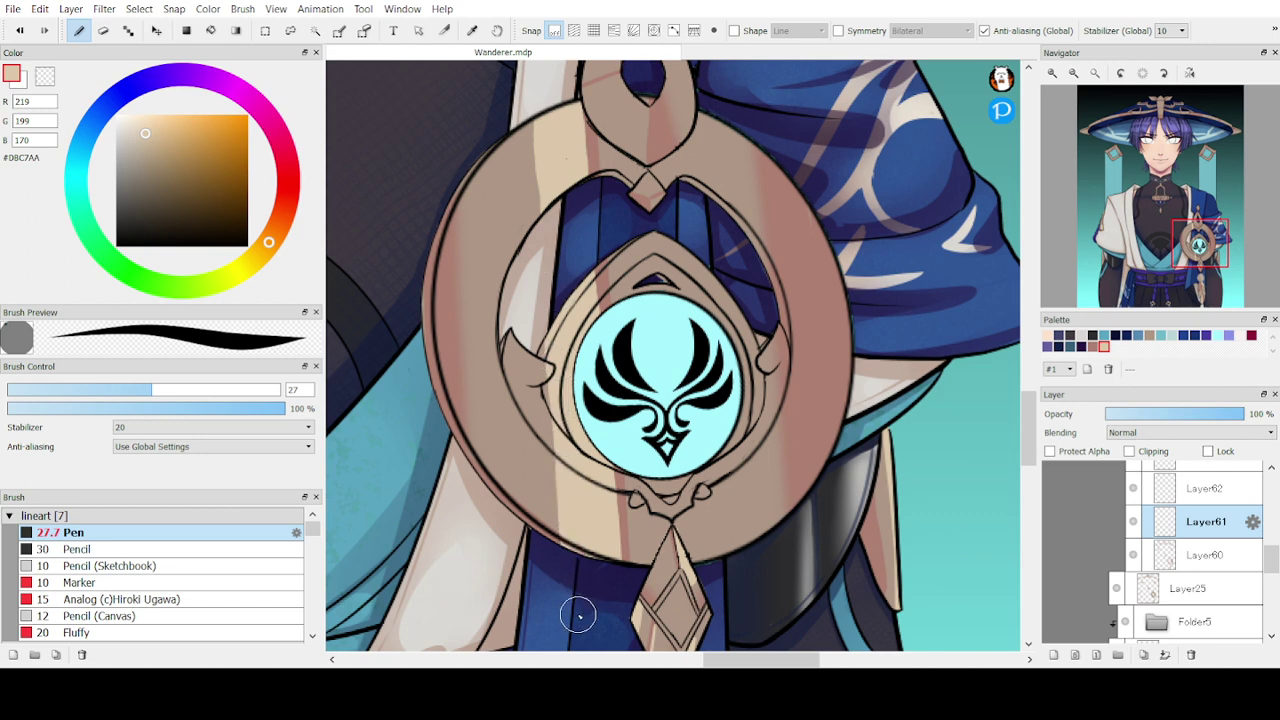
drag(532, 92, 562, 589)
key(ctrl+z)
drag(530, 120, 559, 292)
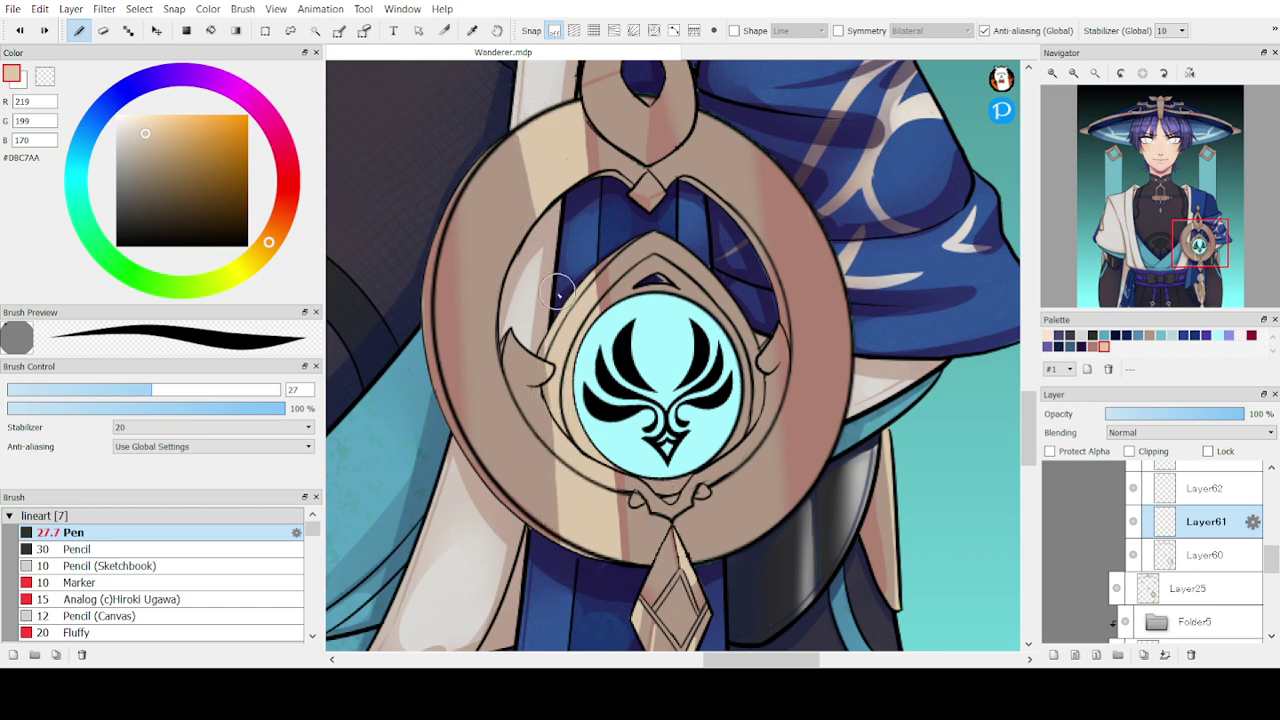
key(ctrl+z)
drag(535, 92, 571, 582)
drag(530, 103, 567, 430)
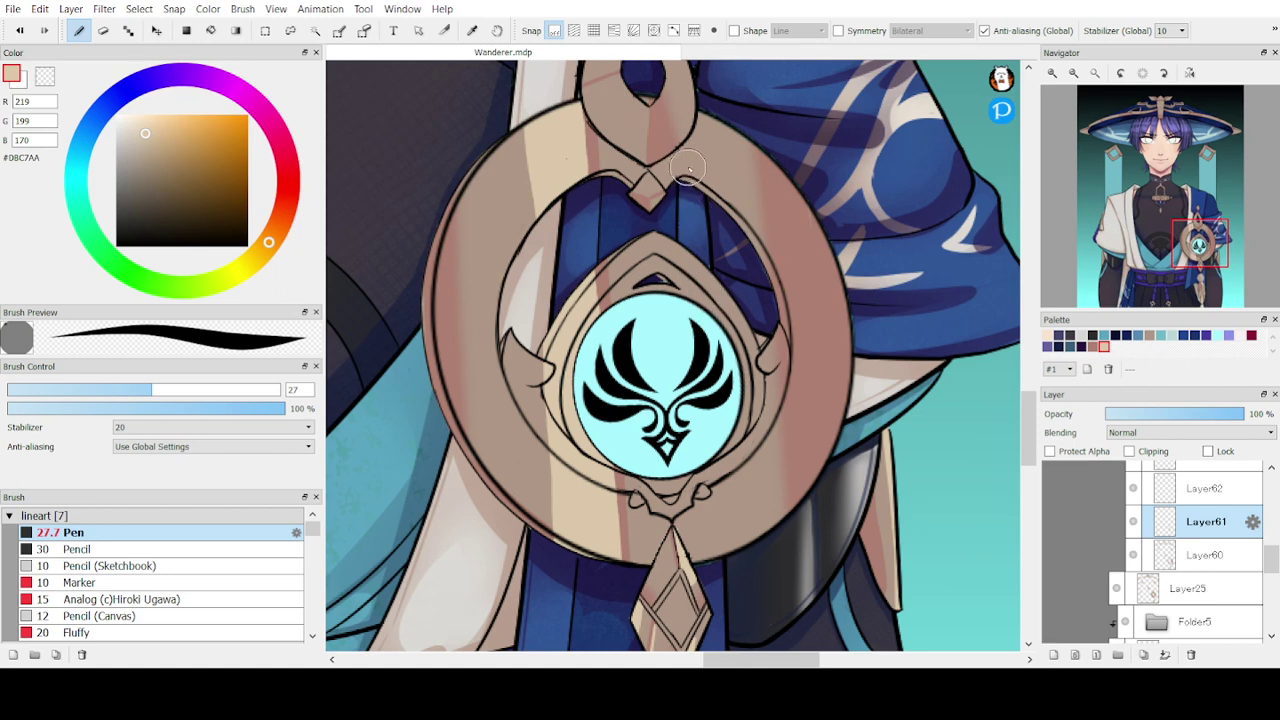
- Paint a thin slanted light tan stripe down the right half of the medallion, from its upper to lower rim
drag(701, 105, 737, 368)
key(ctrl+z)
mouse_move(704, 91)
mouse_down()
mouse_move(743, 465)
mouse_move(764, 536)
mouse_up()
key(ctrl+z)
drag(703, 90, 772, 621)
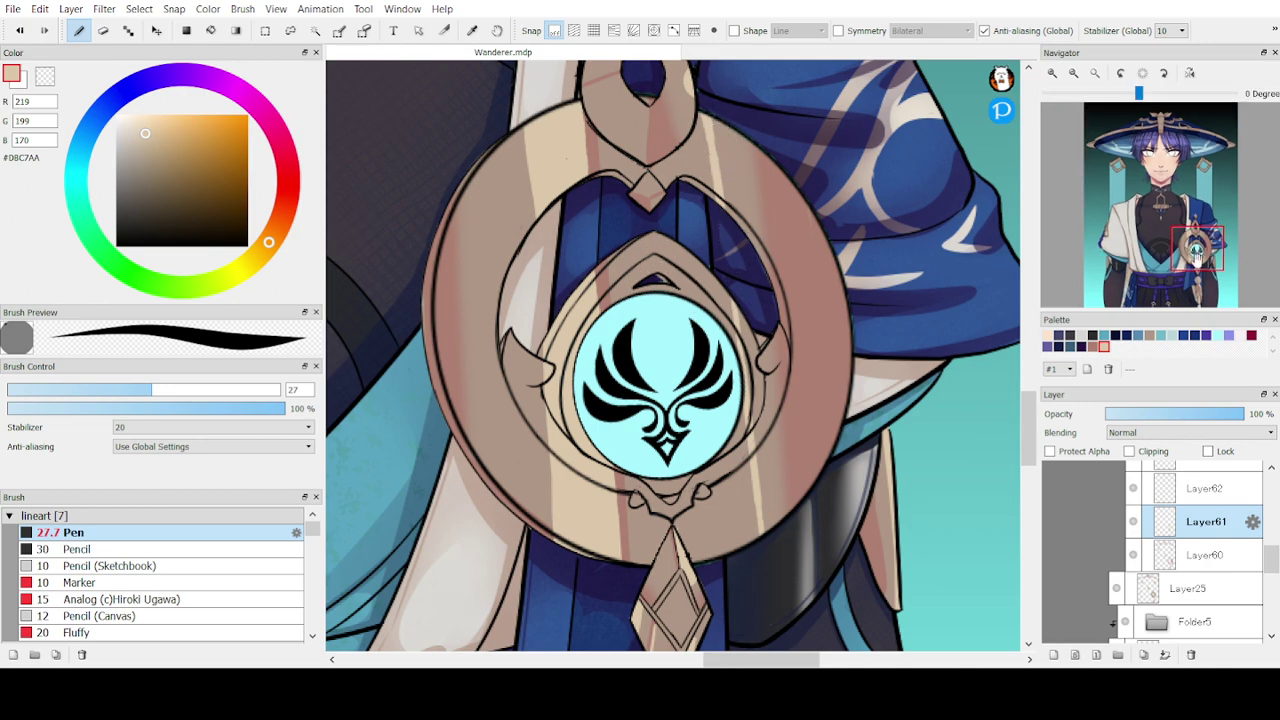
- Paint light tan highlights on the lower part, sides and upper tip of the teardrop ring above the medallion
drag(1195, 260, 1192, 242)
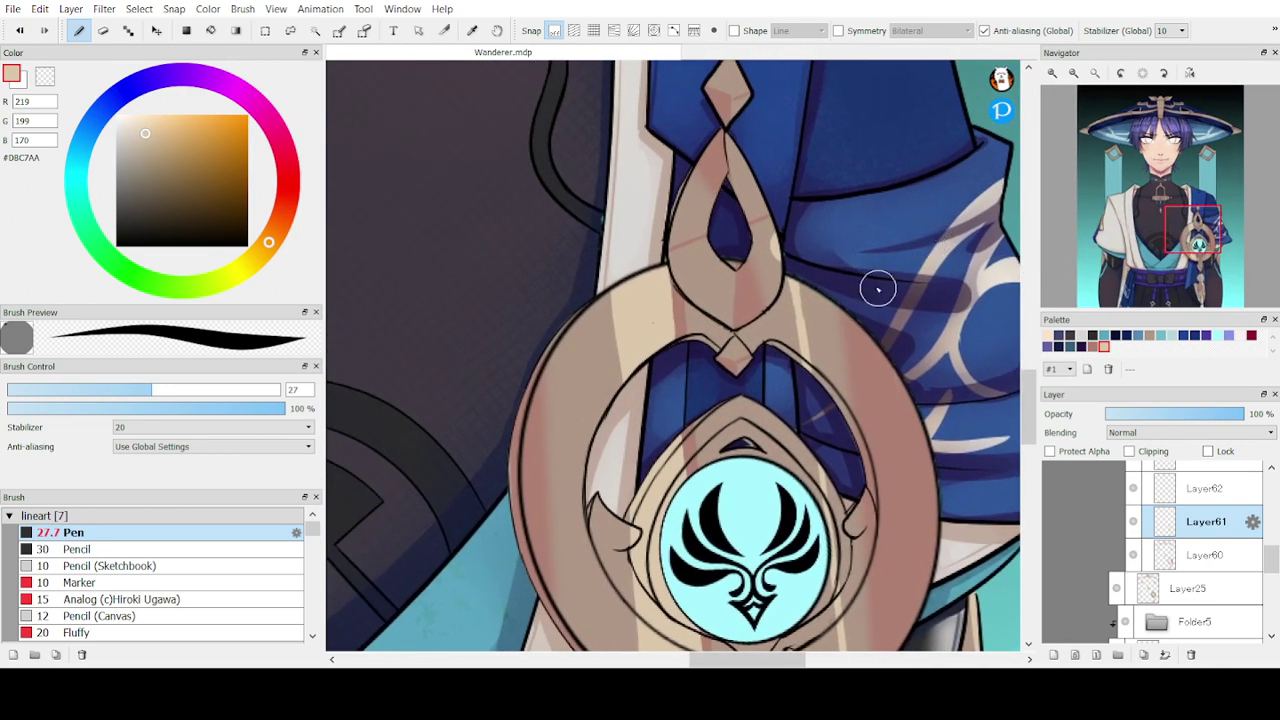
key(e)
key(b)
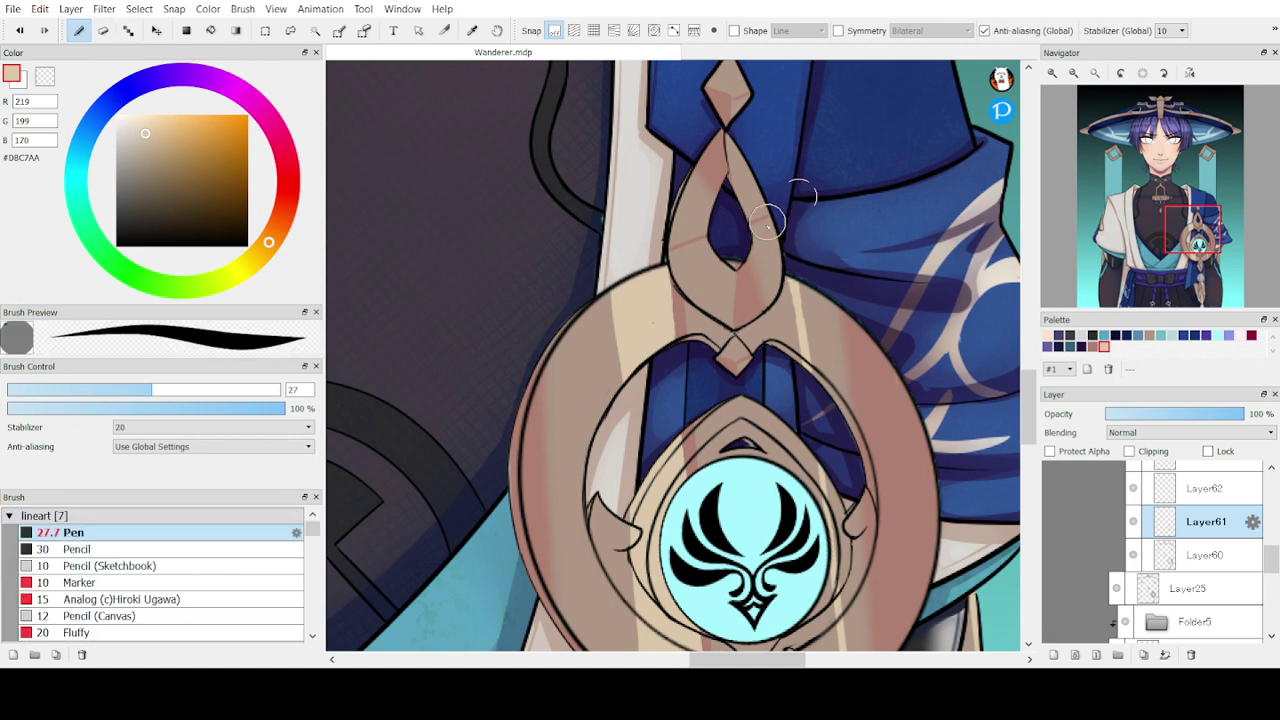
mouse_move(731, 268)
mouse_down()
mouse_move(728, 318)
mouse_move(699, 300)
mouse_move(719, 270)
mouse_move(697, 297)
mouse_move(732, 284)
mouse_move(731, 270)
mouse_move(716, 308)
mouse_move(715, 295)
mouse_up()
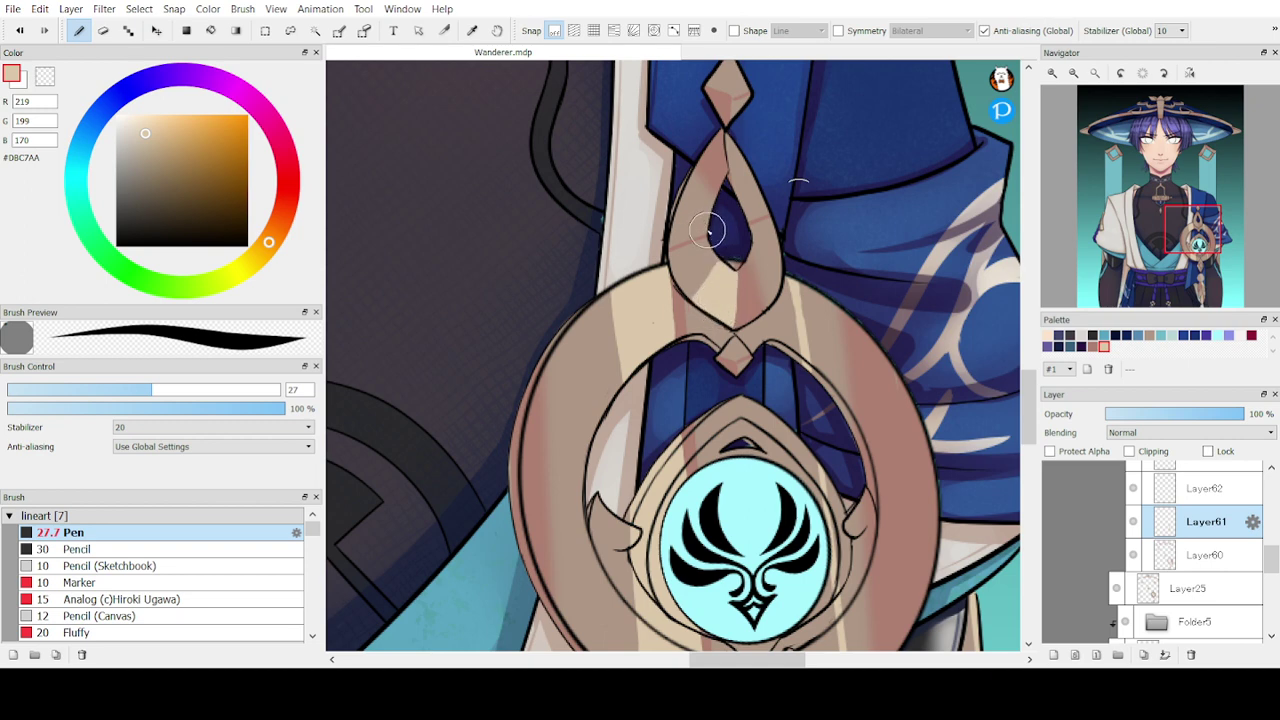
mouse_move(707, 231)
mouse_down()
mouse_move(661, 246)
mouse_move(743, 225)
mouse_move(782, 253)
mouse_move(705, 231)
mouse_move(649, 250)
mouse_move(722, 220)
mouse_move(669, 241)
mouse_move(722, 223)
mouse_move(680, 238)
mouse_up()
key(ctrl+z)
key(ctrl+z)
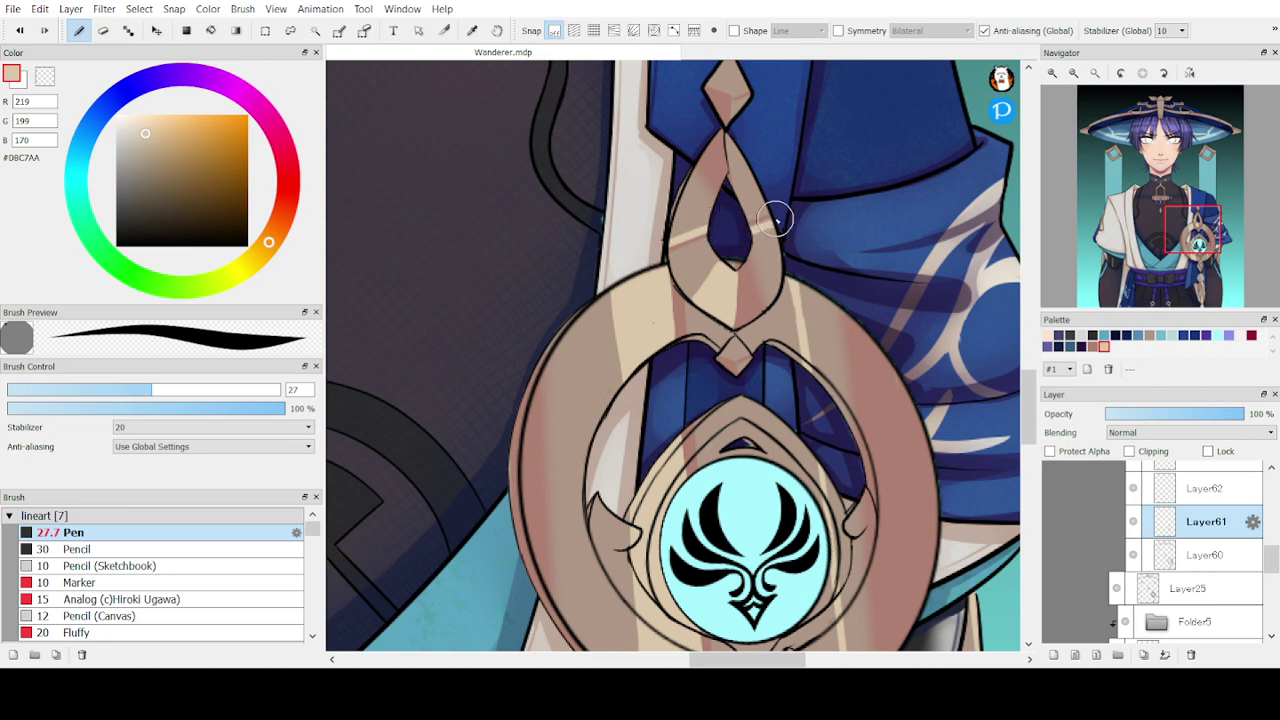
mouse_move(728, 128)
mouse_down()
mouse_move(736, 172)
mouse_move(730, 138)
mouse_move(734, 188)
mouse_move(734, 133)
mouse_move(734, 195)
mouse_move(740, 151)
mouse_move(731, 193)
mouse_move(756, 148)
mouse_move(731, 213)
mouse_move(758, 188)
mouse_up()
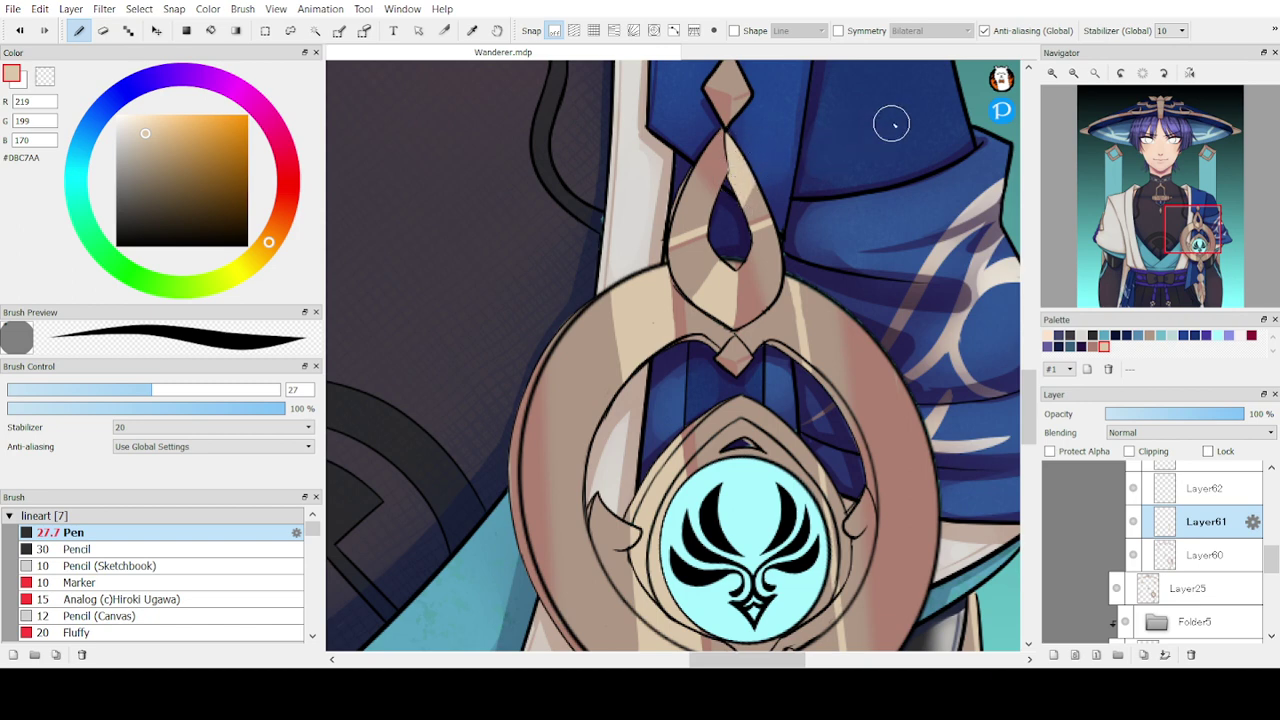
- Add light tan highlights to the small diamonds below and above the teardrop ring
mouse_move(1155, 222)
drag(1188, 238, 1178, 250)
drag(873, 163, 874, 193)
mouse_move(1147, 252)
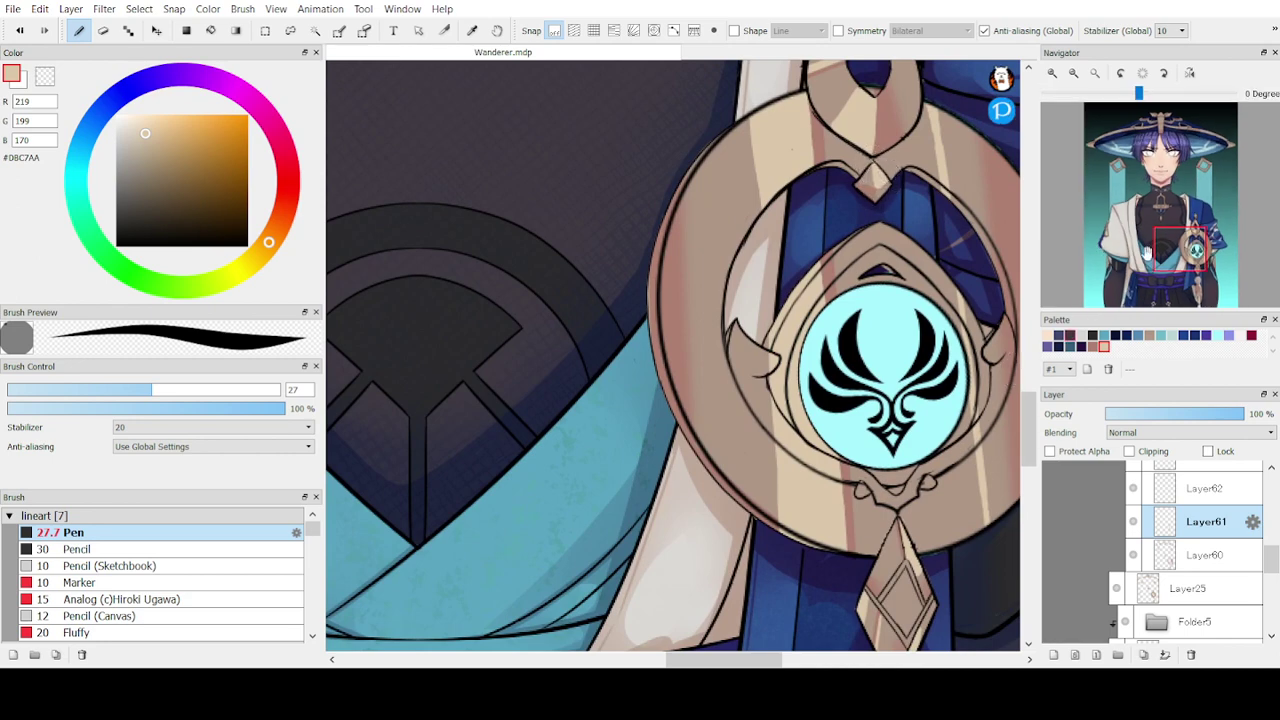
drag(1192, 246, 1189, 209)
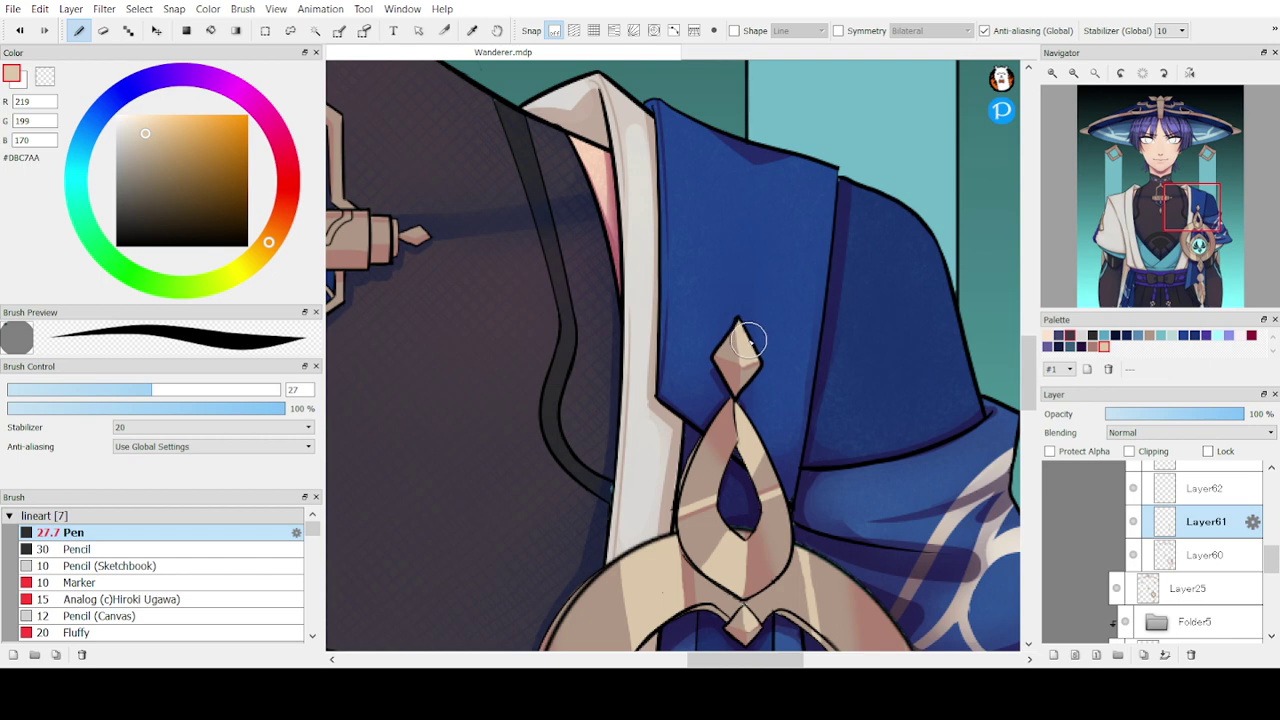
- Paint light tan highlights on the top and slanted edges of the chest pendant's arched loop
drag(1192, 217, 1164, 201)
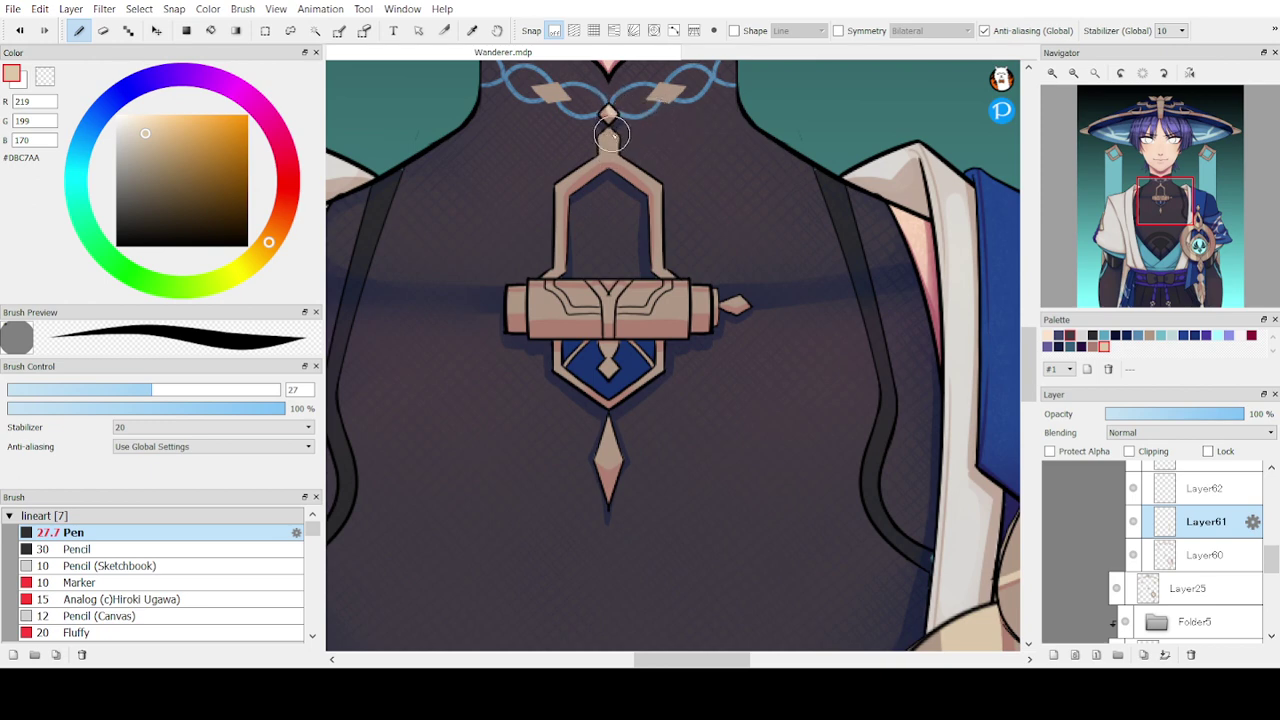
mouse_move(612, 130)
mouse_down()
mouse_move(612, 156)
mouse_move(652, 184)
mouse_up()
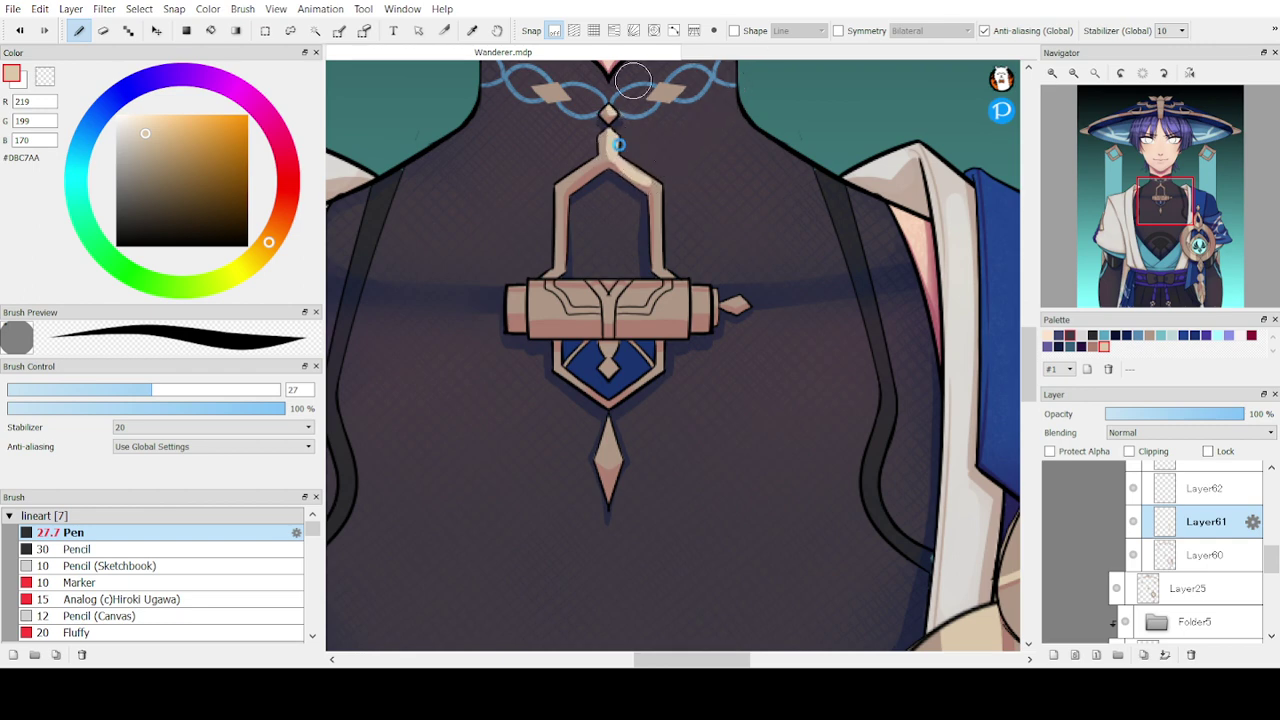
key(ctrl+z)
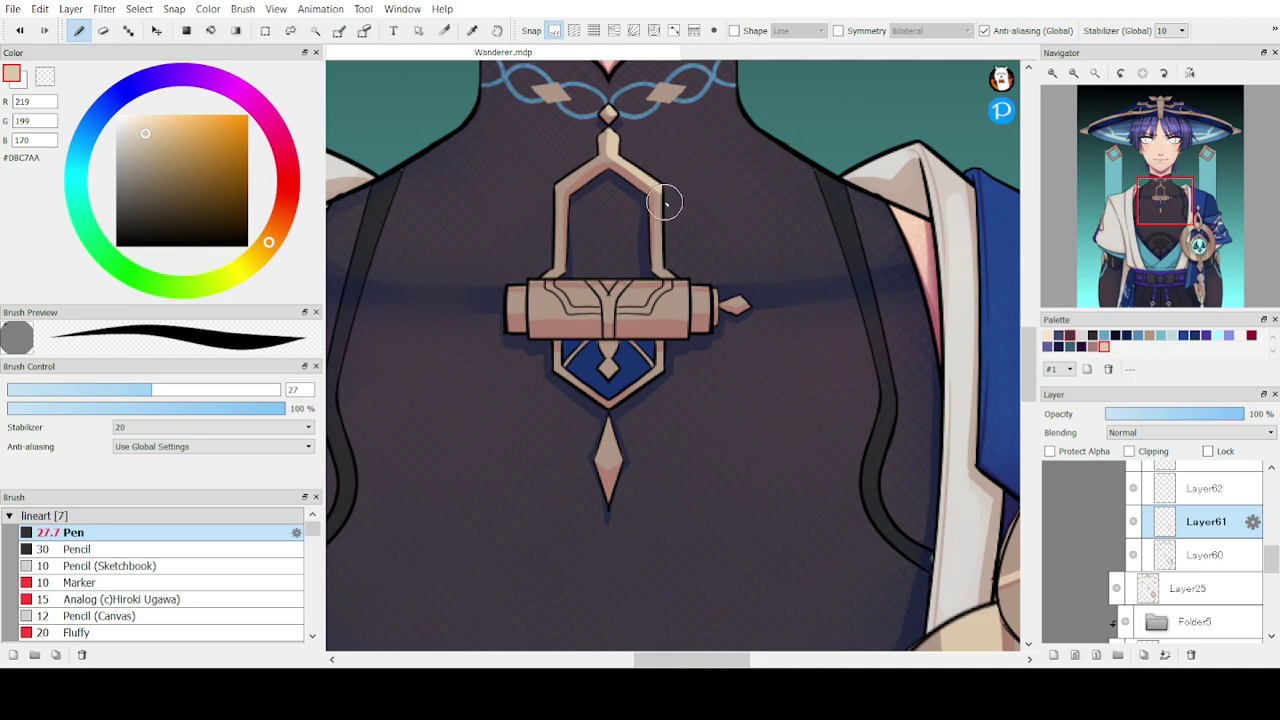
- Paint a light tan highlight along the right vertical bar of the chest pendant's arched loop
drag(660, 186, 660, 252)
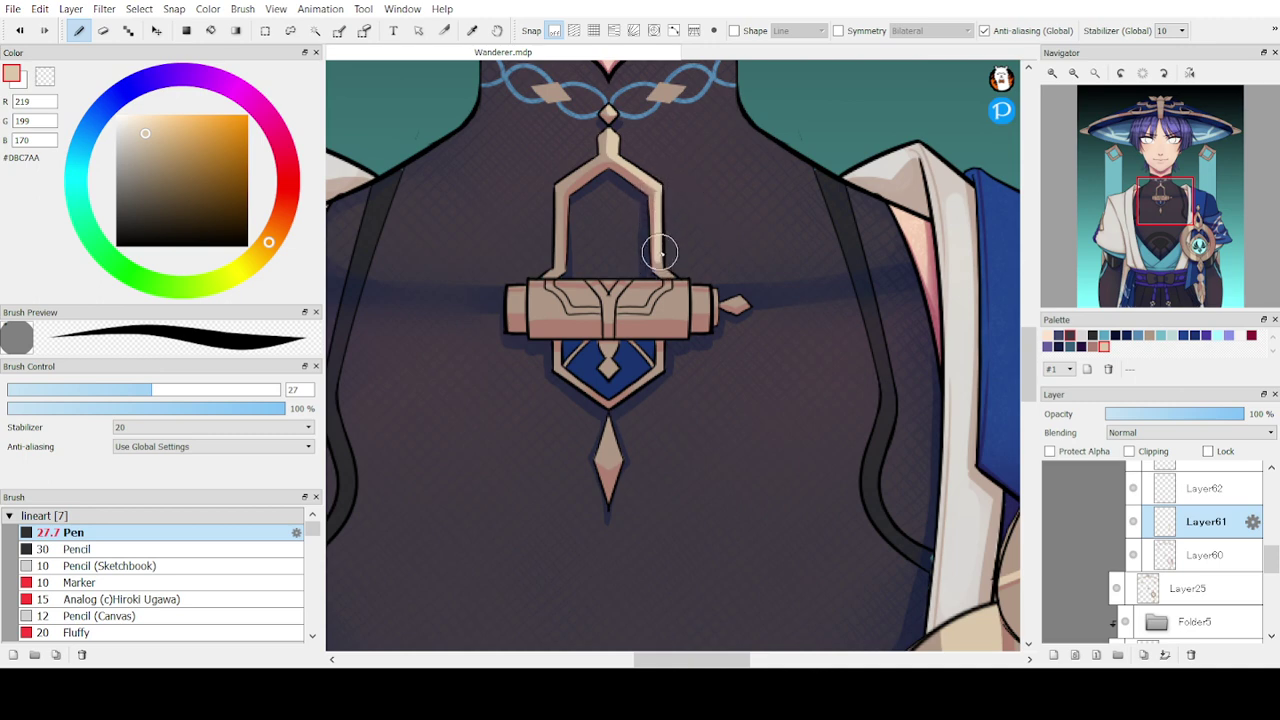
key(ctrl+z)
drag(662, 184, 660, 260)
key(ctrl+z)
drag(659, 184, 657, 262)
key(ctrl+z)
drag(664, 180, 666, 246)
key(ctrl+z)
drag(664, 180, 661, 261)
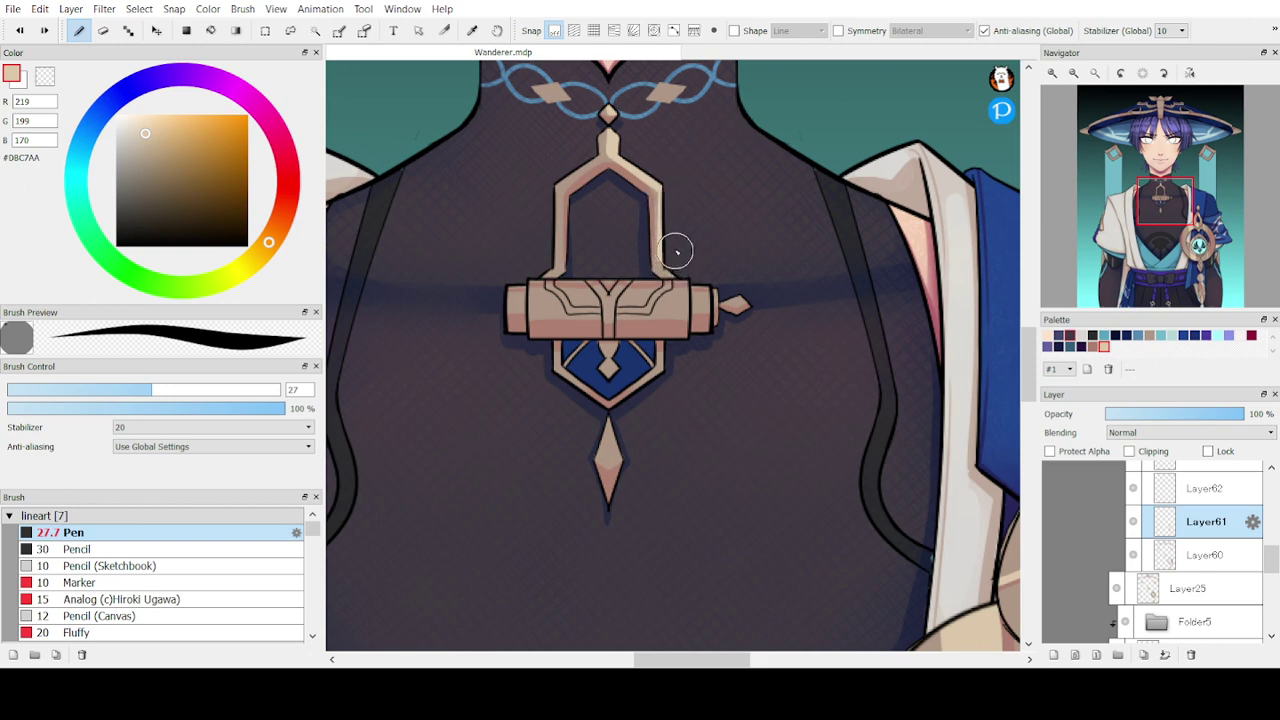
drag(660, 263, 662, 221)
key(ctrl+z)
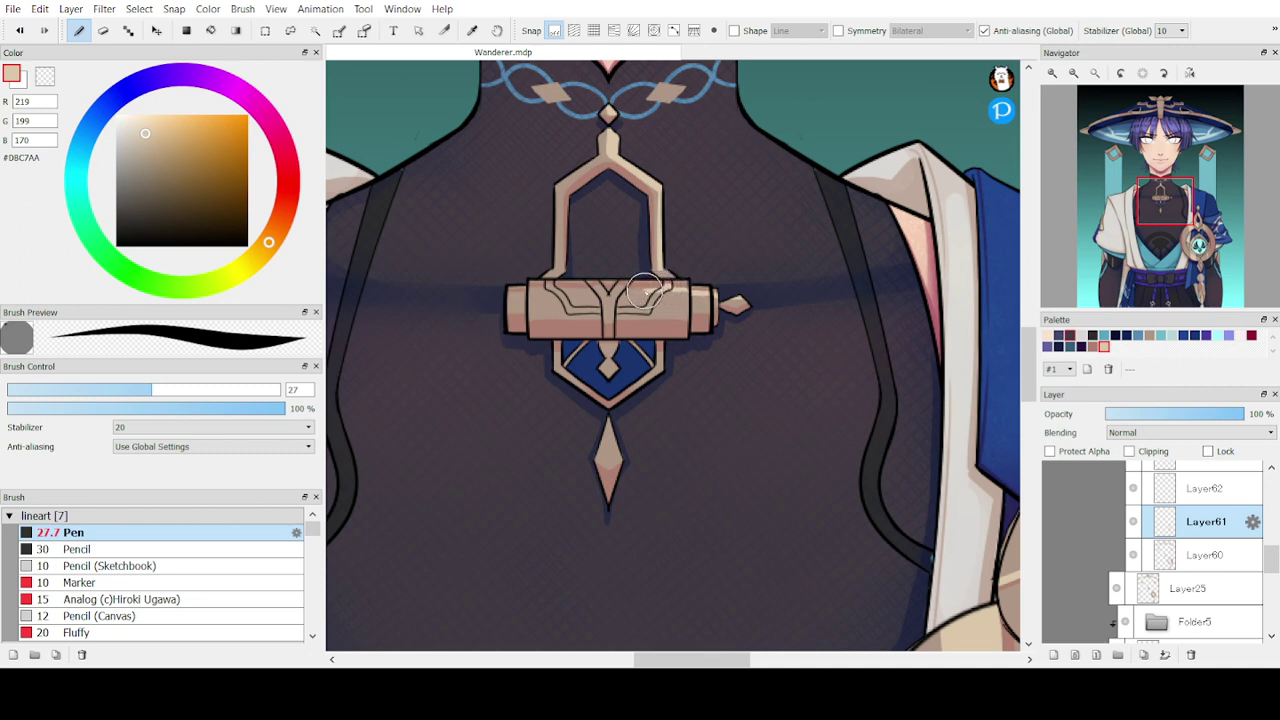
- Paint horizontal light tan highlights on the chest pendant's cylinder and its end caps
mouse_move(626, 291)
mouse_down()
mouse_move(659, 290)
mouse_move(618, 287)
mouse_up()
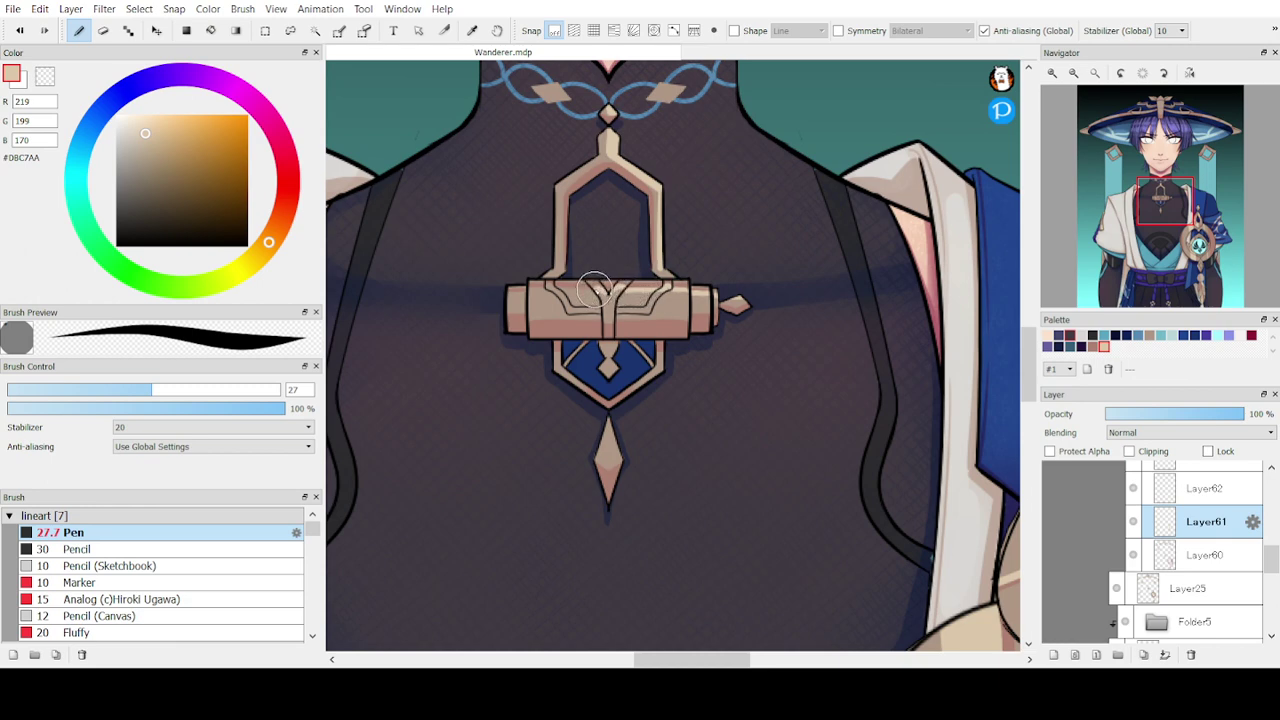
drag(608, 293, 613, 292)
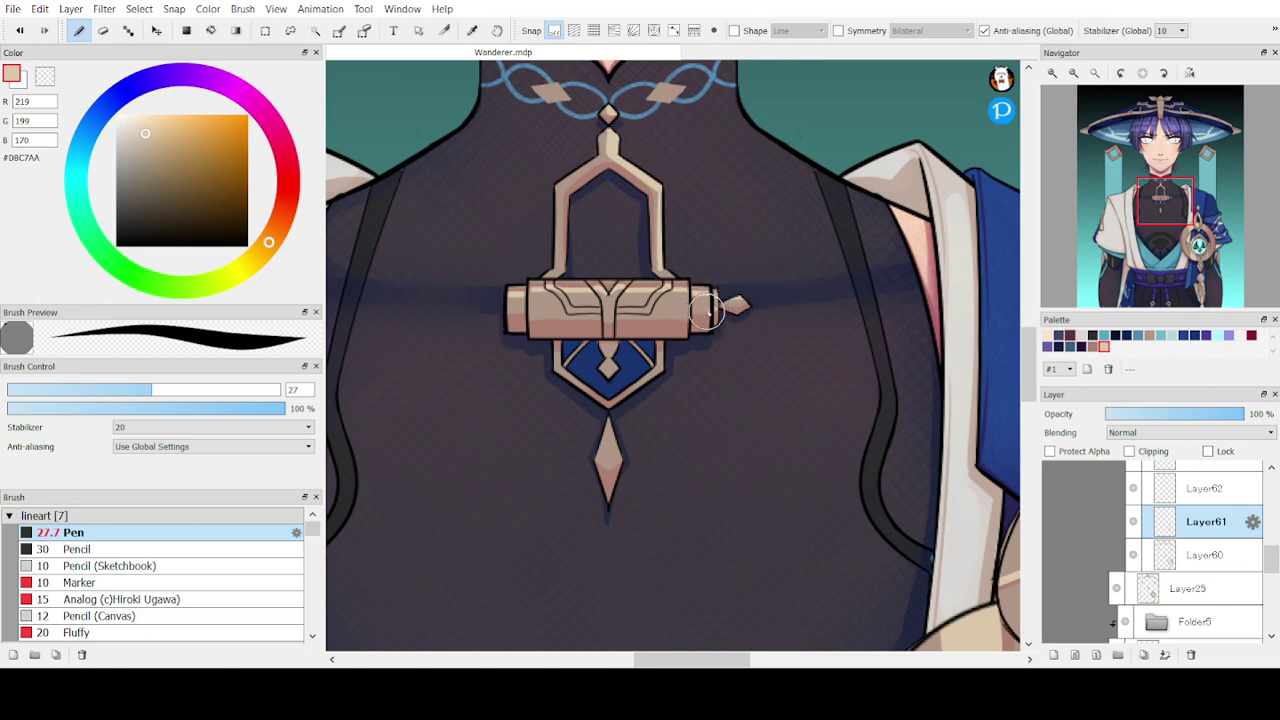
drag(688, 318, 500, 314)
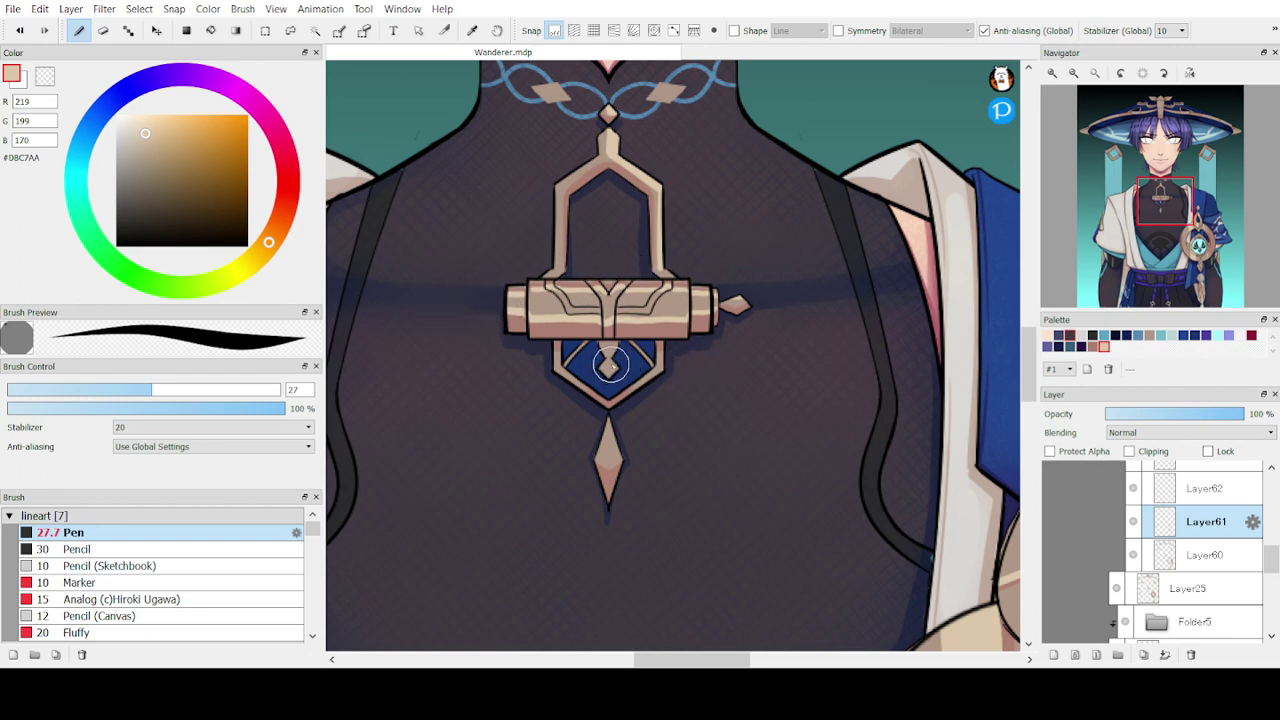
key(ctrl+z)
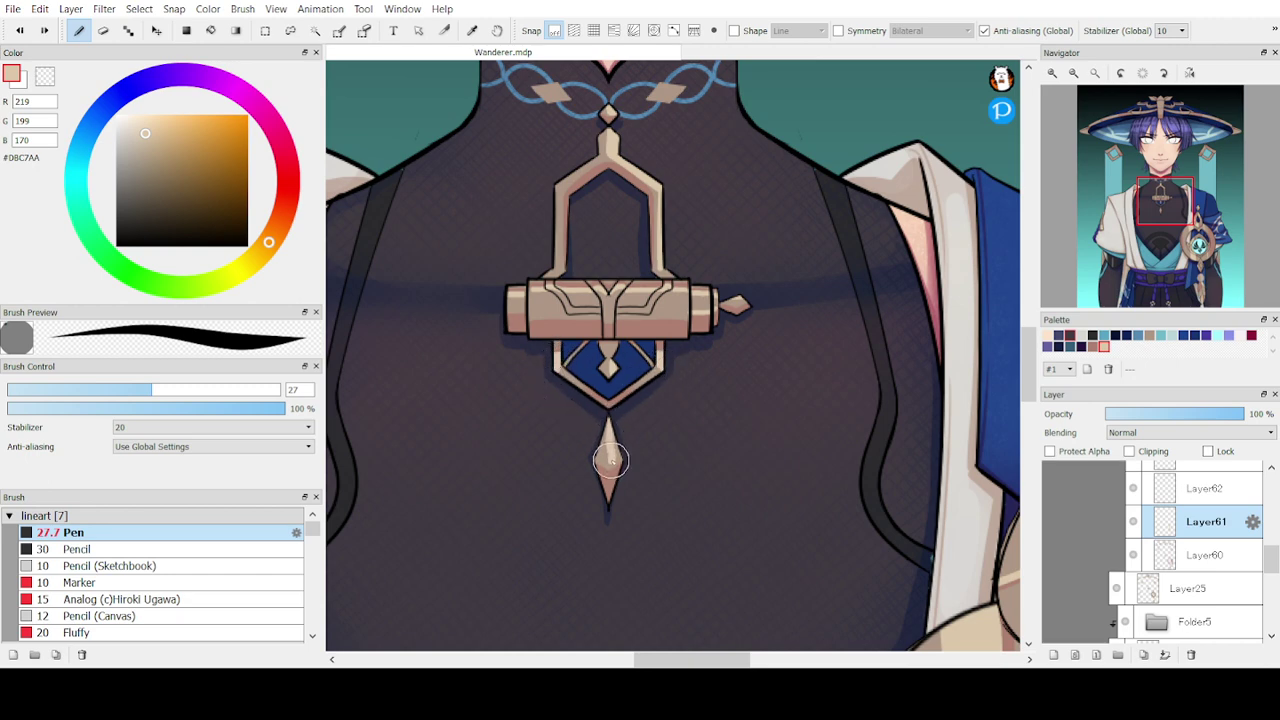
- Add light tan highlights to the spike hanging below the chest pendant and to the two diamonds on the collar
drag(610, 461, 629, 454)
drag(1173, 210, 1176, 197)
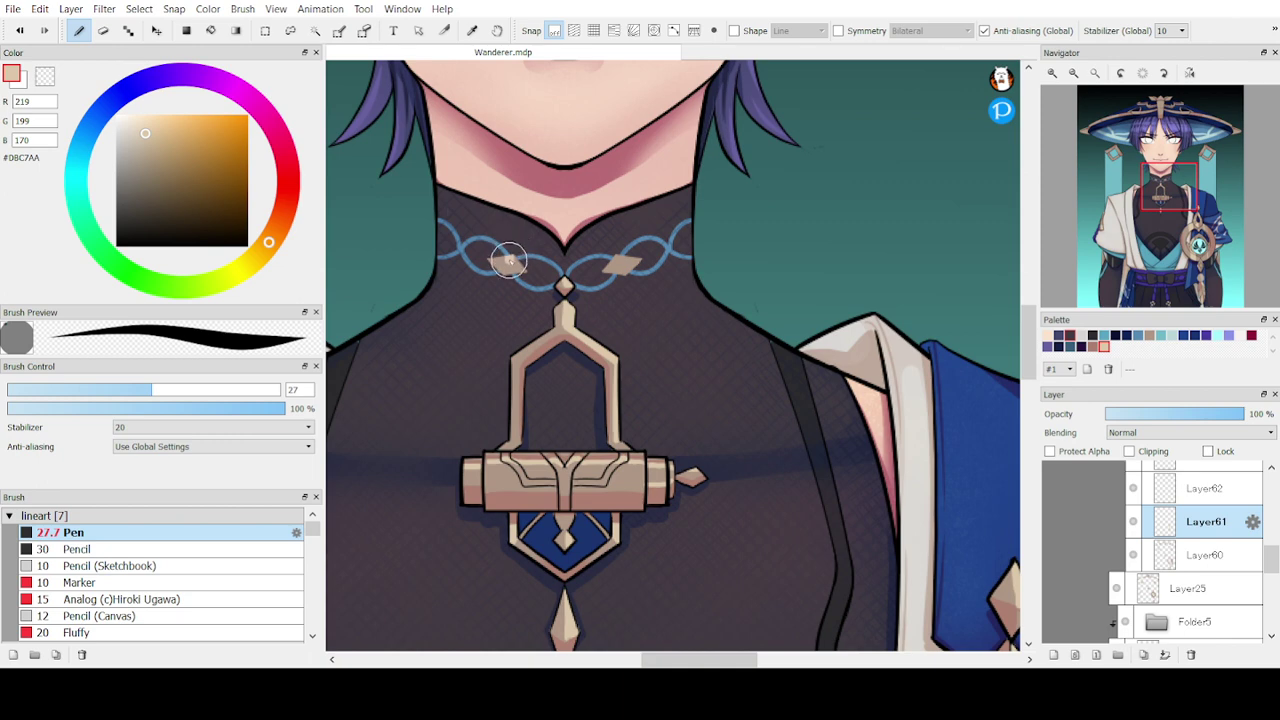
mouse_move(509, 262)
mouse_down()
mouse_move(488, 260)
mouse_move(508, 249)
mouse_move(494, 256)
mouse_move(504, 262)
mouse_move(488, 254)
mouse_up()
mouse_move(622, 262)
mouse_down()
mouse_move(617, 250)
mouse_move(640, 258)
mouse_move(631, 280)
mouse_up()
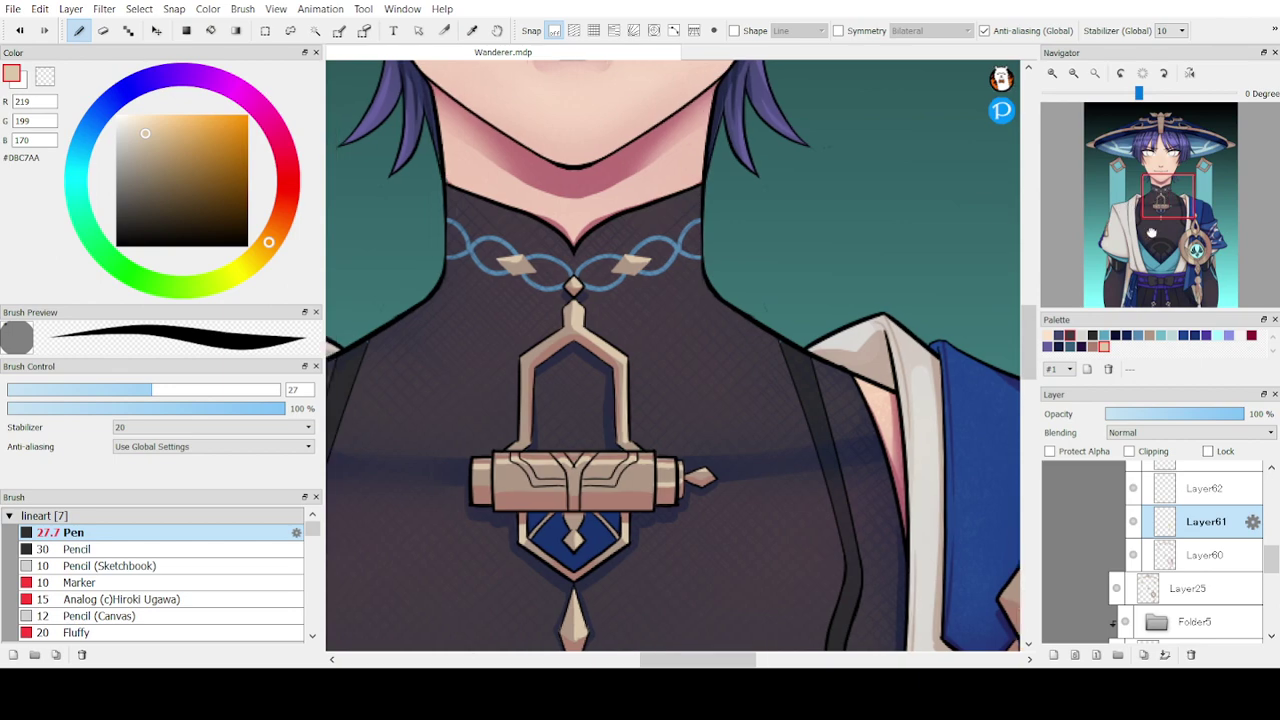
- Paint light tan highlights across the corners and sides of the square frame hanging from the hat brim's left side
drag(1160, 200, 1117, 171)
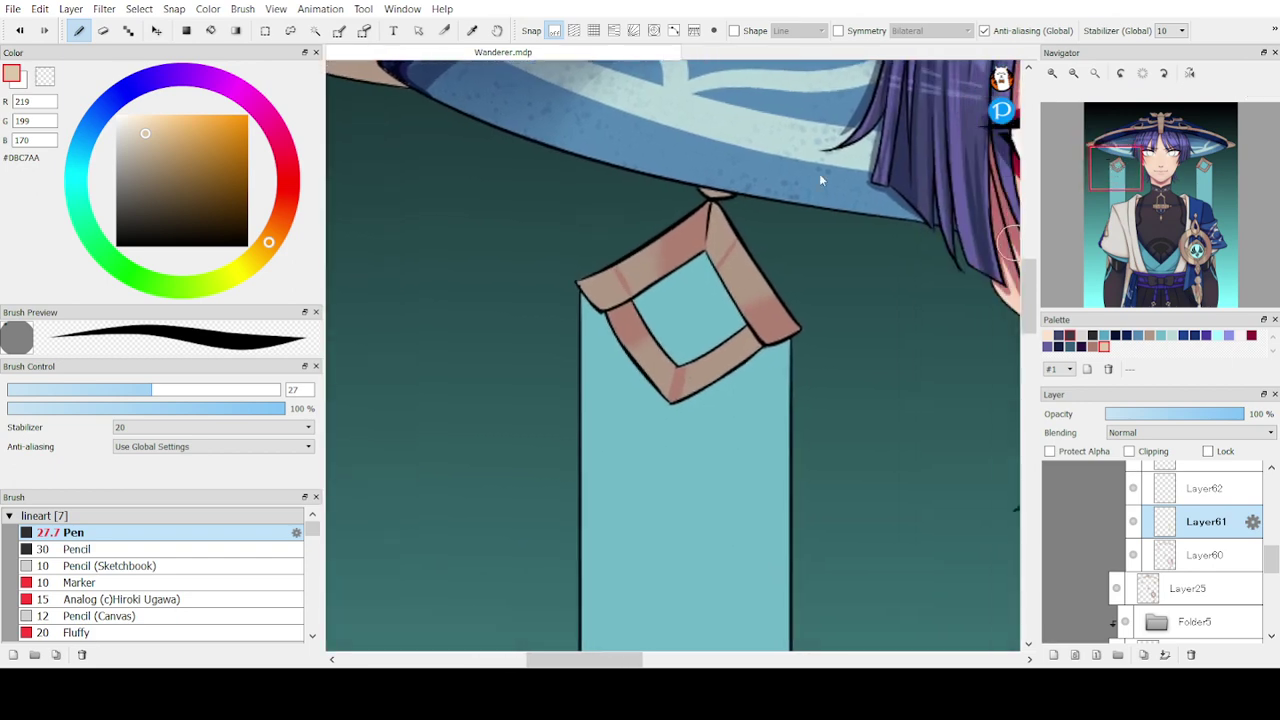
drag(714, 205, 707, 256)
key(ctrl+z)
key(ctrl+z)
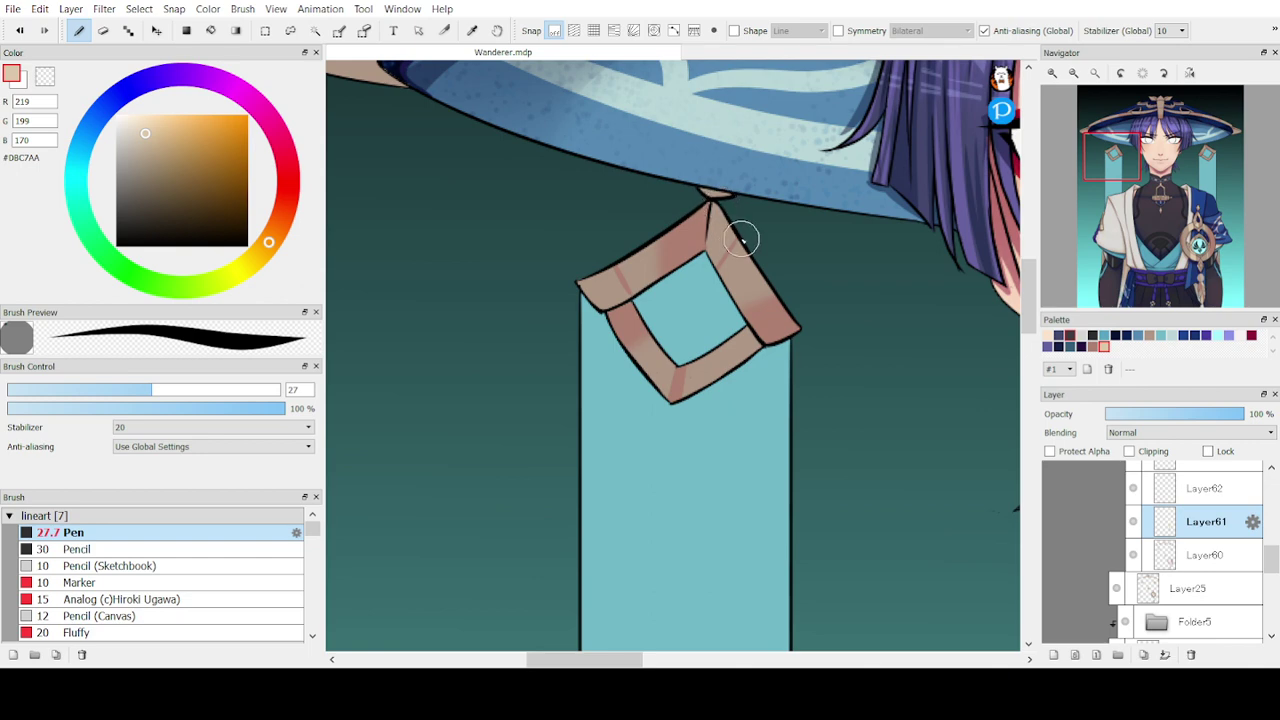
mouse_move(742, 243)
mouse_down()
mouse_move(722, 274)
mouse_move(746, 262)
mouse_move(733, 283)
mouse_up()
drag(717, 204, 707, 240)
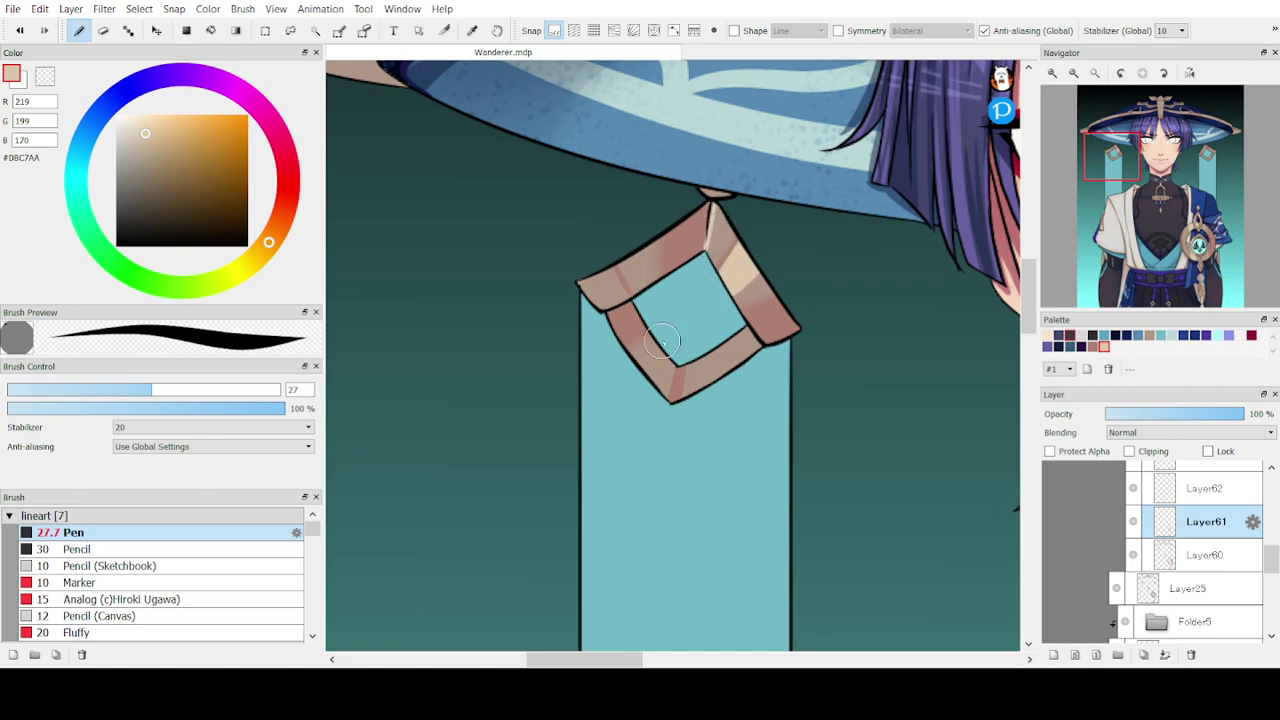
mouse_move(739, 323)
mouse_down()
mouse_move(756, 348)
mouse_move(745, 345)
mouse_up()
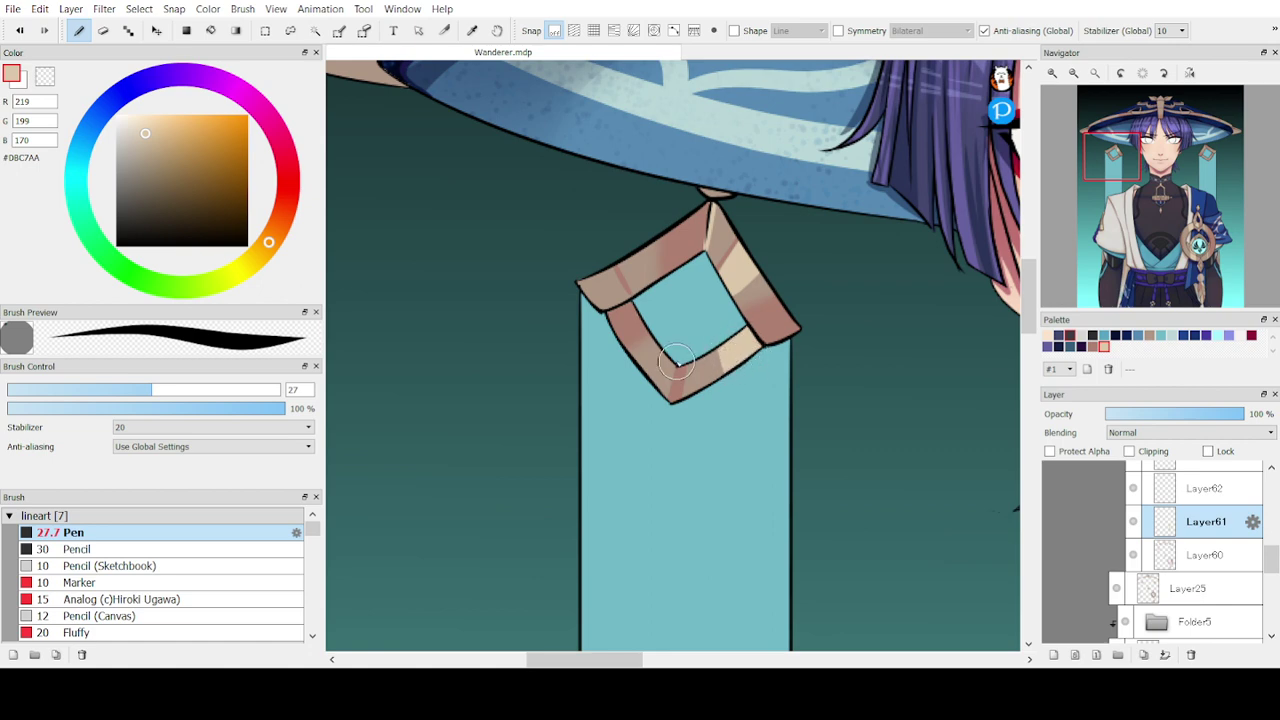
drag(676, 358, 671, 392)
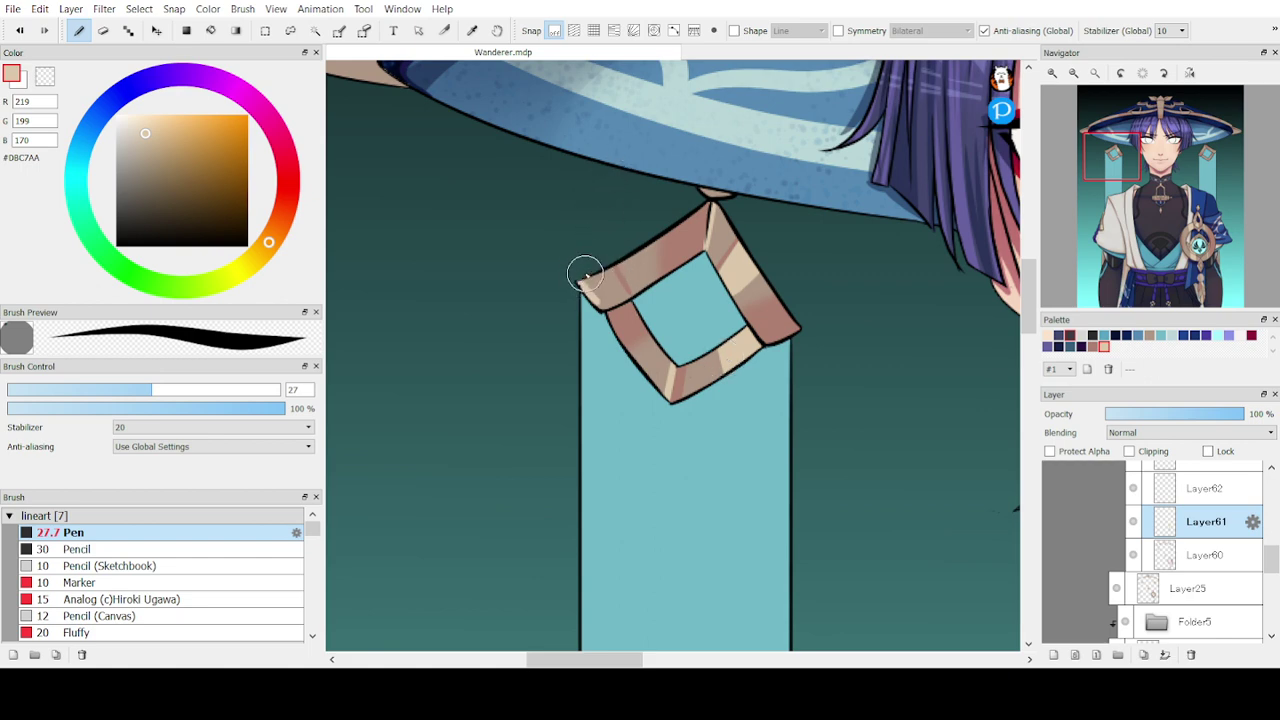
mouse_move(585, 272)
mouse_down()
mouse_move(606, 266)
mouse_move(616, 285)
mouse_up()
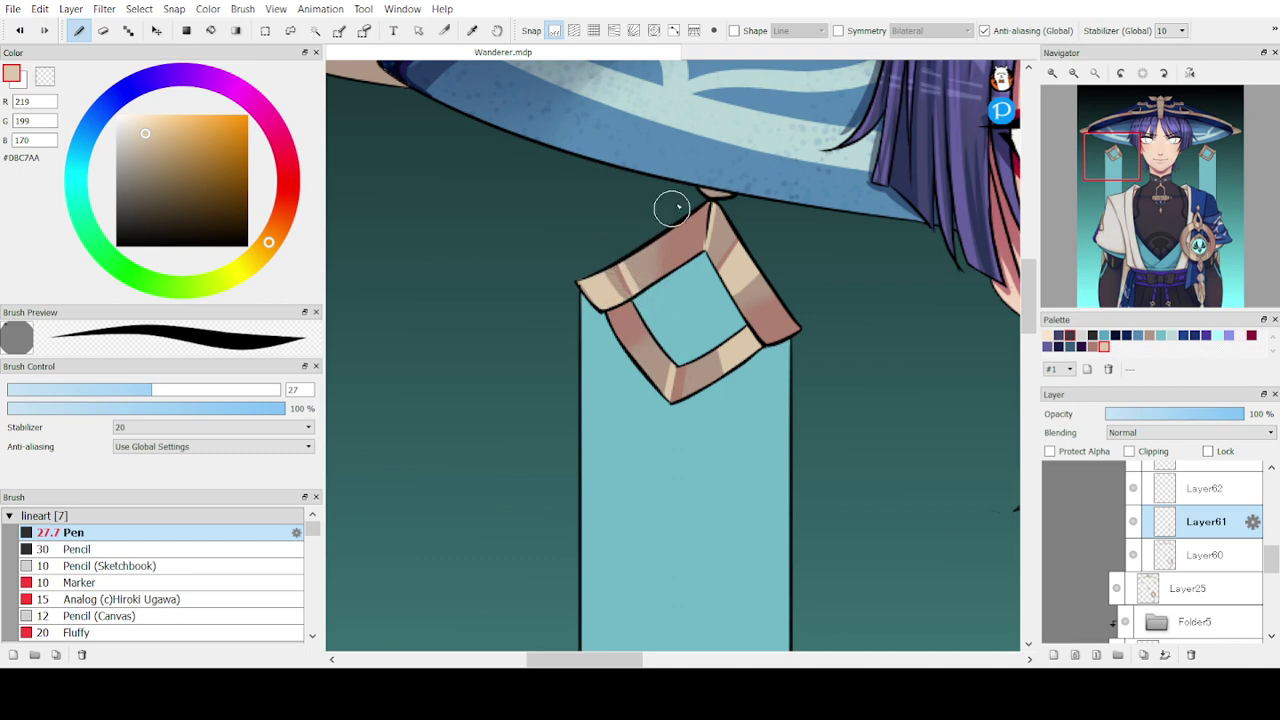
- Paint matching light tan highlights on the corners and sides of the square frame hanging from the hat brim's right side
mouse_move(1267, 181)
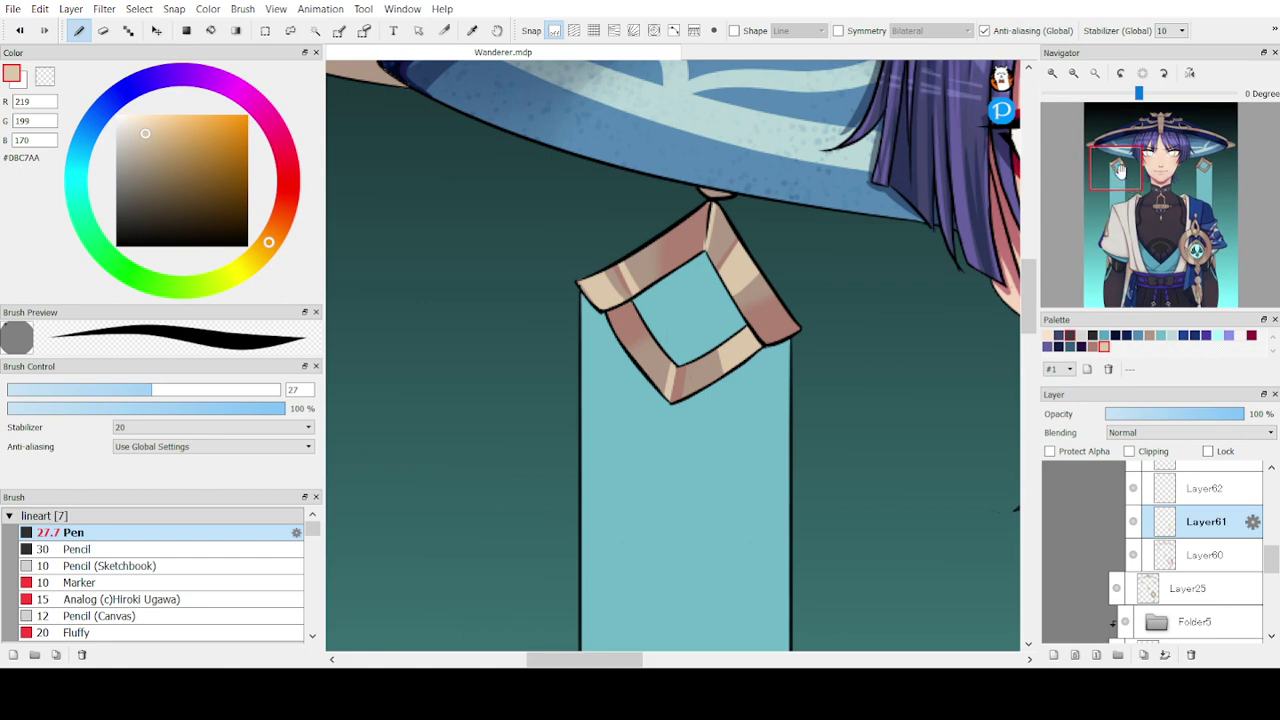
drag(1120, 170, 1165, 172)
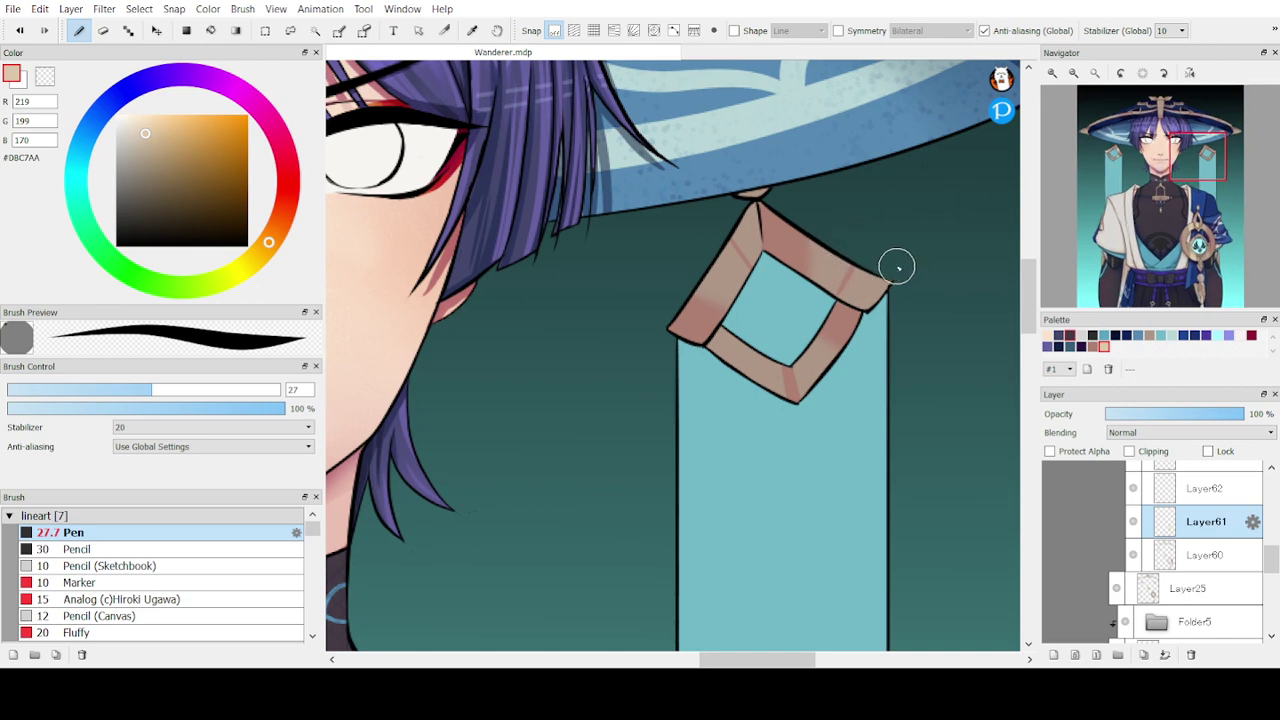
drag(883, 271, 871, 307)
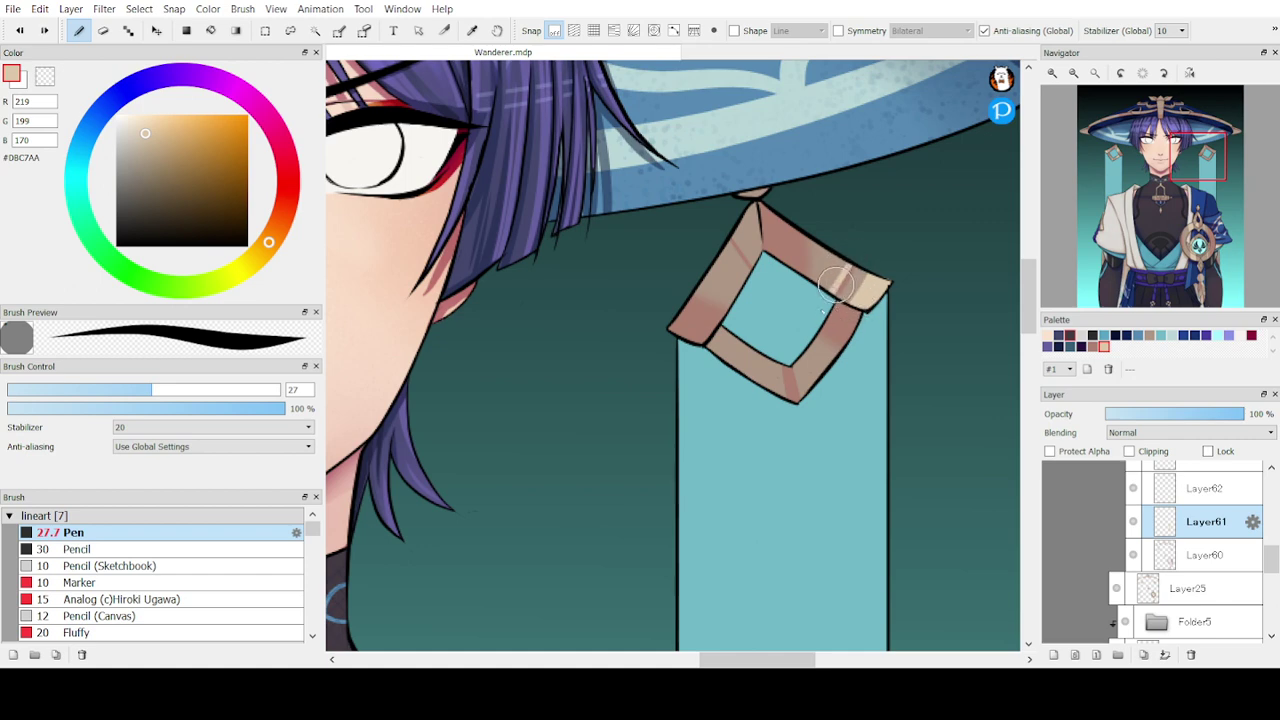
drag(840, 263, 827, 293)
drag(752, 204, 763, 252)
key(ctrl+z)
drag(752, 201, 759, 250)
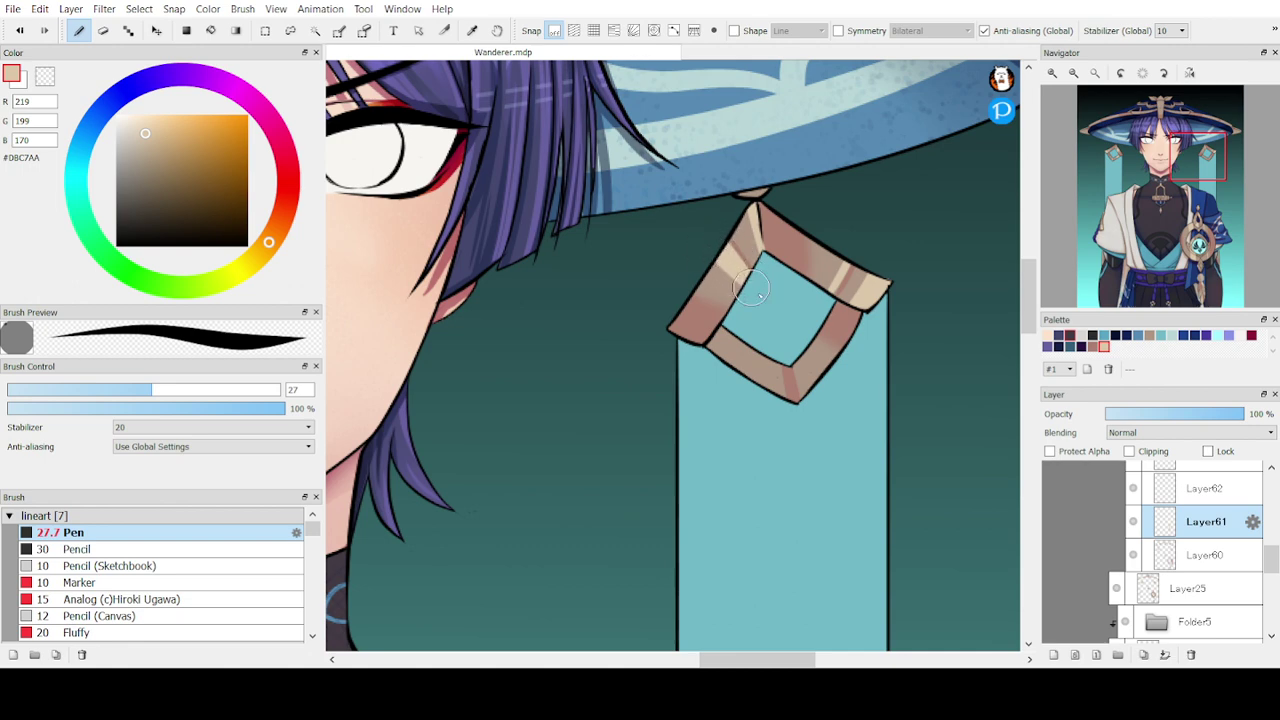
drag(702, 256, 746, 284)
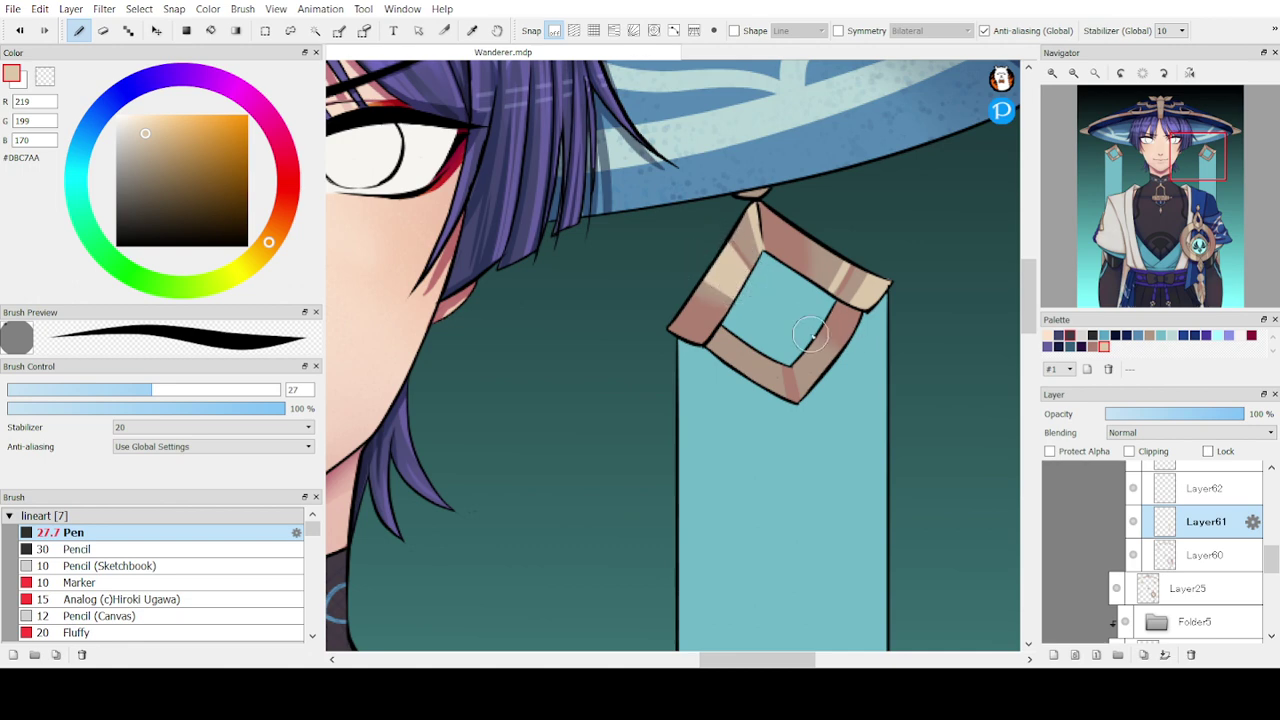
drag(790, 358, 798, 388)
mouse_move(746, 356)
mouse_down()
mouse_move(725, 332)
mouse_move(713, 357)
mouse_move(726, 326)
mouse_move(709, 354)
mouse_move(729, 334)
mouse_move(713, 366)
mouse_move(745, 341)
mouse_up()
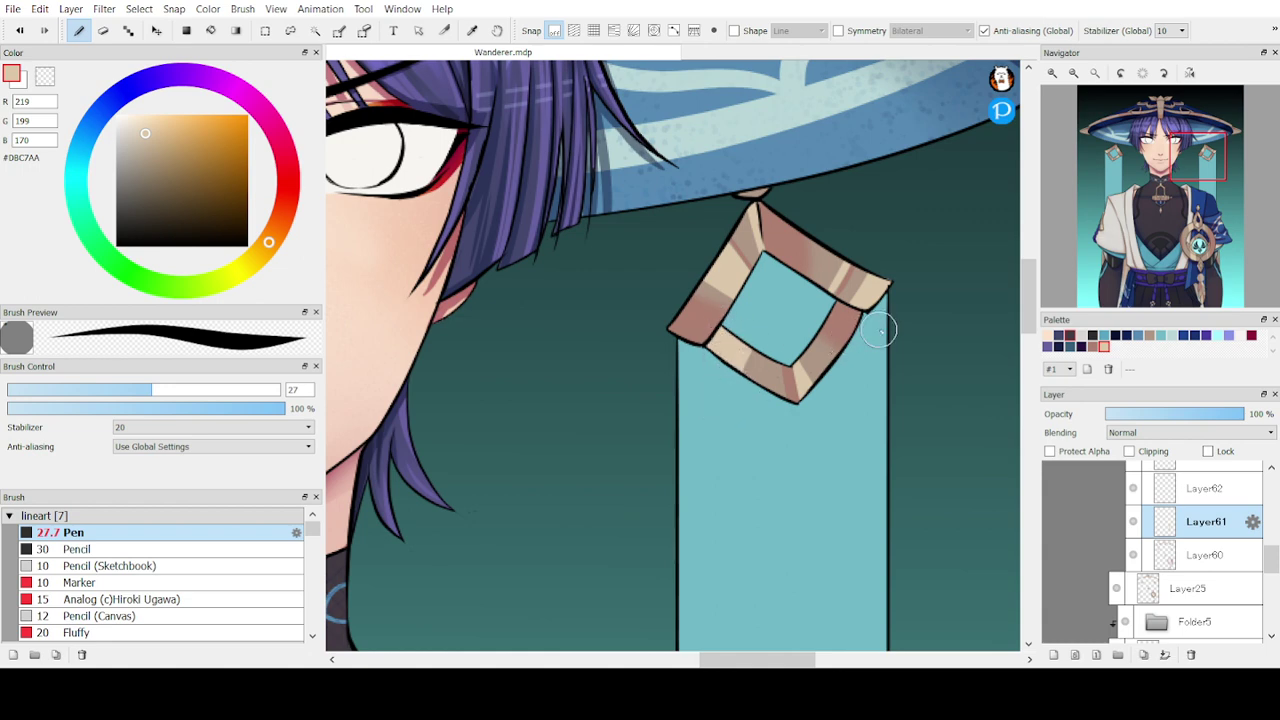
- Paint a broad light tan highlight at the top of the hat's central vertical plate and a thin band across its middle
mouse_move(1168, 250)
drag(1190, 160, 1170, 143)
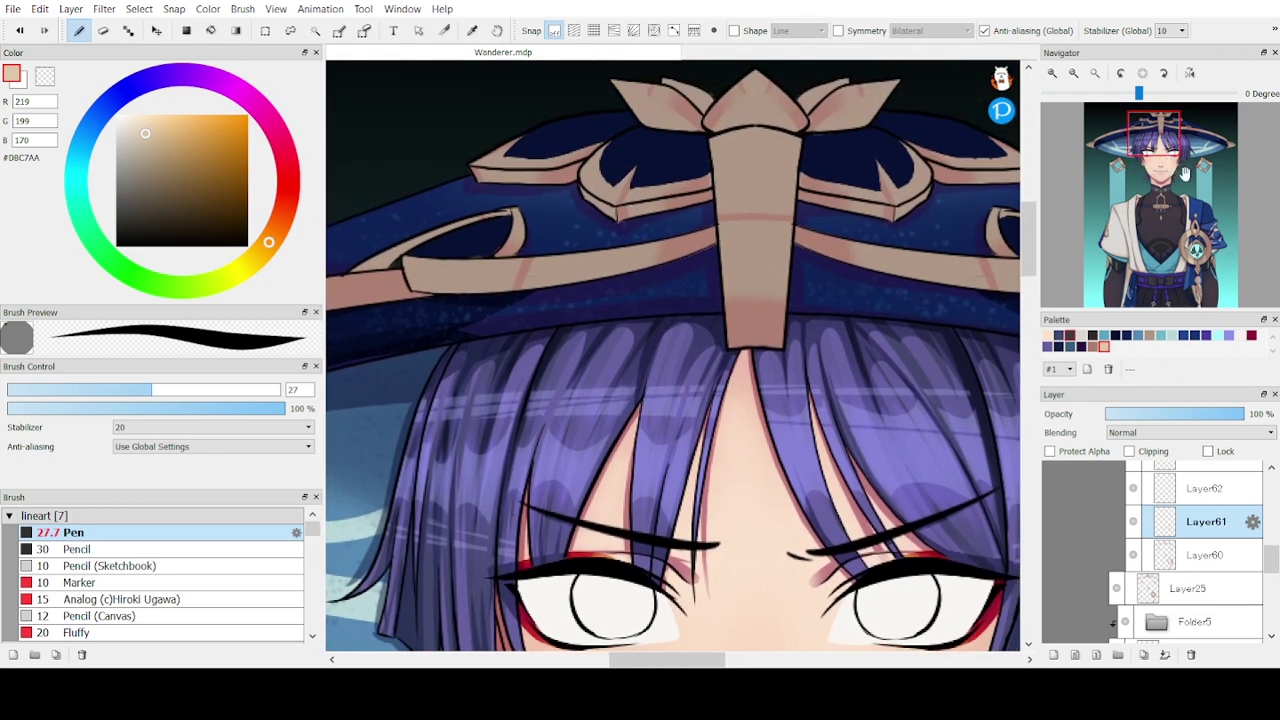
key(e)
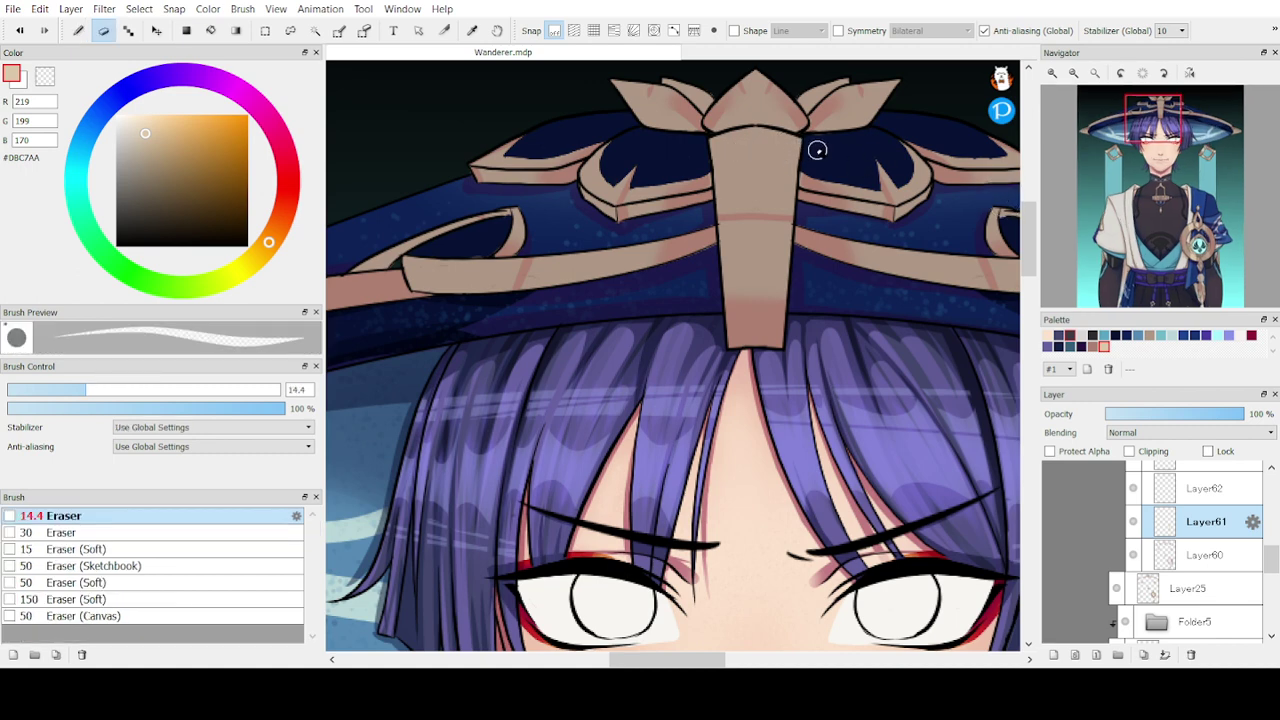
key(b)
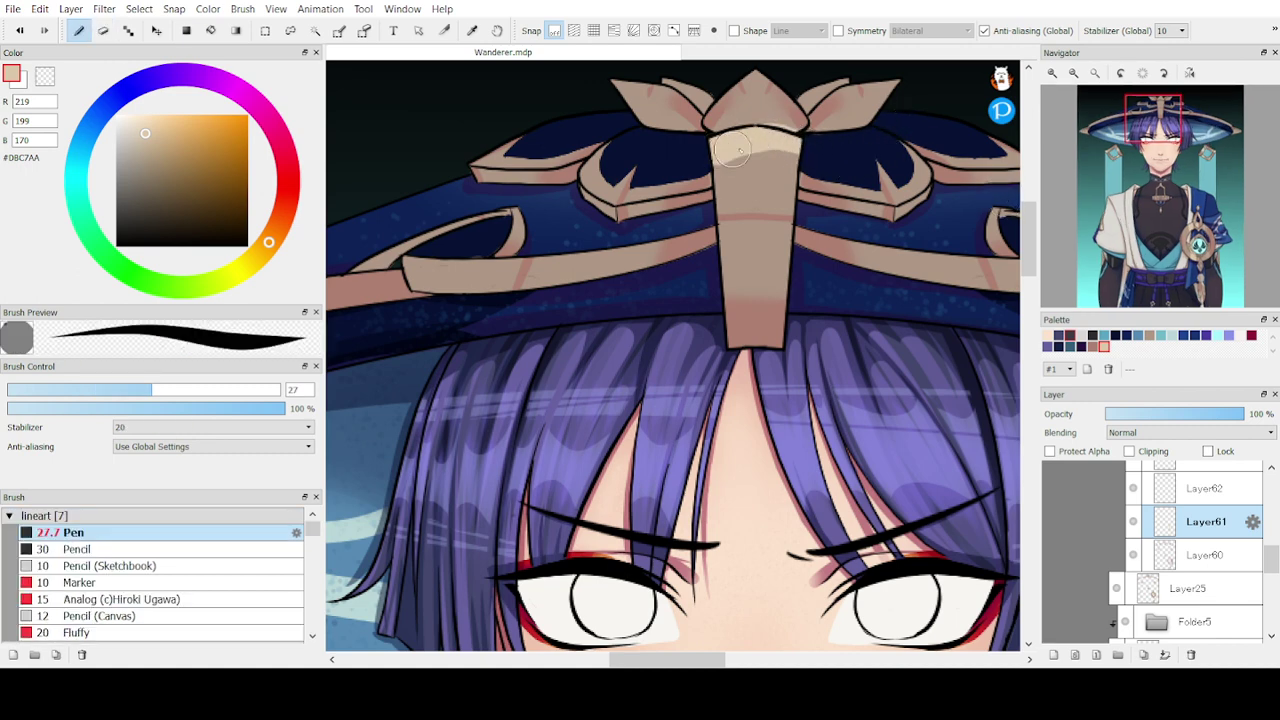
mouse_move(792, 142)
mouse_down()
mouse_move(707, 152)
mouse_move(759, 139)
mouse_move(812, 150)
mouse_up()
key(ctrl+z)
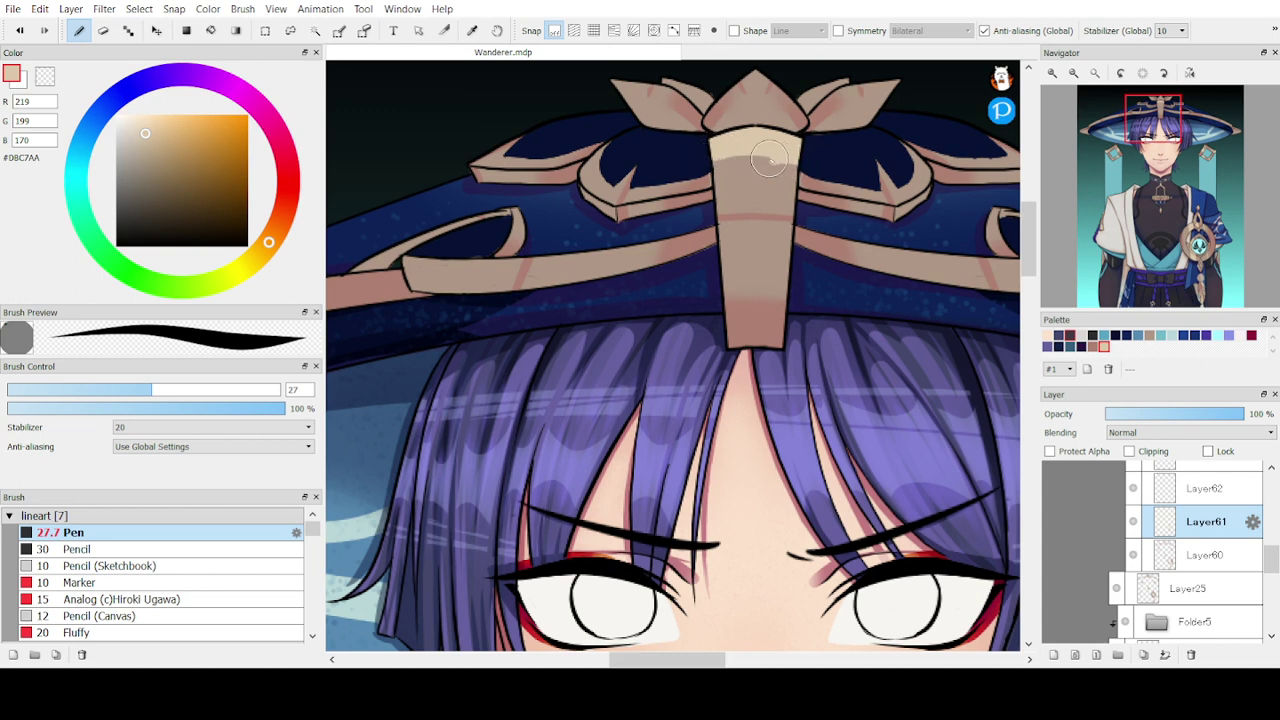
mouse_move(766, 155)
mouse_down()
mouse_move(720, 163)
mouse_move(795, 170)
mouse_move(720, 169)
mouse_up()
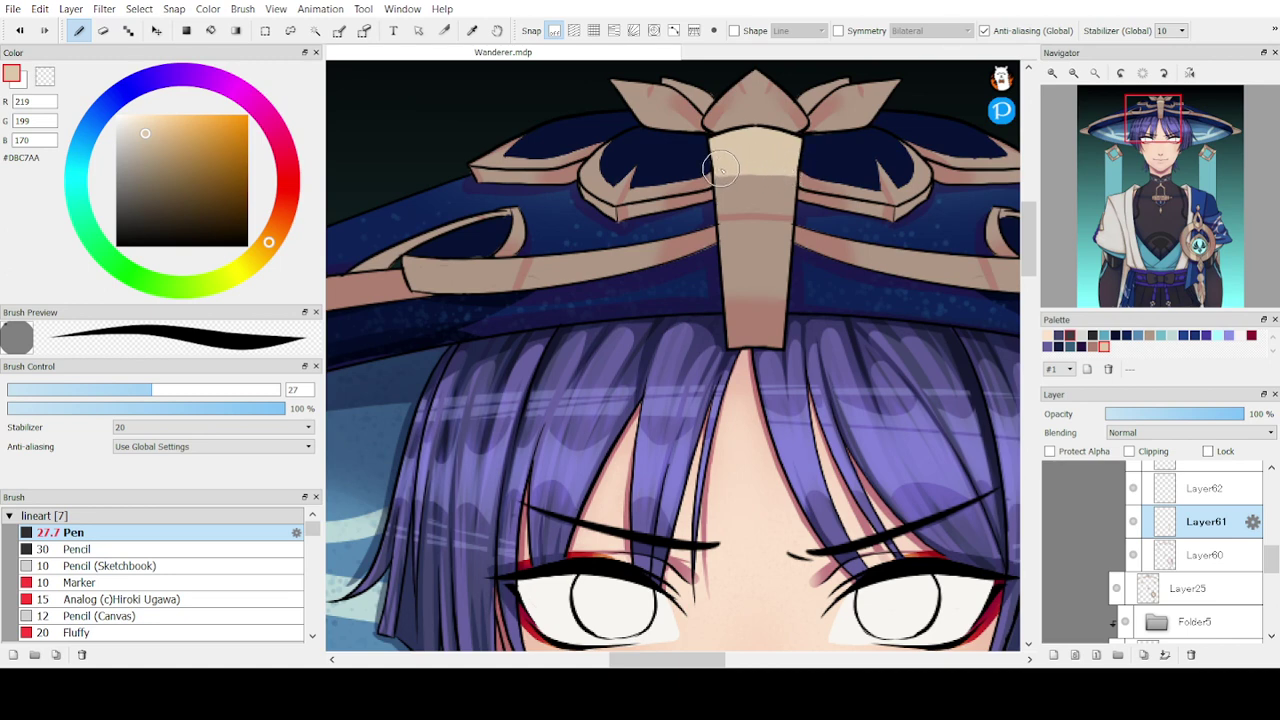
mouse_move(761, 212)
mouse_down()
mouse_move(792, 226)
mouse_move(718, 228)
mouse_move(790, 228)
mouse_move(724, 230)
mouse_move(790, 227)
mouse_move(769, 223)
mouse_up()
mouse_move(790, 225)
mouse_down()
mouse_move(720, 226)
mouse_move(787, 226)
mouse_move(720, 226)
mouse_move(770, 225)
mouse_move(732, 226)
mouse_up()
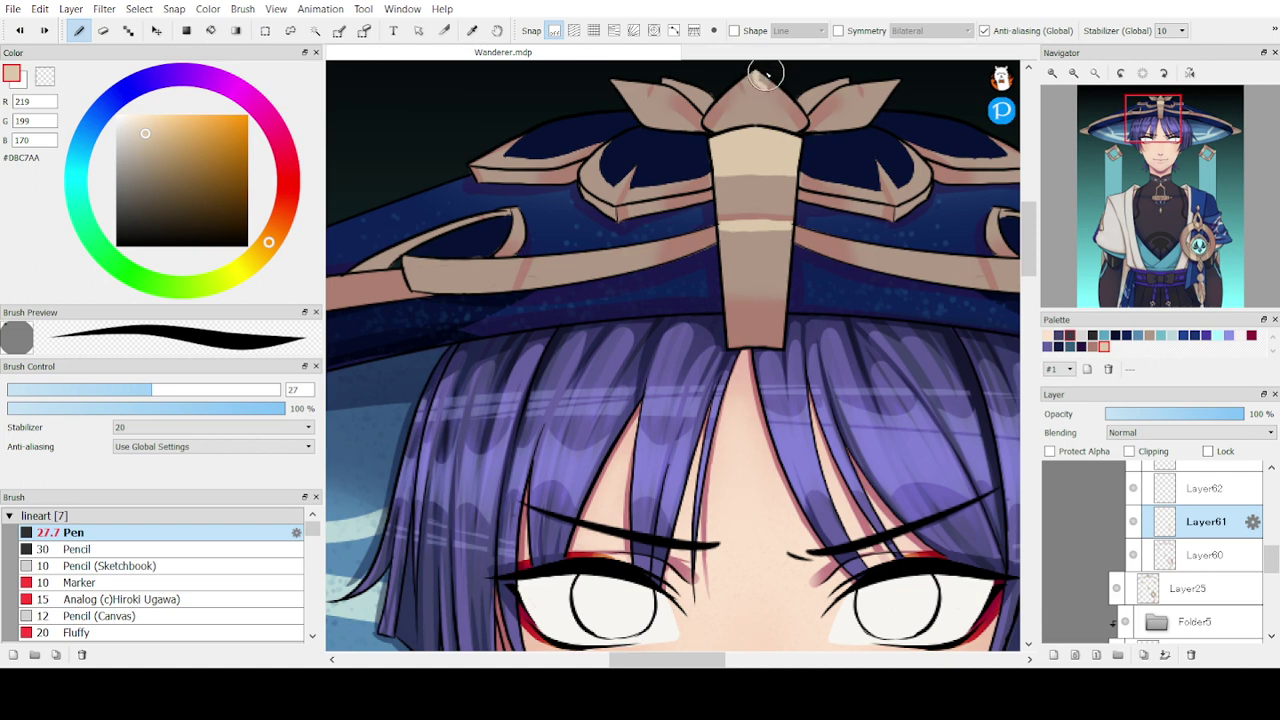
- Set the pen size to 14.7 and highlight the tips of the hat's crest and its side leaves in light tan
click(86, 389)
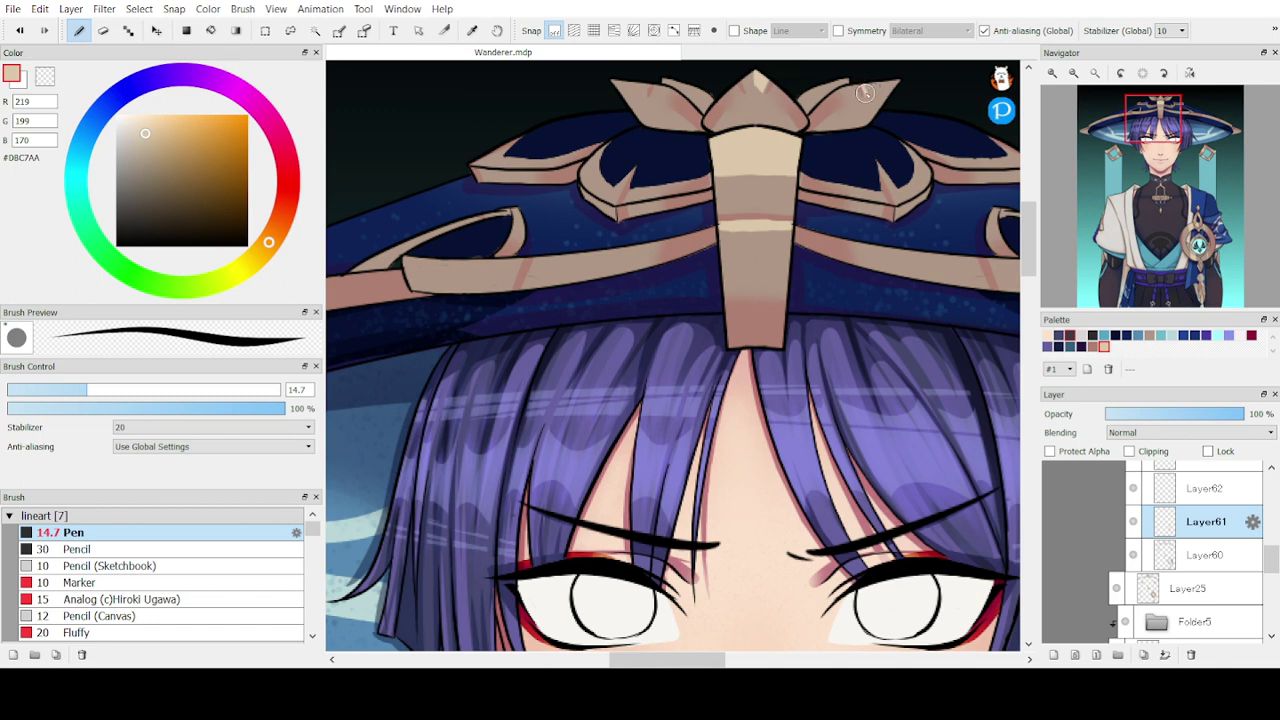
drag(869, 93, 902, 82)
key(ctrl+z)
key(ctrl+z)
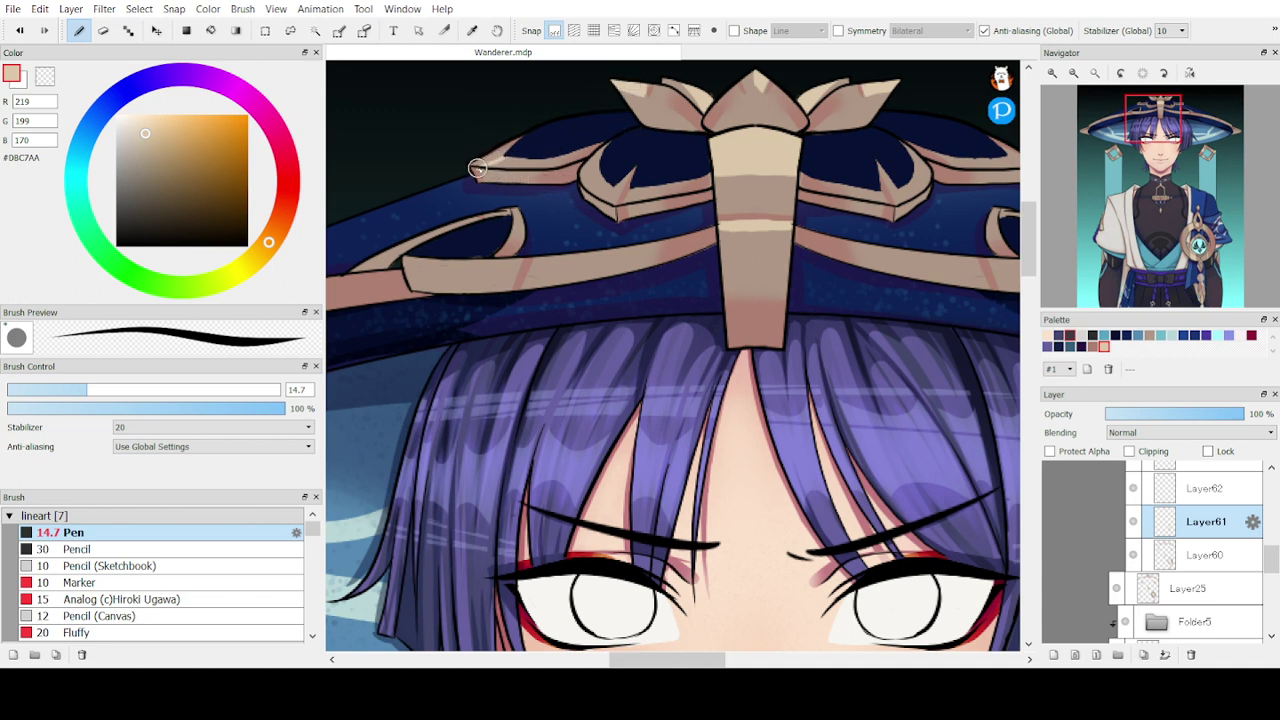
- Add light tan highlights to the points and edges of the petal-shaped trims on the hat's left side
mouse_move(504, 157)
mouse_down()
mouse_move(473, 169)
mouse_move(484, 178)
mouse_up()
key(ctrl+z)
mouse_move(632, 163)
mouse_down()
mouse_move(614, 200)
mouse_move(630, 163)
mouse_move(614, 225)
mouse_up()
key(ctrl+z)
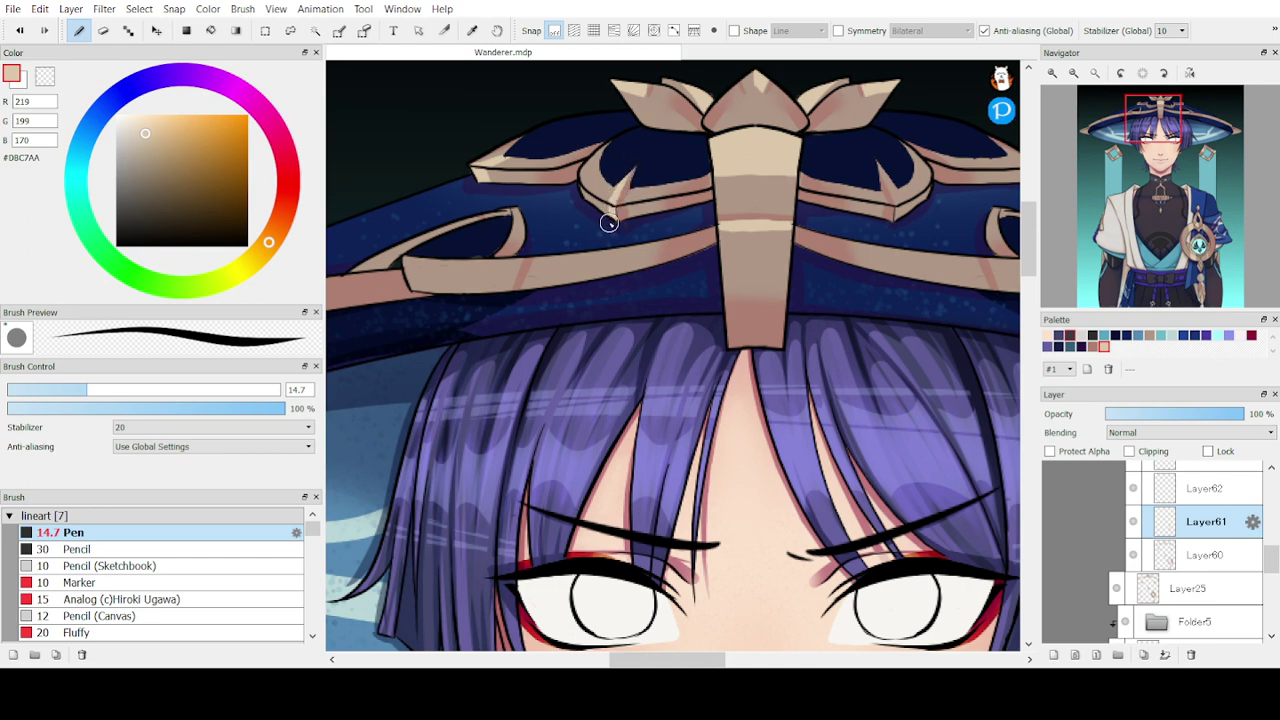
drag(625, 173, 597, 195)
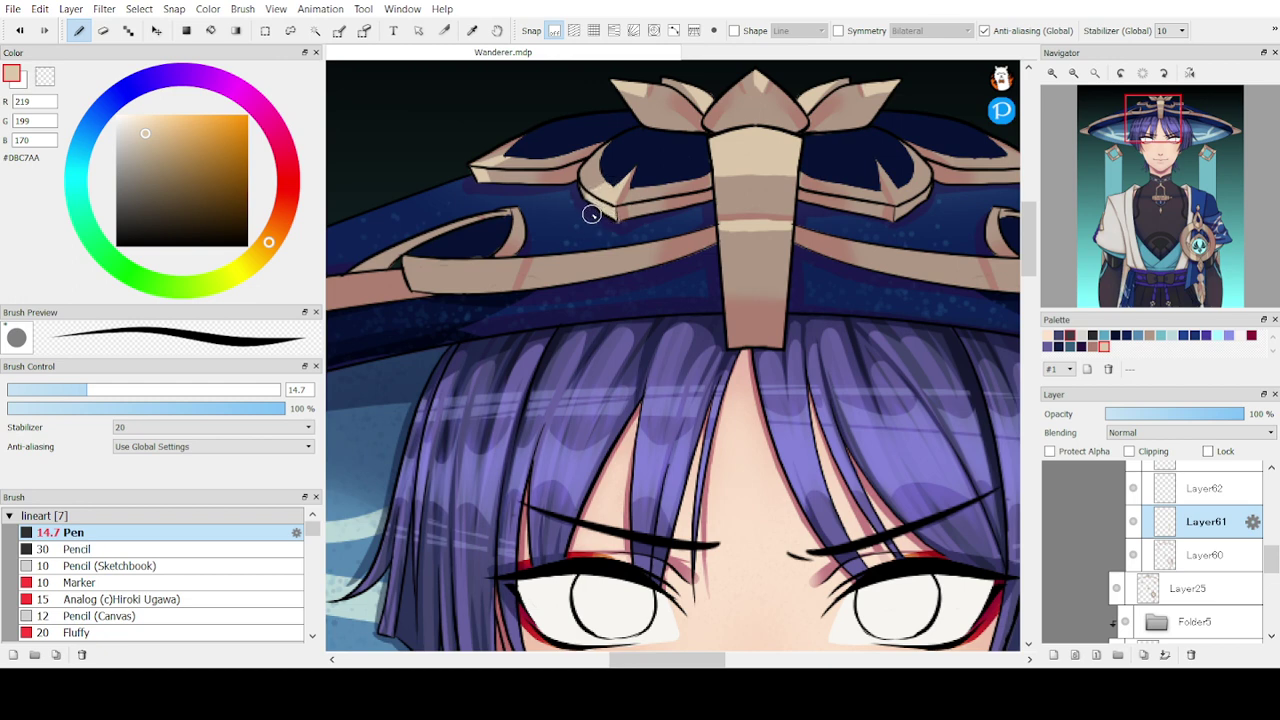
- Paint light tan highlights on the curved band and the looped trim on the left side of the hat's front
mouse_move(1072, 240)
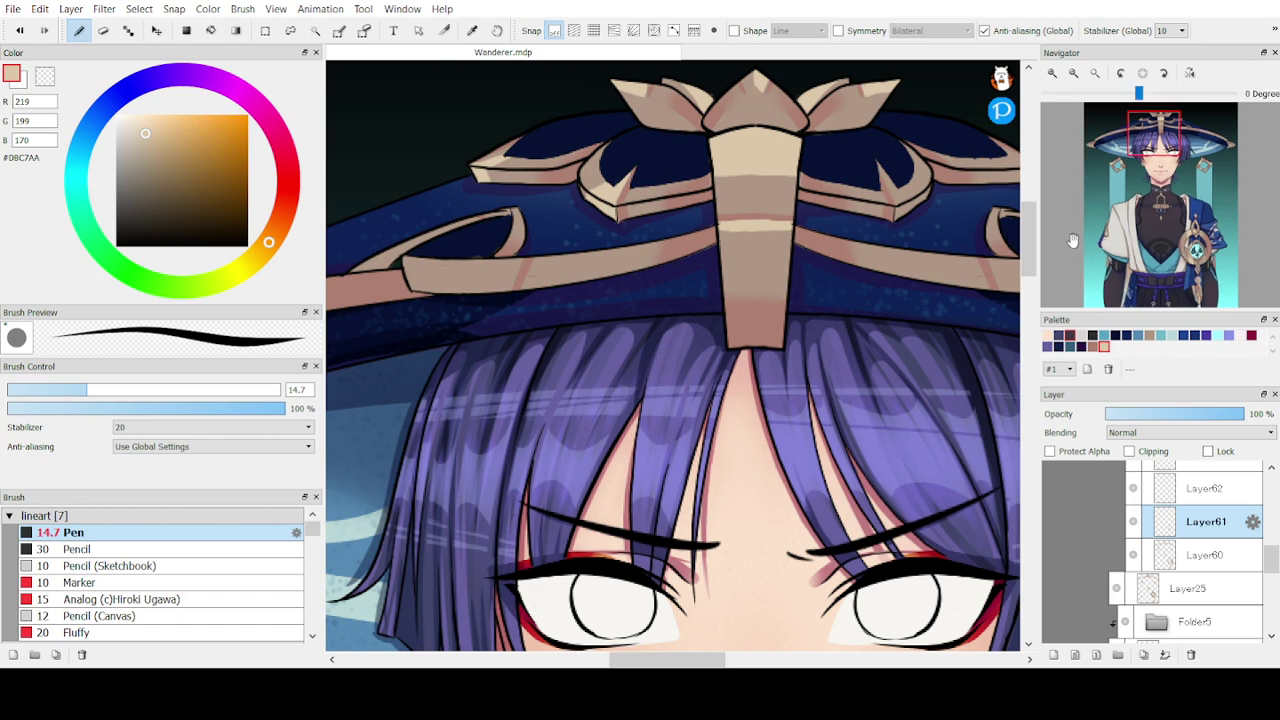
drag(1158, 134, 1140, 137)
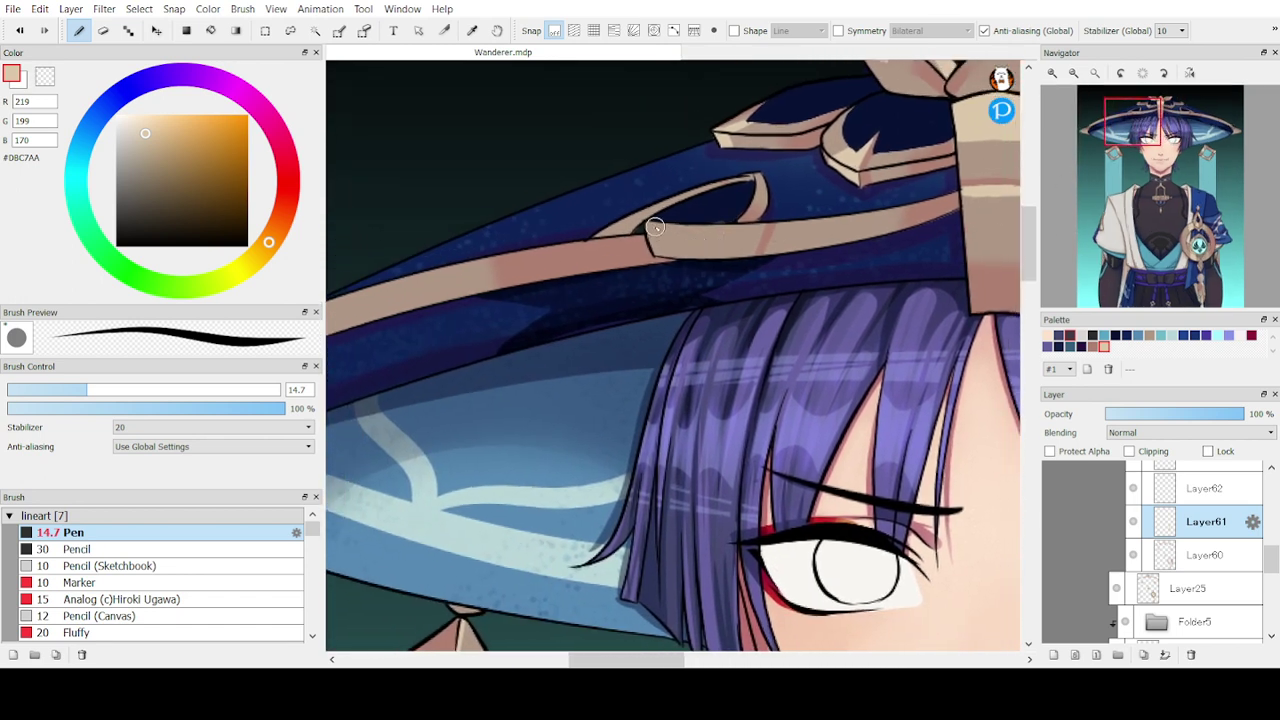
mouse_move(650, 230)
mouse_down()
mouse_move(706, 256)
mouse_move(691, 219)
mouse_move(694, 249)
mouse_move(686, 219)
mouse_move(648, 222)
mouse_move(653, 242)
mouse_move(709, 255)
mouse_move(648, 227)
mouse_move(663, 252)
mouse_move(706, 258)
mouse_move(702, 211)
mouse_move(701, 250)
mouse_move(687, 218)
mouse_move(660, 240)
mouse_move(657, 224)
mouse_move(717, 221)
mouse_move(720, 256)
mouse_up()
key(ctrl+z)
key(ctrl+z)
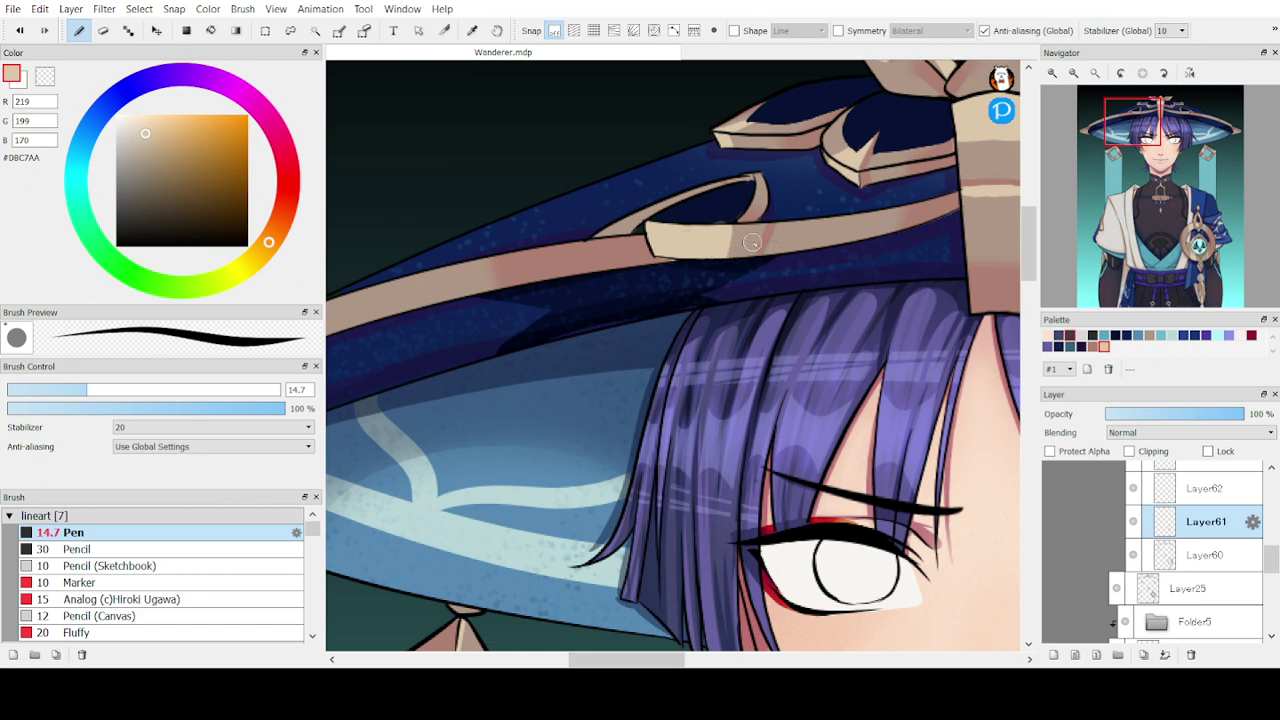
mouse_move(786, 211)
mouse_down()
mouse_move(771, 276)
mouse_move(777, 221)
mouse_move(764, 268)
mouse_move(795, 205)
mouse_move(780, 246)
mouse_move(790, 224)
mouse_move(776, 215)
mouse_move(778, 259)
mouse_move(806, 229)
mouse_up()
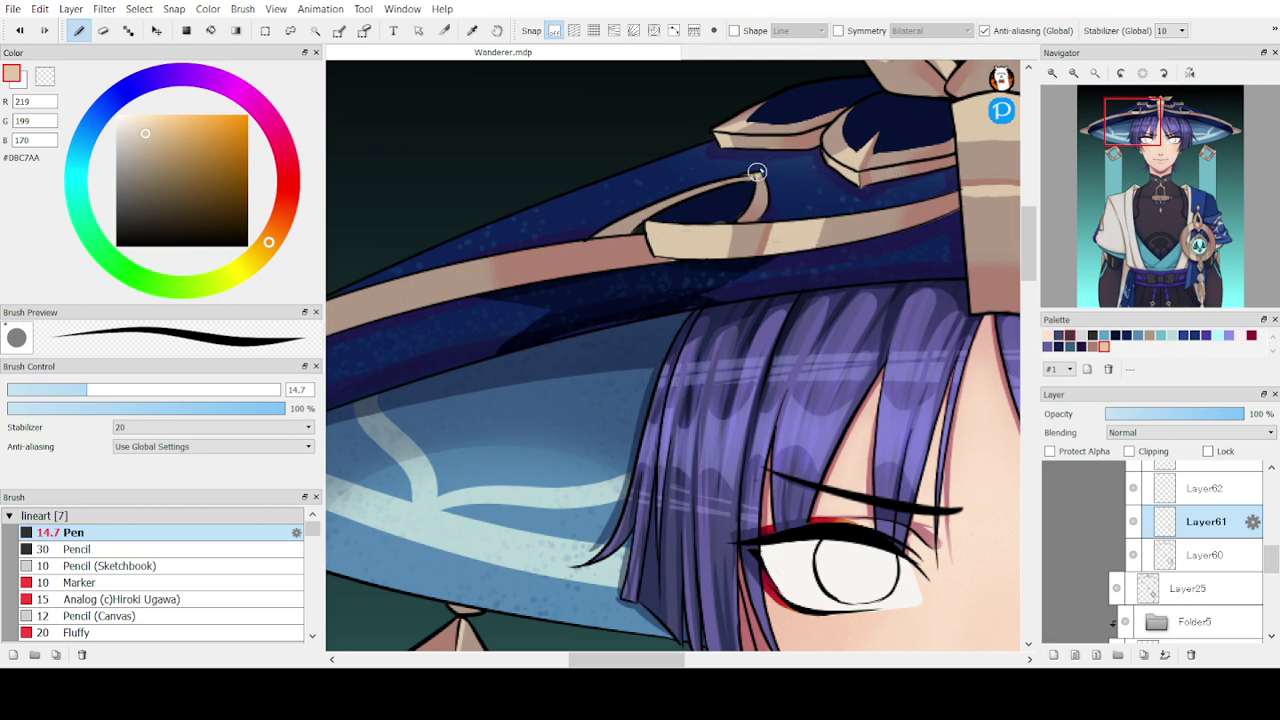
drag(743, 172, 678, 203)
mouse_move(609, 222)
mouse_down()
mouse_move(644, 198)
mouse_move(667, 214)
mouse_move(679, 189)
mouse_move(676, 222)
mouse_move(746, 197)
mouse_up()
- Paint light tan highlights along the hat's left brim band and on the pointed ornament at the brim's left tip
drag(1132, 126, 1107, 149)
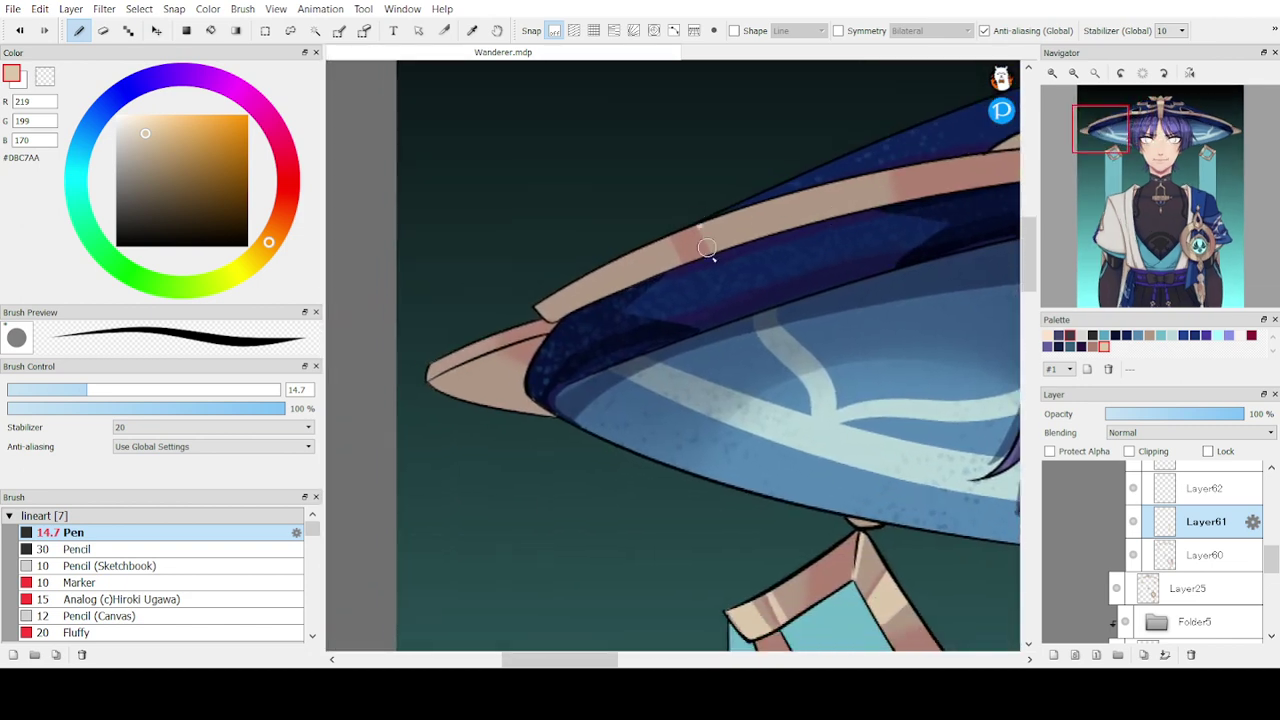
mouse_move(692, 205)
mouse_down()
mouse_move(726, 262)
mouse_move(702, 201)
mouse_move(750, 266)
mouse_move(727, 187)
mouse_move(740, 177)
mouse_move(776, 261)
mouse_move(805, 244)
mouse_move(800, 189)
mouse_move(833, 230)
mouse_up()
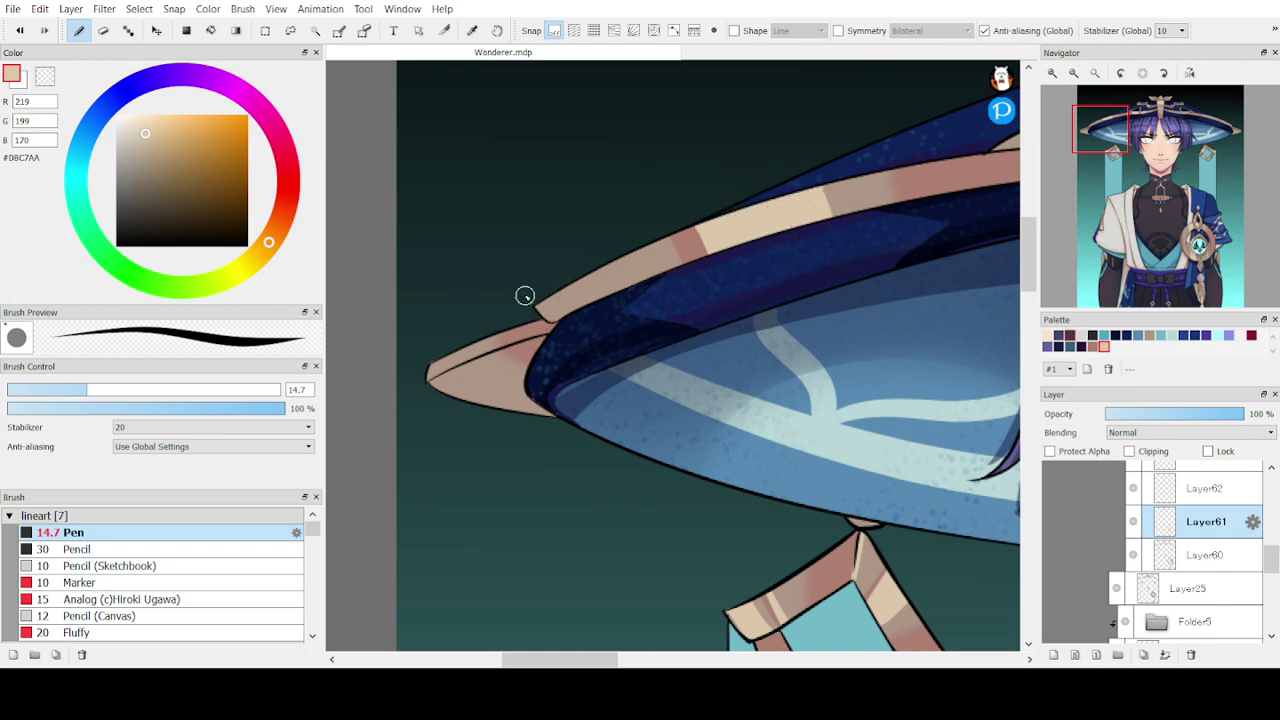
key(ctrl+z)
mouse_move(537, 303)
mouse_down()
mouse_move(570, 316)
mouse_move(543, 305)
mouse_move(550, 293)
mouse_move(584, 325)
mouse_move(554, 274)
mouse_move(588, 318)
mouse_up()
mouse_move(446, 343)
mouse_down()
mouse_move(437, 373)
mouse_move(489, 408)
mouse_up()
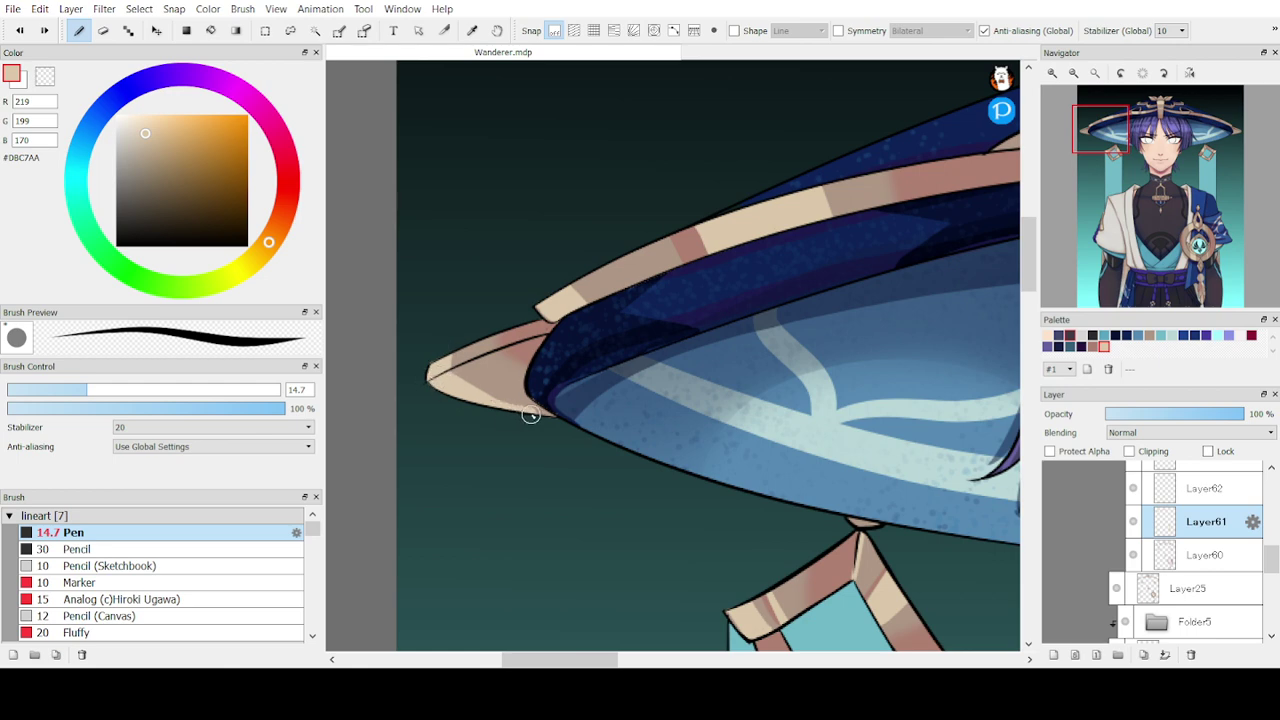
key(ctrl+z)
mouse_move(459, 337)
mouse_down()
mouse_move(450, 370)
mouse_move(466, 390)
mouse_move(534, 425)
mouse_up()
mouse_move(460, 399)
mouse_down()
mouse_move(440, 346)
mouse_move(429, 390)
mouse_up()
- Add light tan highlights to the petal-shaped trims, looped trim and curved band on the right side of the hat's front
drag(1107, 139, 1168, 124)
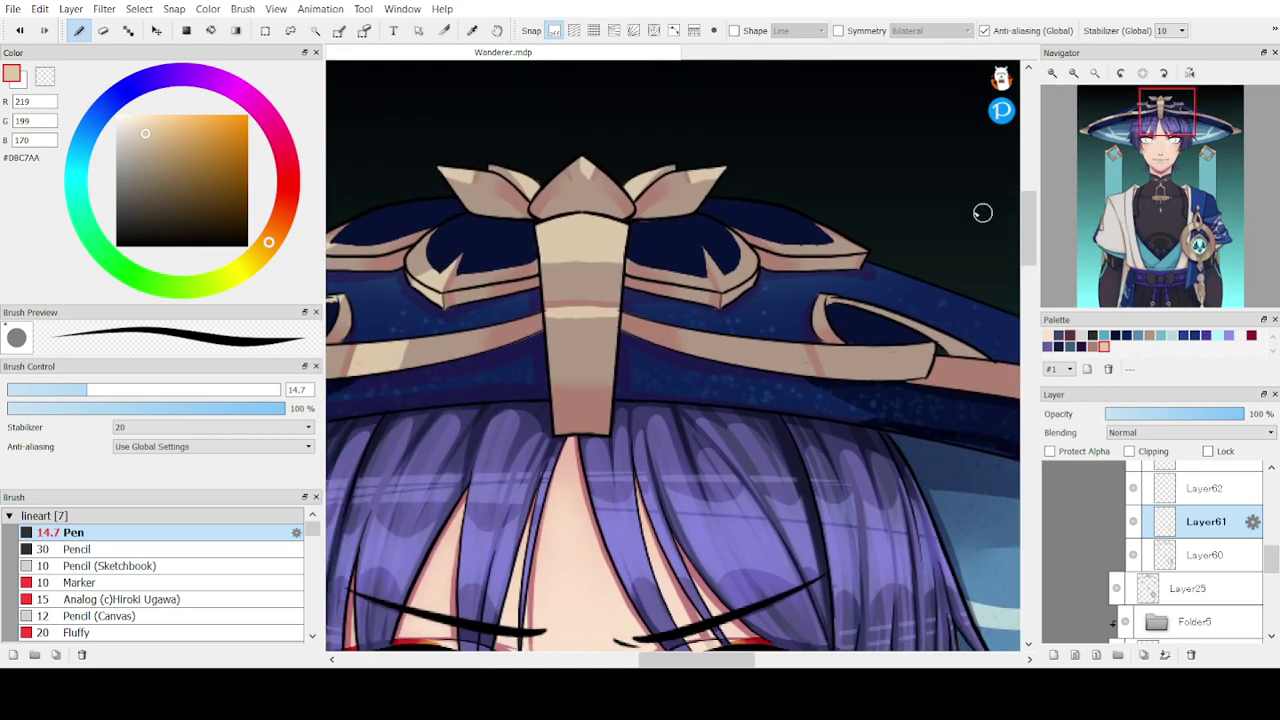
mouse_move(705, 244)
mouse_down()
mouse_move(735, 294)
mouse_move(722, 285)
mouse_move(726, 318)
mouse_move(730, 300)
mouse_up()
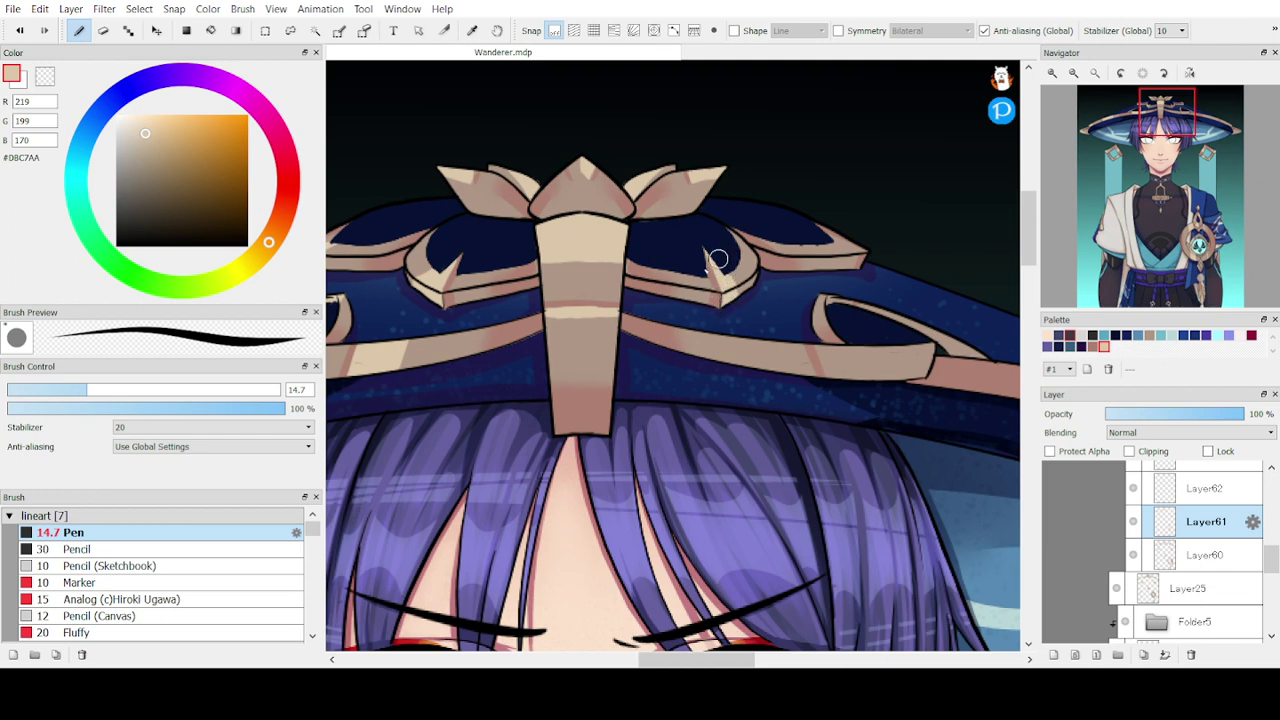
mouse_move(698, 300)
mouse_down()
mouse_move(686, 275)
mouse_move(696, 305)
mouse_move(666, 283)
mouse_move(669, 303)
mouse_up()
key(ctrl+z)
drag(472, 278, 475, 306)
key(ctrl+z)
drag(510, 271, 503, 300)
key(ctrl+z)
mouse_move(750, 254)
mouse_down()
mouse_move(721, 220)
mouse_move(755, 282)
mouse_up()
key(ctrl+z)
drag(834, 236, 868, 251)
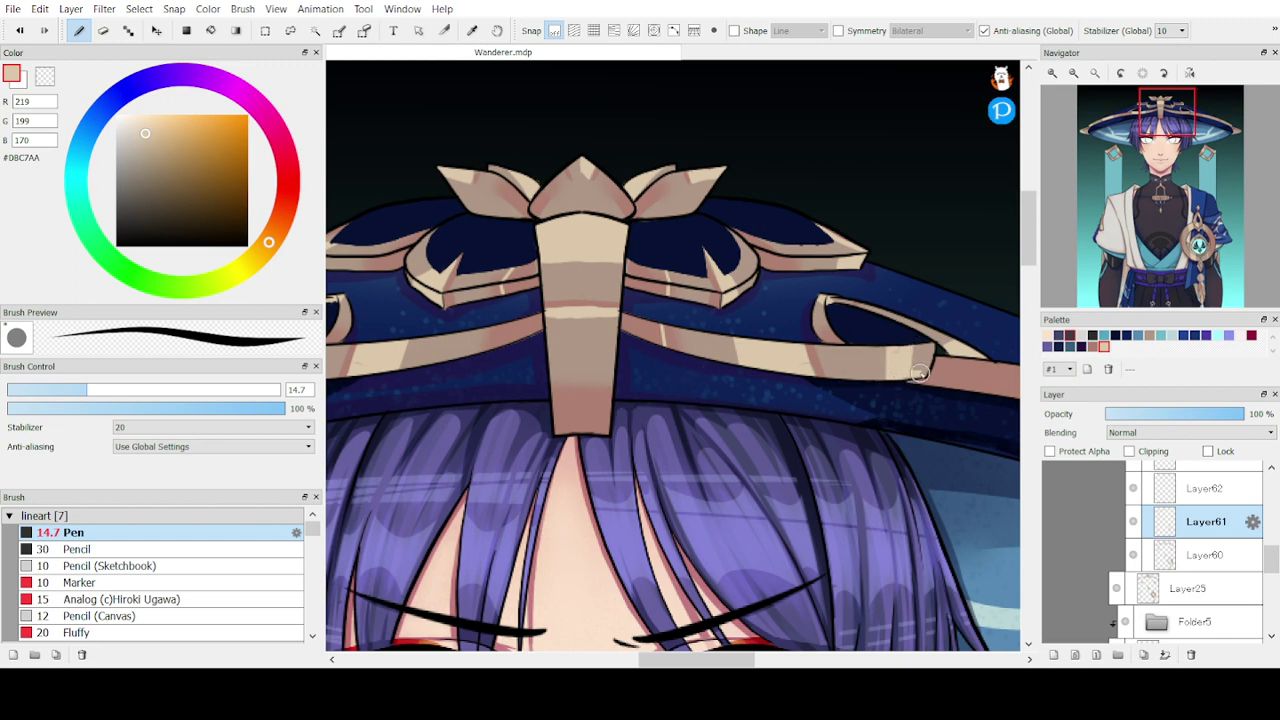
drag(925, 372, 932, 345)
- Paint one broad and several narrow light tan highlights along the hat's right brim band, including its outer end
drag(1167, 143, 1206, 134)
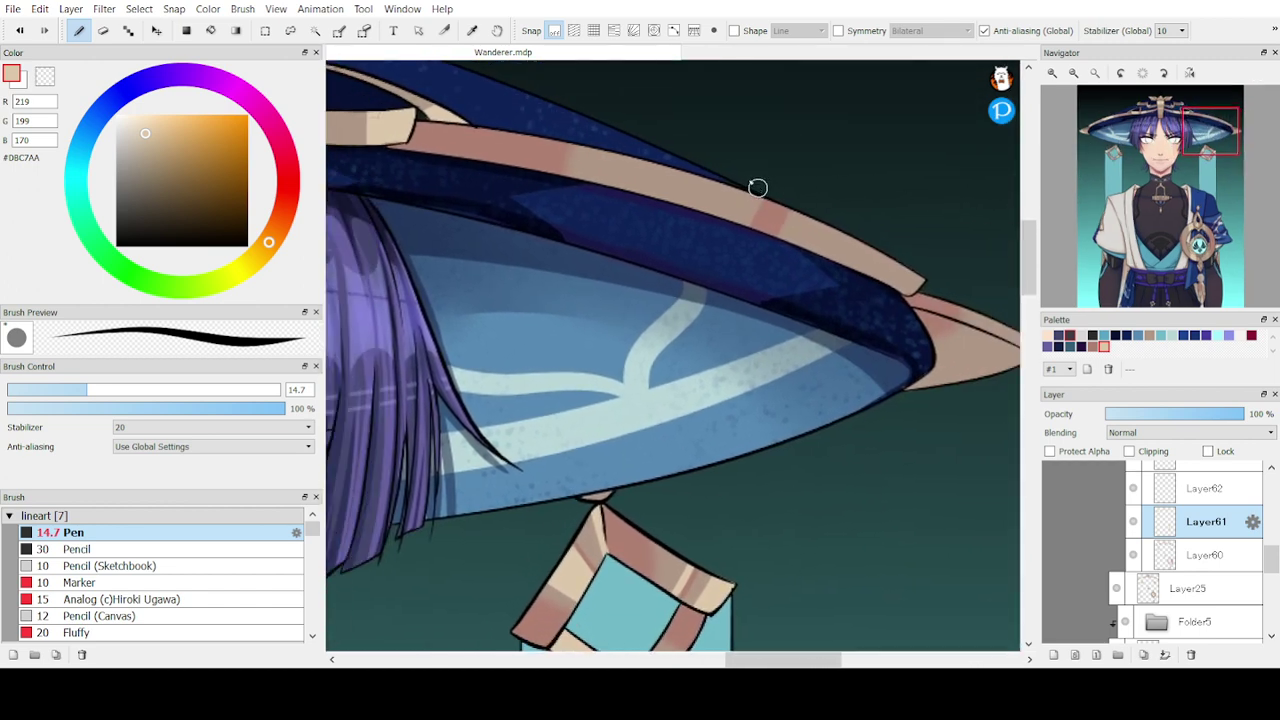
mouse_move(757, 192)
mouse_down()
mouse_move(740, 218)
mouse_move(754, 186)
mouse_move(743, 172)
mouse_move(698, 226)
mouse_move(709, 168)
mouse_move(684, 217)
mouse_move(679, 165)
mouse_move(643, 218)
mouse_move(644, 181)
mouse_move(630, 200)
mouse_move(645, 146)
mouse_move(625, 204)
mouse_up()
drag(545, 133, 553, 176)
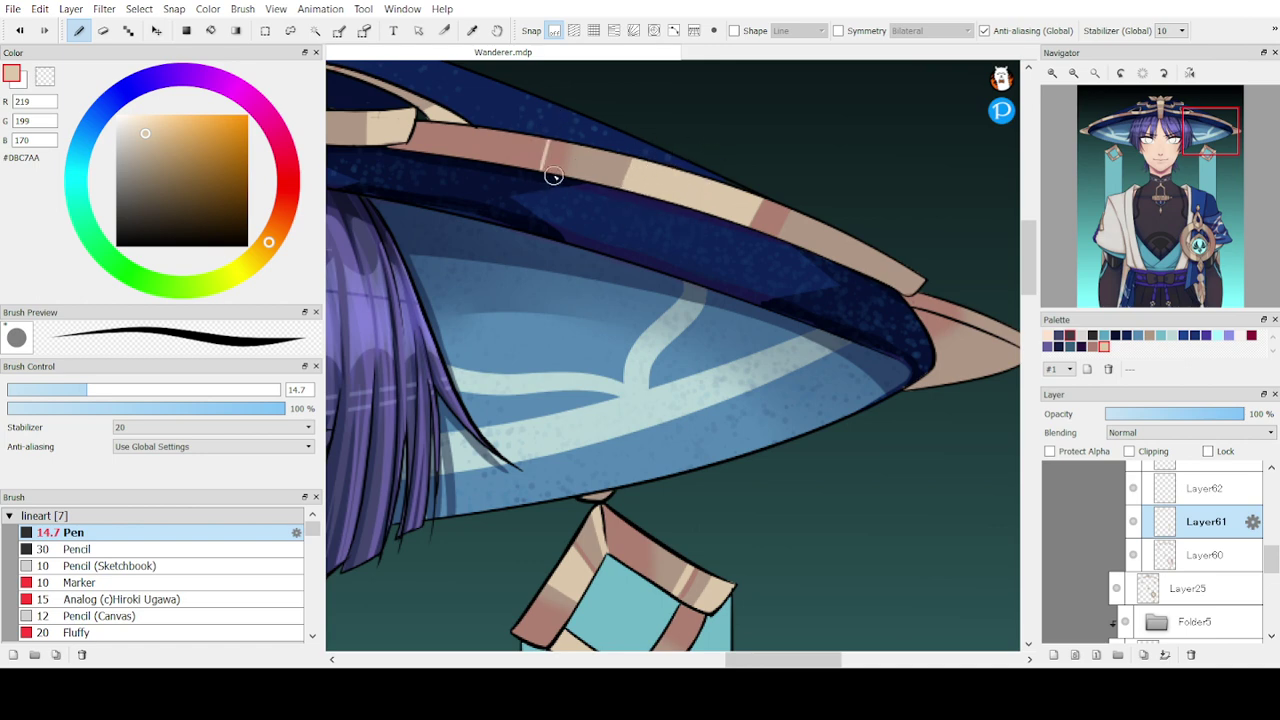
drag(799, 207, 776, 249)
key(ctrl+z)
drag(803, 207, 789, 249)
mouse_move(909, 292)
mouse_down()
mouse_move(918, 271)
mouse_move(913, 289)
mouse_move(857, 280)
mouse_move(846, 297)
mouse_move(875, 245)
mouse_up()
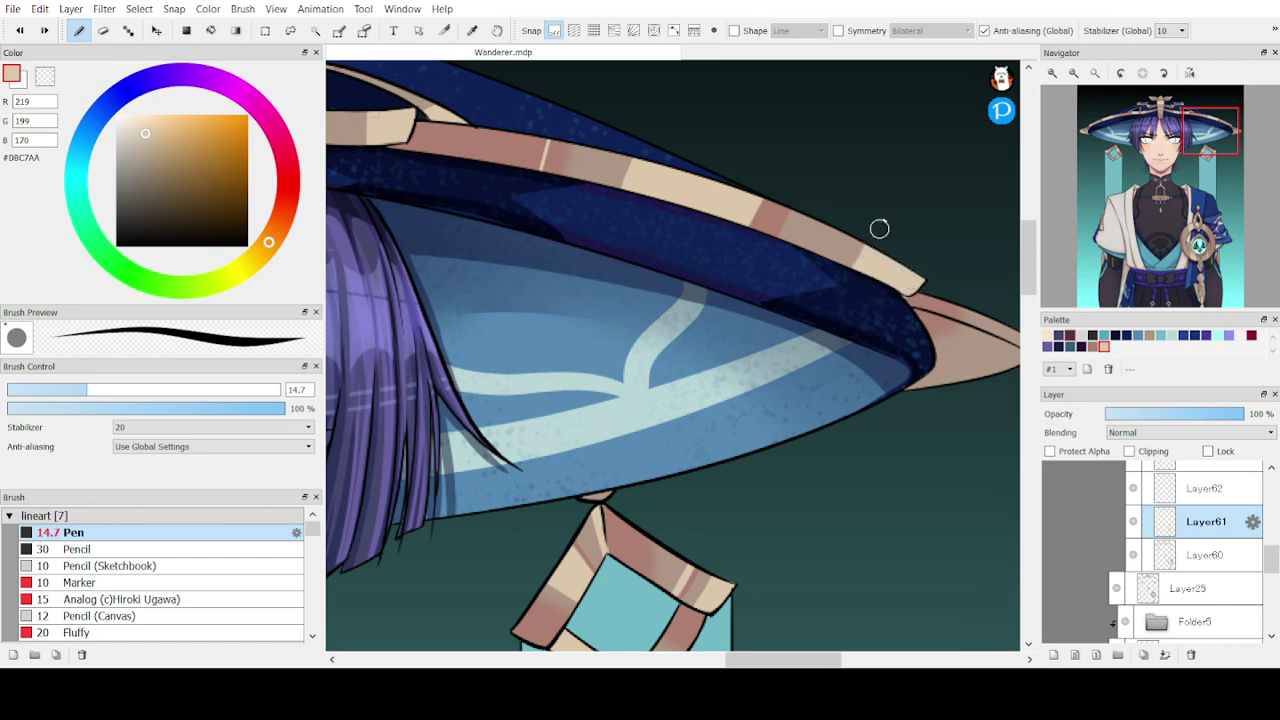
- Paint a light tan highlight on the pointed ornament at the brim's right tip
drag(1216, 152, 1226, 158)
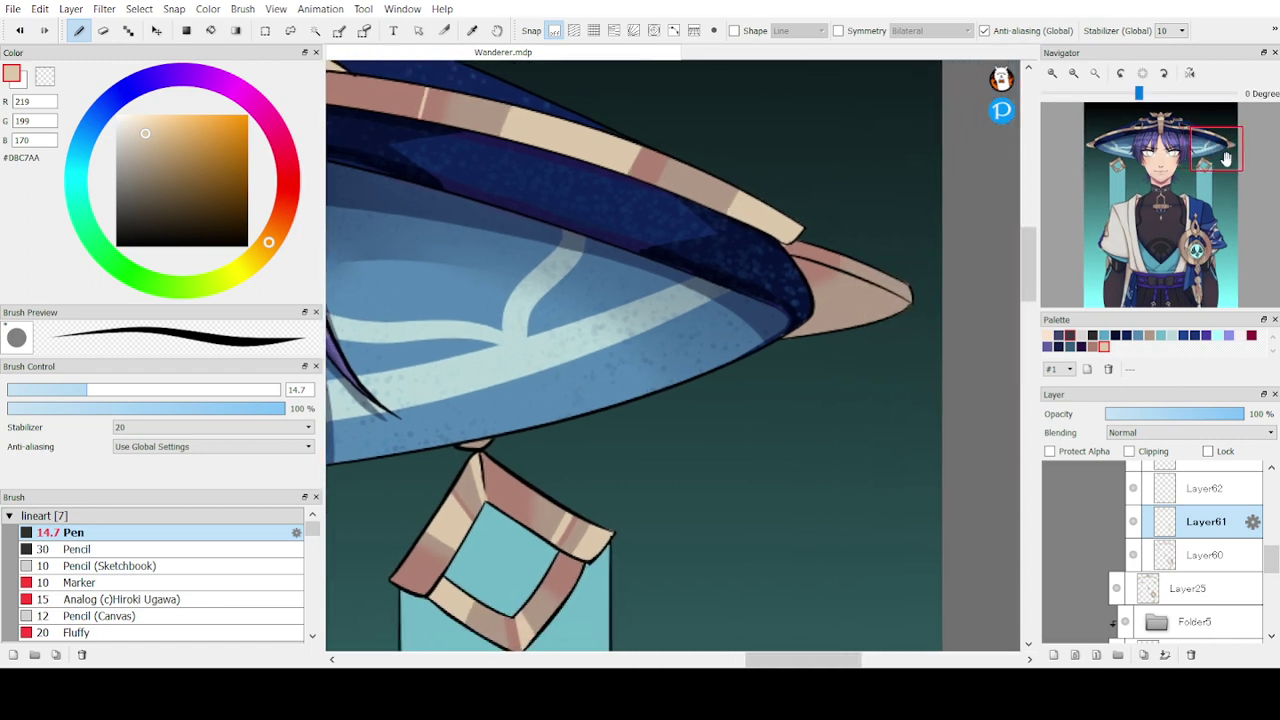
mouse_move(887, 284)
mouse_down()
mouse_move(904, 296)
mouse_move(878, 306)
mouse_move(904, 300)
mouse_up()
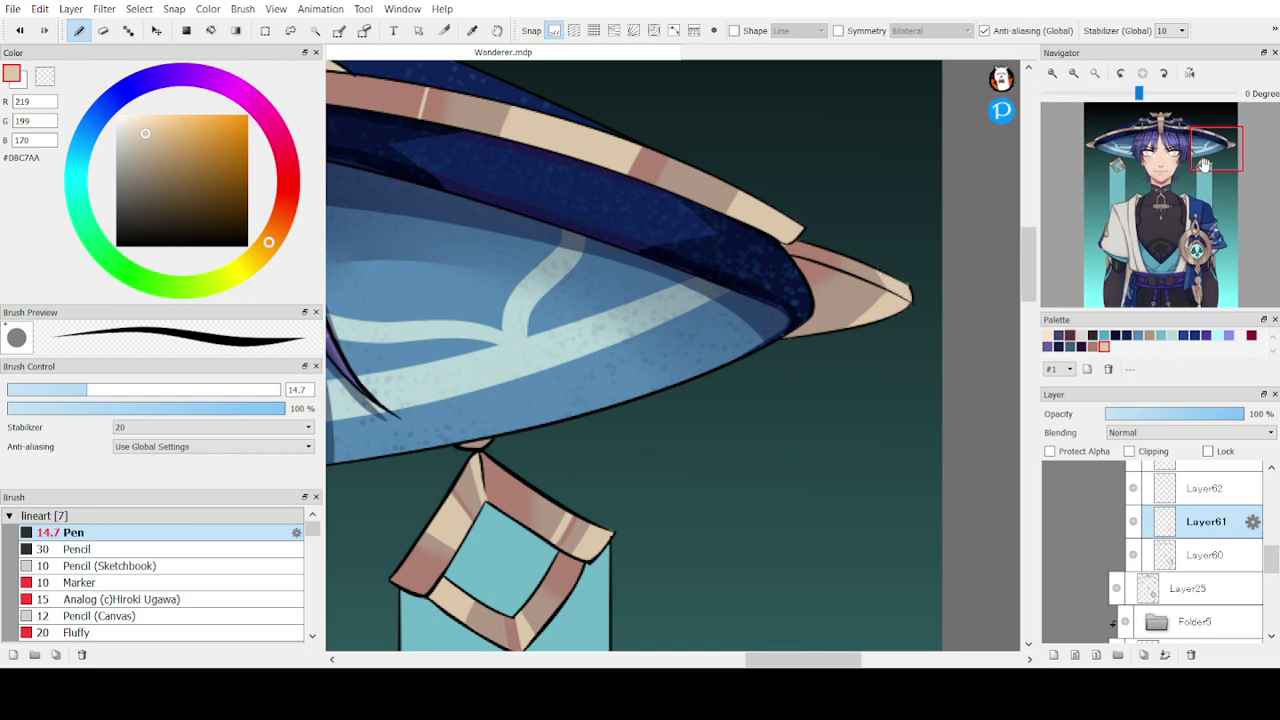
- On Layer60, sample the reddish brown from the chest pendant's cylinder and shade the diamond ornaments on the collar
drag(1218, 138, 1158, 226)
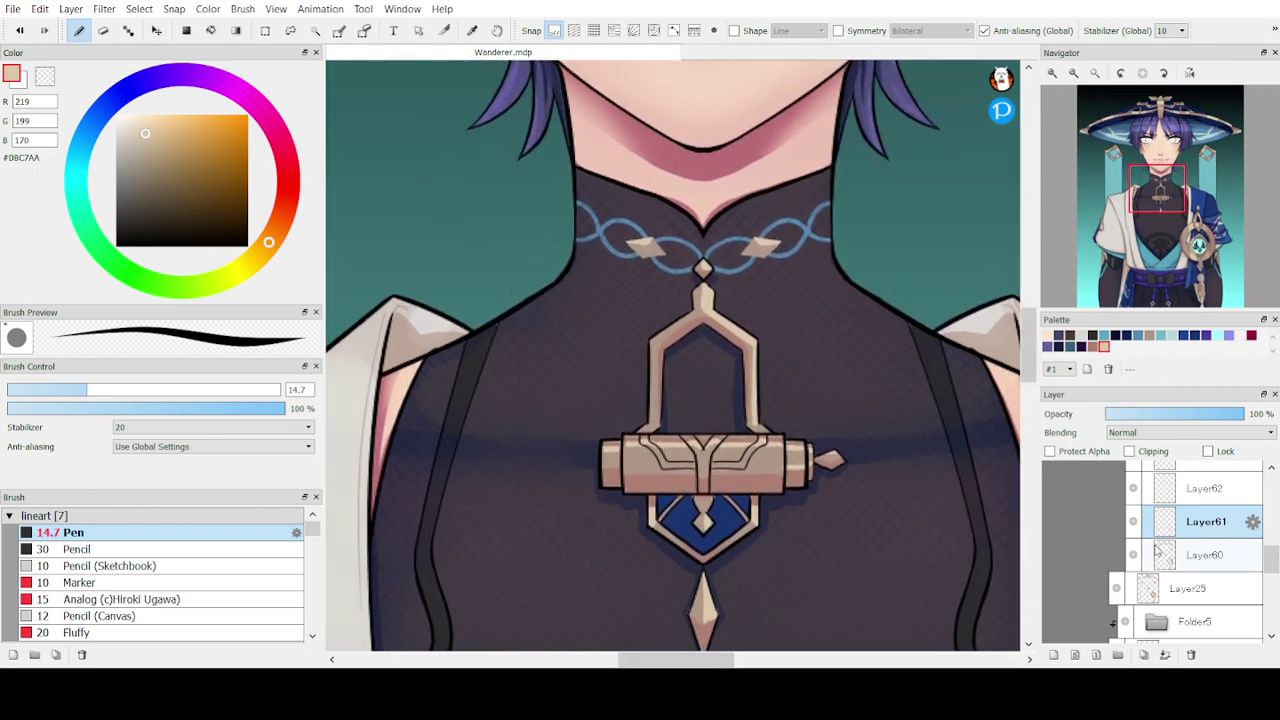
click(1150, 556)
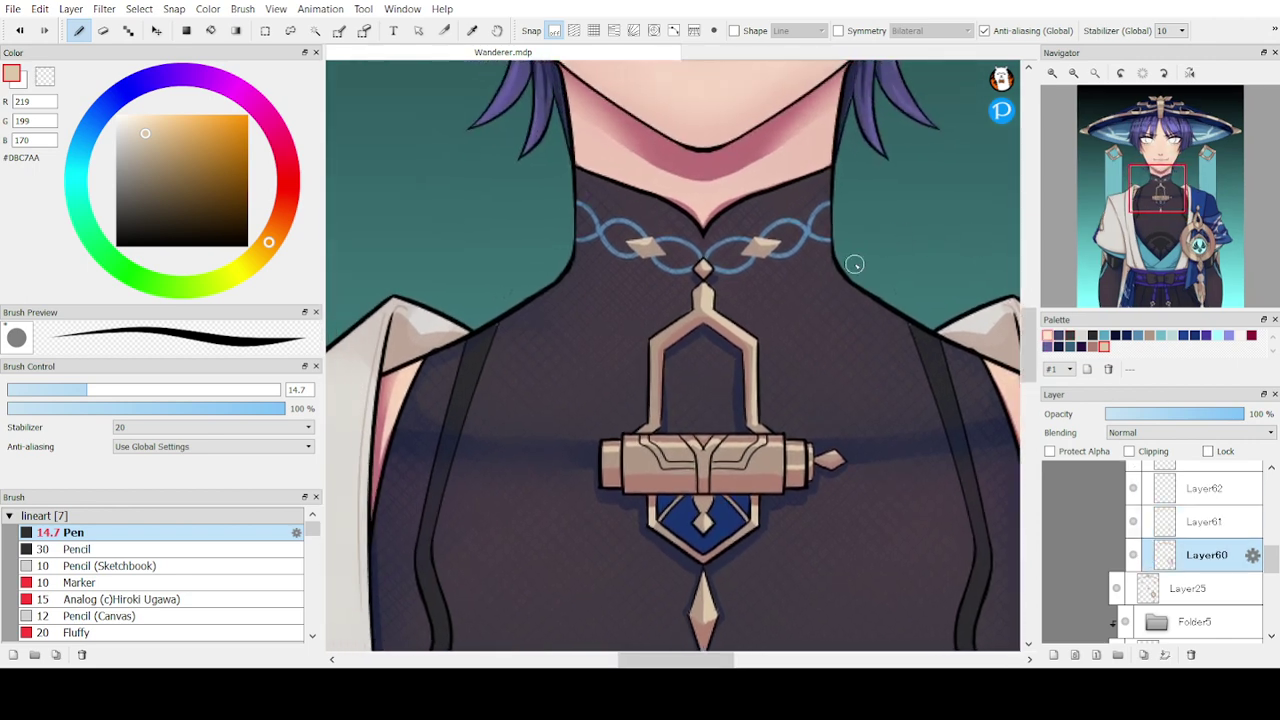
key(g)
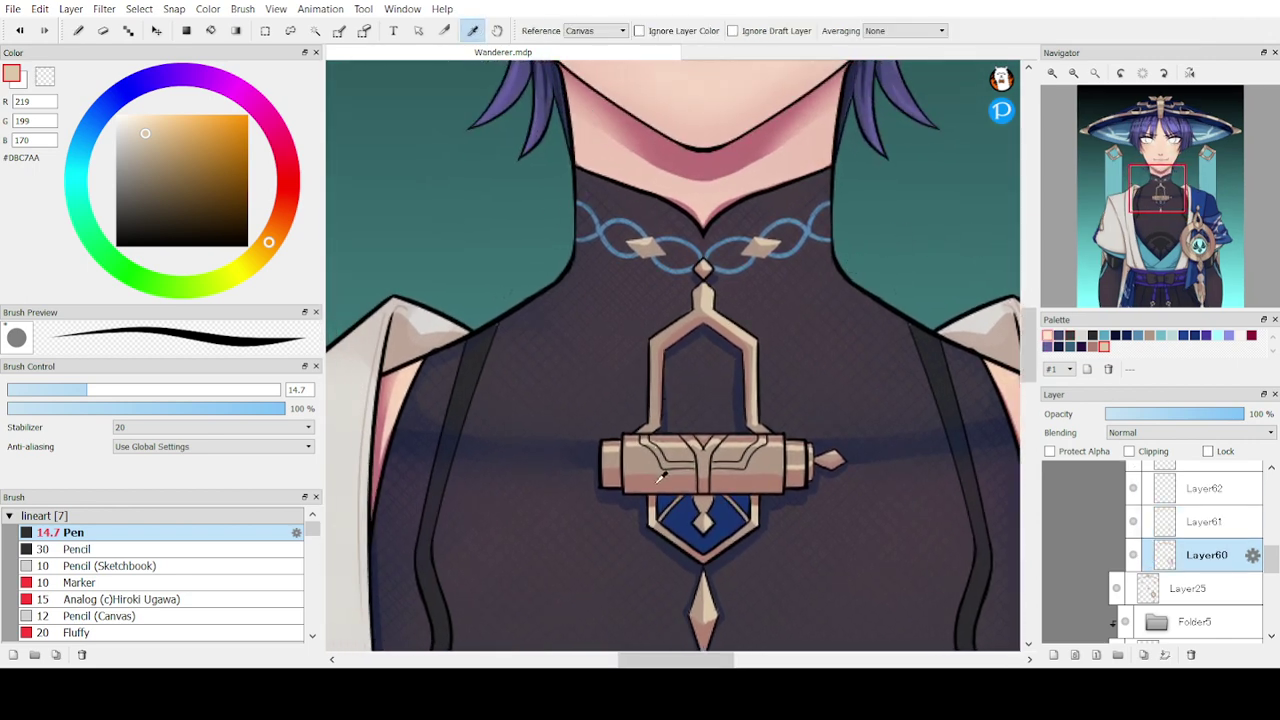
click(660, 478)
key(b)
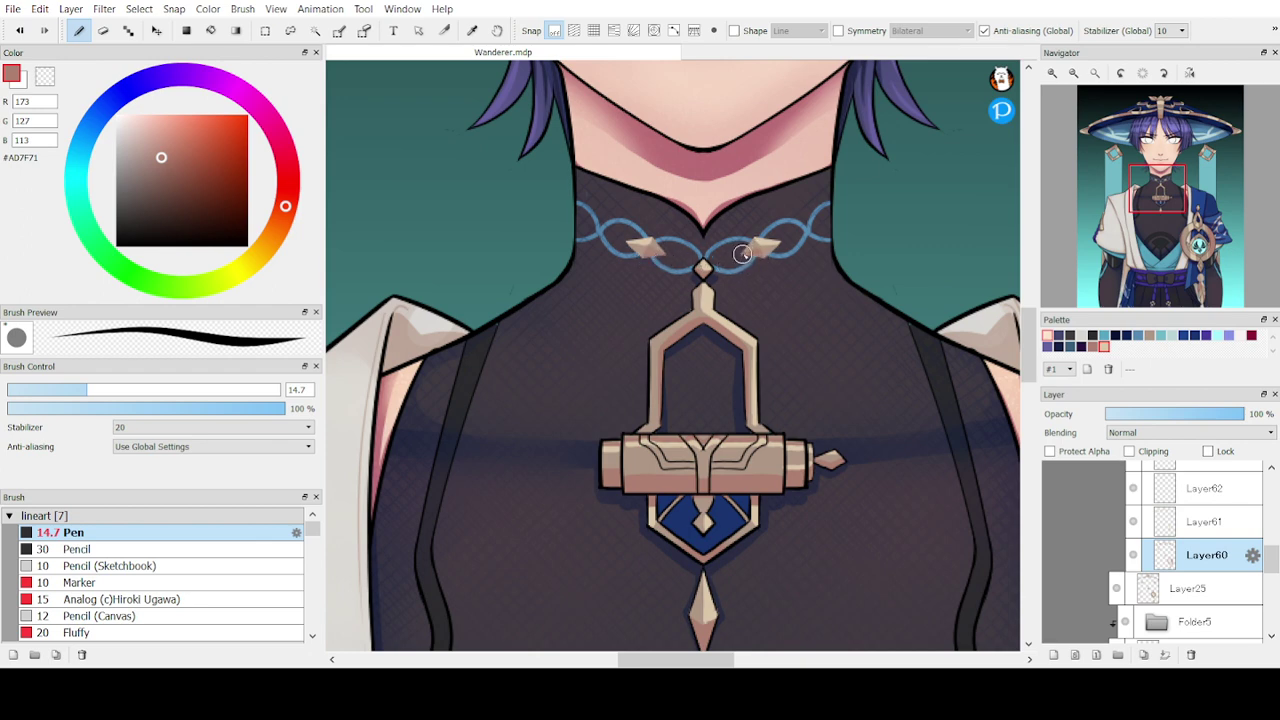
- Shade the round tan bead on the left belt cord with reddish-brown strokes along its sides
mouse_move(1127, 187)
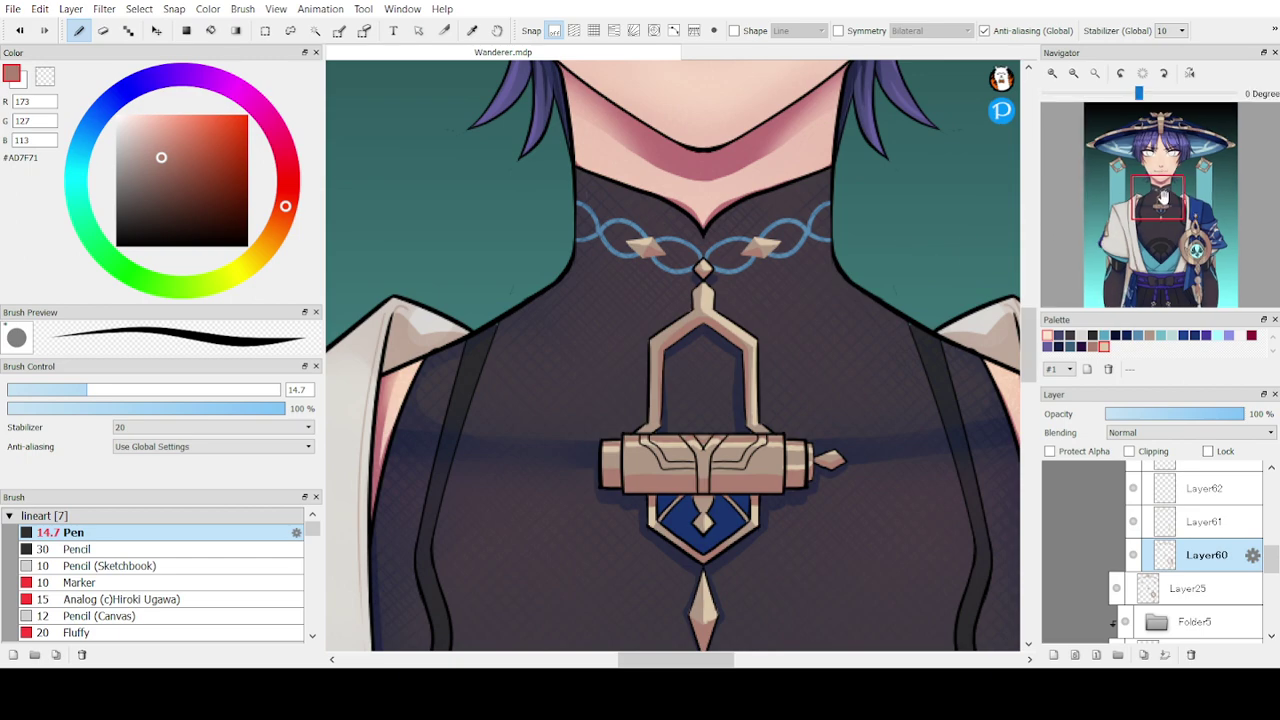
drag(1163, 197, 1140, 312)
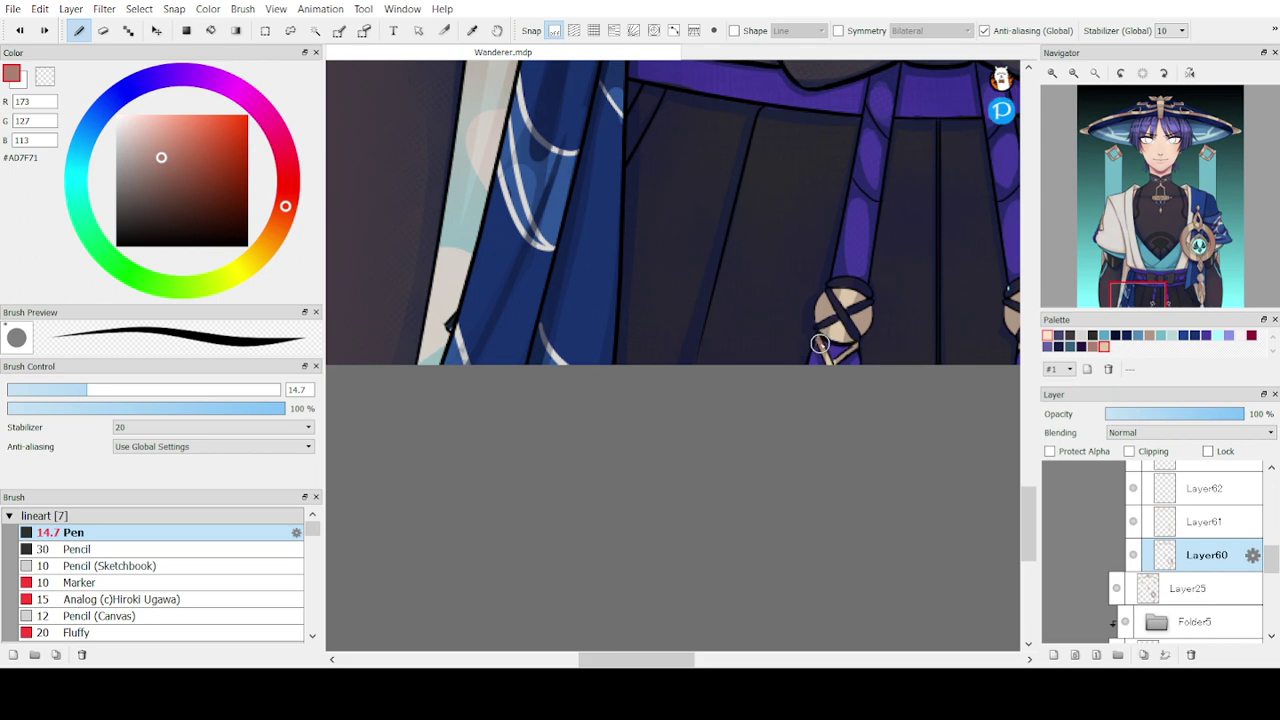
drag(819, 343, 855, 346)
drag(832, 284, 817, 331)
drag(862, 296, 843, 344)
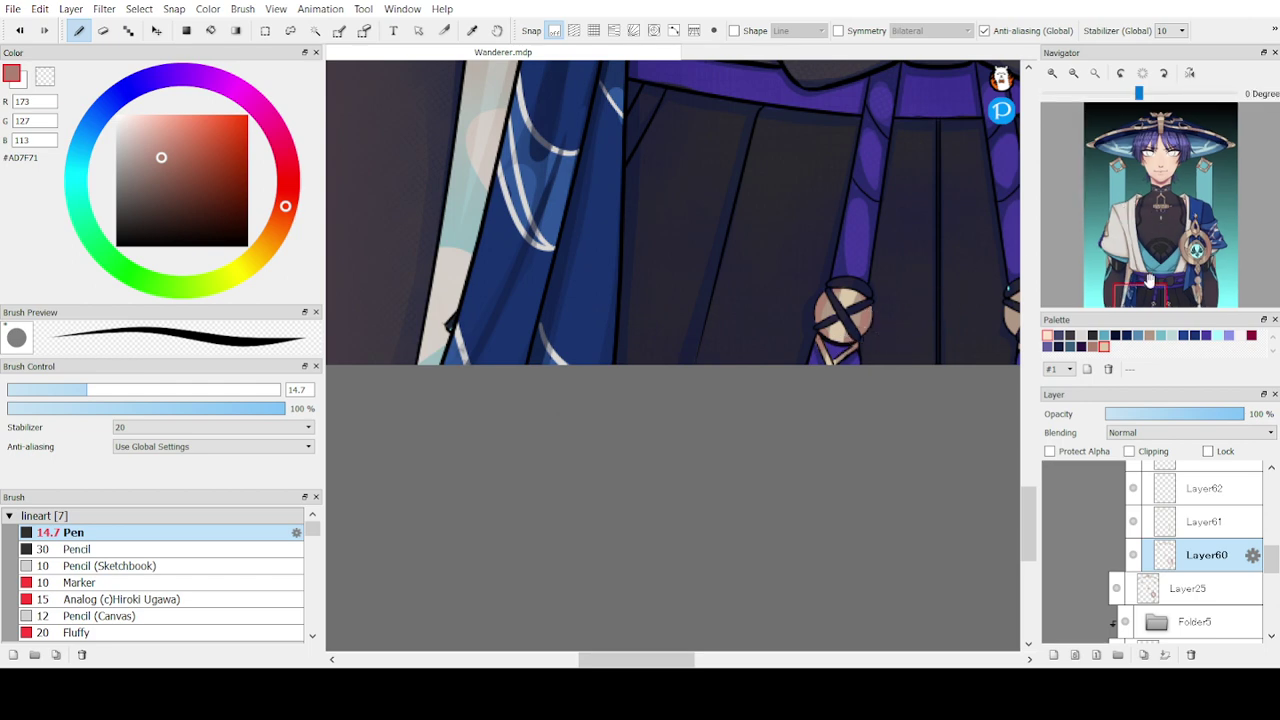
- Shade the round tan bead on the right belt cord in reddish brown, redoing the strokes until both sides are covered
drag(1136, 298, 1165, 306)
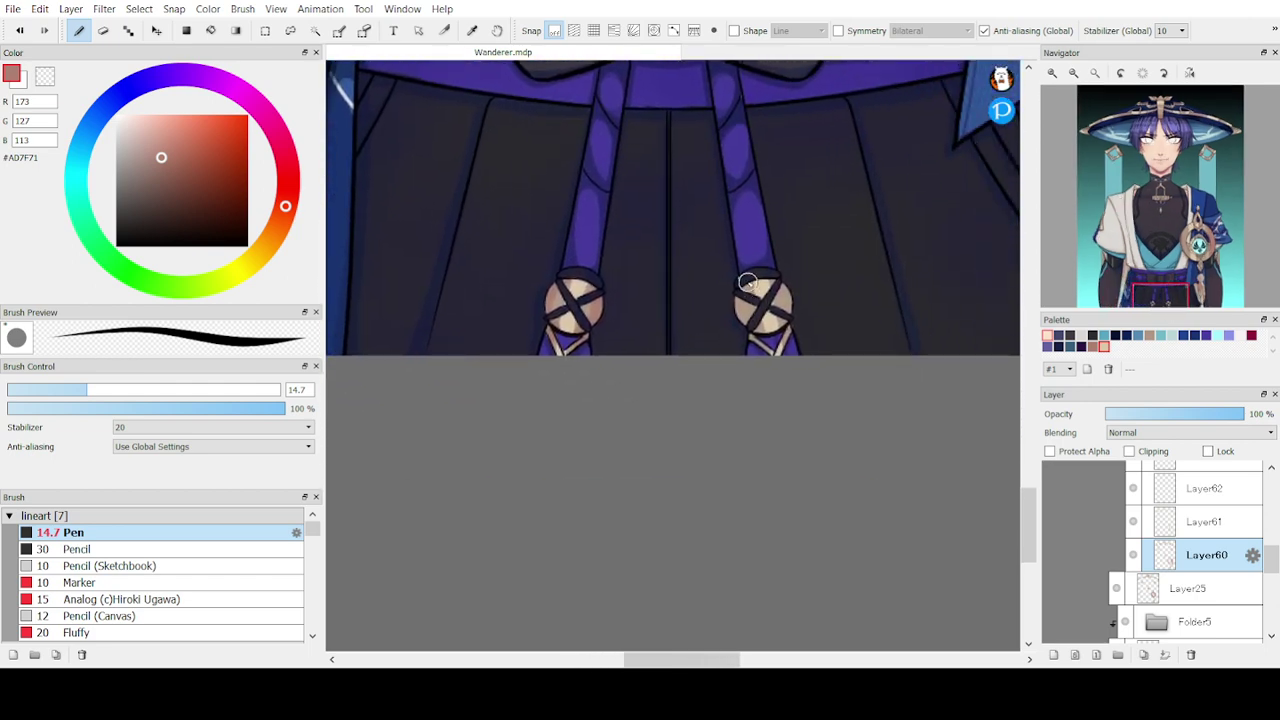
mouse_move(748, 282)
mouse_down()
mouse_move(743, 329)
mouse_move(739, 300)
mouse_move(756, 333)
mouse_up()
key(ctrl+z)
key(ctrl+z)
drag(766, 276, 785, 325)
key(ctrl+z)
drag(769, 272, 787, 323)
key(ctrl+z)
mouse_move(770, 271)
mouse_down()
mouse_move(783, 286)
mouse_move(774, 333)
mouse_up()
drag(766, 277, 786, 322)
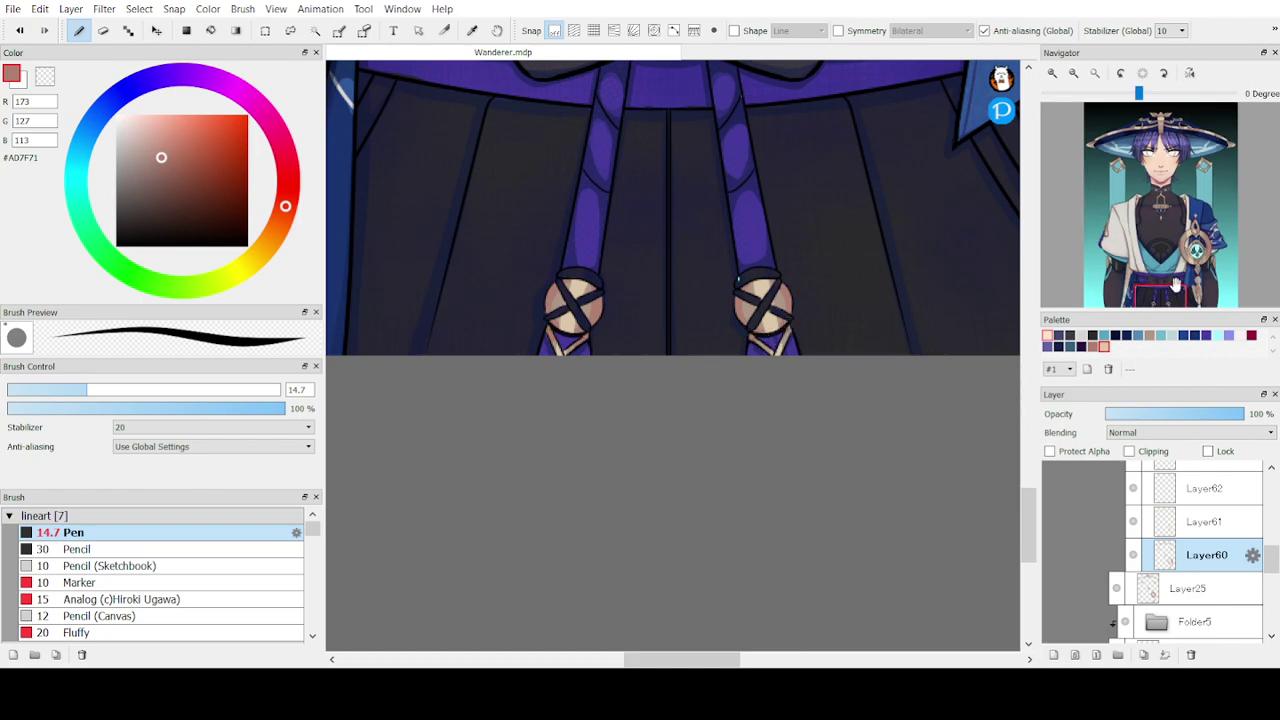
- Activate the Blur brush on Layer61 and soften the highlight edges on the hat's central crest
drag(1160, 296, 1148, 140)
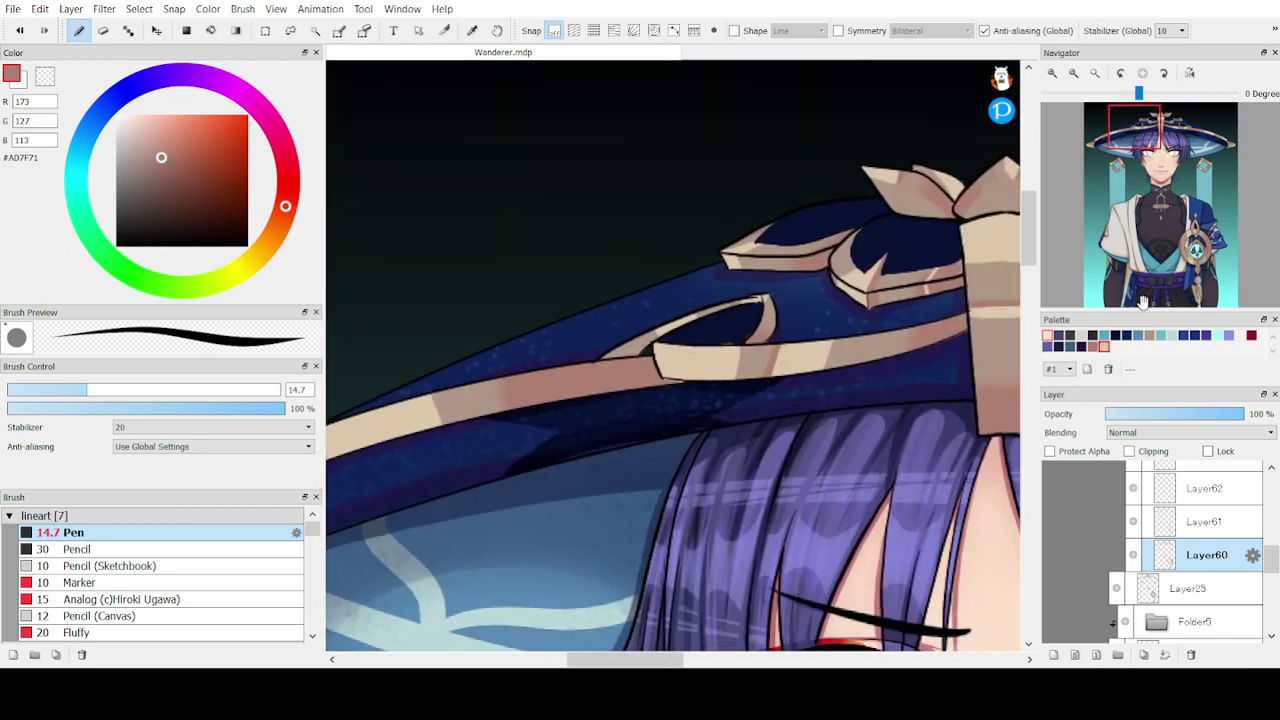
click(1180, 522)
key(e)
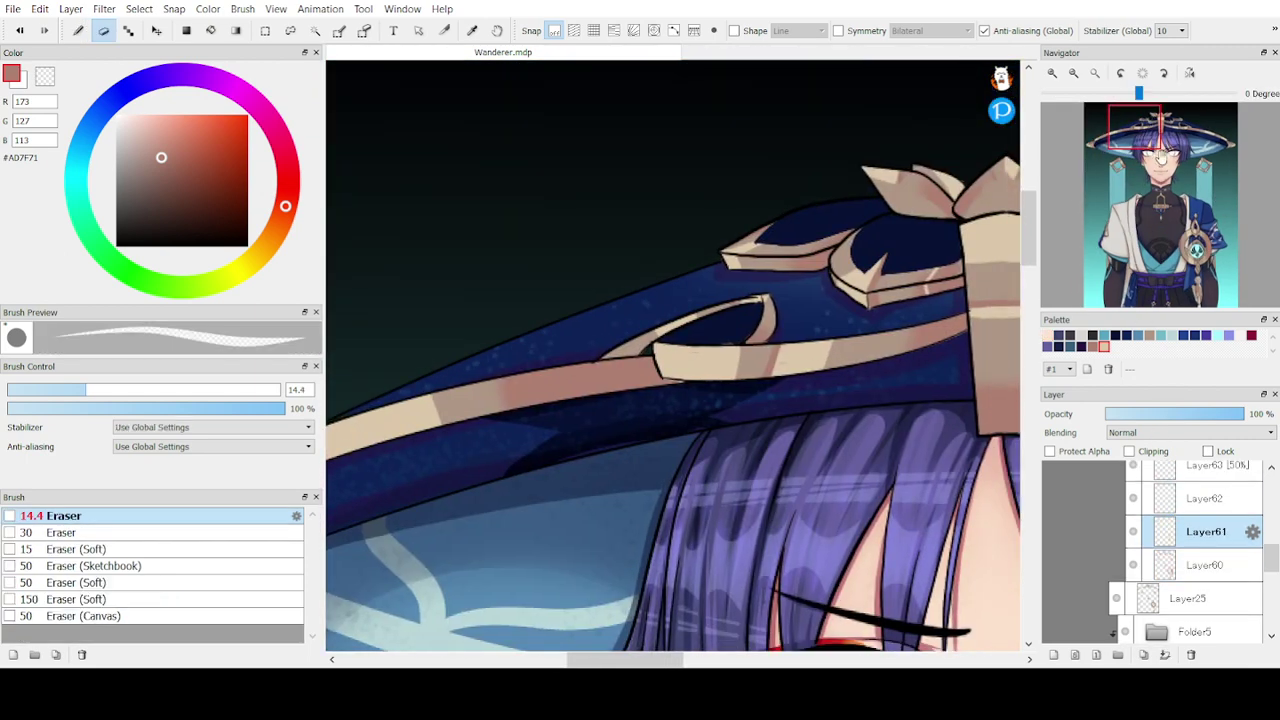
drag(1160, 160, 1168, 145)
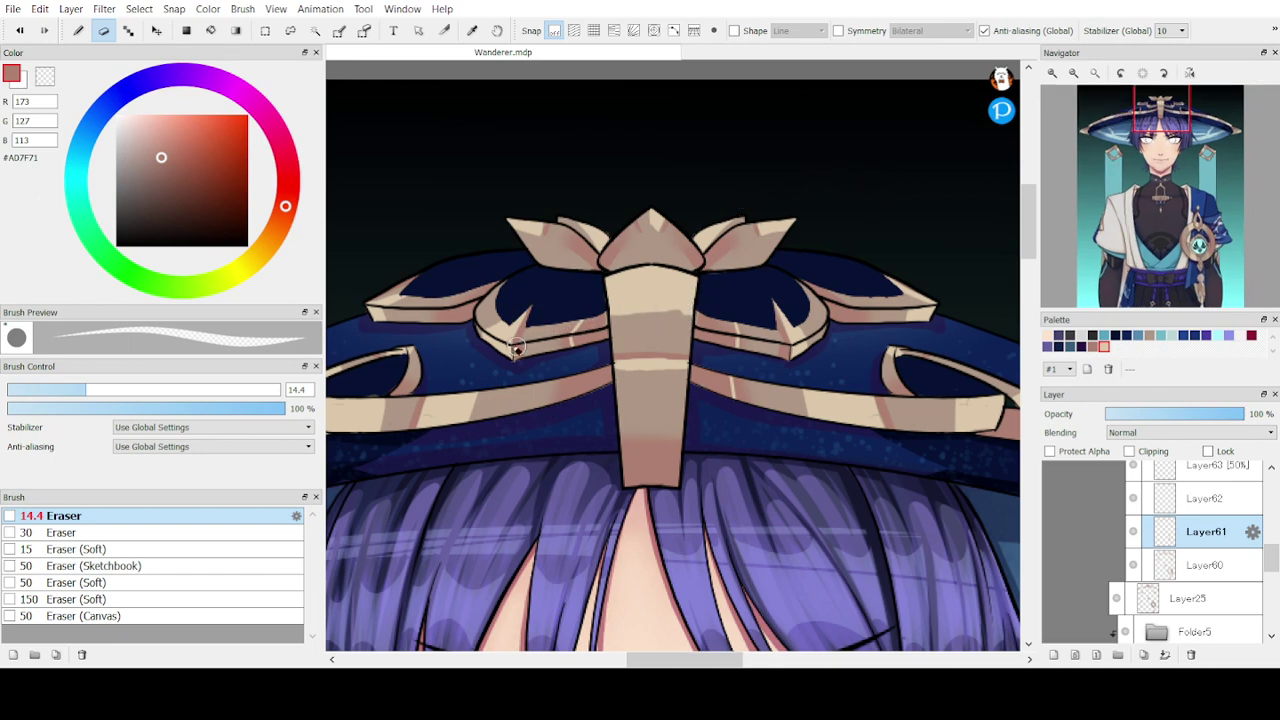
key(b)
click(161, 515)
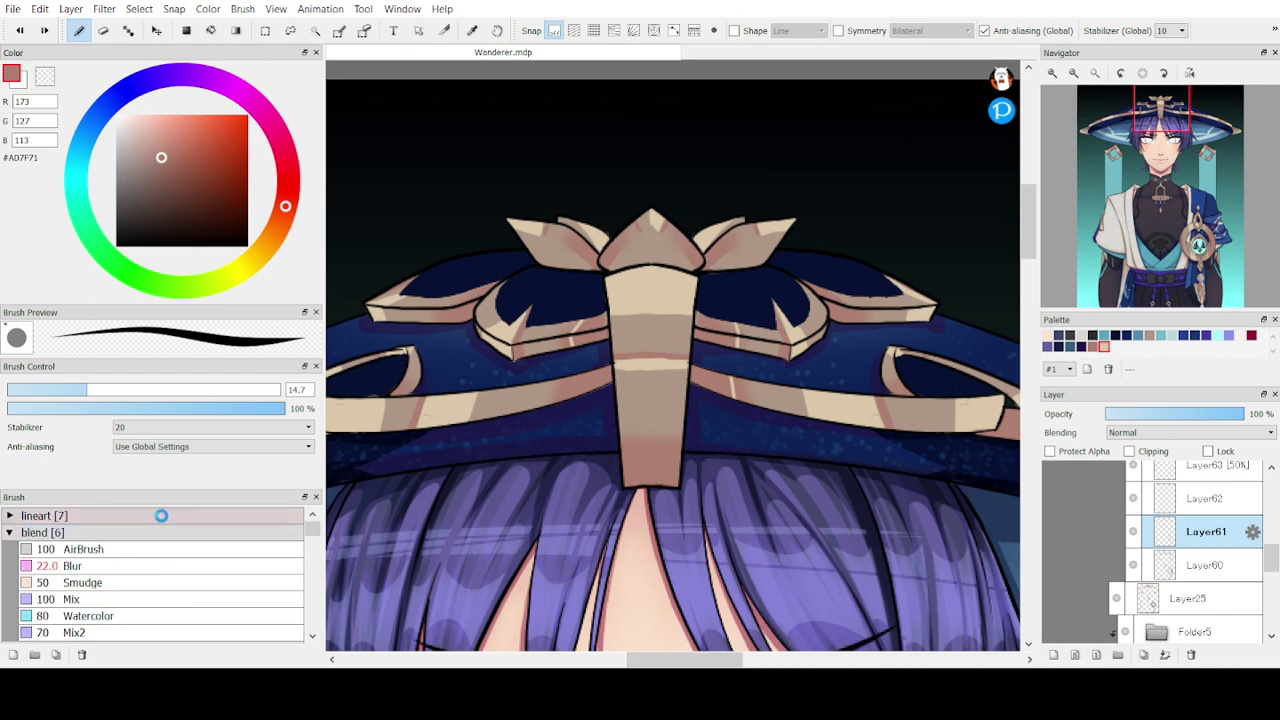
click(150, 565)
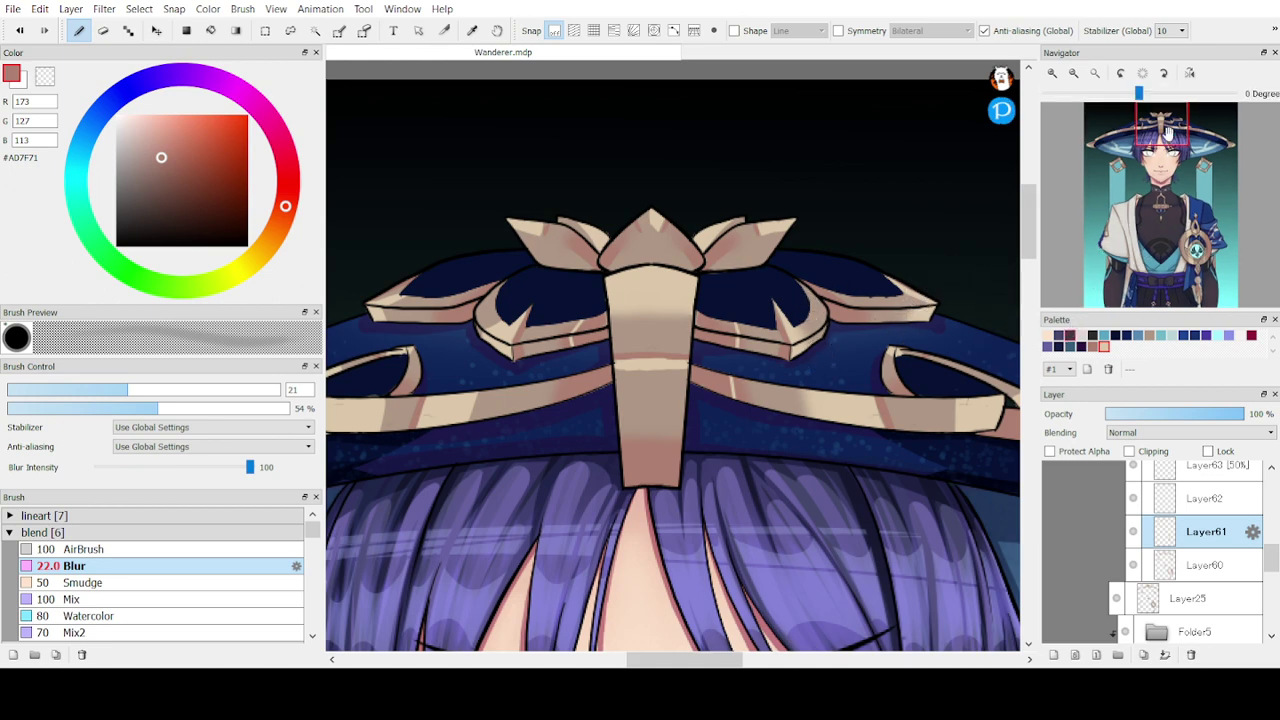
- Blur the highlight edges on the hat's right front trims and right brim band
drag(1167, 132, 1179, 133)
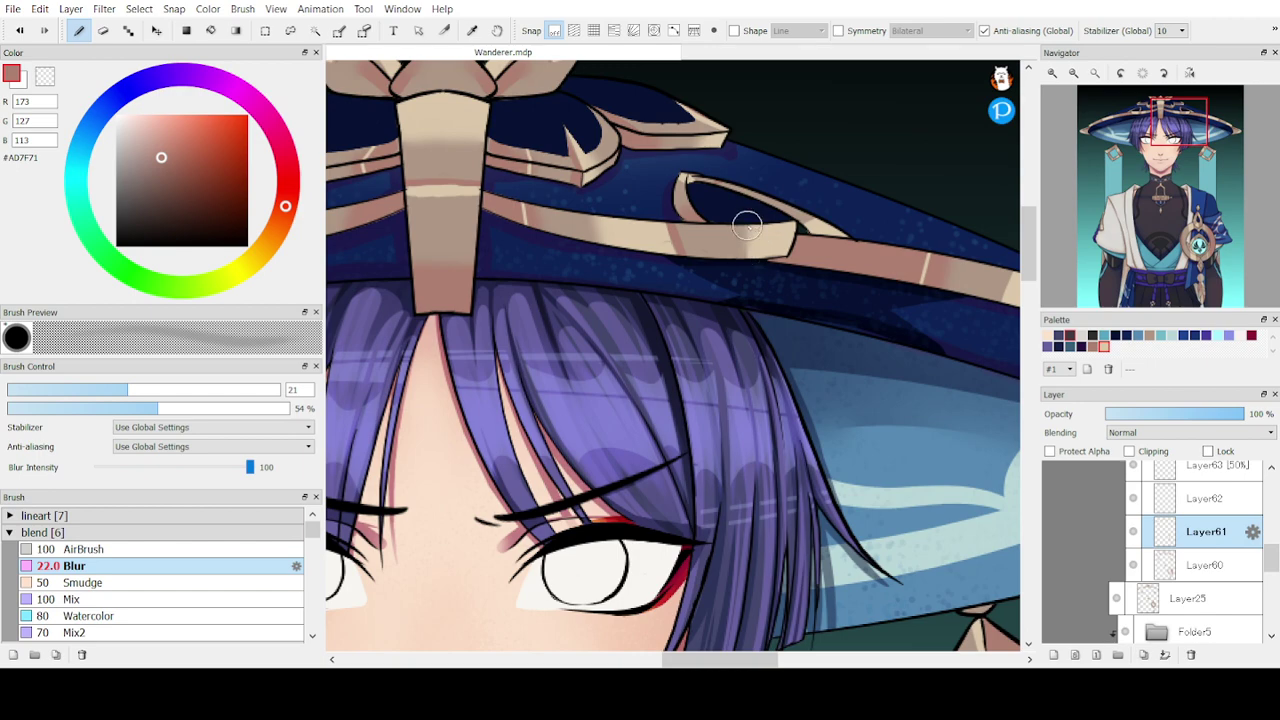
mouse_move(1138, 205)
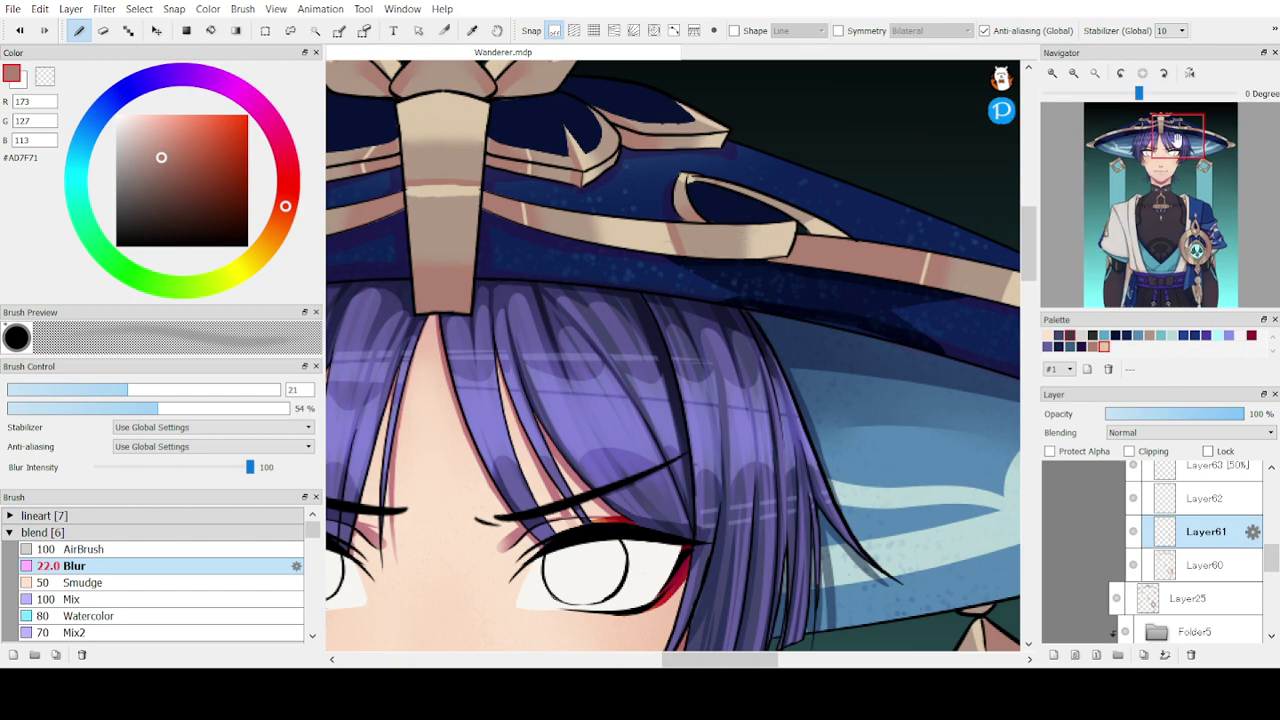
drag(1178, 140, 1198, 149)
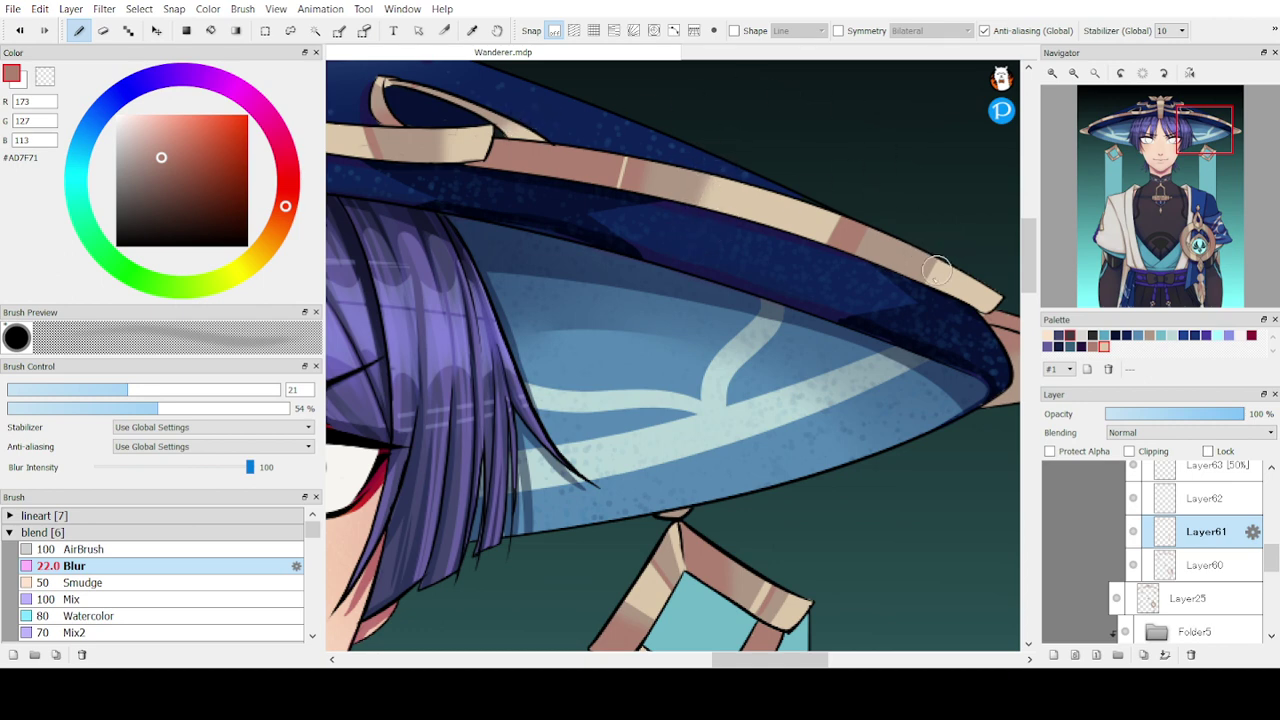
- Blur the highlight edges on the hat's left front trims, left brim band and pointed left tip
drag(1198, 145, 1140, 137)
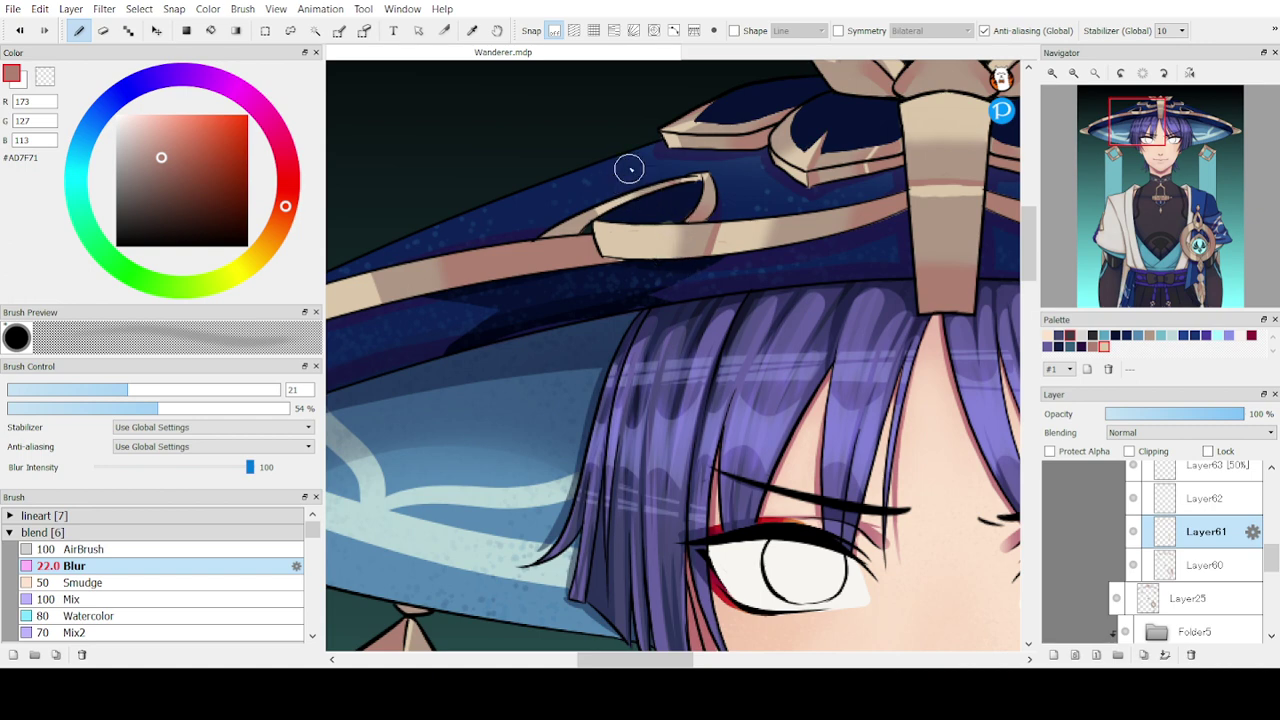
mouse_move(1107, 185)
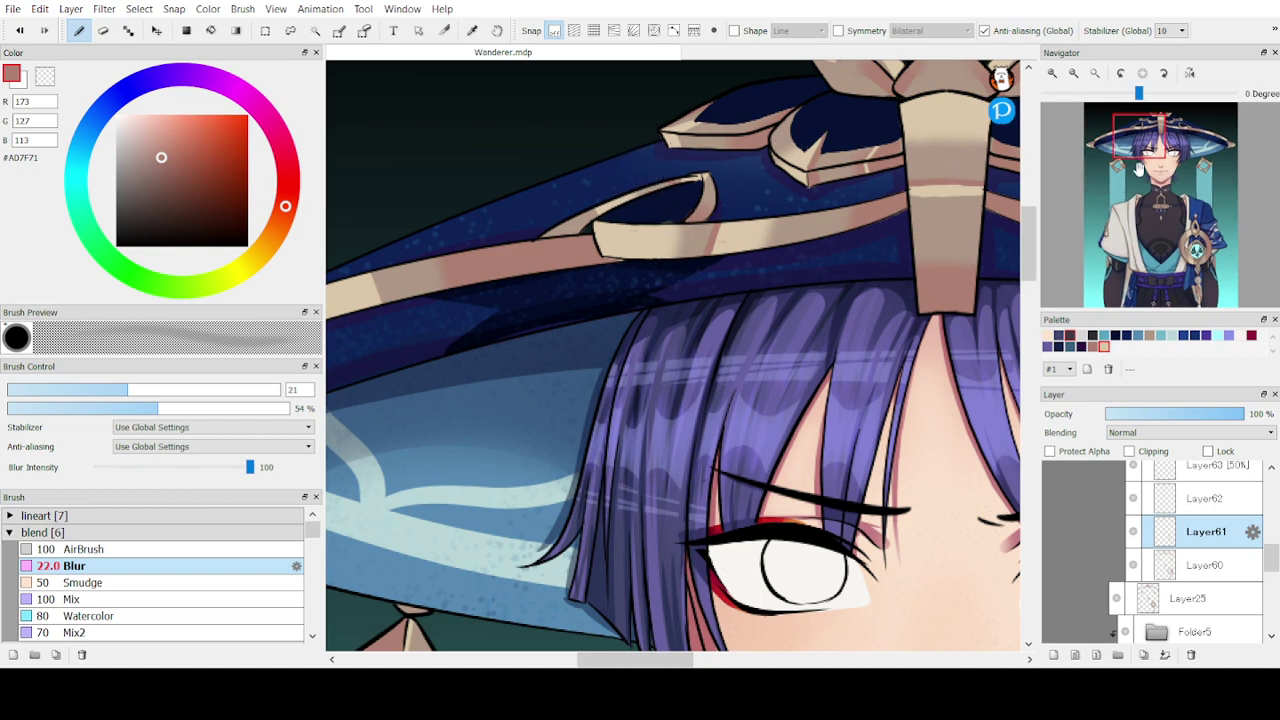
drag(1144, 157, 1122, 146)
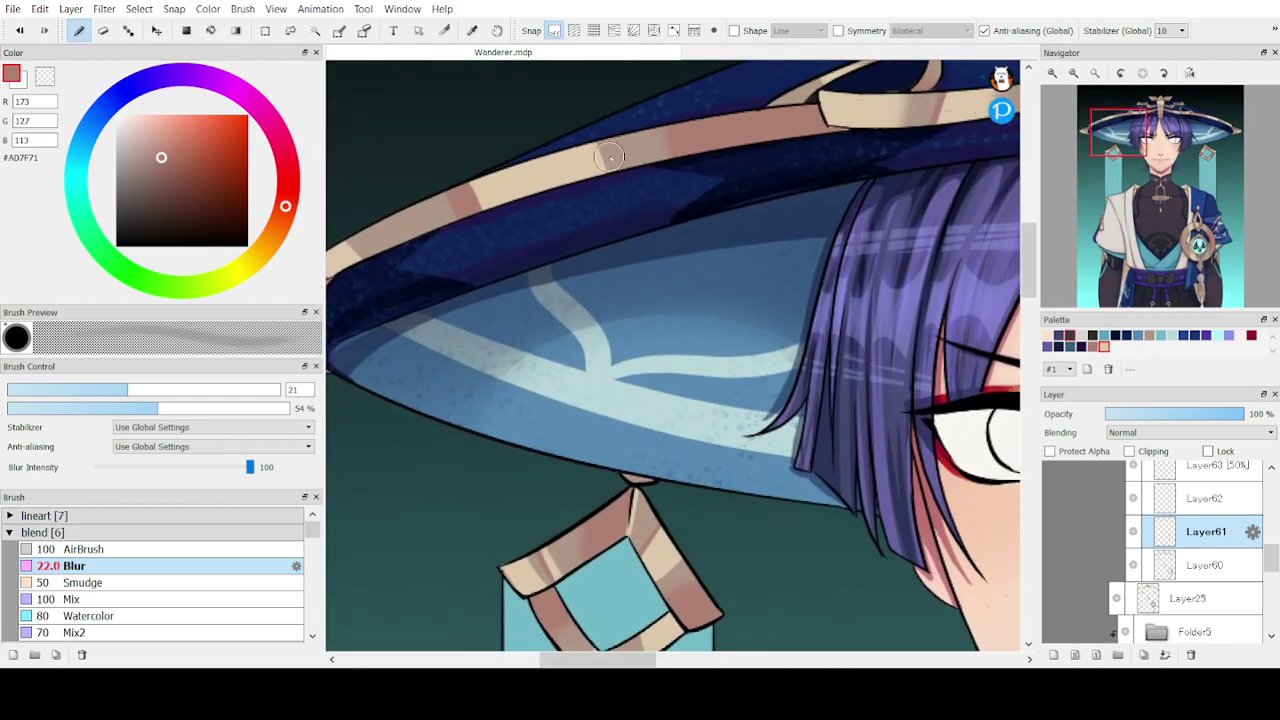
click(1111, 137)
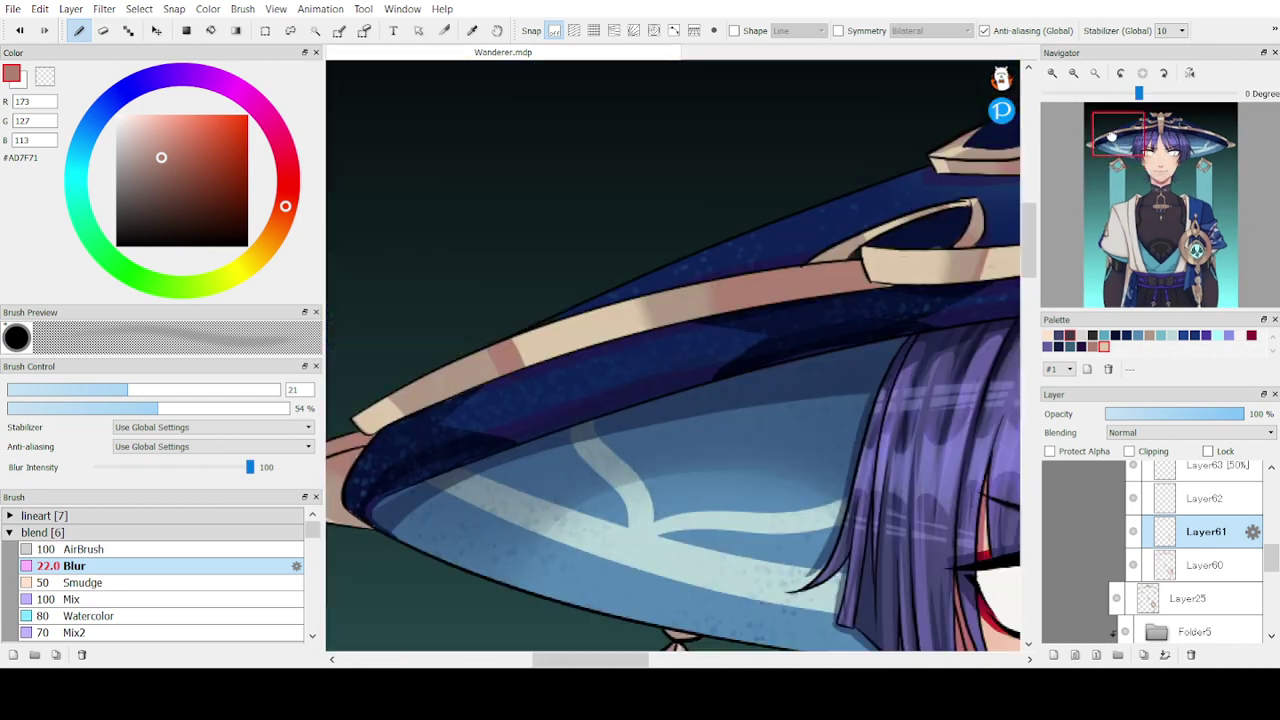
drag(1111, 137, 1087, 151)
mouse_move(760, 196)
mouse_down()
mouse_move(797, 254)
mouse_move(757, 195)
mouse_up()
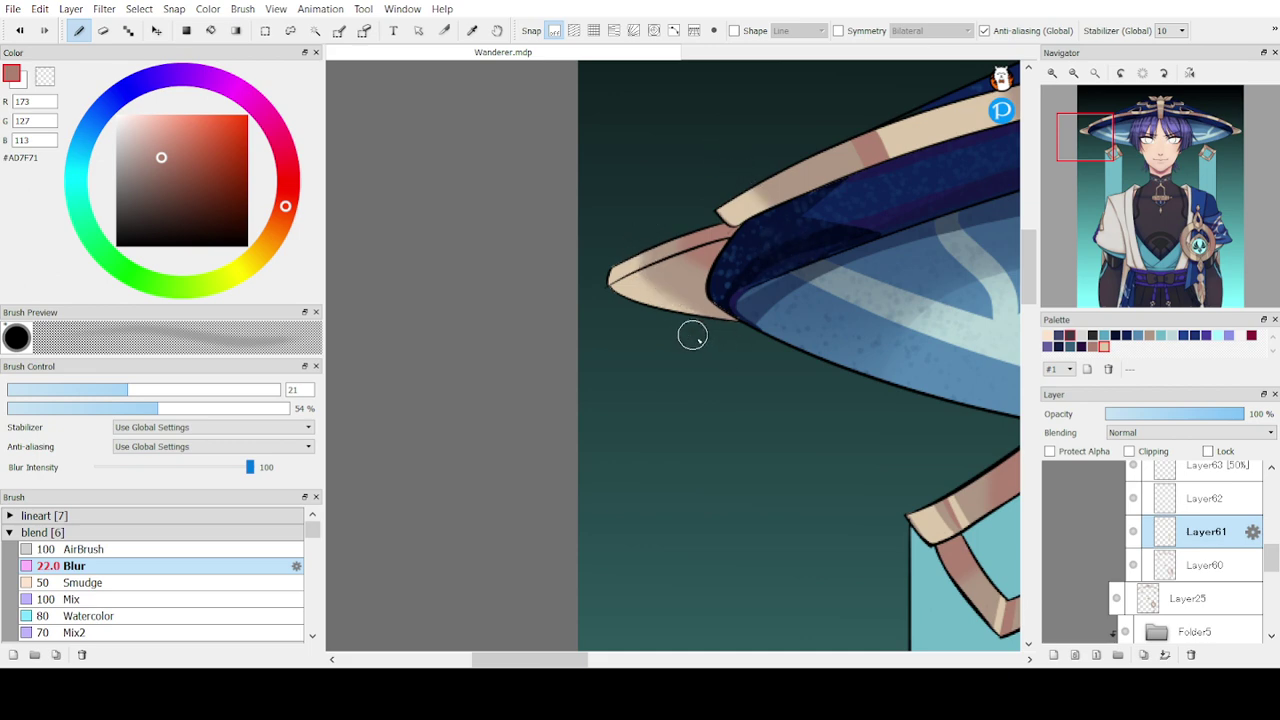
- Blur the highlight edges on both square frames hanging from the hat
drag(1089, 156, 1117, 169)
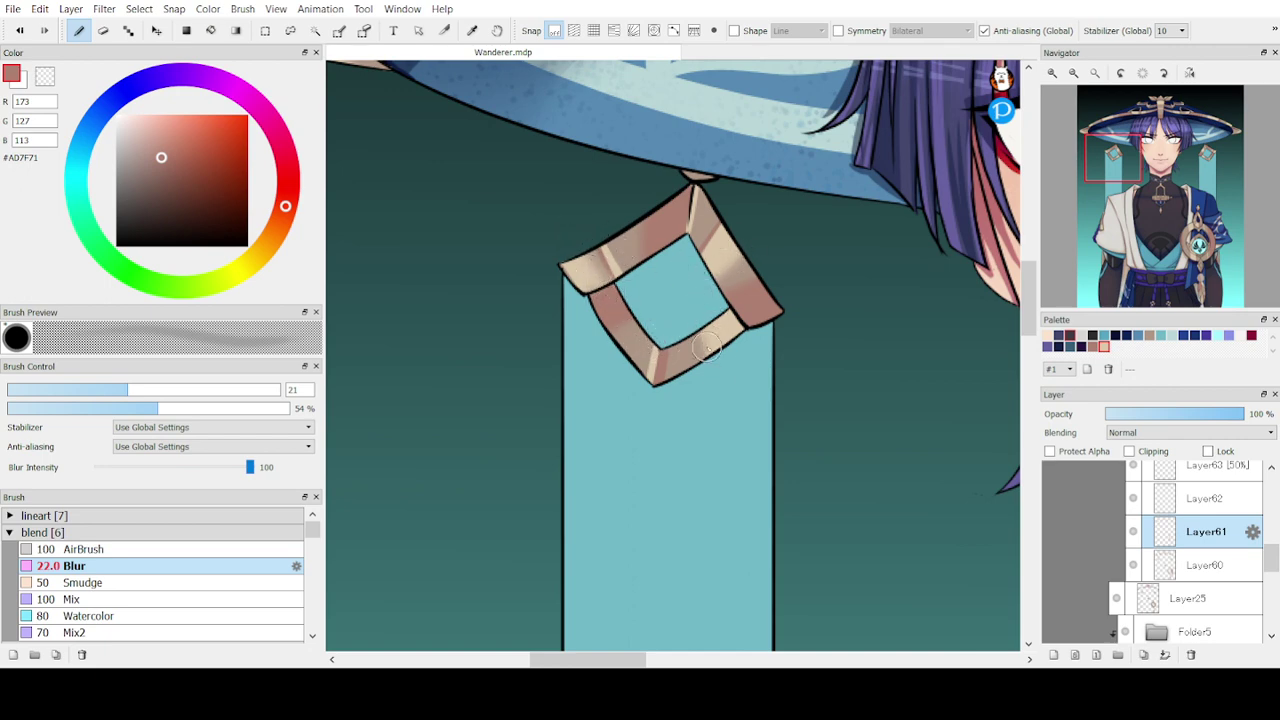
drag(1112, 168, 1199, 168)
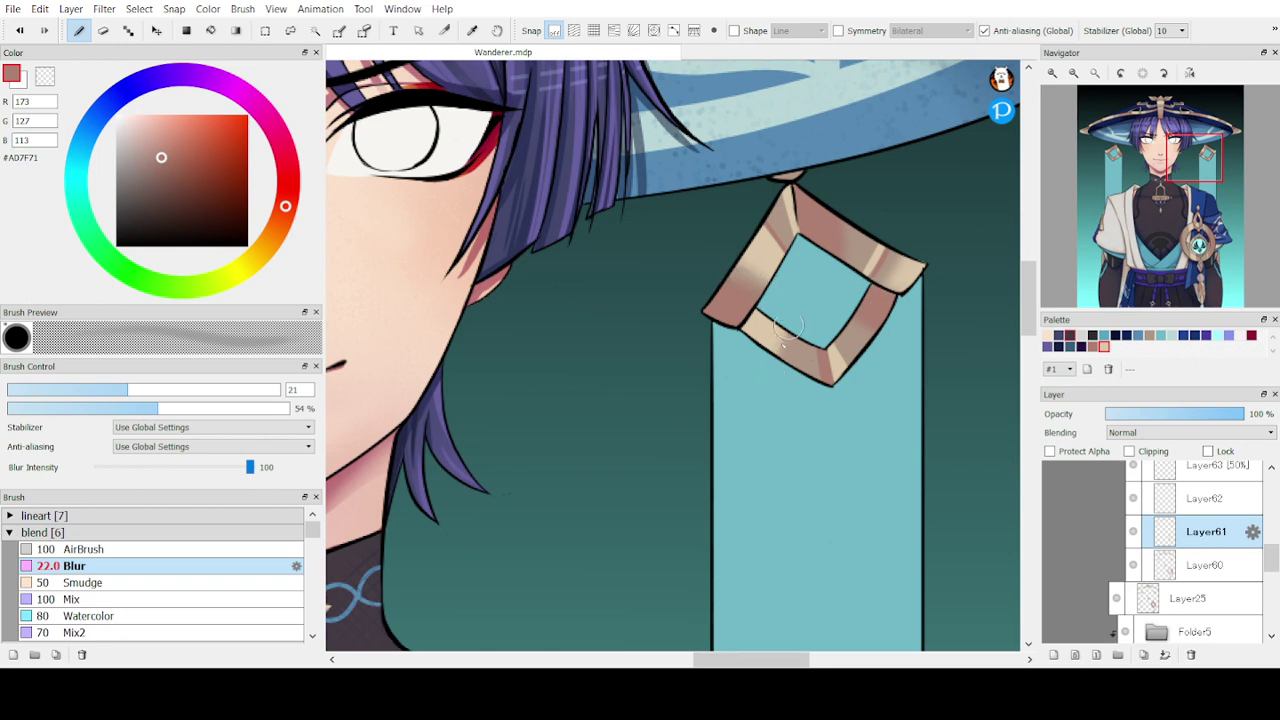
- Soften the chest pendant's tones with the Blur brush, including its reddish-brown shading on Layer60
drag(1185, 178, 1110, 232)
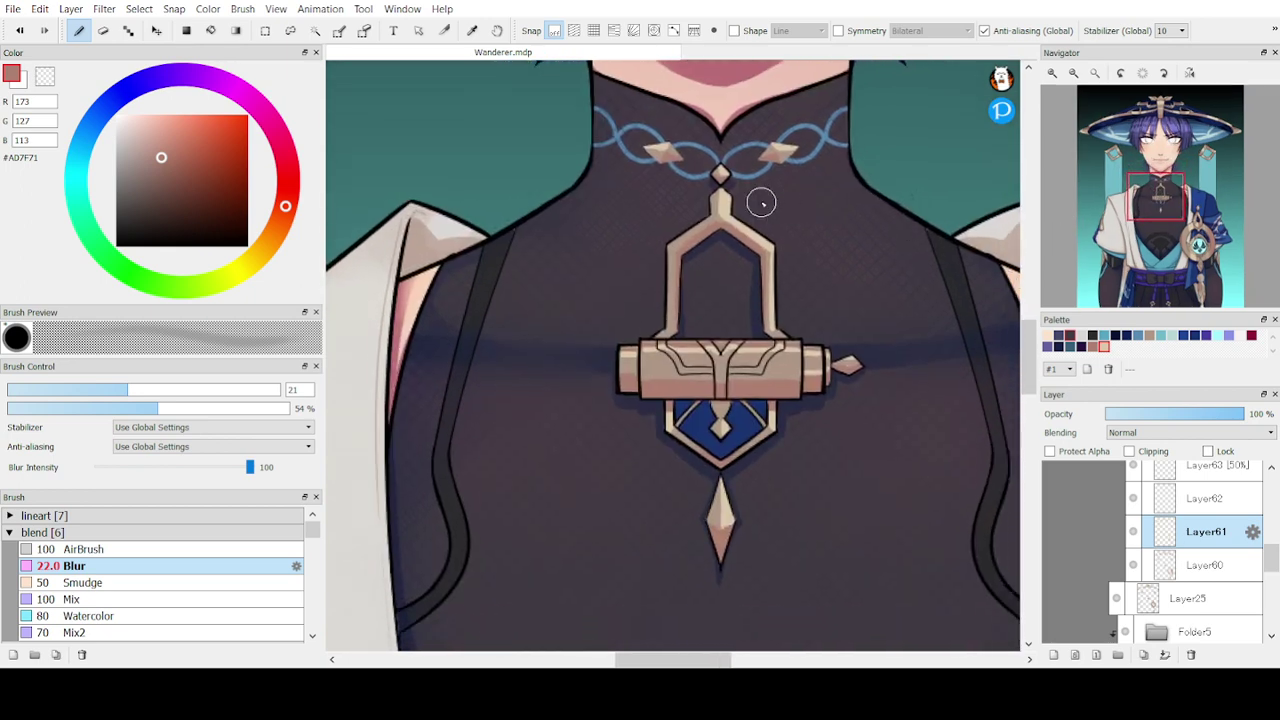
click(1166, 570)
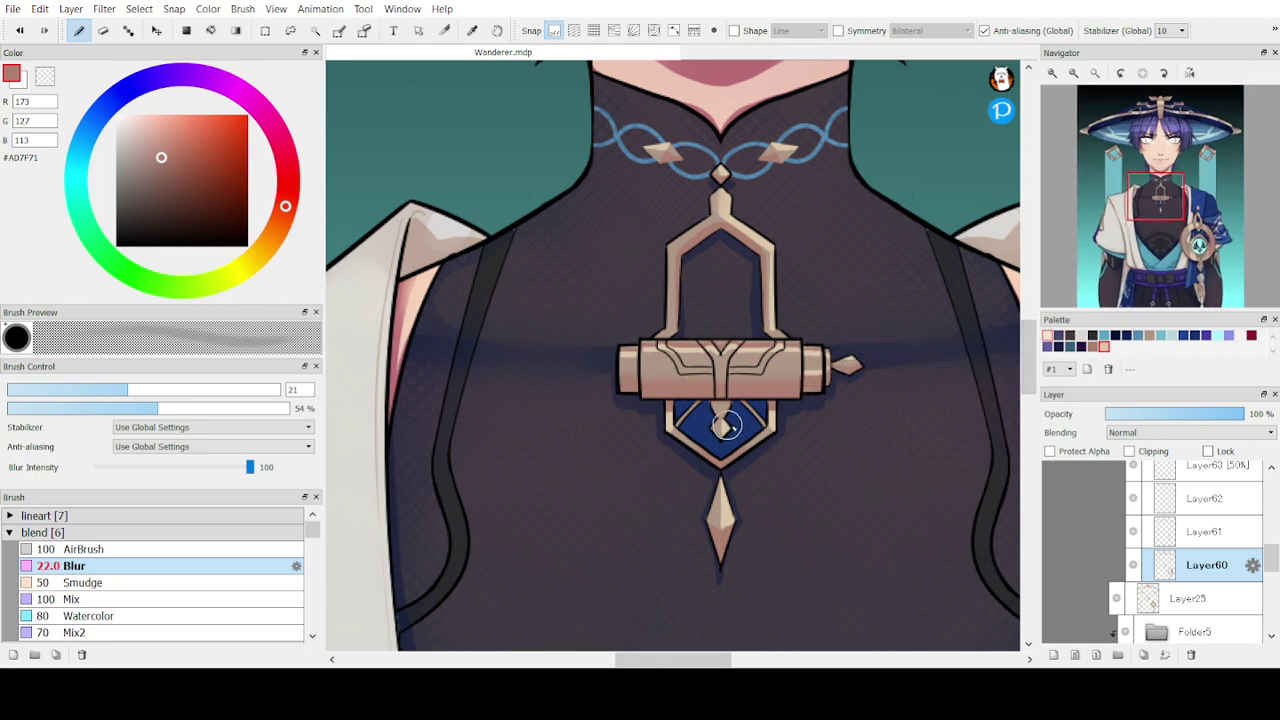
- On Layer61, blur the highlight edges on the medallion's teardrop top and the upper left of its ring
drag(1159, 207, 1163, 248)
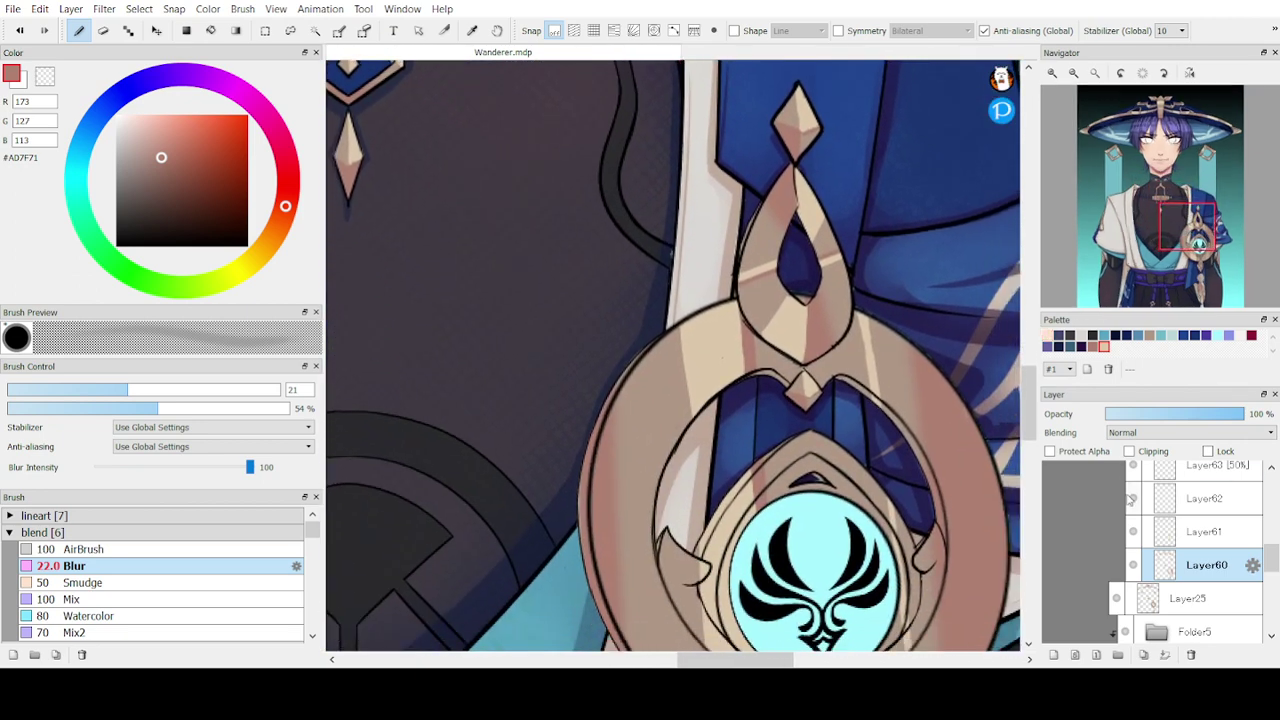
click(1170, 532)
key(e)
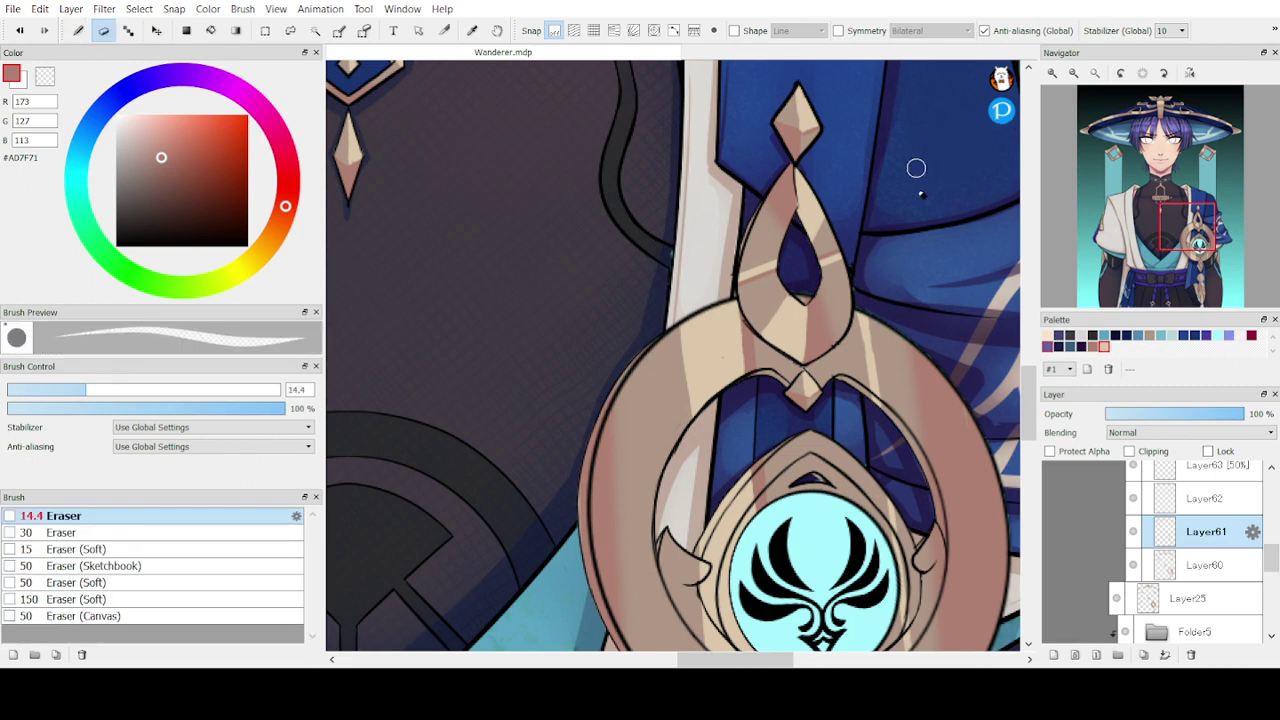
key(b)
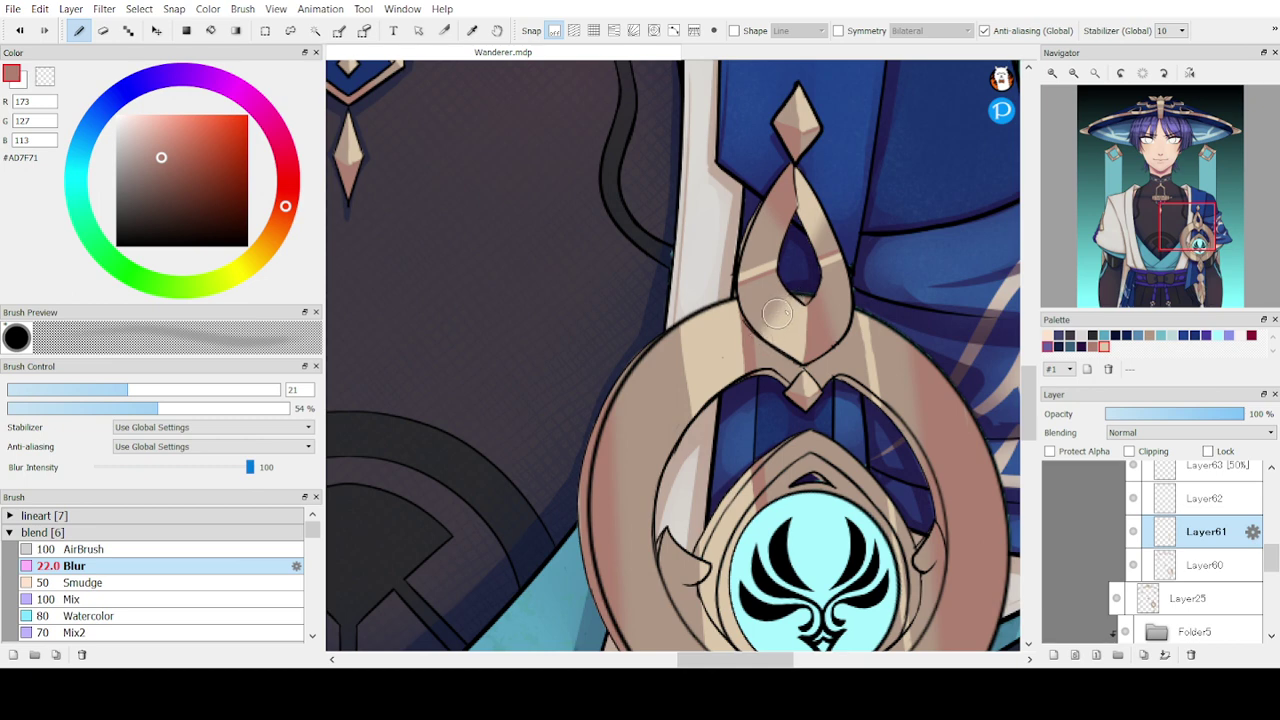
drag(674, 312, 690, 400)
drag(679, 339, 690, 403)
mouse_move(1181, 221)
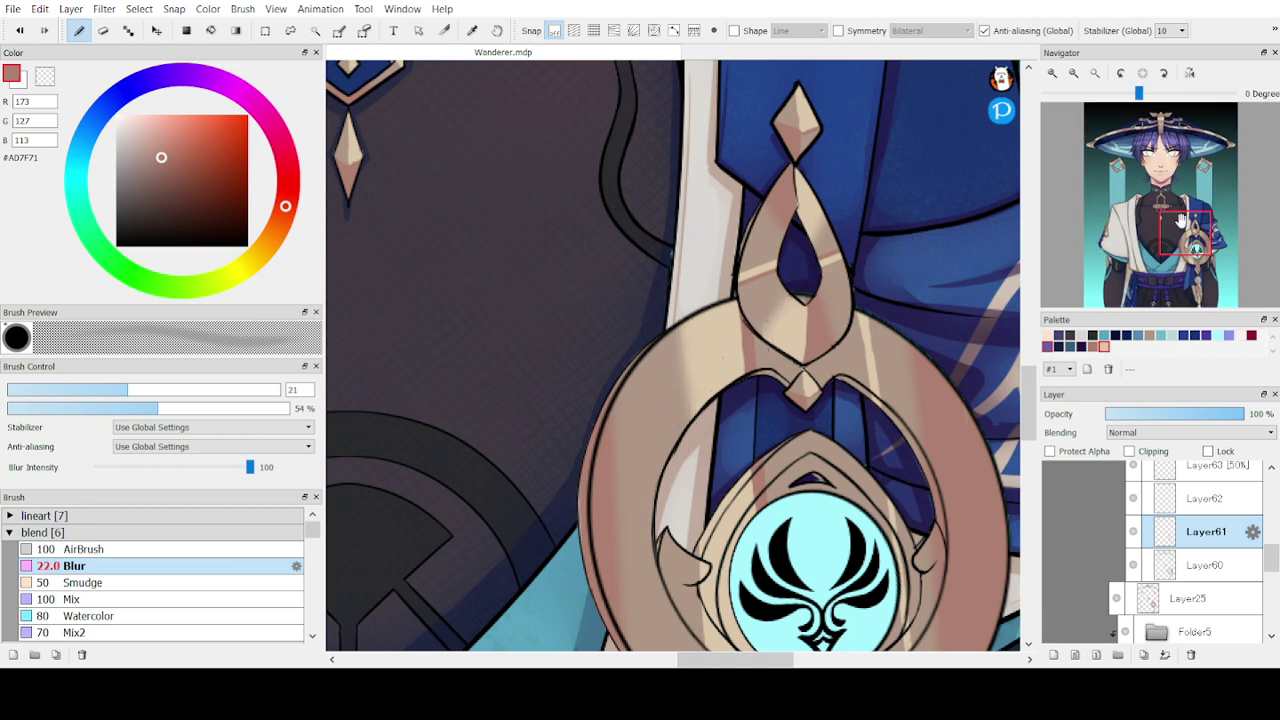
- Blur the highlight edges on the medallion's lower ring, the diamond hanging below it and the feather
drag(1181, 245, 1175, 265)
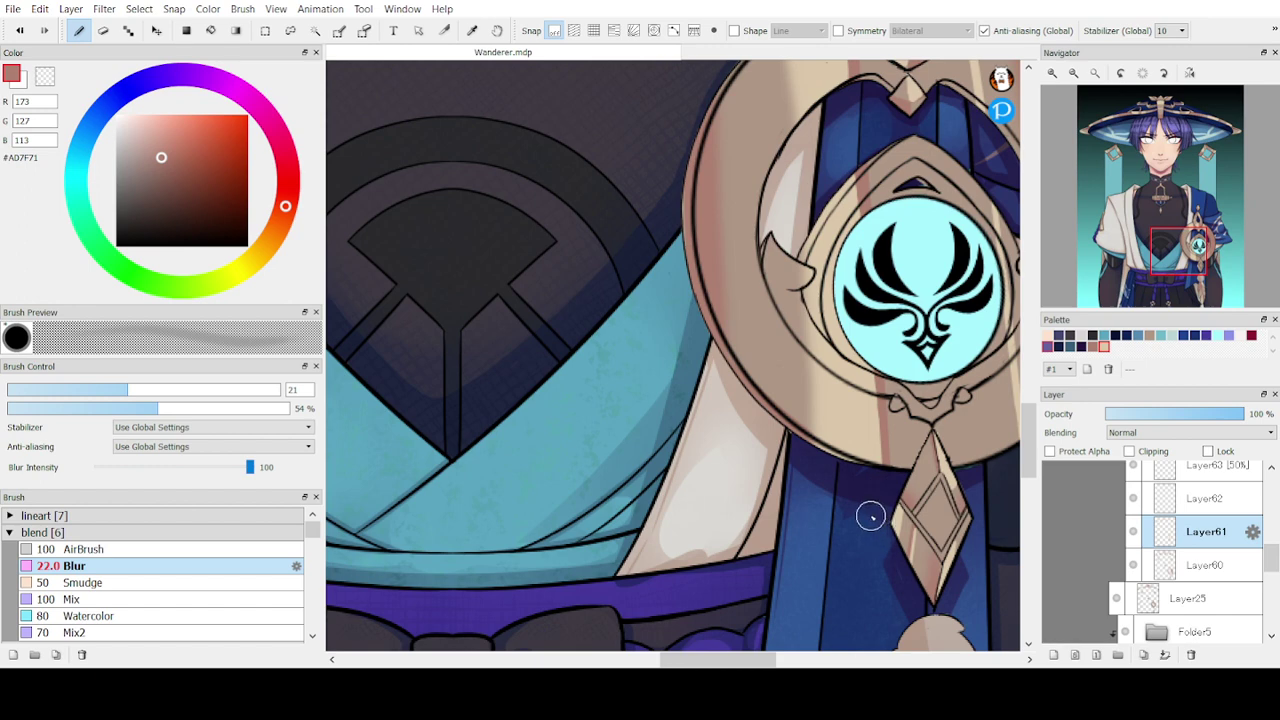
key(e)
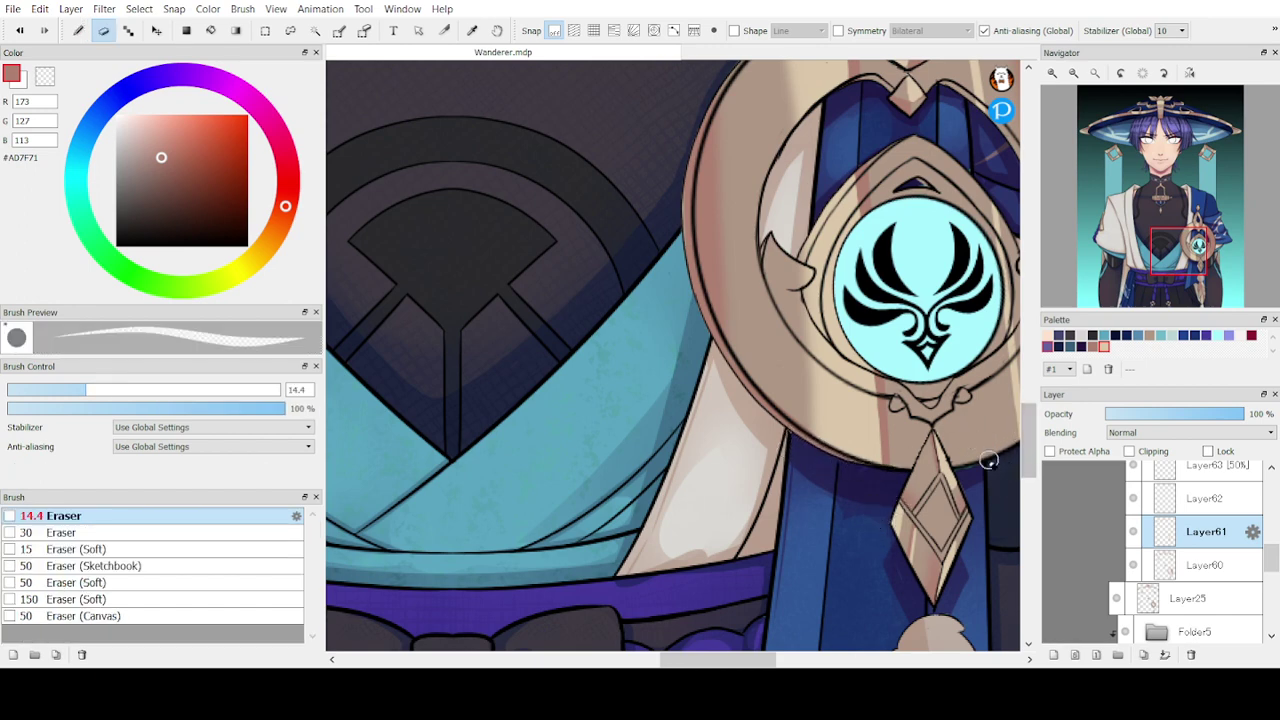
key(e)
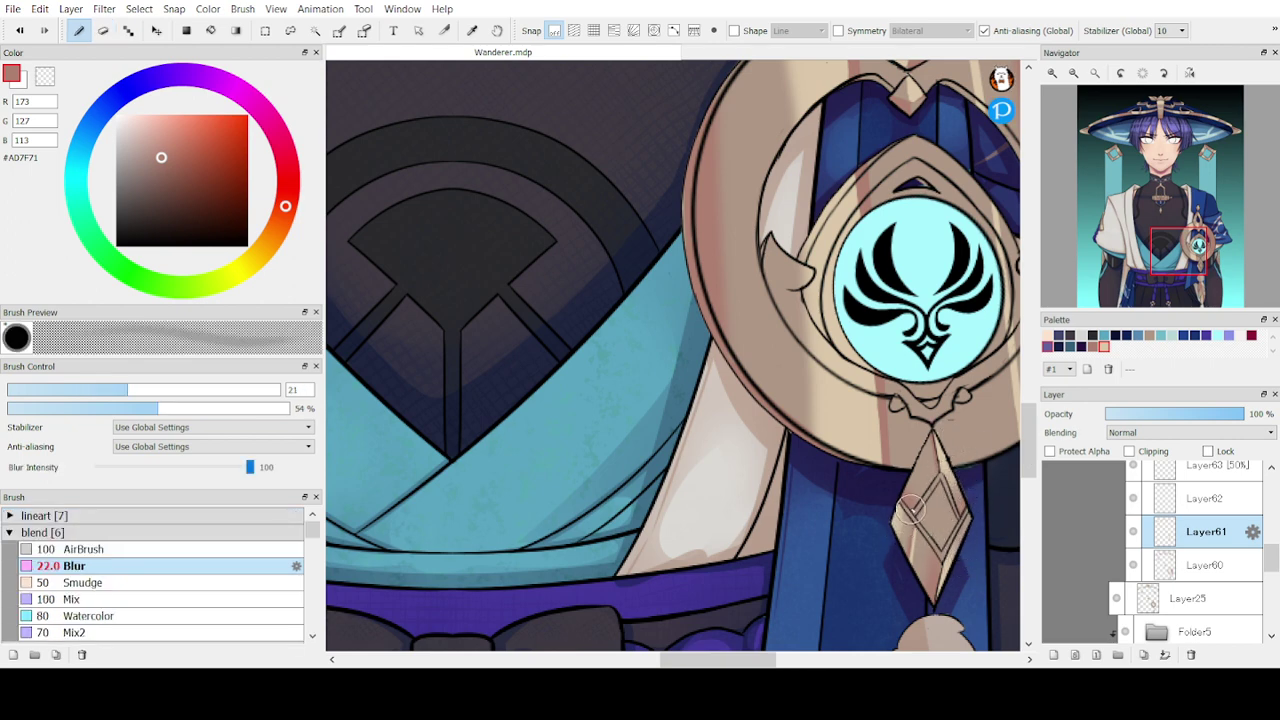
drag(1172, 232, 1178, 268)
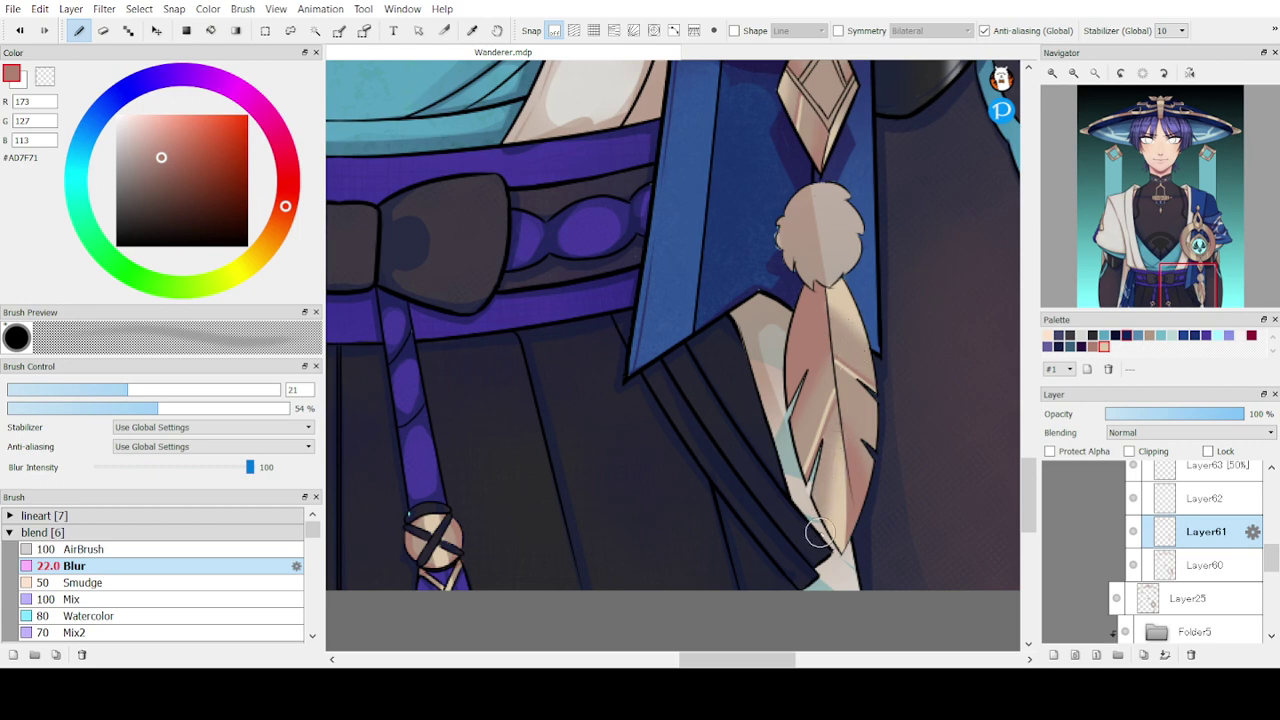
- Blur the shading on the narrow gold strip beside the black arm guard, working on Layer25 and Layer60
mouse_move(1127, 258)
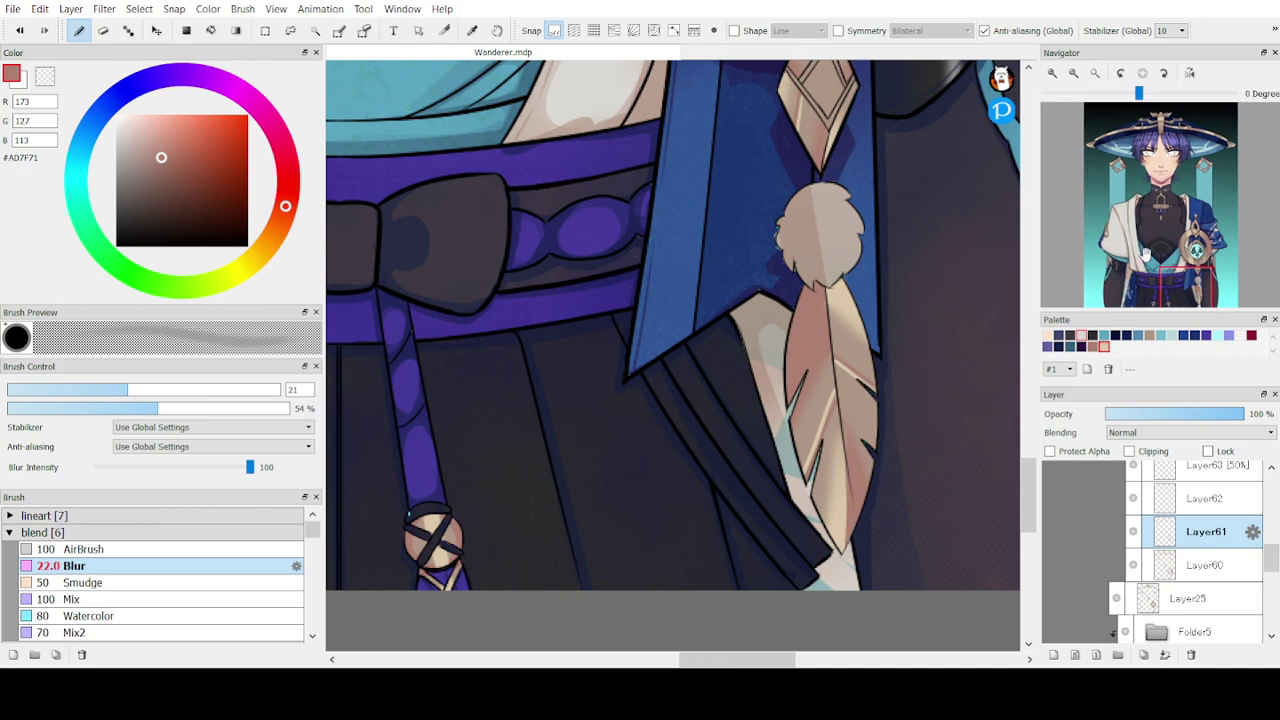
drag(1180, 284, 1199, 264)
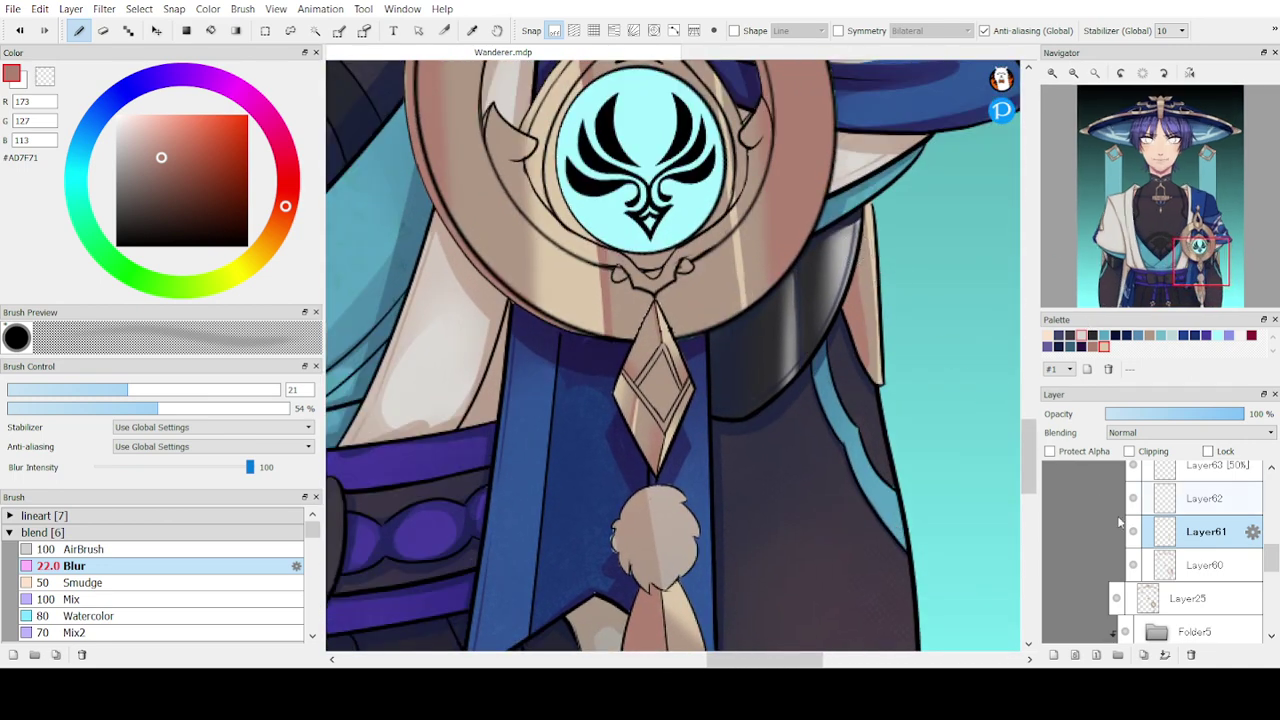
click(1141, 594)
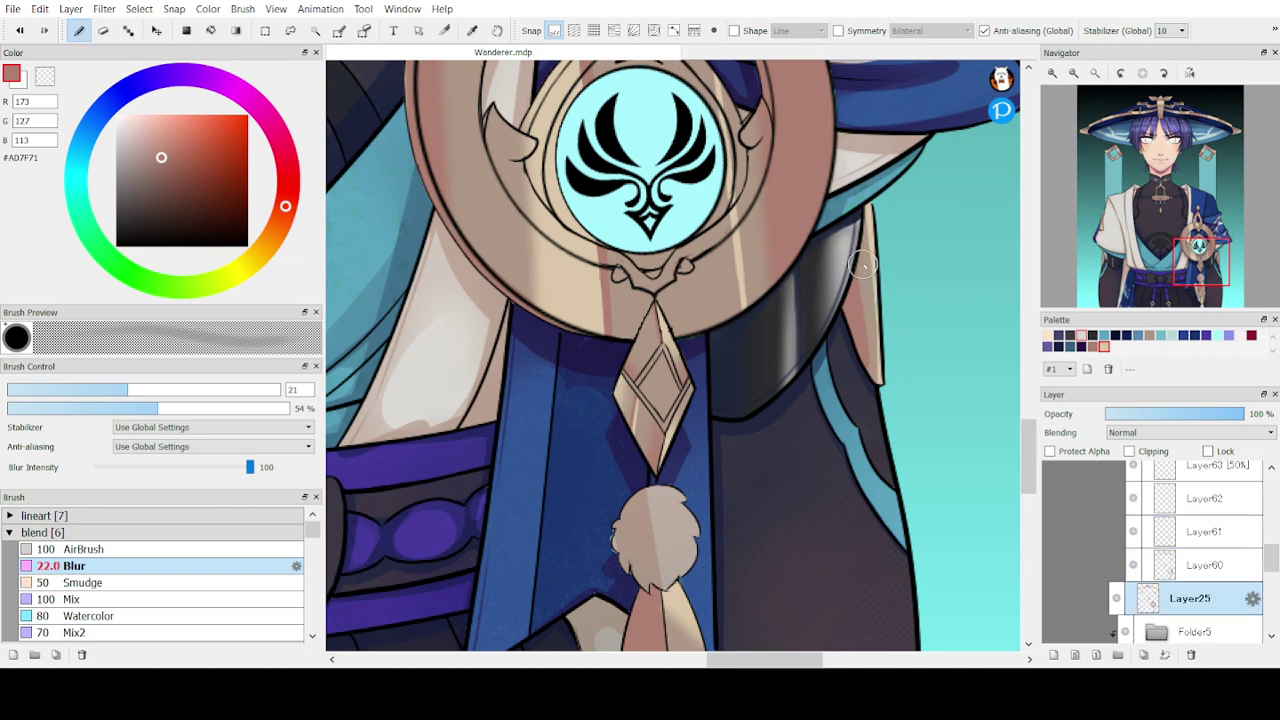
drag(863, 264, 868, 342)
click(1145, 572)
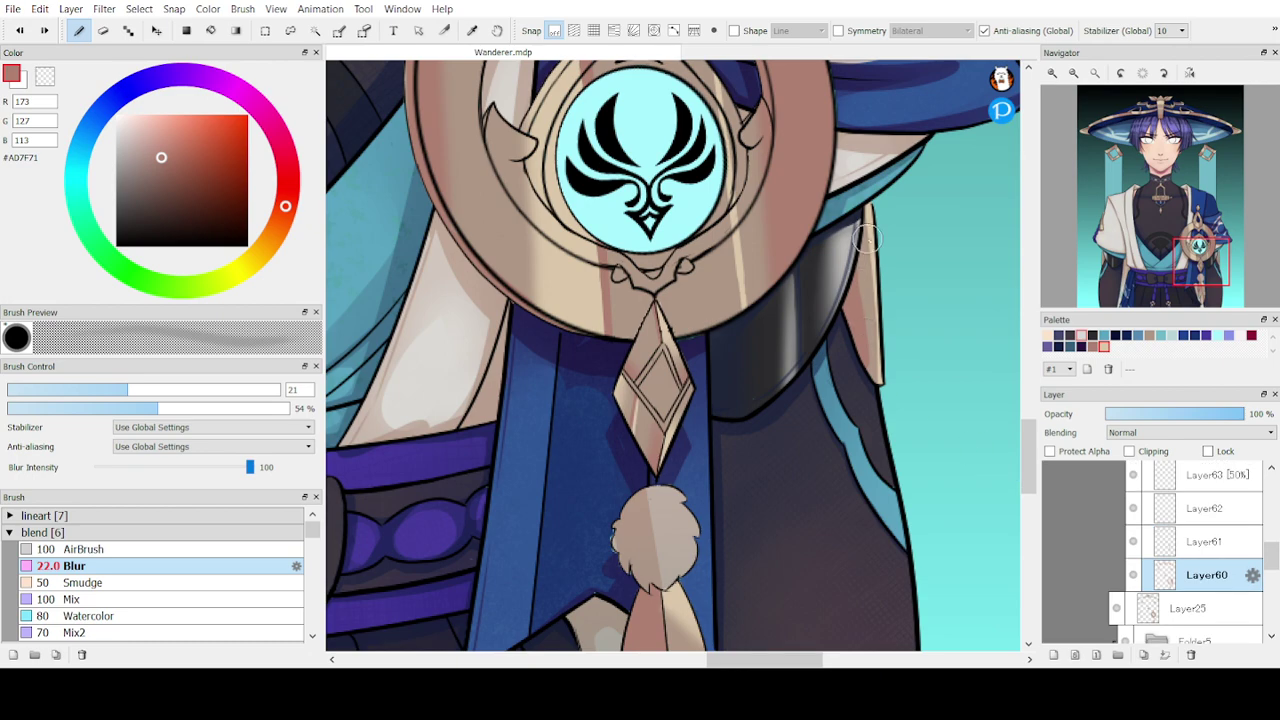
mouse_move(863, 311)
mouse_down()
mouse_move(869, 417)
mouse_move(873, 392)
mouse_up()
- Make Layer61 active and inspect the gold details on the belt cords and white sleeve, ending with the whole illustration in view
drag(1190, 263, 1158, 306)
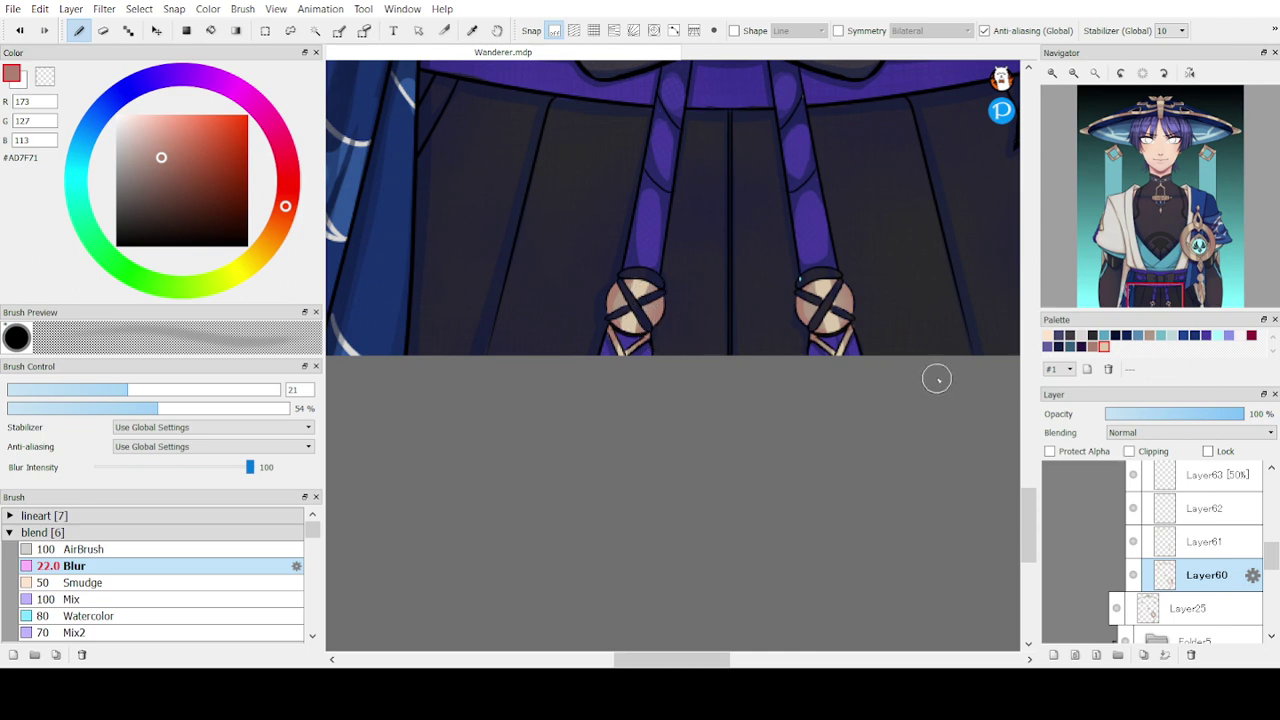
click(1158, 543)
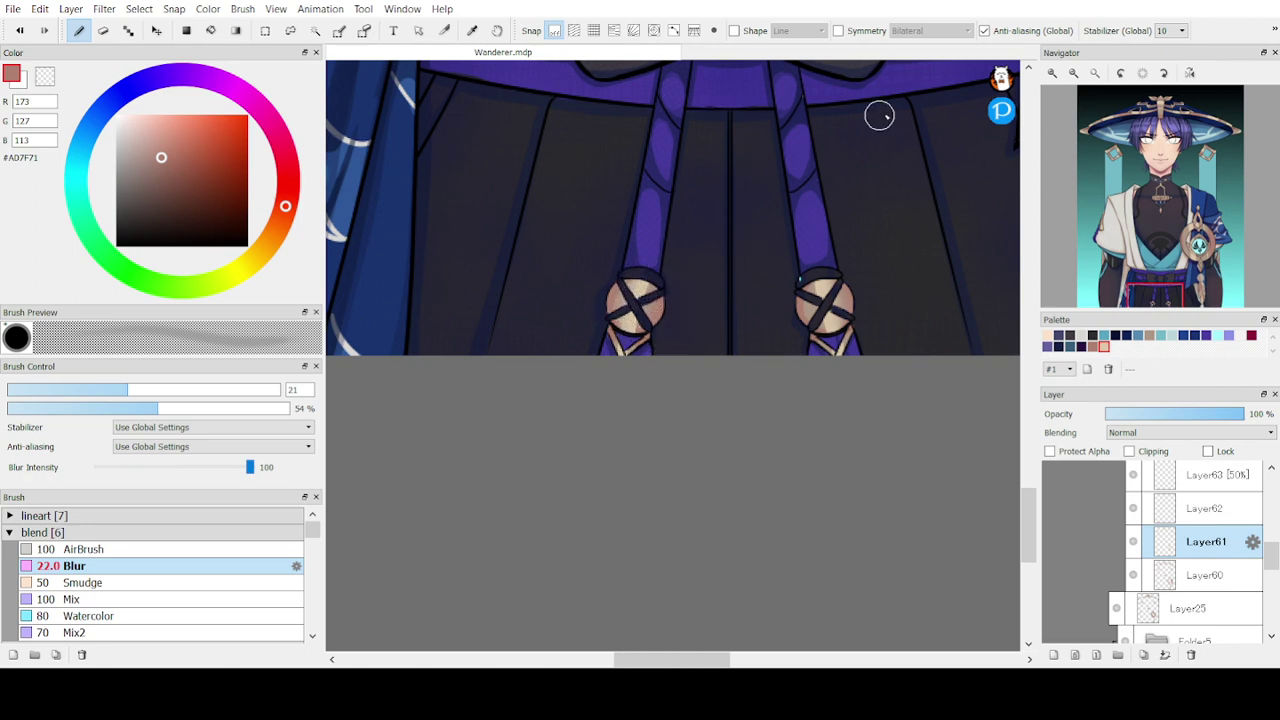
mouse_move(1178, 205)
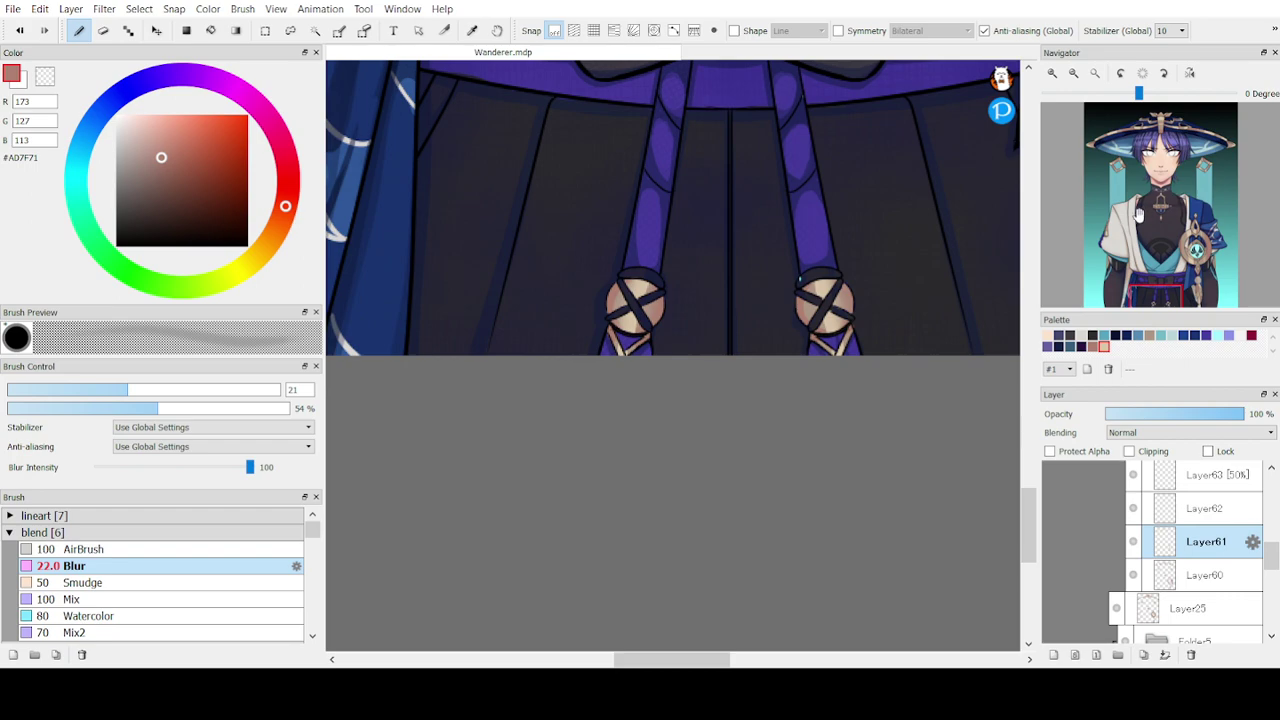
drag(1137, 280, 1119, 237)
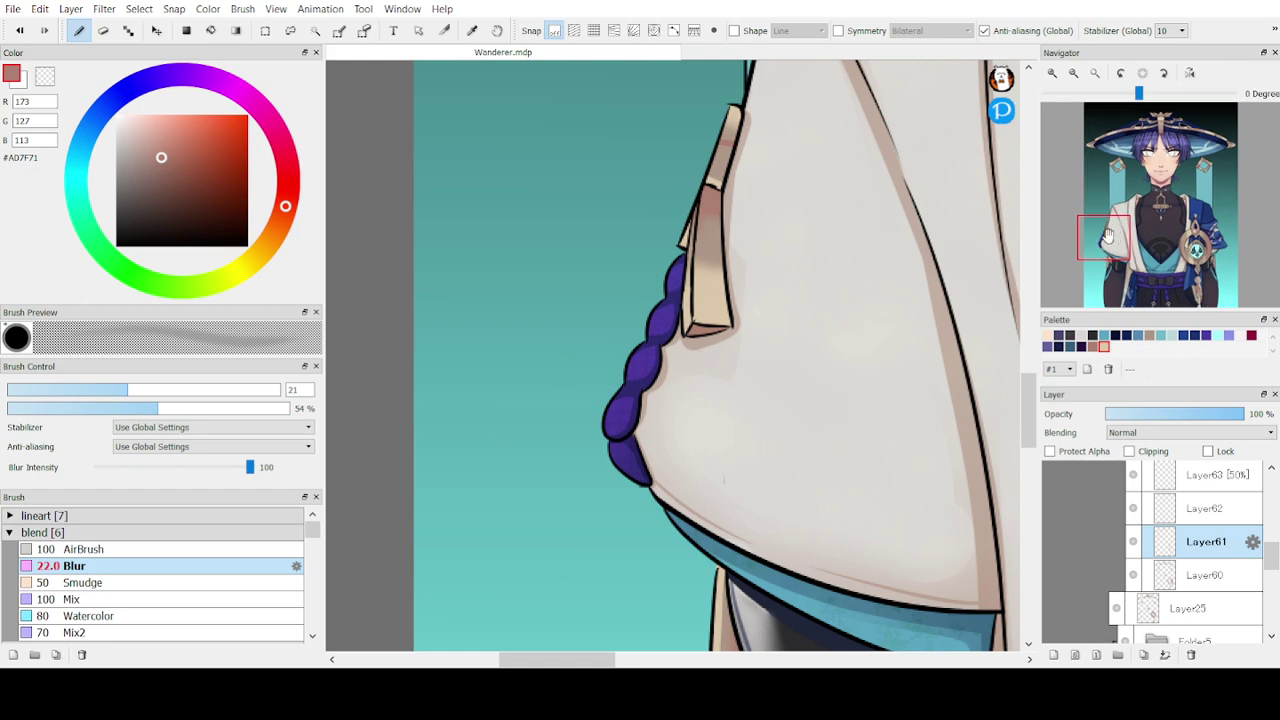
drag(1100, 235, 1152, 287)
click(1095, 73)
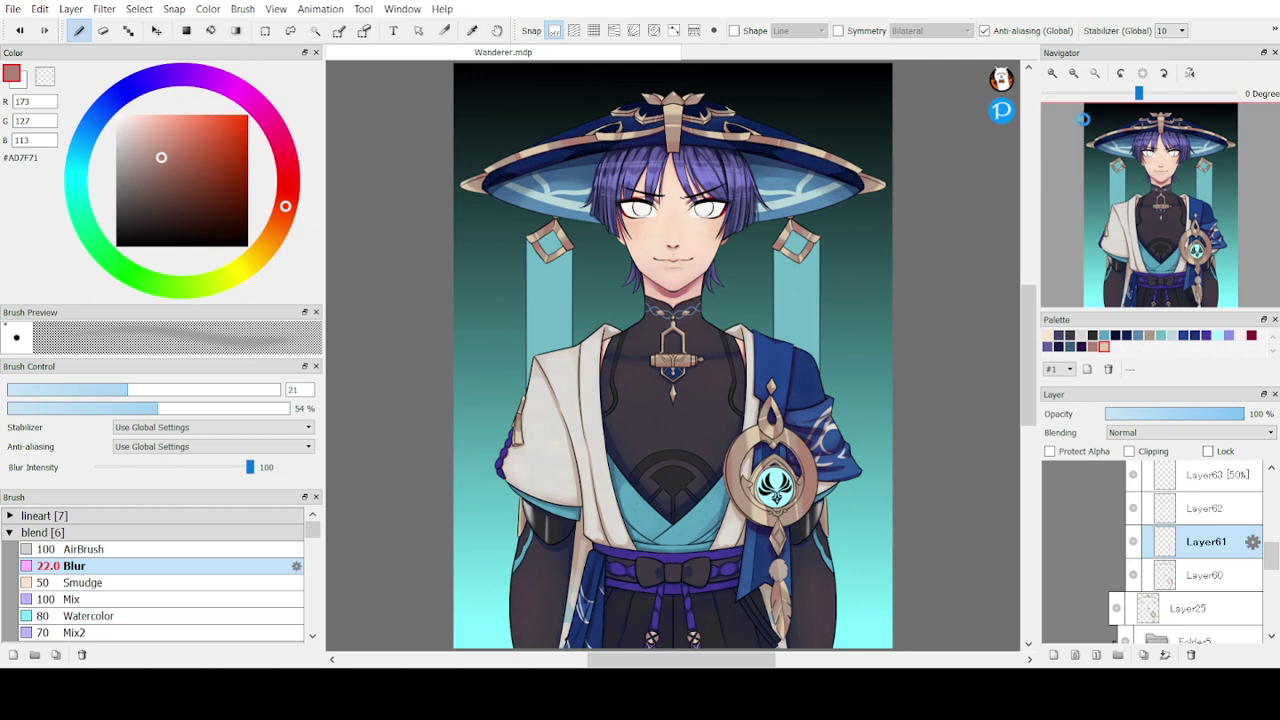
- On Layer62, speckle the gold ornaments with the Splash 5 brush in light beige (219, 199, 170)
click(1192, 510)
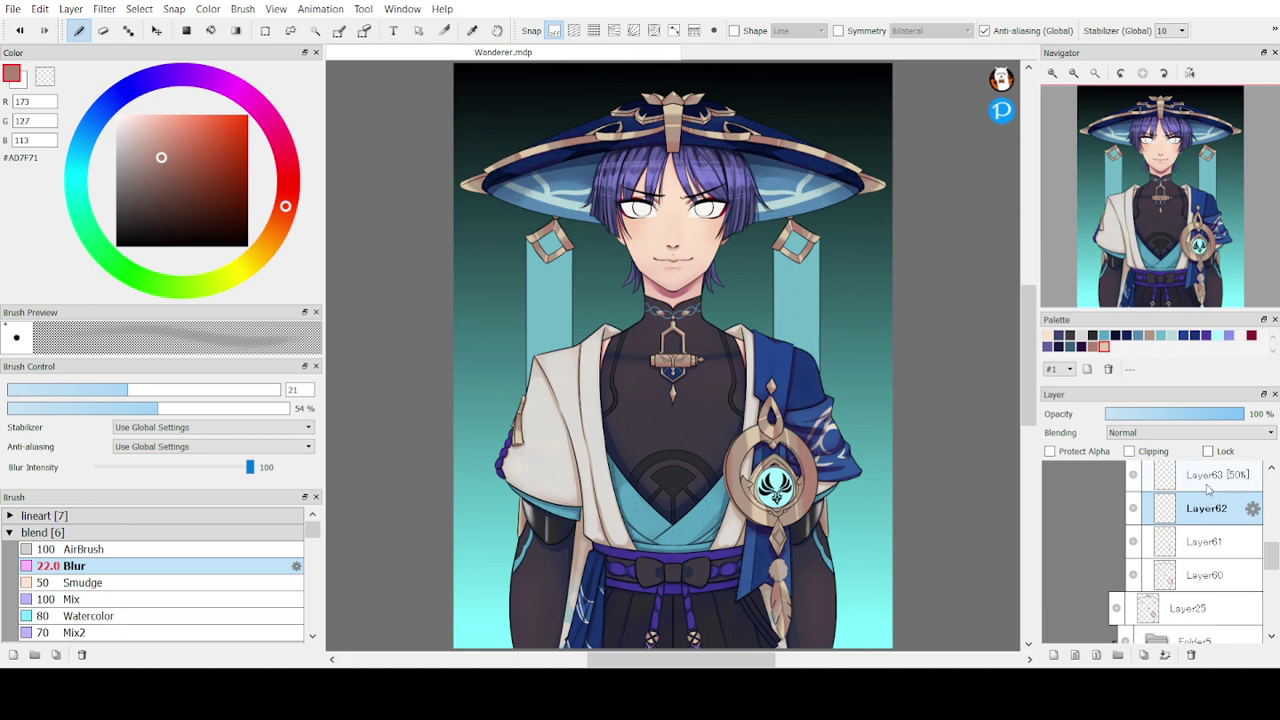
click(472, 30)
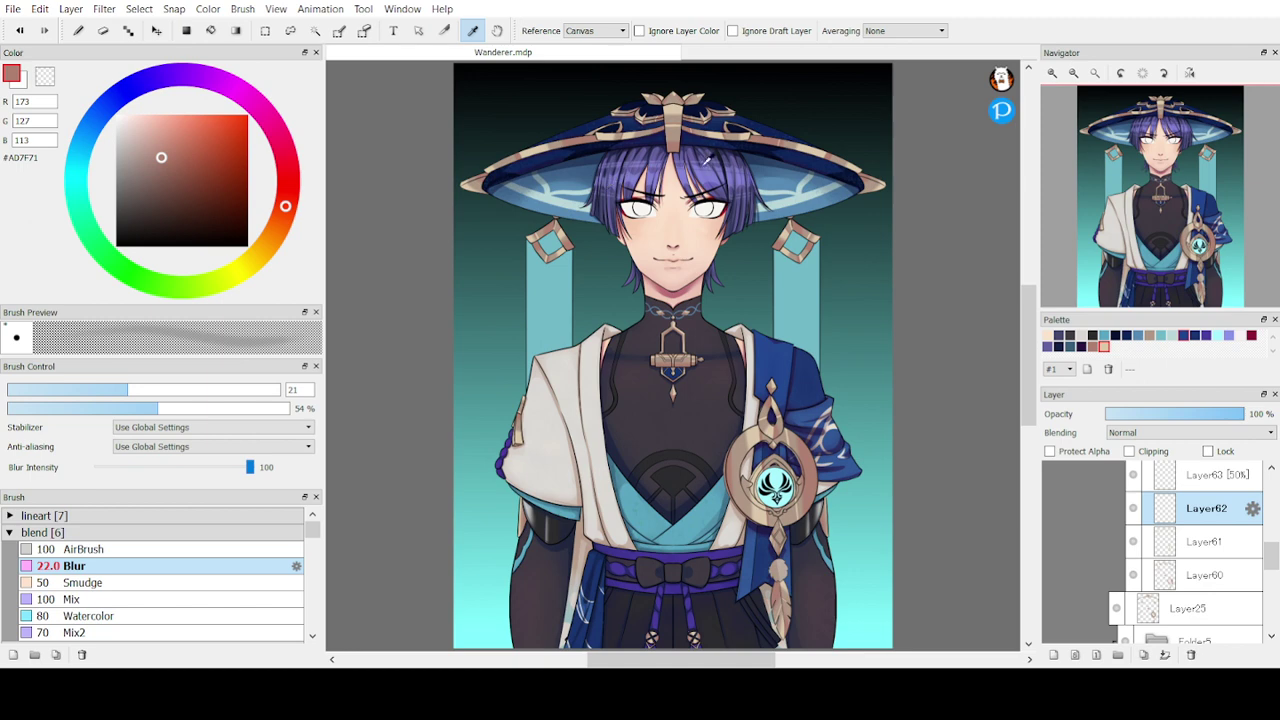
key(b)
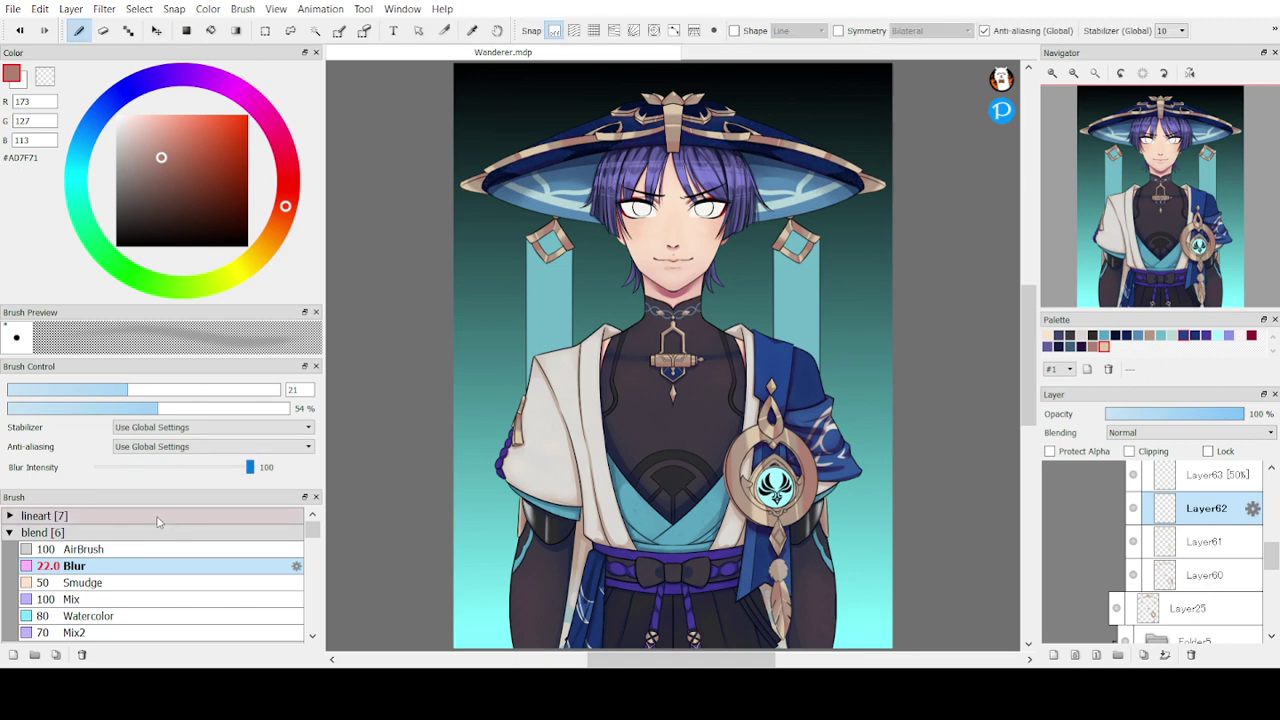
click(107, 530)
drag(316, 540, 316, 555)
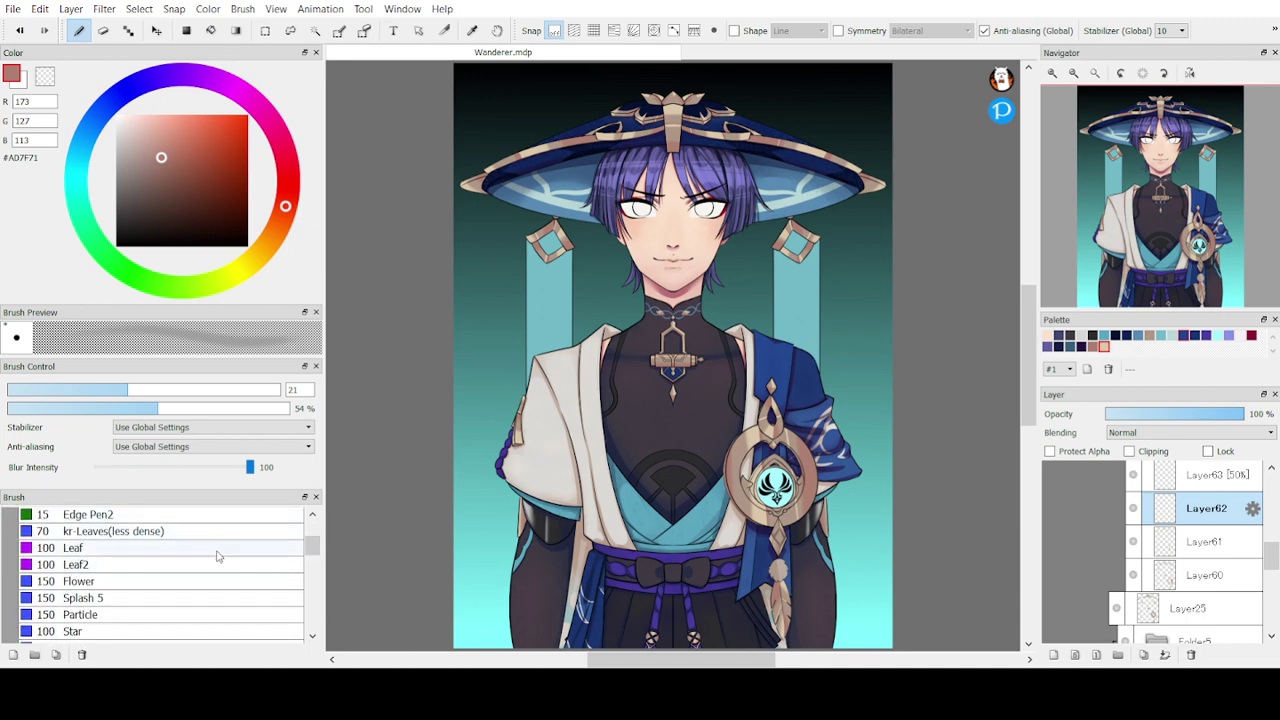
click(216, 596)
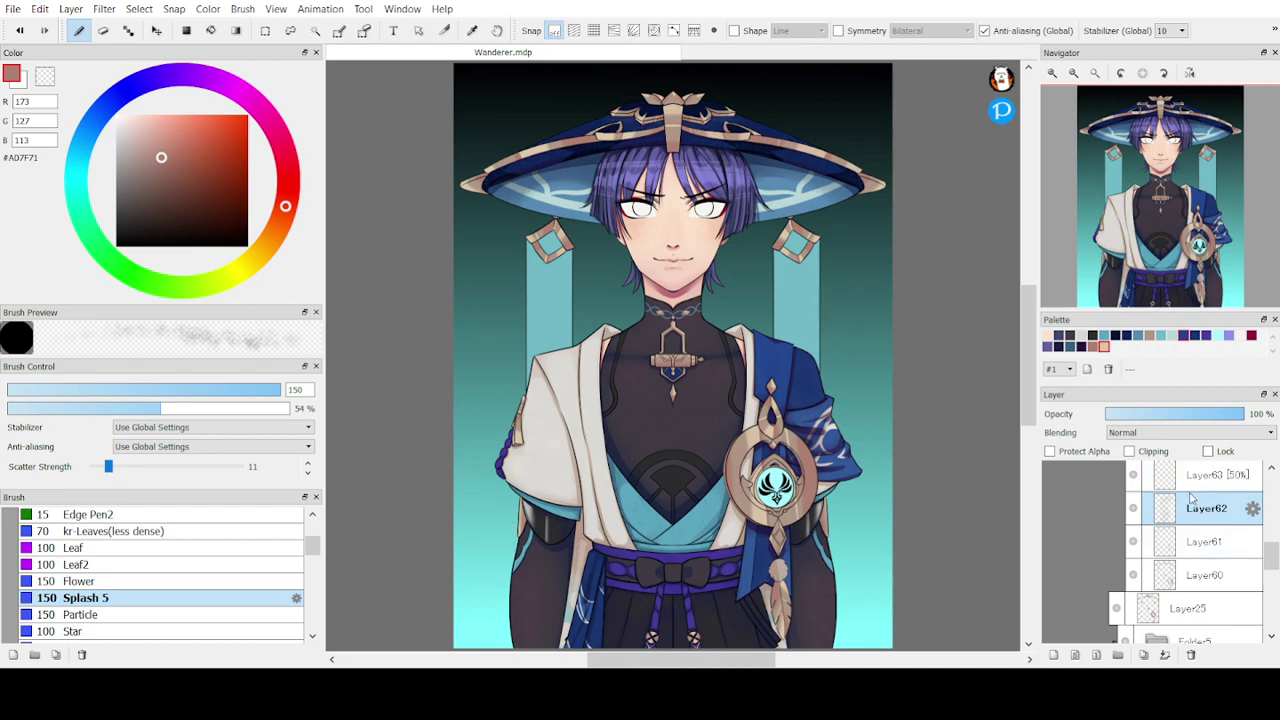
click(1104, 347)
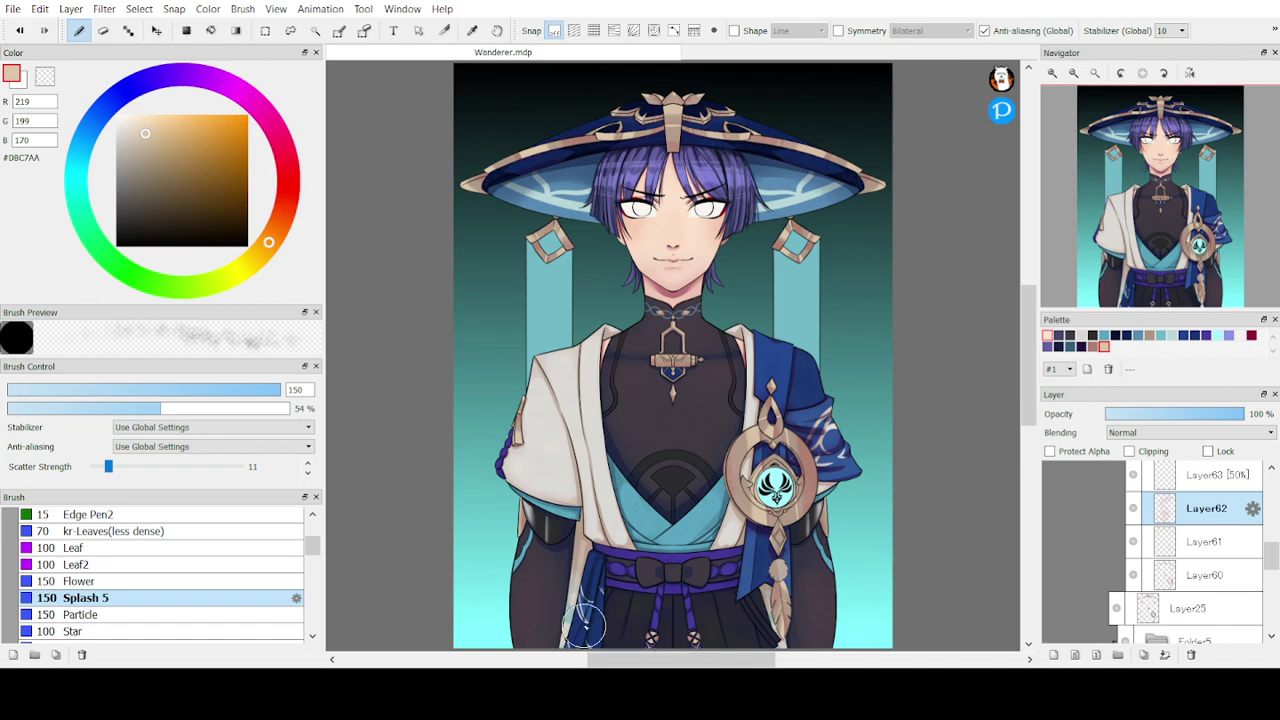
- Lower Layer62's opacity to 75% while viewing the splatter texture up close on the hat
mouse_move(1138, 103)
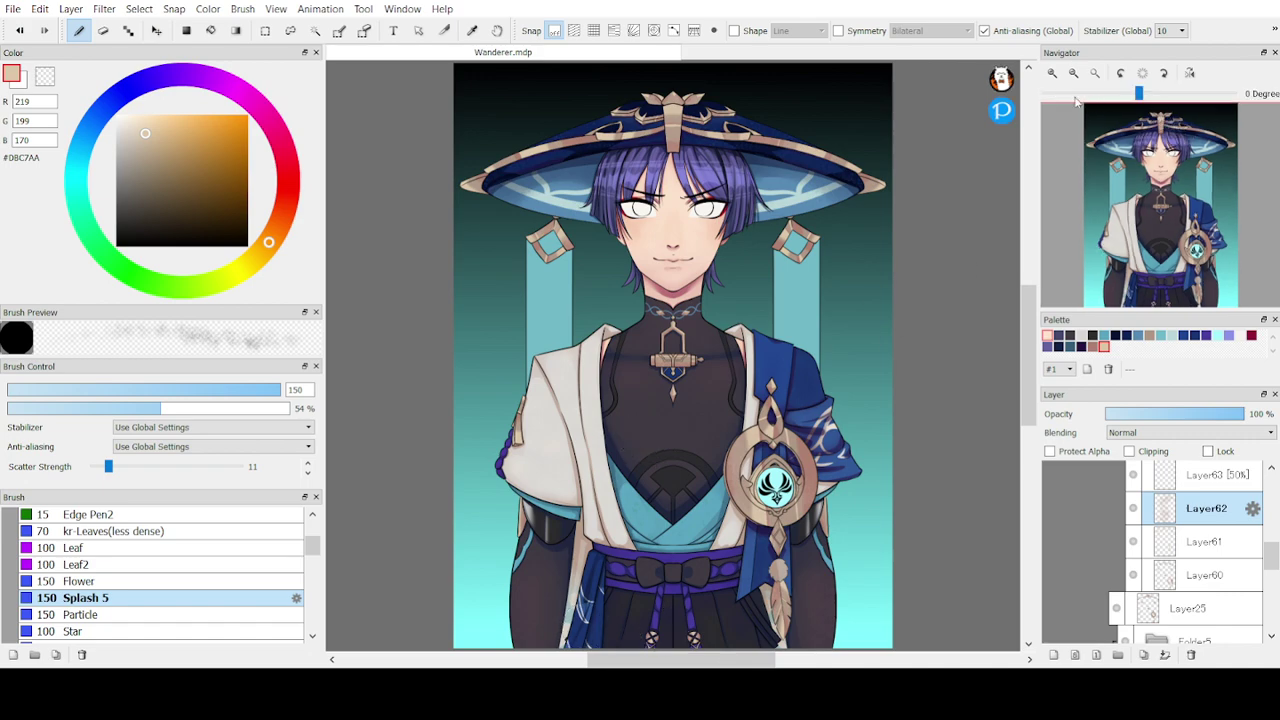
click(1051, 73)
click(1051, 73)
click(1051, 73)
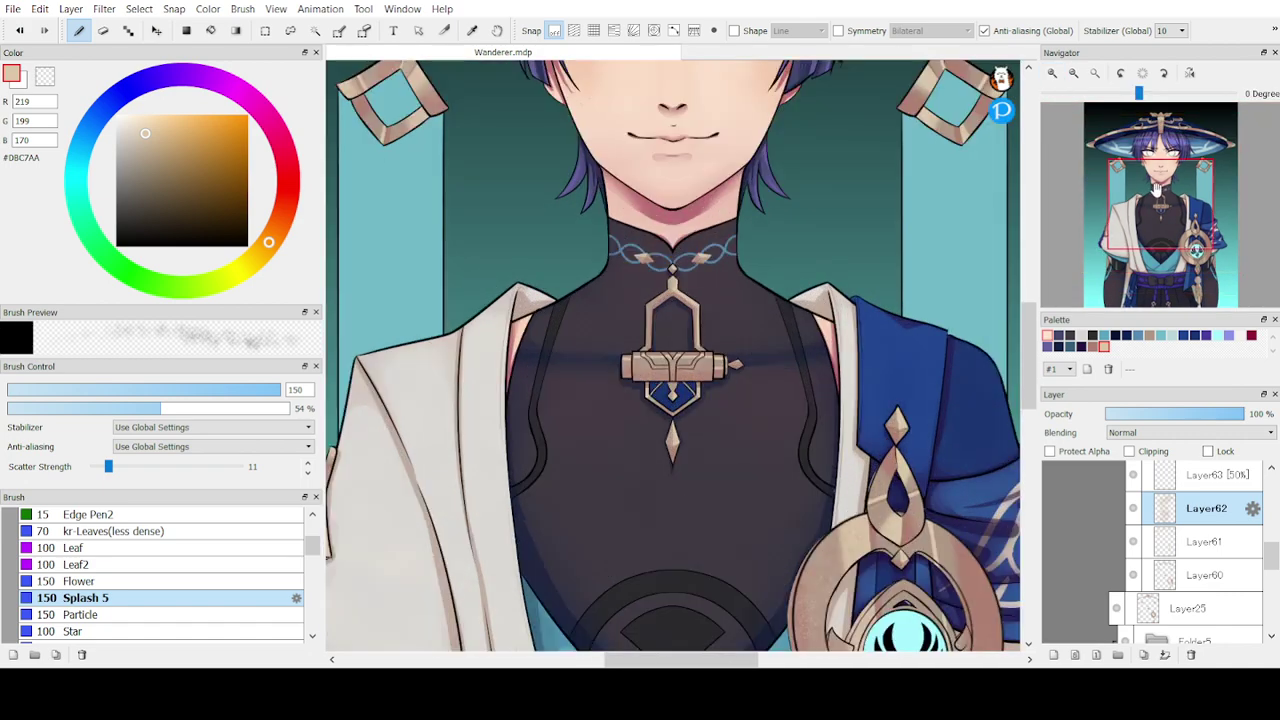
drag(1157, 190, 1124, 147)
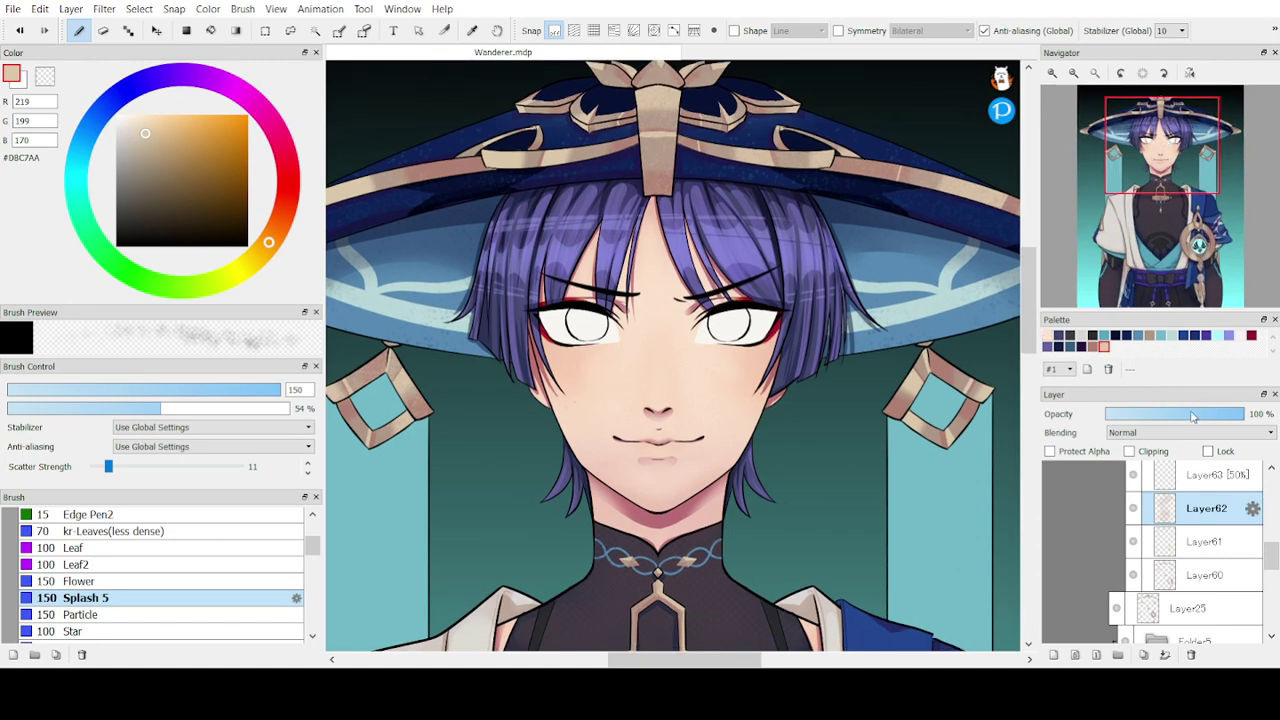
drag(1175, 420, 1201, 421)
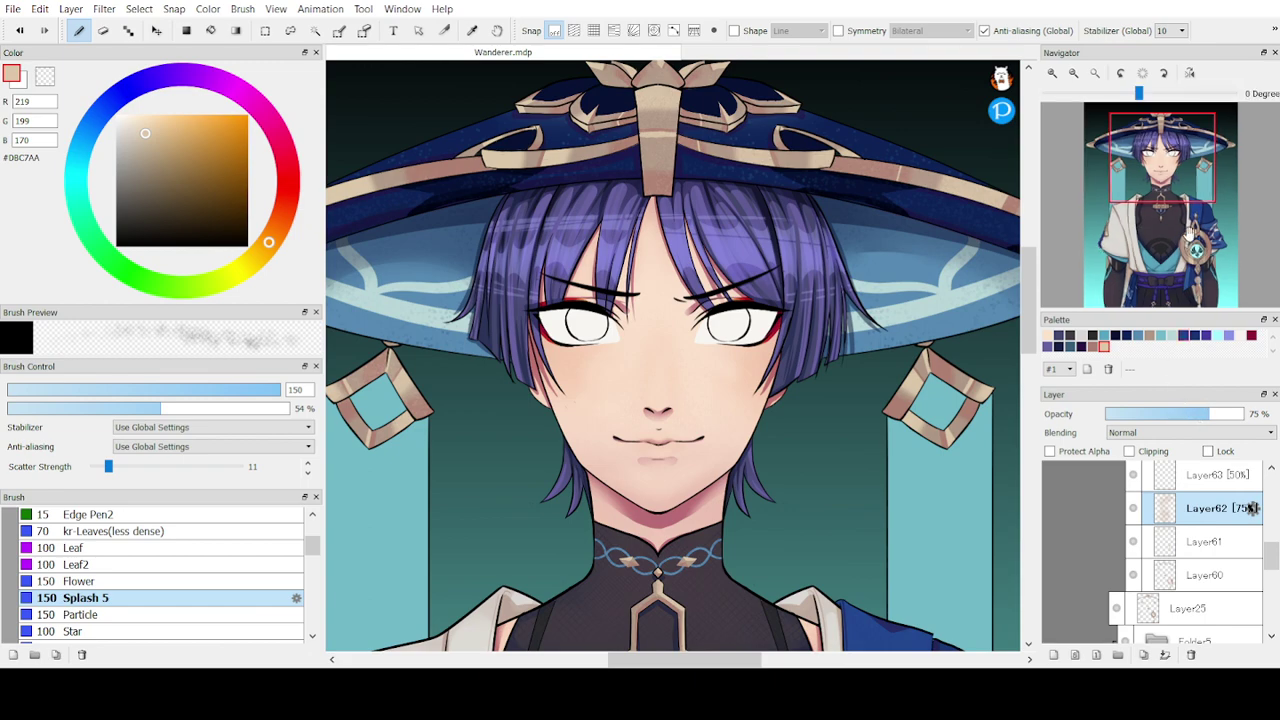
- Fade the splatter on the hat's gold trim using Eraser (Soft) at size 68
drag(1165, 165, 1245, 163)
key(e)
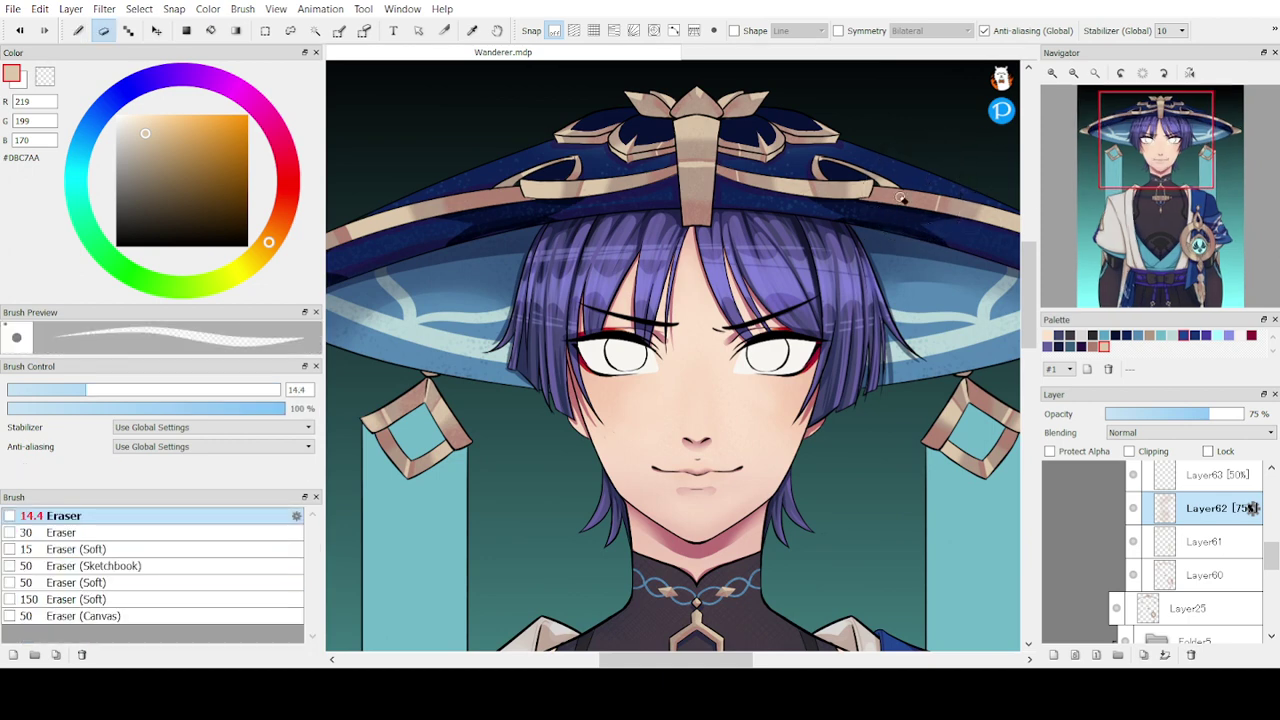
click(182, 549)
click(225, 389)
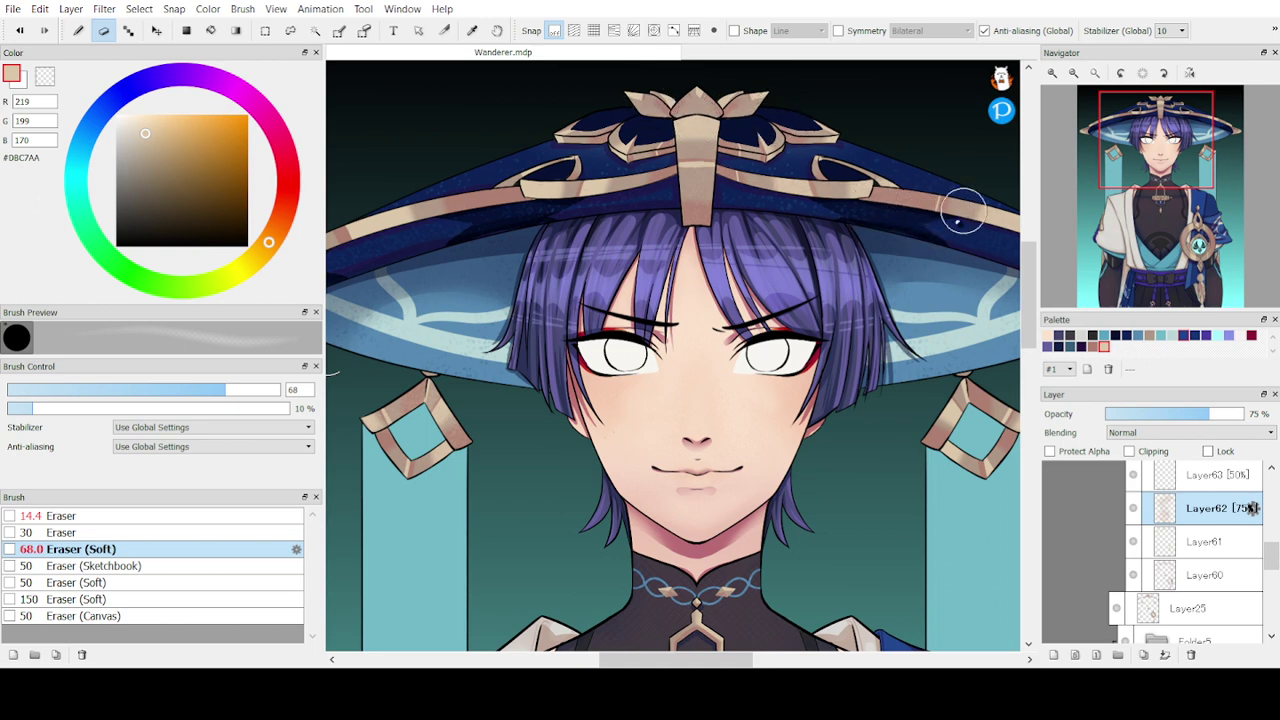
- Go over the hanging ornaments, sleeve tassel, feather pendant, round medallion and chest clasp with the soft eraser to soften the splatter
drag(1160, 163, 1184, 173)
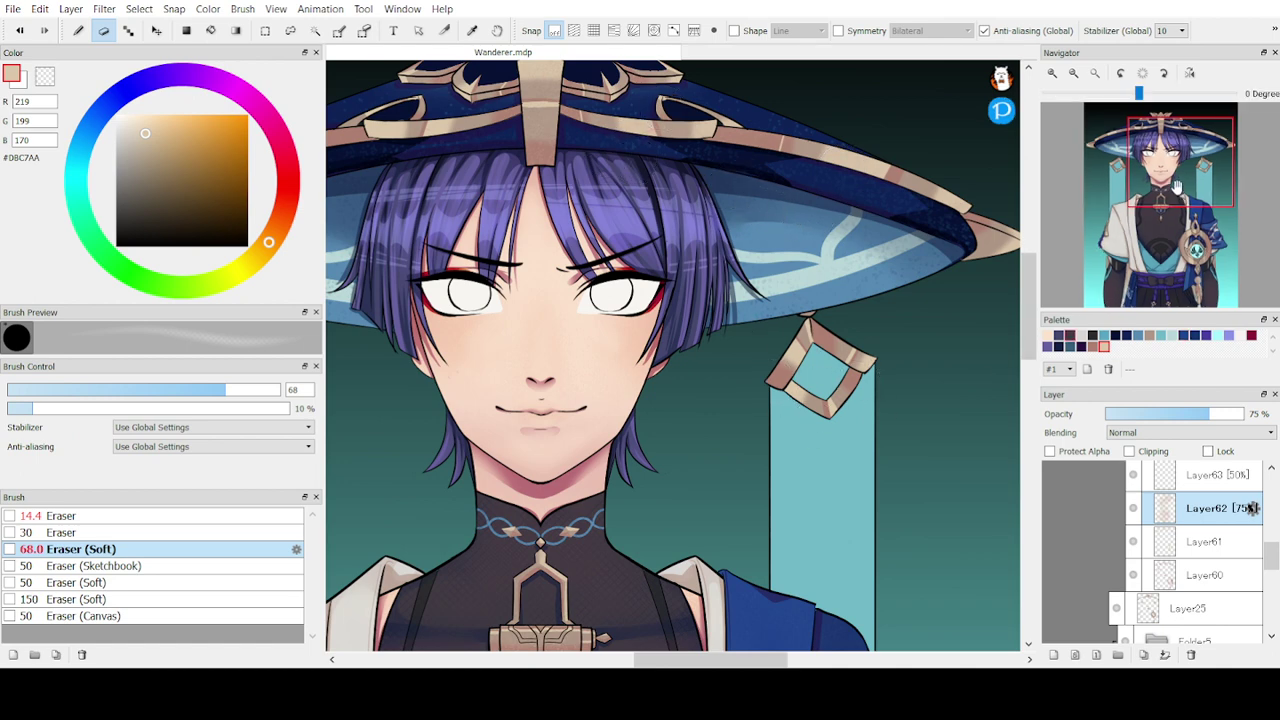
drag(1174, 186, 1095, 204)
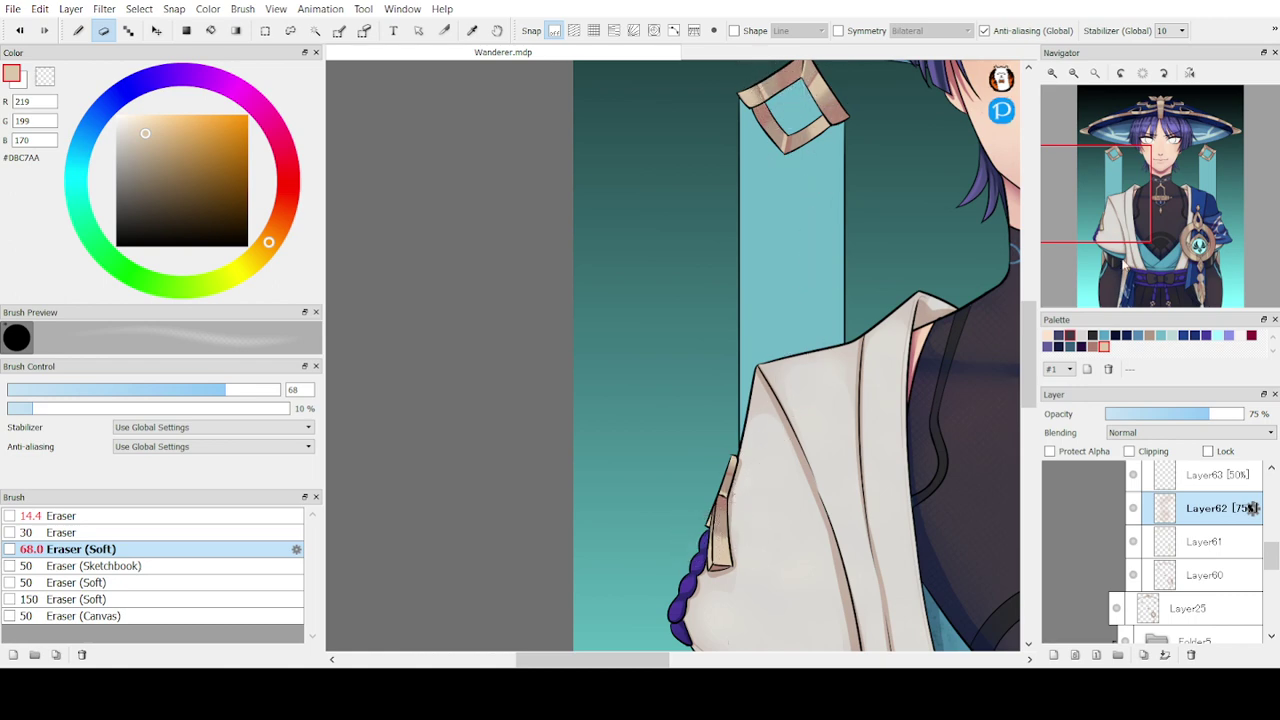
mouse_move(1095, 200)
mouse_down()
mouse_move(1112, 269)
mouse_move(1164, 288)
mouse_up()
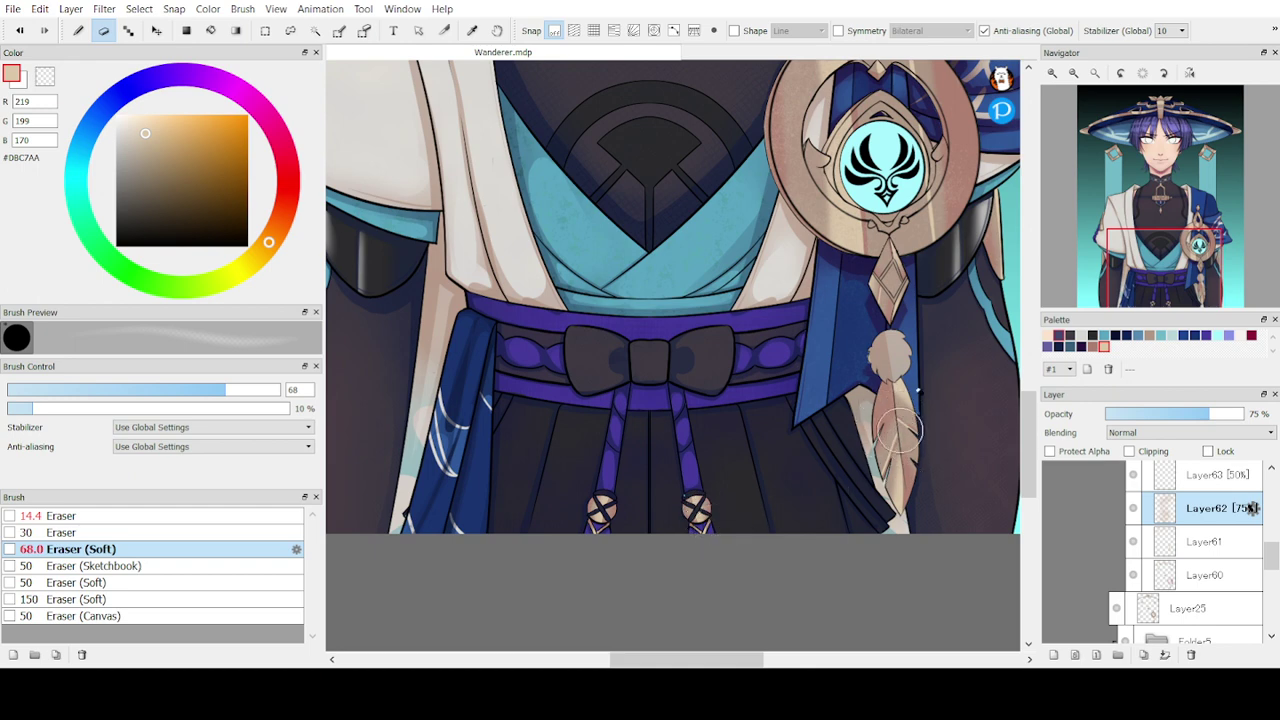
drag(1163, 263, 1178, 263)
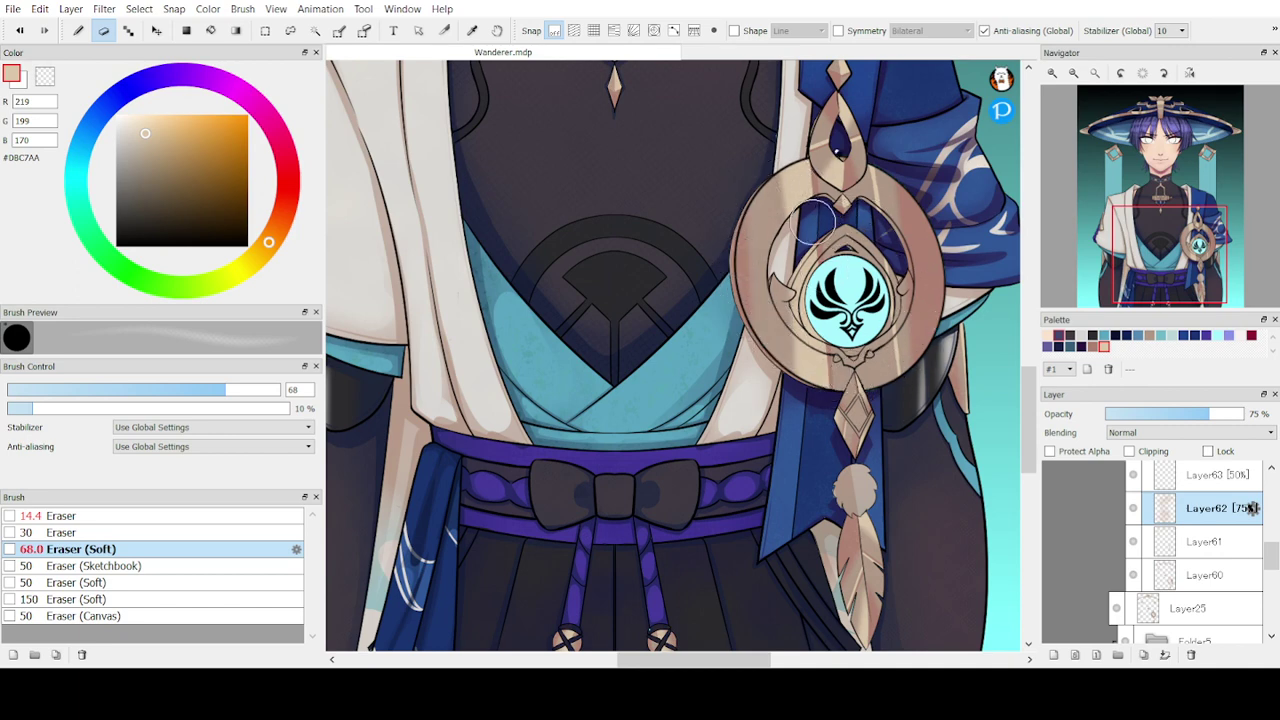
drag(1128, 250, 1157, 213)
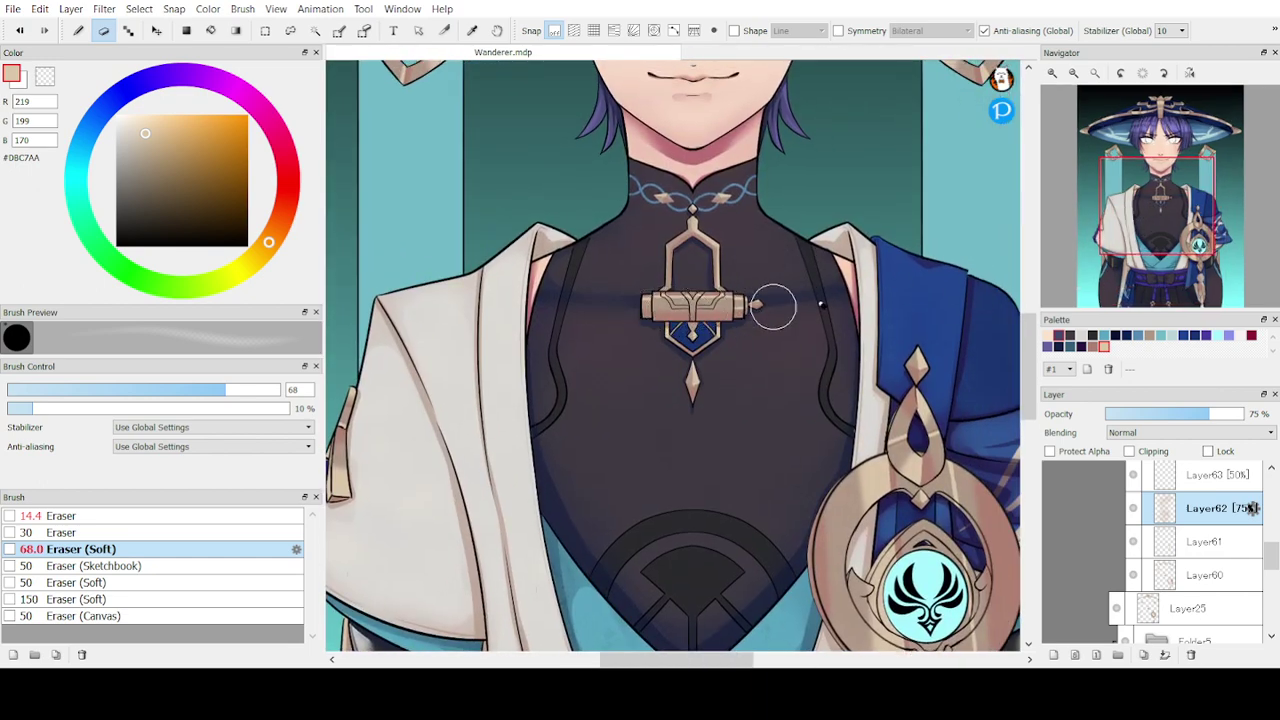
drag(1158, 214, 1190, 265)
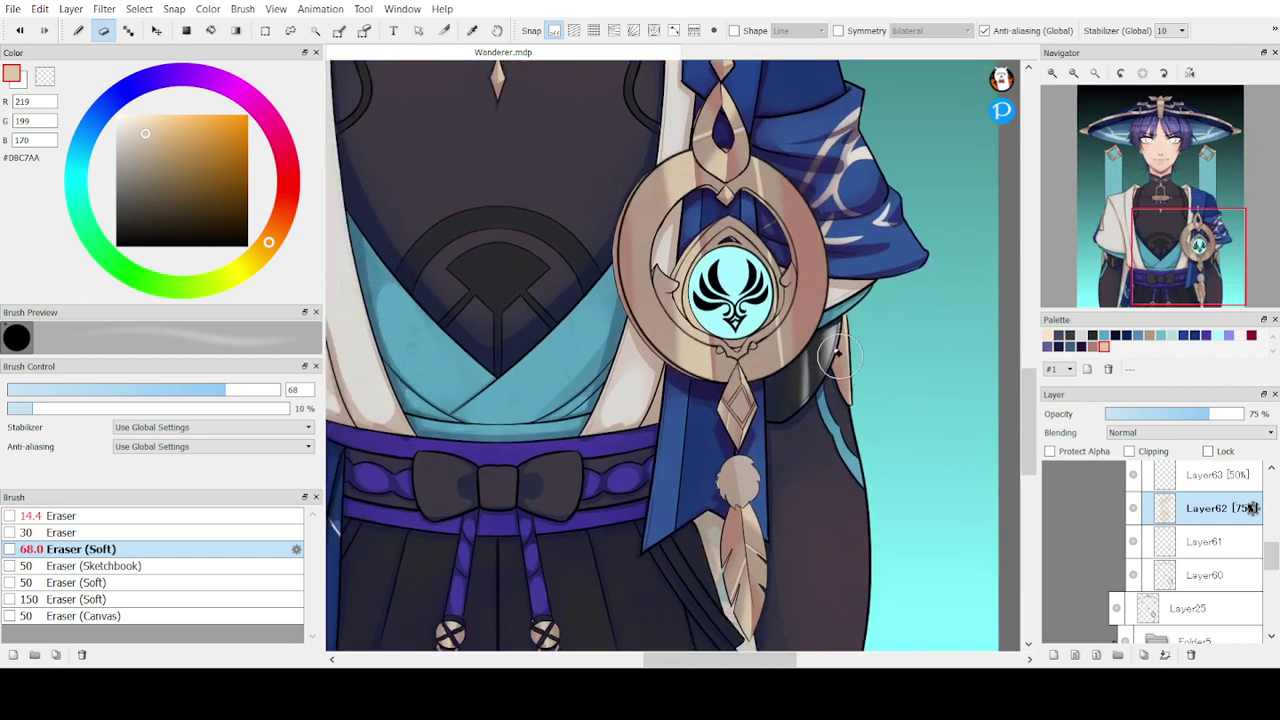
- Reduce Layer62's opacity to 50% and check the gold ornaments up to the chest and face
click(1188, 418)
mouse_move(1176, 235)
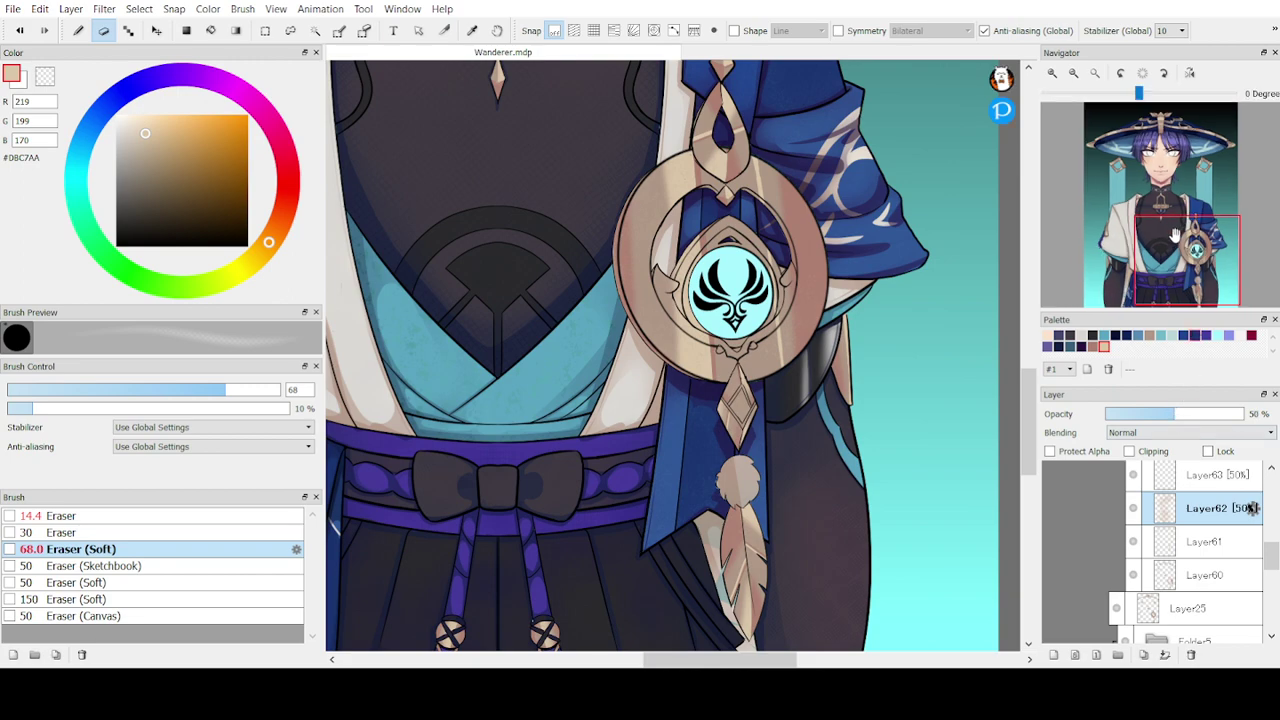
drag(1172, 245, 1170, 188)
- Select Layer63 and set up the lineart Pen at size 14.7 with the dark brown colour #79573E
click(1198, 478)
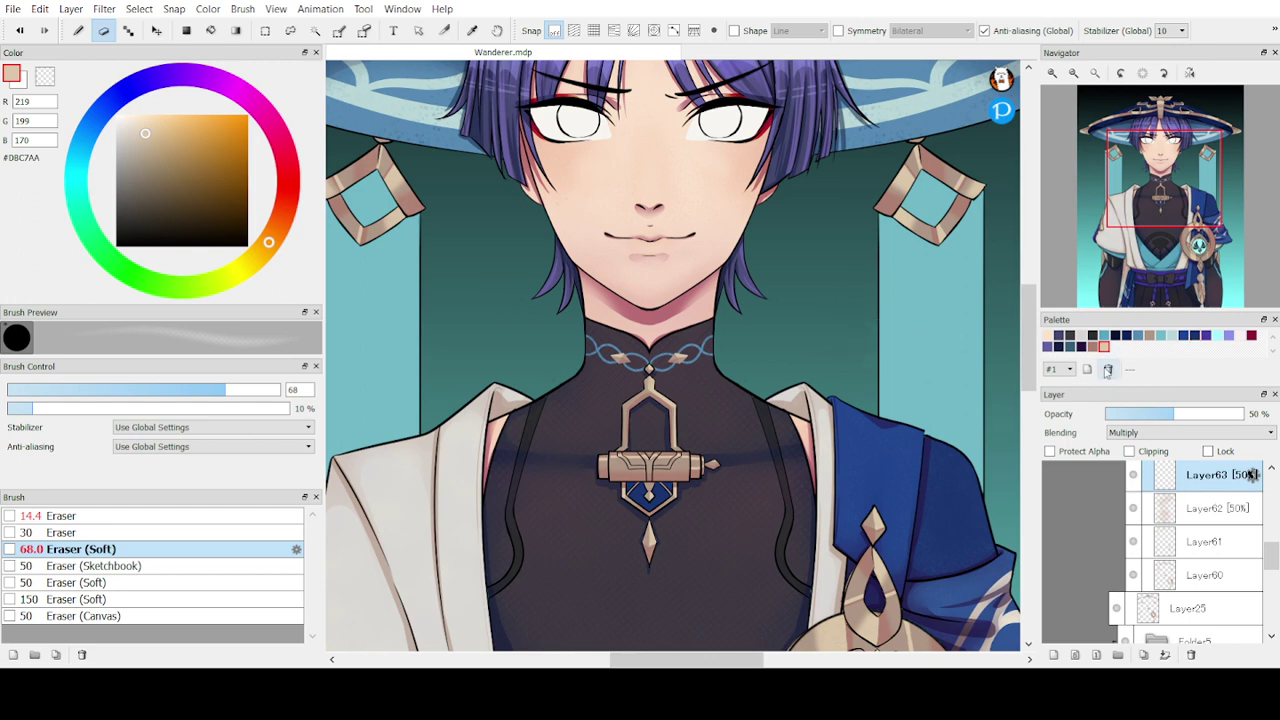
click(1092, 340)
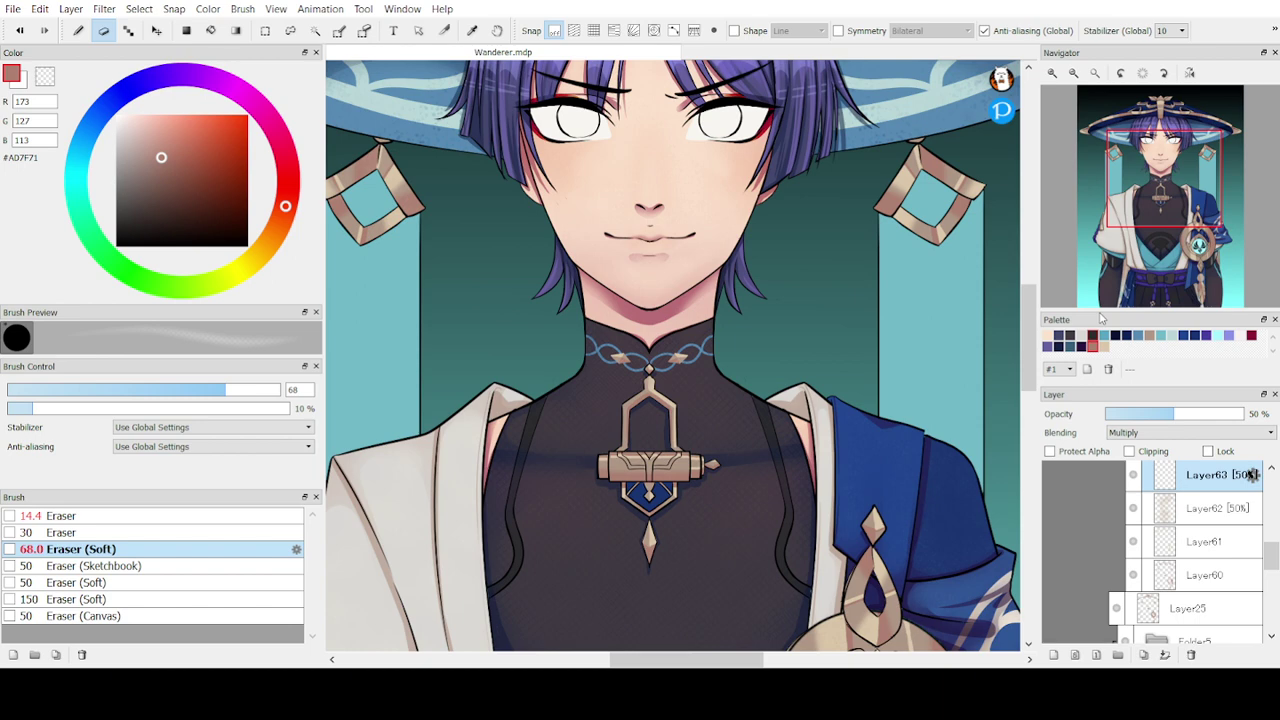
key(b)
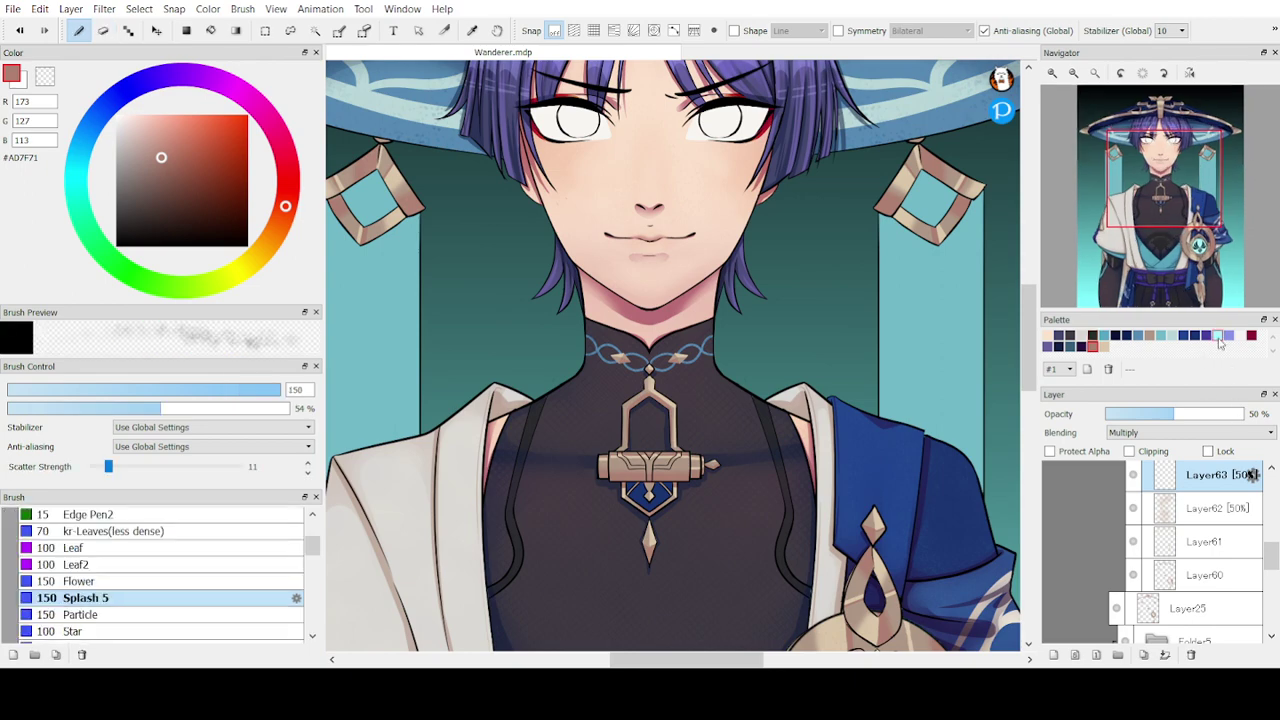
mouse_move(1146, 200)
mouse_down()
mouse_move(1188, 250)
mouse_move(1186, 305)
mouse_move(1158, 210)
mouse_move(1158, 151)
mouse_move(1160, 213)
mouse_up()
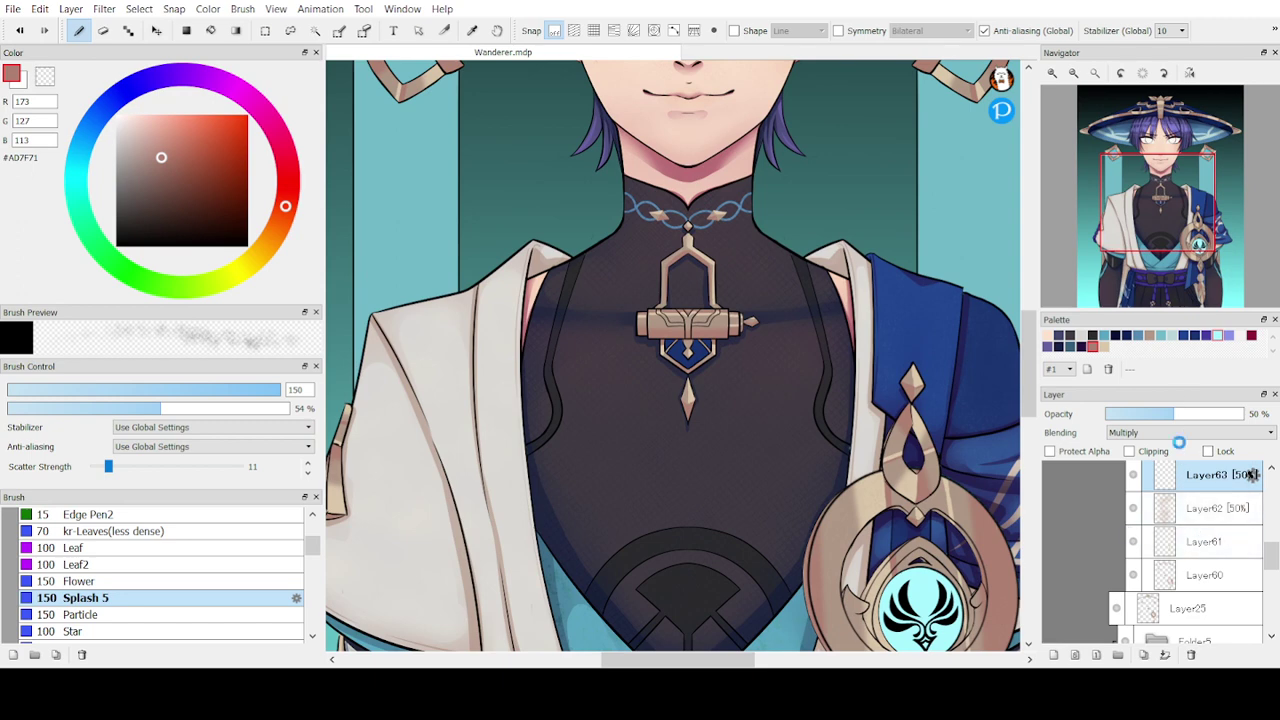
click(1150, 336)
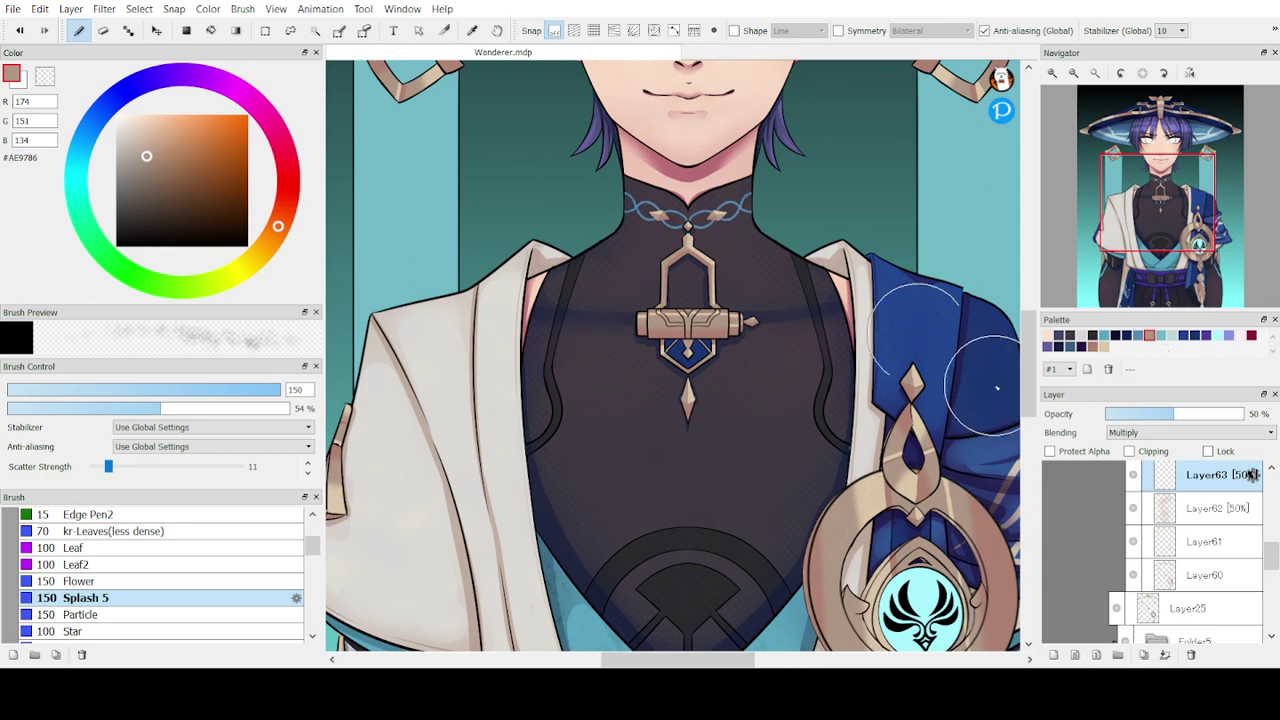
drag(314, 546, 313, 517)
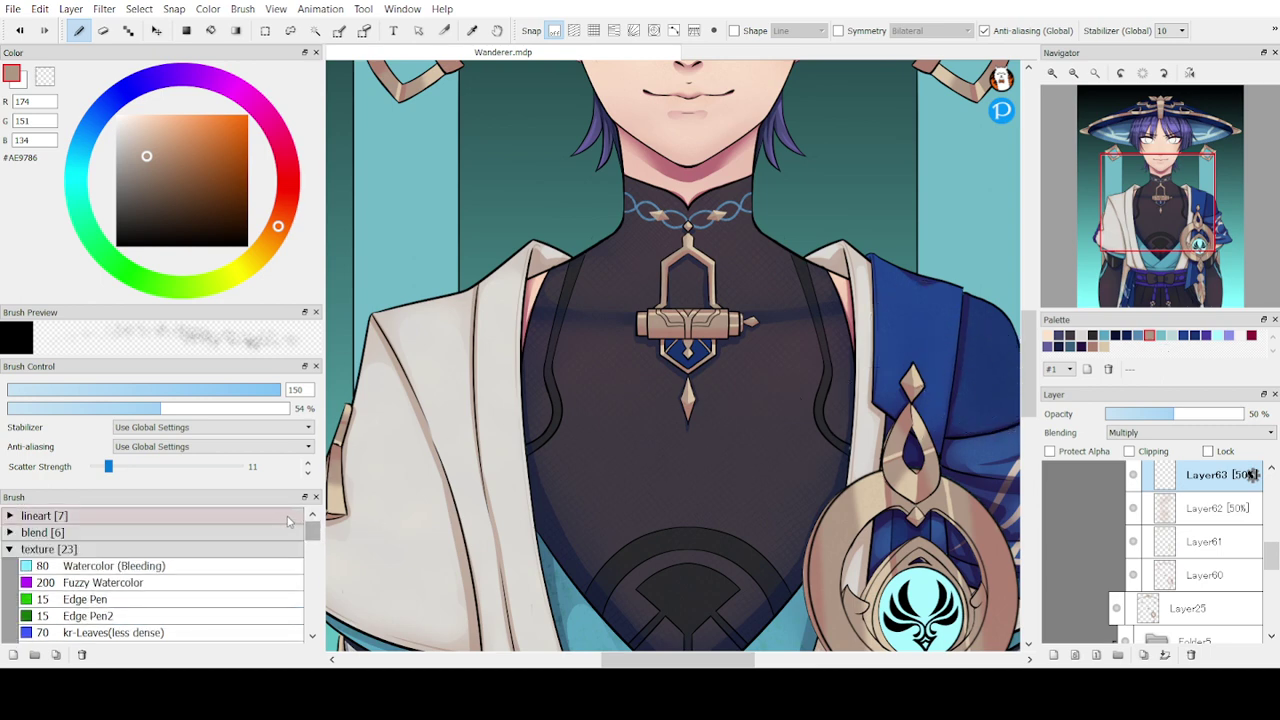
click(290, 515)
click(275, 534)
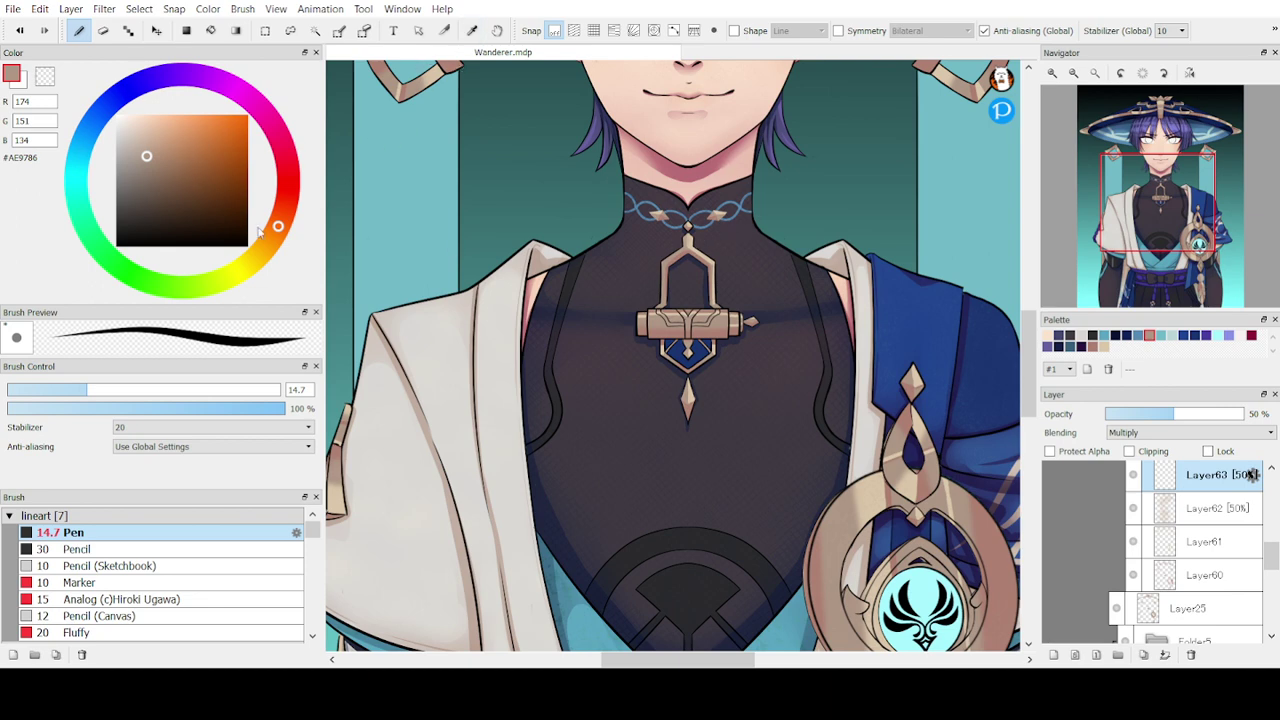
click(180, 184)
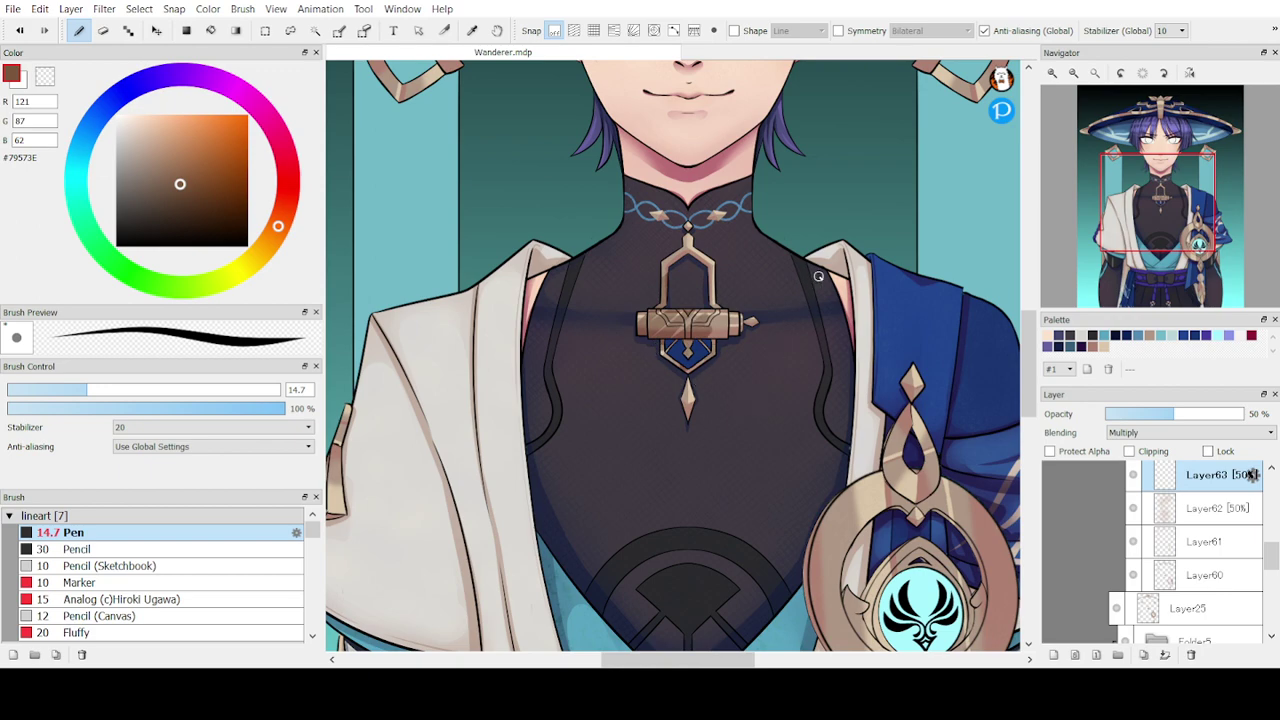
- Shade the round beads at the lower ends of the purple belt cords with the brown Pen, undoing the stray stroke
drag(1152, 198, 1145, 305)
click(1053, 75)
click(1053, 75)
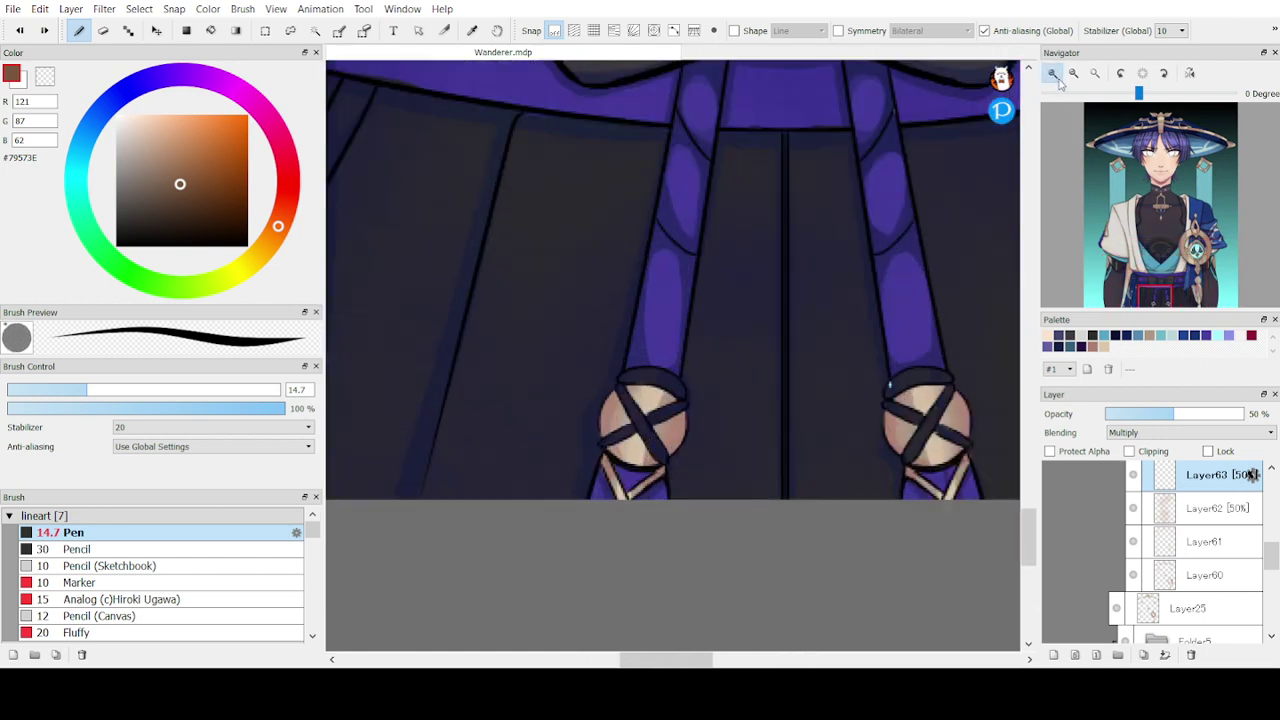
click(1053, 75)
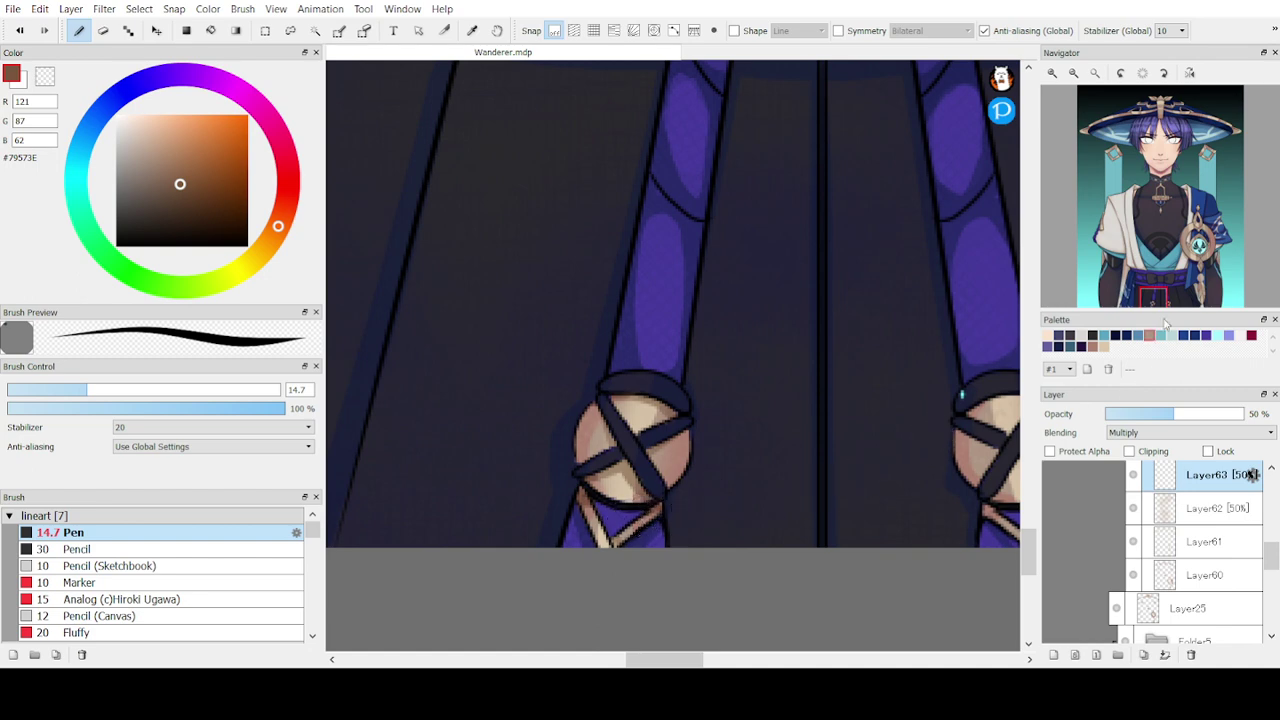
drag(1156, 300, 1166, 304)
drag(737, 269, 656, 372)
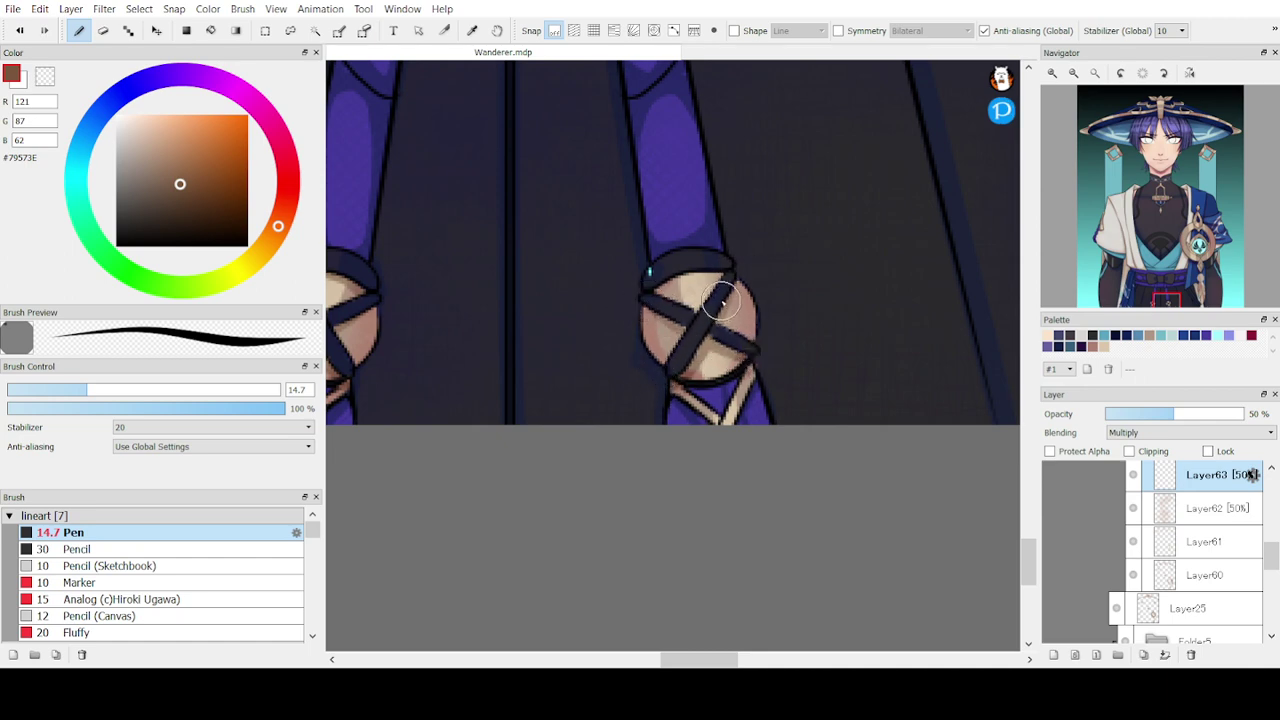
drag(732, 373, 742, 358)
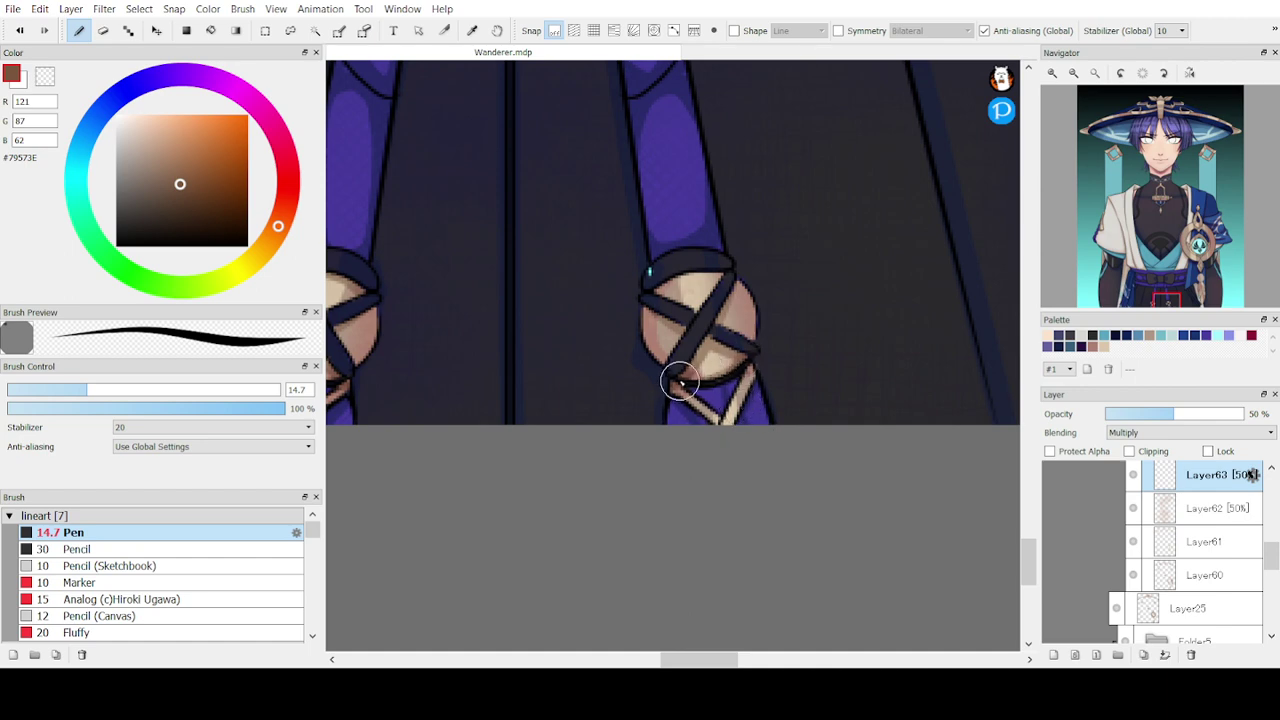
key(ctrl+z)
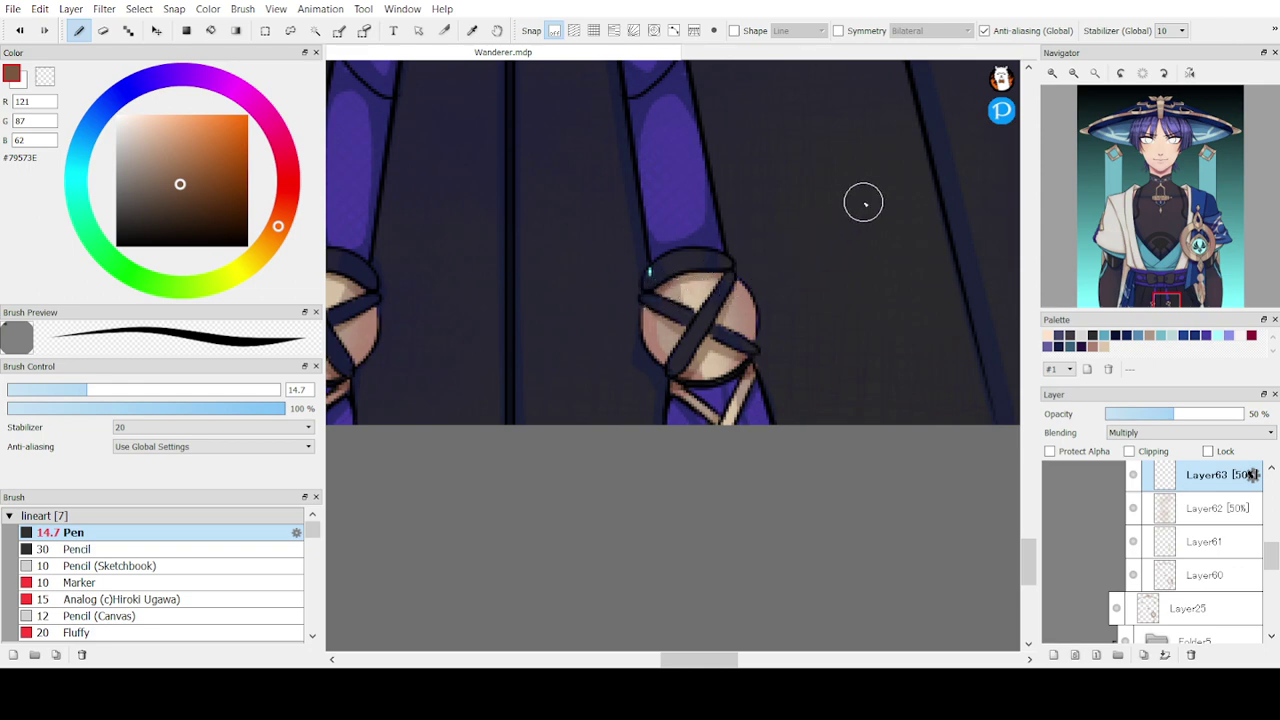
- Paint a brown shadow at the top of the feather pendant, just beneath the fluffy pompom
mouse_move(1128, 220)
drag(1134, 266, 1173, 232)
click(1073, 73)
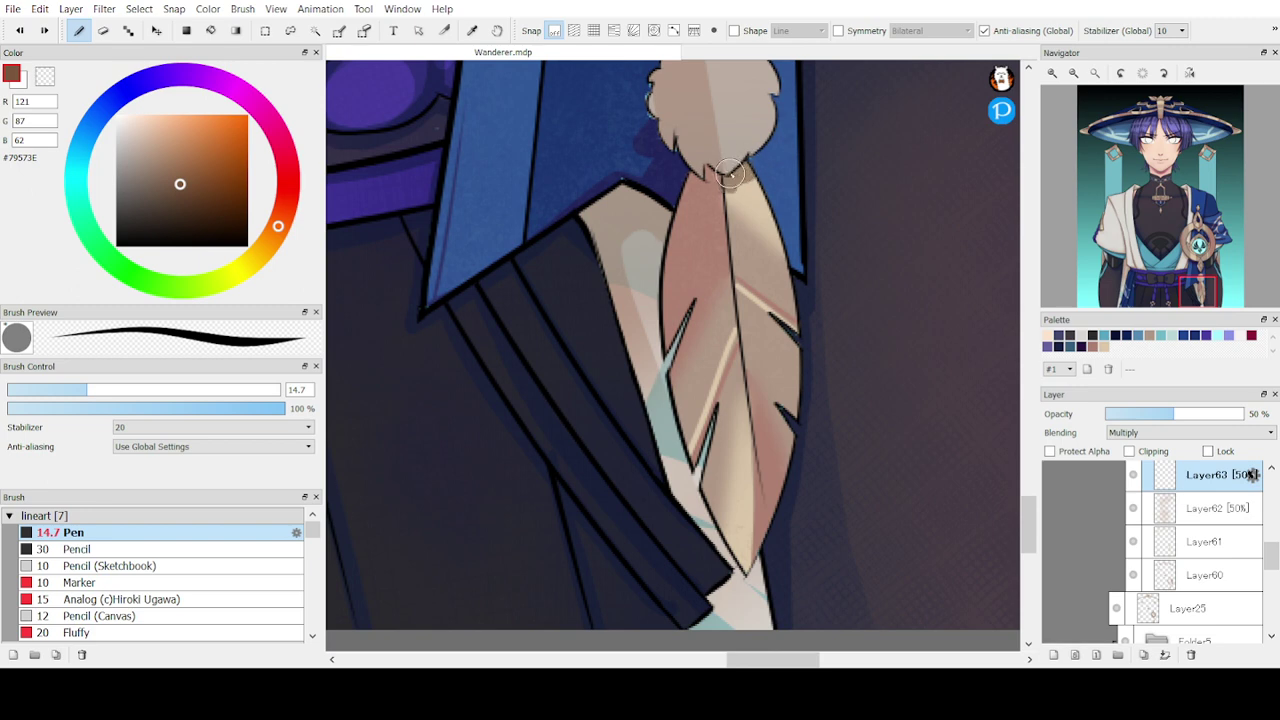
mouse_move(700, 190)
mouse_down()
mouse_move(677, 177)
mouse_move(707, 176)
mouse_up()
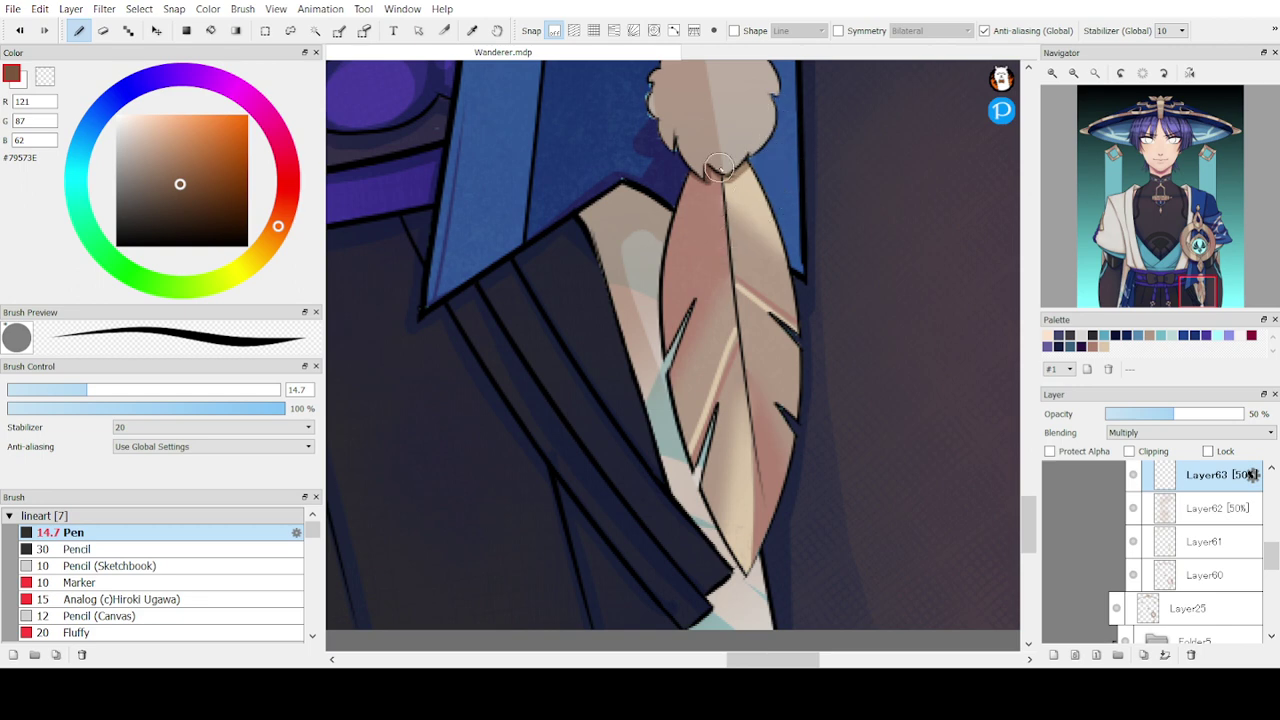
- Draw a thin brown shadow along the feather's central shaft, redoing the stroke until it follows the line
drag(729, 190, 782, 500)
key(ctrl+z)
drag(730, 195, 776, 482)
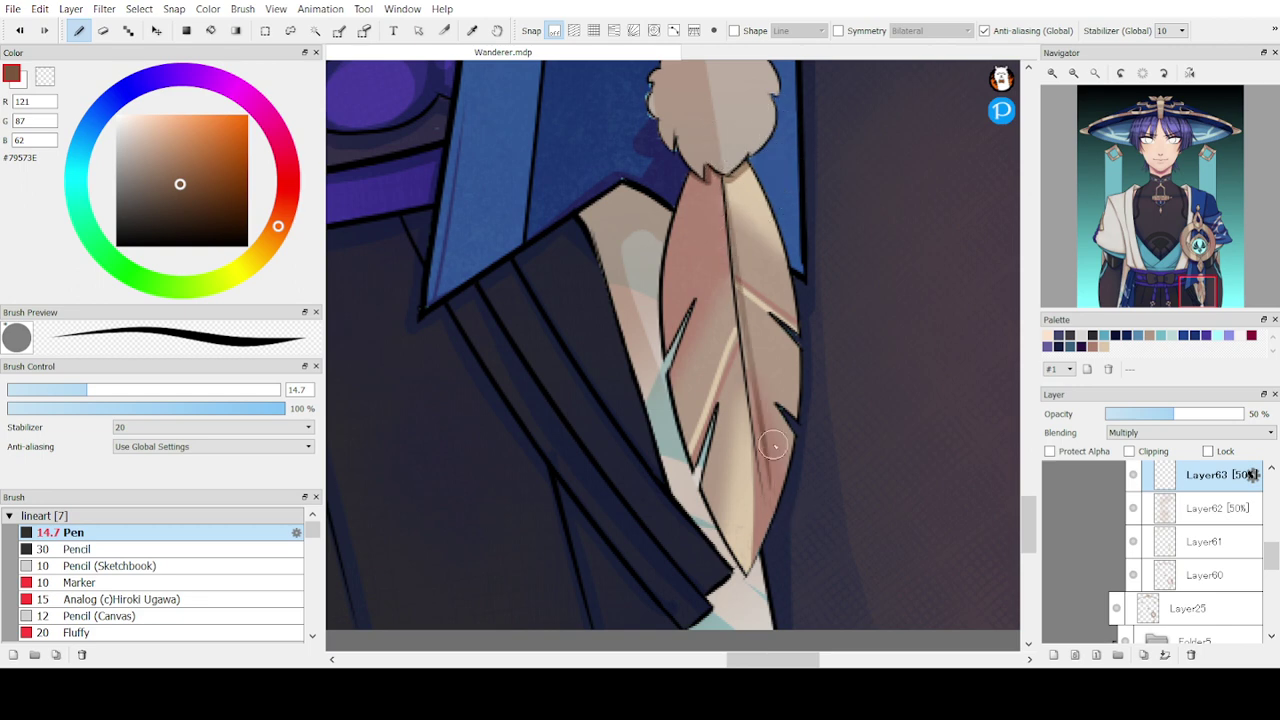
key(ctrl+z)
drag(722, 182, 754, 545)
key(ctrl+z)
drag(718, 172, 758, 545)
key(ctrl+z)
drag(719, 176, 755, 540)
key(ctrl+z)
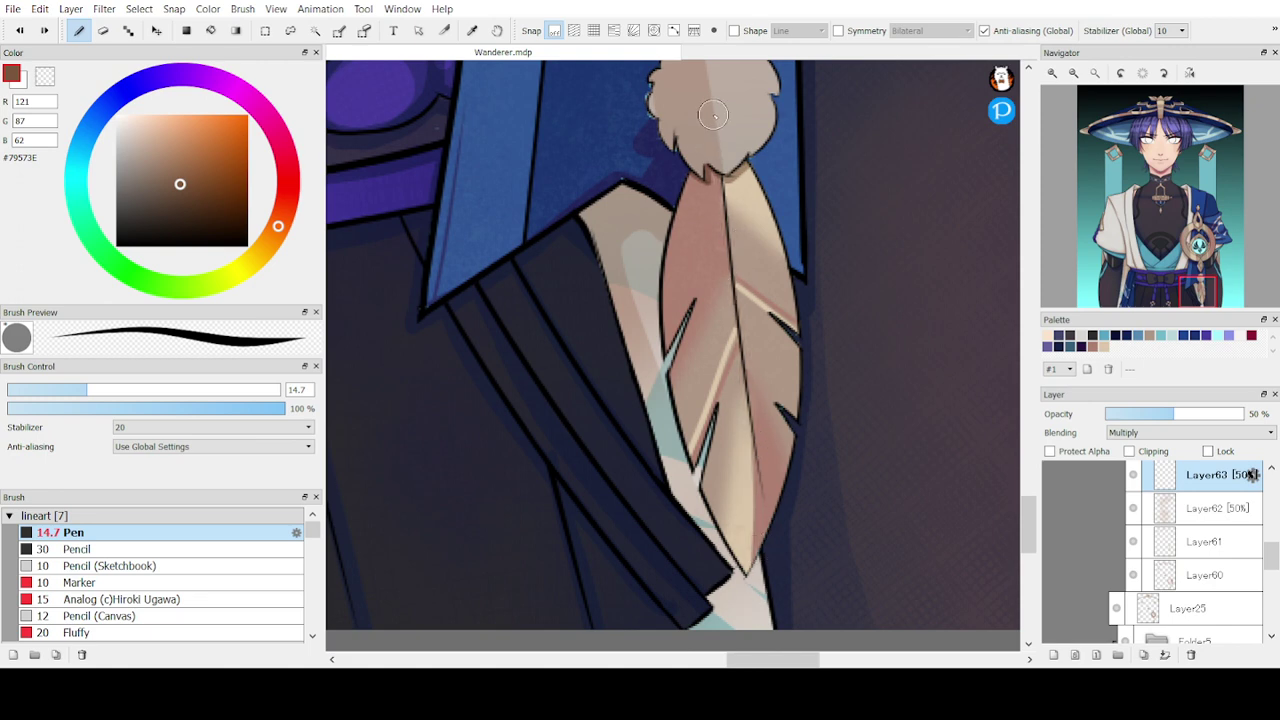
drag(720, 176, 758, 593)
key(ctrl+z)
mouse_move(720, 194)
mouse_down()
mouse_move(751, 412)
mouse_move(741, 526)
mouse_up()
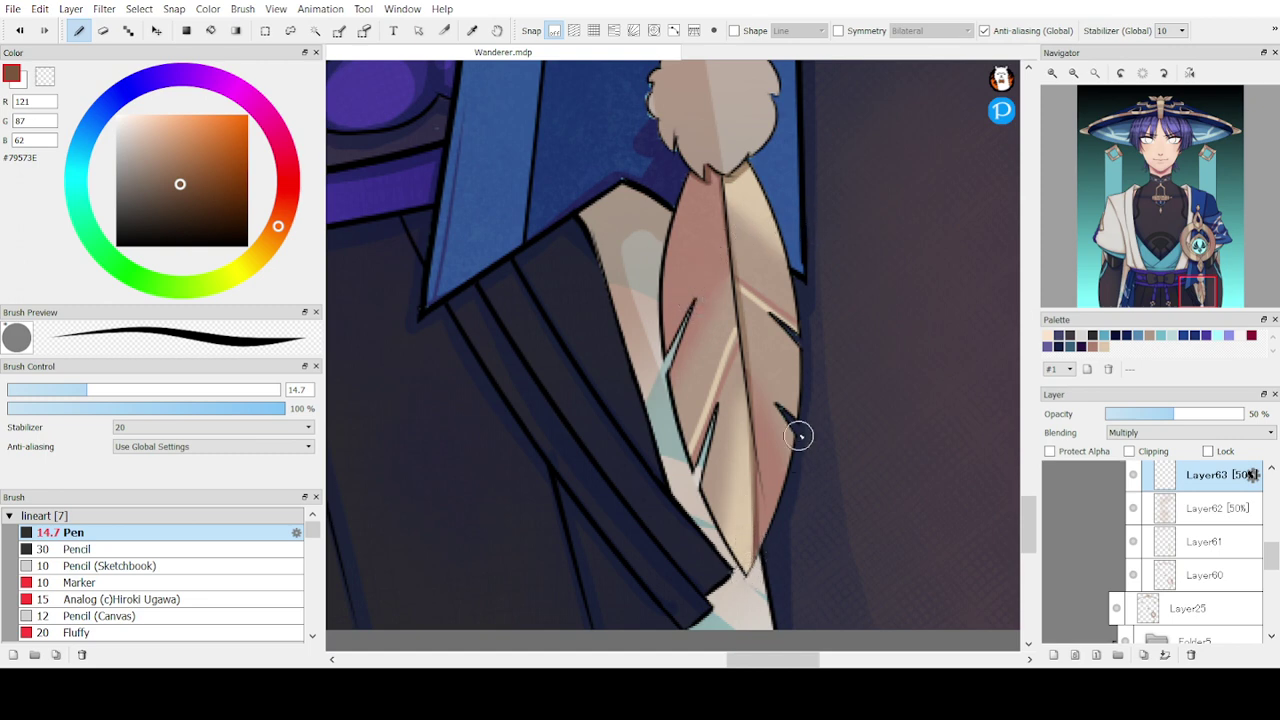
- Shade the feather's outer edges and lower tip with thin brown strokes, redoing the stroke along its upper left edge
drag(798, 436, 740, 553)
drag(688, 471, 752, 573)
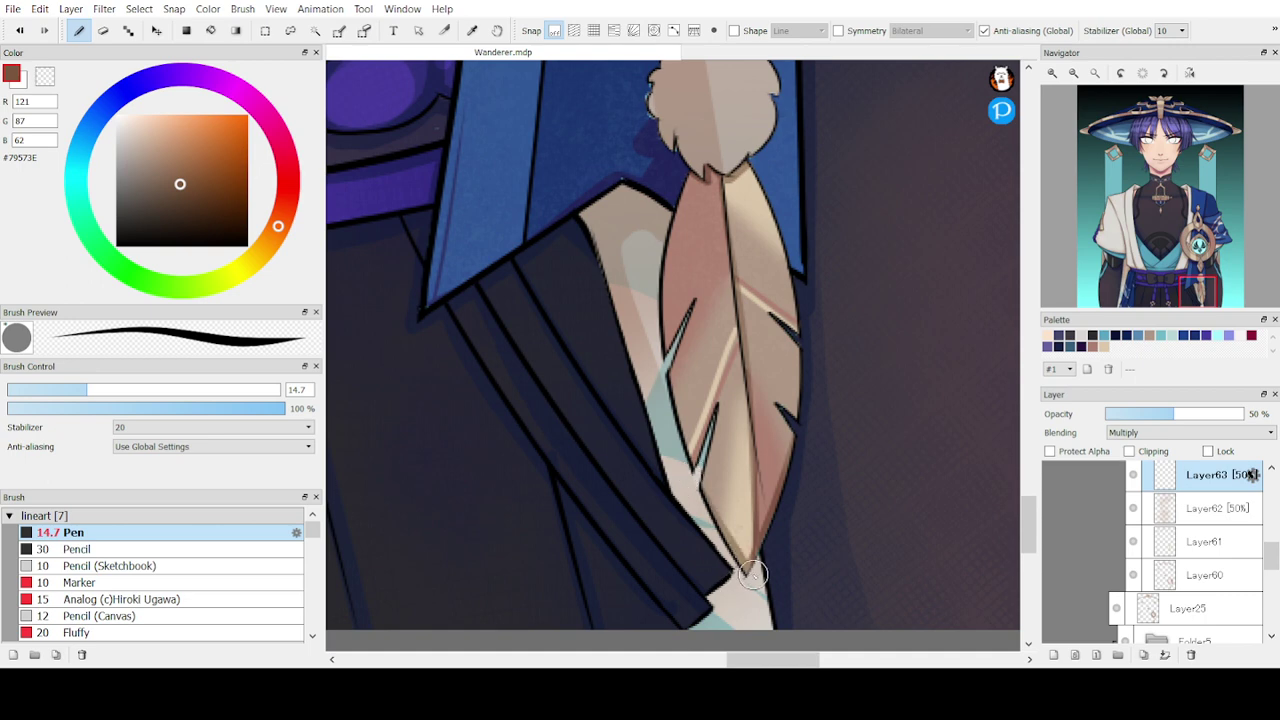
drag(669, 362, 692, 460)
drag(696, 178, 669, 362)
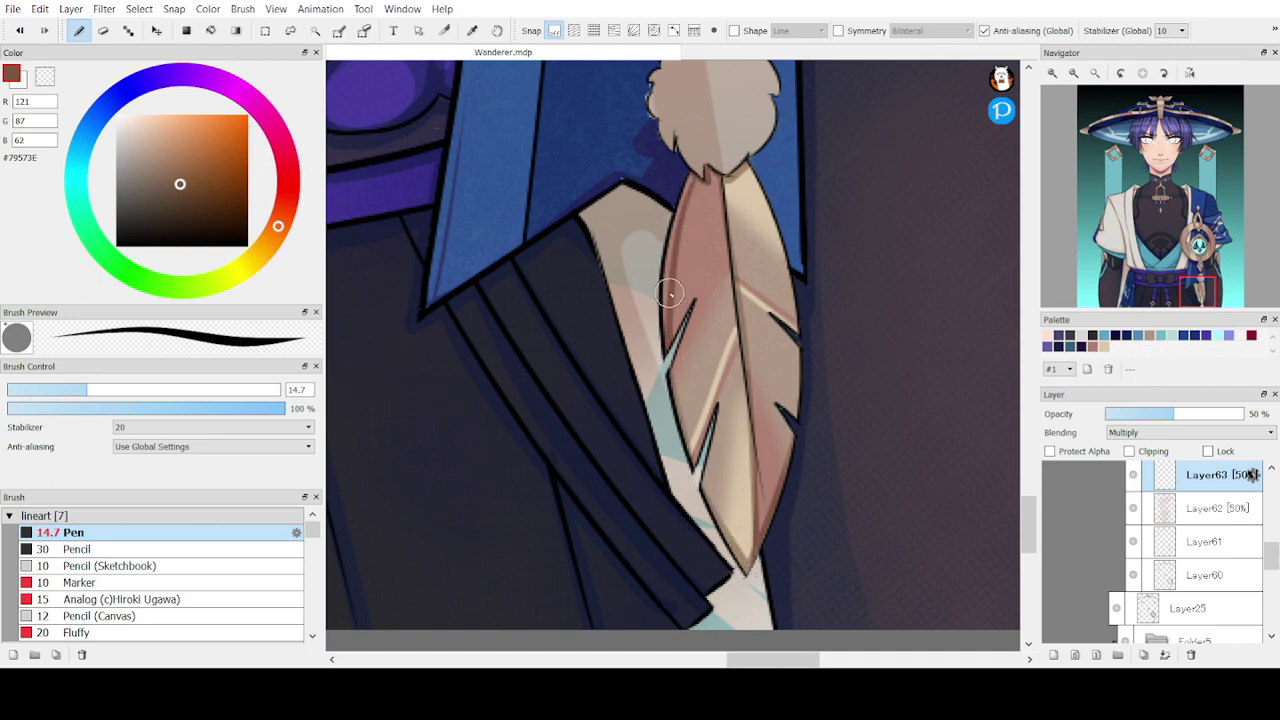
key(ctrl+z)
drag(696, 176, 661, 340)
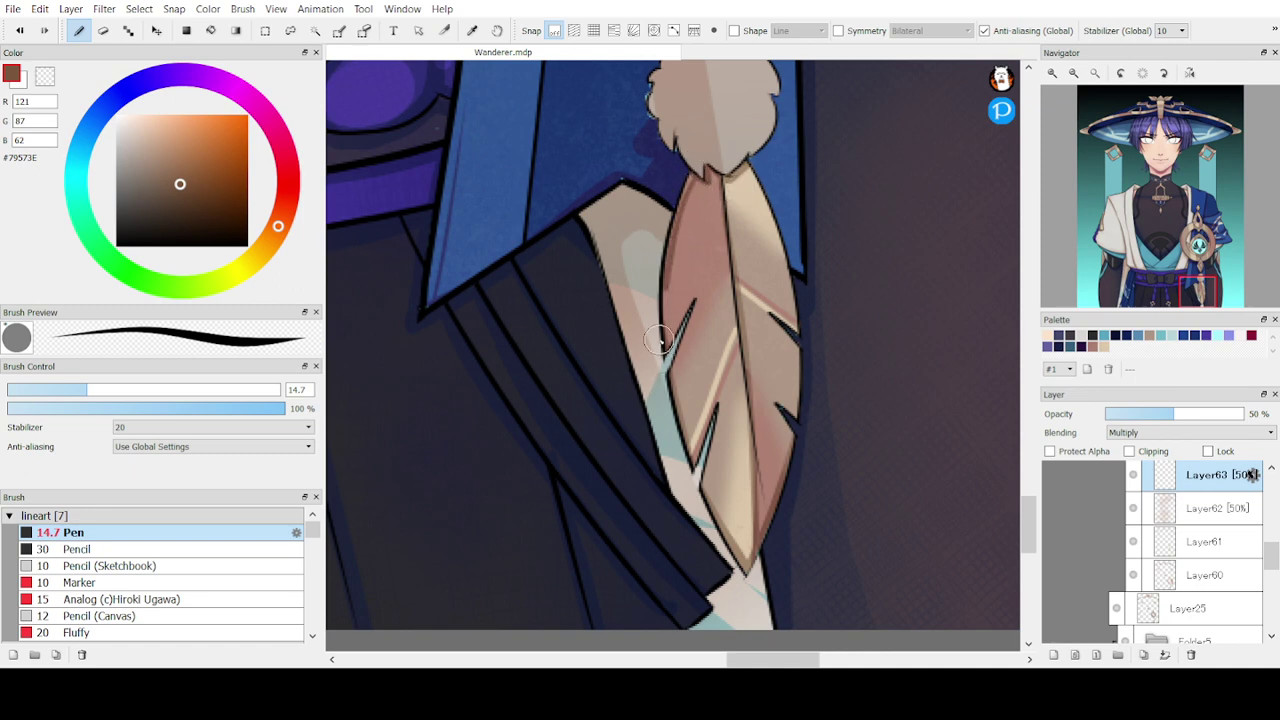
key(ctrl+z)
drag(694, 170, 664, 311)
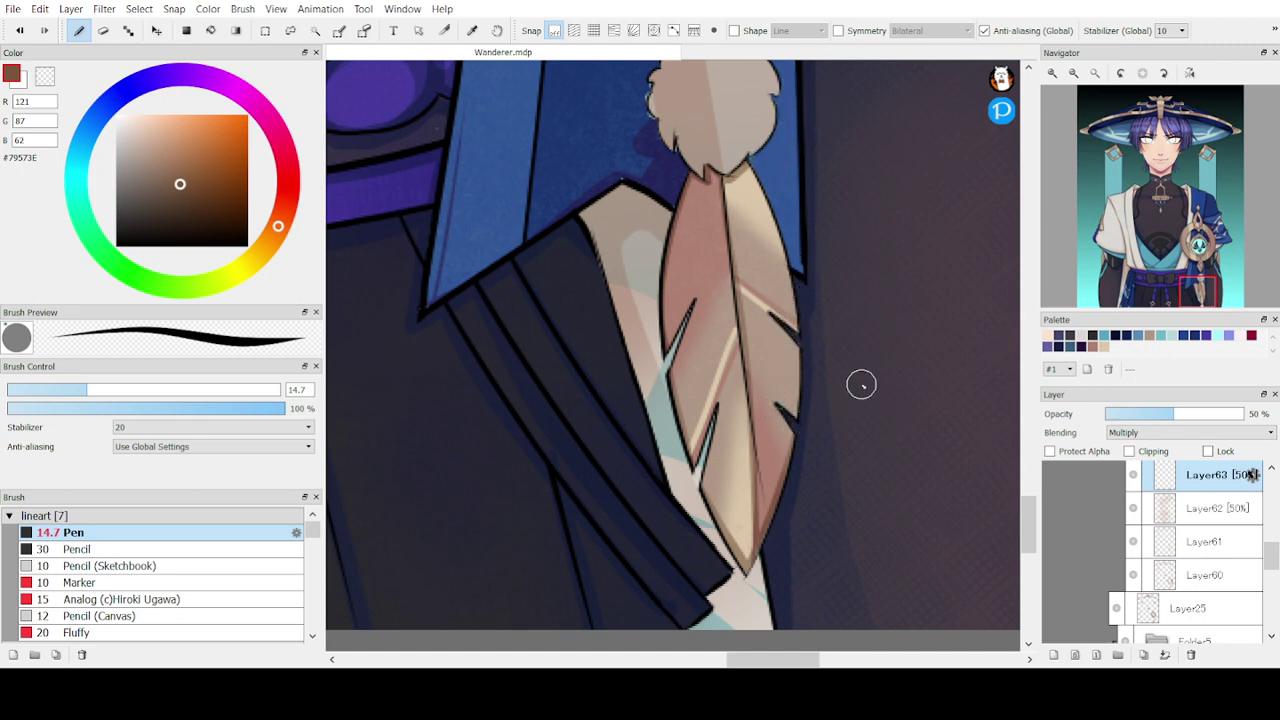
- Shade the diamond pendant above the pompom, darkening its lower tip, the inner diamond's lower half and the upper left facet
drag(1190, 298, 1190, 265)
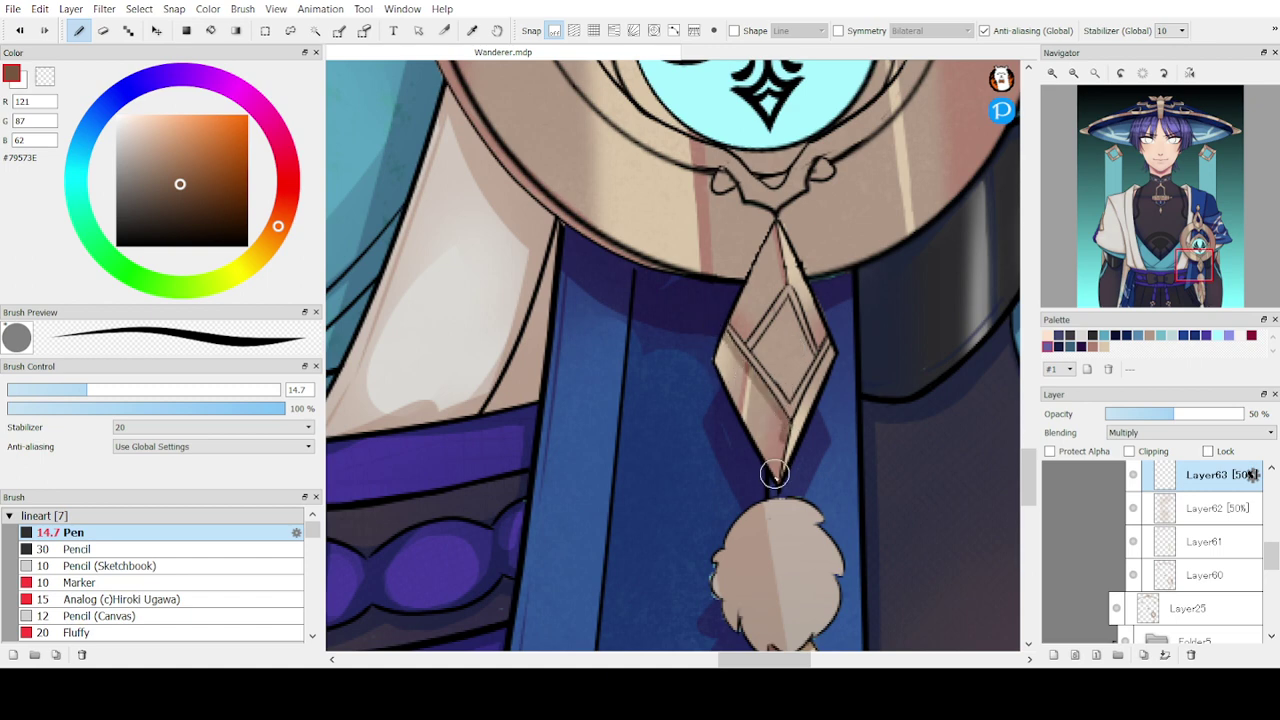
drag(770, 472, 779, 483)
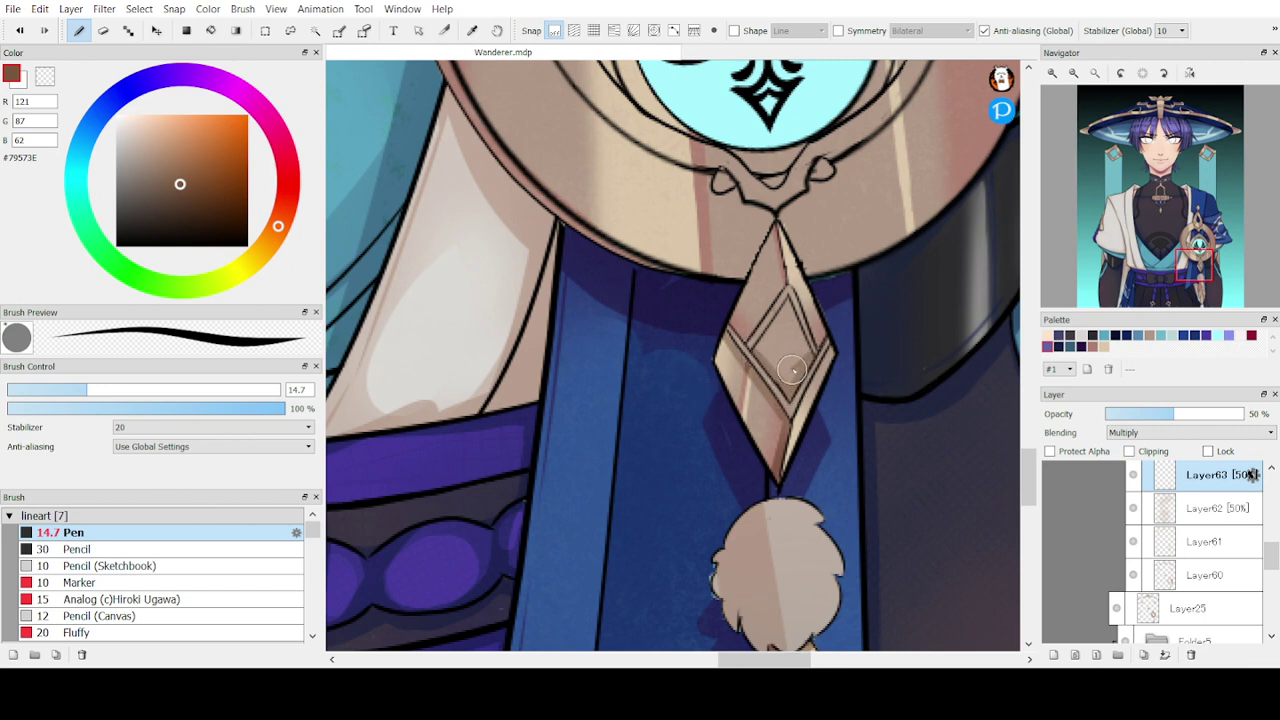
drag(792, 370, 758, 354)
drag(758, 354, 792, 374)
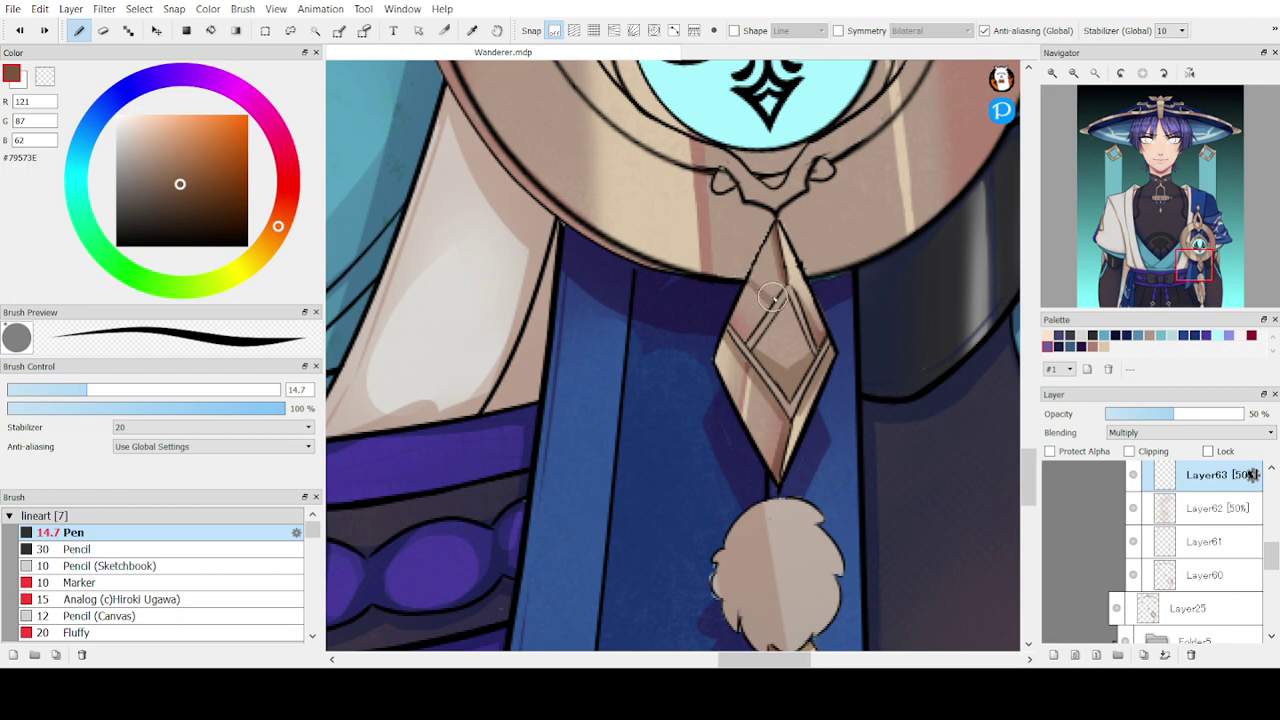
mouse_move(777, 268)
mouse_down()
mouse_move(771, 242)
mouse_move(761, 291)
mouse_up()
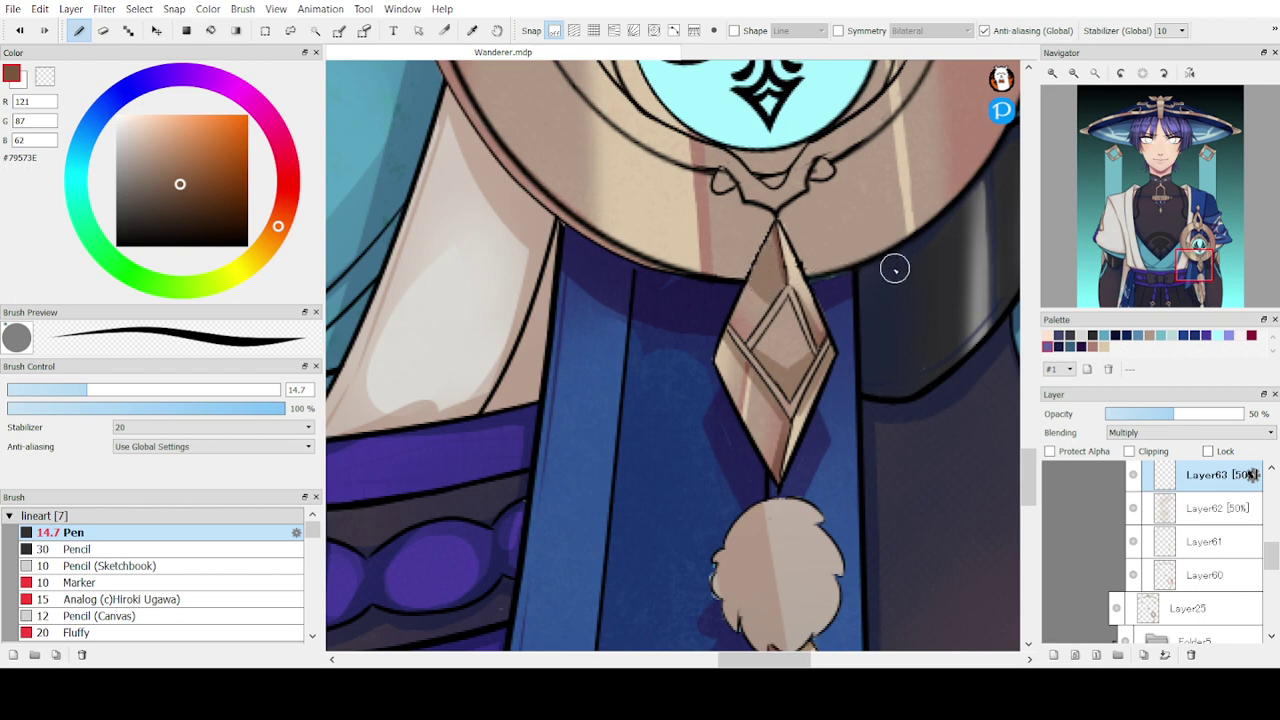
- Paint a brown shadow along the lower left outer rim of the round medallion
drag(1196, 268, 1184, 253)
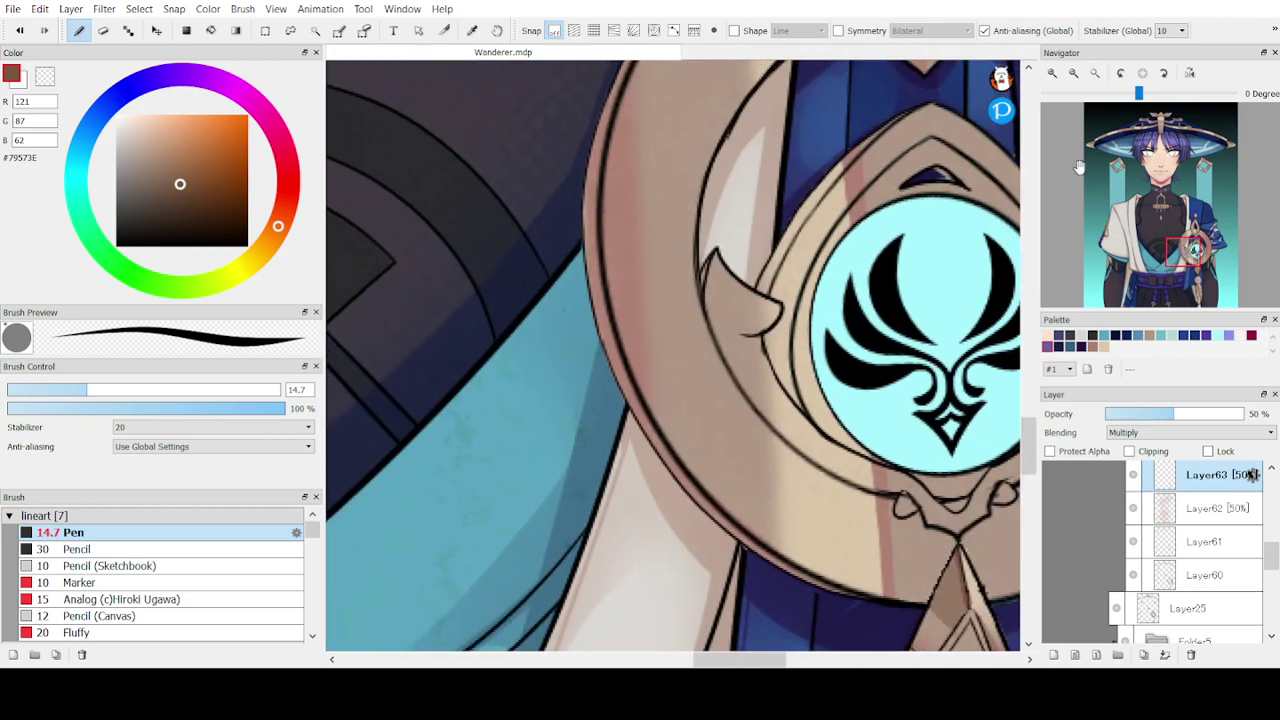
click(1073, 72)
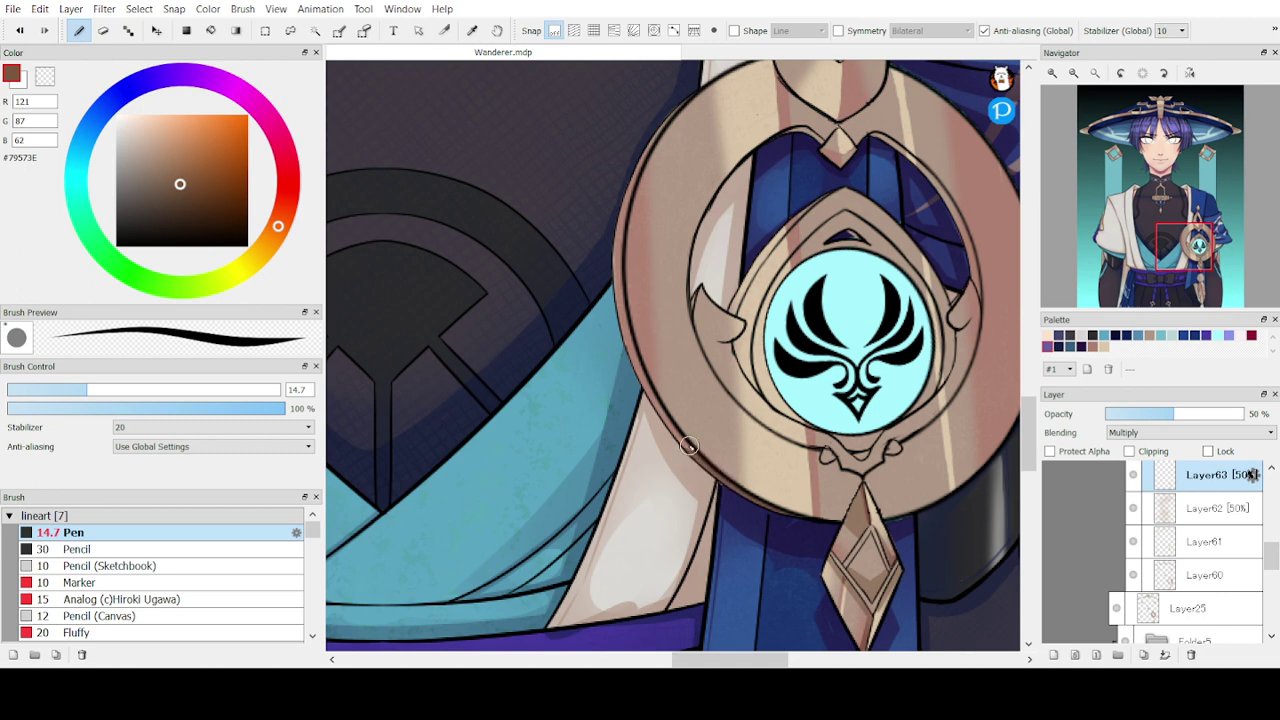
drag(666, 425, 615, 301)
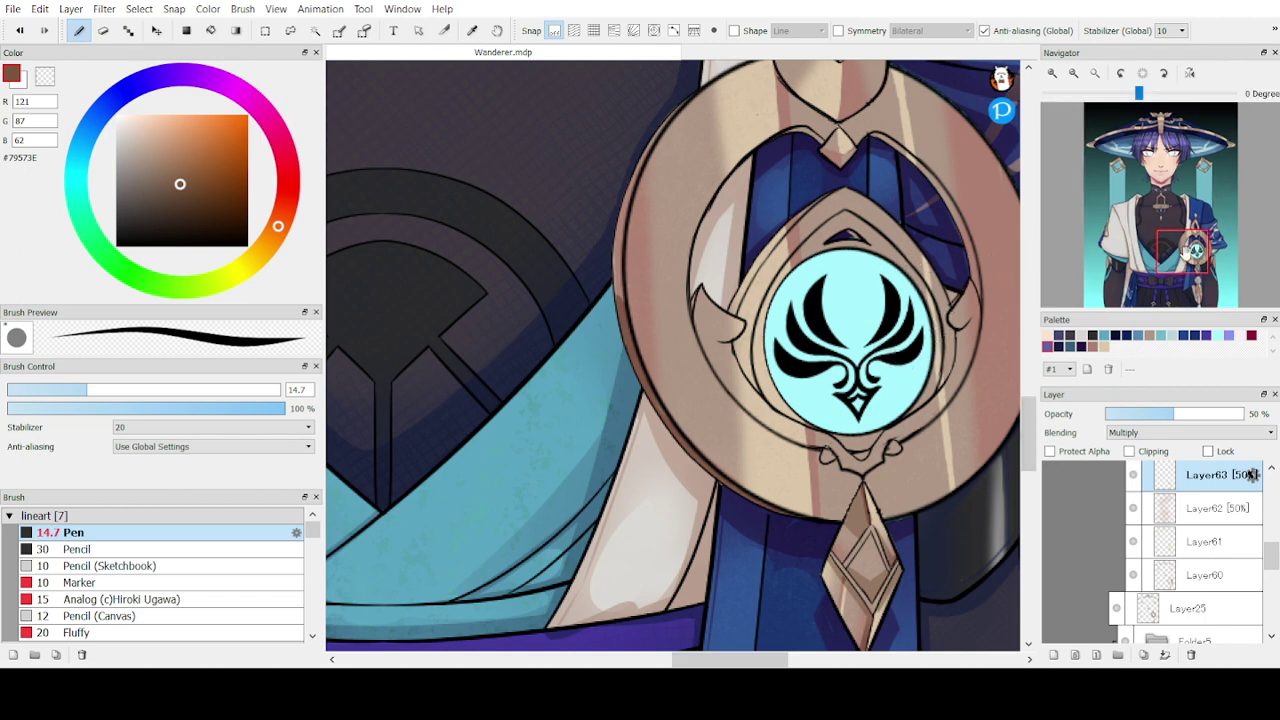
- Shade the medallion around the teardrop ornament and along the ring's upper right inner edge, undoing a stray stroke and using the 14.4 Eraser for cleanup
drag(1182, 253, 1192, 248)
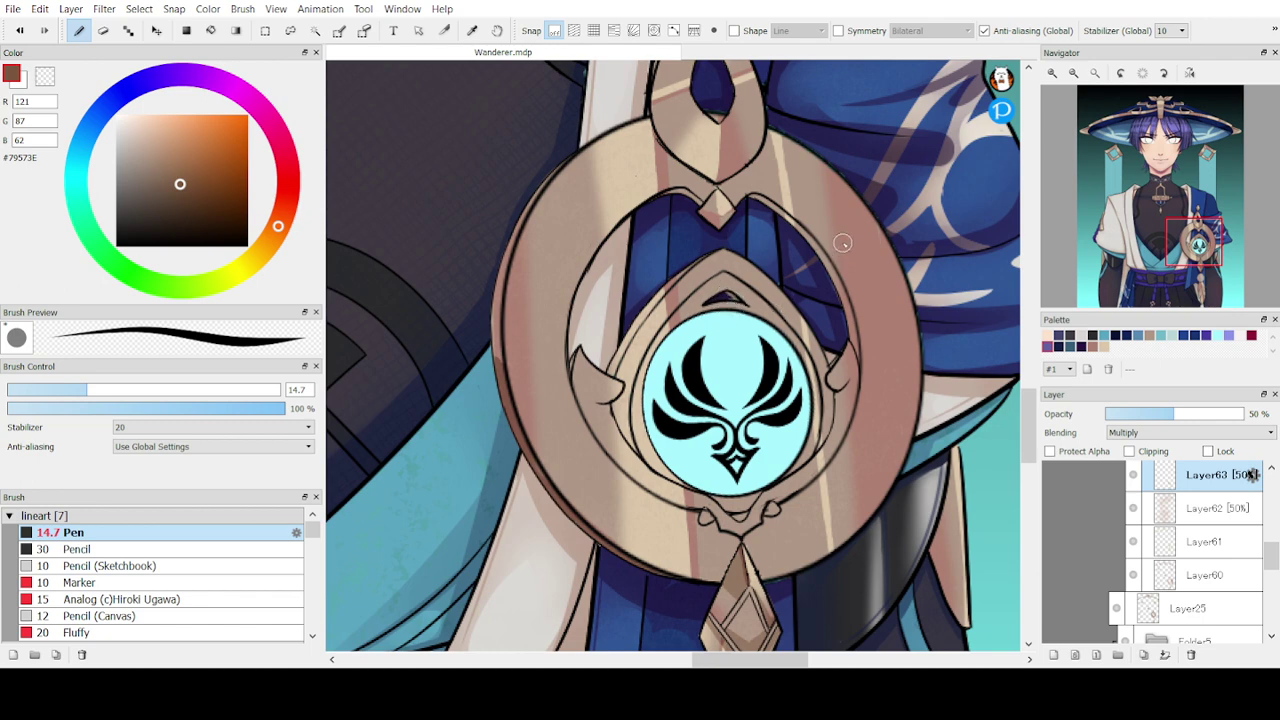
mouse_move(764, 126)
mouse_down()
mouse_move(725, 184)
mouse_move(666, 152)
mouse_move(650, 104)
mouse_move(662, 148)
mouse_move(705, 187)
mouse_up()
key(ctrl+z)
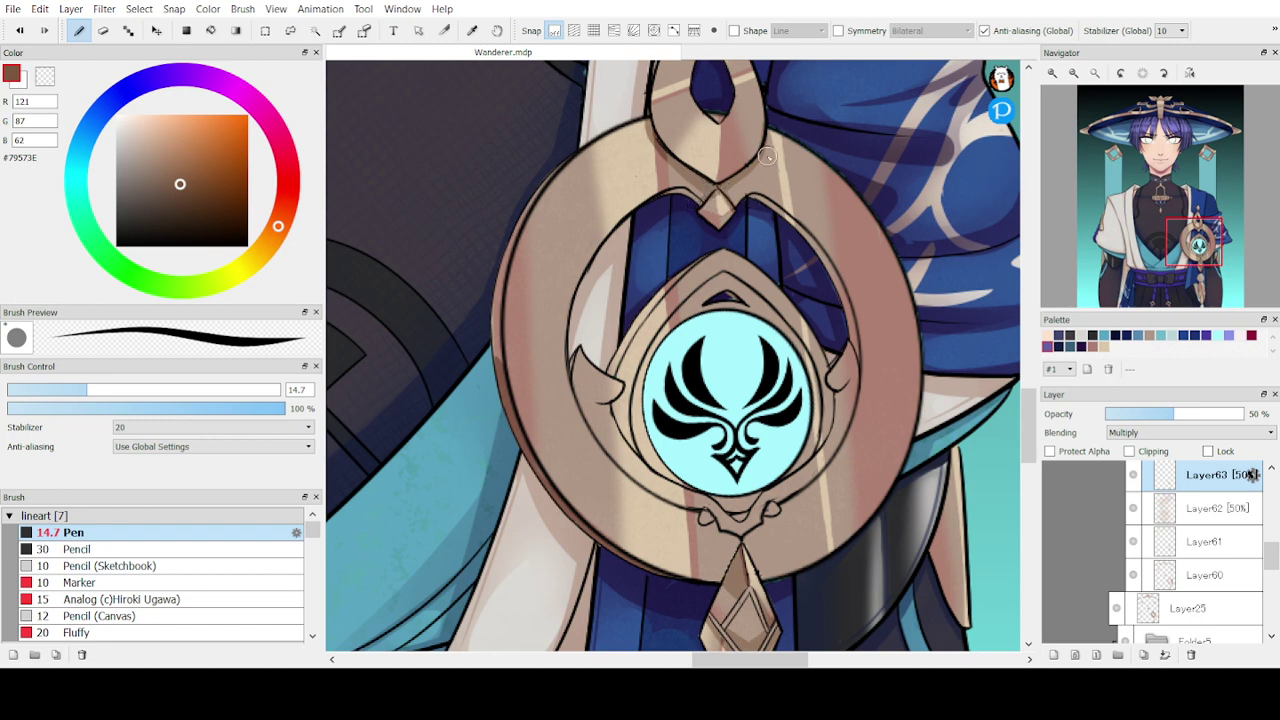
key(e)
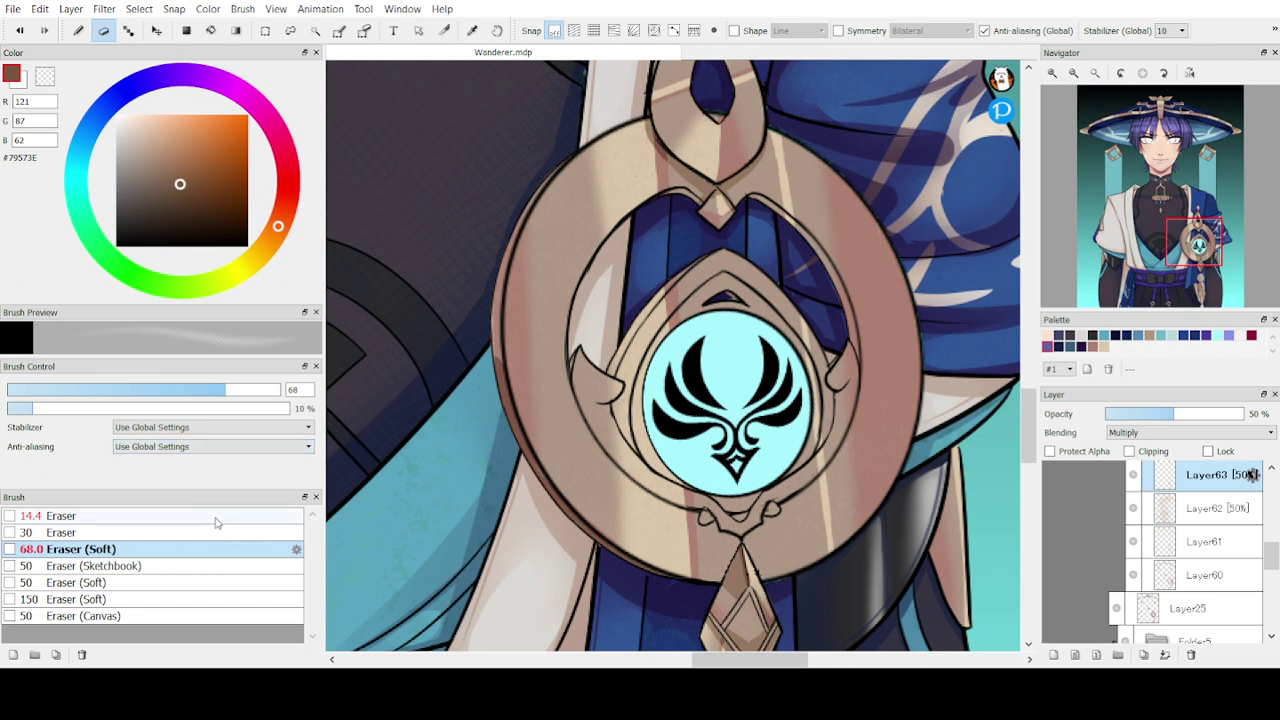
click(215, 521)
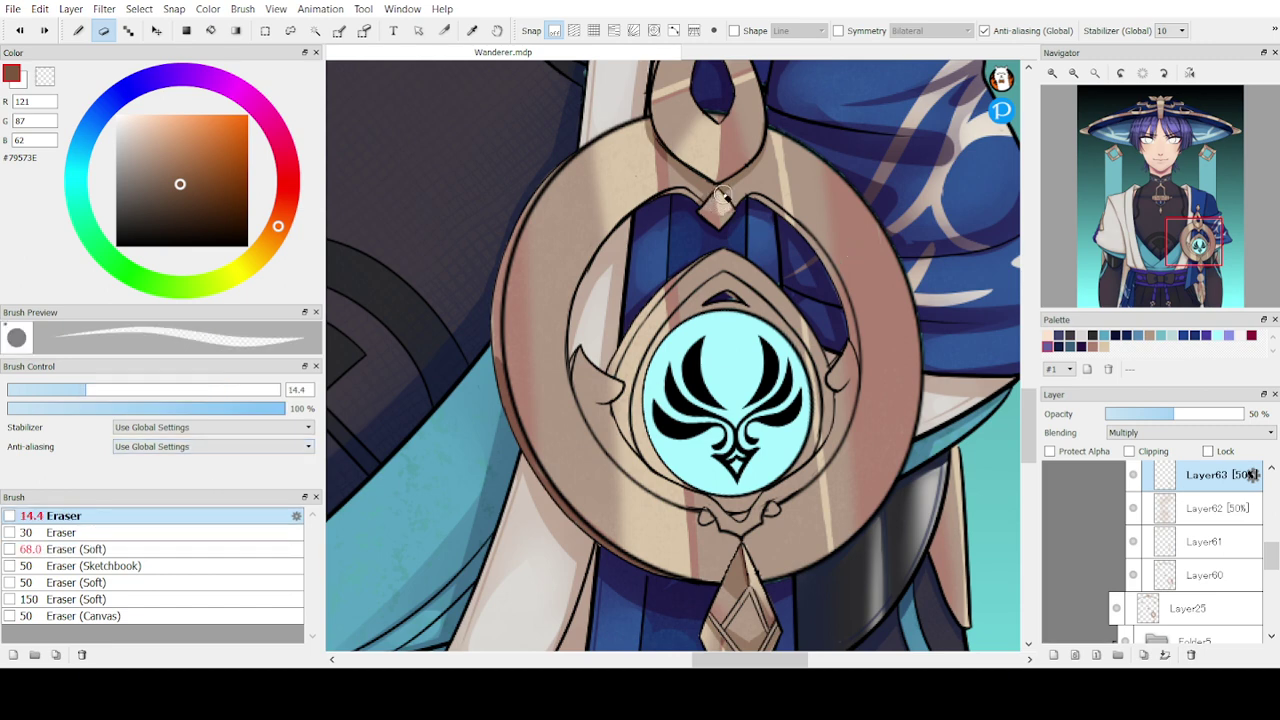
key(b)
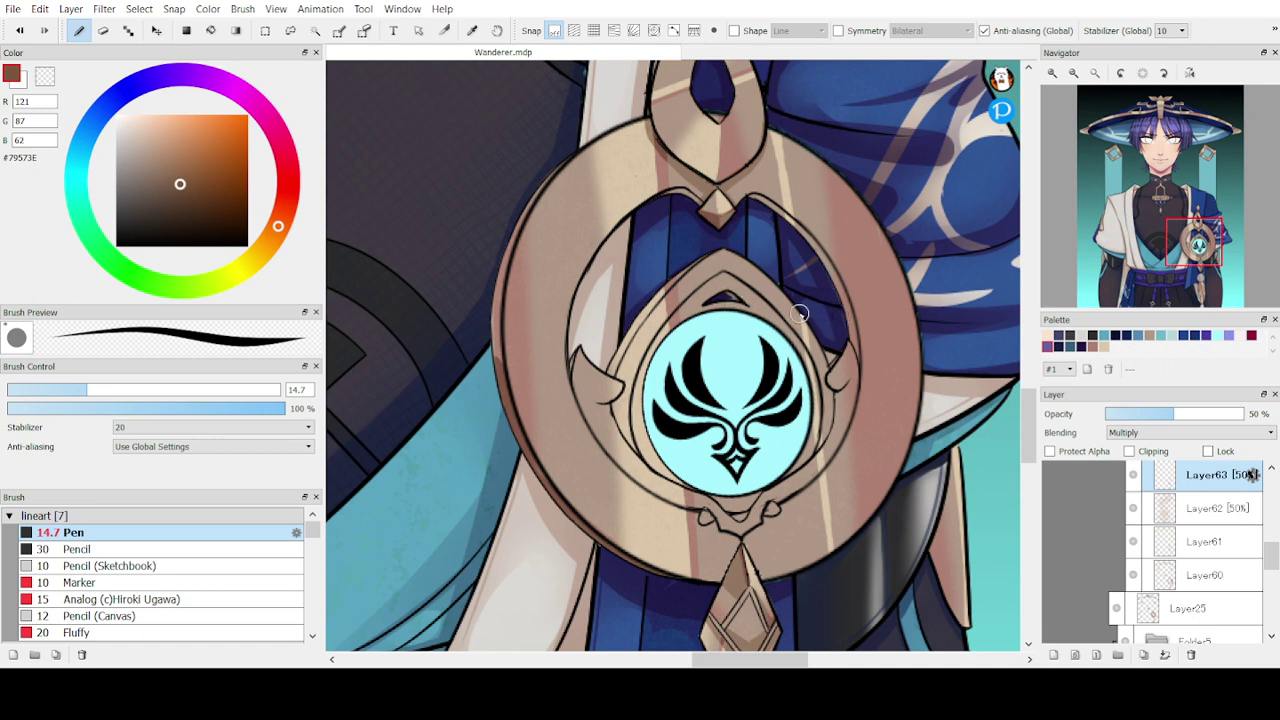
mouse_move(774, 206)
mouse_down()
mouse_move(820, 252)
mouse_move(851, 333)
mouse_up()
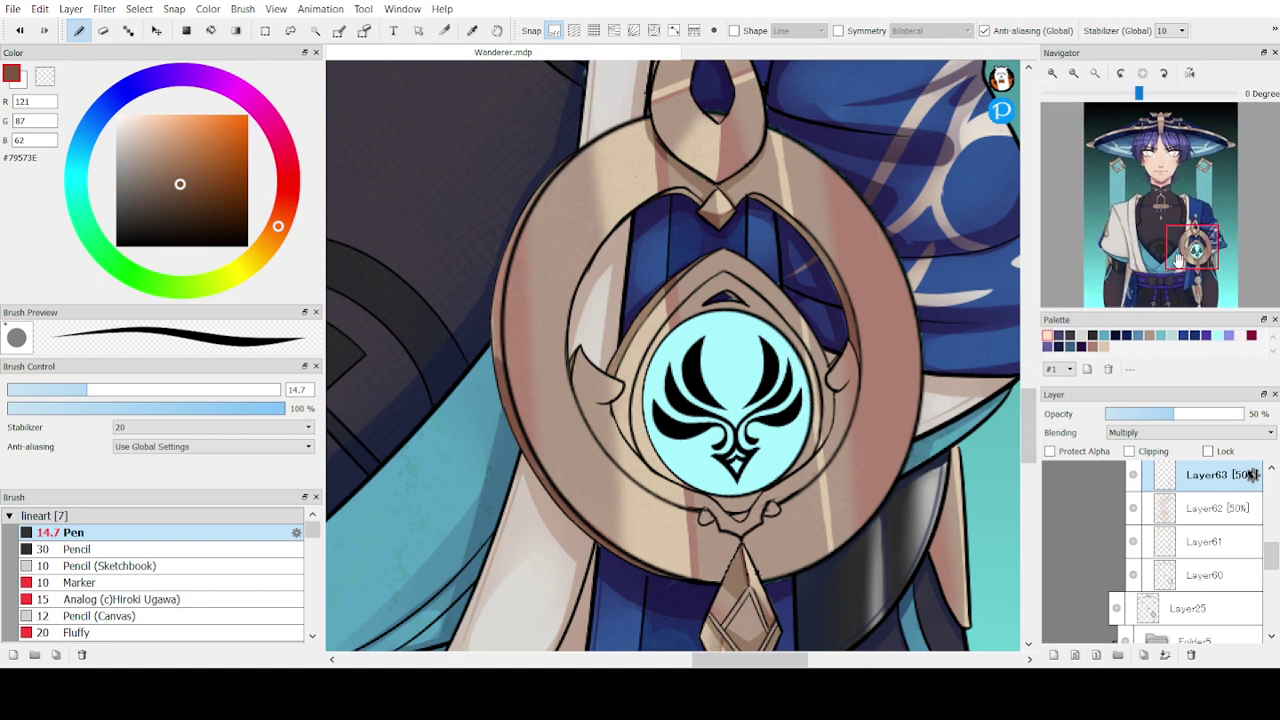
drag(1193, 250, 1188, 223)
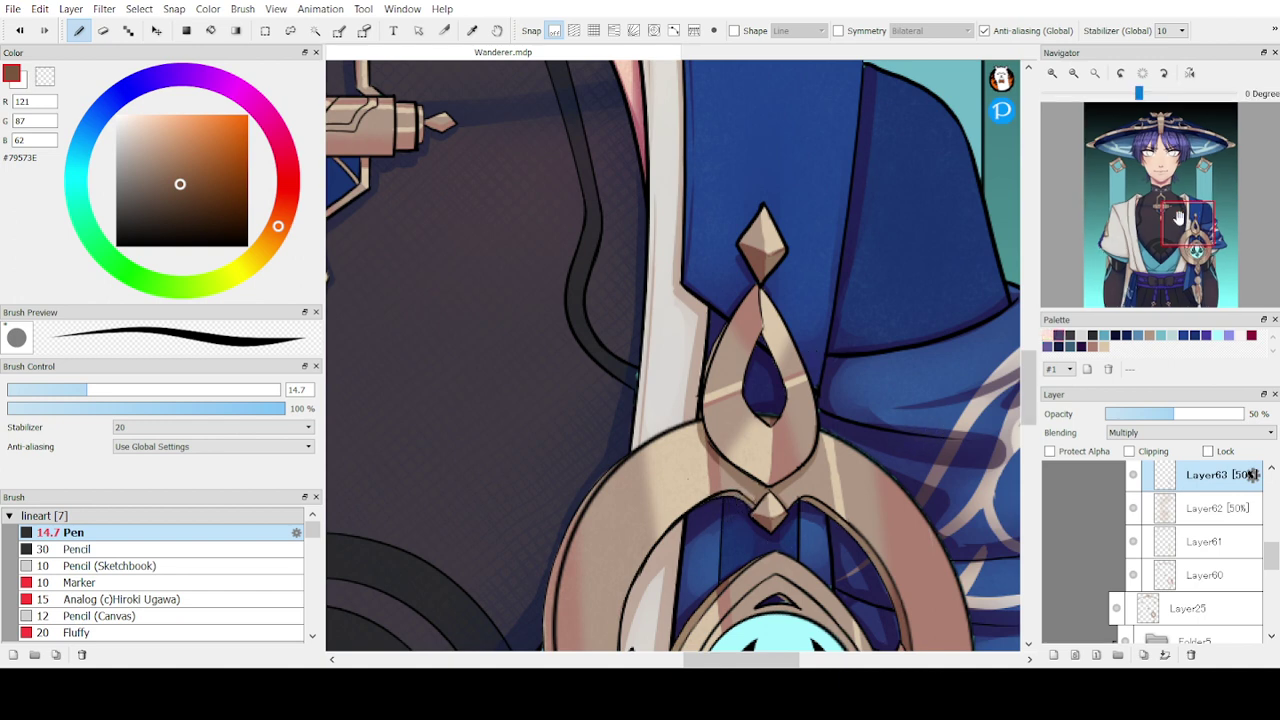
drag(1179, 219, 1183, 254)
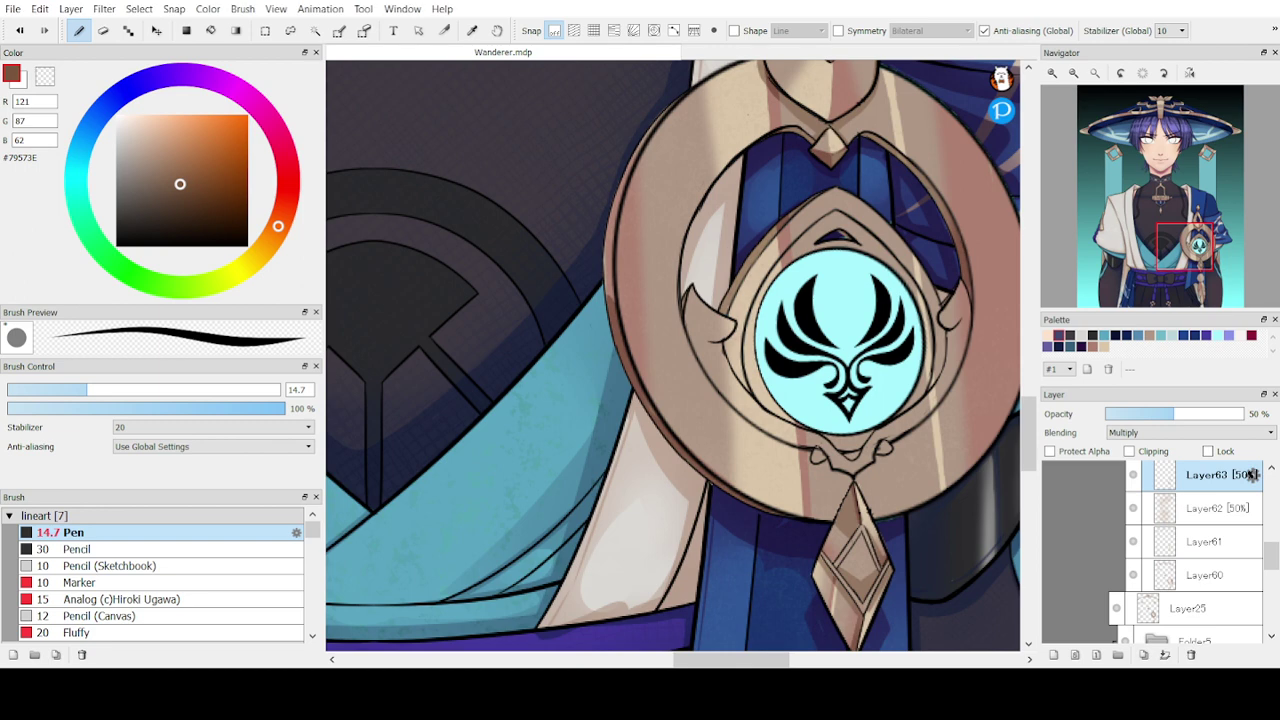
mouse_move(1119, 247)
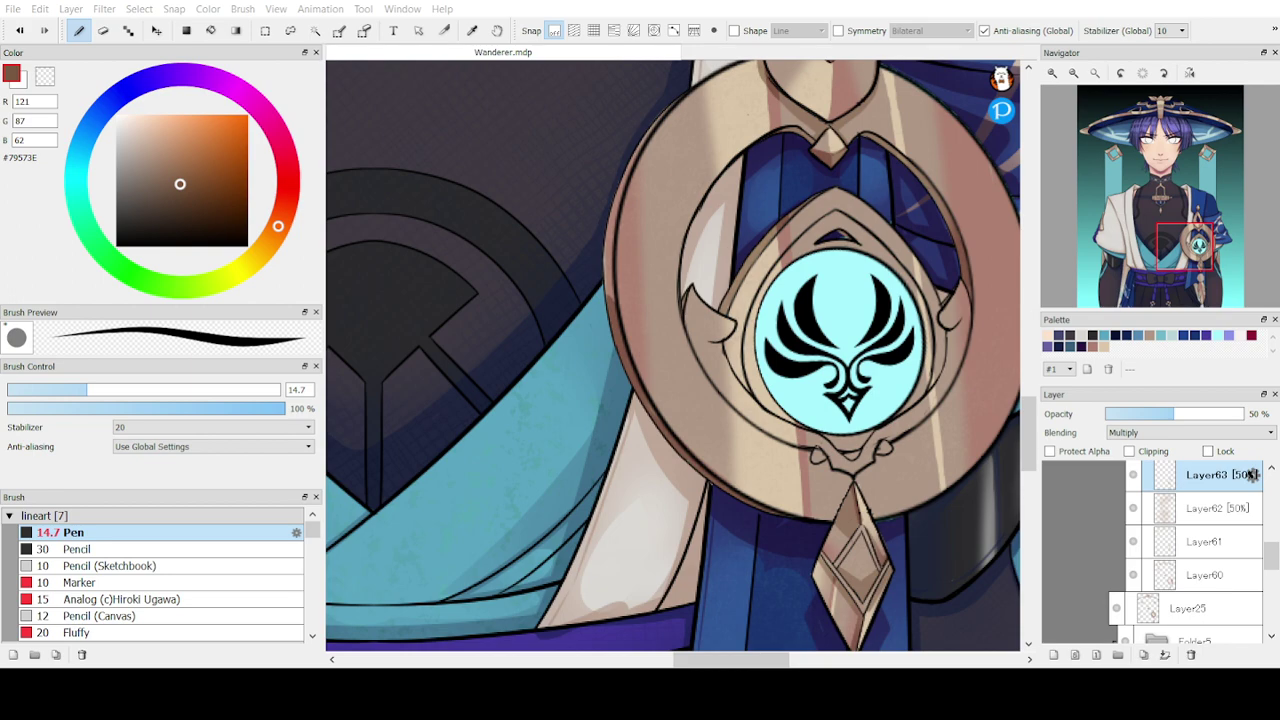
drag(1226, 260, 1197, 245)
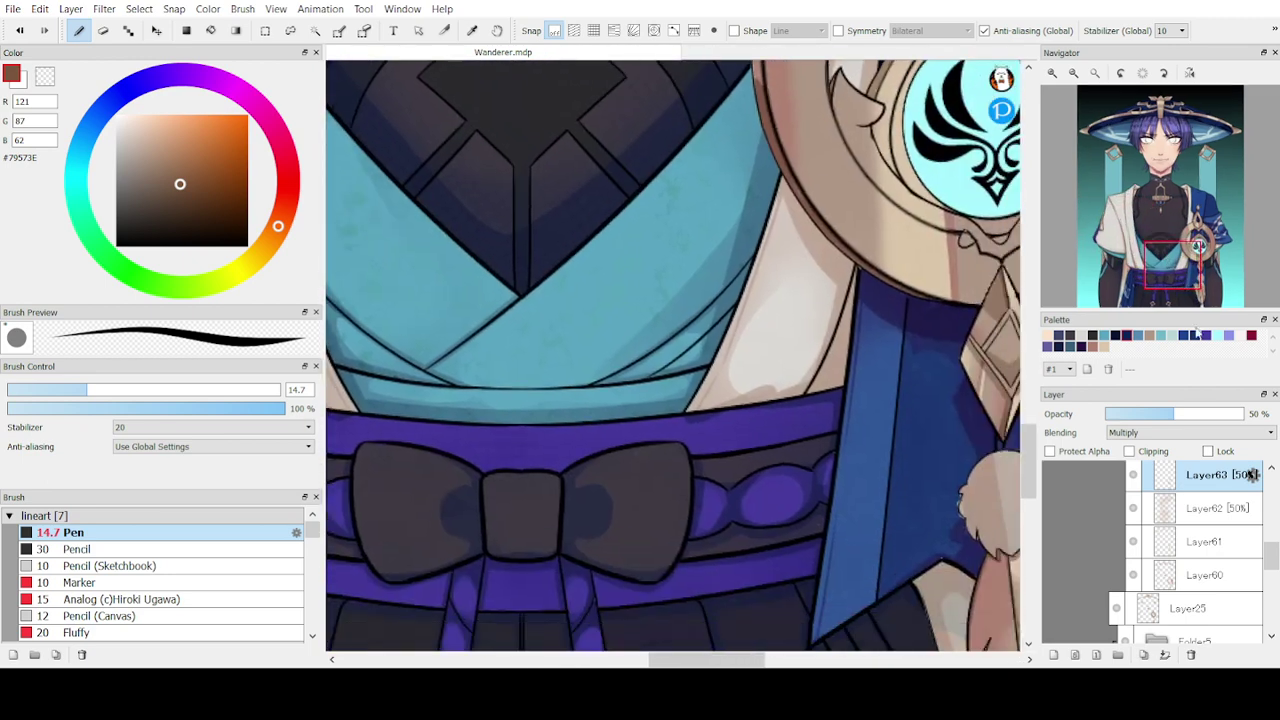
- Check Layer61 by toggling its visibility off and on, look at Layer62, and reselect Layer63
click(1136, 545)
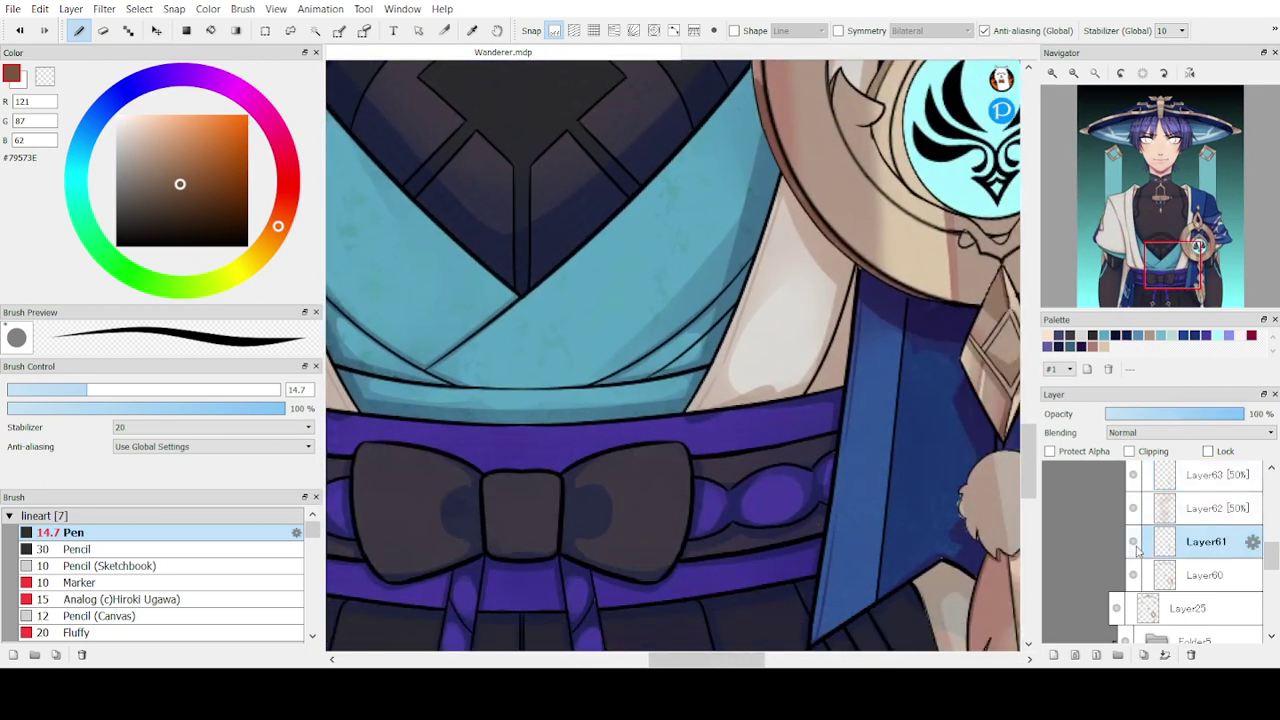
click(1133, 542)
click(1133, 542)
click(1185, 497)
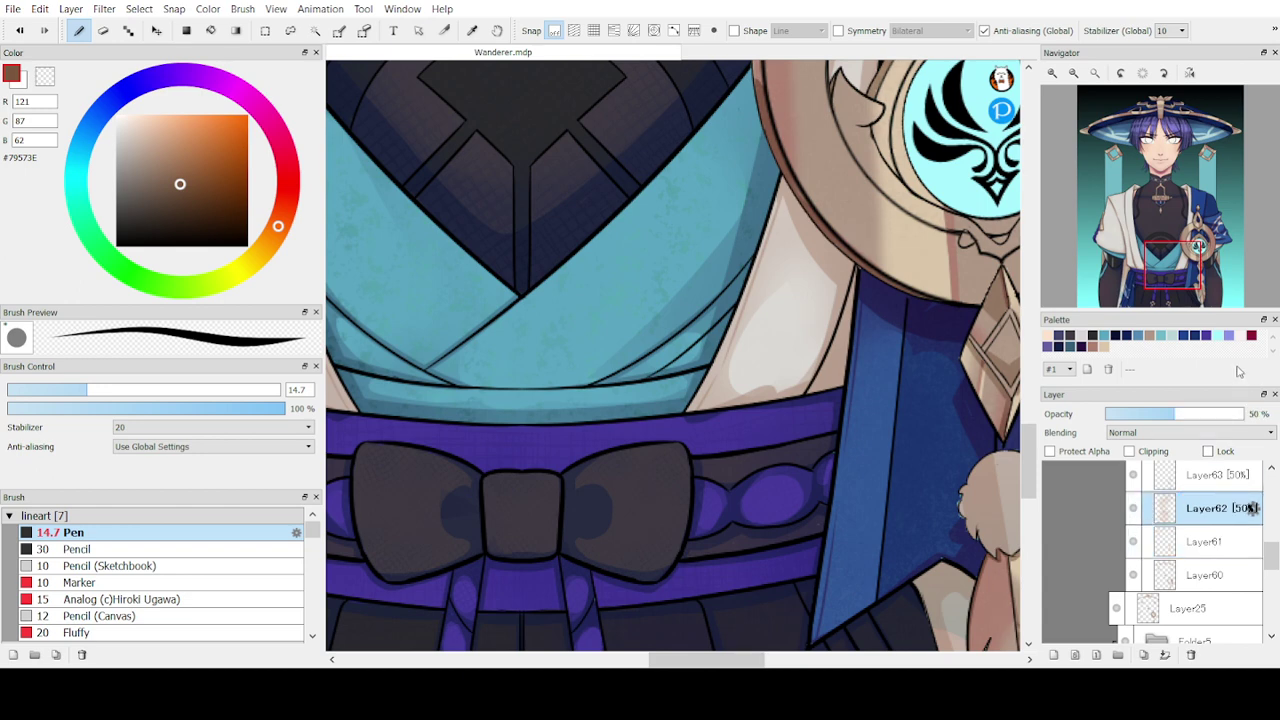
click(1230, 476)
scroll(1271, 547, up, 2)
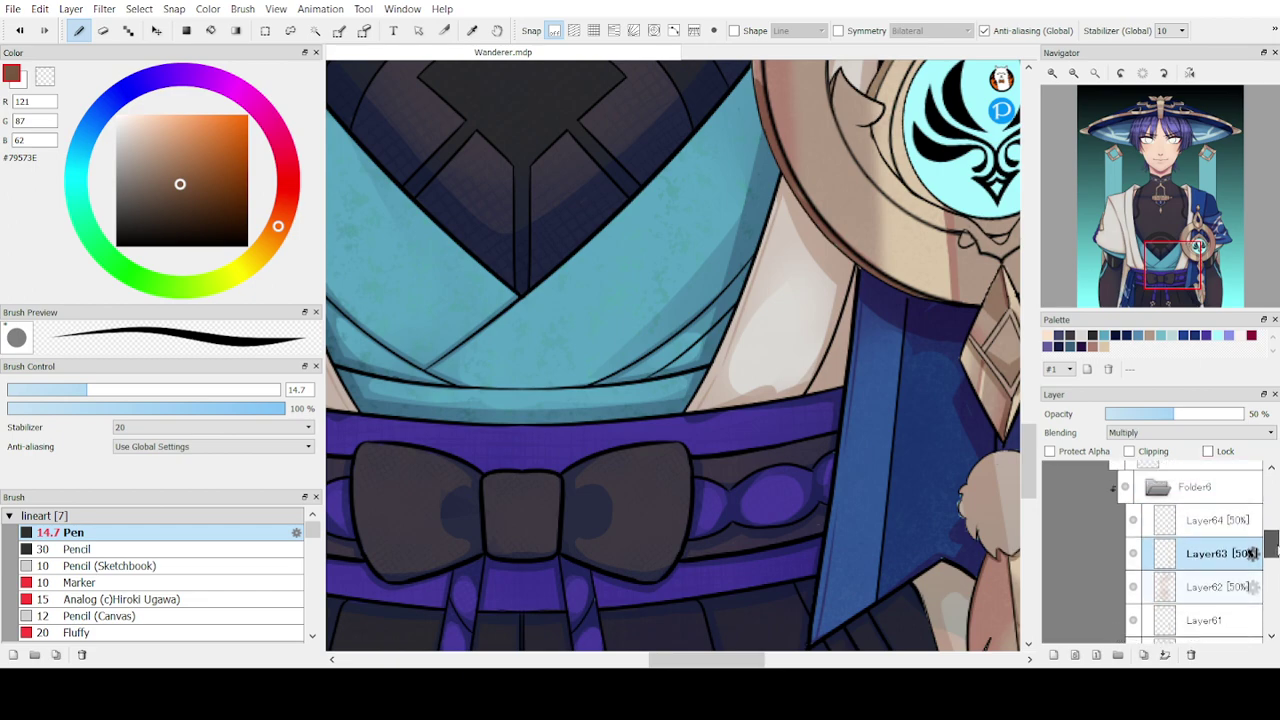
drag(1274, 548, 1274, 546)
drag(1176, 284, 1208, 256)
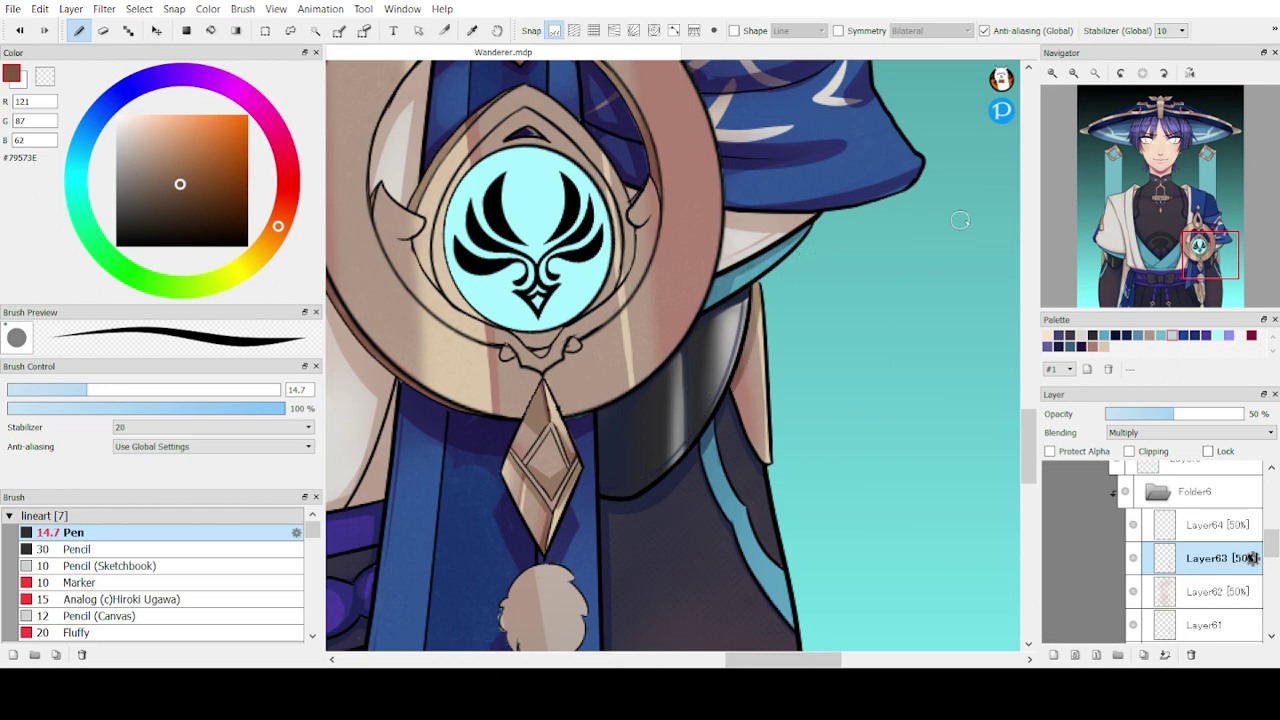
- Shade the inner edge of the narrow beige strip beside the black arm guard on the white-sleeve side, redoing the stroke for a cleaner shape
drag(1204, 252, 1104, 268)
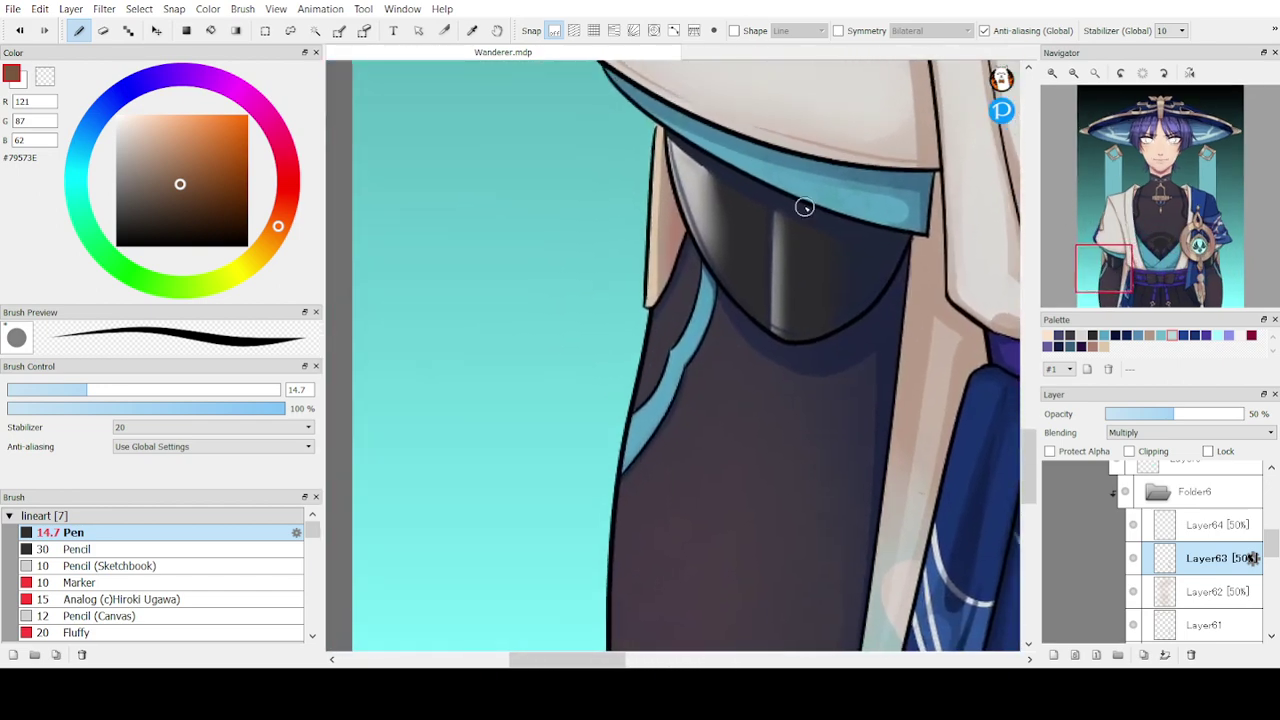
drag(667, 121, 719, 275)
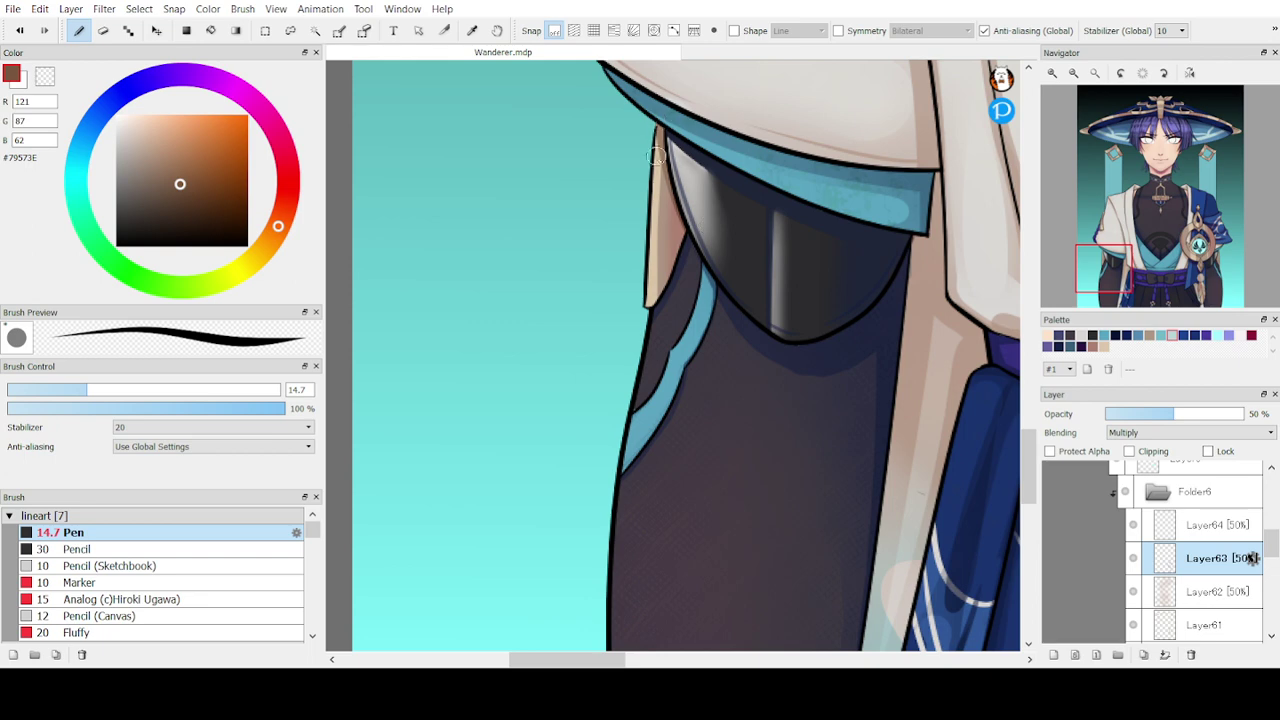
drag(655, 157, 700, 240)
key(ctrl+z)
drag(663, 129, 708, 255)
key(ctrl+z)
drag(665, 118, 705, 262)
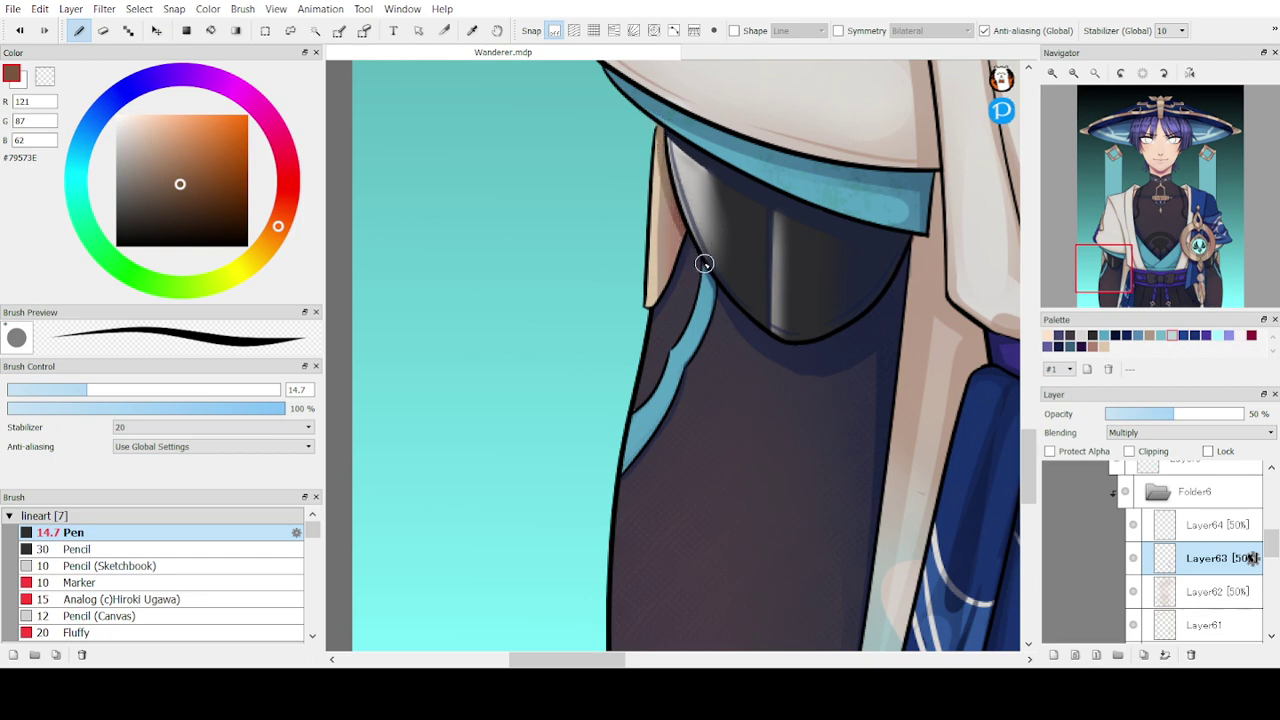
- Shade the gold diamond frame hanging from the hat brim on the viewer's right, undoing misplaced strokes and repainting from its top corner
drag(1106, 252, 1111, 146)
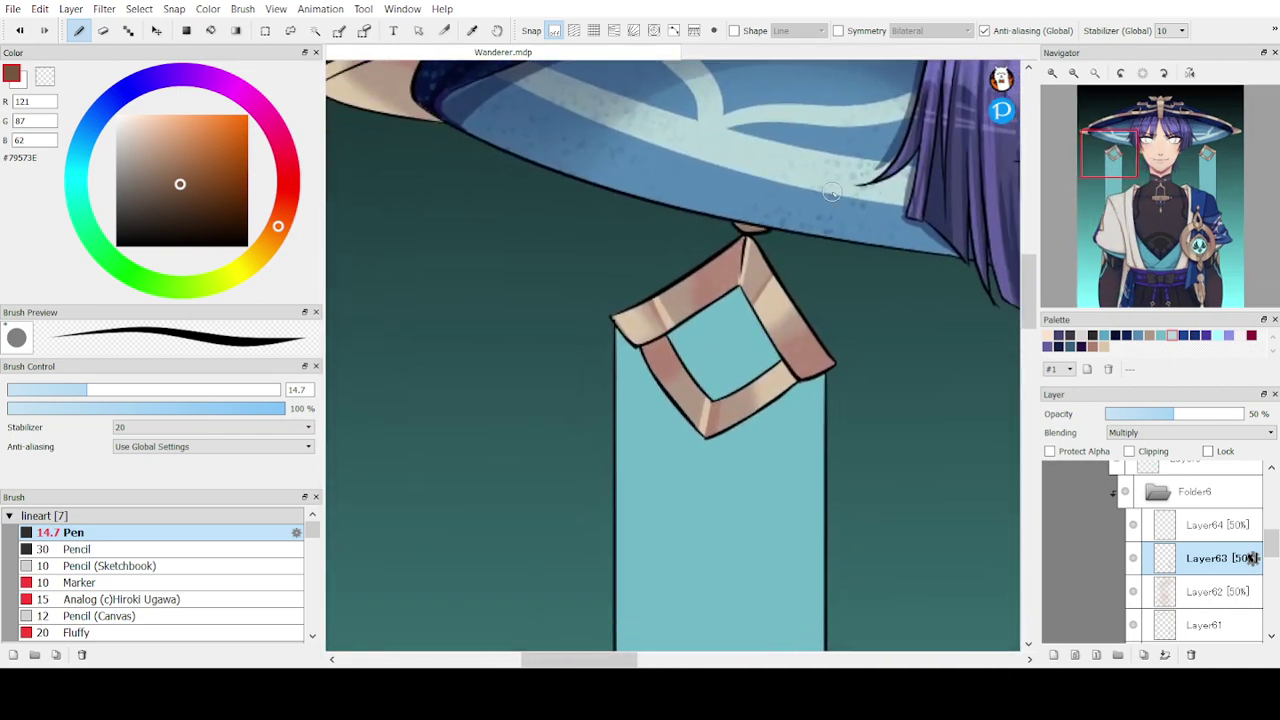
click(1145, 172)
drag(1145, 172, 1194, 166)
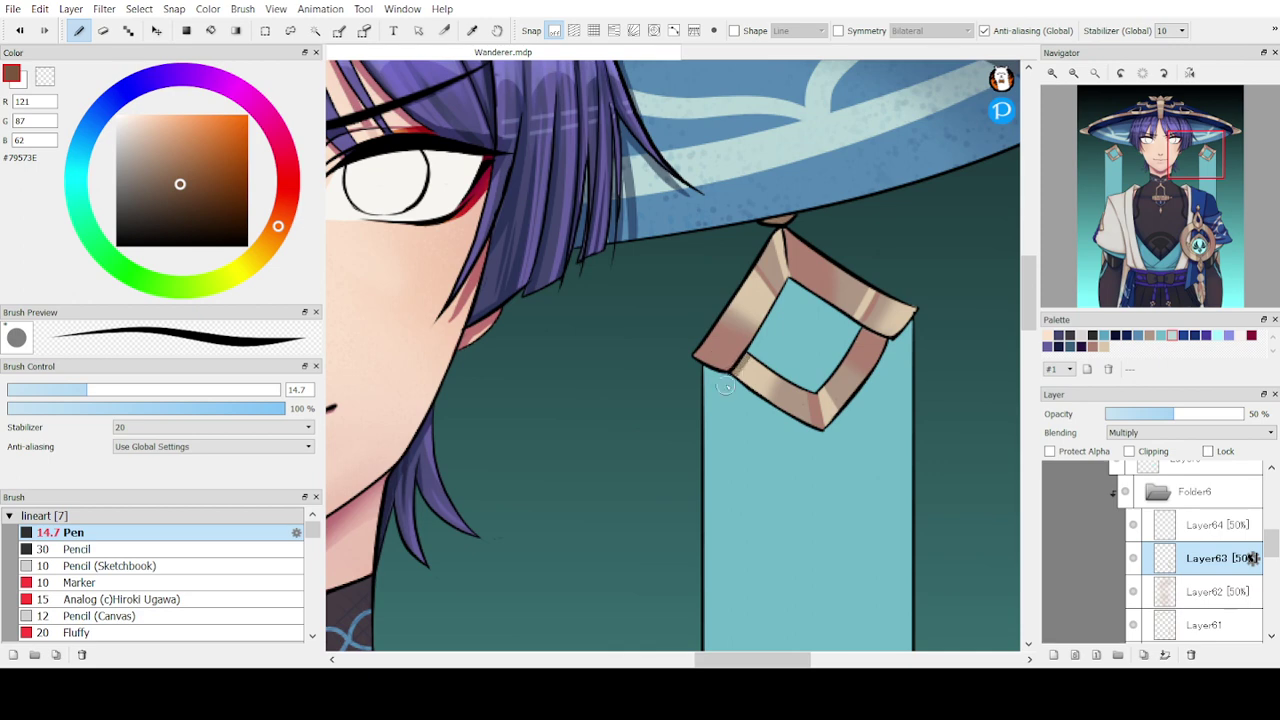
drag(855, 327, 896, 342)
key(ctrl+z)
key(ctrl+z)
key(ctrl+z)
drag(781, 229, 802, 287)
key(ctrl+z)
mouse_move(783, 232)
mouse_down()
mouse_move(794, 288)
mouse_move(752, 340)
mouse_move(785, 275)
mouse_move(752, 346)
mouse_up()
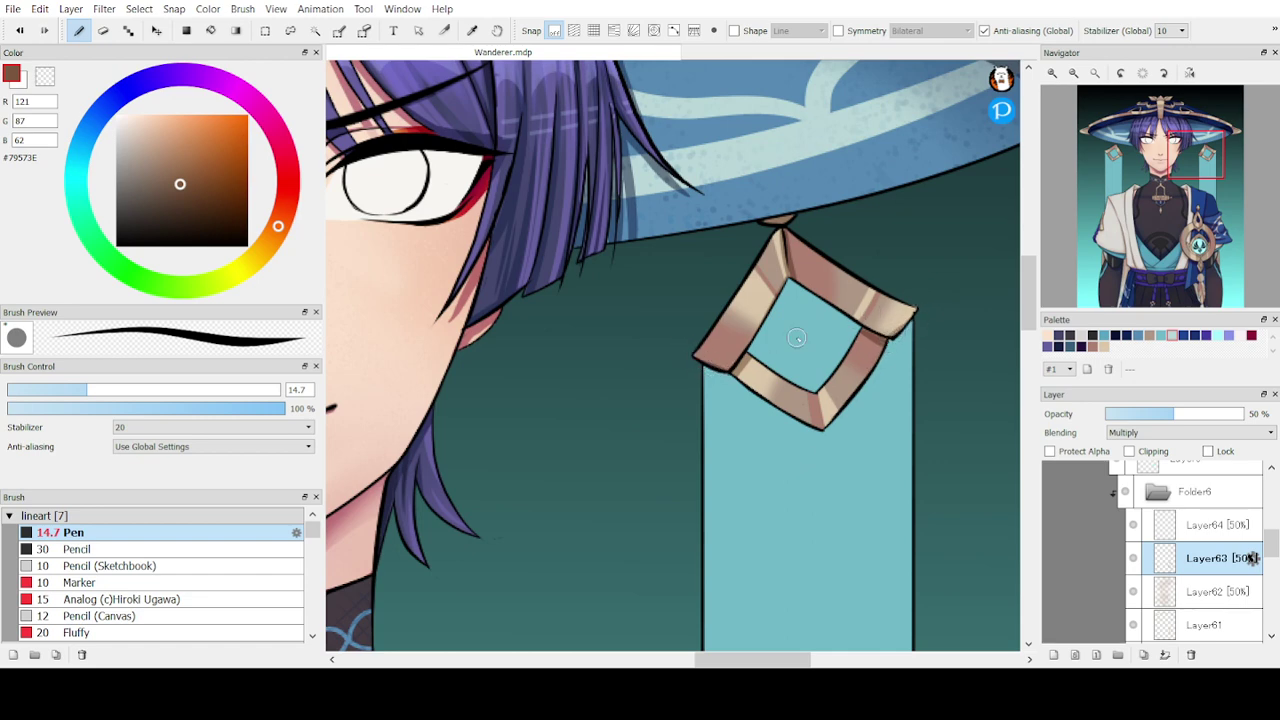
- Darken the bottom face of the gold clasp above the purple braid on the white sleeve and the joint between its two parts
mouse_move(1087, 237)
drag(1192, 207, 1104, 224)
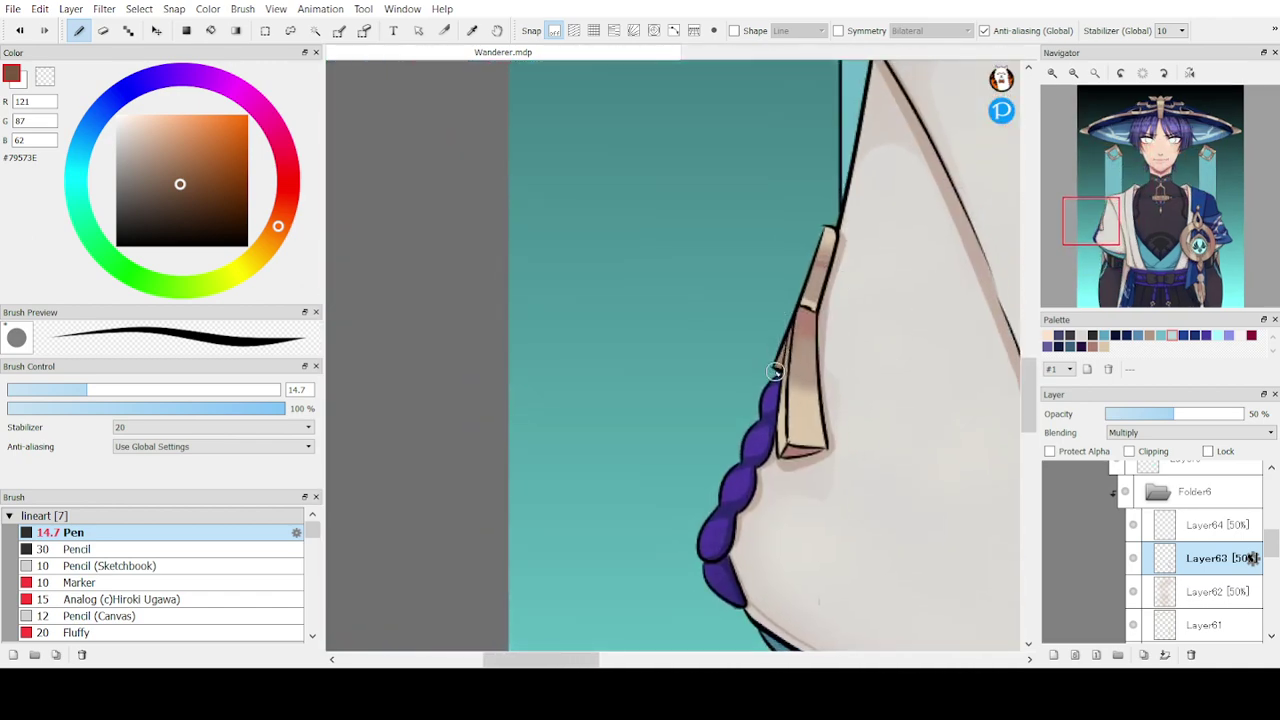
mouse_move(817, 452)
mouse_down()
mouse_move(774, 458)
mouse_move(828, 444)
mouse_up()
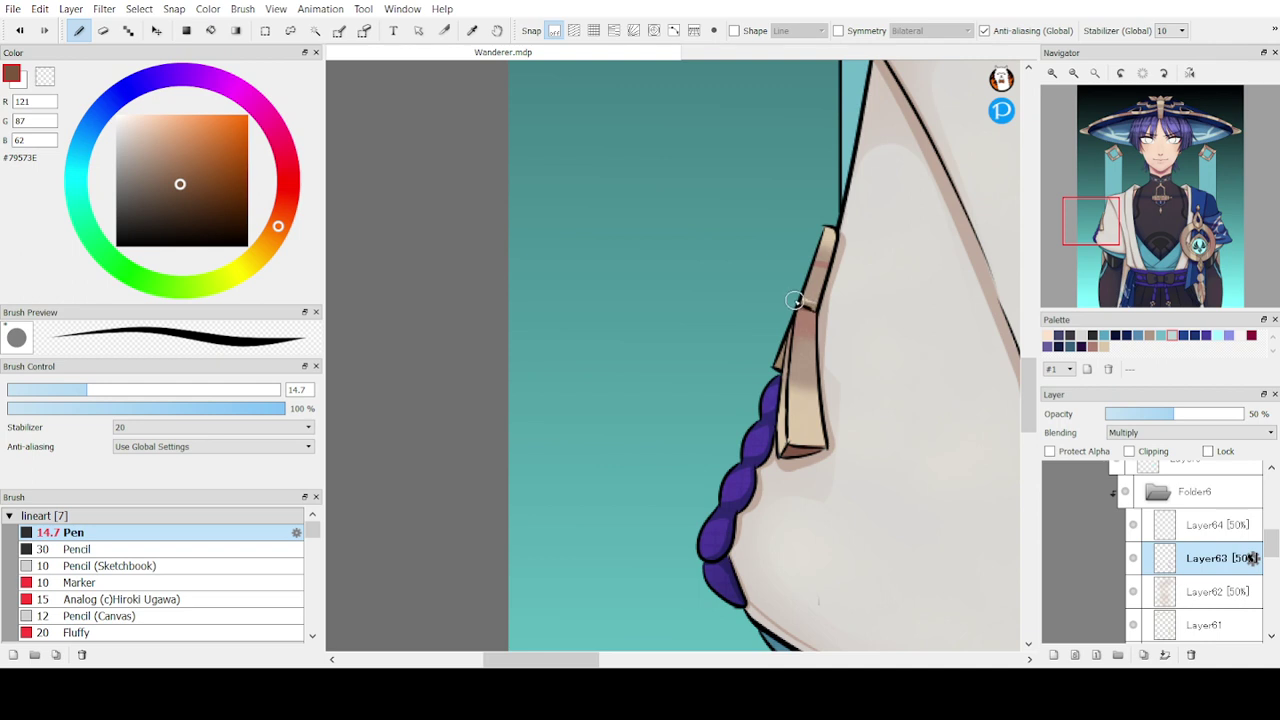
mouse_move(795, 304)
mouse_down()
mouse_move(824, 328)
mouse_move(833, 315)
mouse_up()
- Paint brown shadows on the gold chest brooch and the small collar diamonds, undoing a stray stroke on the brooch's central groove
drag(1190, 246, 1150, 220)
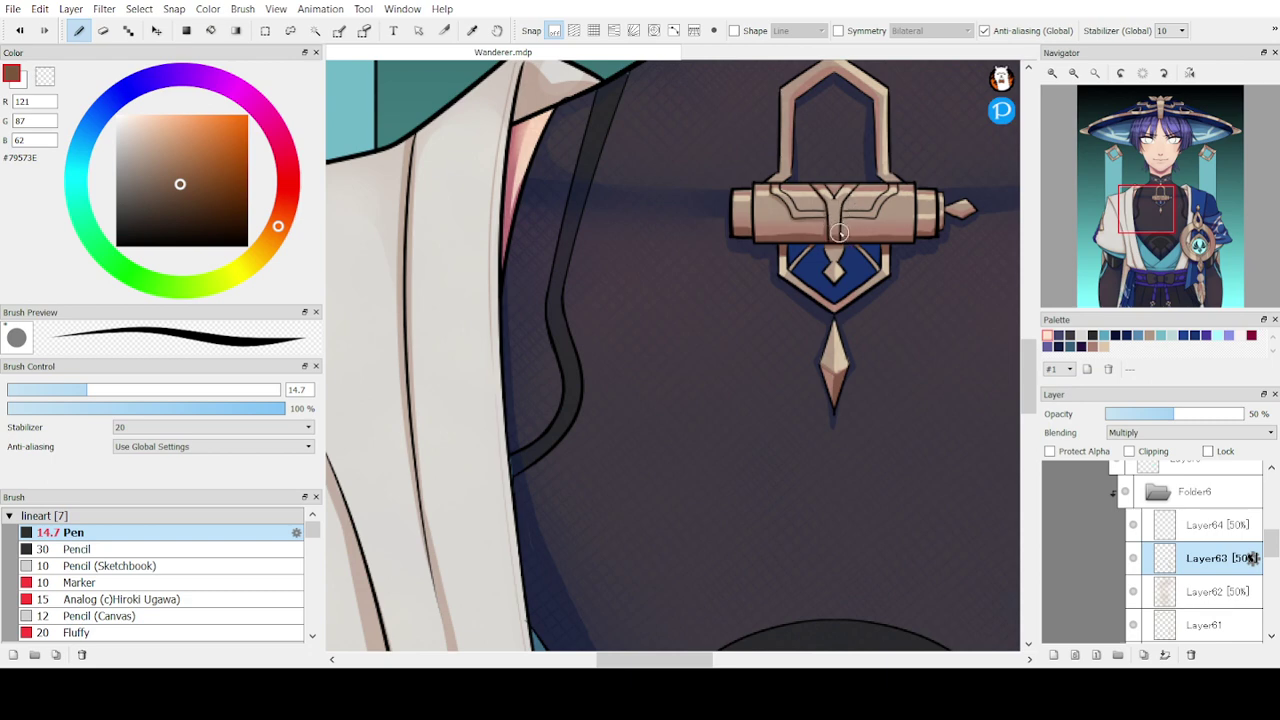
drag(839, 232, 841, 207)
drag(843, 203, 842, 238)
key(ctrl+z)
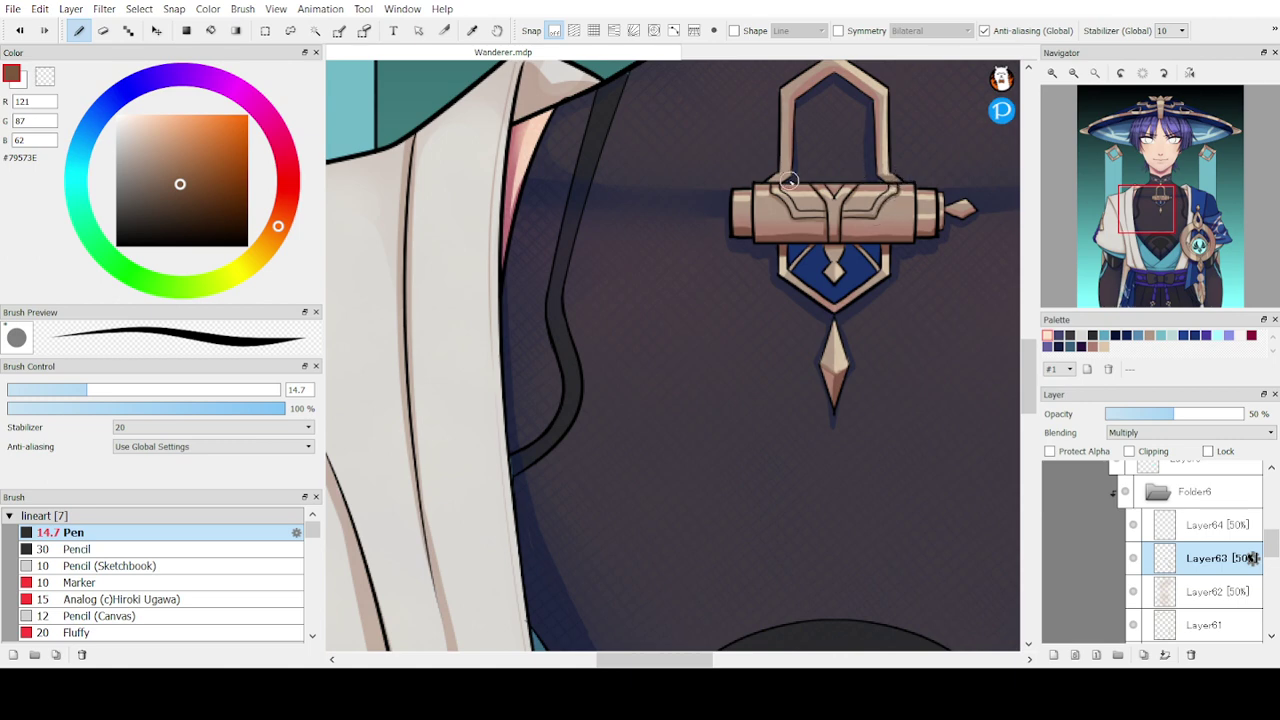
click(1147, 208)
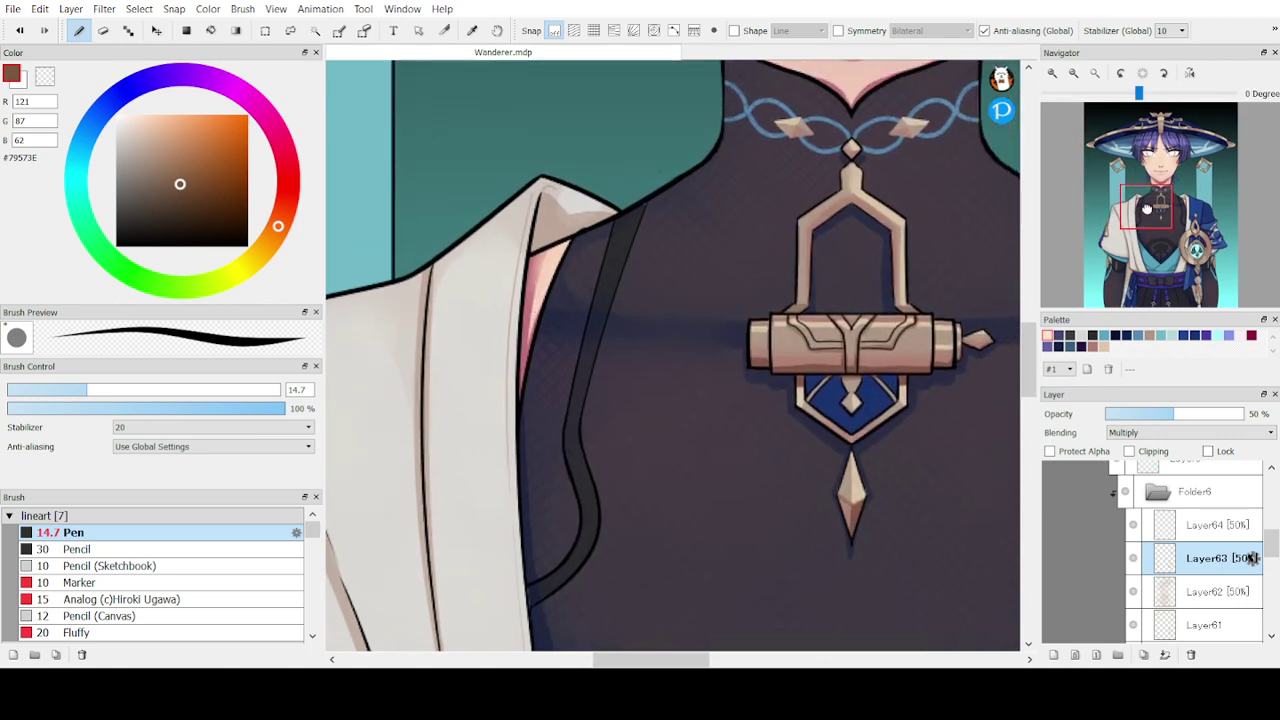
drag(1147, 209, 1154, 203)
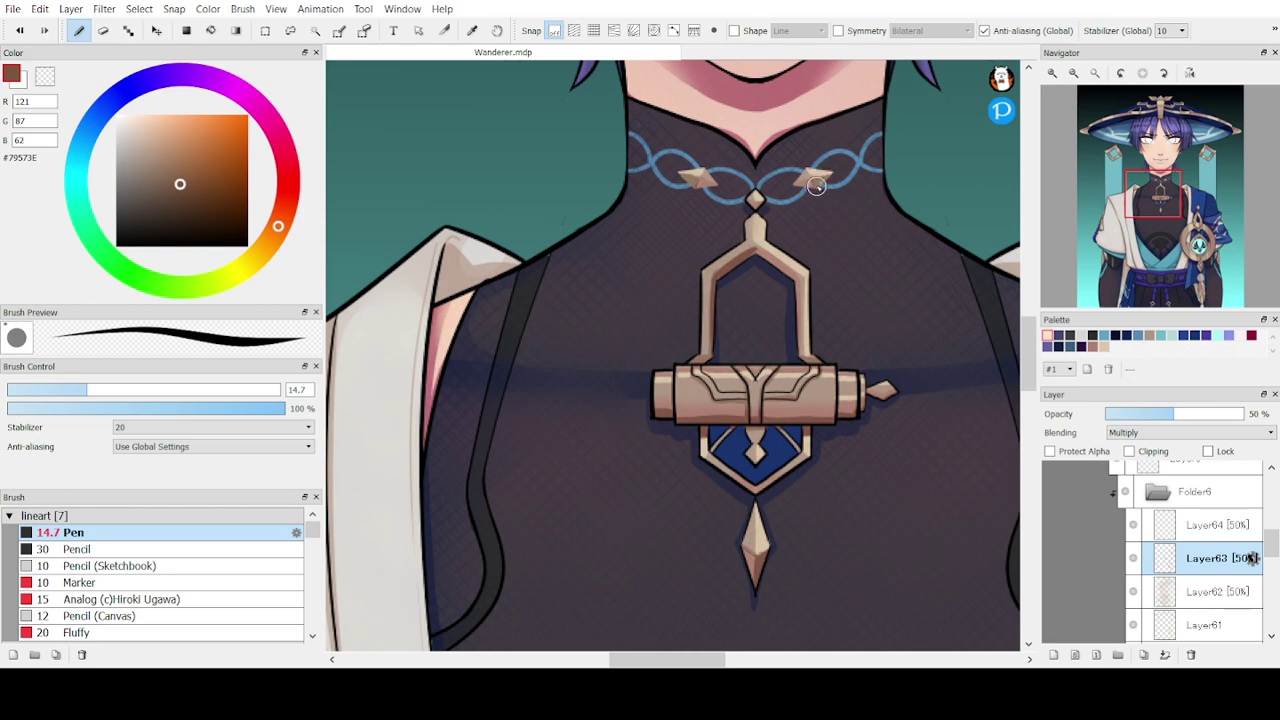
mouse_move(1050, 125)
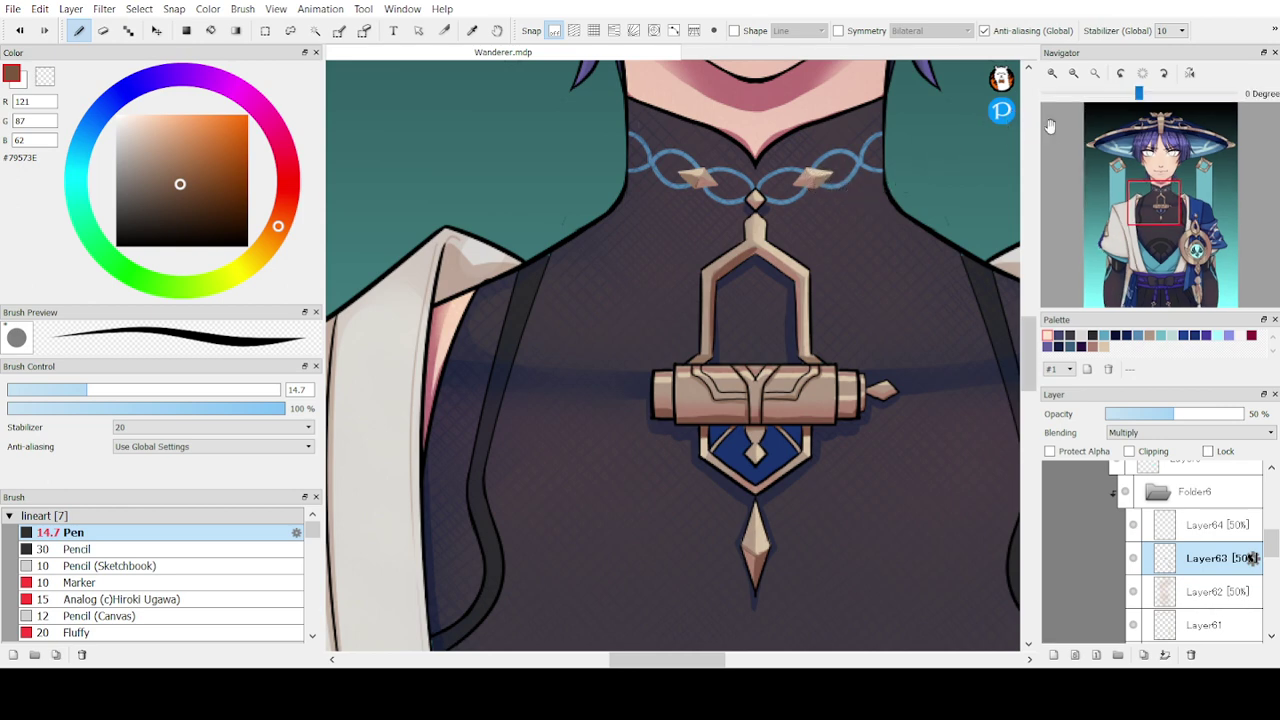
- Shade the other hanging diamond frame at its right corner and along its lower left side, redoing the lower left stroke
drag(1160, 205, 1105, 190)
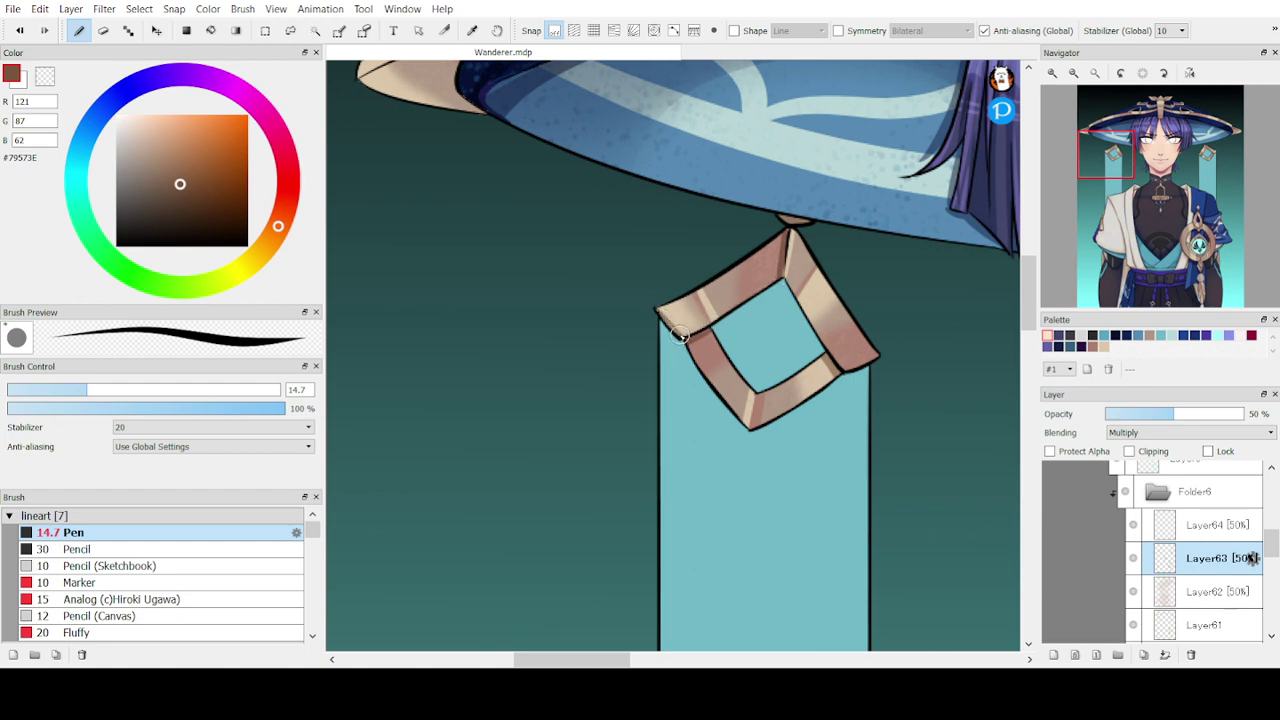
drag(874, 356, 846, 370)
drag(681, 340, 749, 420)
key(ctrl+z)
drag(686, 346, 752, 418)
- Cover the lower half of the hat brim's left gold tip in brown shadow, undoing the first attempt
drag(1110, 158, 1165, 201)
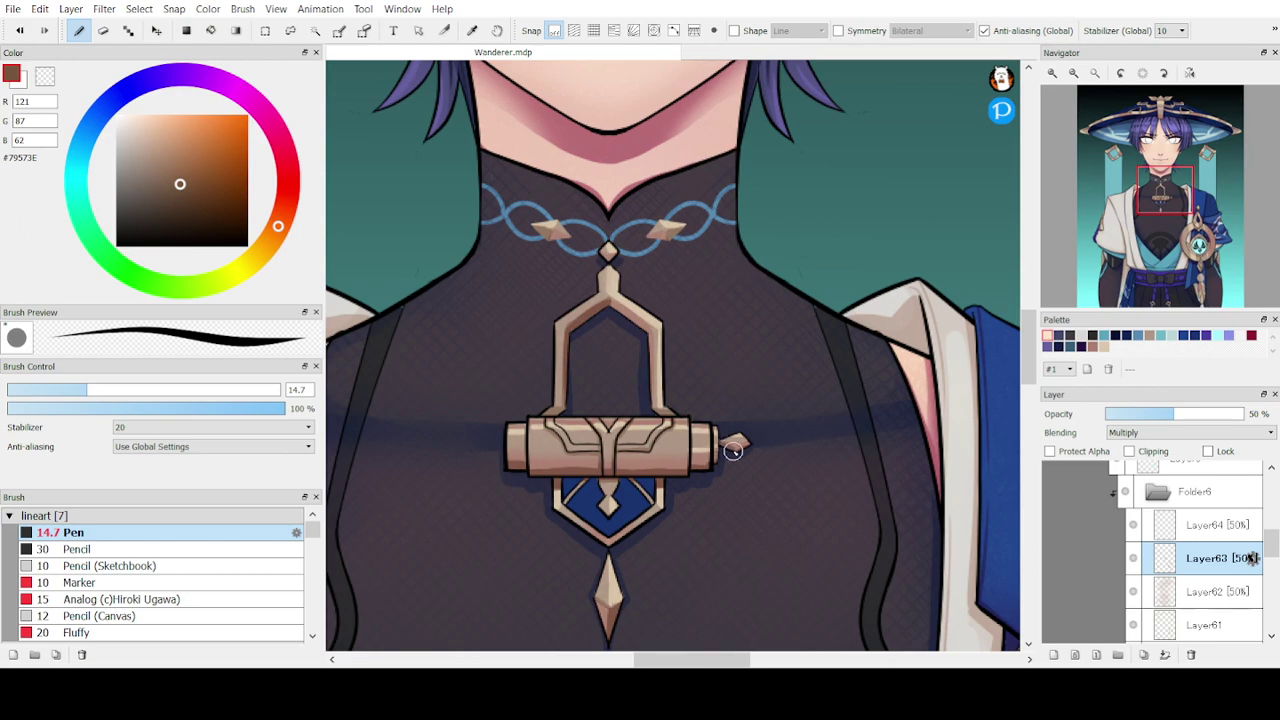
mouse_move(1096, 256)
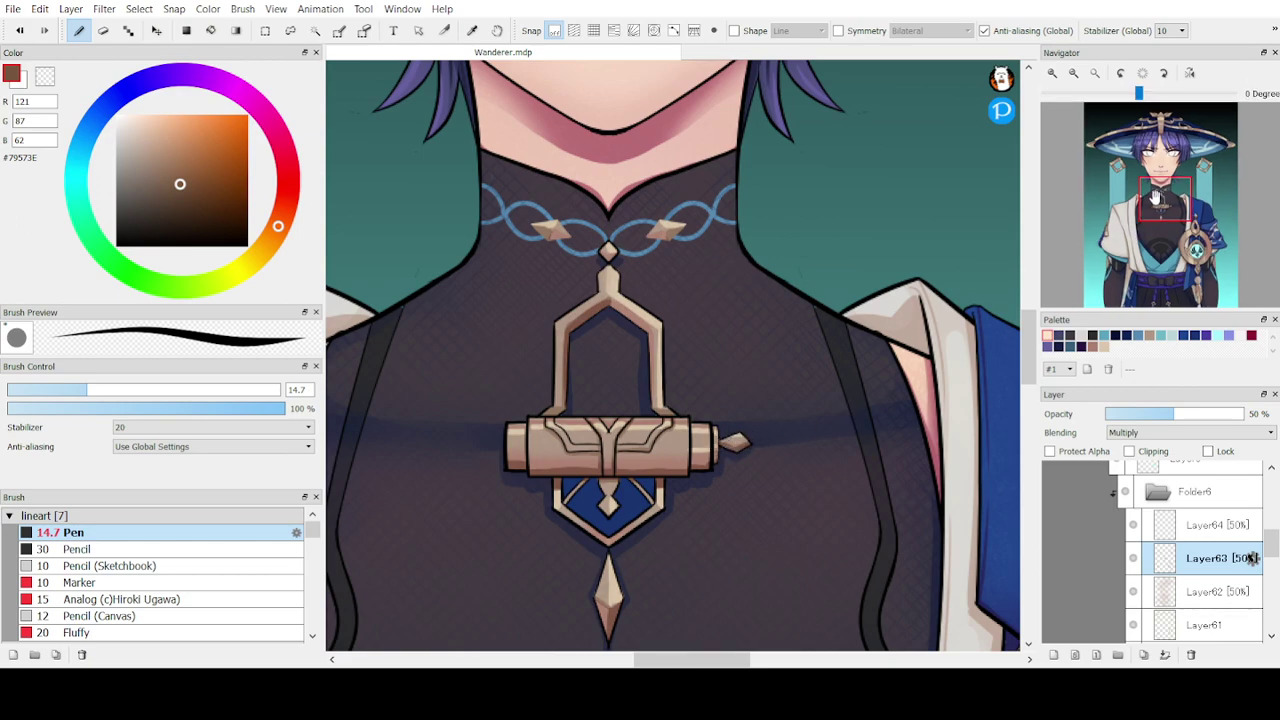
drag(1155, 197, 1183, 163)
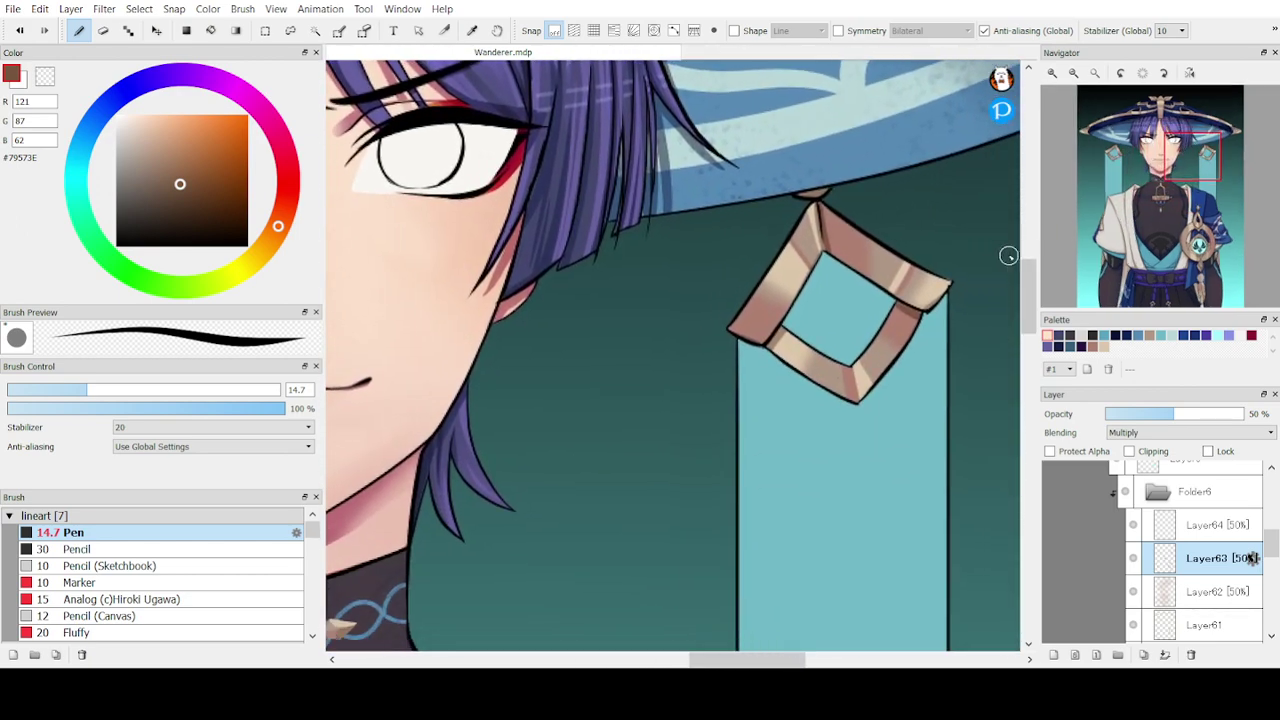
drag(1054, 262, 1087, 149)
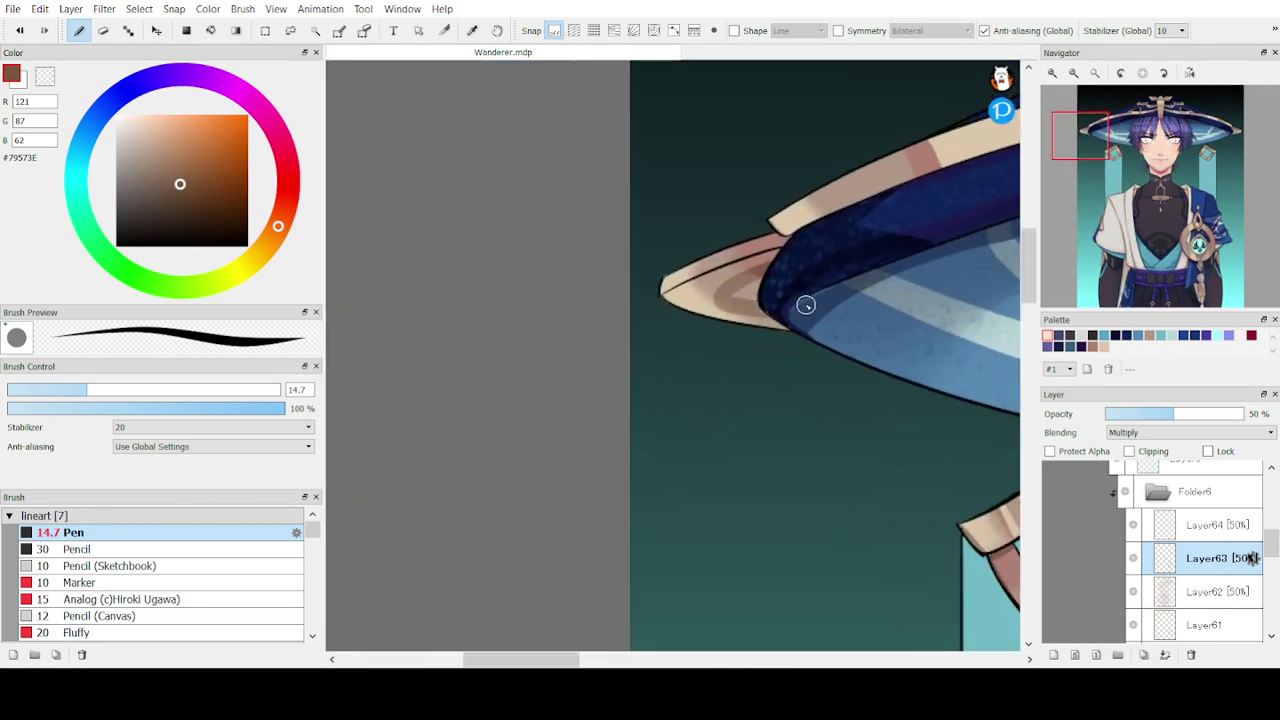
key(ctrl+z)
mouse_move(707, 289)
mouse_down()
mouse_move(791, 321)
mouse_move(670, 298)
mouse_move(791, 254)
mouse_move(688, 308)
mouse_move(775, 286)
mouse_move(719, 302)
mouse_move(759, 262)
mouse_move(671, 305)
mouse_up()
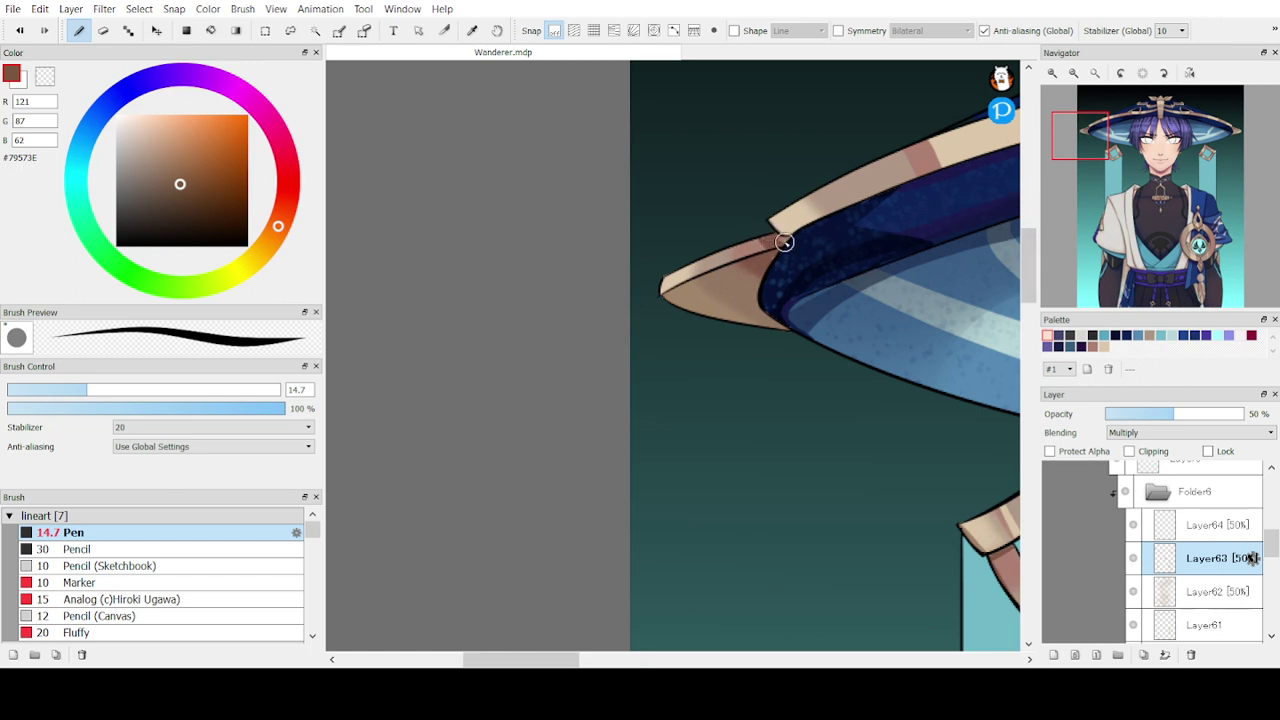
- Paint a brown shadow on the hat's left gold band where it tucks under the overlapping front band
mouse_move(1104, 195)
drag(1115, 165, 1156, 145)
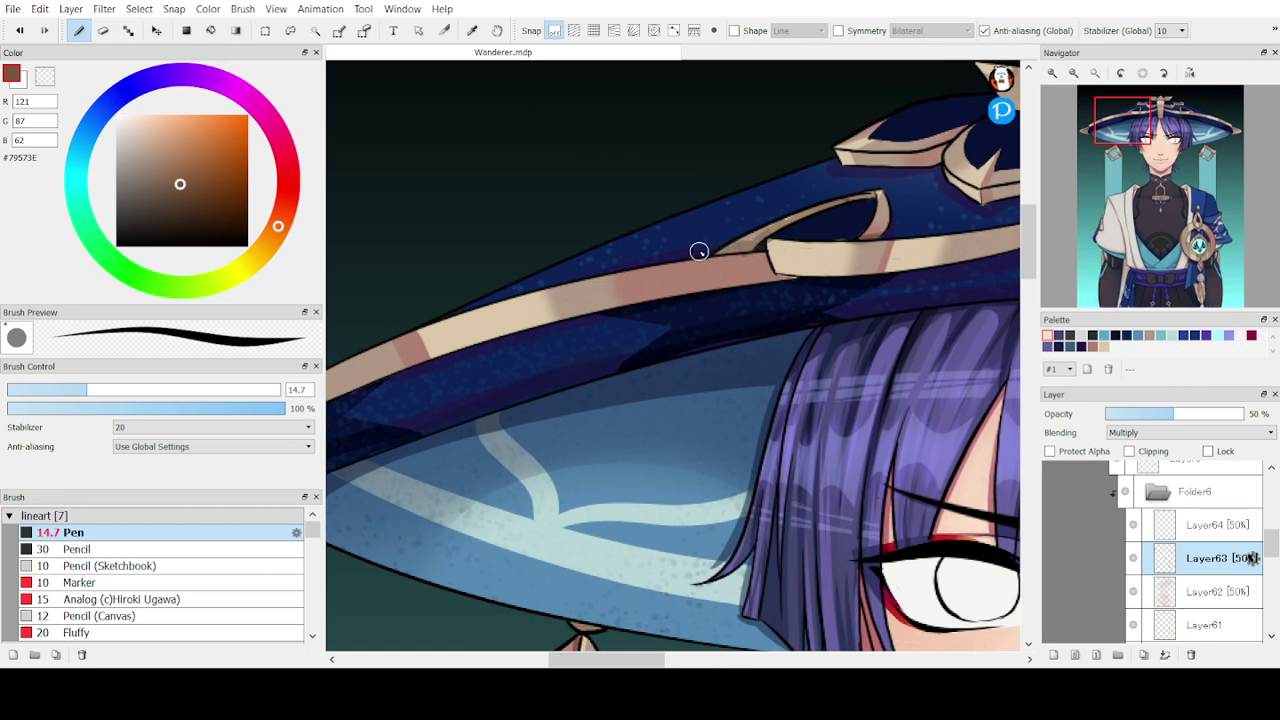
mouse_move(694, 246)
mouse_down()
mouse_move(706, 301)
mouse_move(704, 287)
mouse_move(725, 307)
mouse_move(759, 279)
mouse_move(753, 256)
mouse_move(782, 283)
mouse_move(839, 269)
mouse_up()
- Shade the hat band beside the central gold plate, the plate's bottom end, and the lower edges of the left petal-shaped trims
mouse_move(1177, 147)
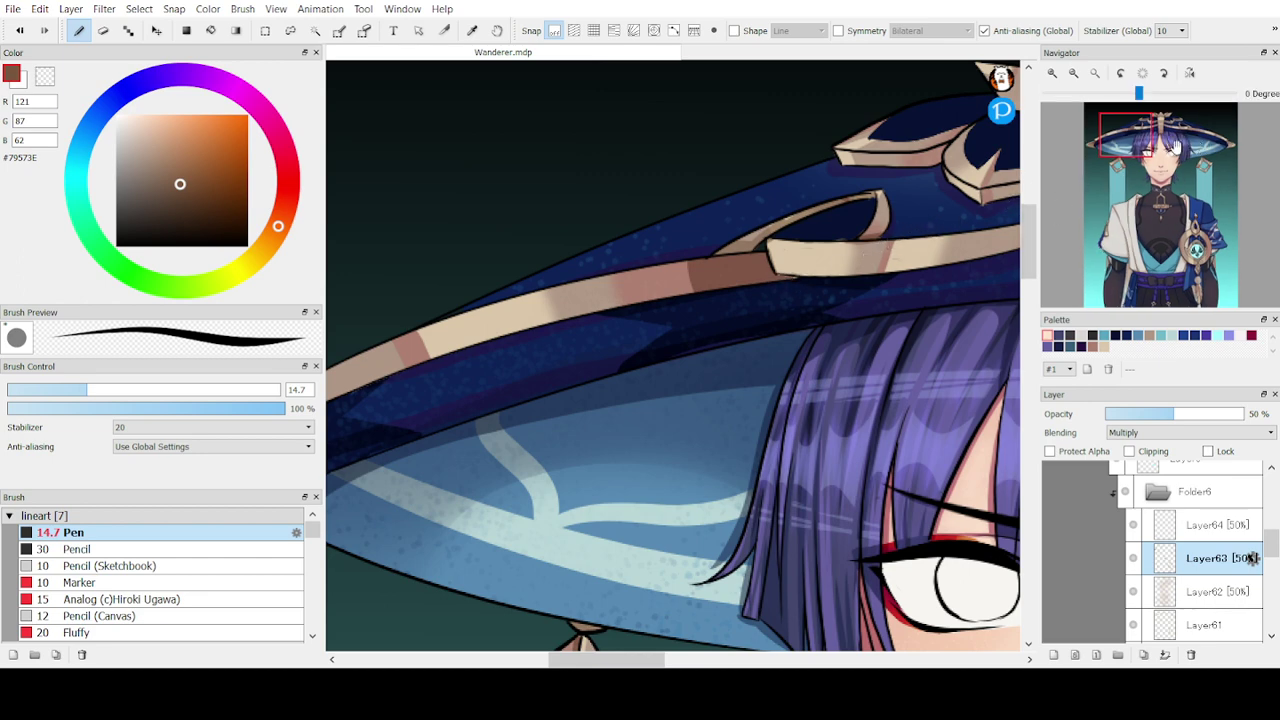
drag(1129, 142, 1131, 153)
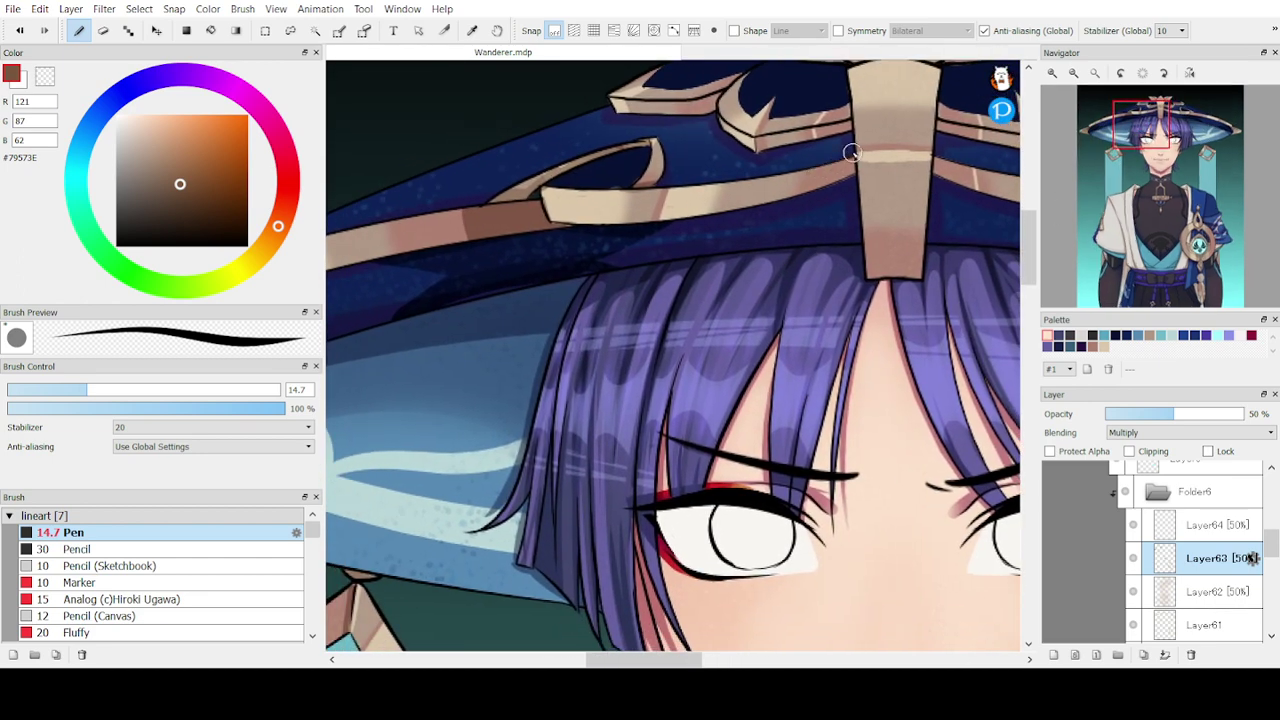
mouse_move(851, 152)
mouse_down()
mouse_move(826, 163)
mouse_move(845, 186)
mouse_up()
mouse_move(941, 257)
mouse_down()
mouse_move(852, 270)
mouse_move(942, 284)
mouse_move(847, 273)
mouse_move(939, 266)
mouse_move(831, 266)
mouse_up()
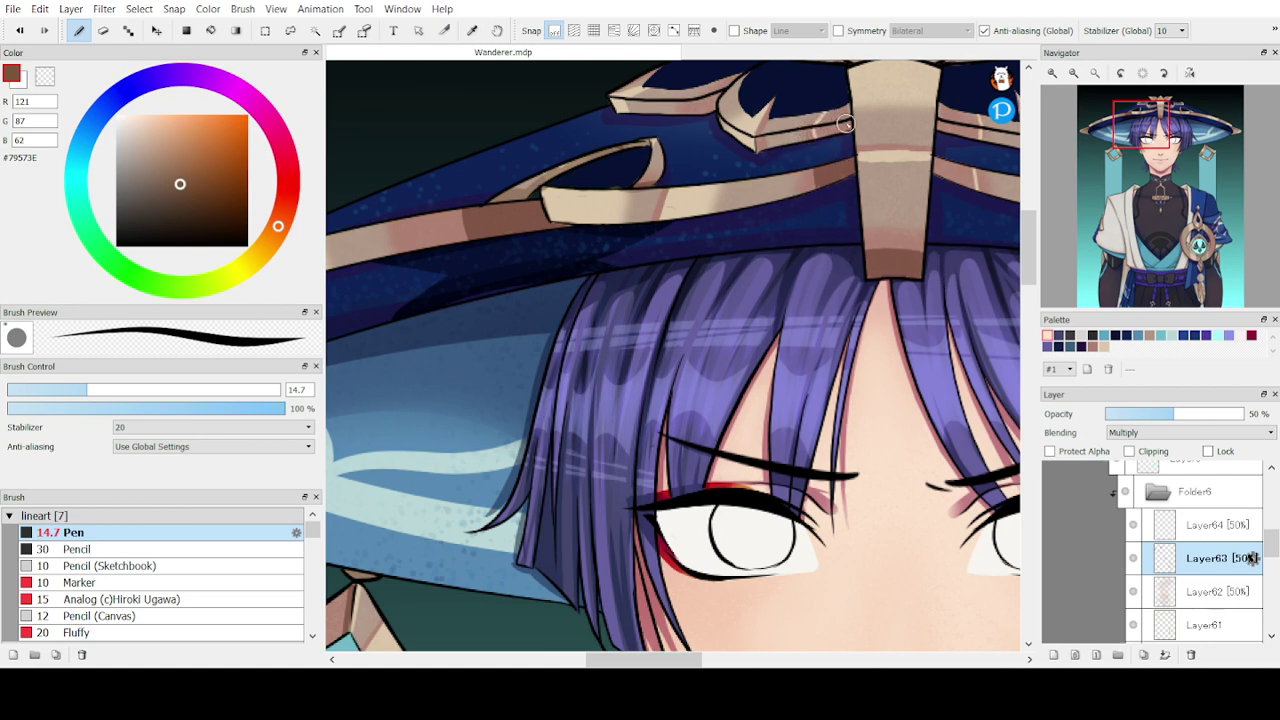
mouse_move(845, 124)
mouse_down()
mouse_move(764, 148)
mouse_move(773, 140)
mouse_move(675, 117)
mouse_move(717, 95)
mouse_move(701, 108)
mouse_move(667, 103)
mouse_move(722, 90)
mouse_move(610, 108)
mouse_up()
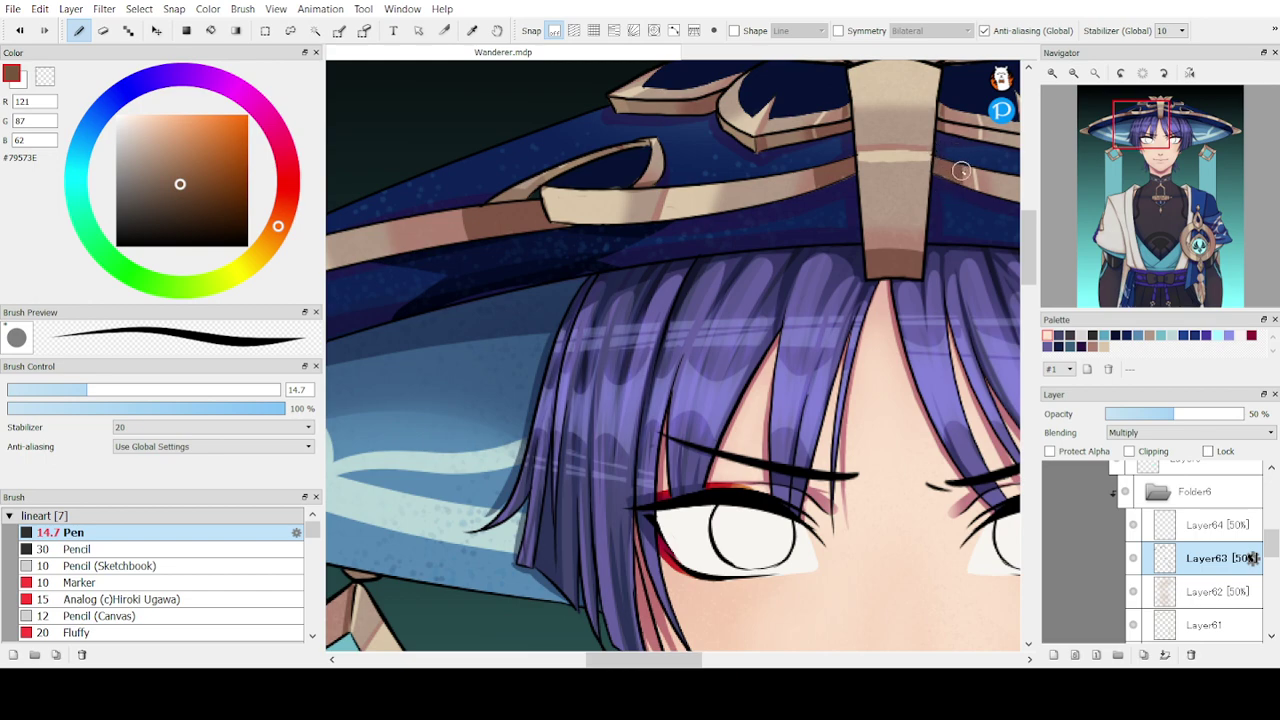
- Paint a brown shadow on the hat's right gold band where it emerges from under the overlapping front band
drag(1137, 140, 1181, 130)
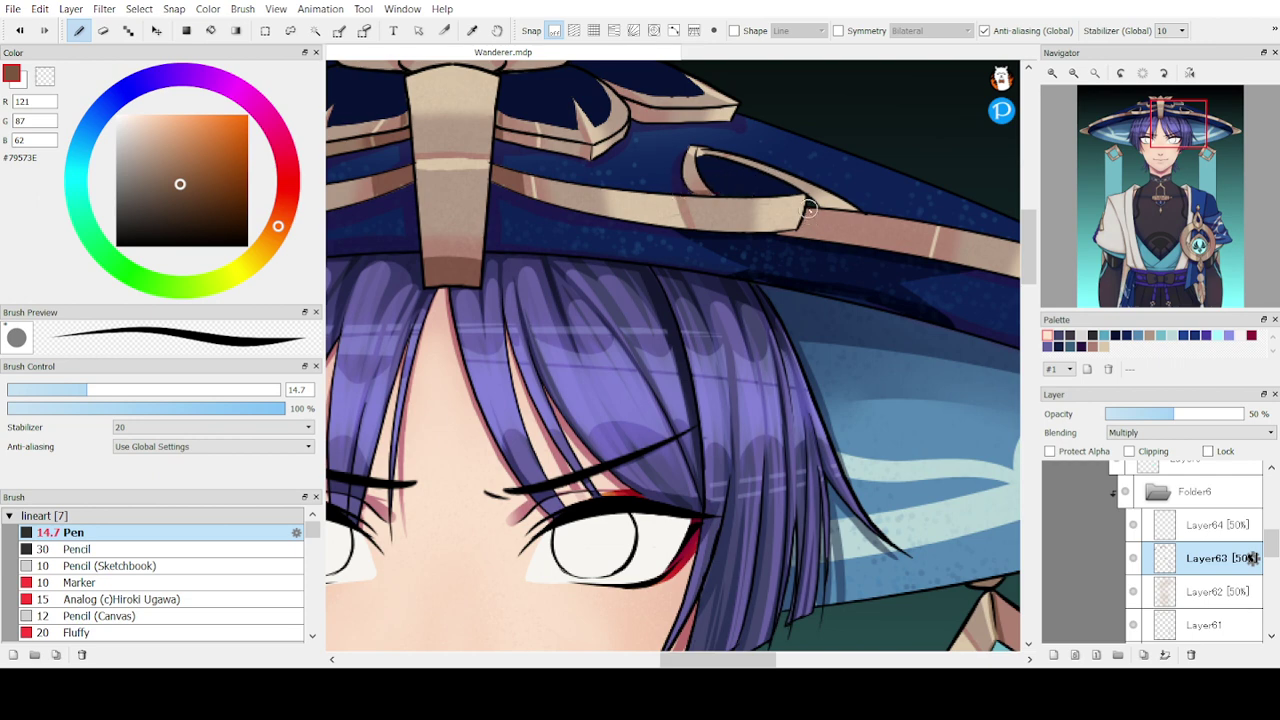
drag(808, 208, 796, 232)
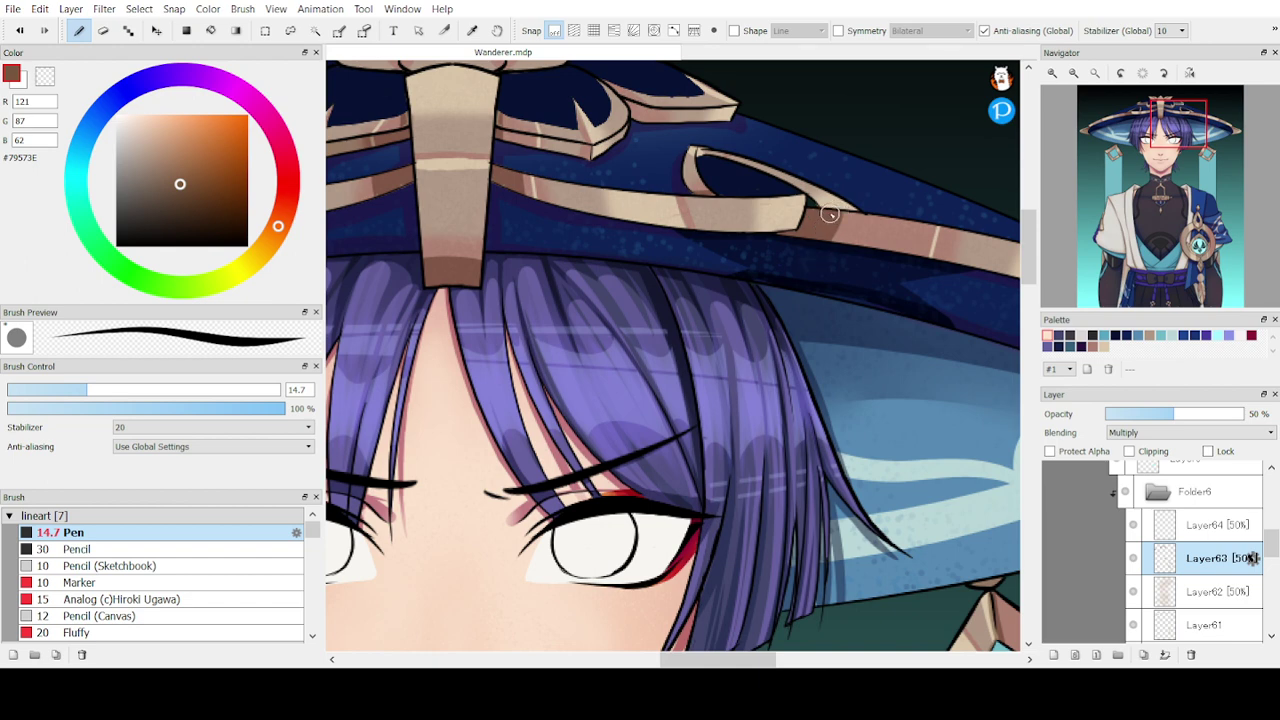
drag(857, 212, 827, 250)
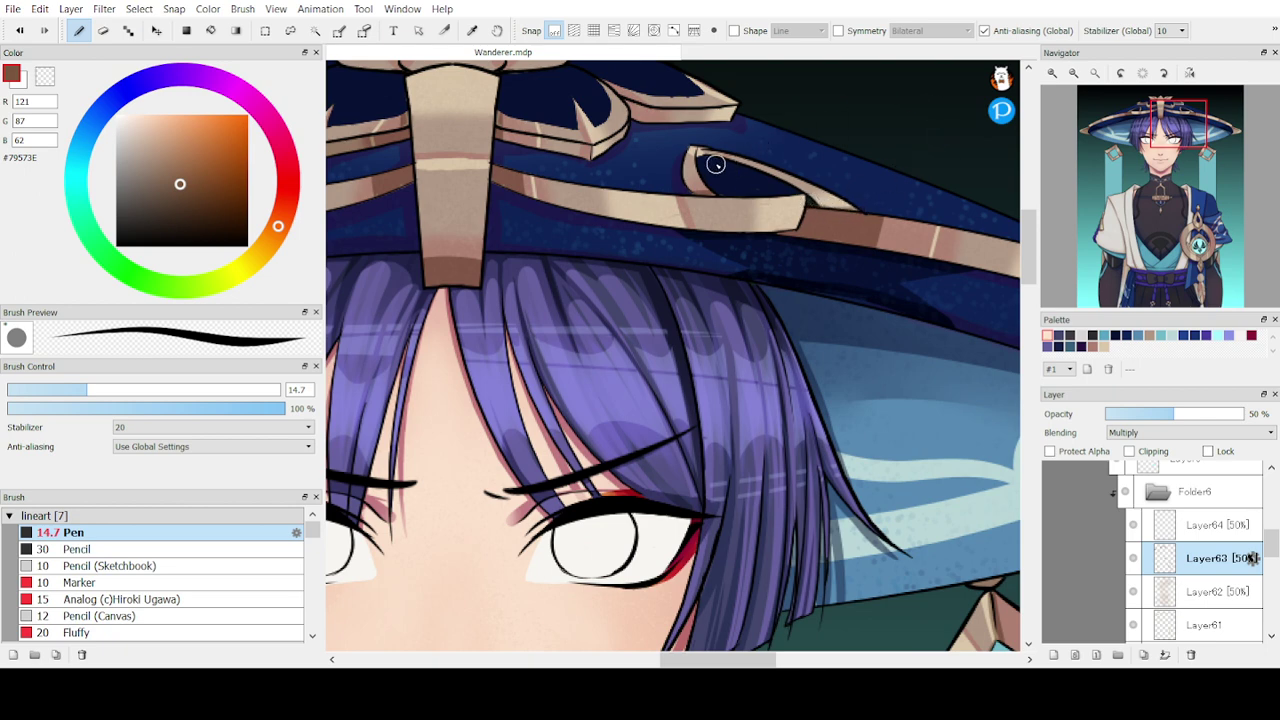
- Paint brown shadows on the curled loop of the hat's right gold trim and on the brim's right gold tip
drag(700, 154, 826, 207)
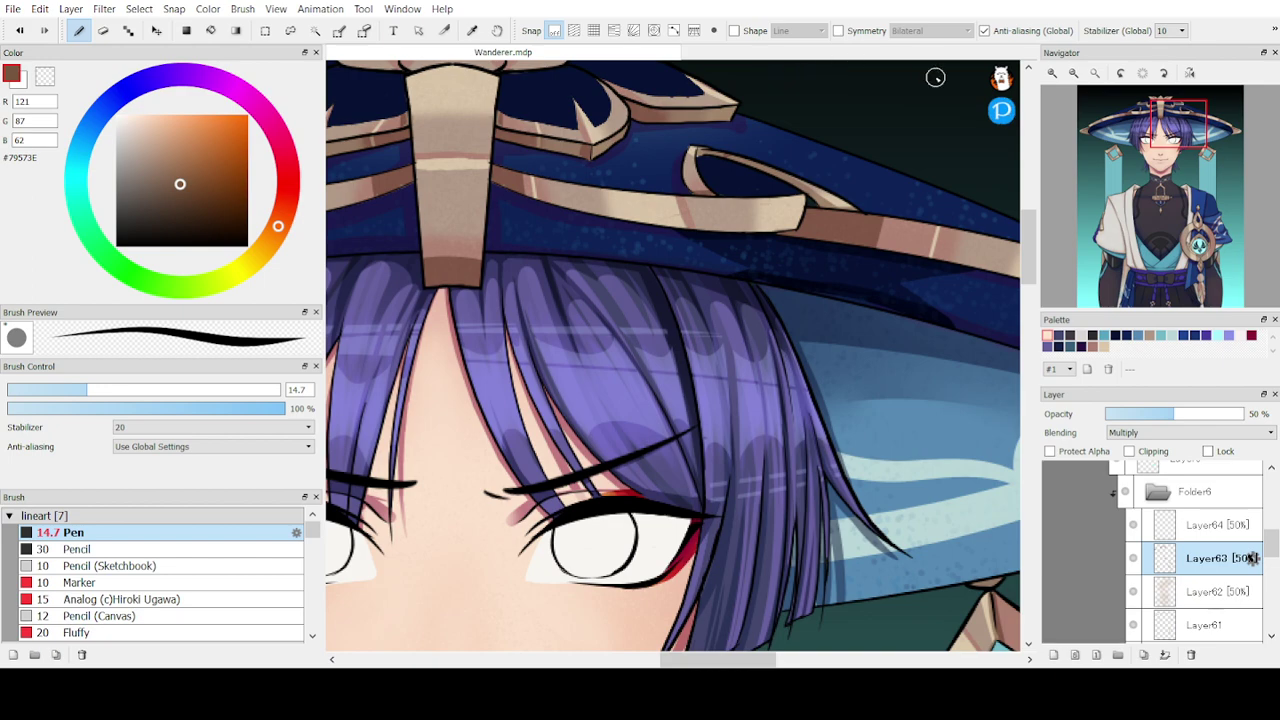
mouse_move(1132, 205)
drag(1148, 151, 1211, 147)
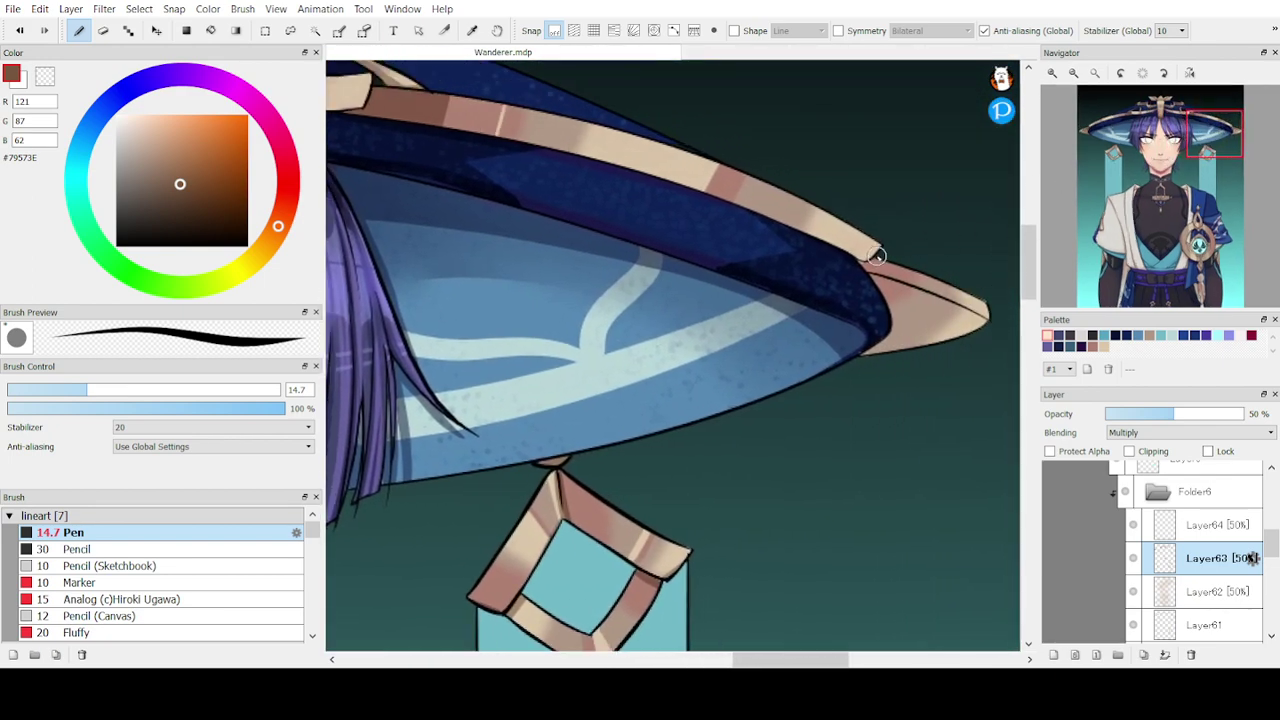
mouse_move(876, 256)
mouse_down()
mouse_move(859, 288)
mouse_move(876, 282)
mouse_move(978, 321)
mouse_move(912, 346)
mouse_move(986, 325)
mouse_move(861, 357)
mouse_up()
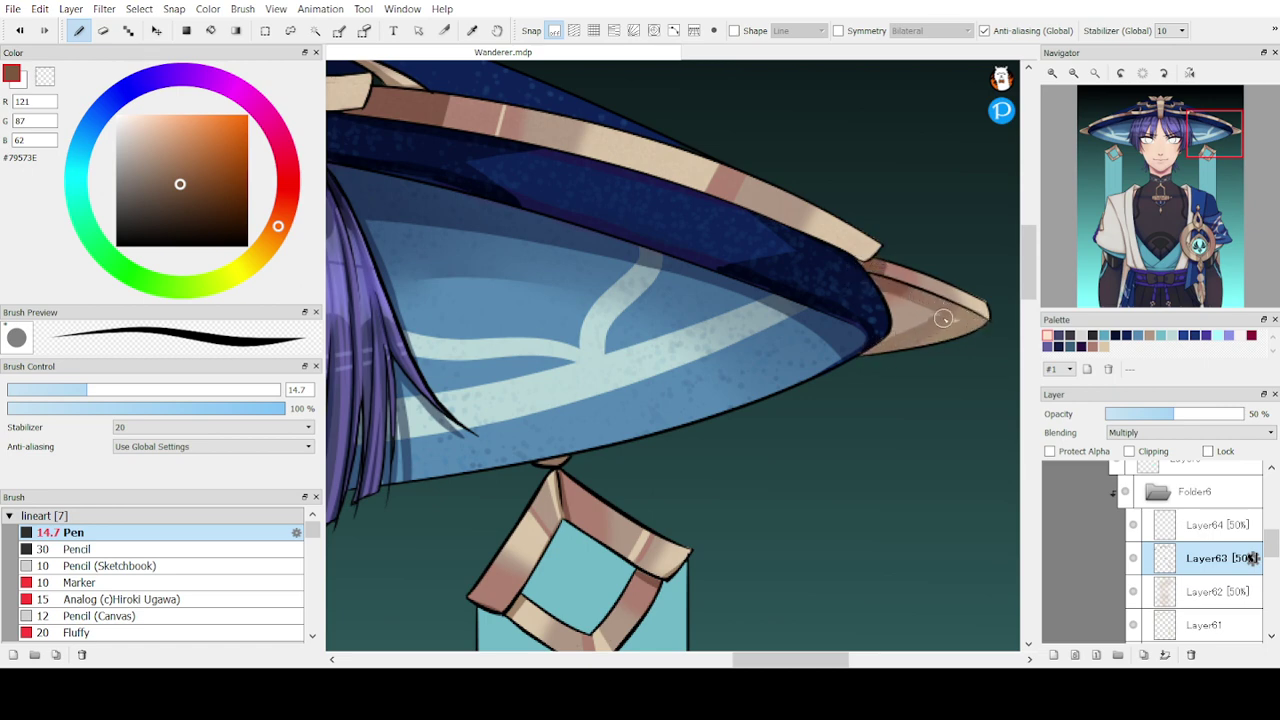
mouse_move(943, 318)
mouse_down()
mouse_move(861, 295)
mouse_move(910, 301)
mouse_move(870, 286)
mouse_move(915, 316)
mouse_move(864, 343)
mouse_up()
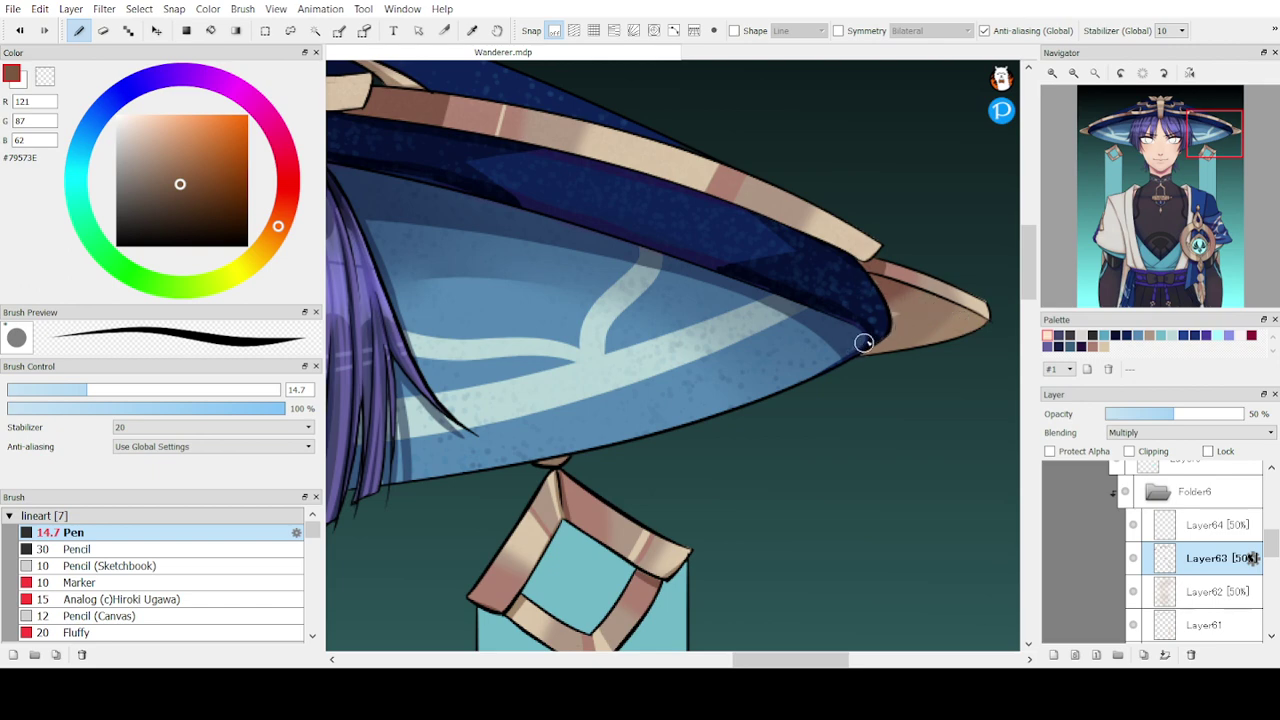
- Undo the last stroke and shade the facets of the central gold crest on top of the hat
drag(1214, 145, 1155, 108)
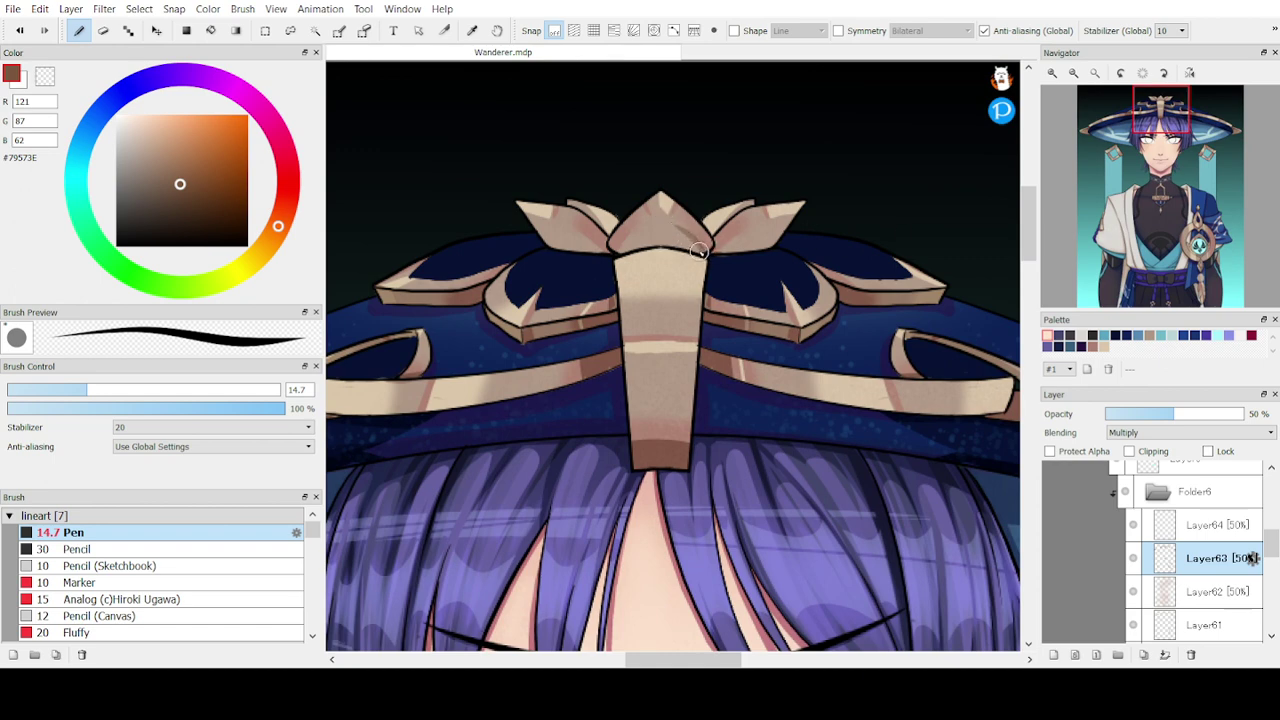
key(ctrl+z)
mouse_move(656, 208)
mouse_down()
mouse_move(621, 249)
mouse_move(688, 243)
mouse_up()
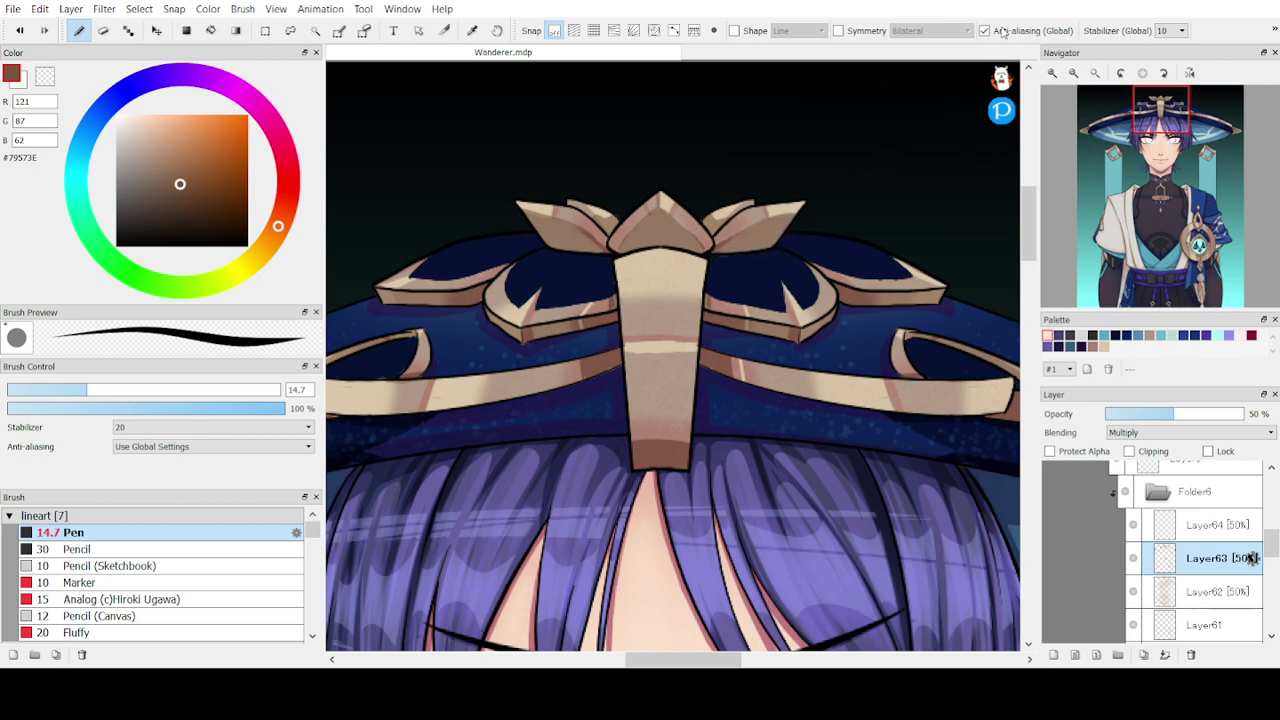
- Make Layer64 active and set up the AirBrush at size 375 for soft shading
mouse_move(1112, 212)
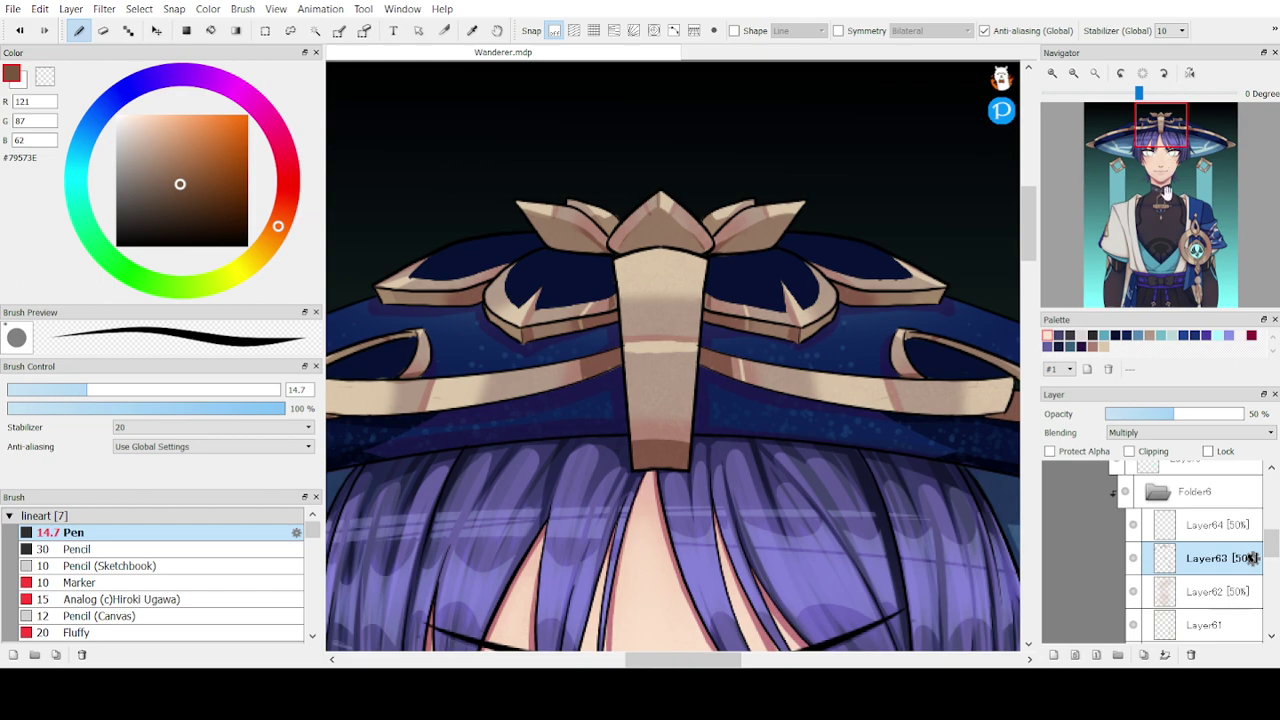
drag(1161, 130, 1159, 190)
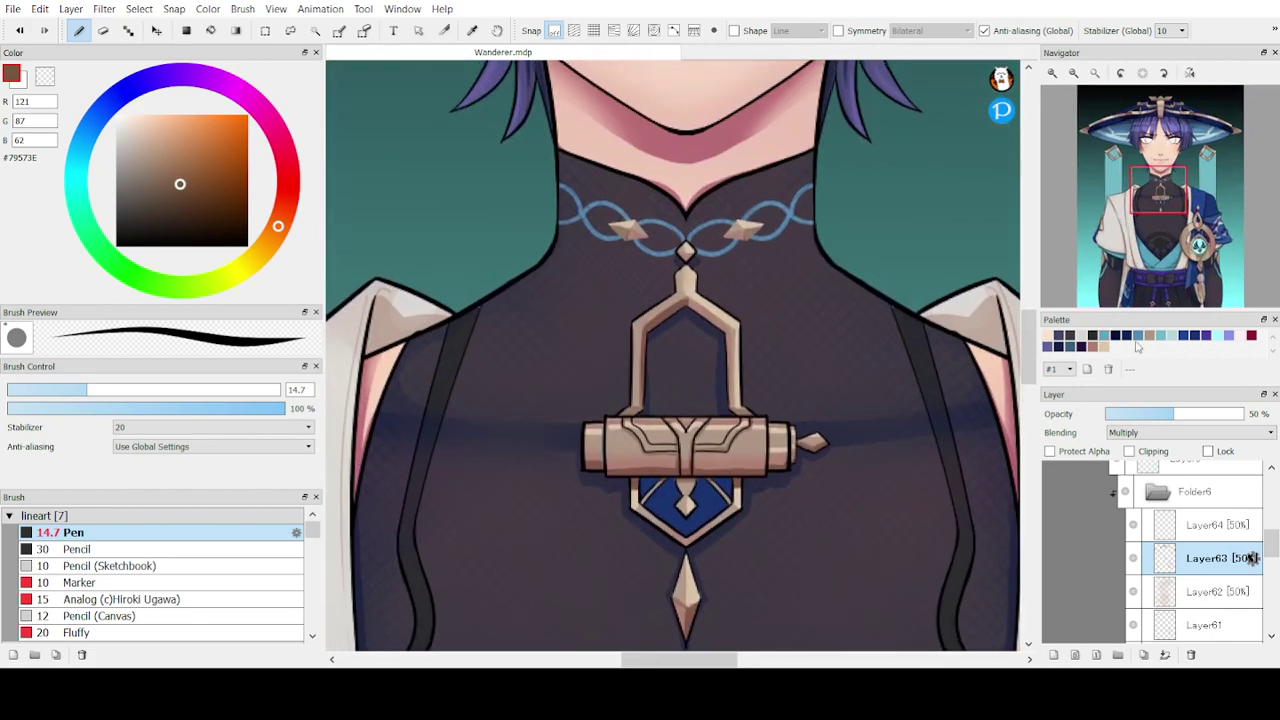
click(1163, 524)
drag(1156, 190, 1159, 148)
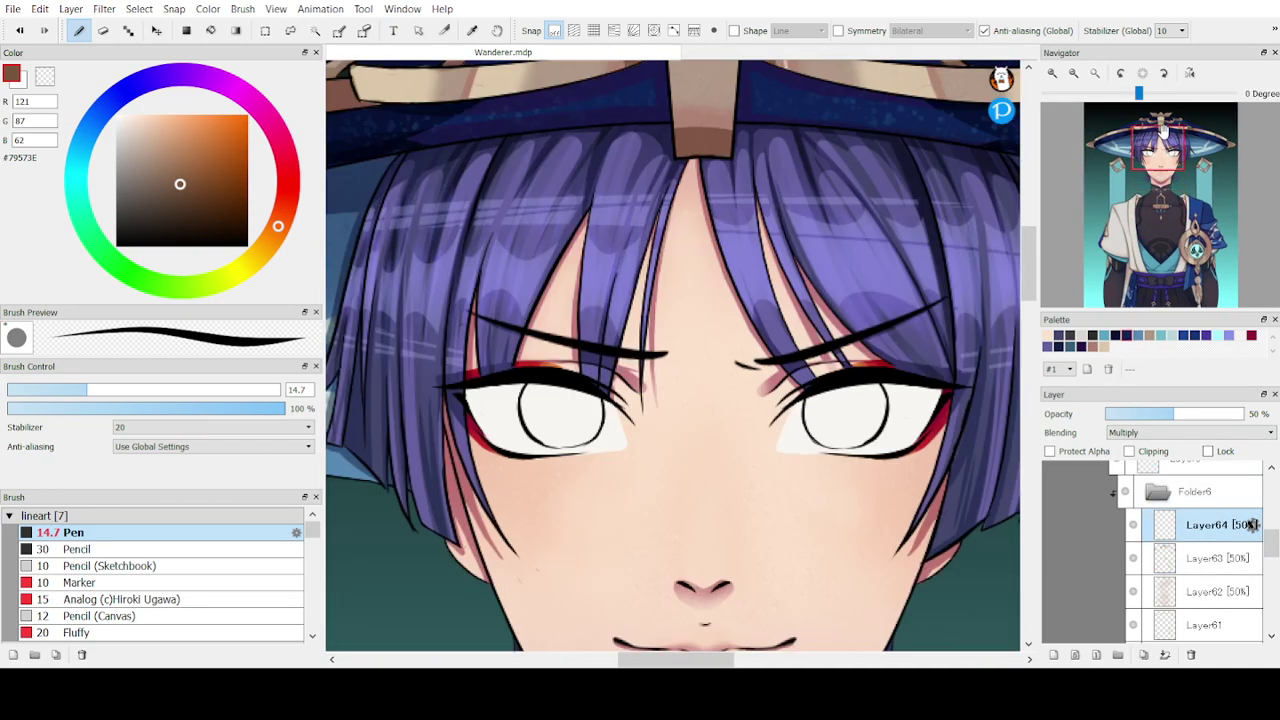
click(1077, 73)
click(1077, 73)
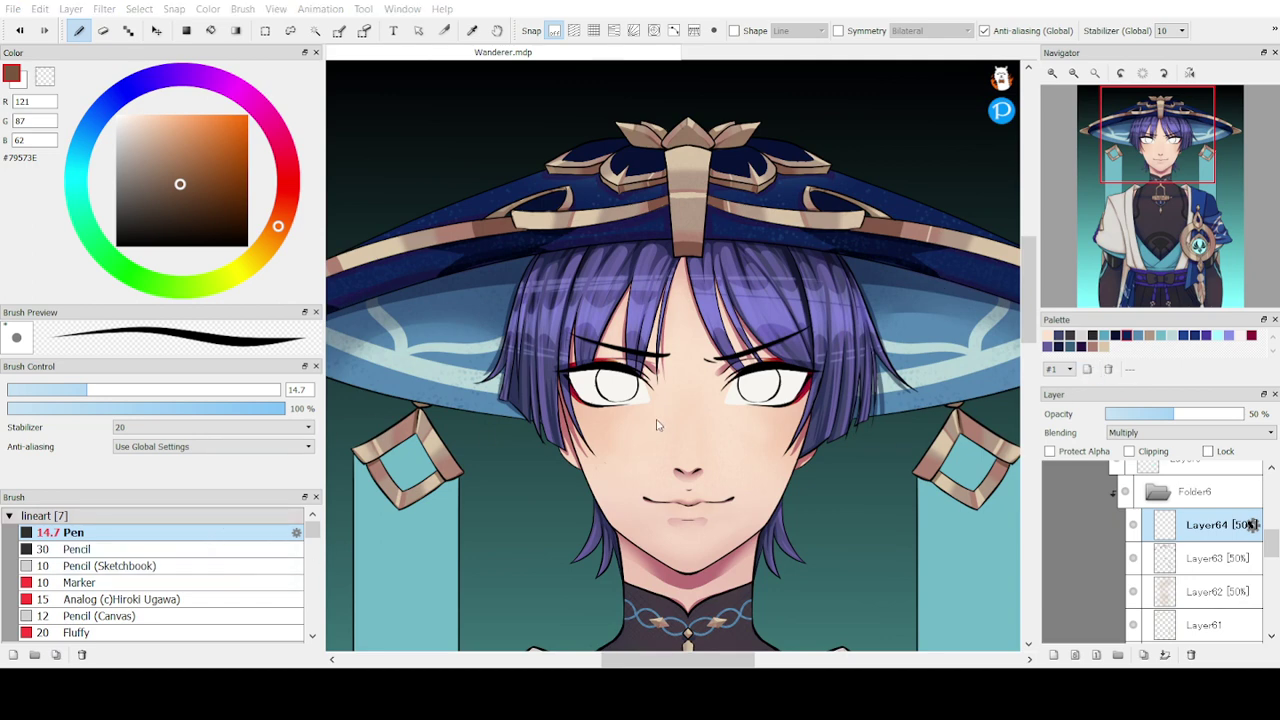
click(138, 515)
click(138, 532)
click(135, 548)
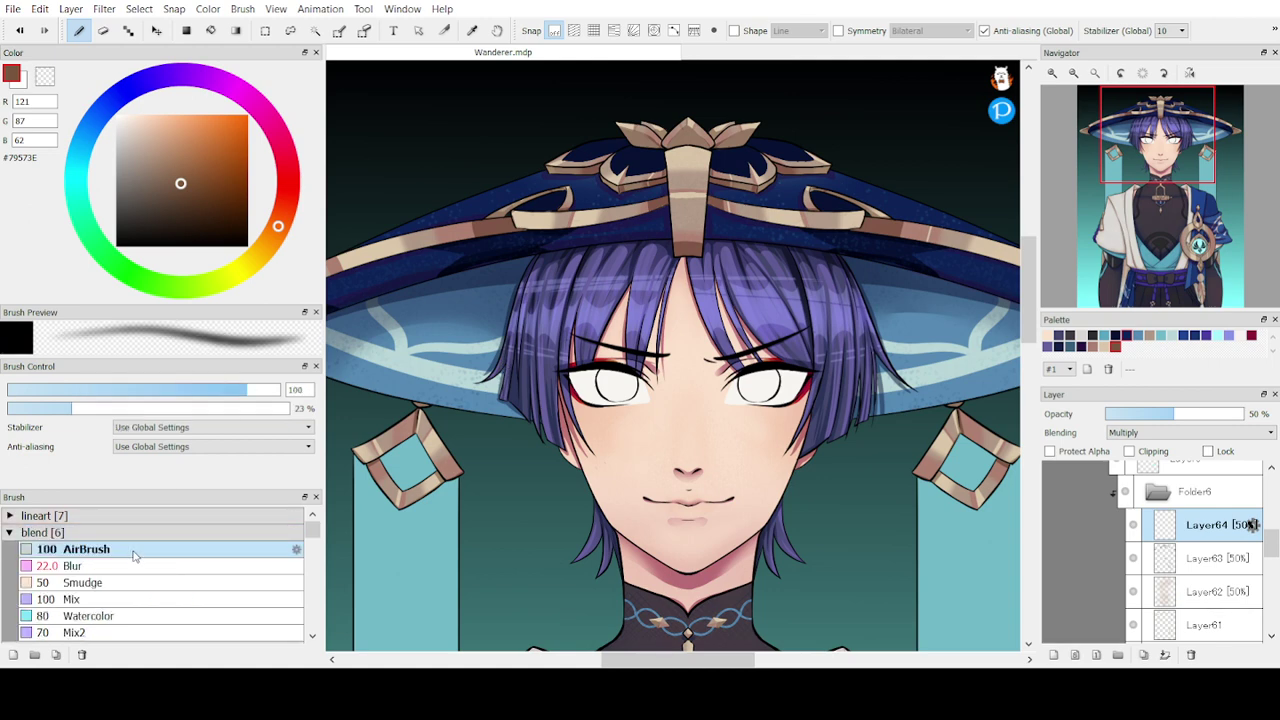
click(280, 390)
- Airbrush soft brown shading over the hat's gold trim, the hanging diamonds and the gold ornaments on the torso
mouse_move(1105, 92)
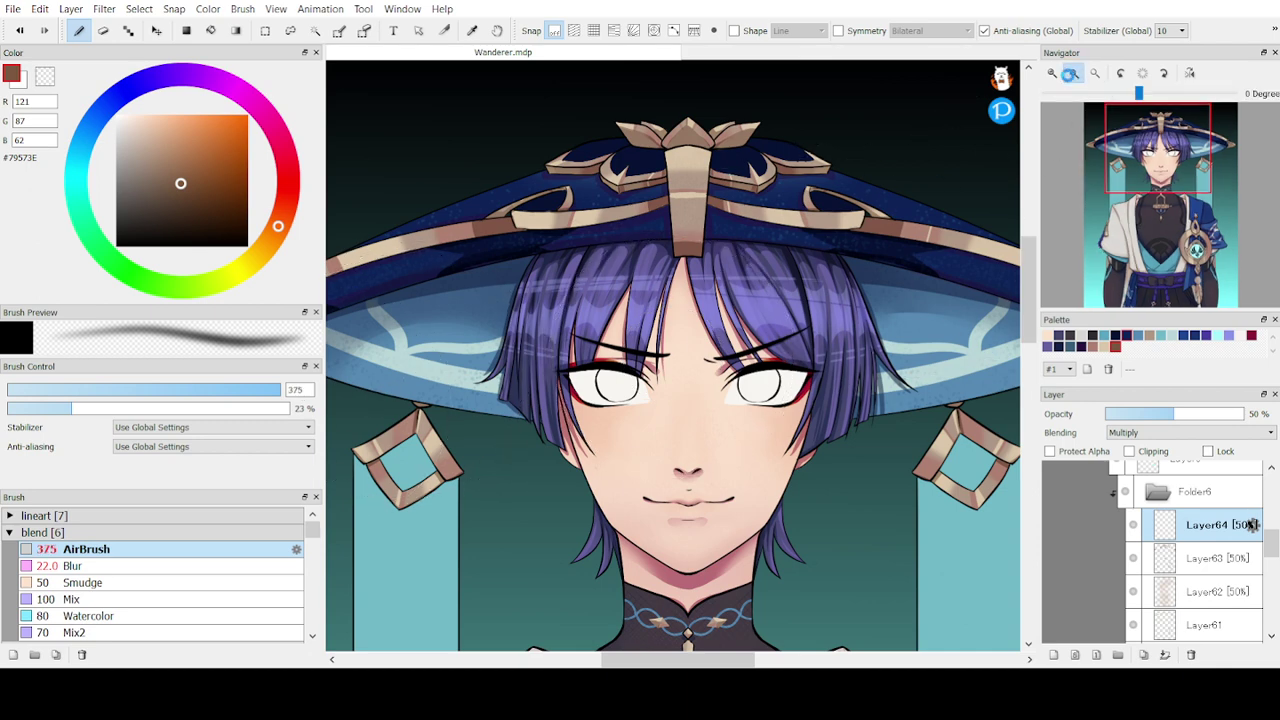
click(1073, 72)
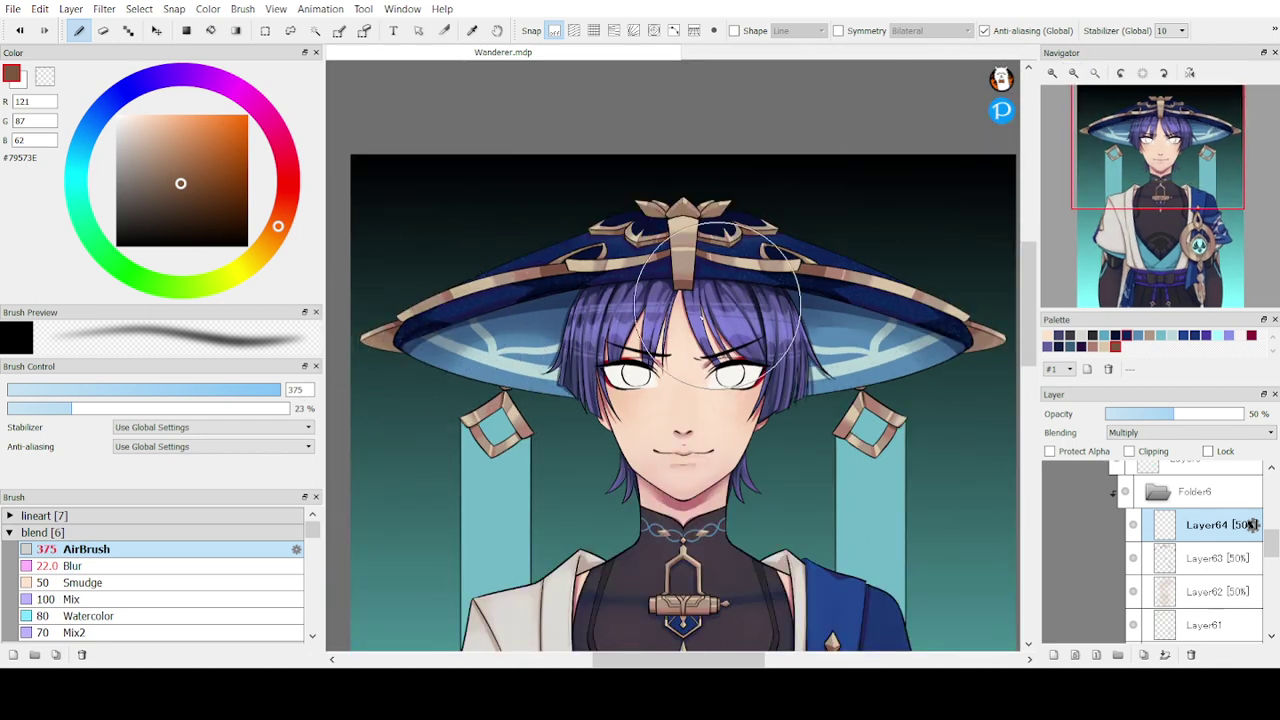
mouse_move(939, 354)
mouse_down()
mouse_move(910, 376)
mouse_move(757, 396)
mouse_move(538, 365)
mouse_move(894, 400)
mouse_move(745, 412)
mouse_move(508, 382)
mouse_up()
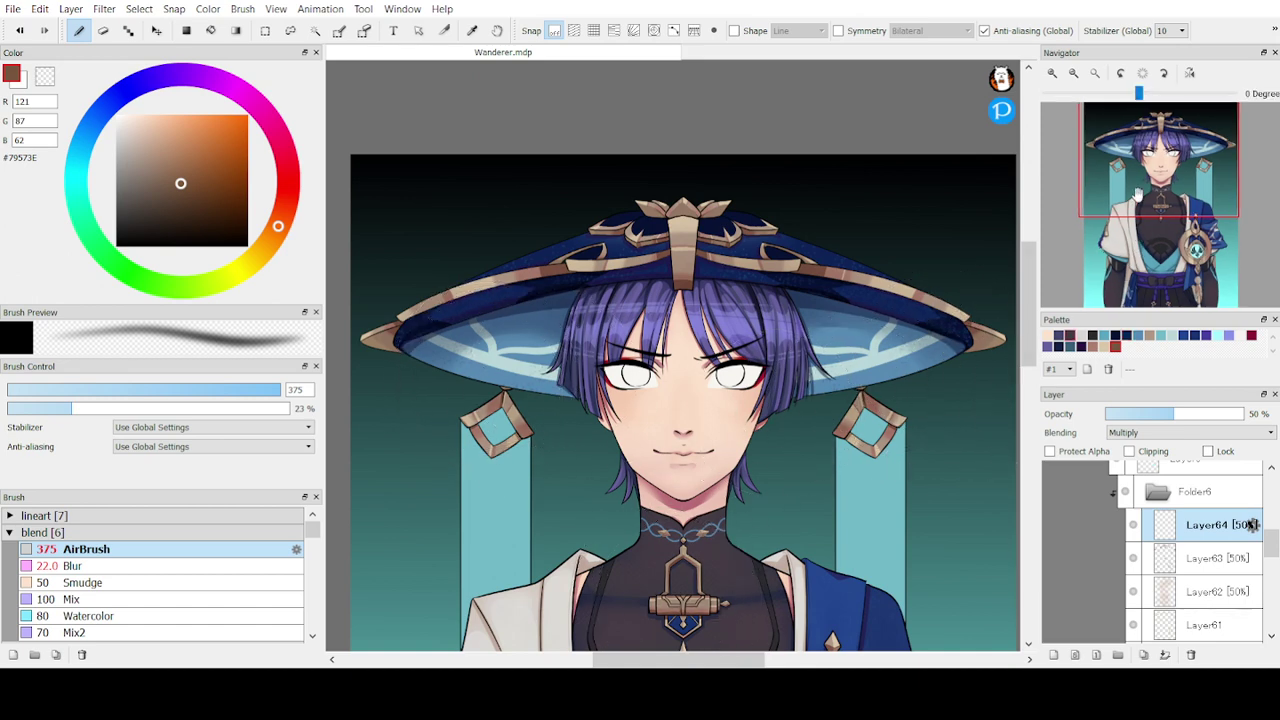
drag(1136, 194, 1174, 233)
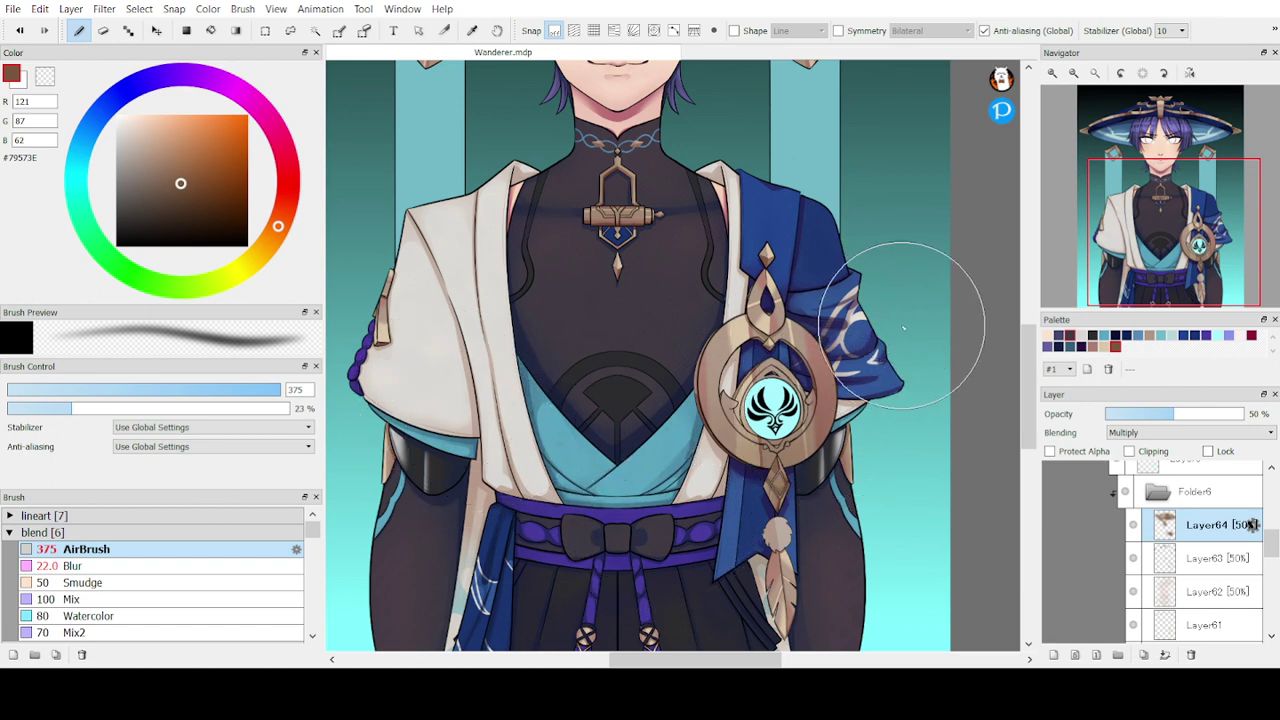
- Switch to the 14.7 Pen on Layer63 and shade the bottom scrolls and right inner edge of the brooch ring
click(1180, 561)
key(e)
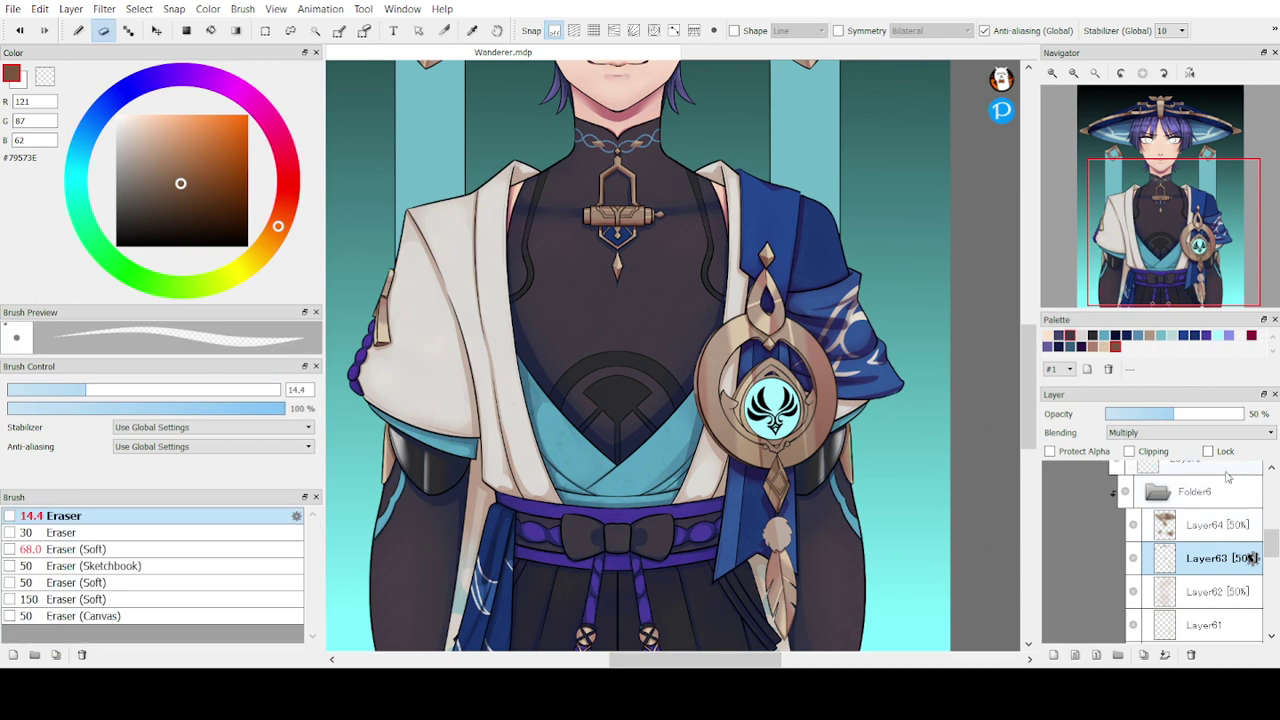
key(b)
click(292, 519)
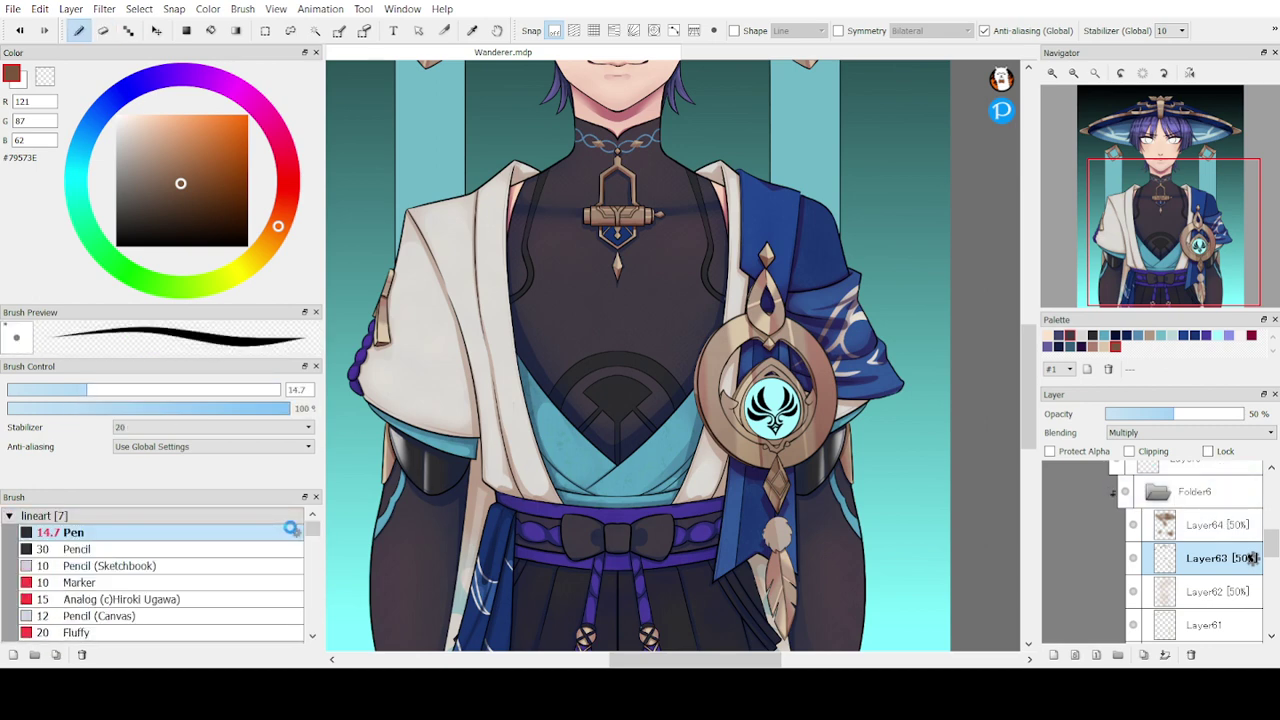
mouse_move(1124, 112)
click(1072, 76)
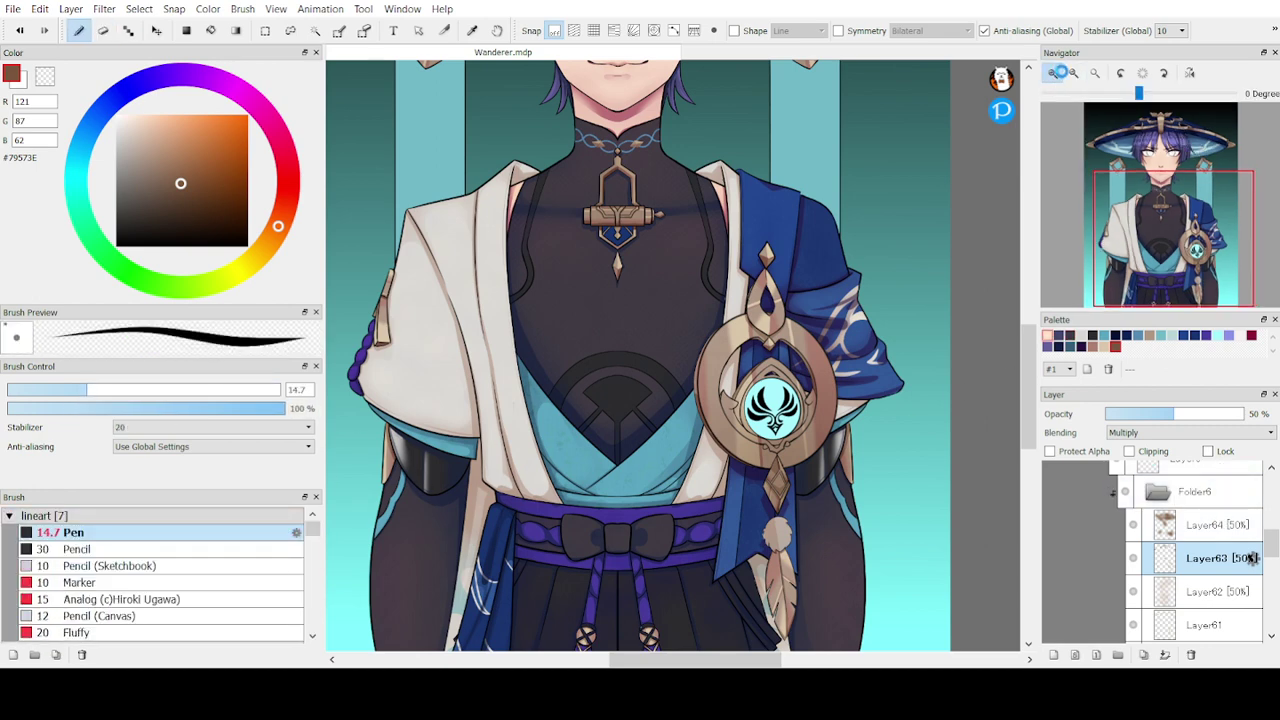
mouse_move(1167, 247)
mouse_down()
mouse_move(1205, 265)
mouse_move(1178, 262)
mouse_move(1188, 257)
mouse_up()
drag(1191, 231, 1187, 281)
scroll(995, 344, up, 4)
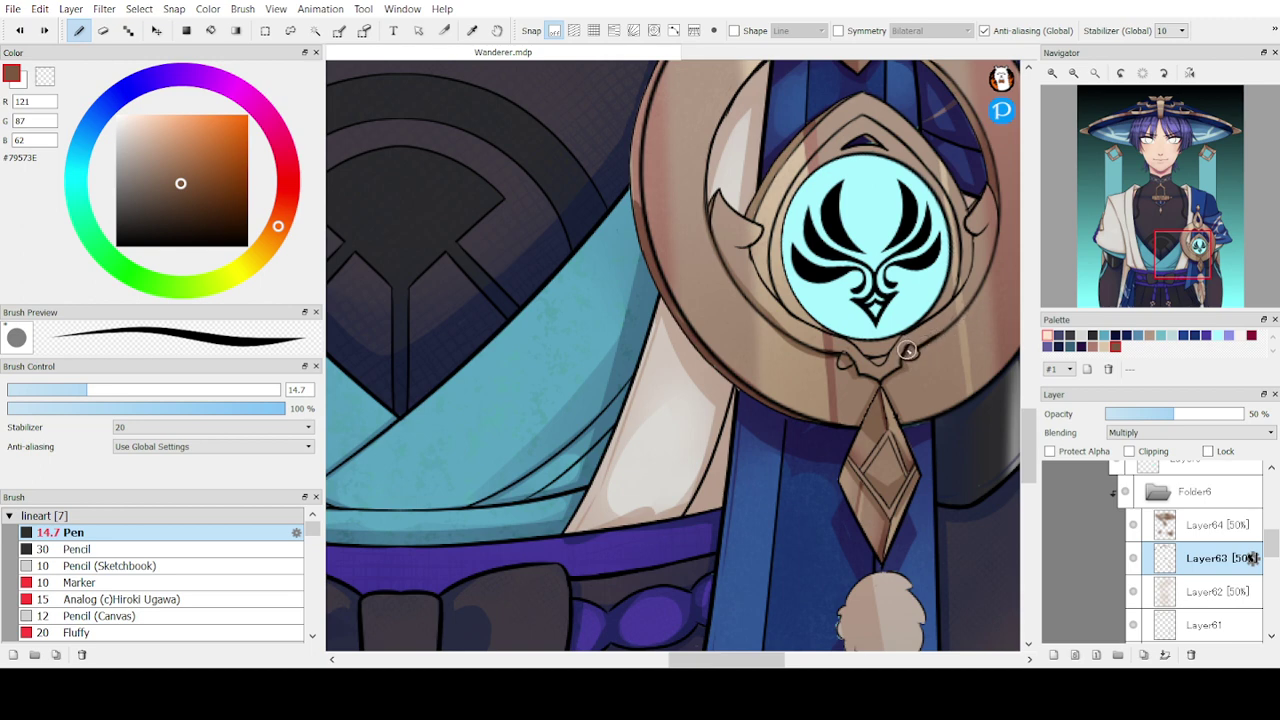
mouse_move(936, 339)
mouse_down()
mouse_move(991, 269)
mouse_move(999, 196)
mouse_up()
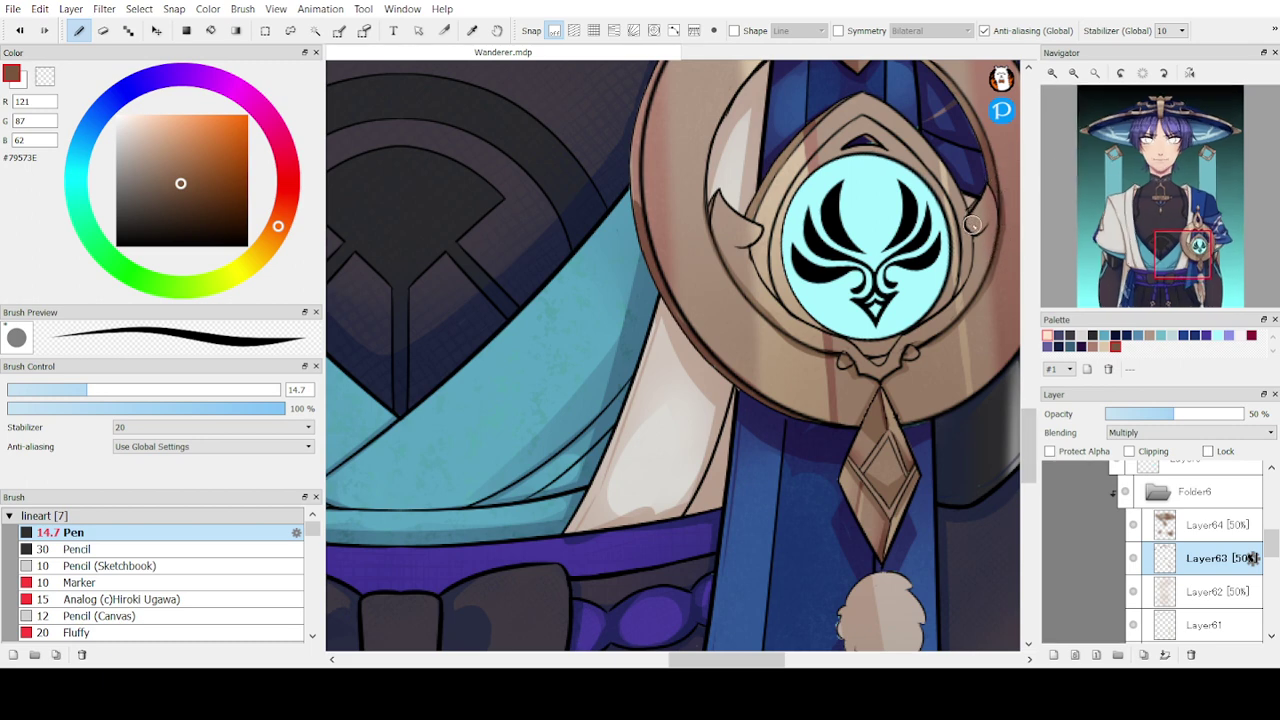
- Paint brown shadows along the pointed frame around the brooch's cyan emblem, undoing one stroke along its lower edge
mouse_move(858, 112)
mouse_down()
mouse_move(902, 136)
mouse_move(944, 192)
mouse_move(960, 258)
mouse_move(931, 316)
mouse_move(895, 339)
mouse_up()
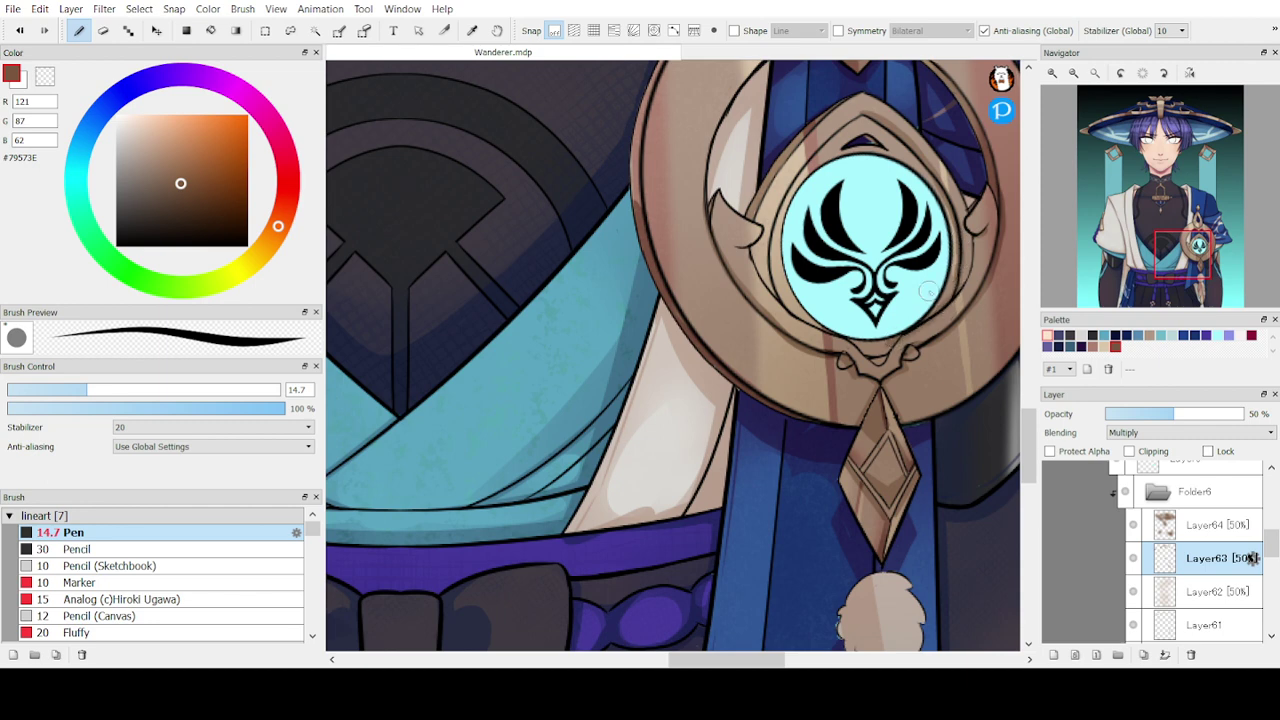
drag(973, 232, 940, 303)
mouse_move(890, 344)
mouse_down()
mouse_move(794, 299)
mouse_move(843, 337)
mouse_move(786, 316)
mouse_move(844, 336)
mouse_move(773, 300)
mouse_move(742, 245)
mouse_move(754, 236)
mouse_move(731, 246)
mouse_move(747, 246)
mouse_move(779, 297)
mouse_move(823, 331)
mouse_up()
key(ctrl+z)
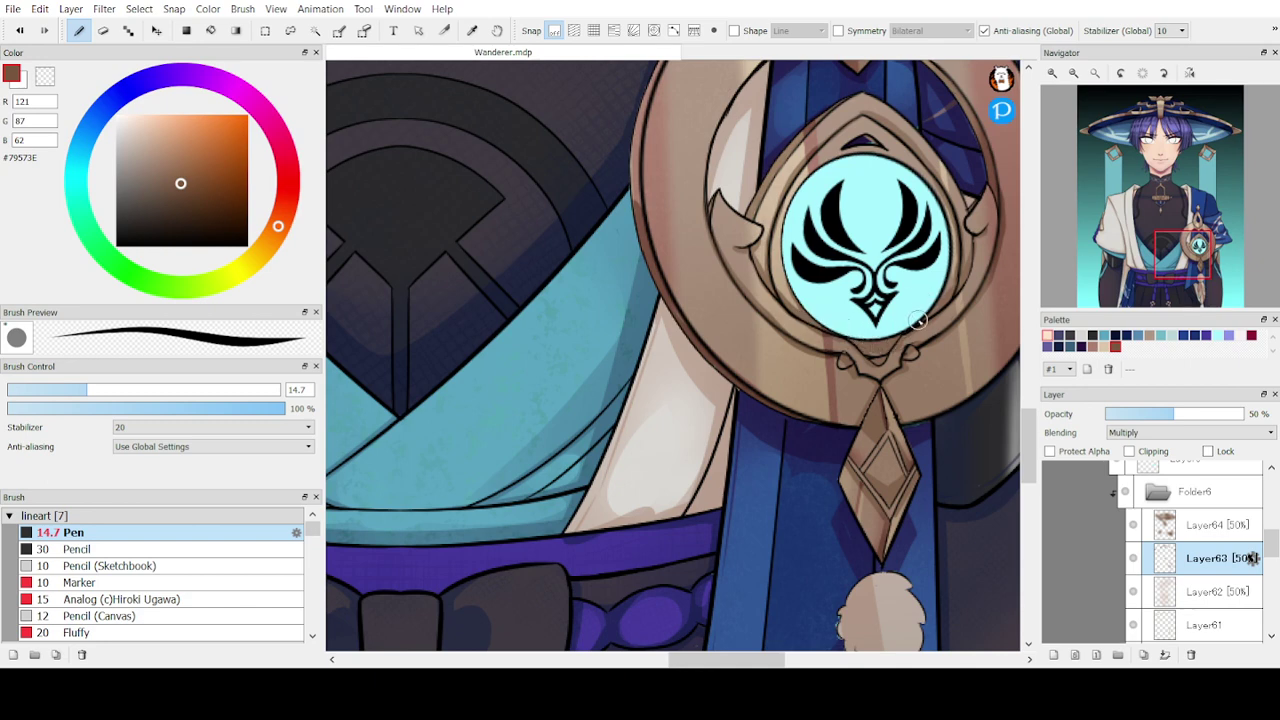
drag(933, 193, 940, 300)
- With the 14.4 Eraser on Layer64, carve highlights into the gold strip below the left sleeve and the left hanging diamond
mouse_move(1123, 286)
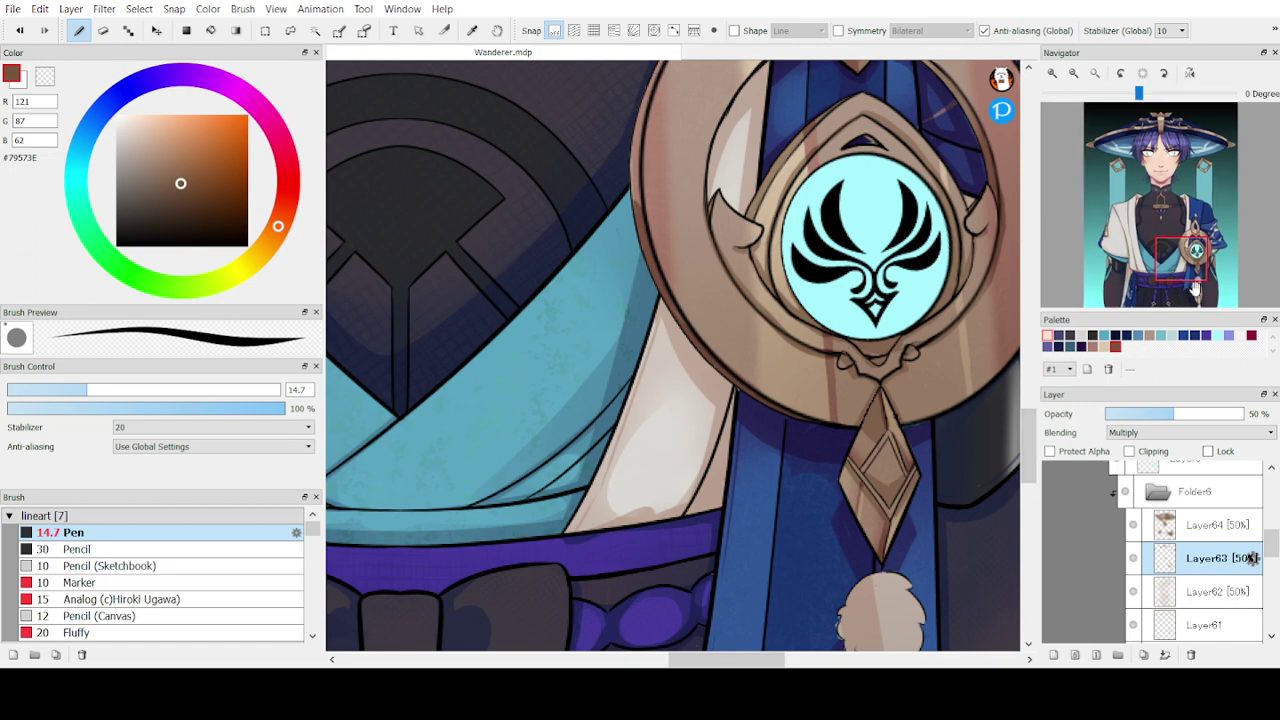
drag(1196, 289, 1125, 291)
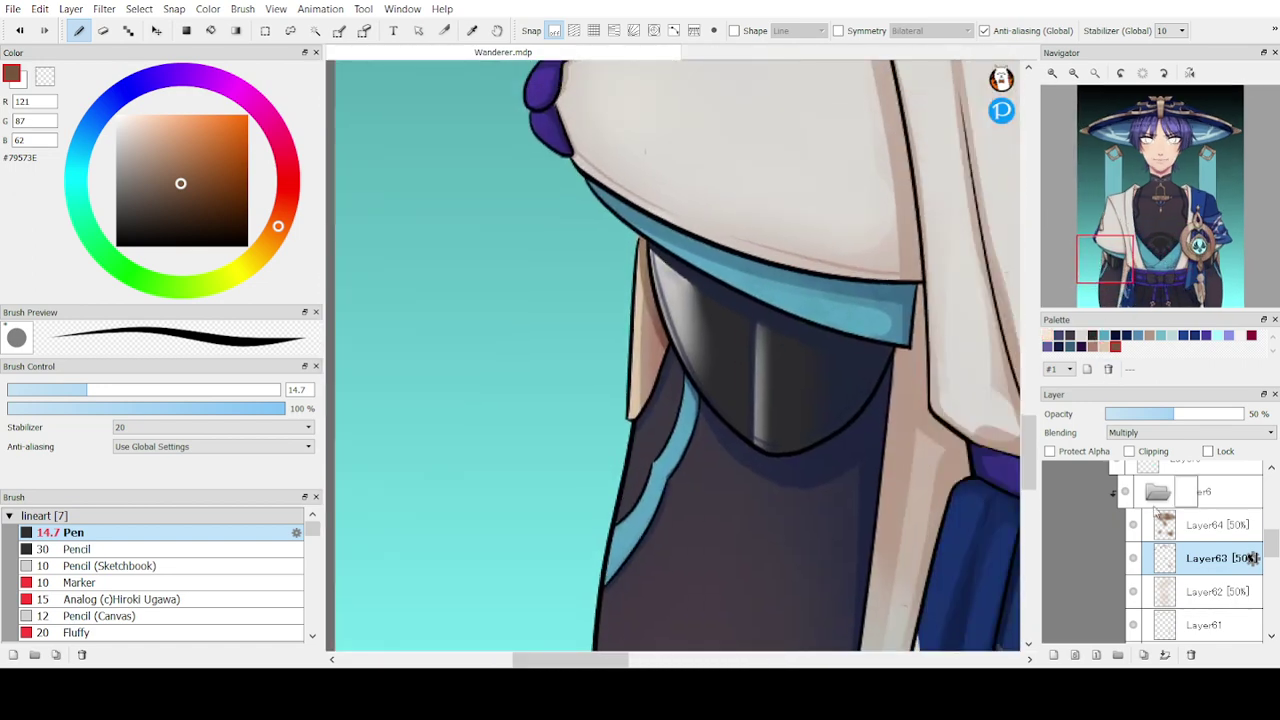
click(1190, 524)
key(e)
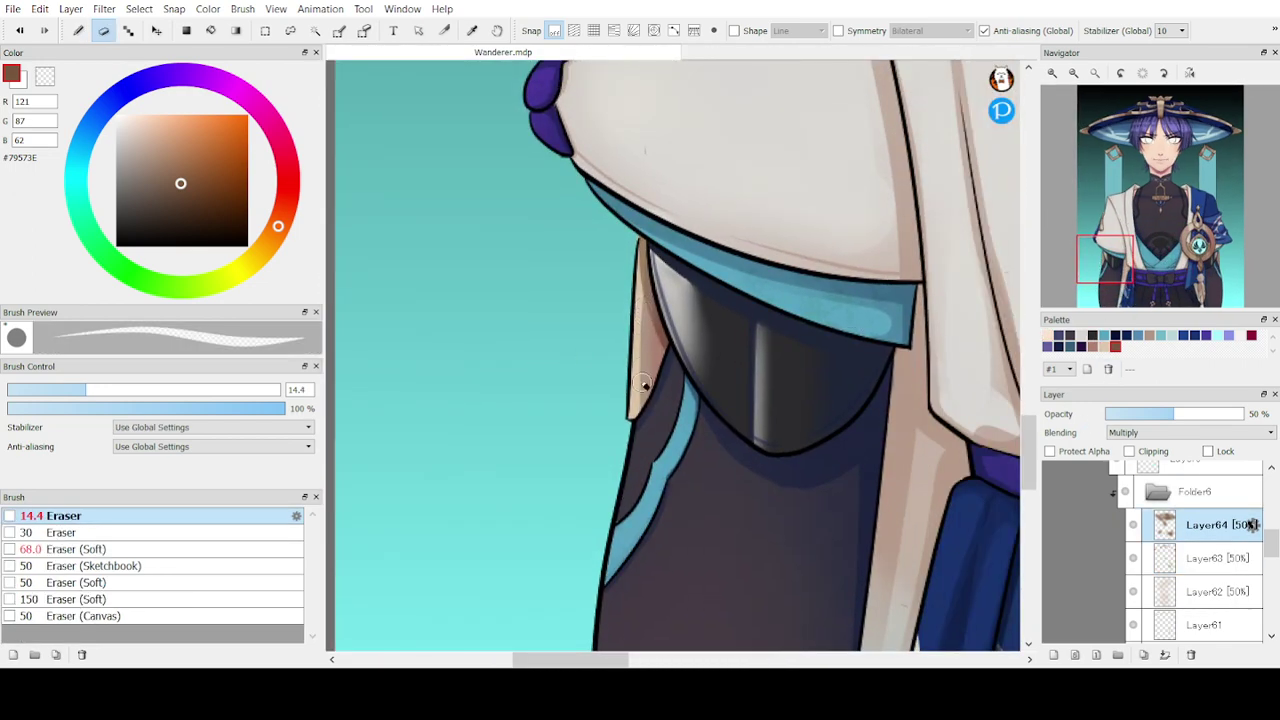
drag(1108, 262, 1114, 172)
mouse_move(737, 307)
mouse_down()
mouse_move(686, 346)
mouse_move(749, 297)
mouse_move(669, 349)
mouse_move(786, 303)
mouse_move(826, 377)
mouse_move(809, 337)
mouse_move(822, 375)
mouse_move(789, 423)
mouse_move(760, 431)
mouse_move(846, 369)
mouse_move(688, 411)
mouse_move(707, 413)
mouse_up()
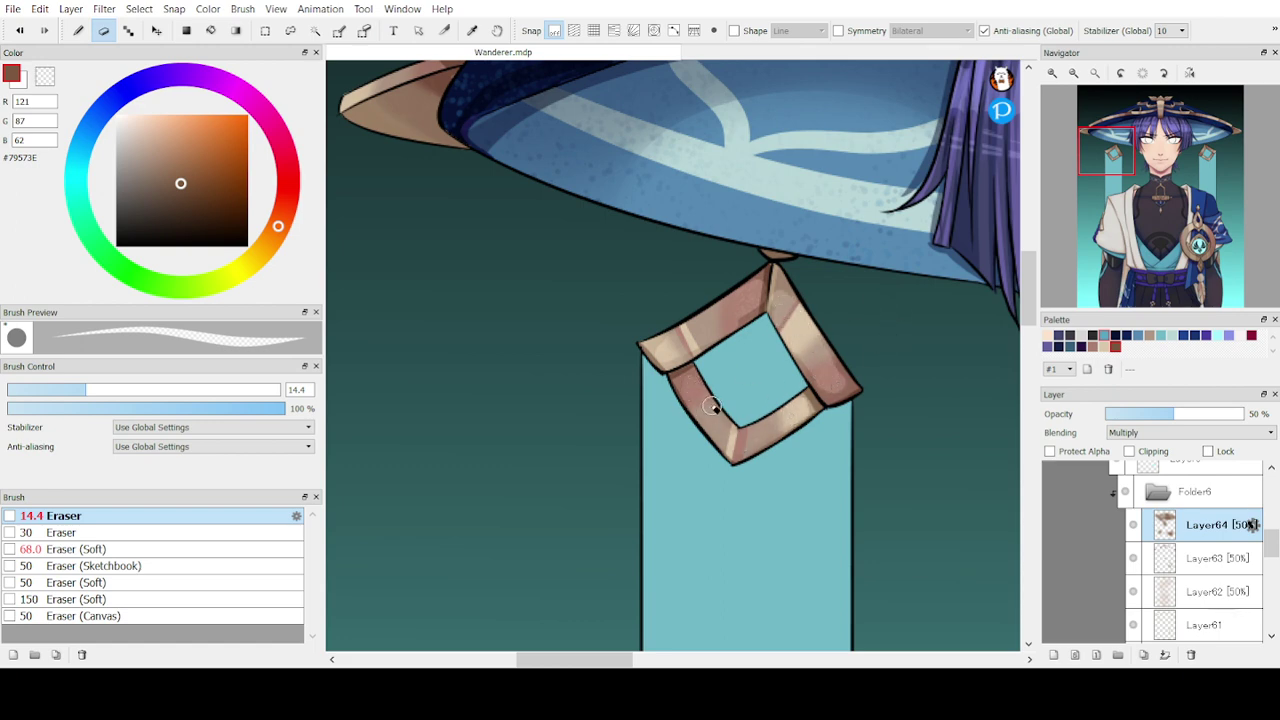
- Erase airbrushed shading for highlights on the chest clasp's cylinder and drop pendant, and on the brooch's teardrop top
drag(1118, 155, 1158, 182)
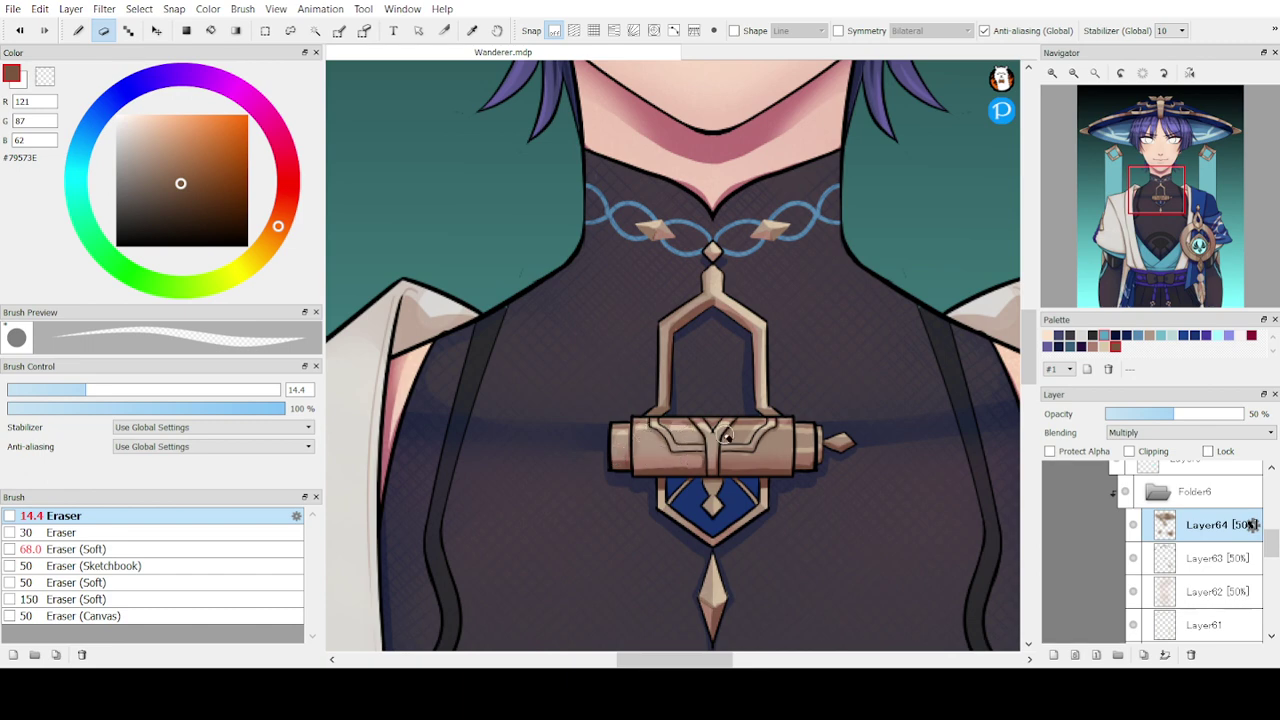
drag(723, 461, 763, 460)
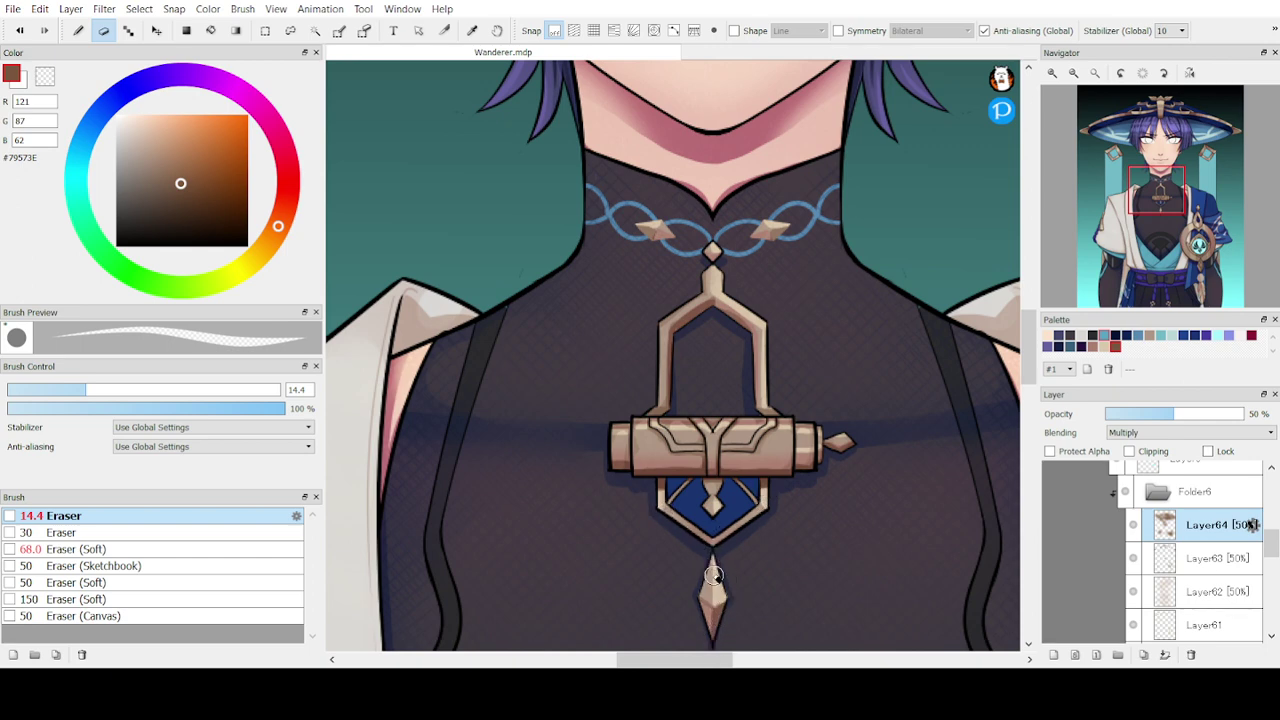
drag(1149, 212, 1188, 224)
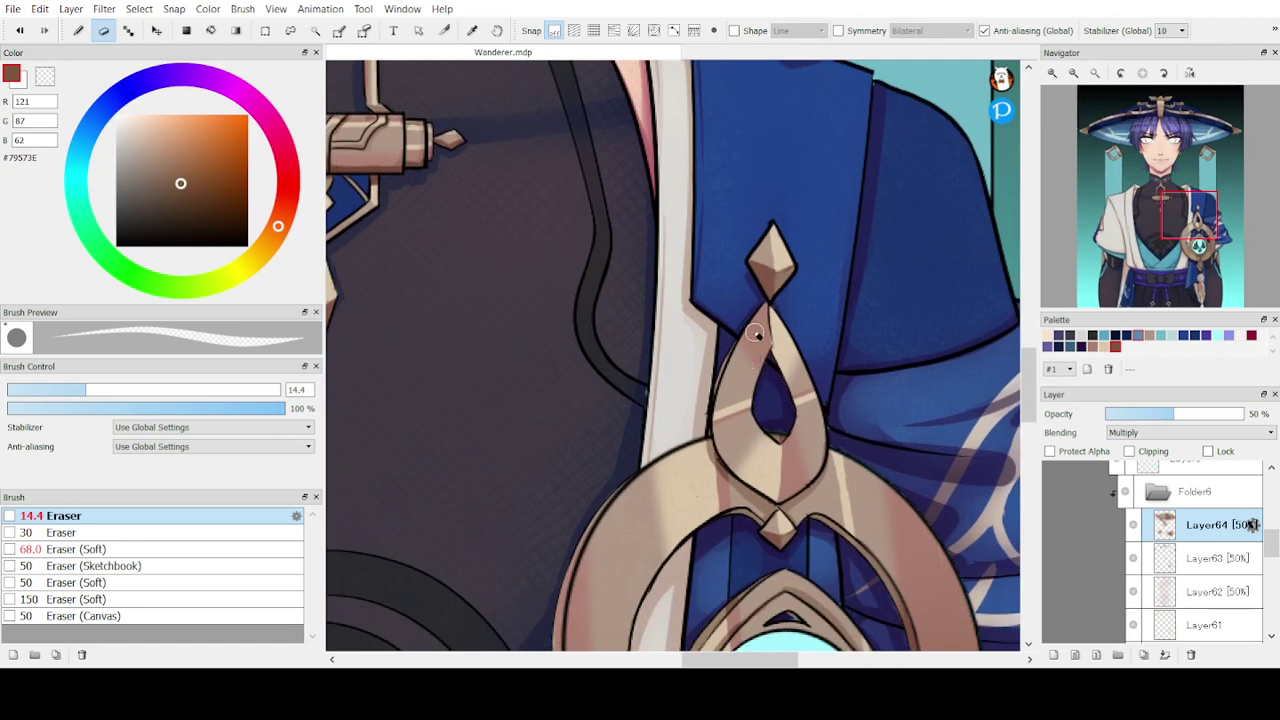
- Erase highlight areas from the soft shading around the brooch's outer ring and along its lower inner edge
drag(1186, 228, 1188, 253)
drag(828, 134, 899, 262)
drag(855, 156, 913, 250)
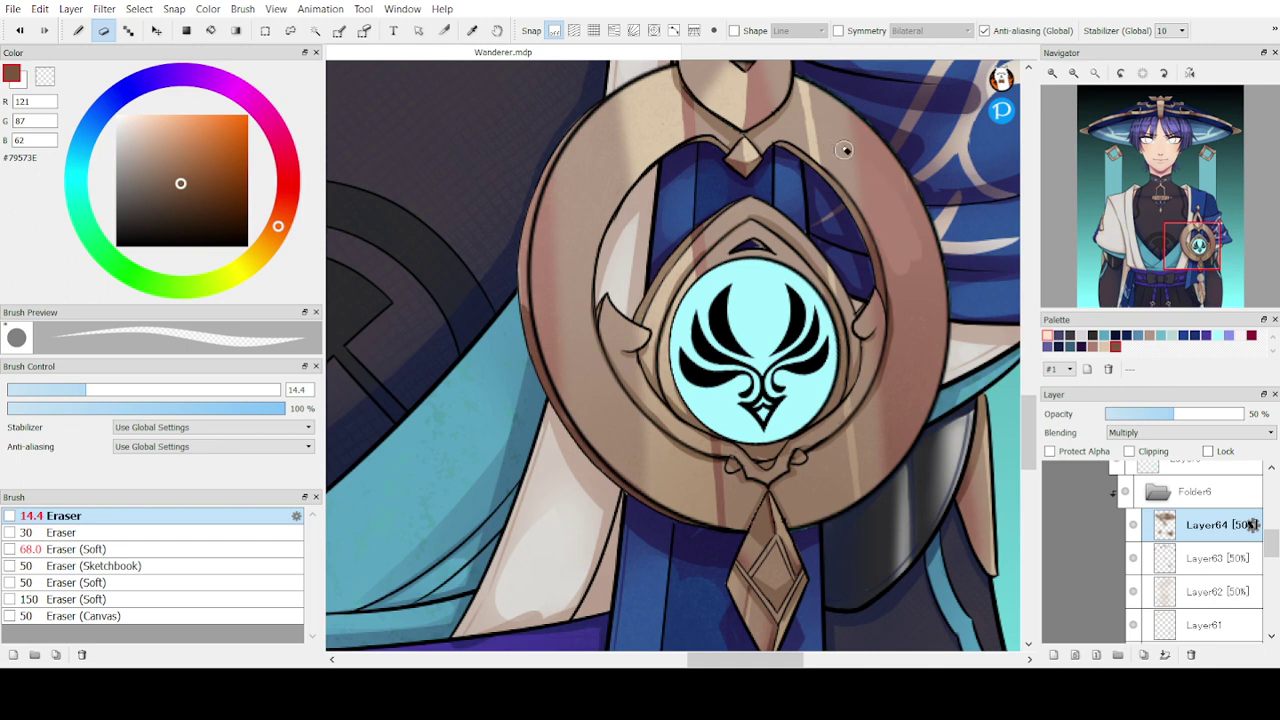
mouse_move(902, 187)
mouse_down()
mouse_move(933, 370)
mouse_move(909, 254)
mouse_move(928, 283)
mouse_move(912, 300)
mouse_move(879, 466)
mouse_move(850, 481)
mouse_move(886, 413)
mouse_move(866, 432)
mouse_move(876, 470)
mouse_move(820, 510)
mouse_move(812, 490)
mouse_move(728, 488)
mouse_move(705, 492)
mouse_move(711, 501)
mouse_move(684, 490)
mouse_move(722, 487)
mouse_move(586, 401)
mouse_move(554, 331)
mouse_move(557, 280)
mouse_move(641, 452)
mouse_move(586, 321)
mouse_move(615, 383)
mouse_move(718, 484)
mouse_up()
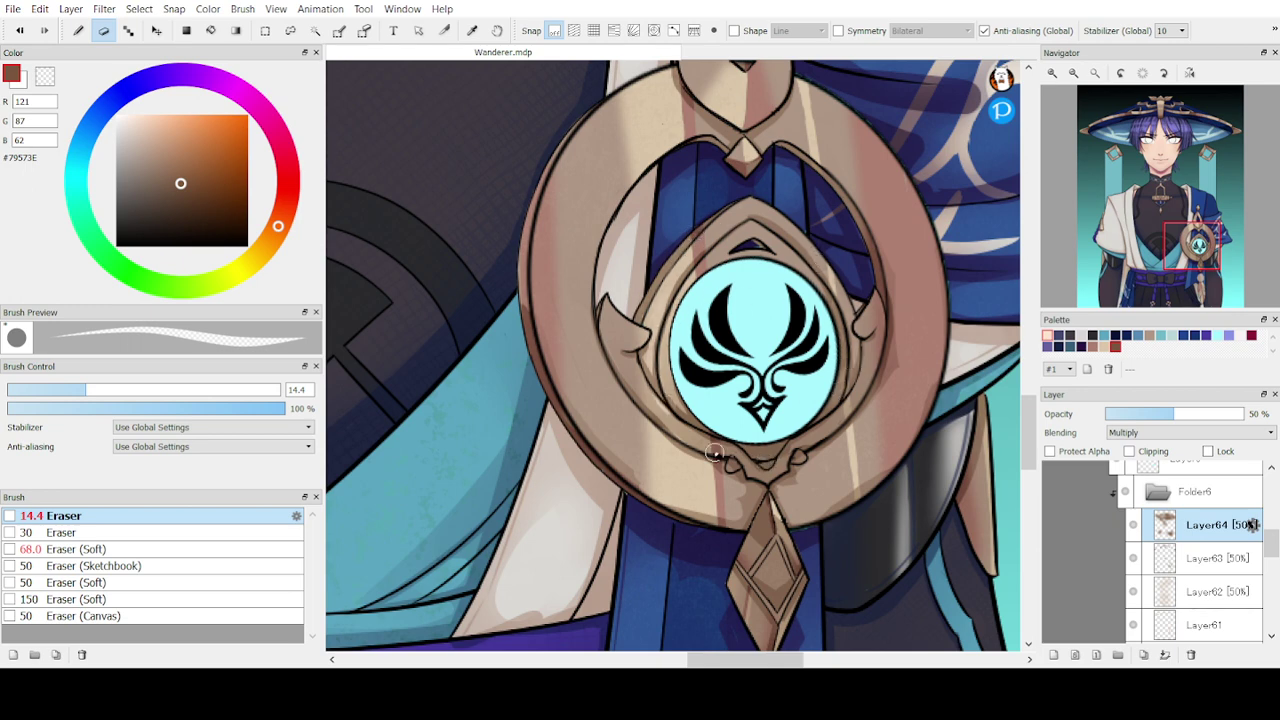
mouse_move(714, 450)
mouse_down()
mouse_move(669, 434)
mouse_move(720, 452)
mouse_up()
drag(639, 398, 726, 451)
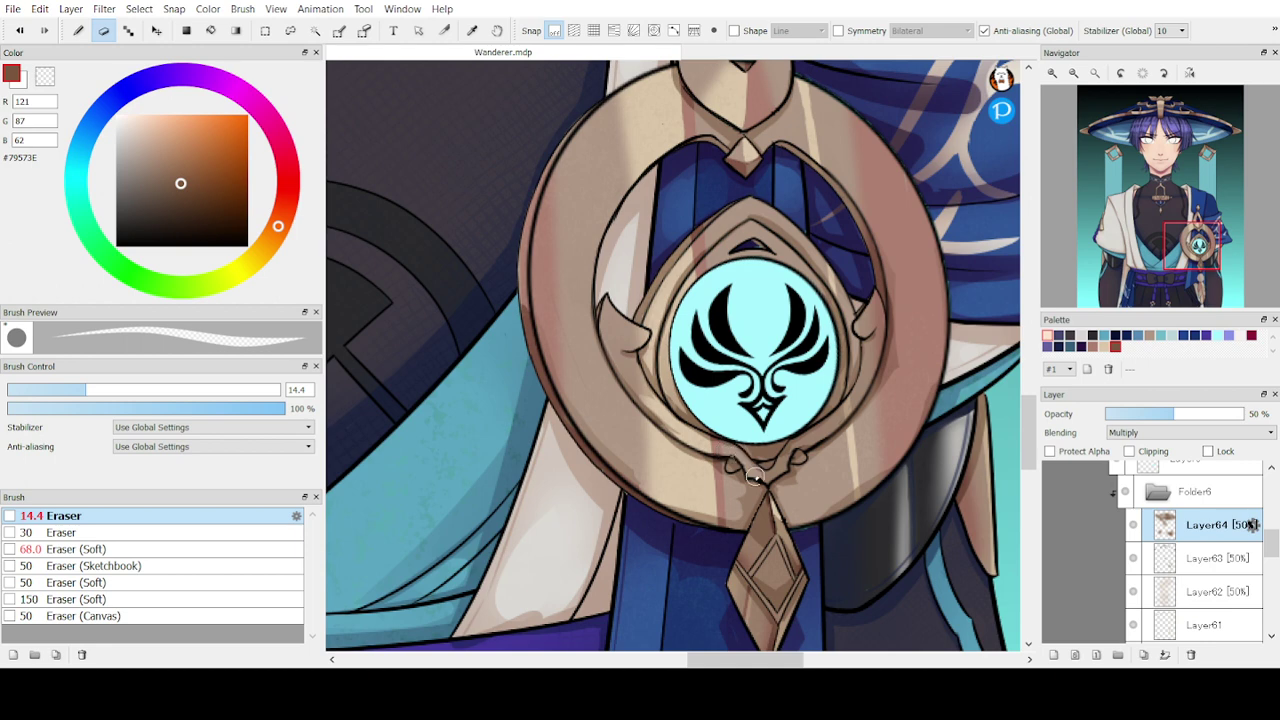
- Erase soft shading on the diamond hanging below the brooch and on the gold strip beside the right arm guard
mouse_move(740, 566)
mouse_down()
mouse_move(780, 530)
mouse_move(792, 569)
mouse_move(786, 583)
mouse_move(774, 573)
mouse_move(809, 577)
mouse_up()
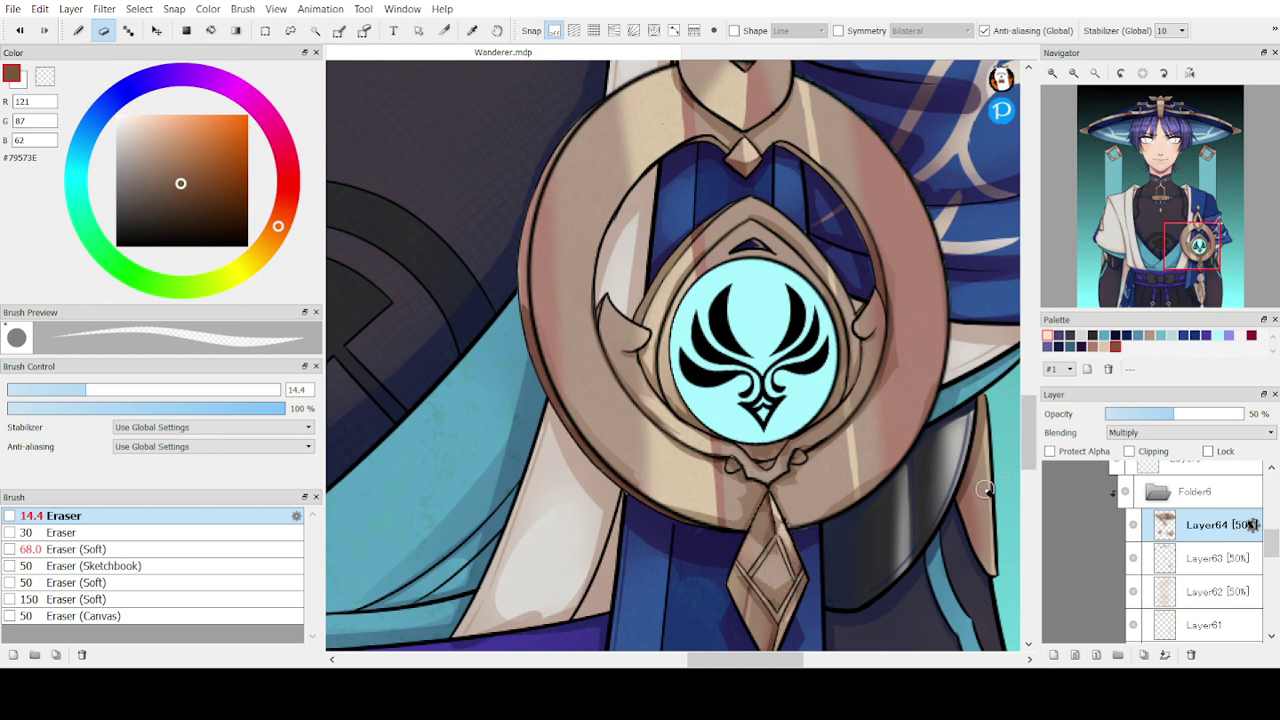
mouse_move(986, 490)
mouse_down()
mouse_move(976, 523)
mouse_move(966, 453)
mouse_up()
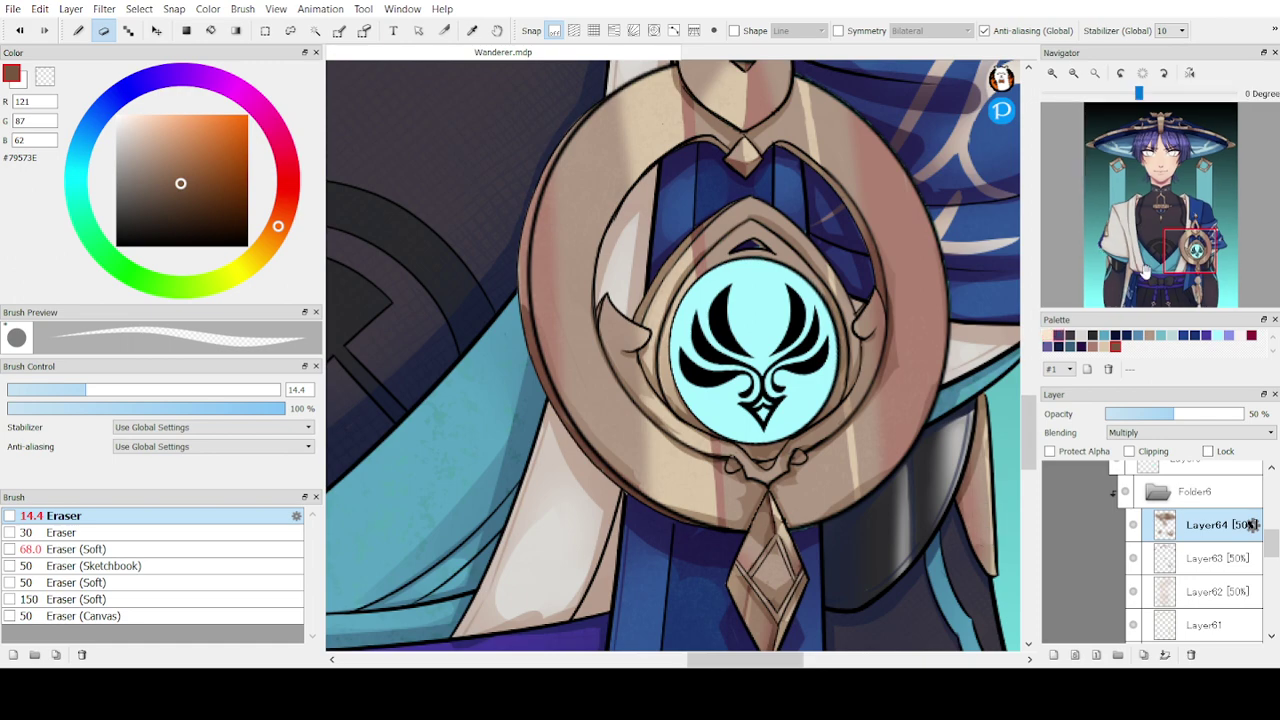
scroll(960, 380, down, 5)
mouse_move(760, 176)
mouse_down()
mouse_move(786, 215)
mouse_move(756, 170)
mouse_move(789, 209)
mouse_move(797, 172)
mouse_up()
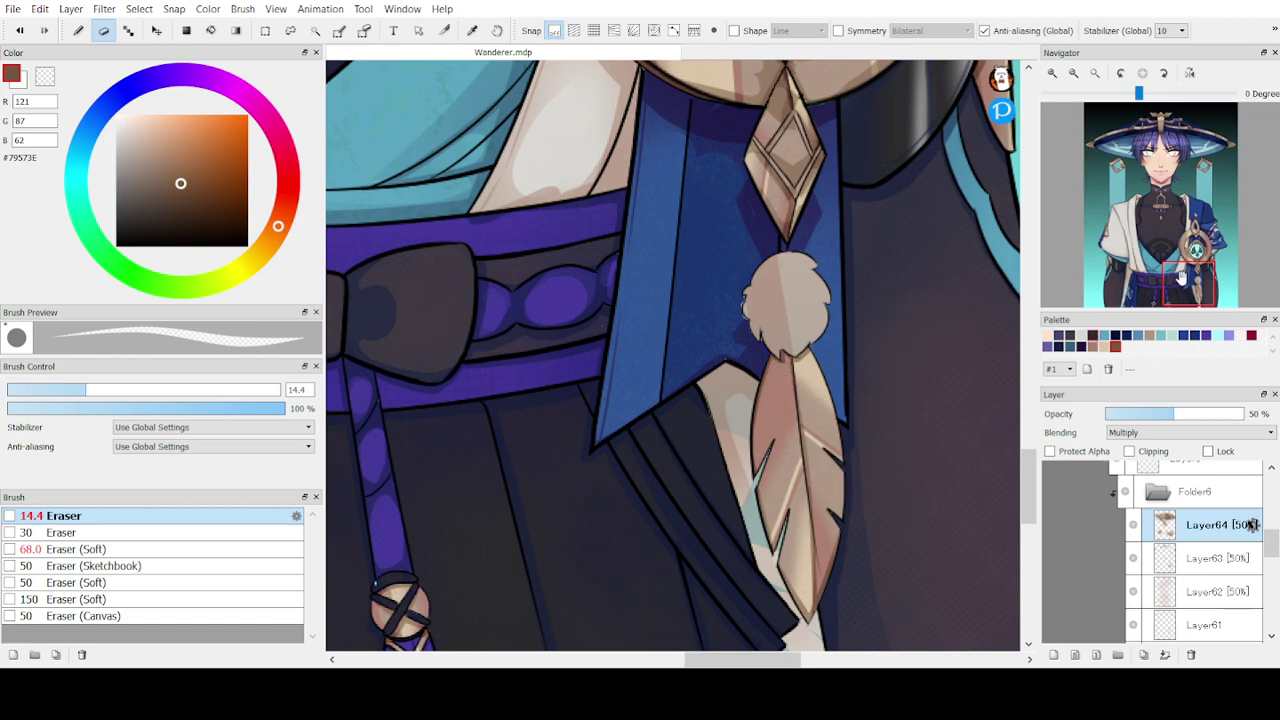
- Erase highlight areas from the soft shading on Layer64 on the square gold frame hanging under the hat's right side
drag(1188, 275, 1194, 176)
mouse_move(680, 198)
mouse_down()
mouse_move(734, 111)
mouse_move(684, 200)
mouse_up()
mouse_move(779, 122)
mouse_down()
mouse_move(827, 166)
mouse_move(854, 159)
mouse_move(827, 229)
mouse_move(770, 262)
mouse_move(705, 237)
mouse_up()
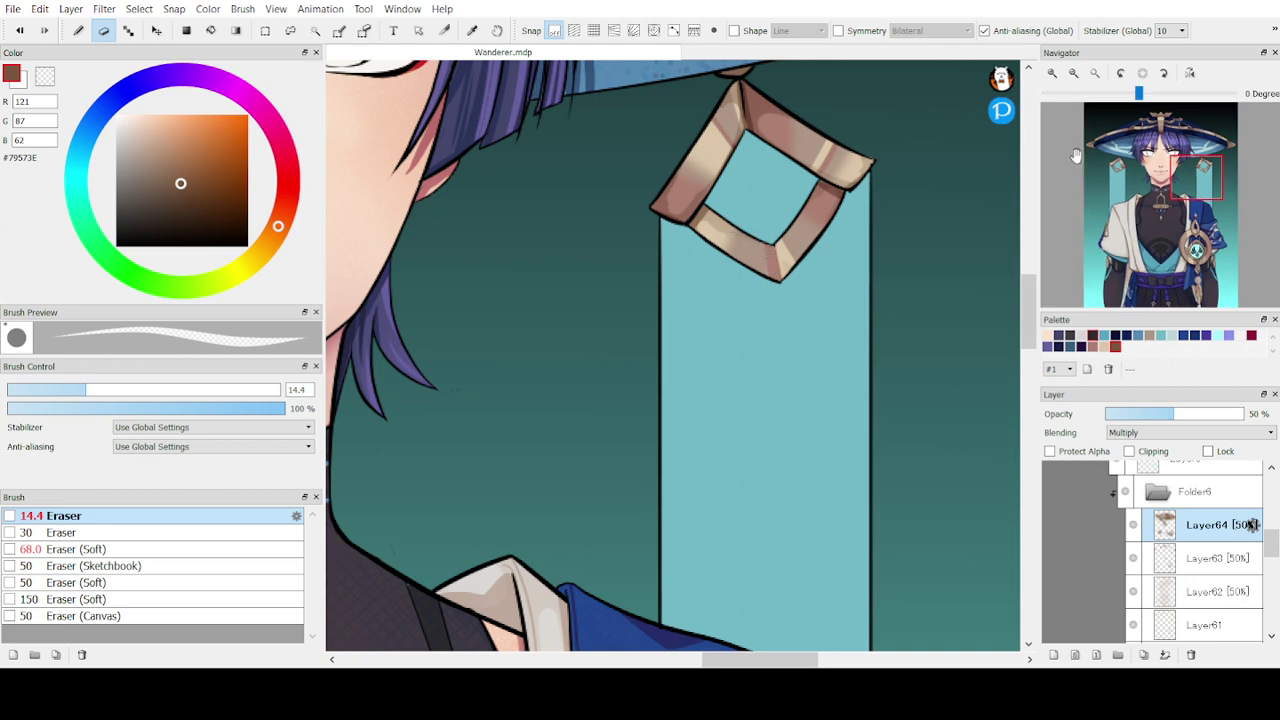
- Erase highlight areas from the soft shading along the gold band on the right half of the hat brim
drag(1165, 168, 1199, 147)
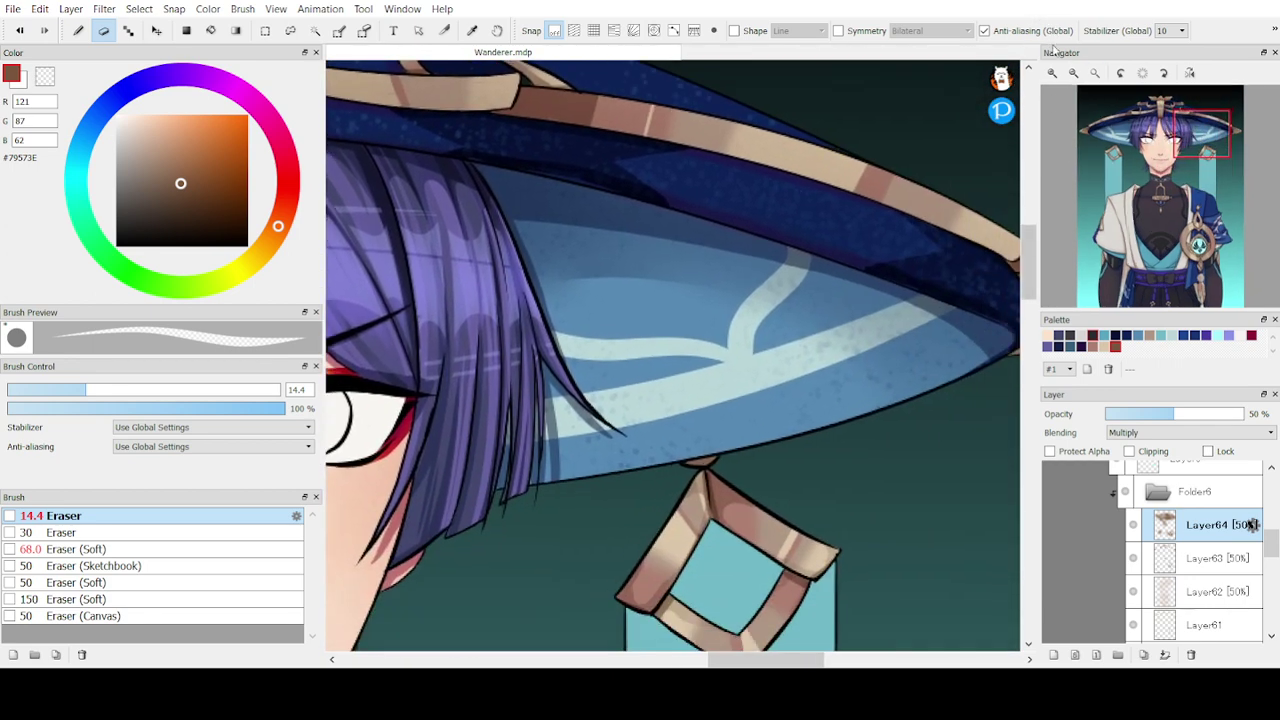
click(1073, 73)
mouse_move(647, 181)
mouse_down()
mouse_move(797, 208)
mouse_move(606, 171)
mouse_move(760, 201)
mouse_move(771, 208)
mouse_move(718, 192)
mouse_move(928, 282)
mouse_up()
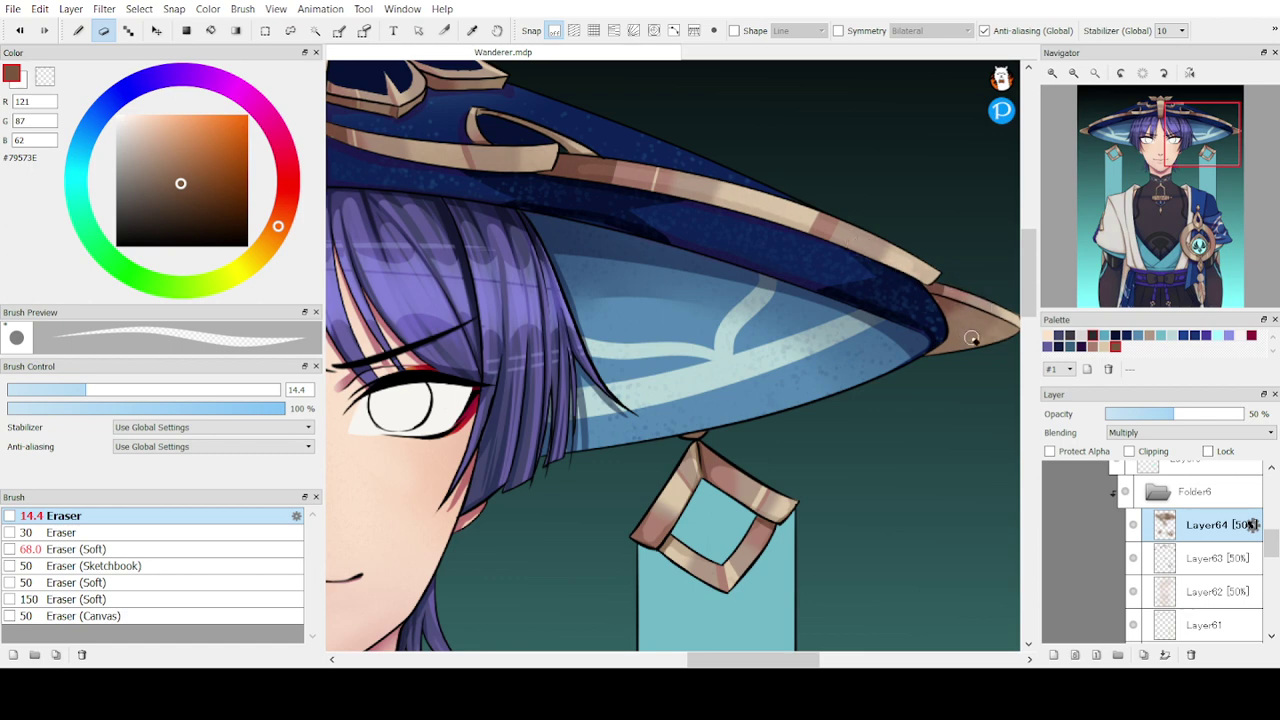
- Erase highlights on the hat's central gold ornament, undoing a stray stroke, and on the front brim bands beside it
drag(1195, 146, 1150, 123)
drag(780, 400, 757, 291)
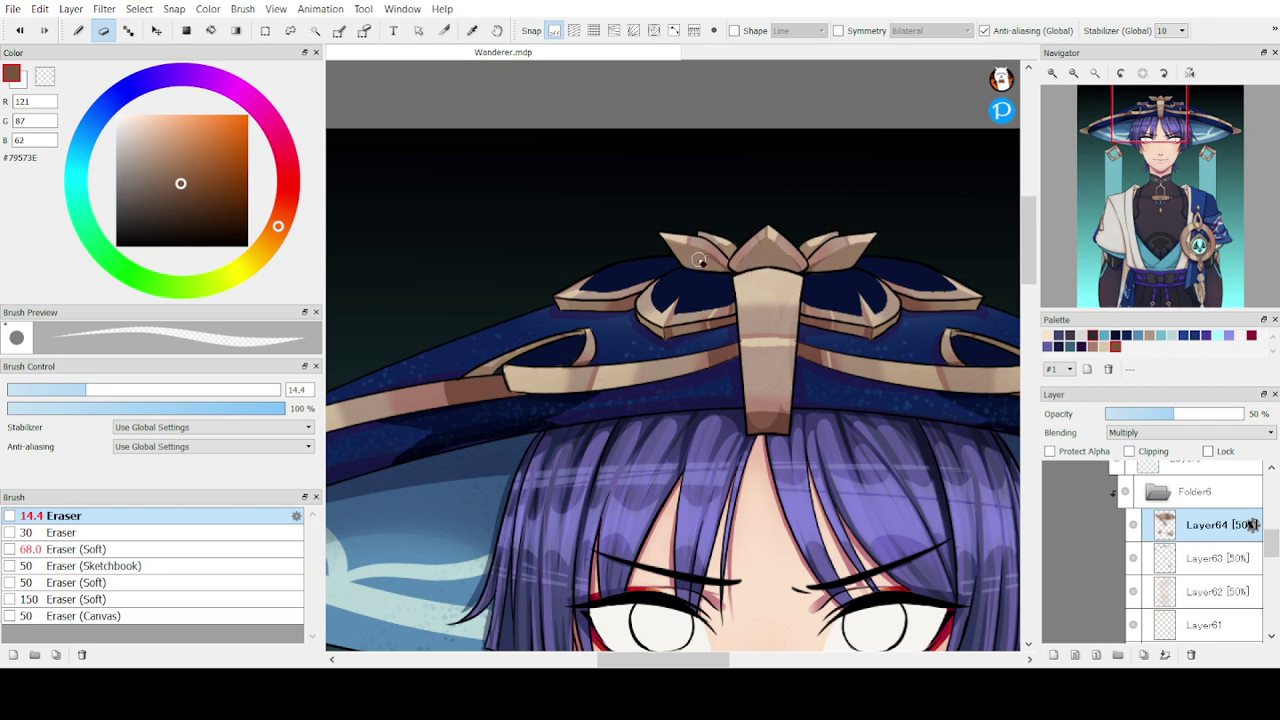
key(ctrl+z)
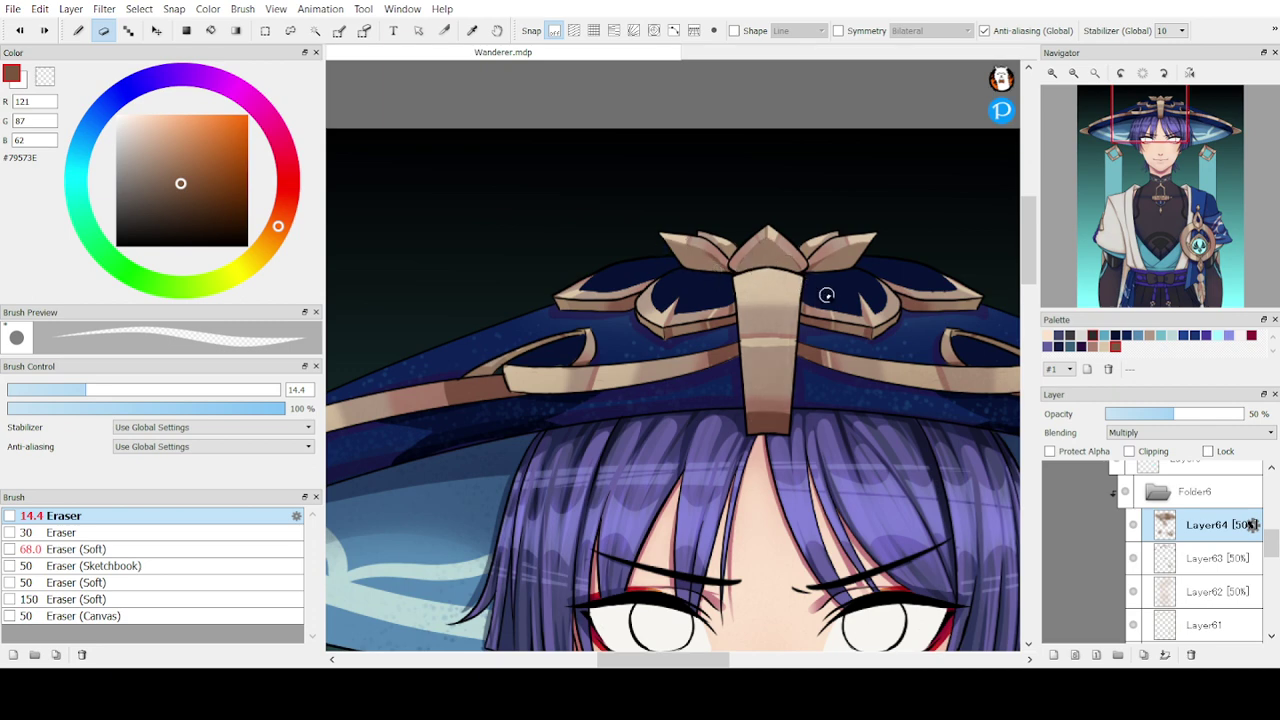
mouse_move(770, 310)
mouse_down()
mouse_move(747, 356)
mouse_move(737, 318)
mouse_up()
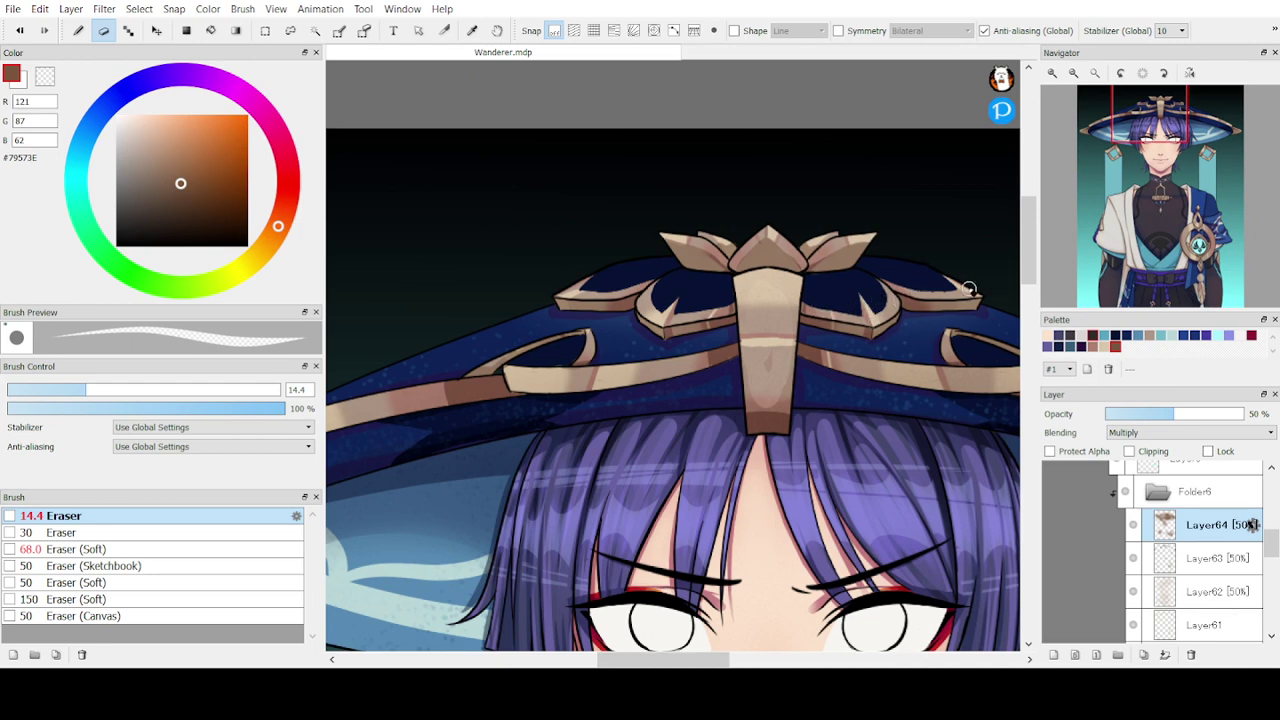
mouse_move(1001, 392)
mouse_down()
mouse_move(892, 385)
mouse_move(996, 392)
mouse_move(866, 367)
mouse_up()
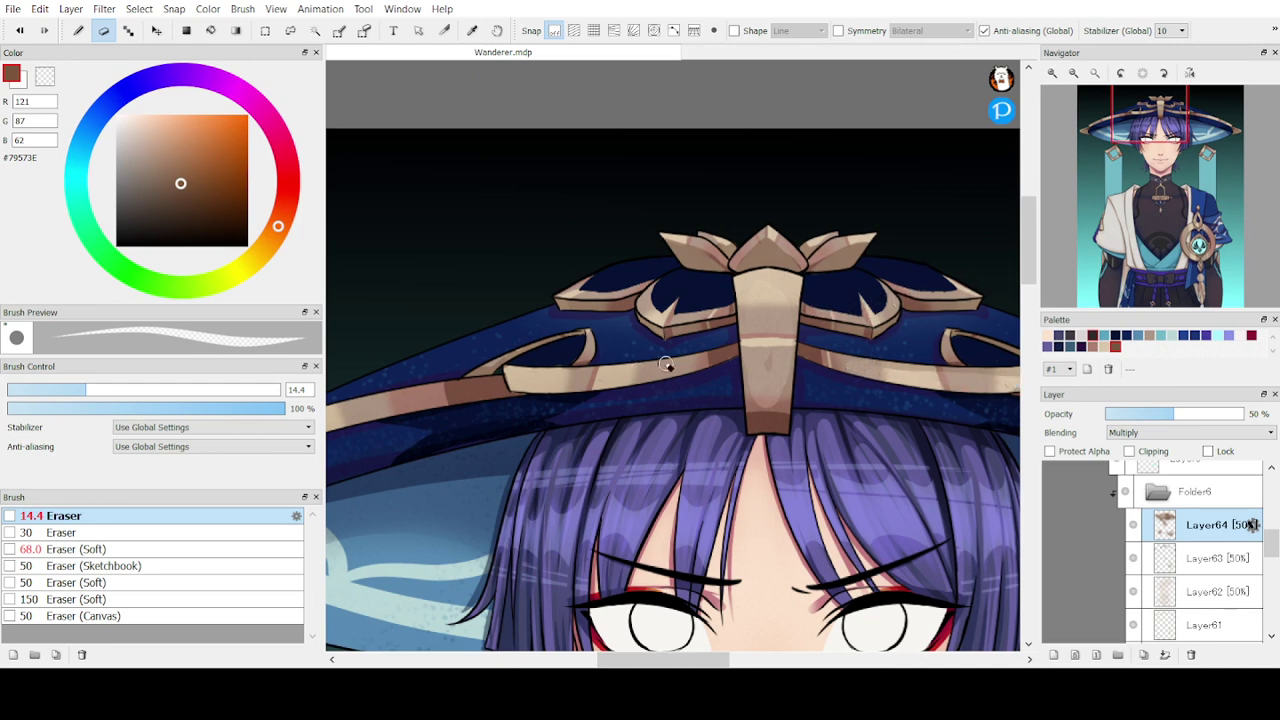
mouse_move(666, 365)
mouse_down()
mouse_move(576, 376)
mouse_move(637, 387)
mouse_up()
- Erase highlight areas from the soft shading along the gold band on the left half of the hat brim
mouse_move(1122, 242)
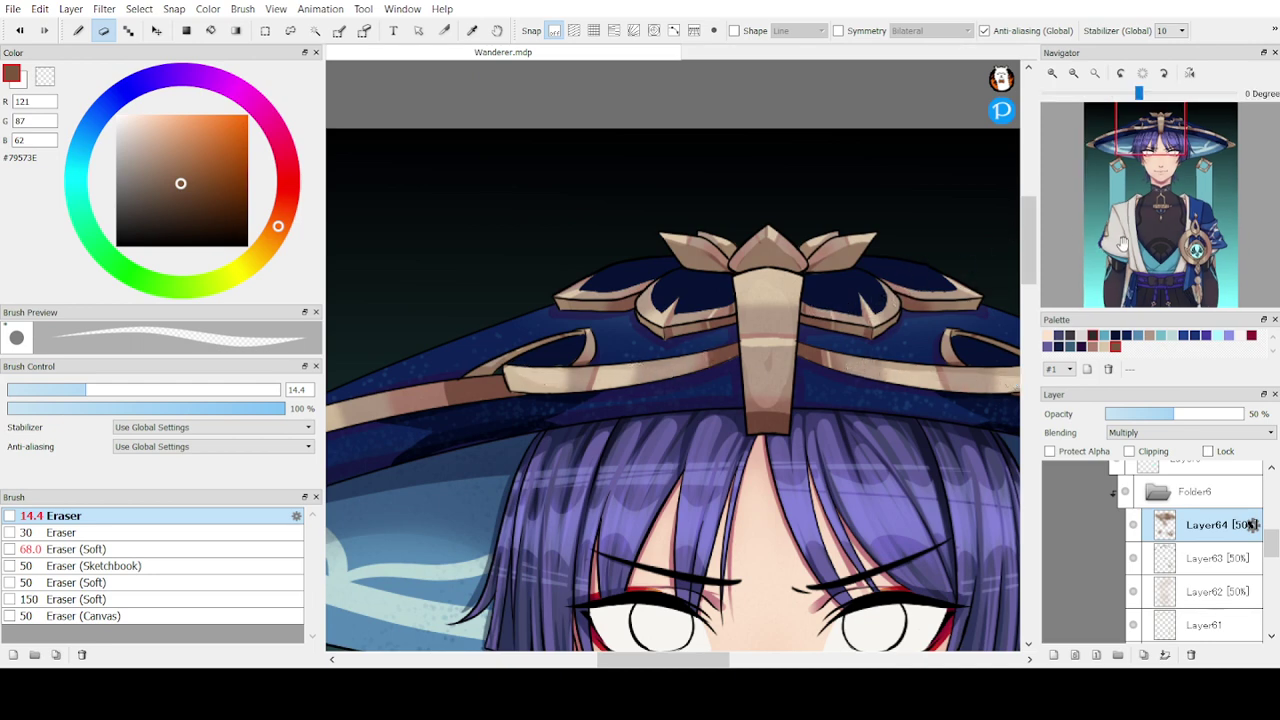
drag(1149, 158, 1104, 144)
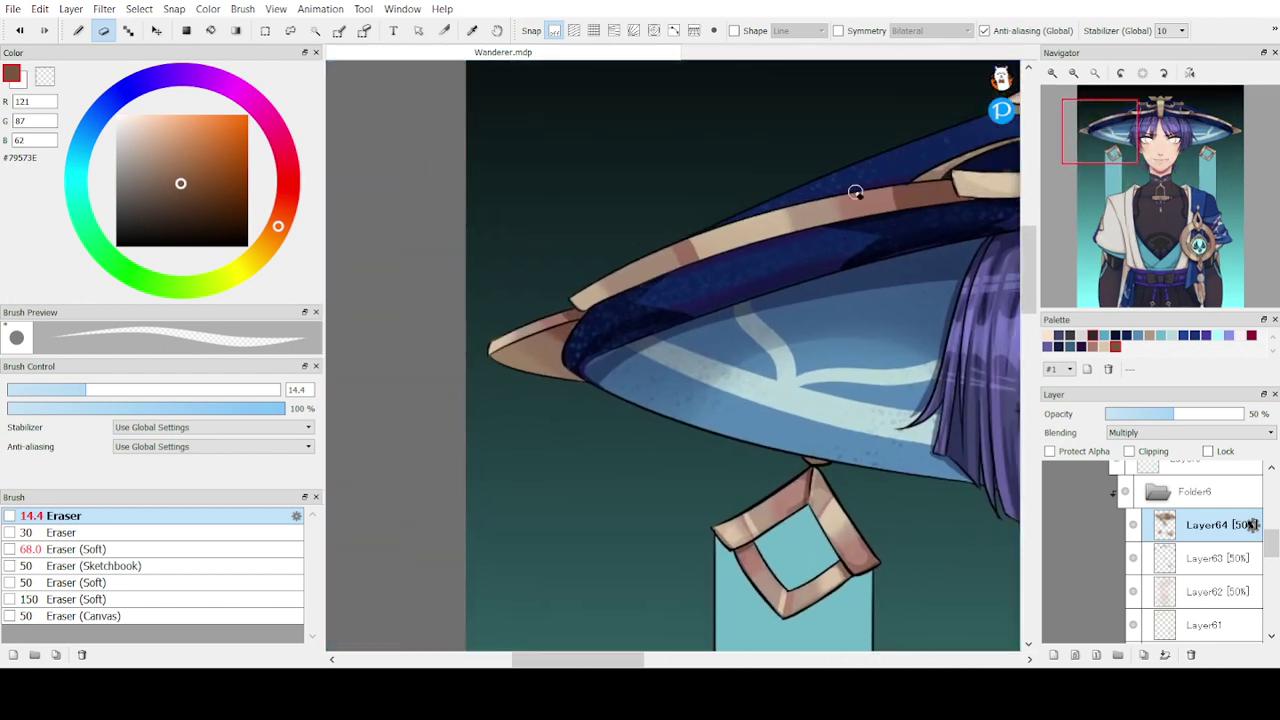
mouse_move(833, 206)
mouse_down()
mouse_move(644, 261)
mouse_move(715, 242)
mouse_move(621, 283)
mouse_up()
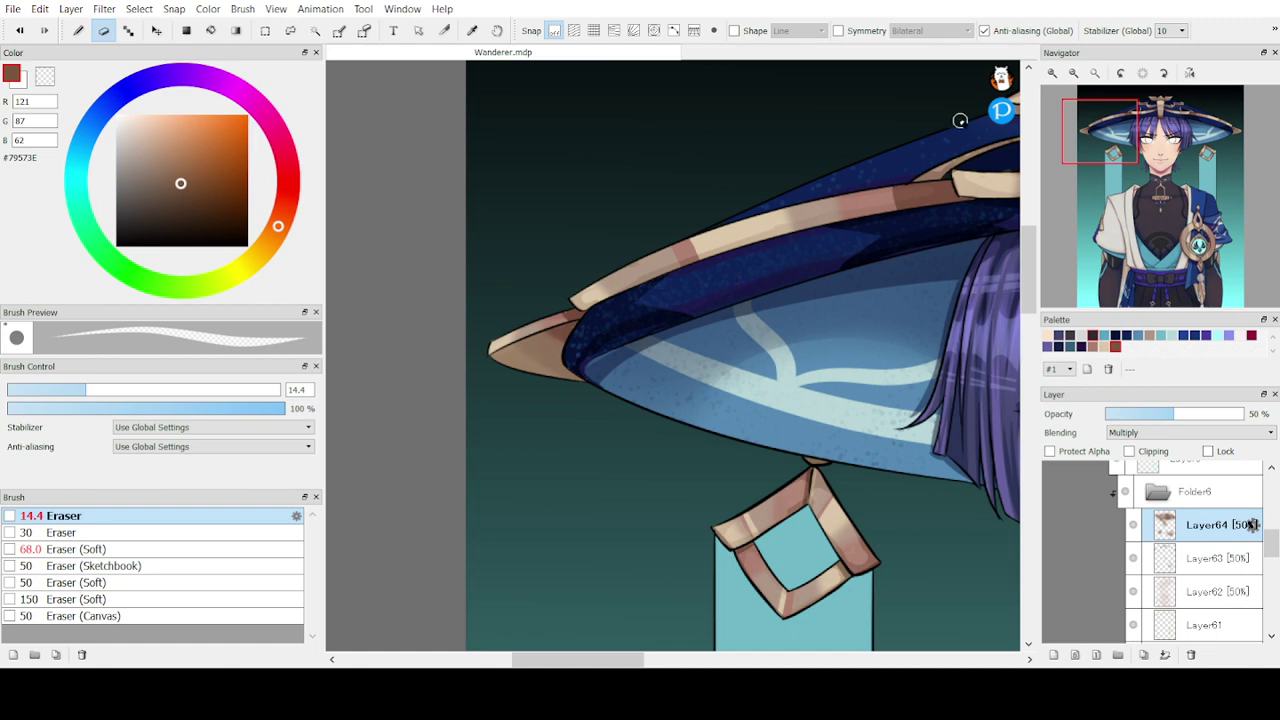
- Switch to the Blur brush and set its size to 307 and its opacity to 23%
key(b)
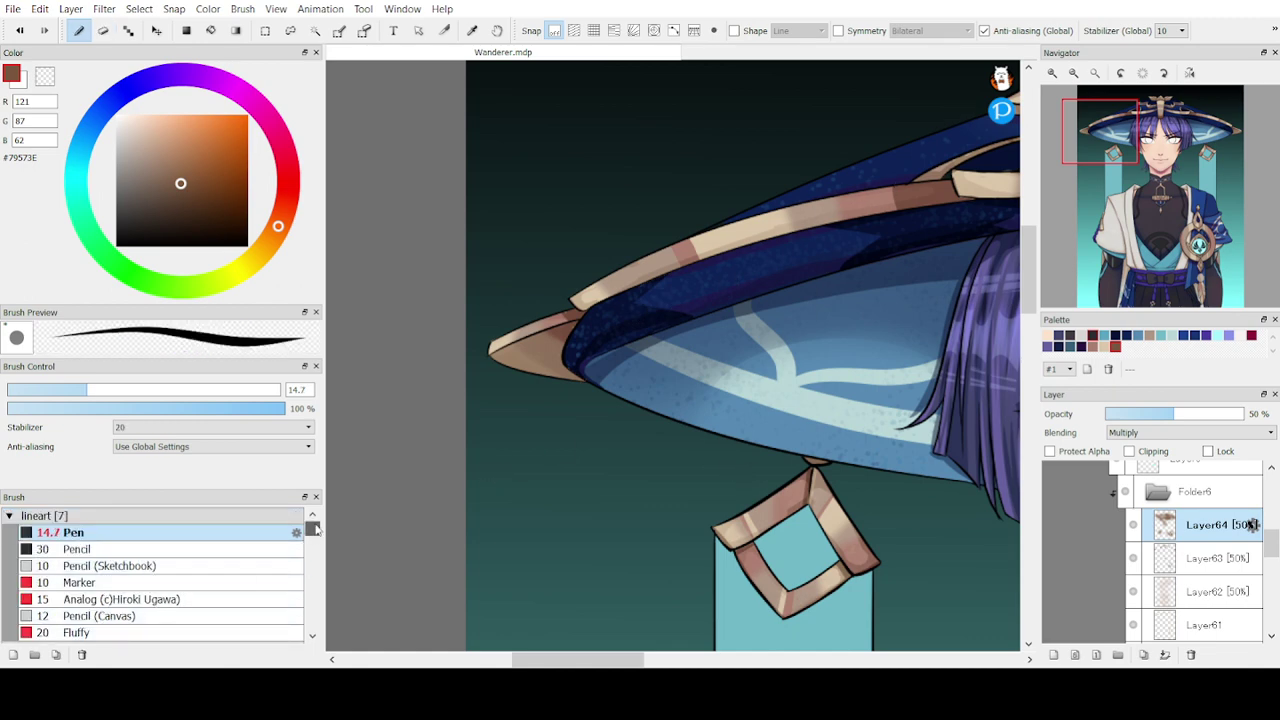
scroll(315, 530, down, 5)
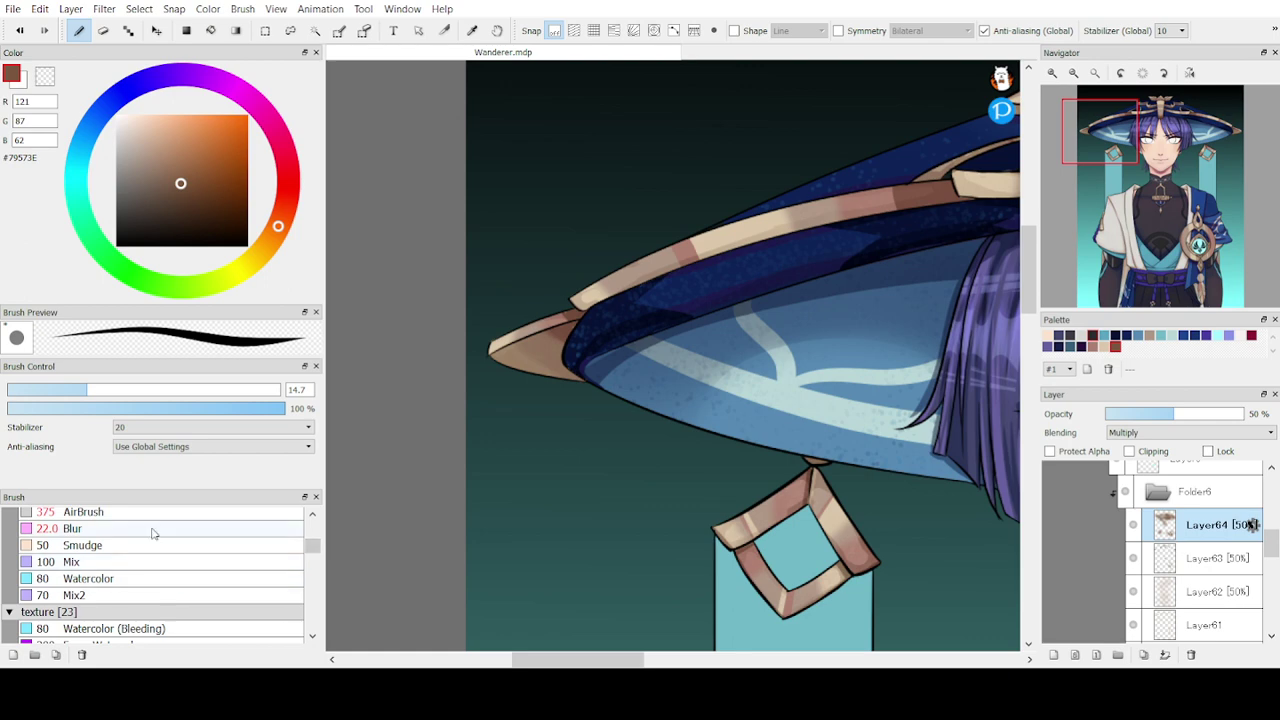
click(153, 533)
click(1074, 72)
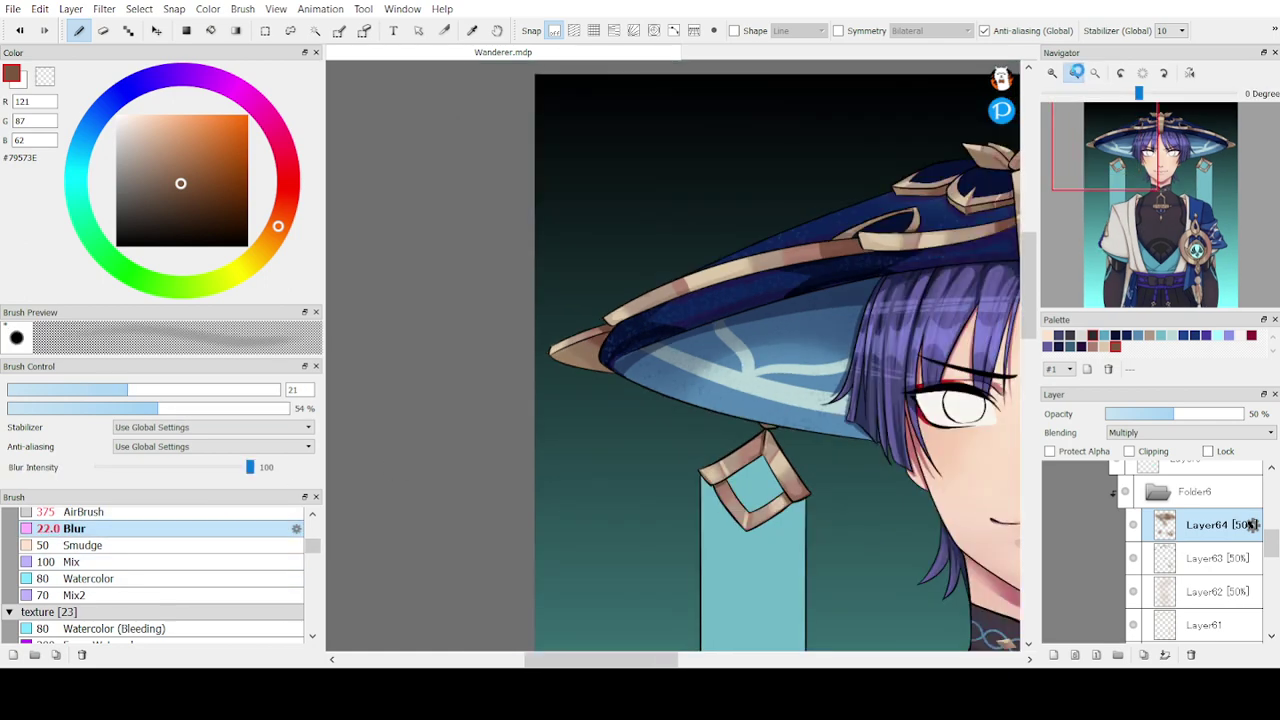
click(1074, 72)
drag(1160, 183, 1163, 280)
click(1074, 73)
click(1074, 73)
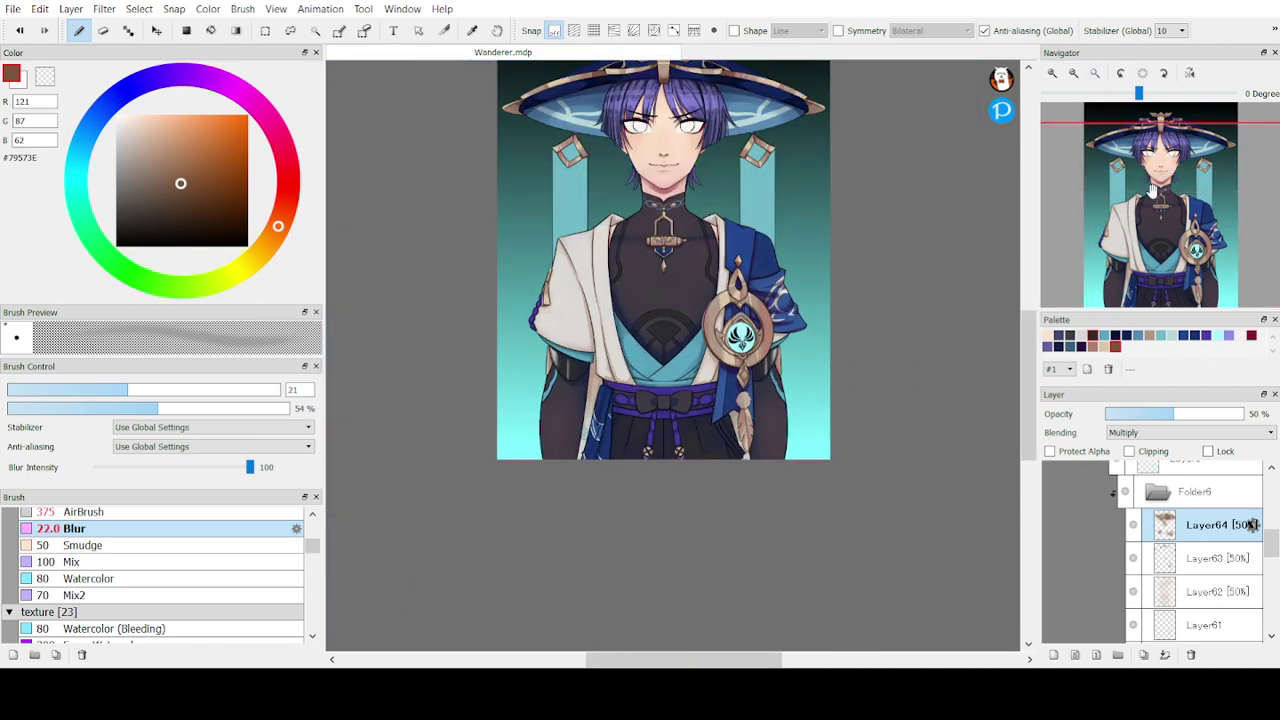
drag(1149, 185, 1147, 185)
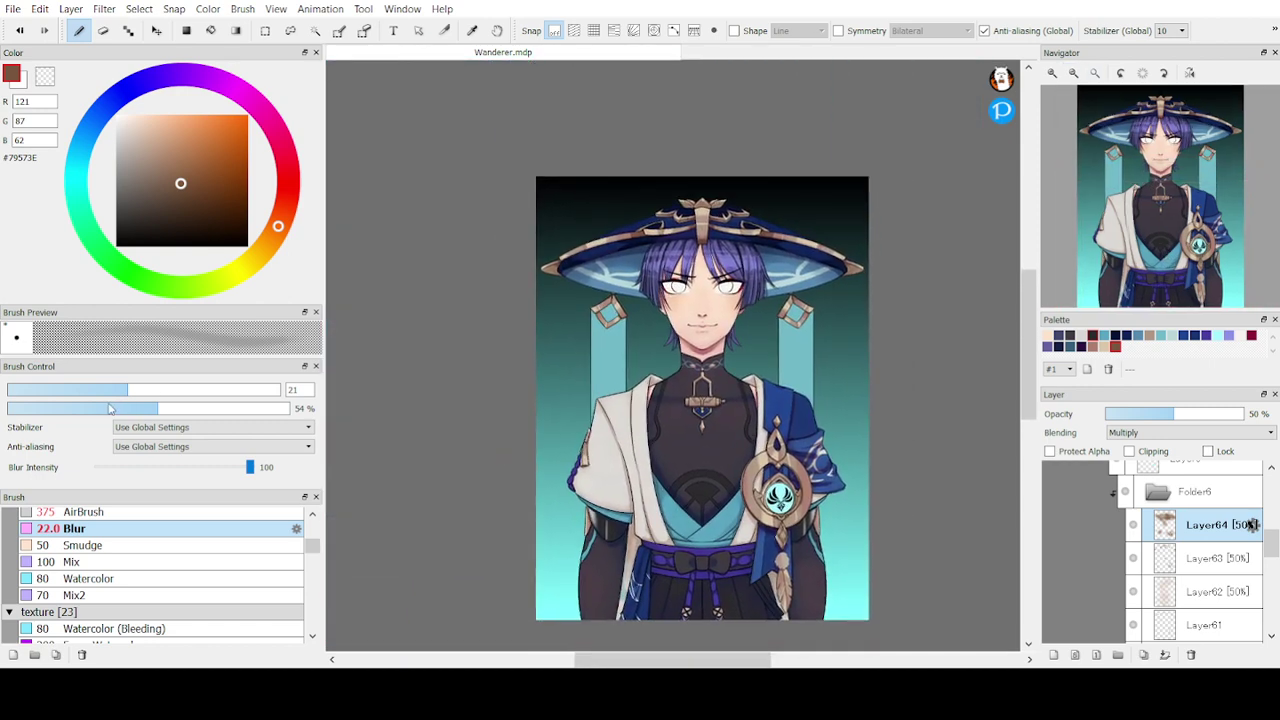
click(78, 410)
drag(155, 392, 282, 392)
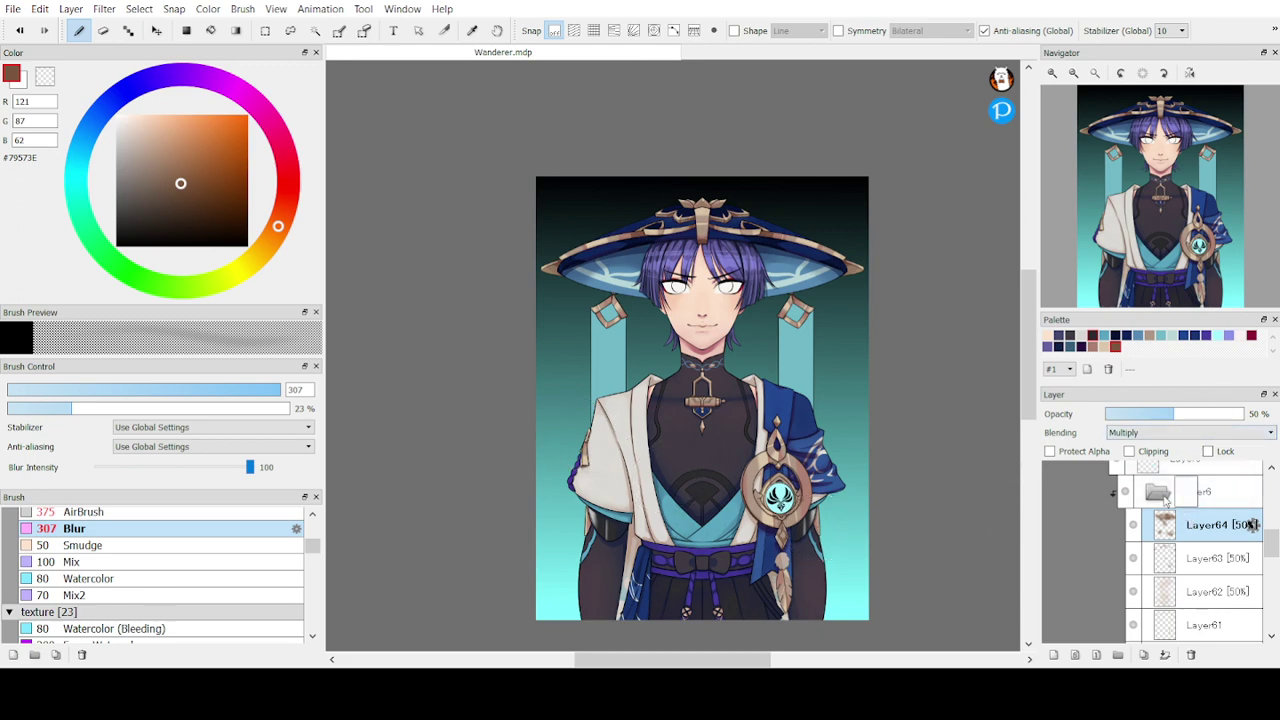
- Collapse Folder6, toggle Layer25 and Layer8 to check what they hold, and inspect the layers inside Folder7
click(1196, 498)
drag(1270, 556, 1270, 538)
click(1166, 568)
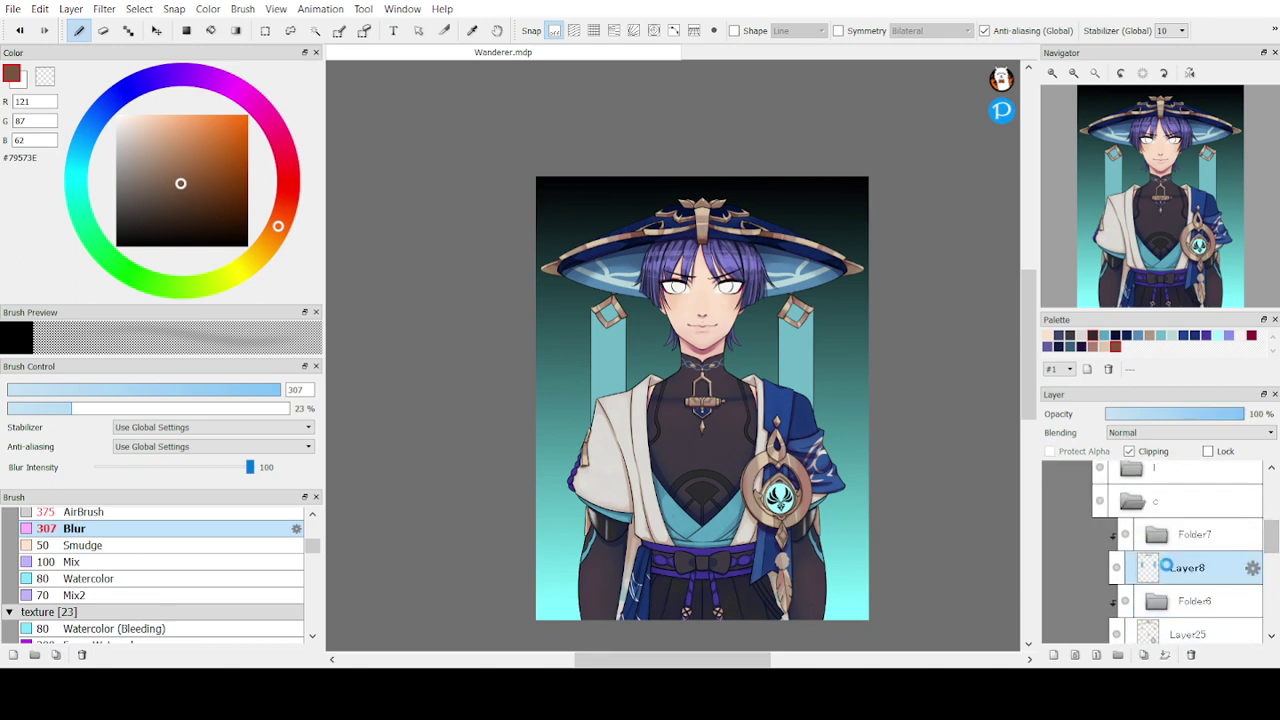
click(1117, 635)
click(1117, 635)
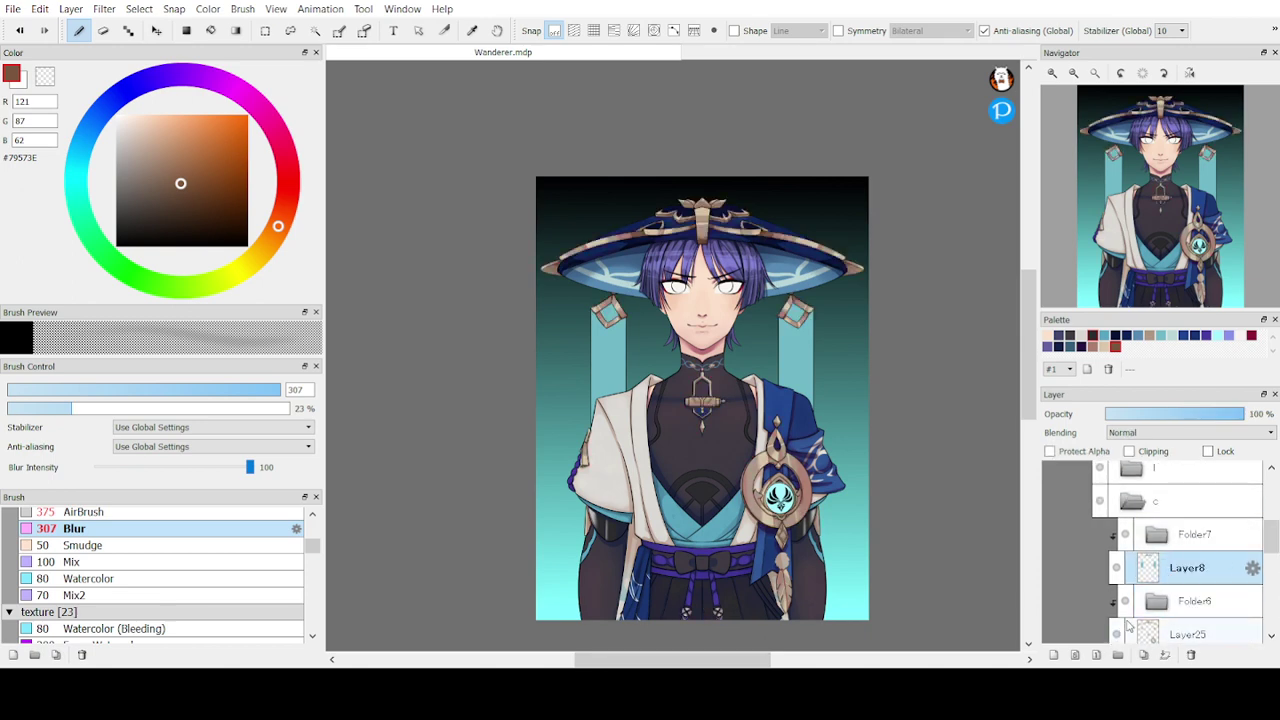
click(1117, 568)
click(1117, 568)
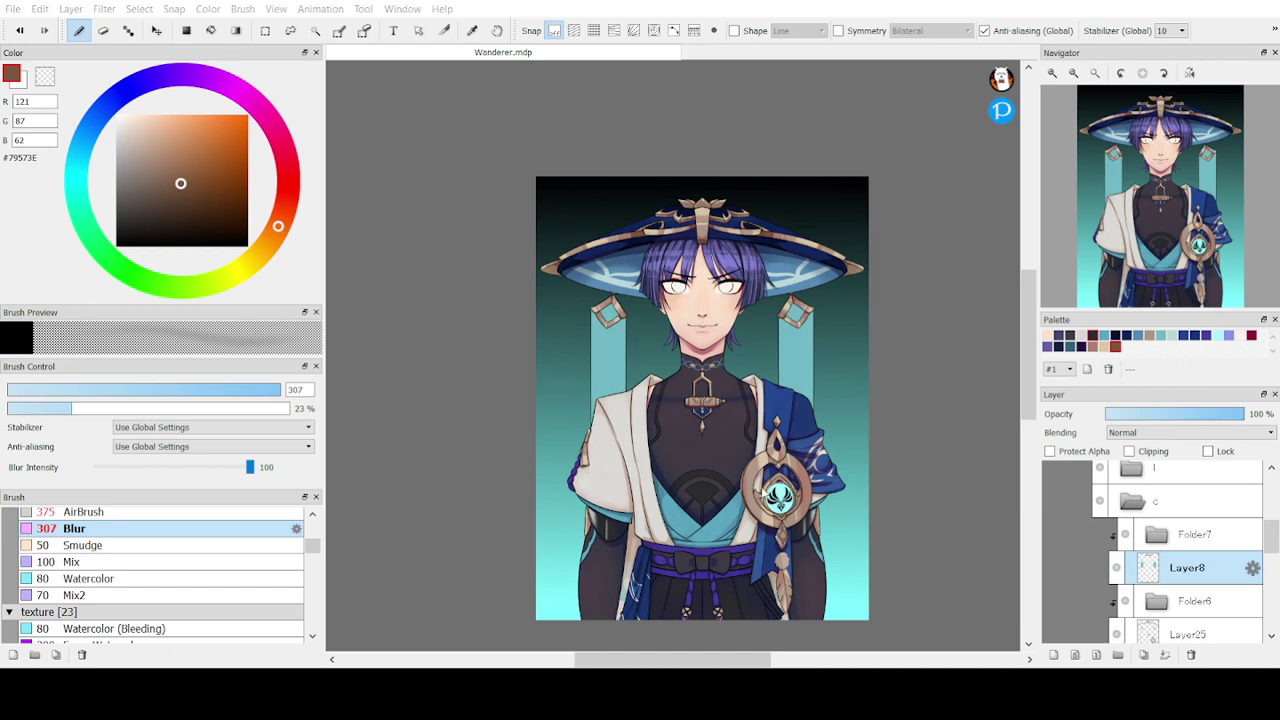
click(1160, 532)
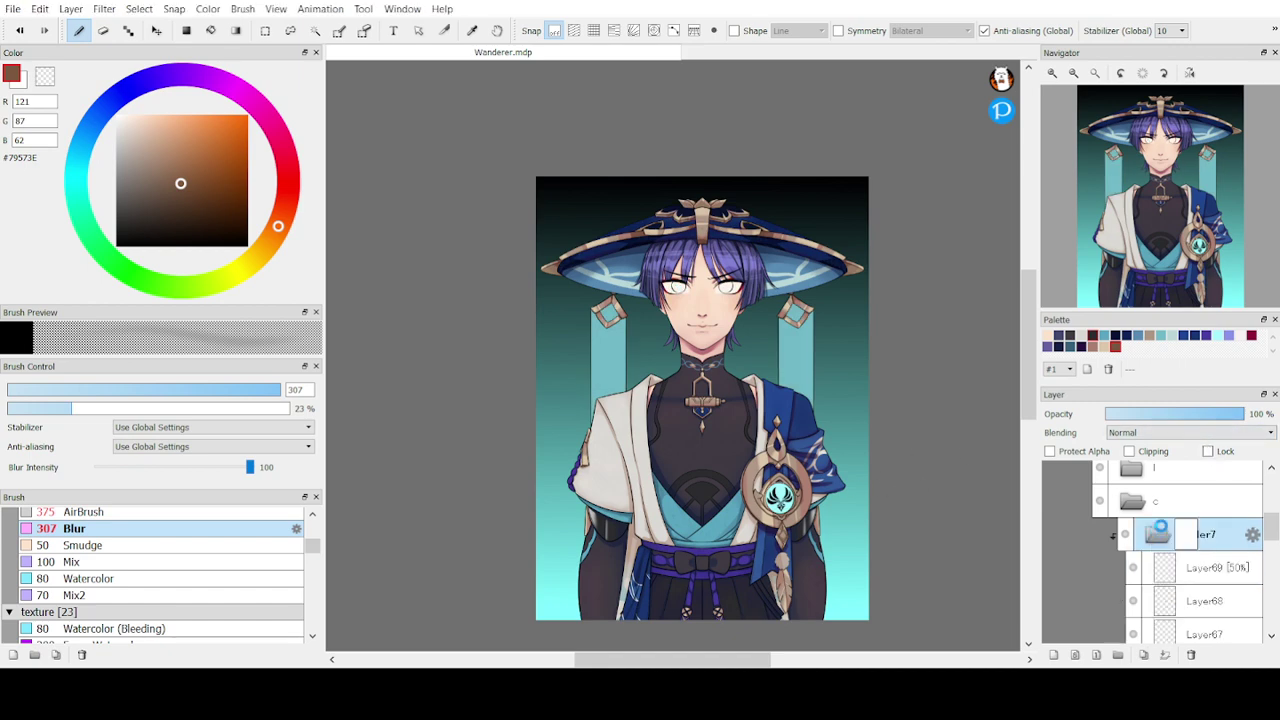
drag(1270, 530, 1268, 556)
click(1178, 503)
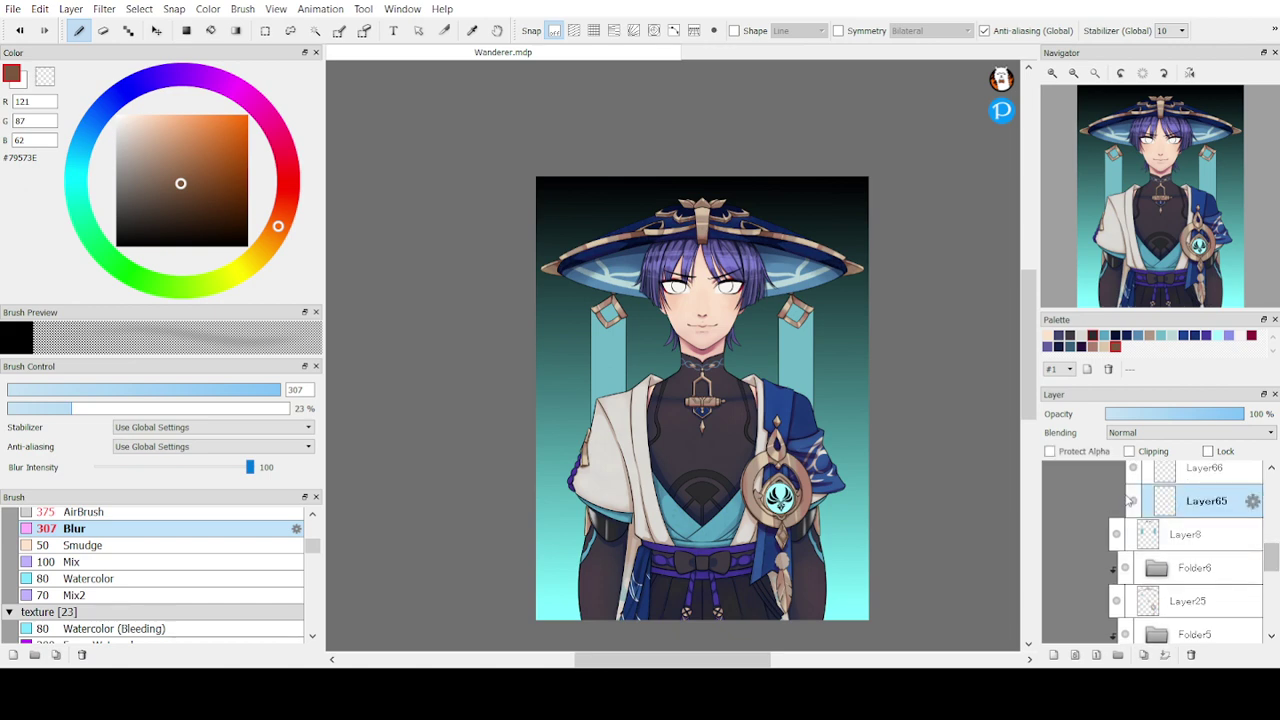
drag(1272, 558, 1273, 517)
click(1190, 584)
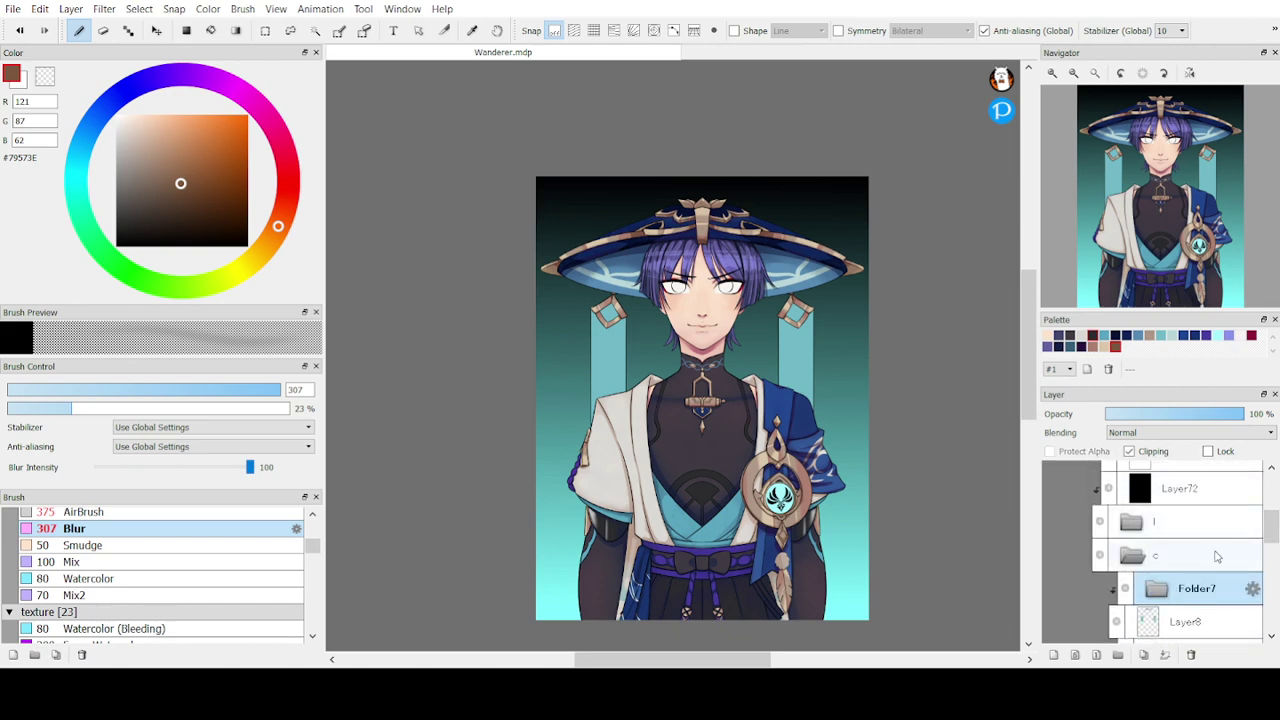
- Toggle Layer7 to identify the parts it holds and select it for painting
scroll(1230, 590, down, 5)
mouse_move(1256, 589)
mouse_down()
mouse_move(1242, 615)
mouse_move(1244, 595)
mouse_up()
scroll(1246, 600, down, 1)
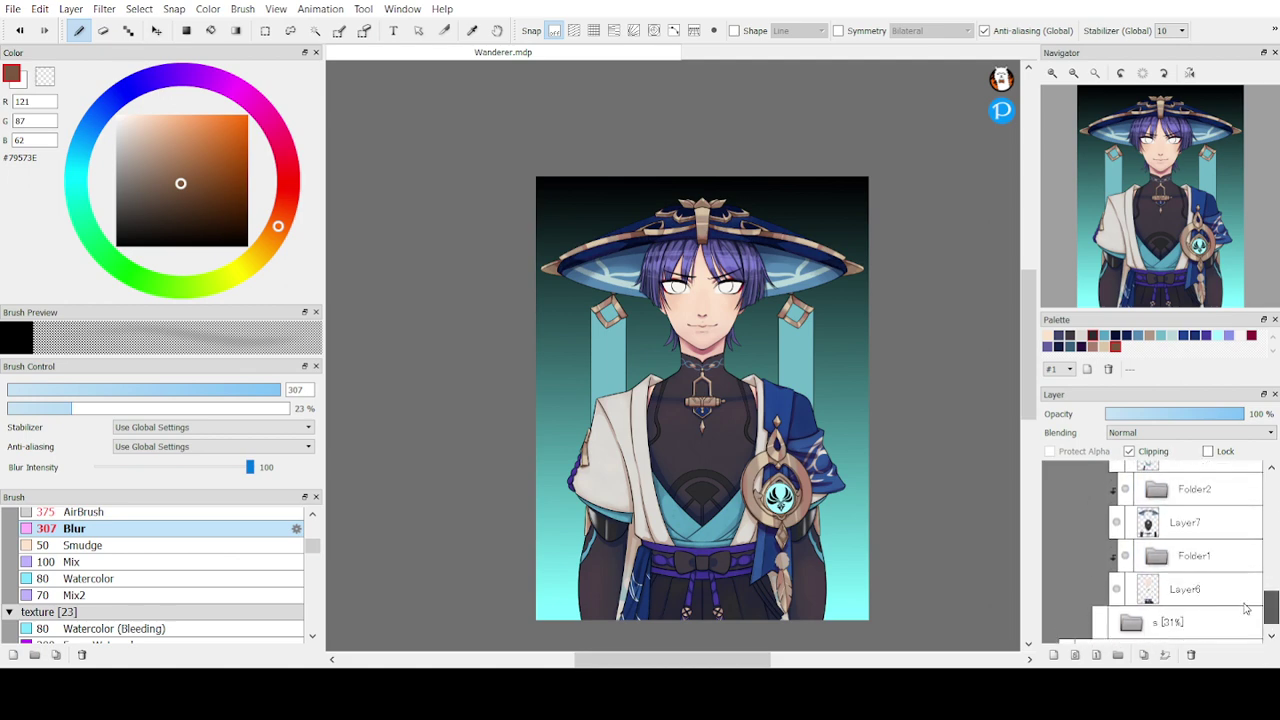
click(1190, 588)
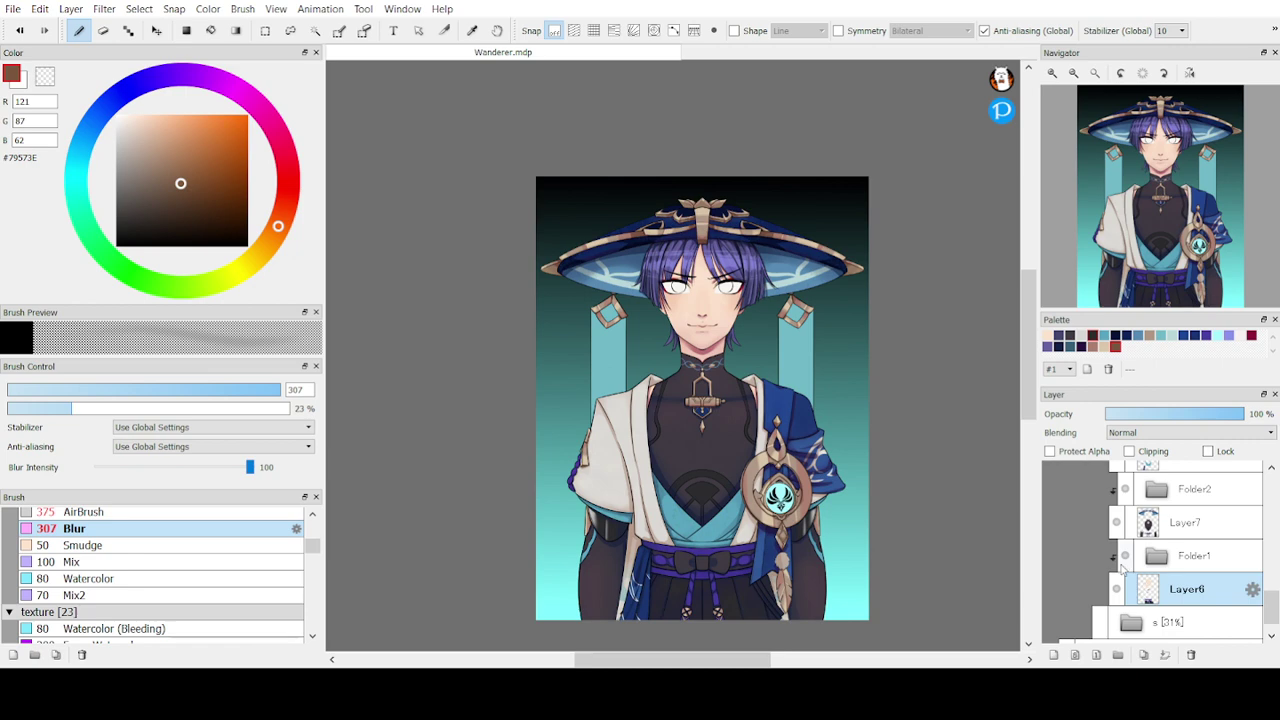
click(1117, 522)
click(1117, 522)
click(1187, 522)
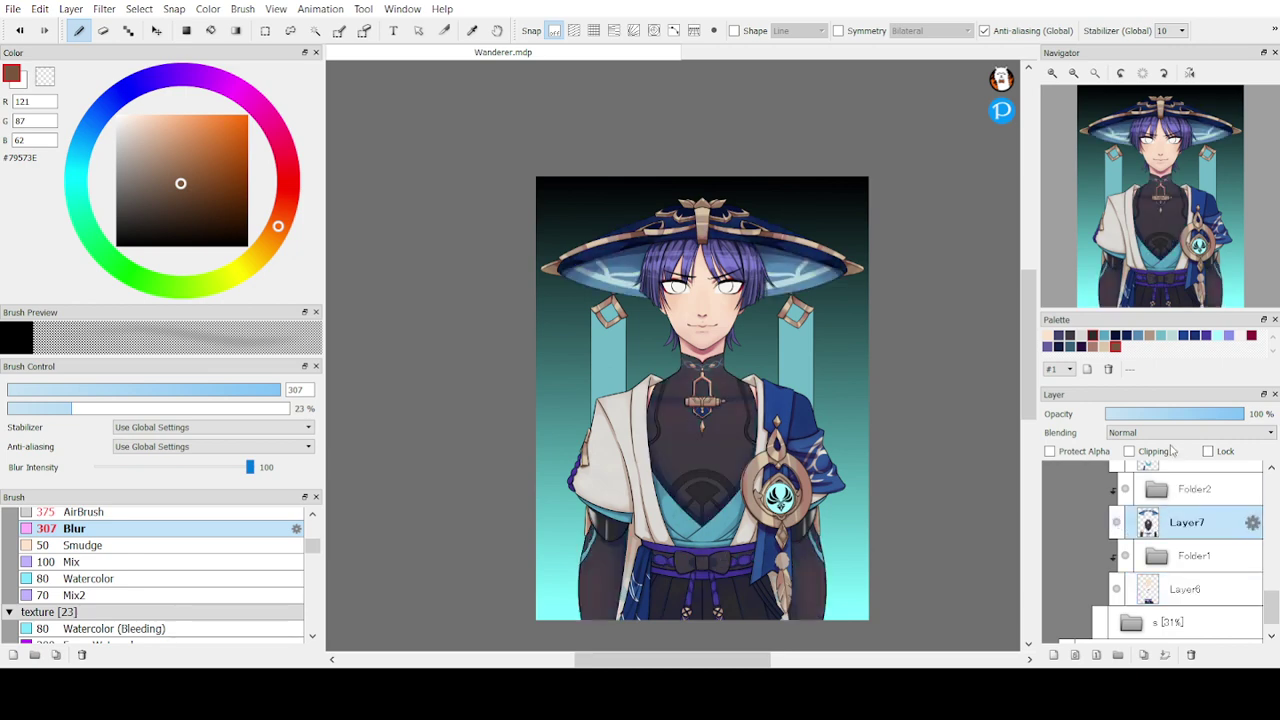
- With the 14.7 Pen and purple #4A3CA0, recolor the crossed straps over the two beads on the waist cords
mouse_move(1101, 199)
mouse_move(1127, 236)
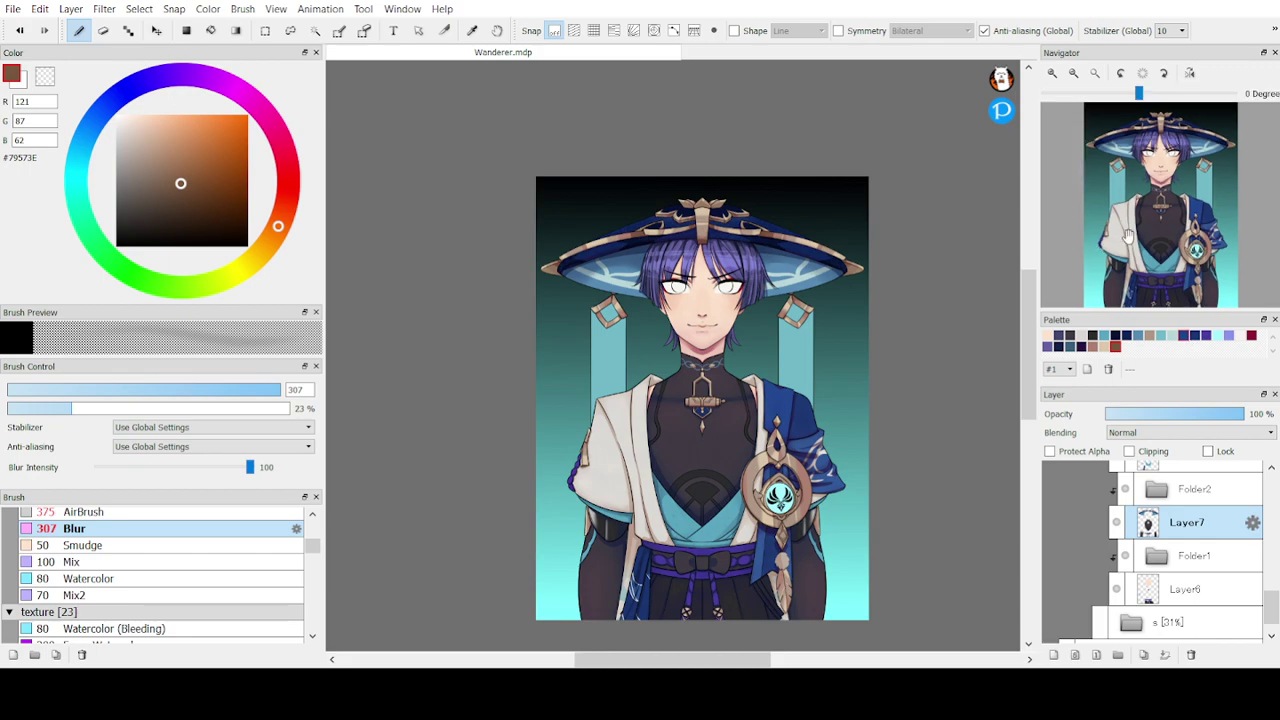
click(1205, 336)
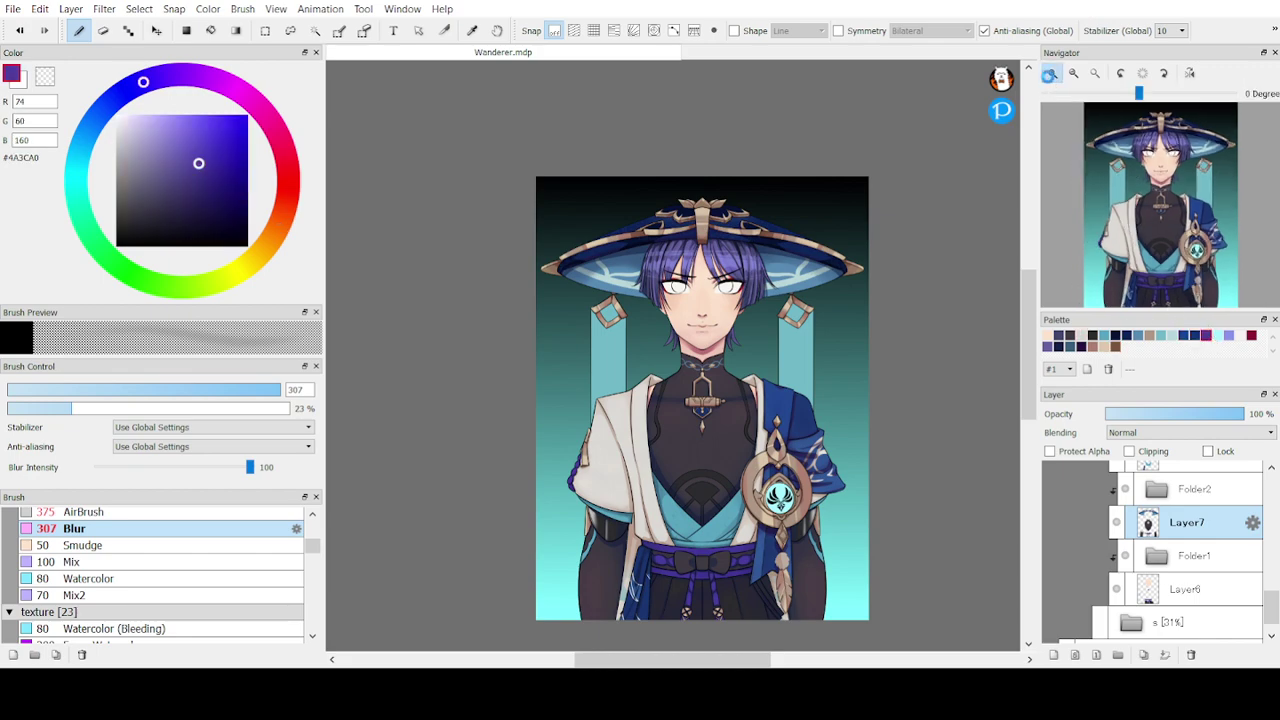
click(1060, 72)
drag(1160, 170, 1174, 273)
click(268, 512)
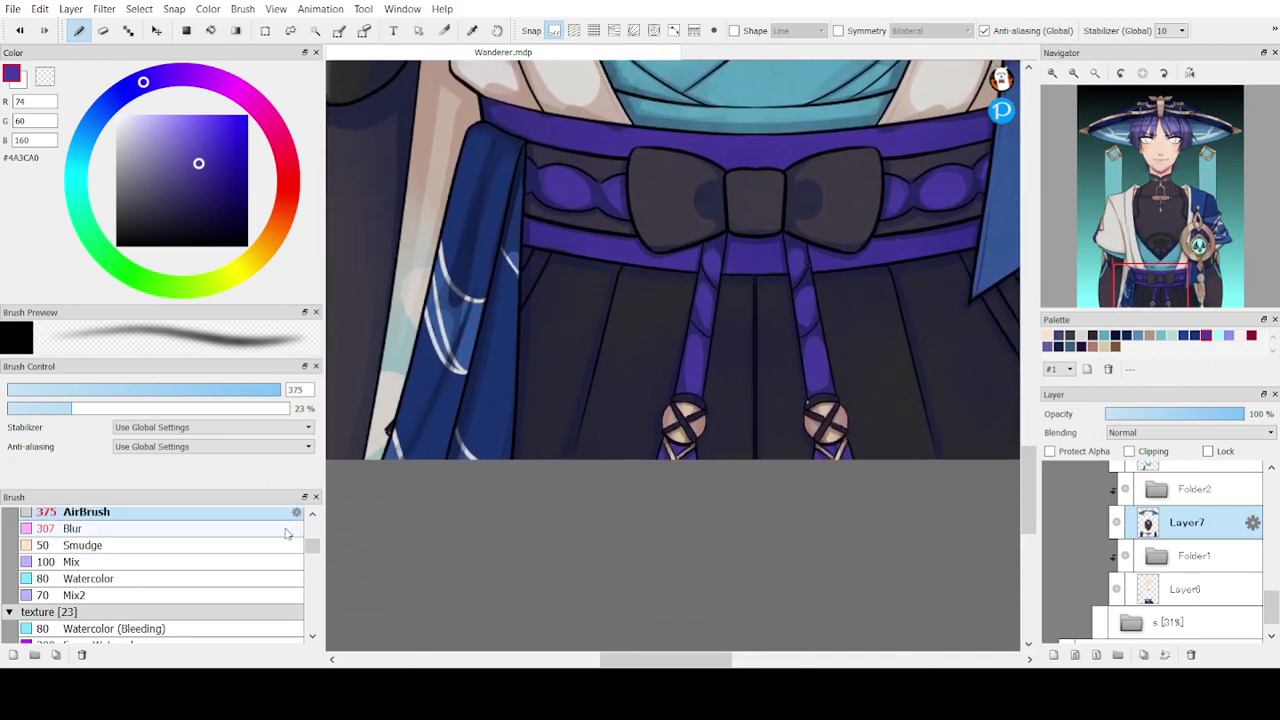
scroll(267, 530, up, 4)
click(267, 532)
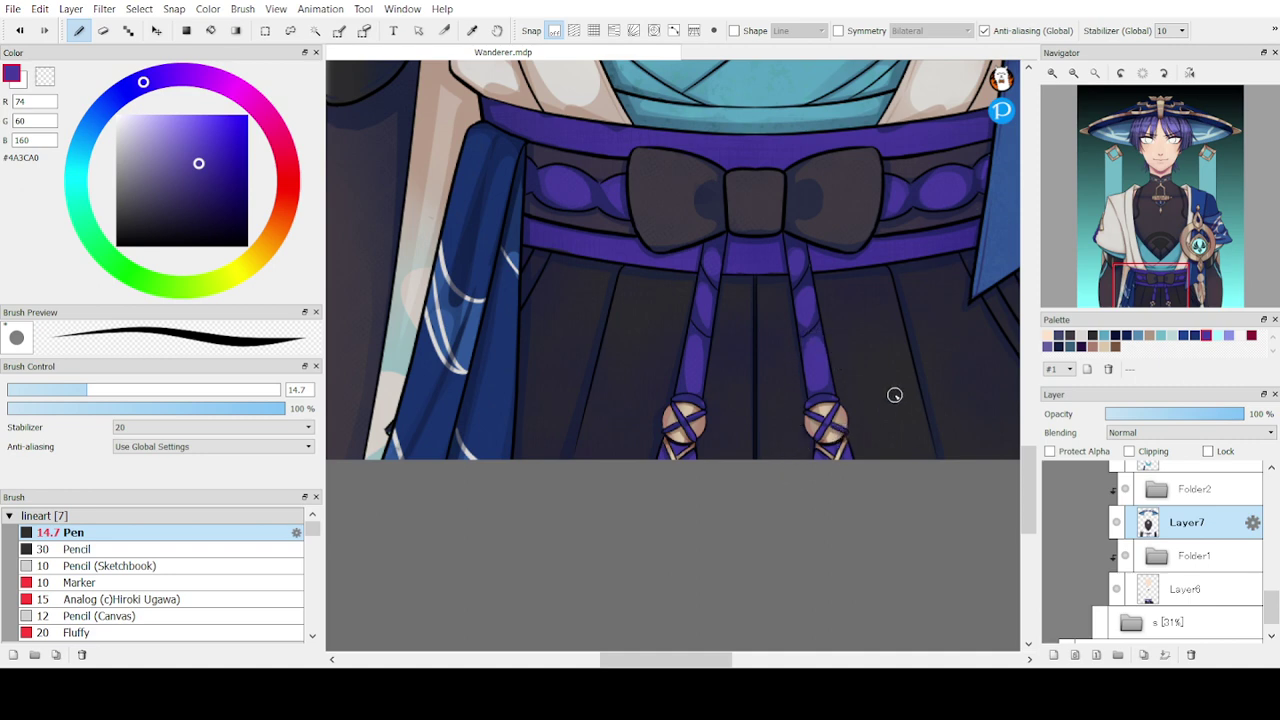
- Toggle Layer8, Folder6 and Layer25 in turn to examine which parts near the brooch's feather pendant they hold
drag(1153, 294, 1183, 291)
scroll(1271, 598, up, 2)
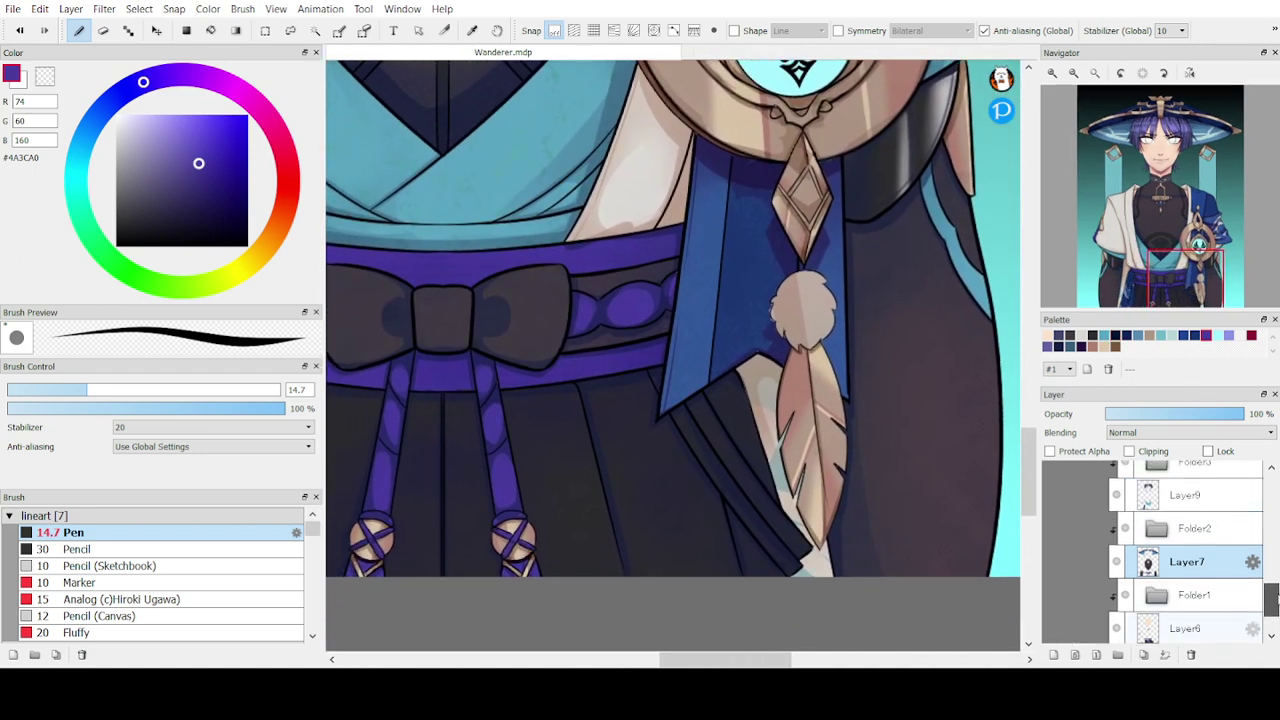
drag(1277, 598, 1277, 535)
click(1135, 590)
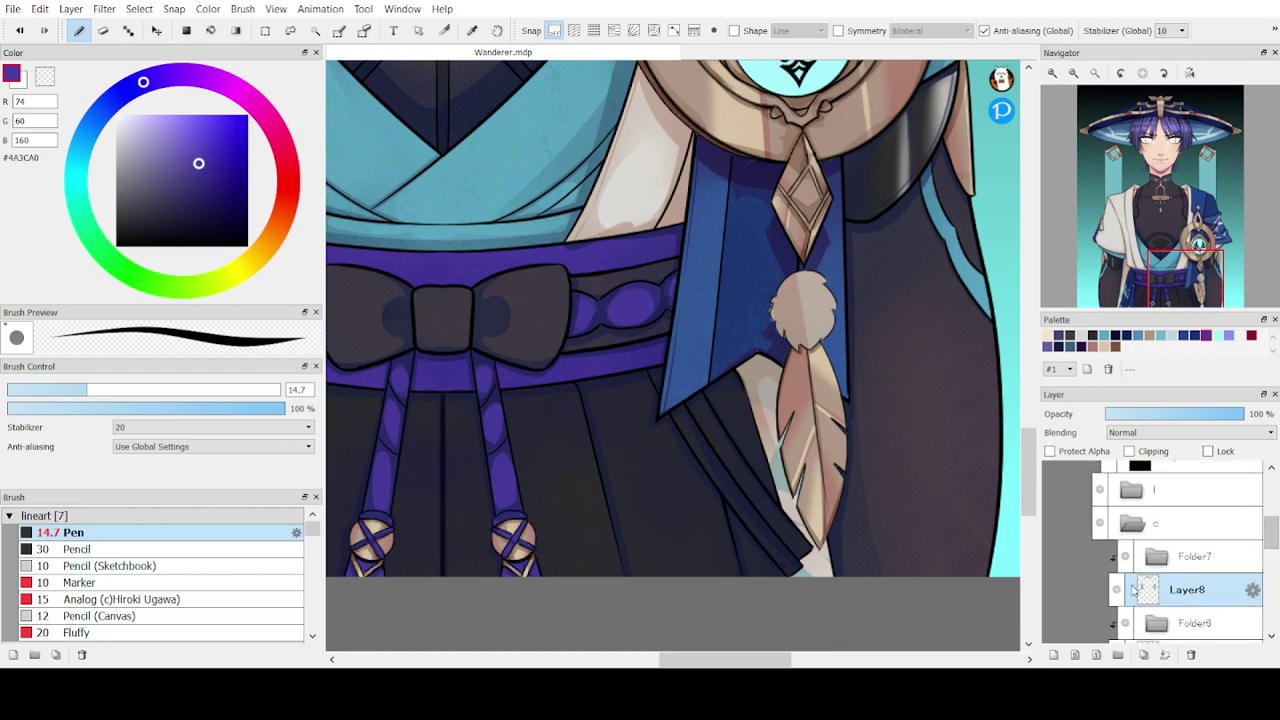
click(1117, 590)
click(1118, 592)
click(1124, 624)
click(1124, 624)
scroll(1150, 590, down, 3)
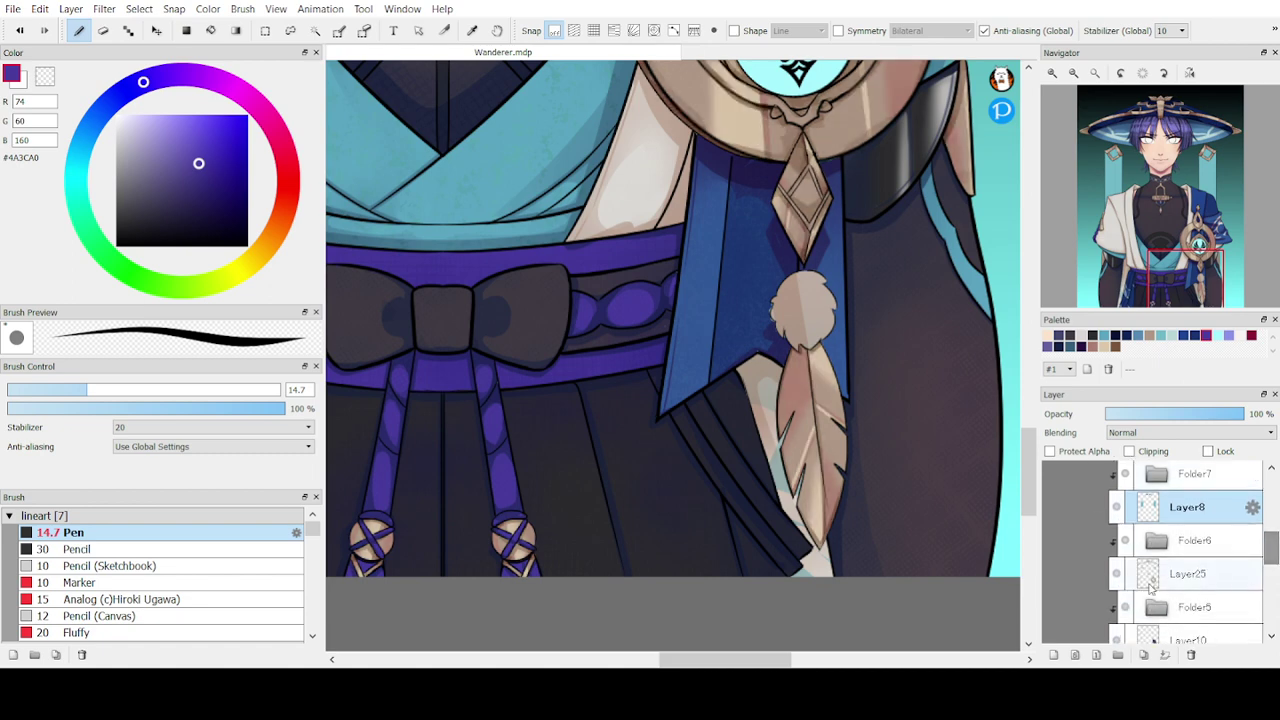
click(1117, 574)
click(1117, 574)
- Toggle Layer26 to check that it holds the pendant's pompom and white garment colors, and select it
drag(1272, 550, 1275, 582)
click(1116, 566)
click(1116, 566)
click(1118, 567)
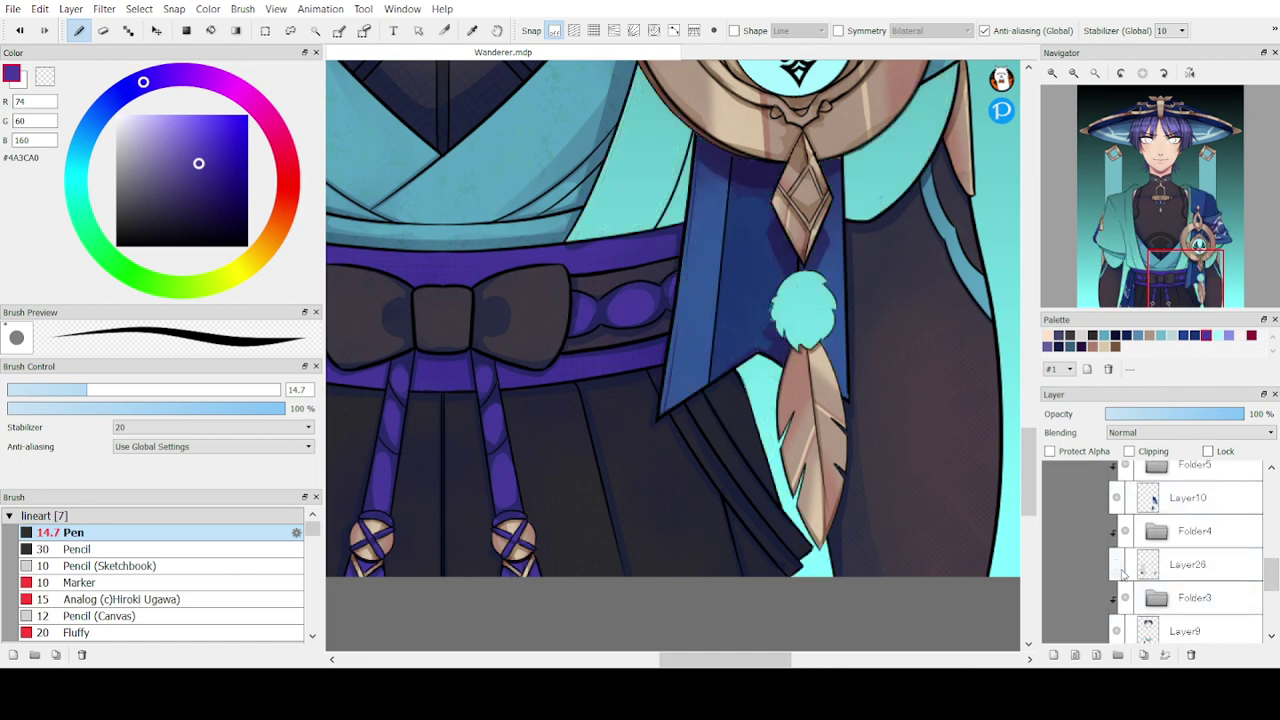
click(1118, 567)
click(1153, 578)
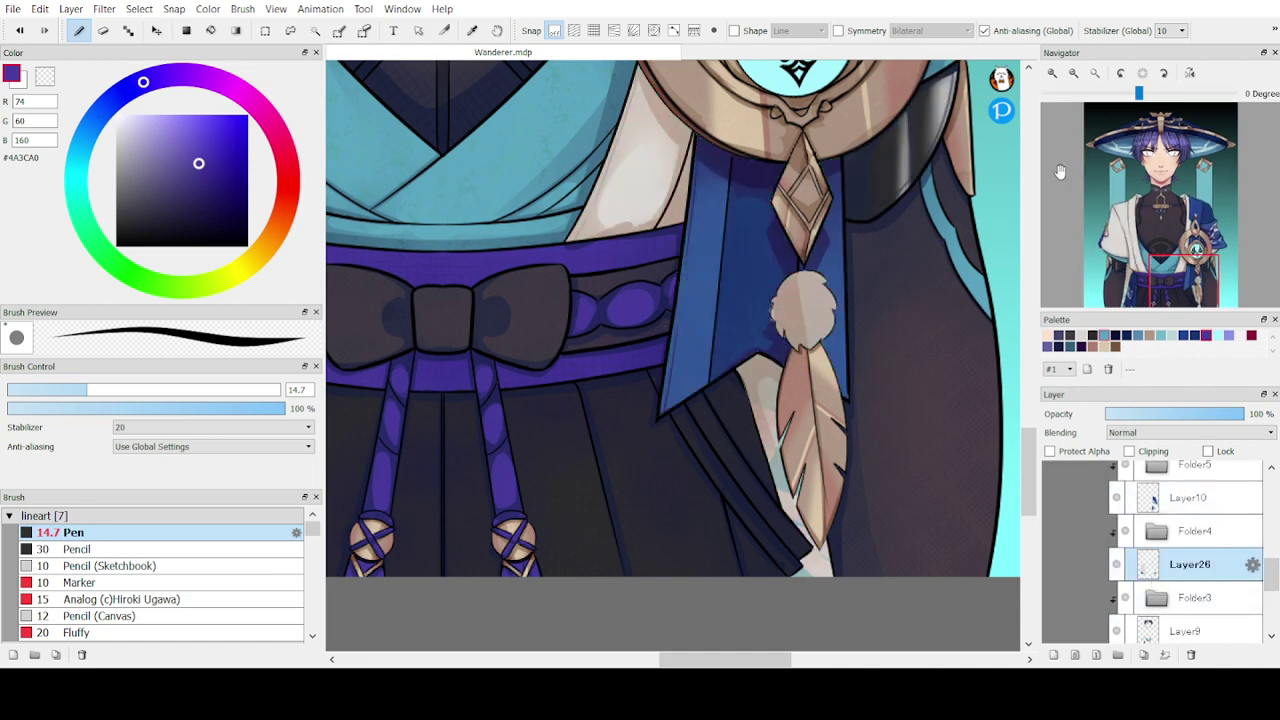
click(1052, 73)
click(1052, 73)
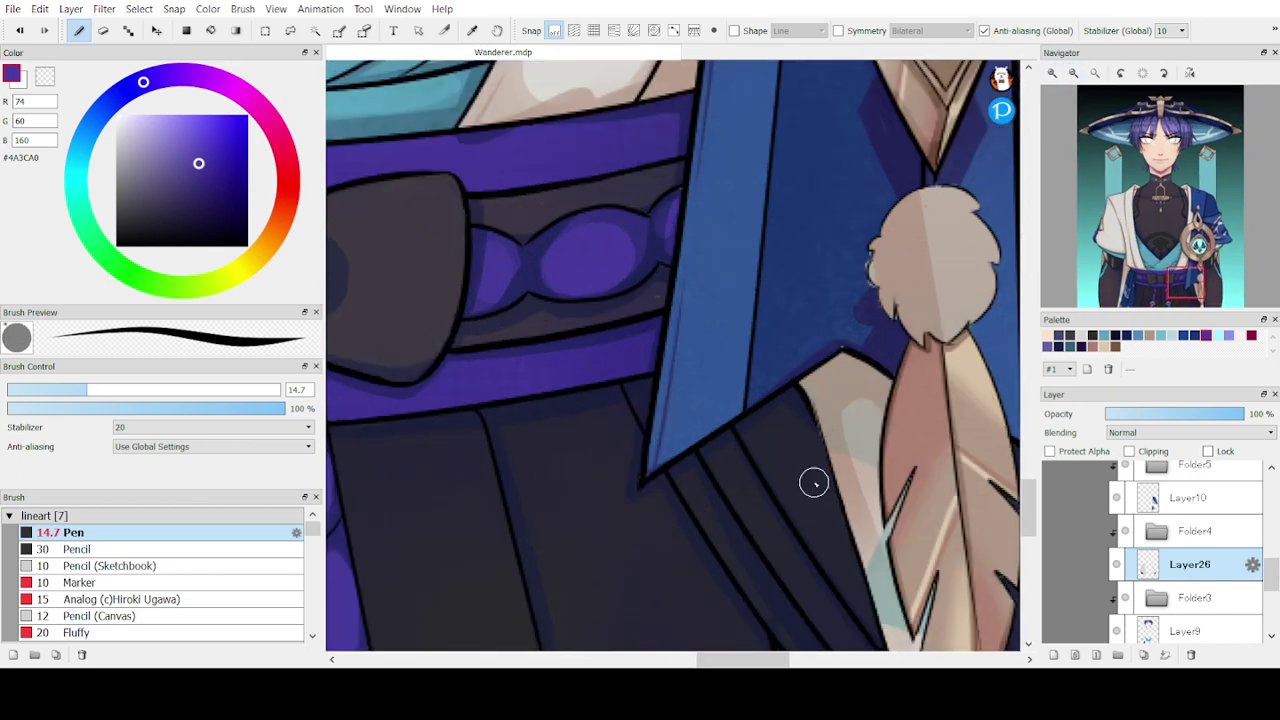
- Expand Folder4 and go through Layer27, Layer50 and Layer51 with the Eraser active to pick the pompom's shading layer
click(1157, 536)
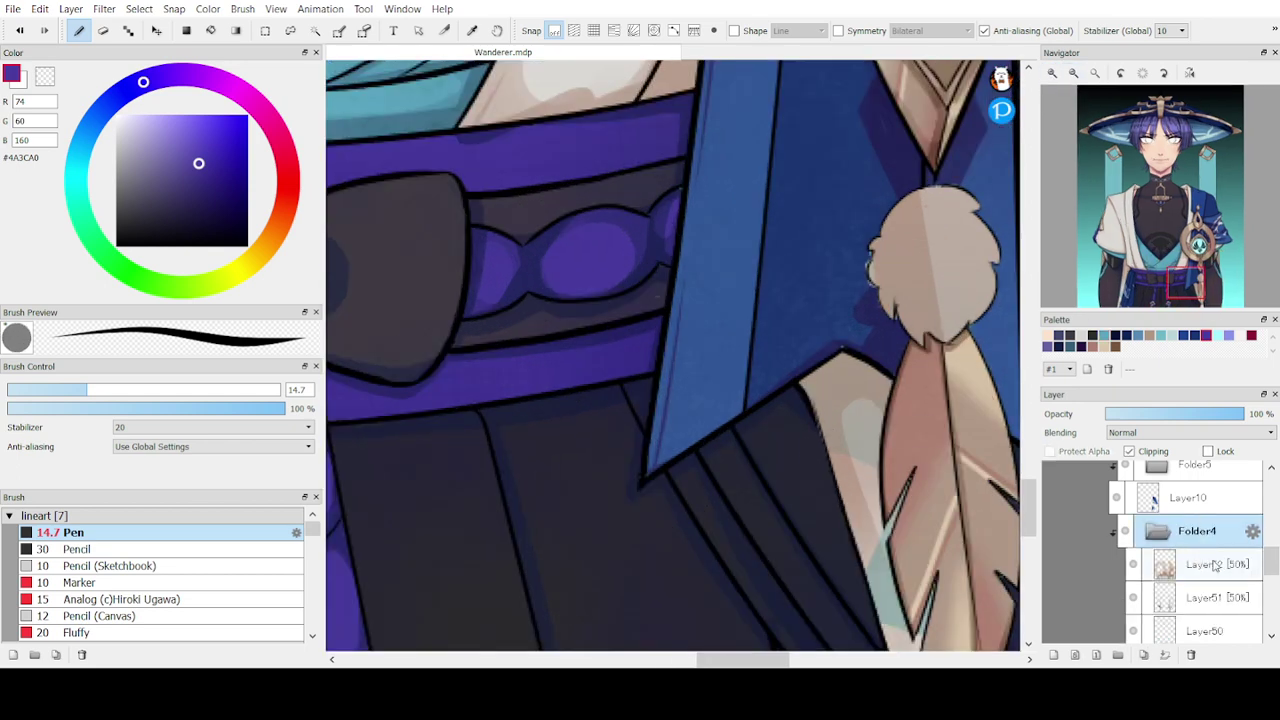
scroll(1260, 570, down, 3)
click(1150, 550)
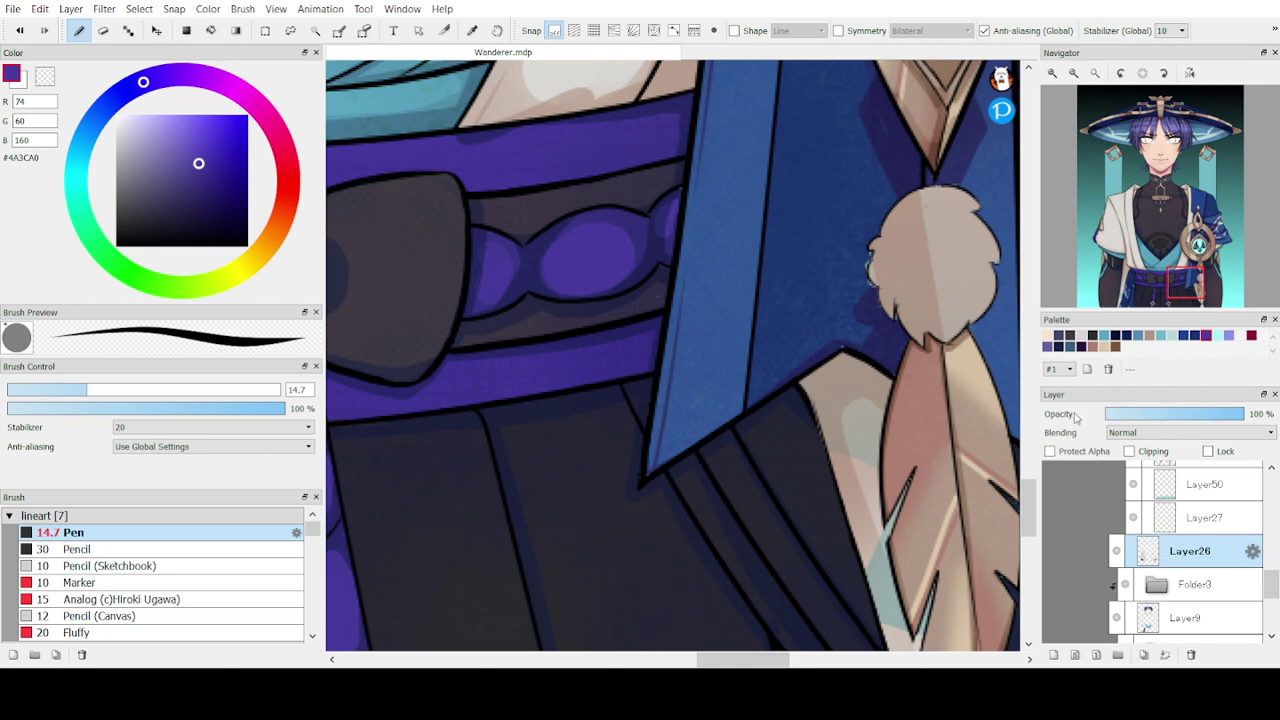
click(1141, 518)
drag(1196, 255, 1201, 244)
key(e)
click(1070, 77)
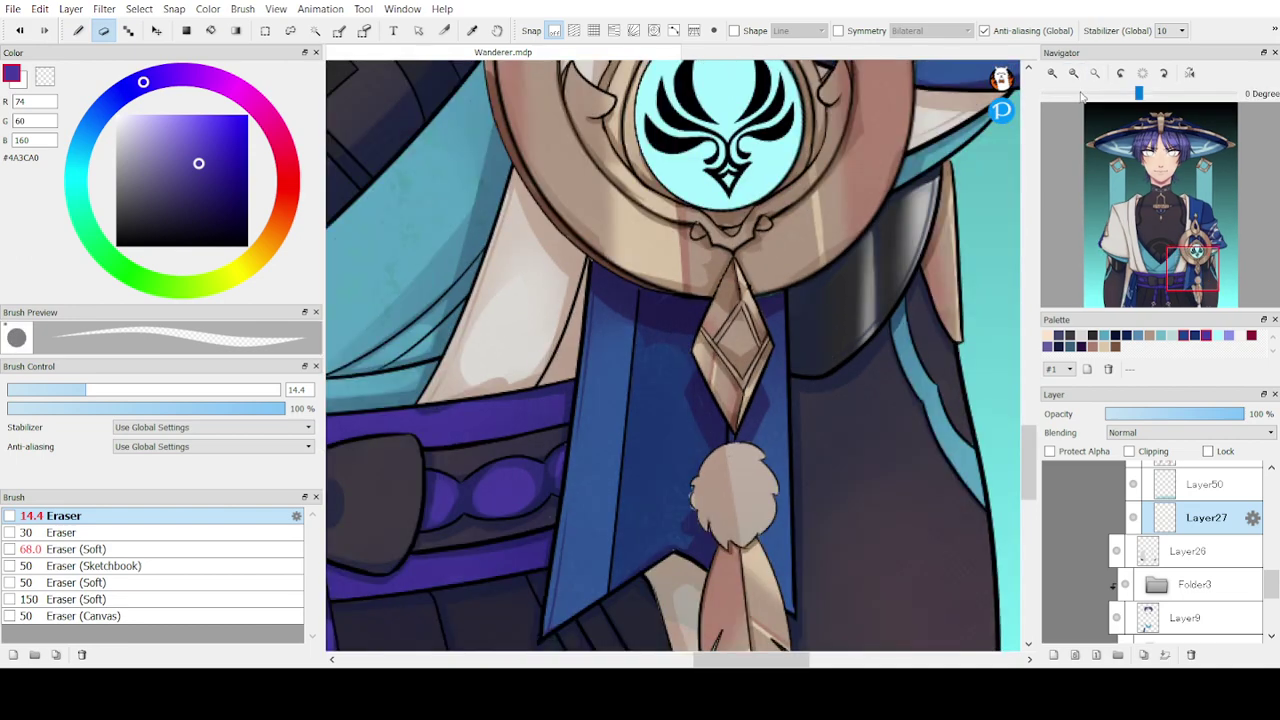
drag(1182, 262, 1183, 273)
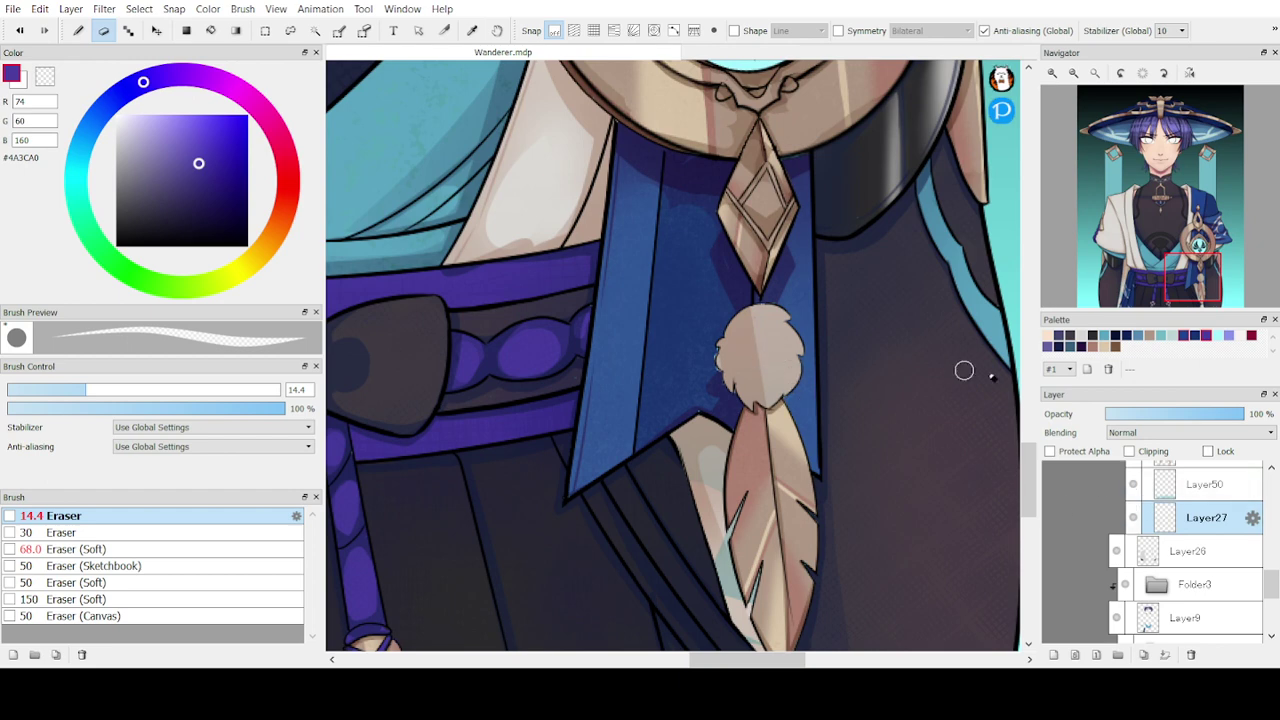
click(1168, 492)
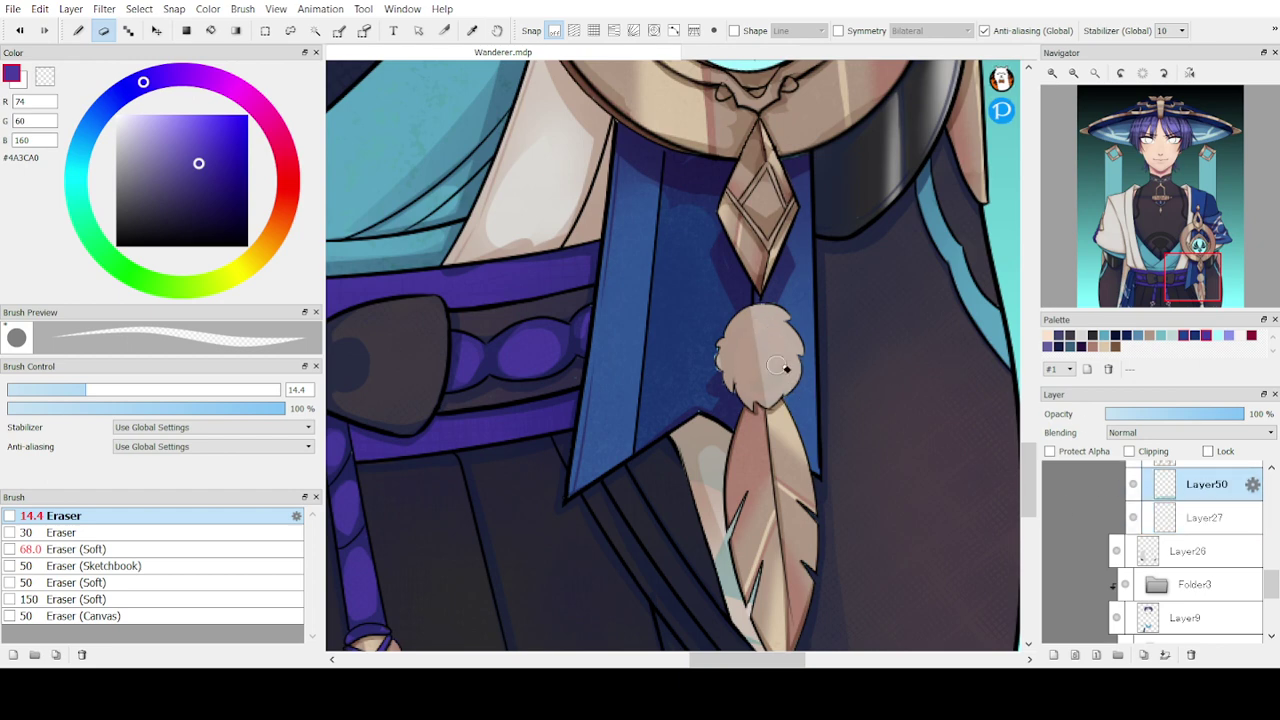
scroll(1268, 580, up, 3)
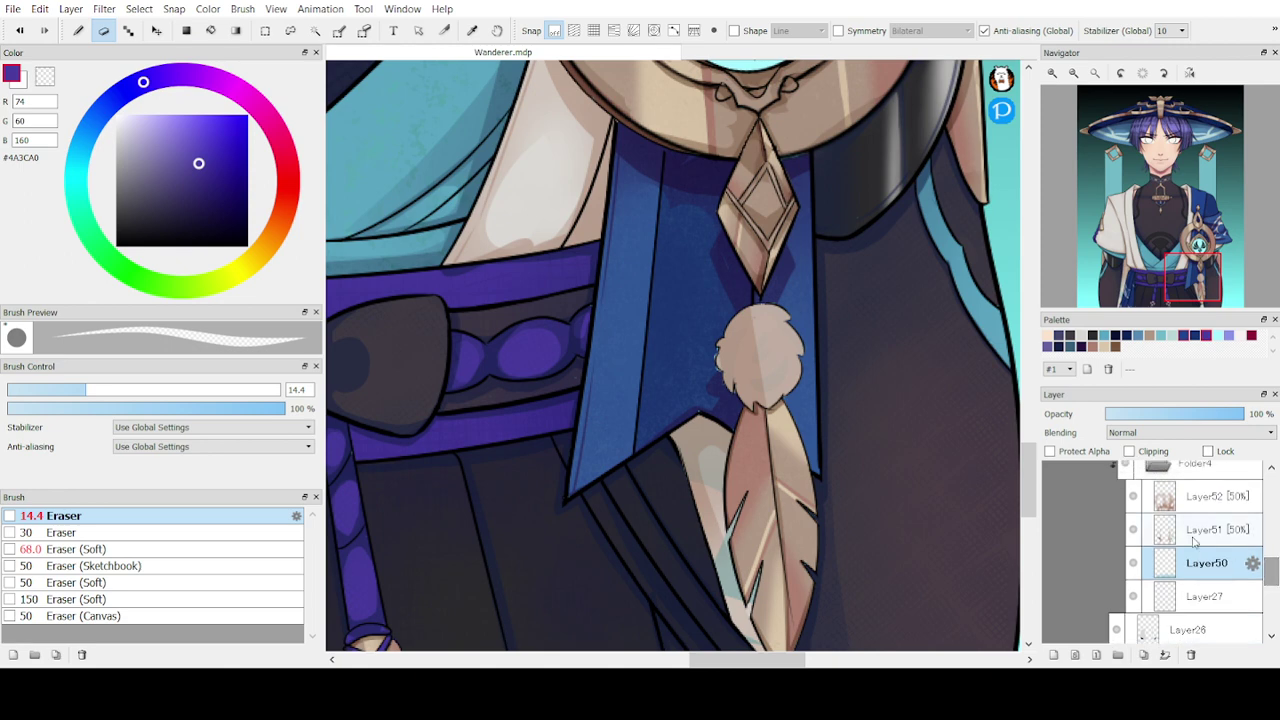
click(1196, 533)
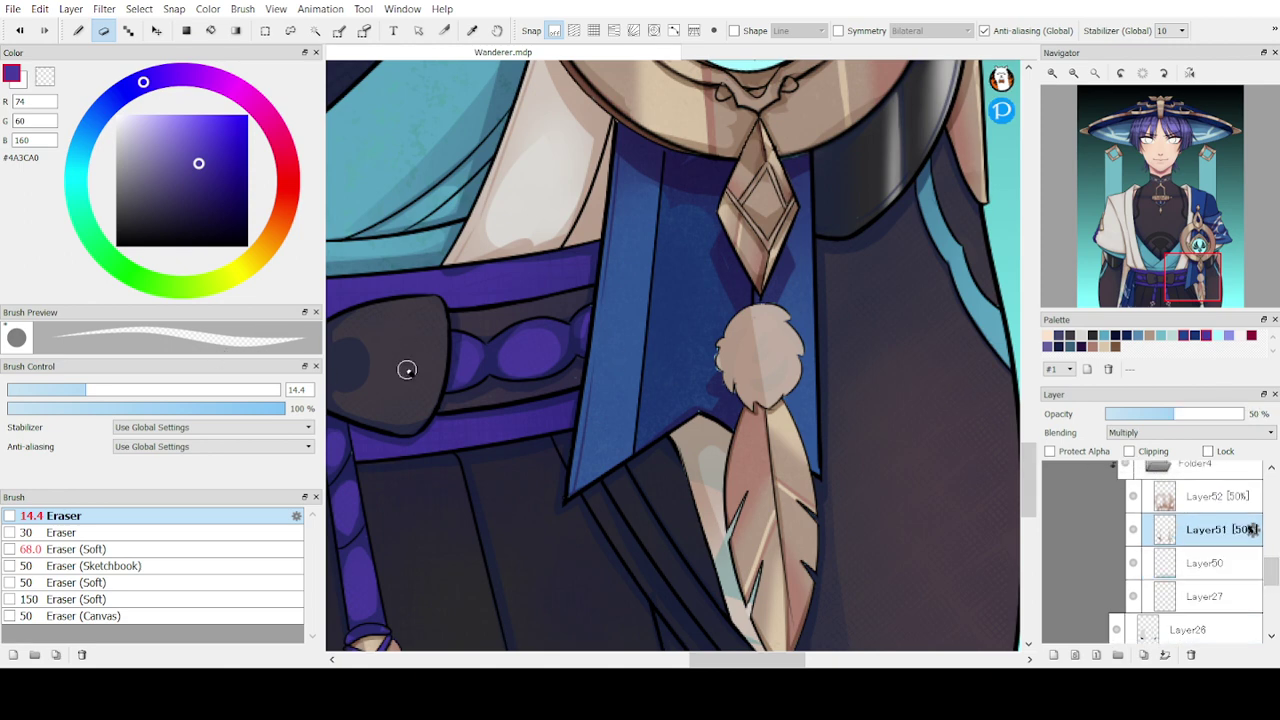
- Try erasing the pompom's shading on Layer51 and Layer52 with the Eraser at size 90.5, and undo the erasing
click(240, 389)
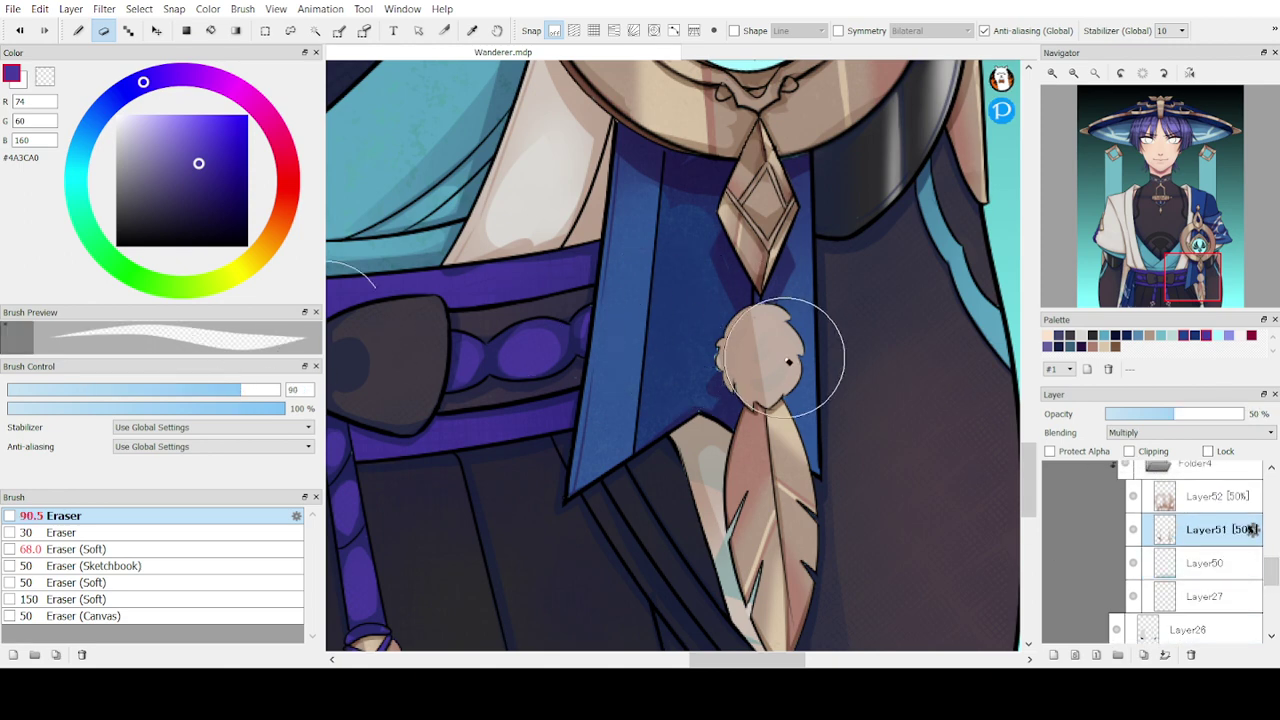
mouse_move(789, 362)
mouse_down()
mouse_move(734, 346)
mouse_move(763, 363)
mouse_up()
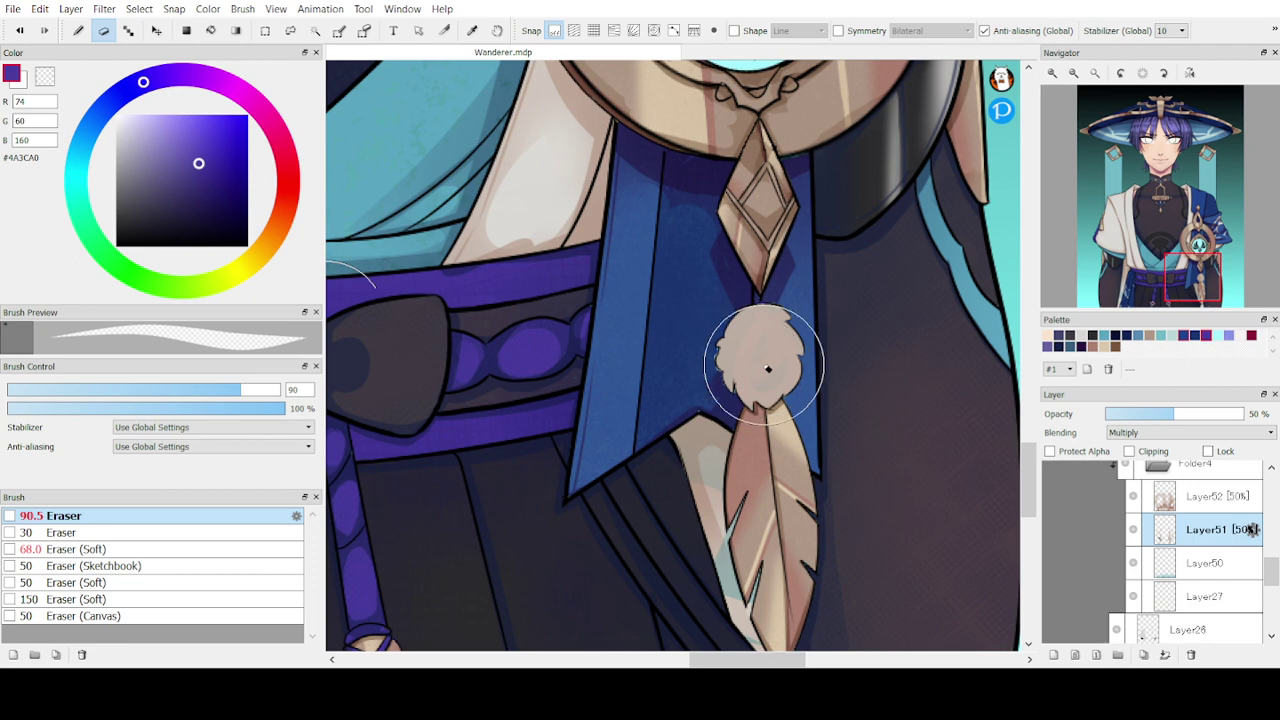
click(1204, 563)
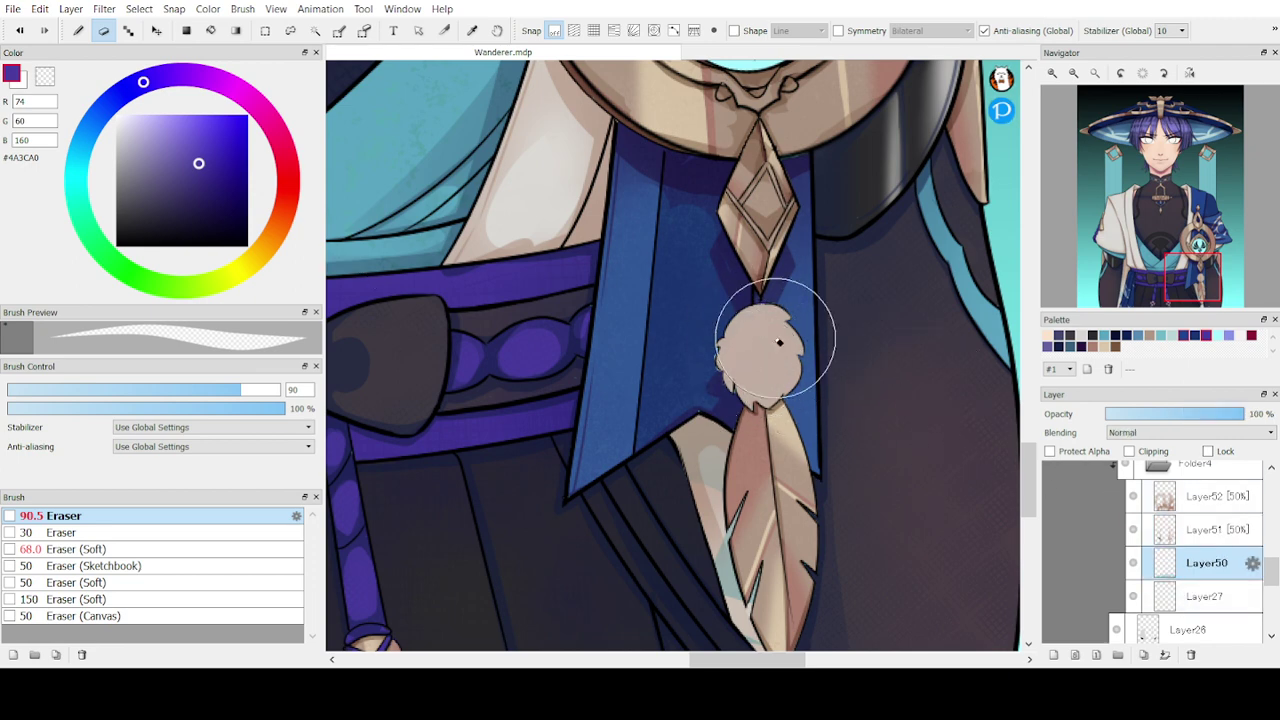
click(1188, 629)
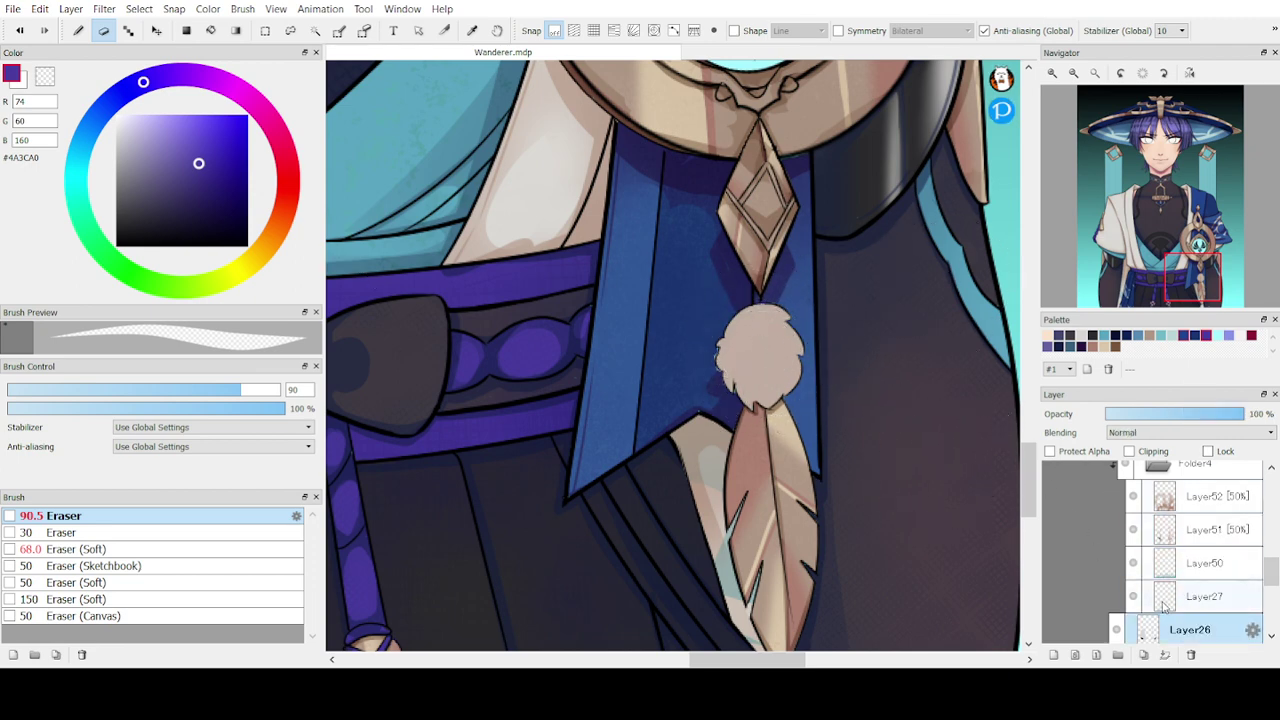
click(1204, 596)
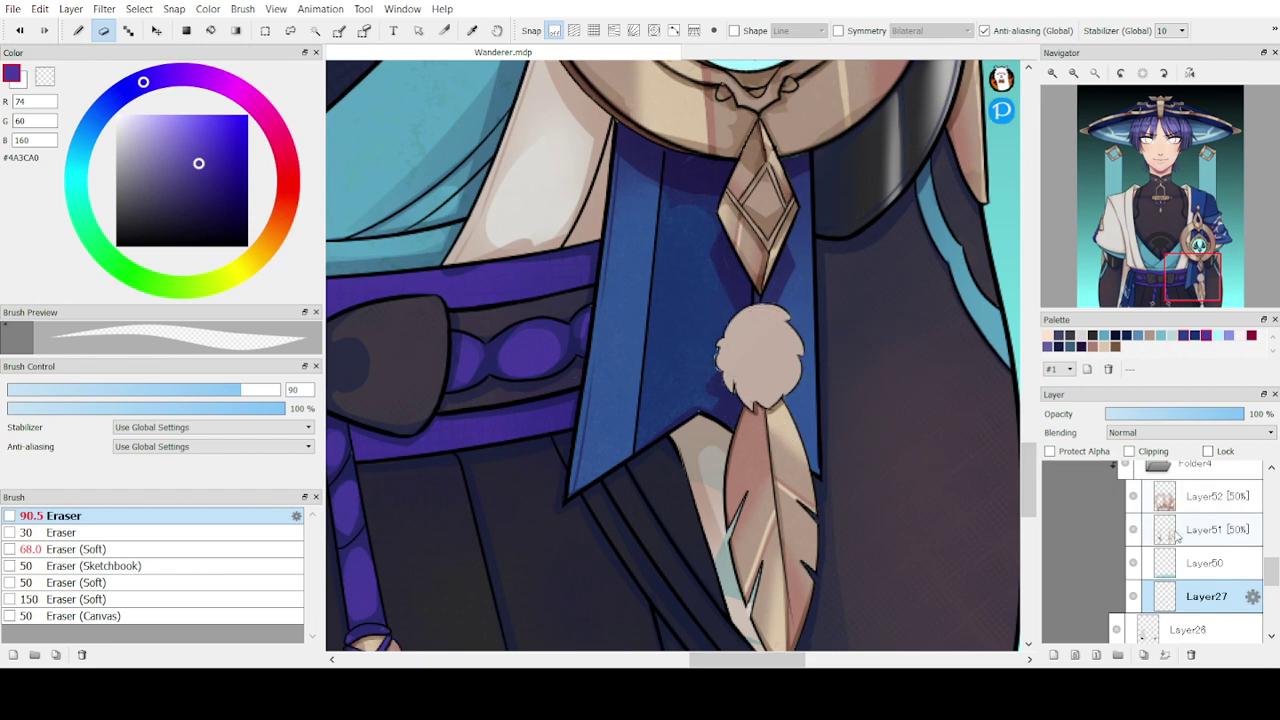
click(1250, 529)
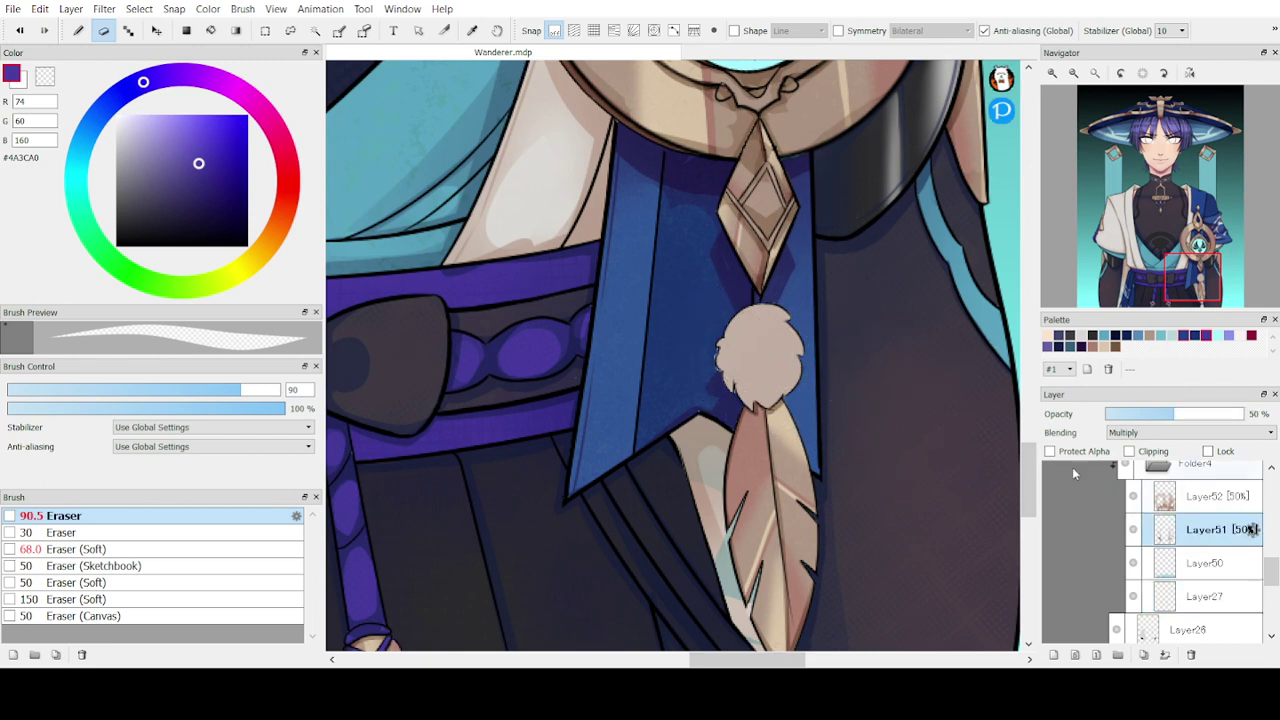
click(1250, 496)
mouse_move(760, 350)
mouse_down()
mouse_move(843, 343)
mouse_move(809, 349)
mouse_up()
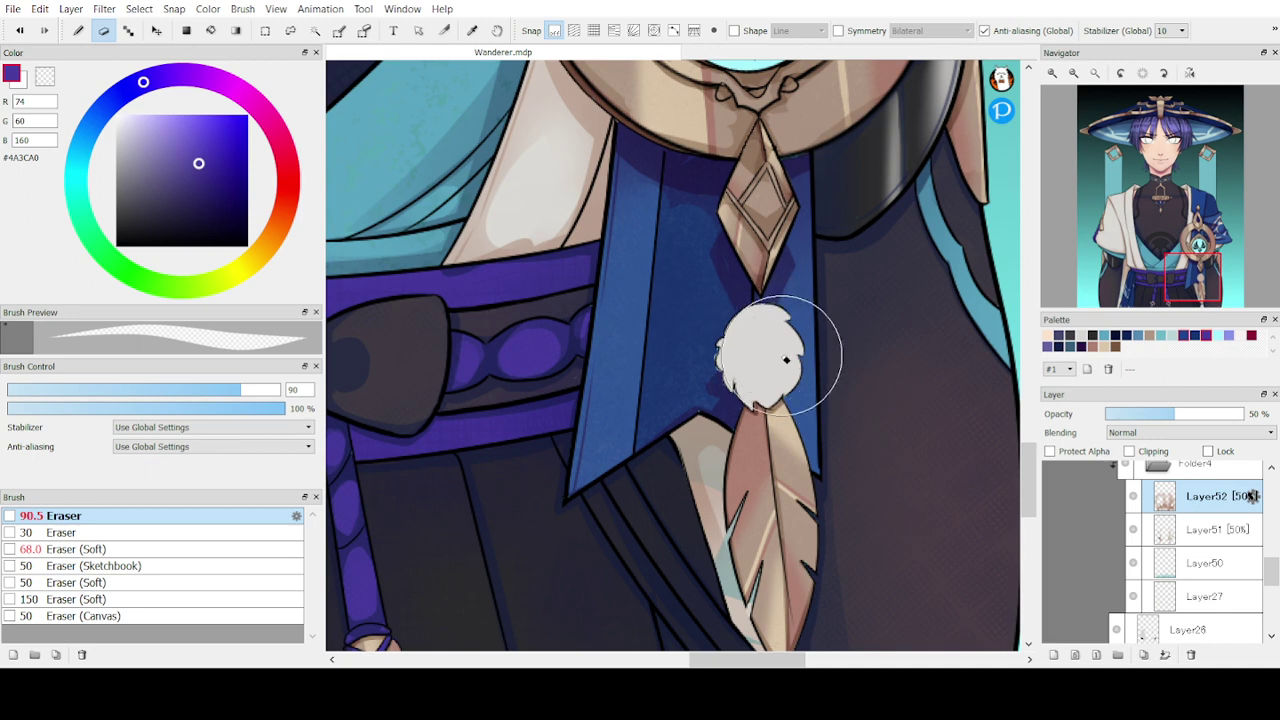
key(ctrl+z)
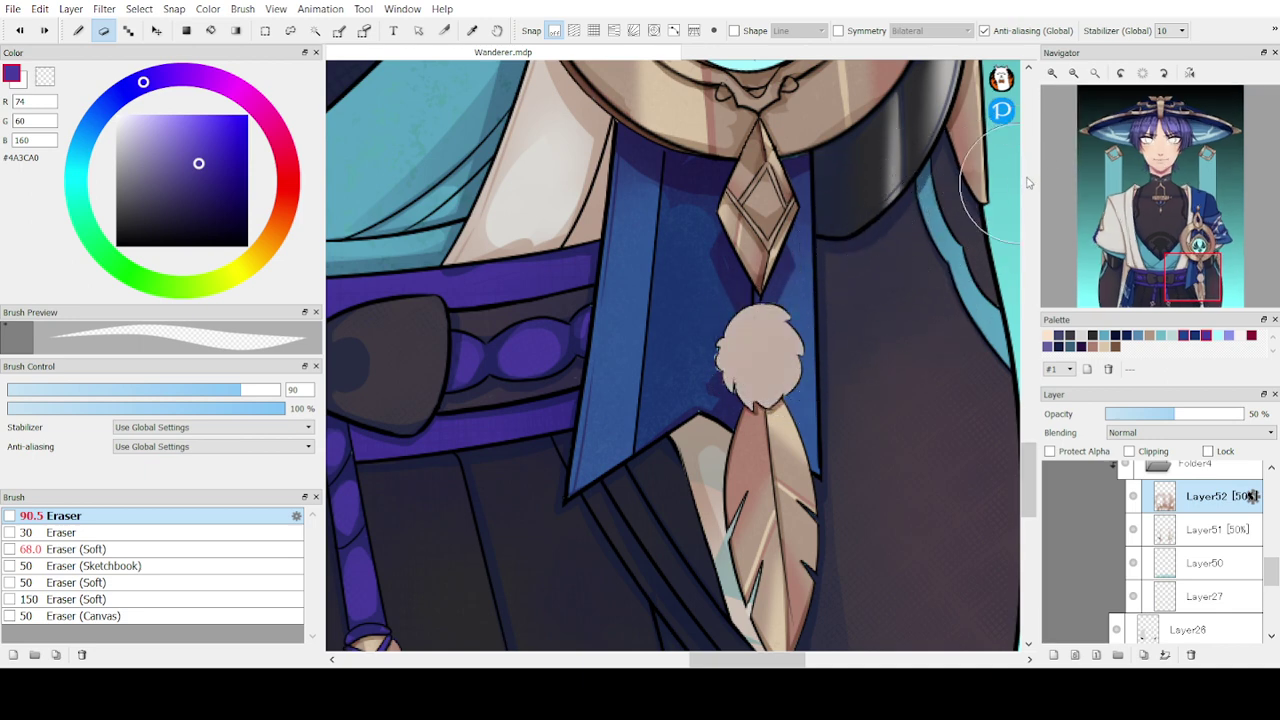
mouse_move(1097, 183)
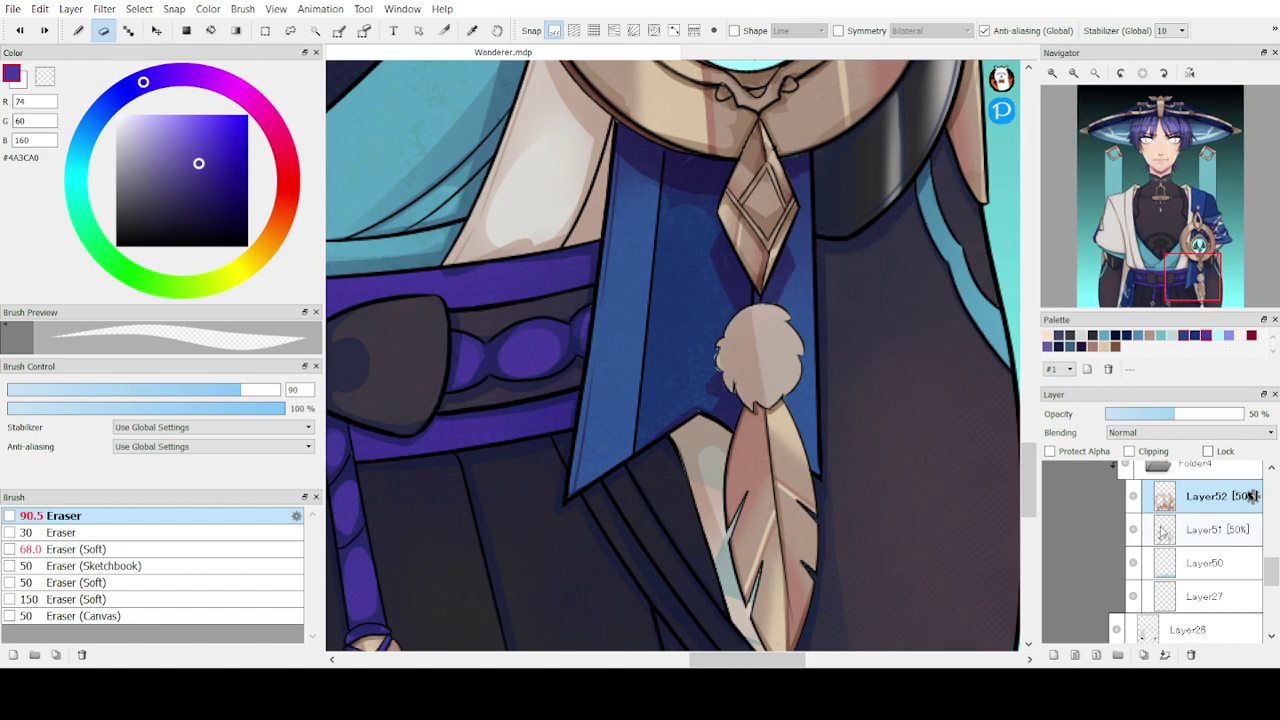
- With the Eraser at size 28.7, erase the flat shading over the pendant's pompom on Layer51 and Layer52
click(1167, 572)
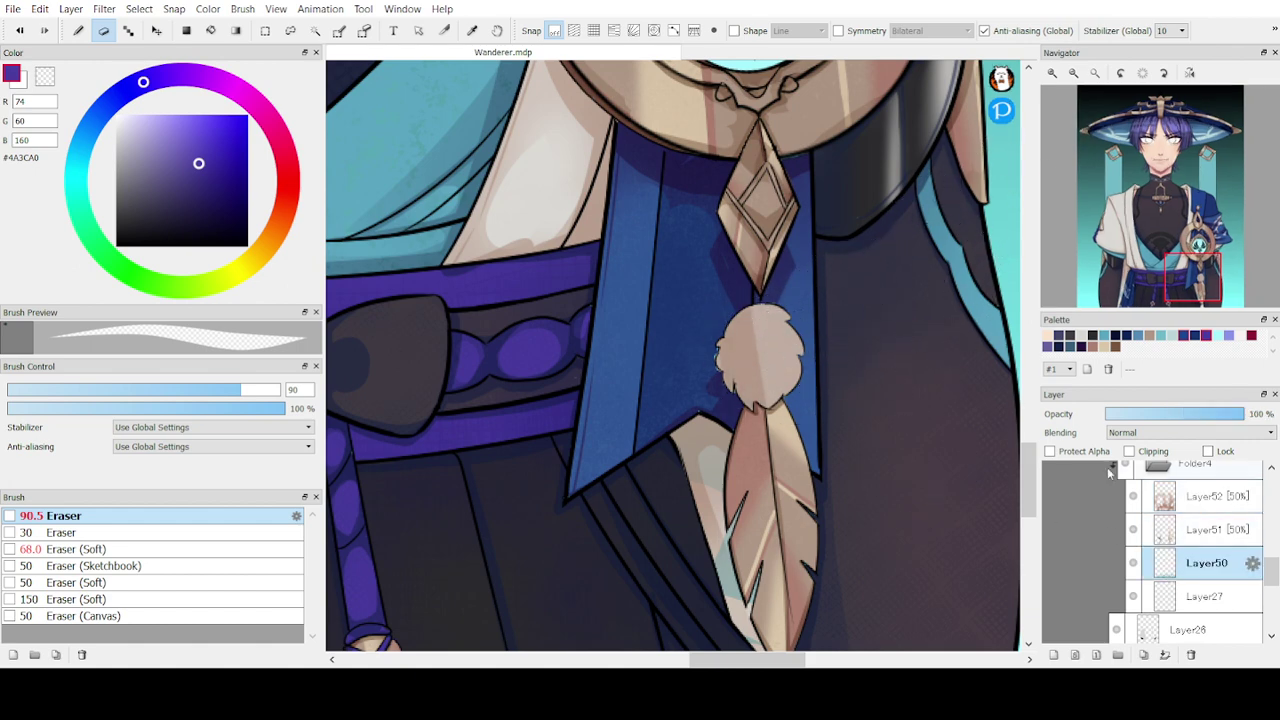
click(1190, 535)
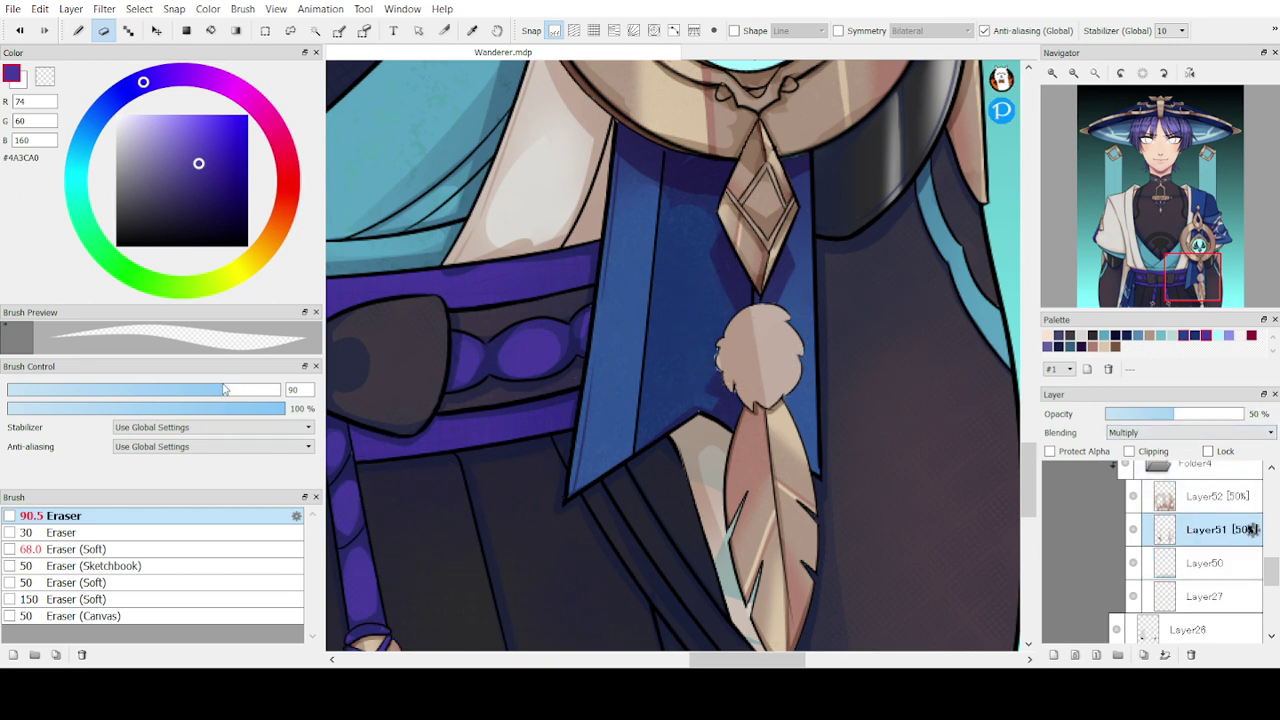
drag(225, 390, 155, 390)
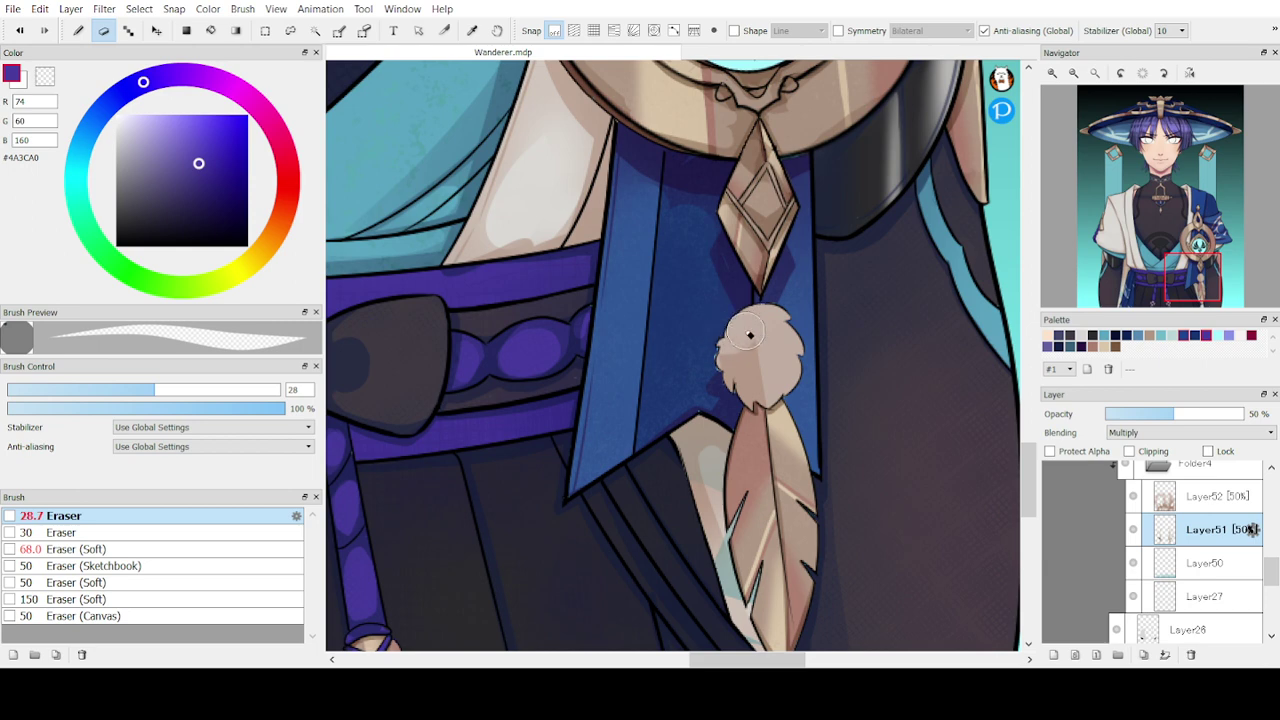
mouse_move(750, 335)
mouse_down()
mouse_move(741, 355)
mouse_move(774, 384)
mouse_move(780, 375)
mouse_move(766, 385)
mouse_move(770, 350)
mouse_up()
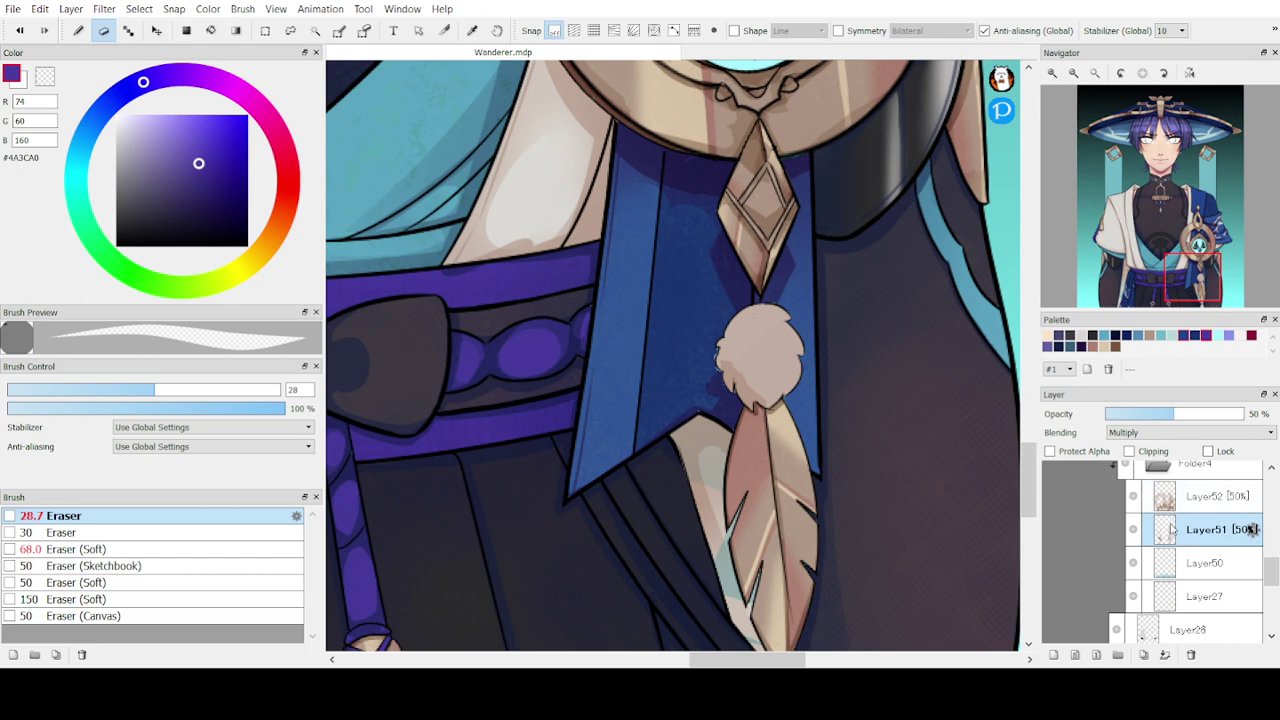
click(1176, 508)
mouse_move(760, 315)
mouse_down()
mouse_move(778, 352)
mouse_move(760, 336)
mouse_move(732, 341)
mouse_move(771, 342)
mouse_move(794, 384)
mouse_move(811, 339)
mouse_move(781, 316)
mouse_move(752, 313)
mouse_move(721, 333)
mouse_move(726, 354)
mouse_move(781, 397)
mouse_move(732, 372)
mouse_up()
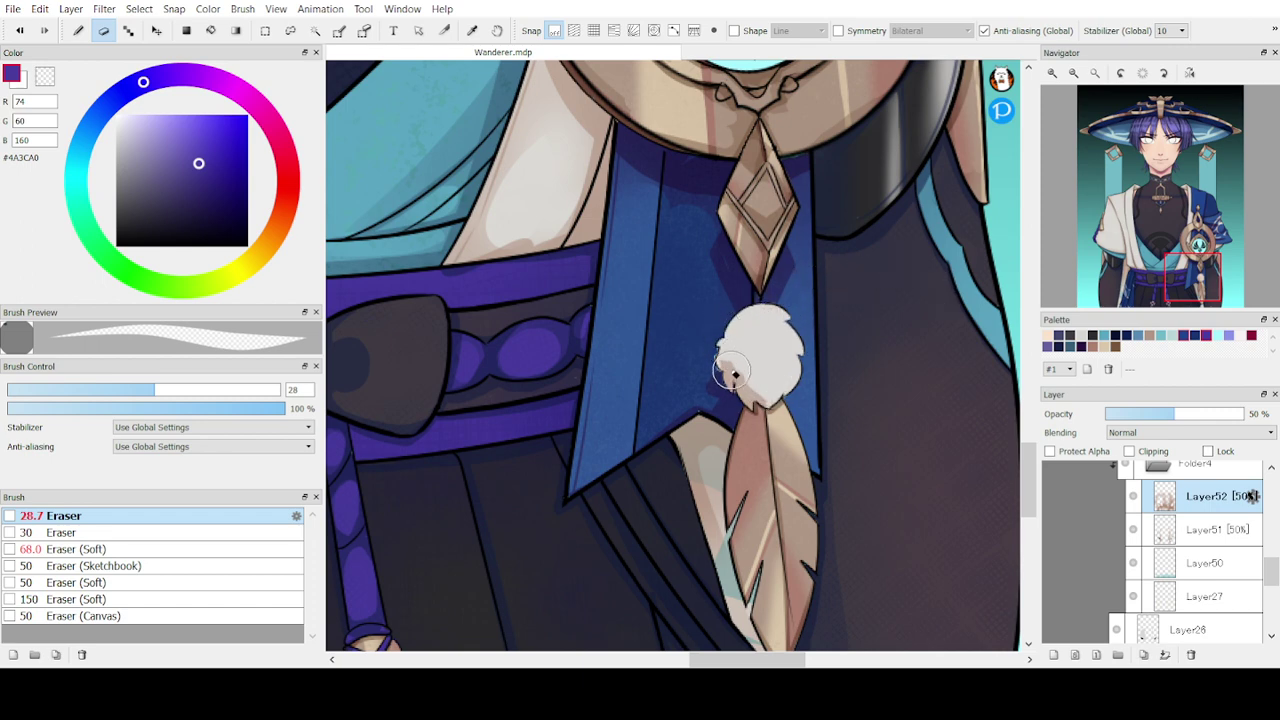
- On Layer51, paint mottled fur shading in #AD7F71 along the pompom's side and lower half with the 14.7 Pen, breaking it up with the Eraser
click(1250, 529)
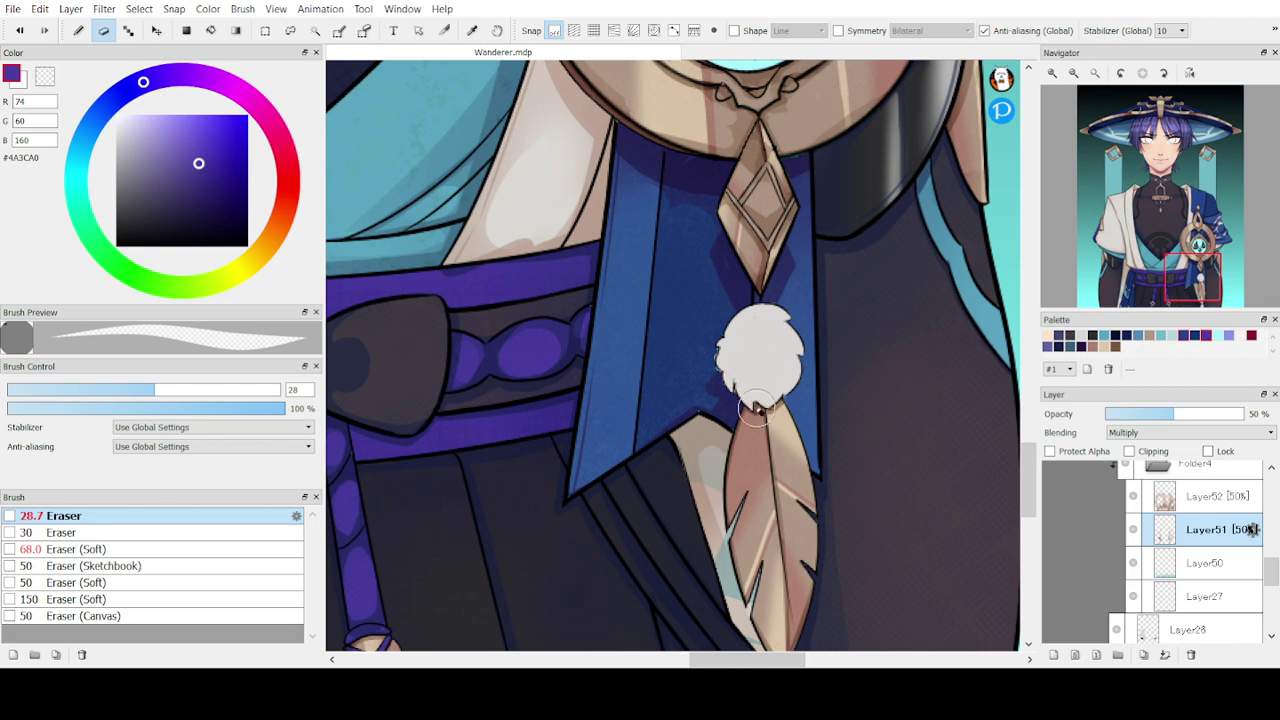
key(b)
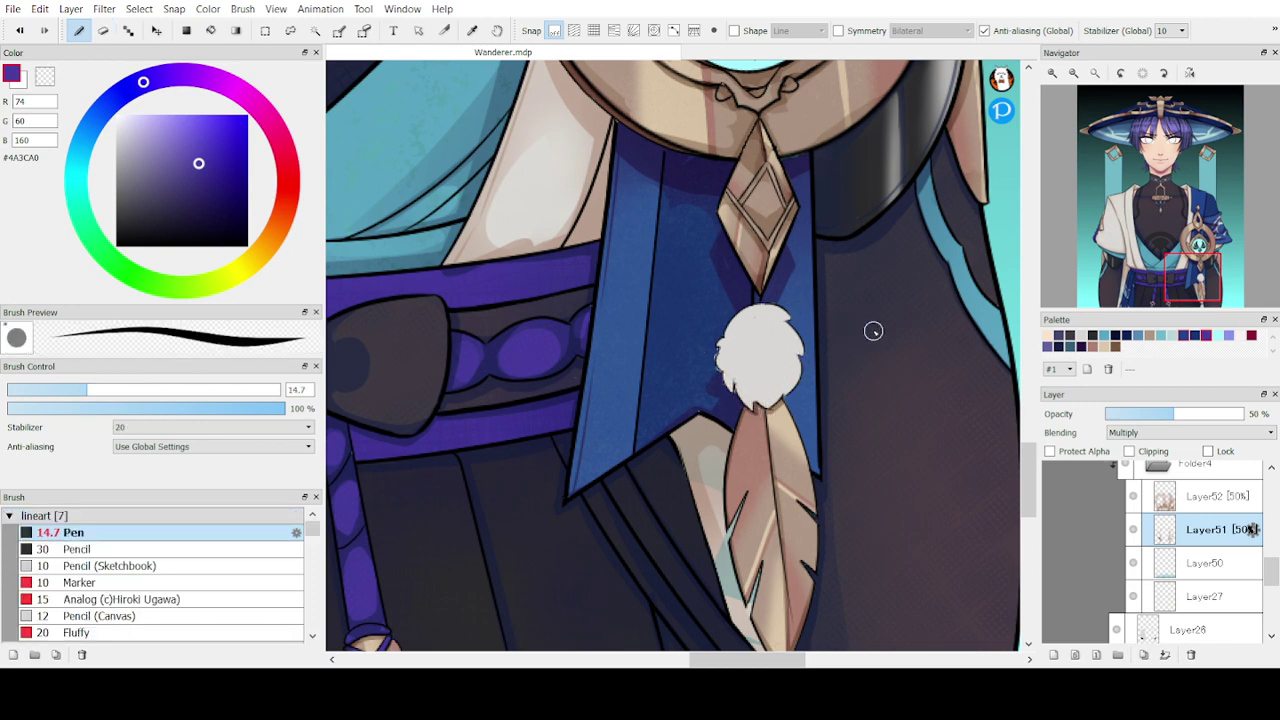
click(1104, 346)
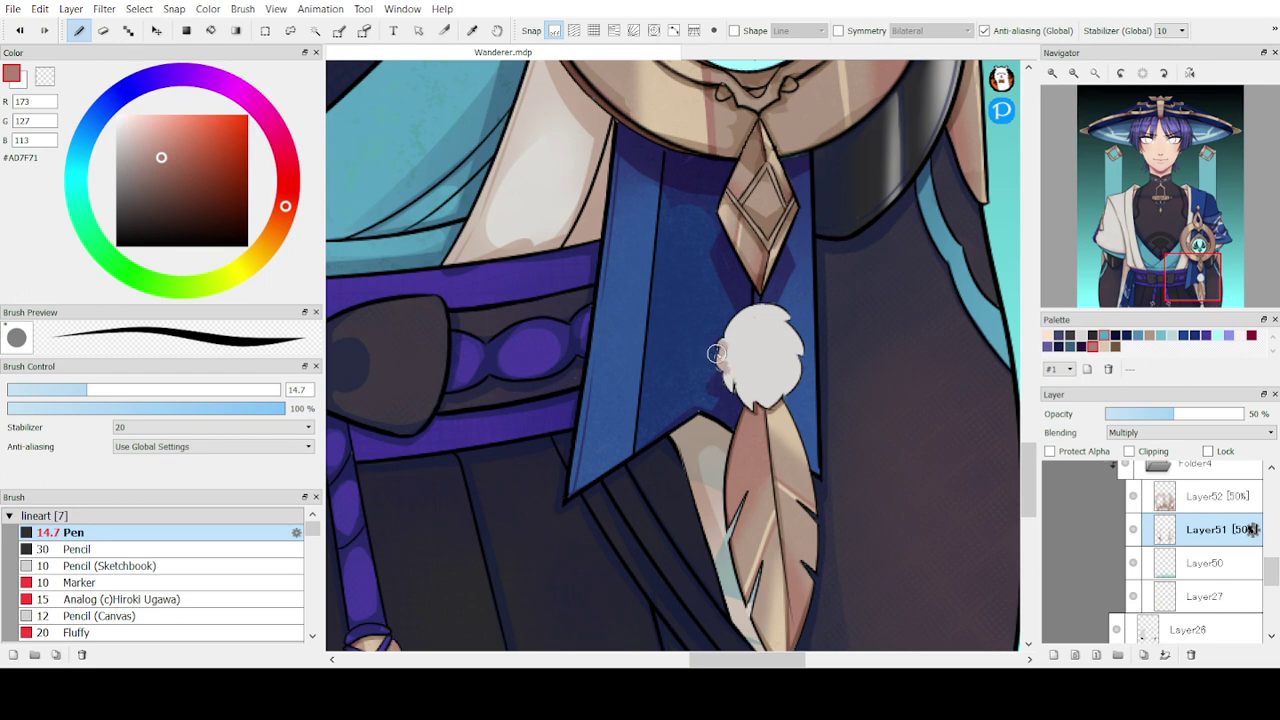
drag(724, 348, 724, 377)
key(e)
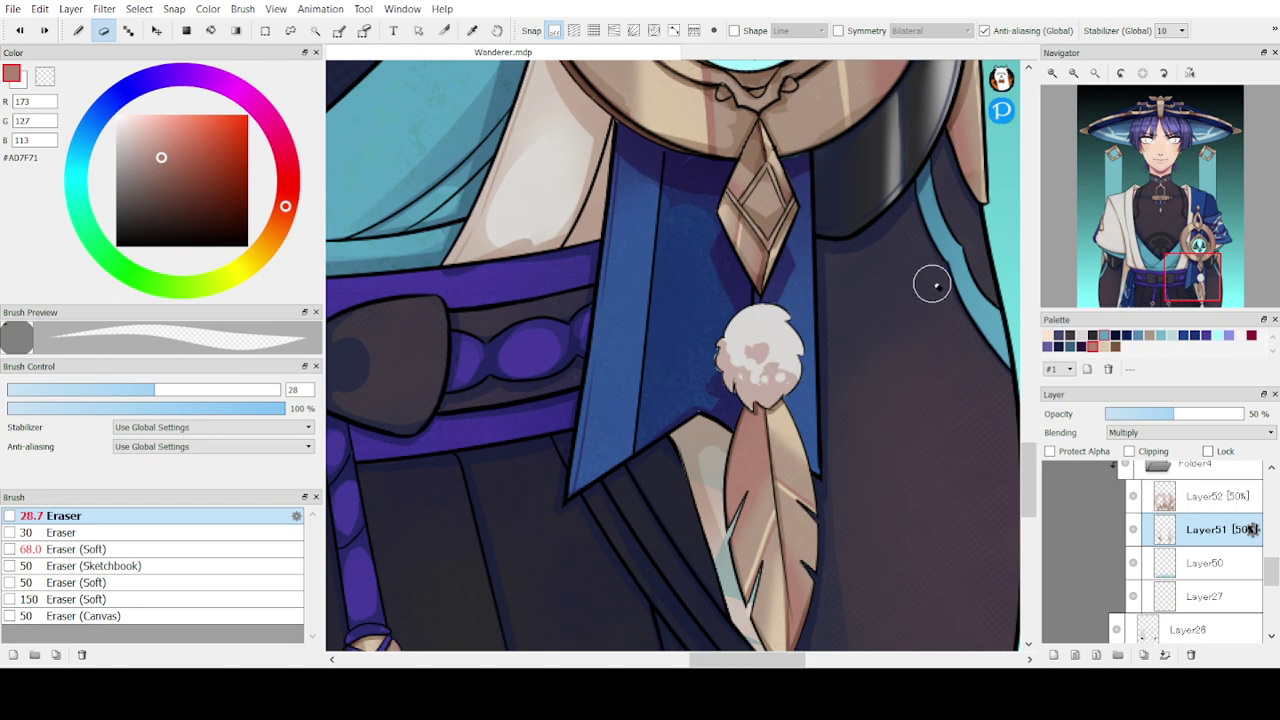
mouse_move(743, 342)
mouse_down()
mouse_move(771, 331)
mouse_move(764, 371)
mouse_move(777, 387)
mouse_move(757, 388)
mouse_move(739, 357)
mouse_move(769, 345)
mouse_move(742, 344)
mouse_move(780, 341)
mouse_up()
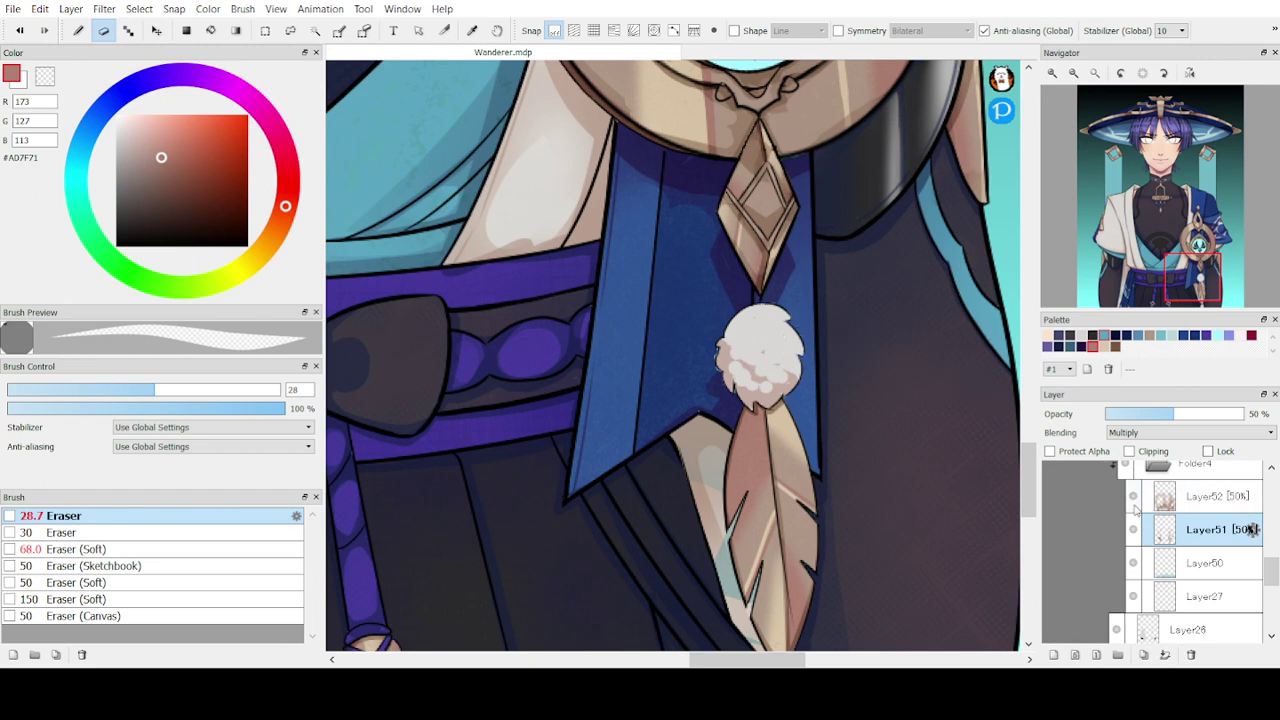
key(b)
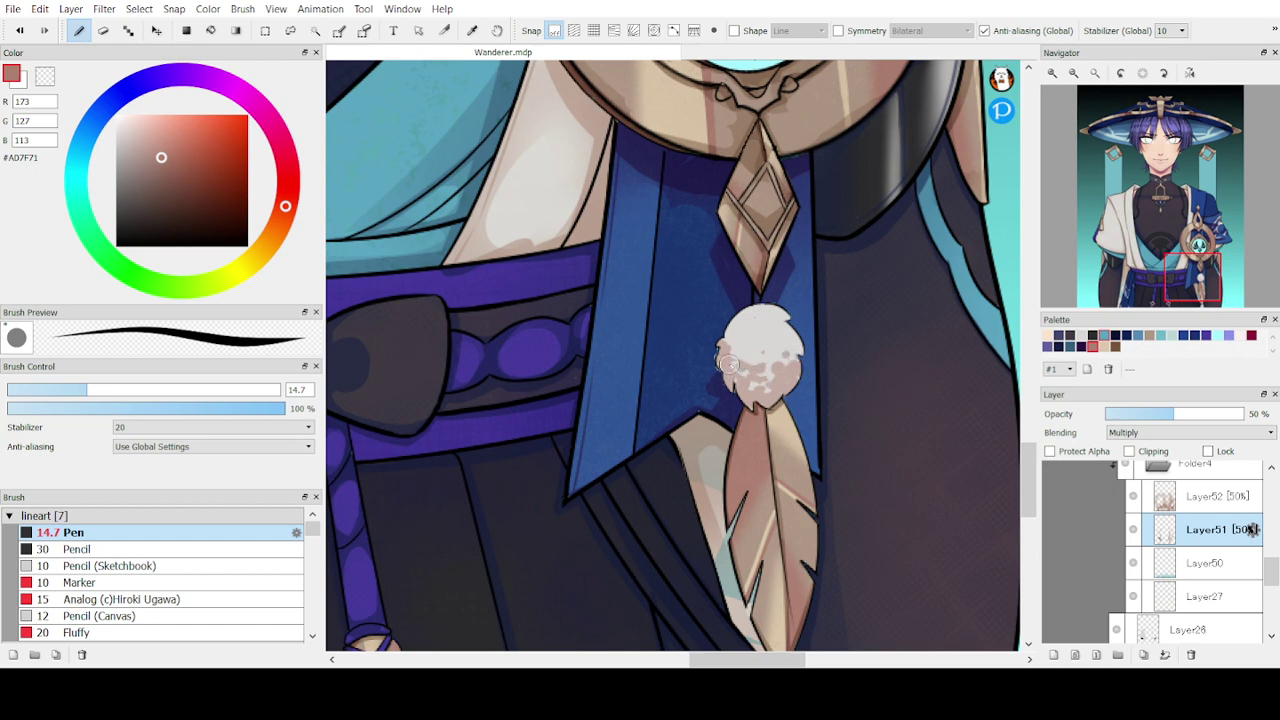
key(e)
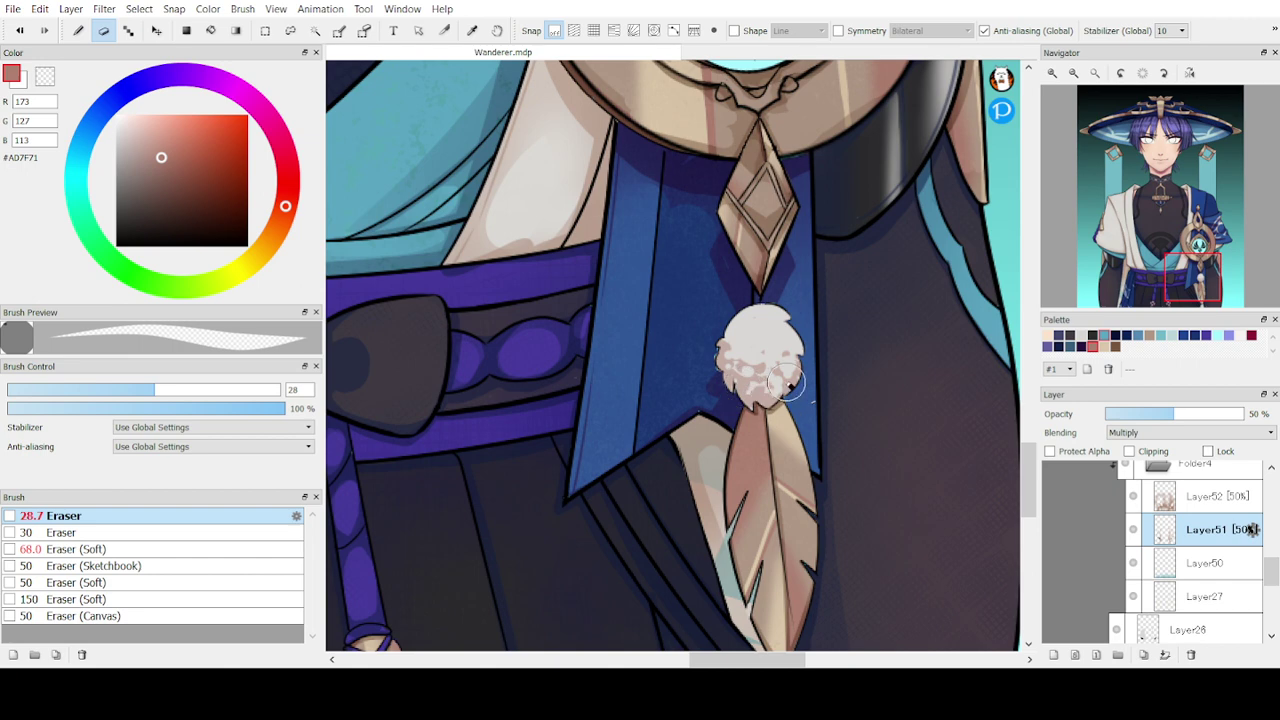
key(b)
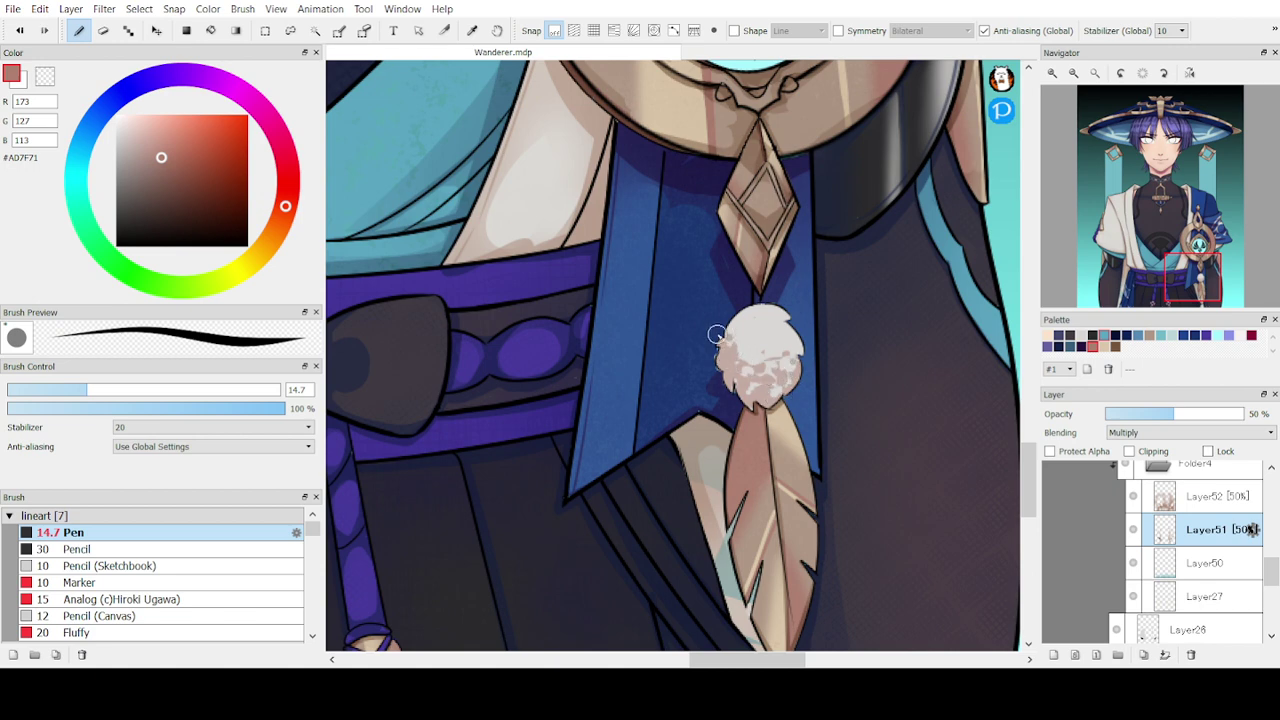
key(e)
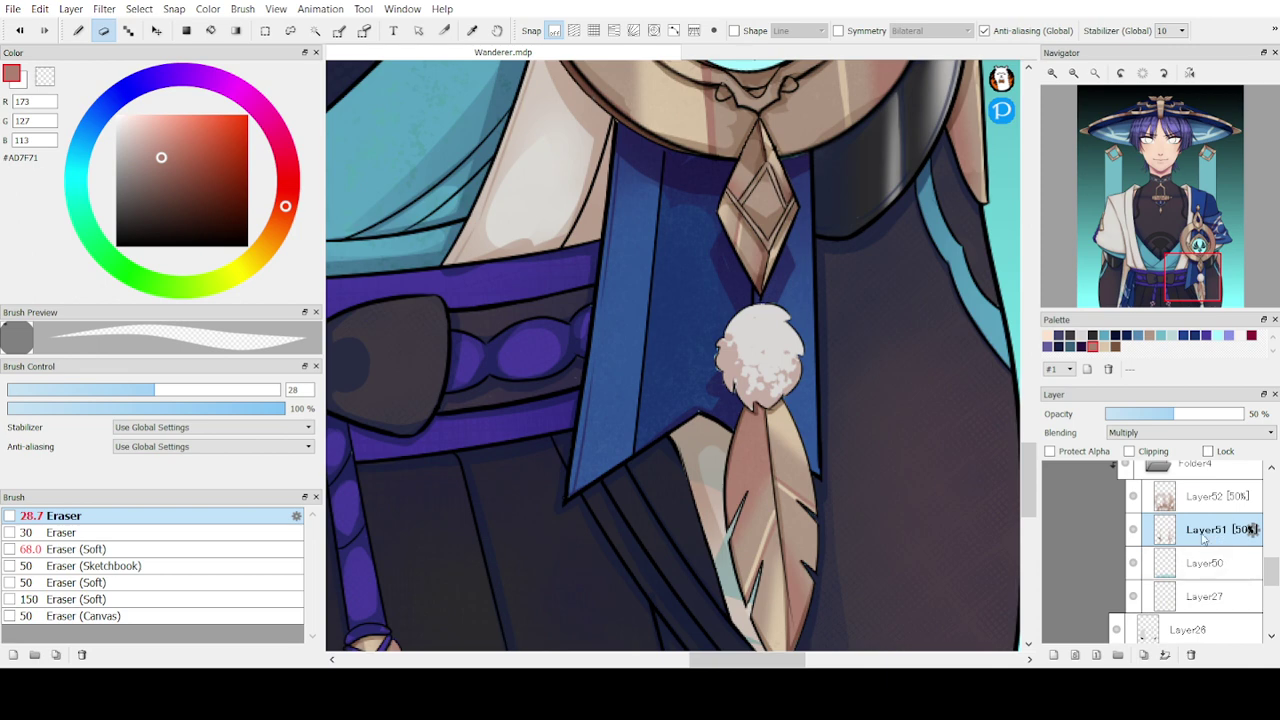
- On Layer52, softly shade the pompom's outer and lower edges in #AD7F71 with the AirBrush at size 45
click(1207, 496)
key(b)
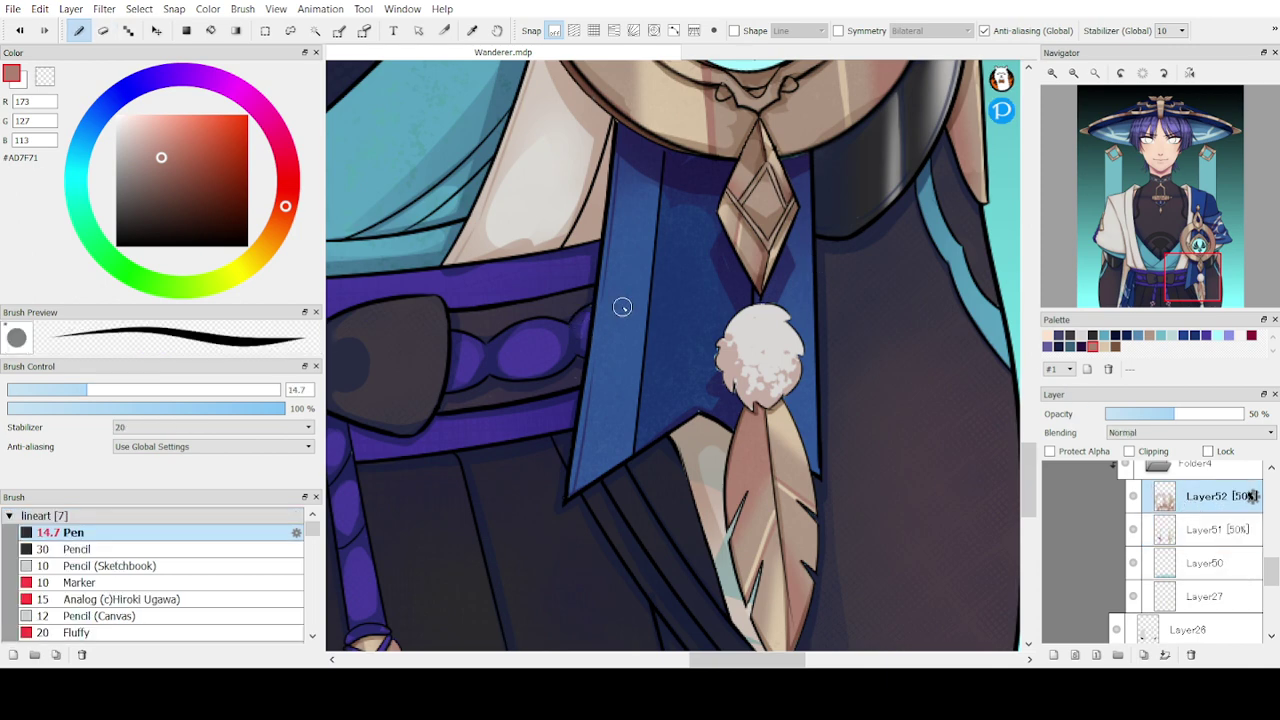
click(177, 515)
click(183, 548)
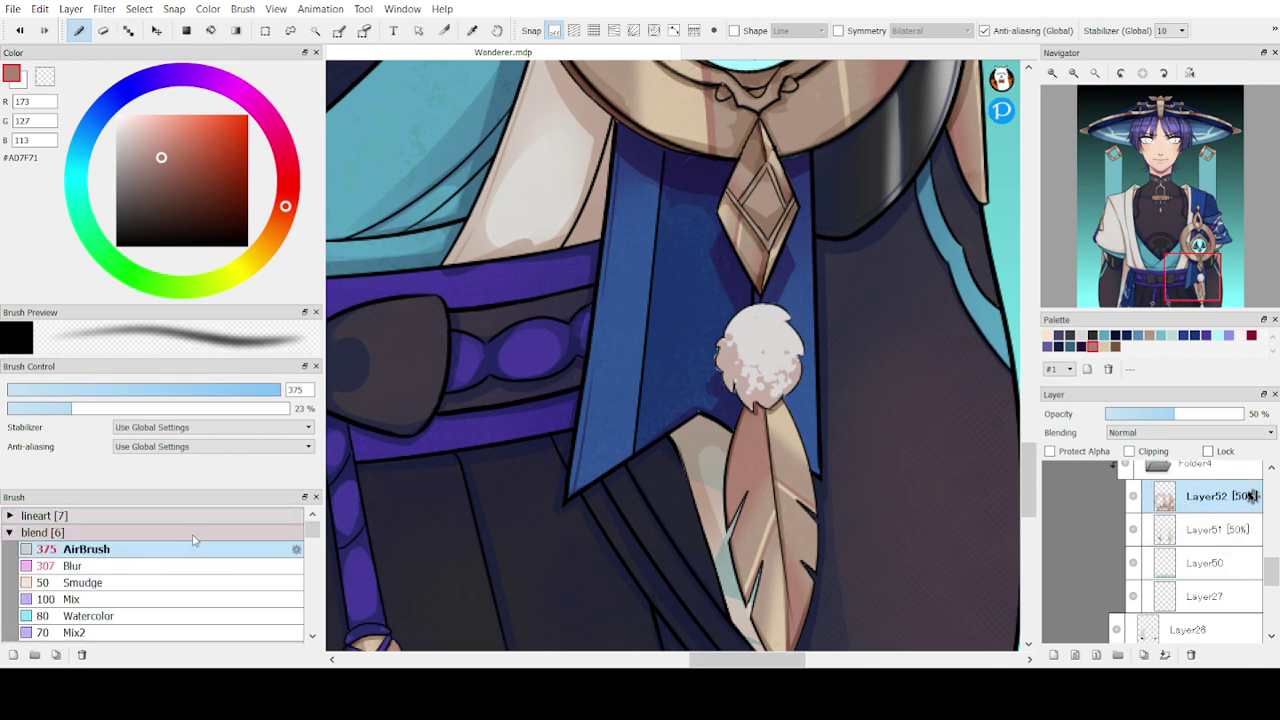
click(267, 389)
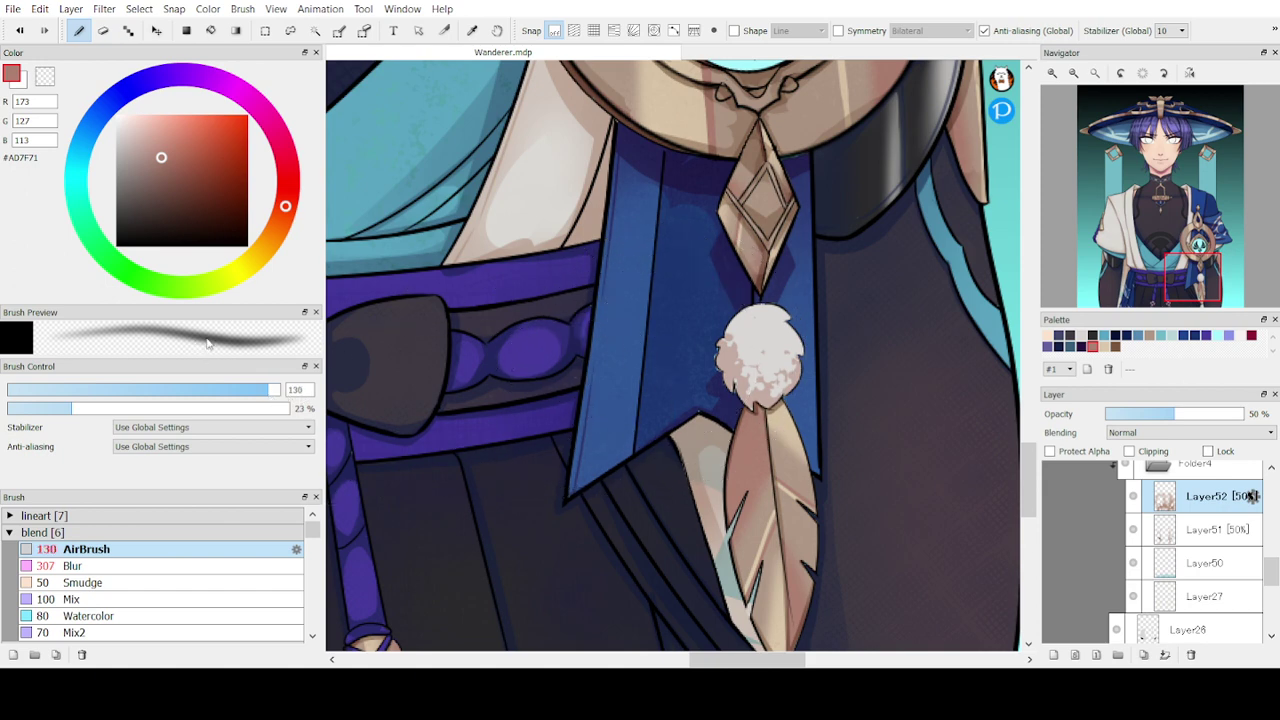
click(198, 389)
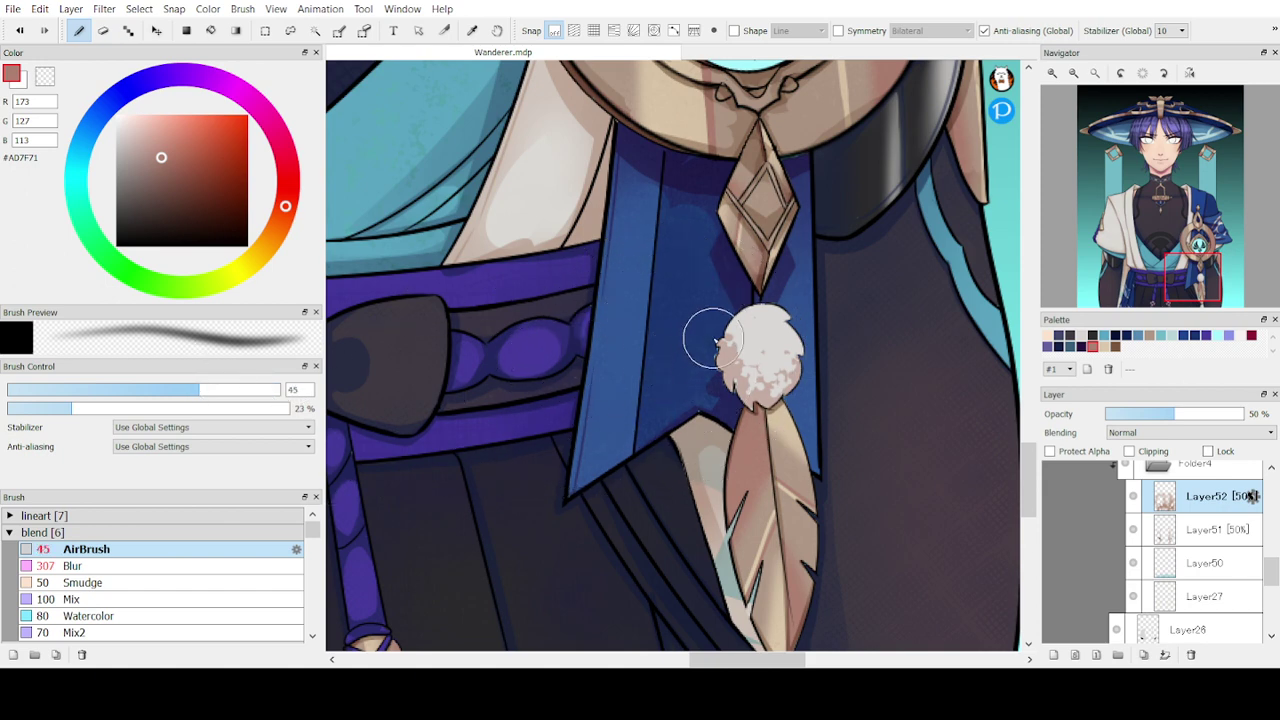
mouse_move(718, 355)
mouse_down()
mouse_move(759, 404)
mouse_move(816, 386)
mouse_up()
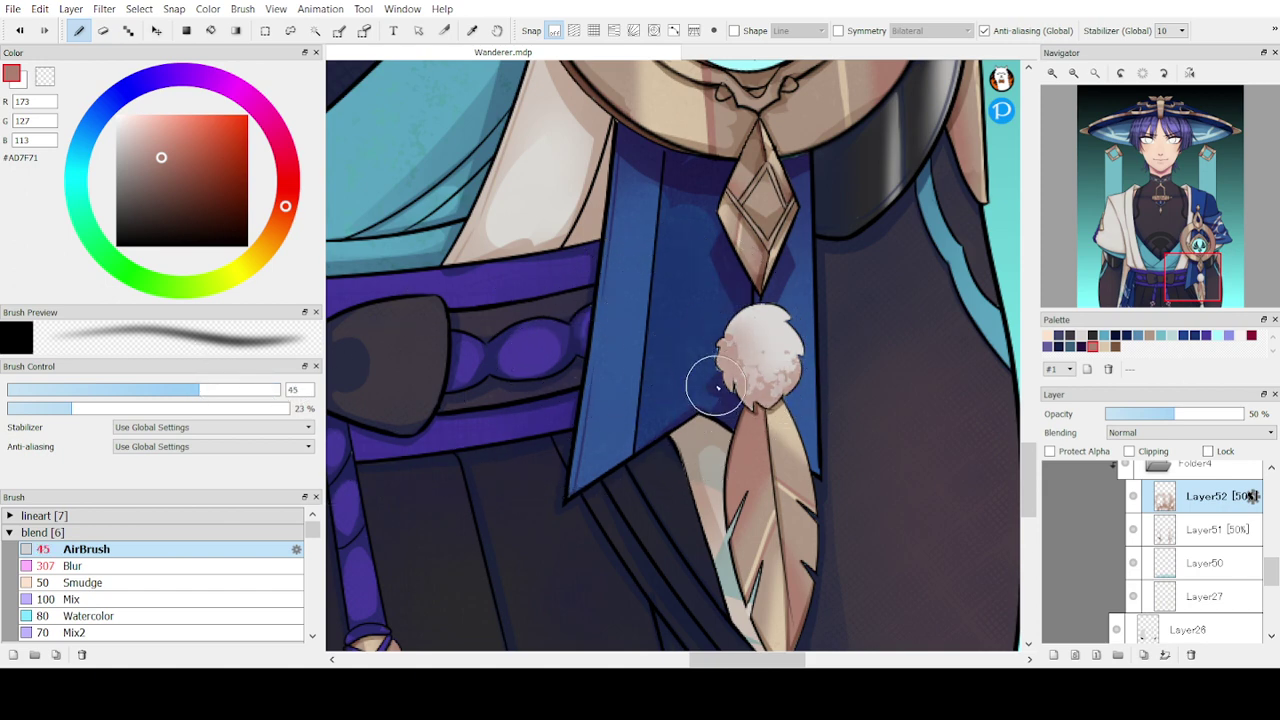
- On Layer52, dab fur highlights into the pompom's lower half with the Eraser at size 28.7 and retouch its side in #AD7F71 with the AirBrush
key(e)
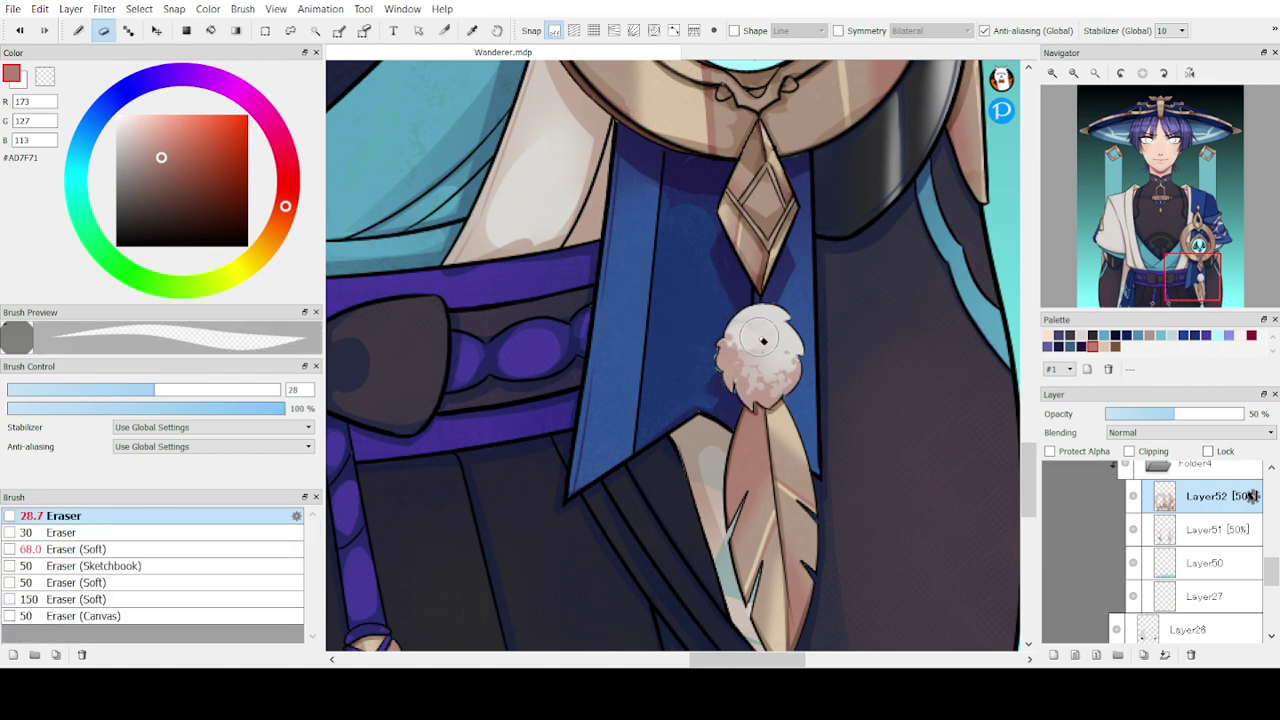
mouse_move(787, 330)
mouse_down()
mouse_move(792, 360)
mouse_move(740, 370)
mouse_move(775, 395)
mouse_move(789, 375)
mouse_up()
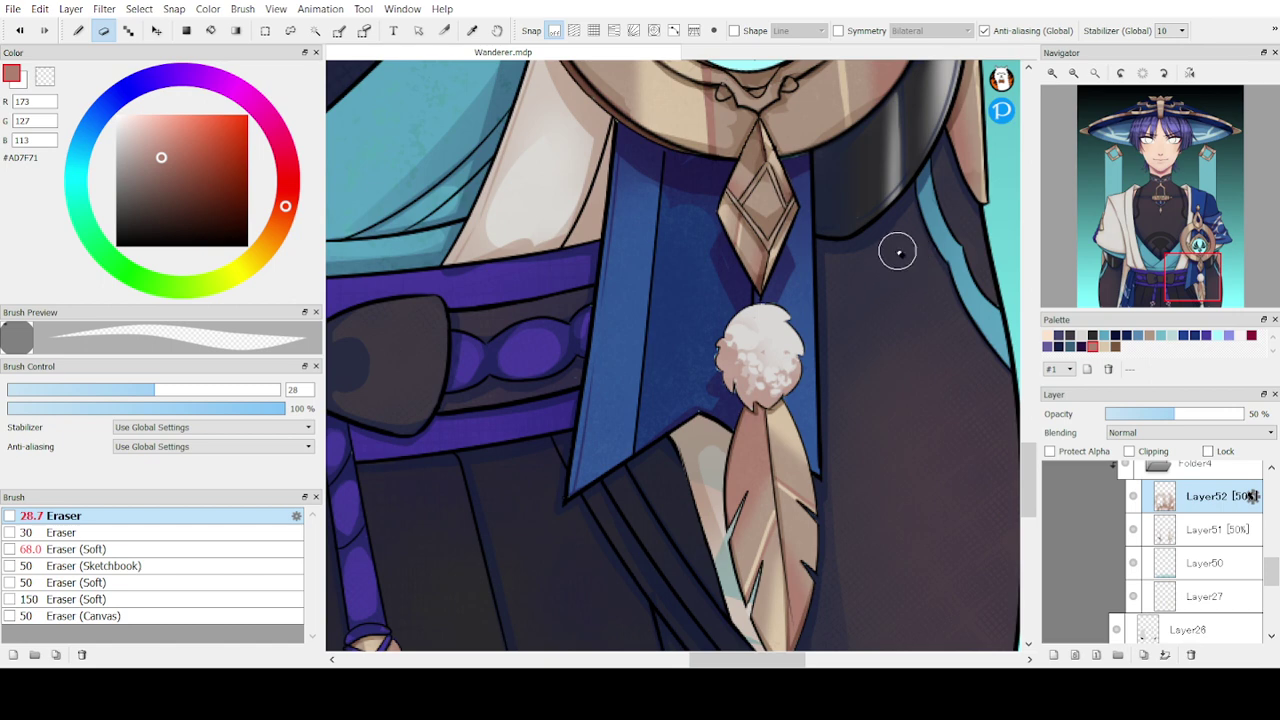
key(e)
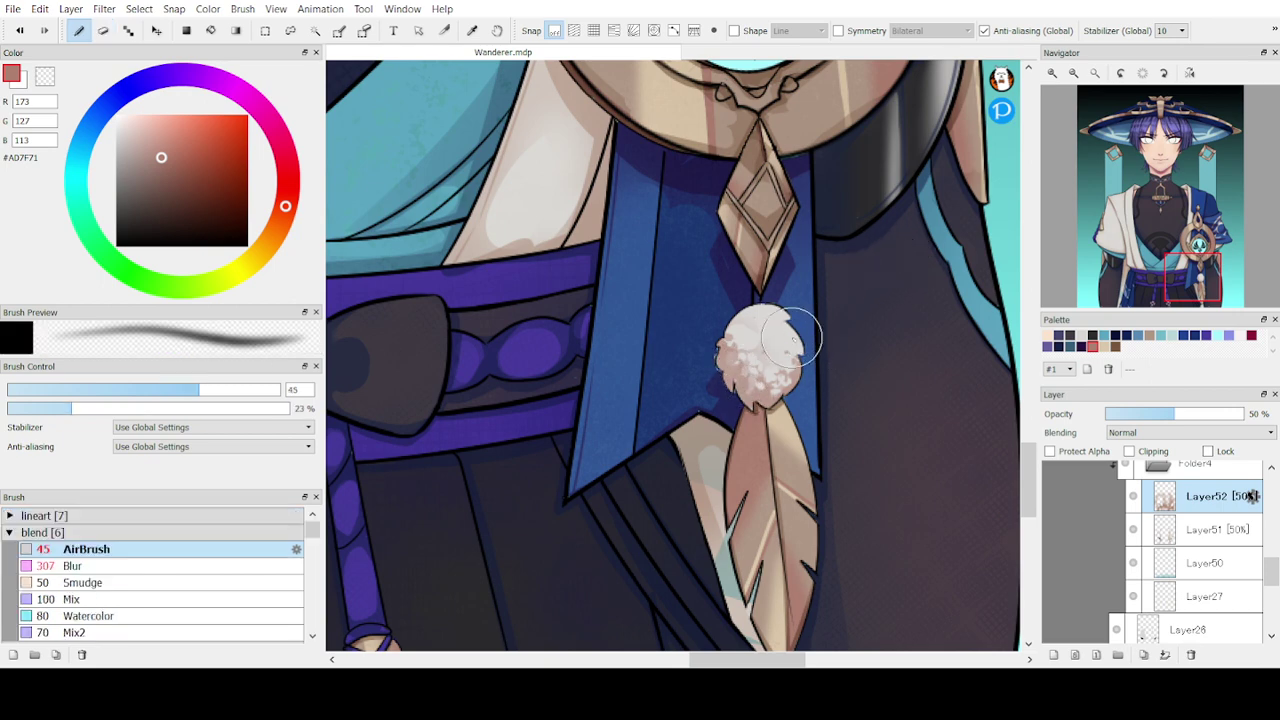
mouse_move(808, 322)
mouse_down()
mouse_move(780, 290)
mouse_move(800, 270)
mouse_move(776, 326)
mouse_up()
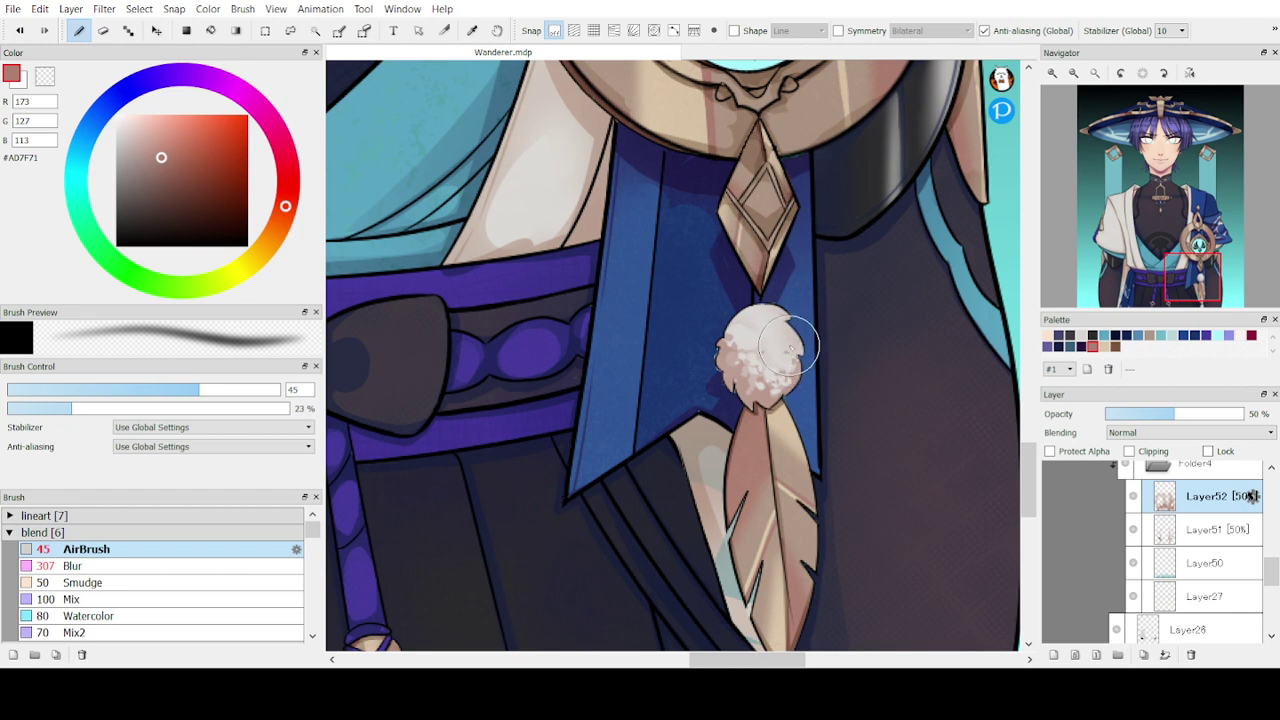
key(e)
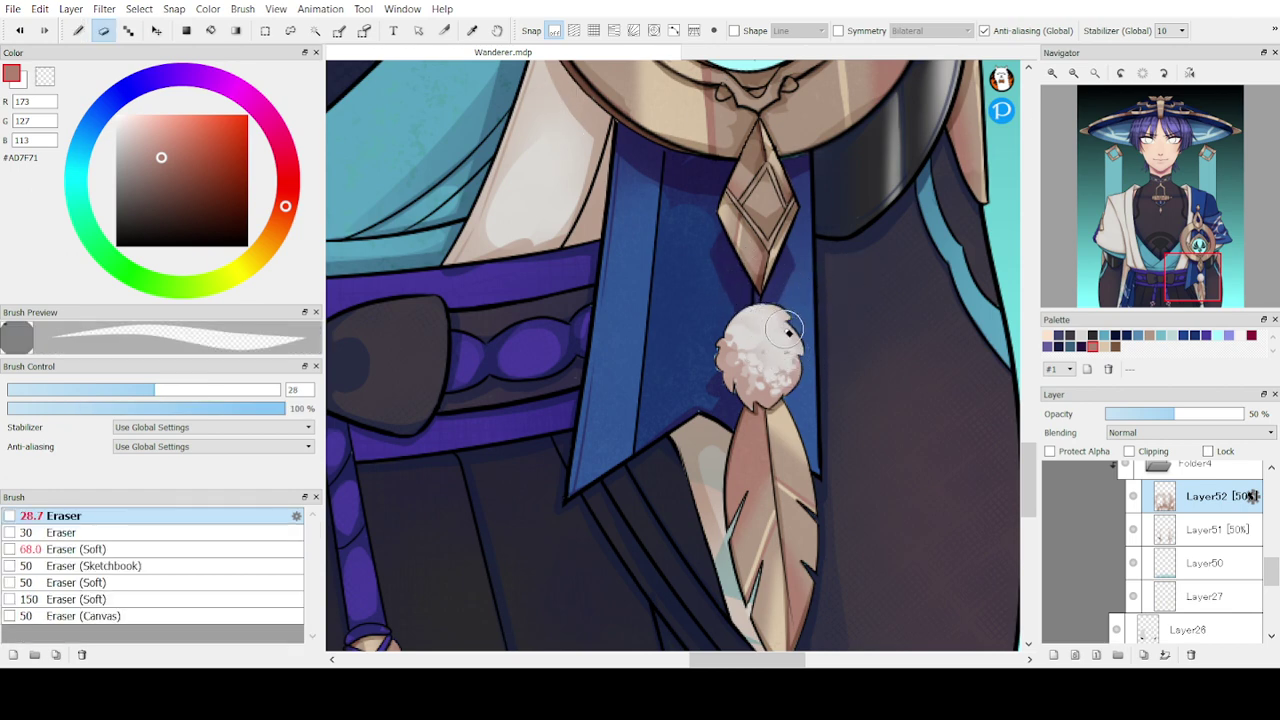
key(b)
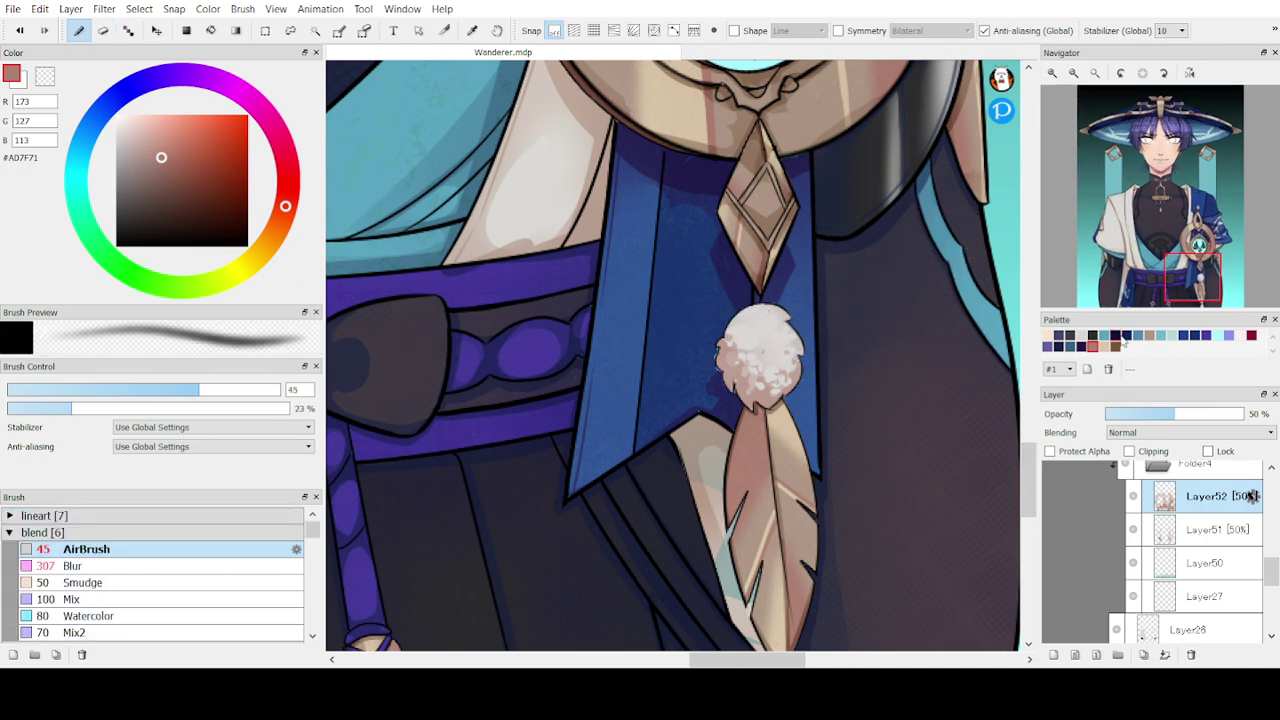
- On Layer51, lighten the pompom's mottled fur shading with the Eraser (Soft) at size 68
click(1165, 528)
key(e)
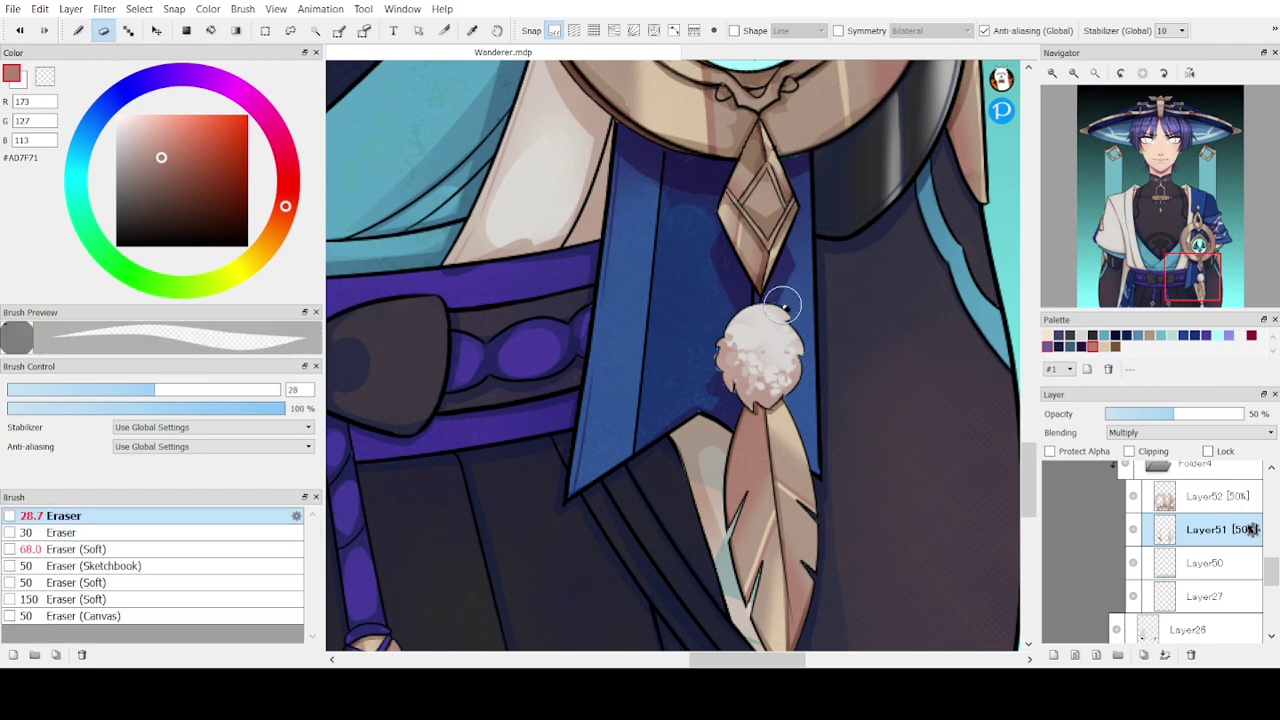
click(217, 550)
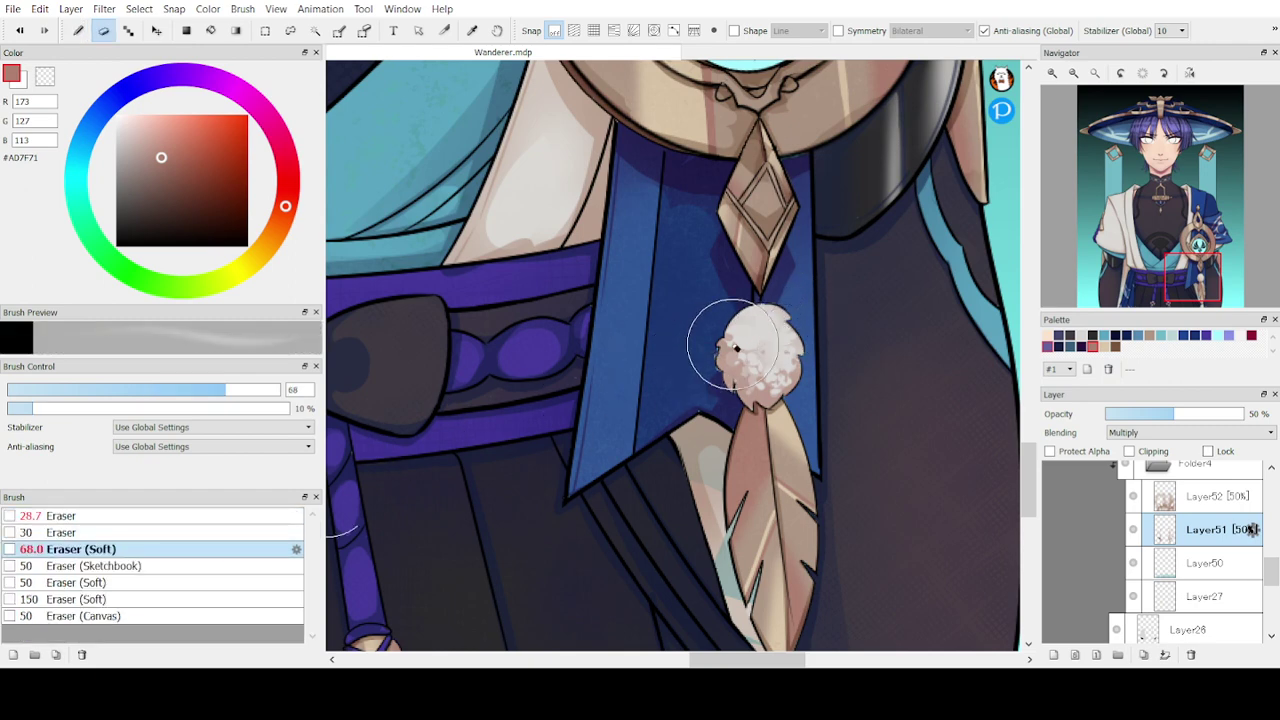
drag(778, 357, 768, 349)
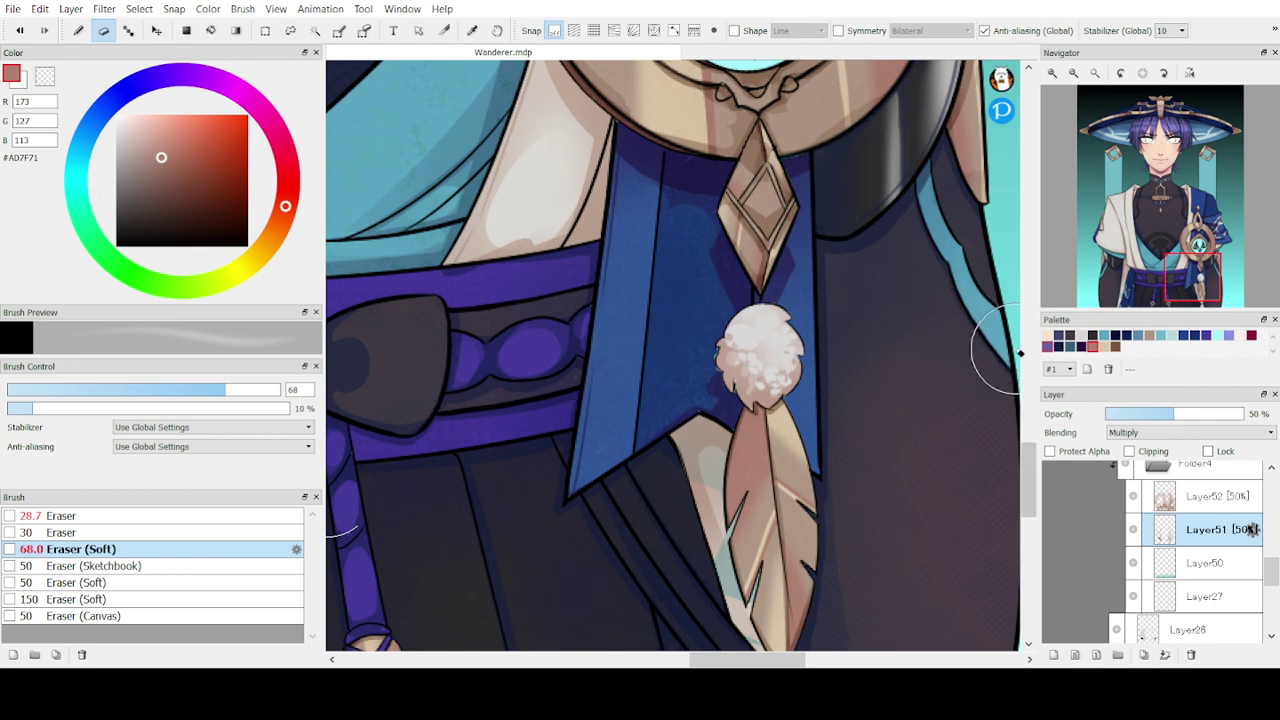
key(b)
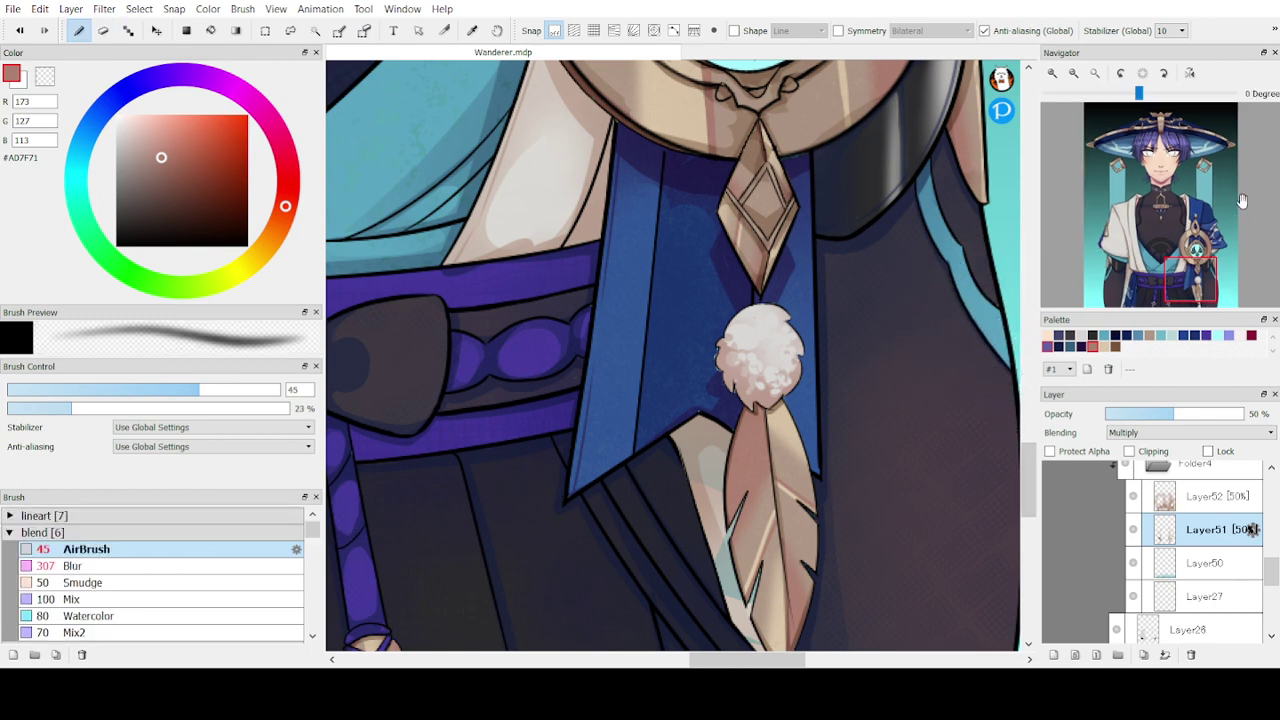
- Soften the gold ornaments' shading on Layer64 in Folder6 with the Blur brush at size 307, from the brooch pendant up to the hat
click(1158, 466)
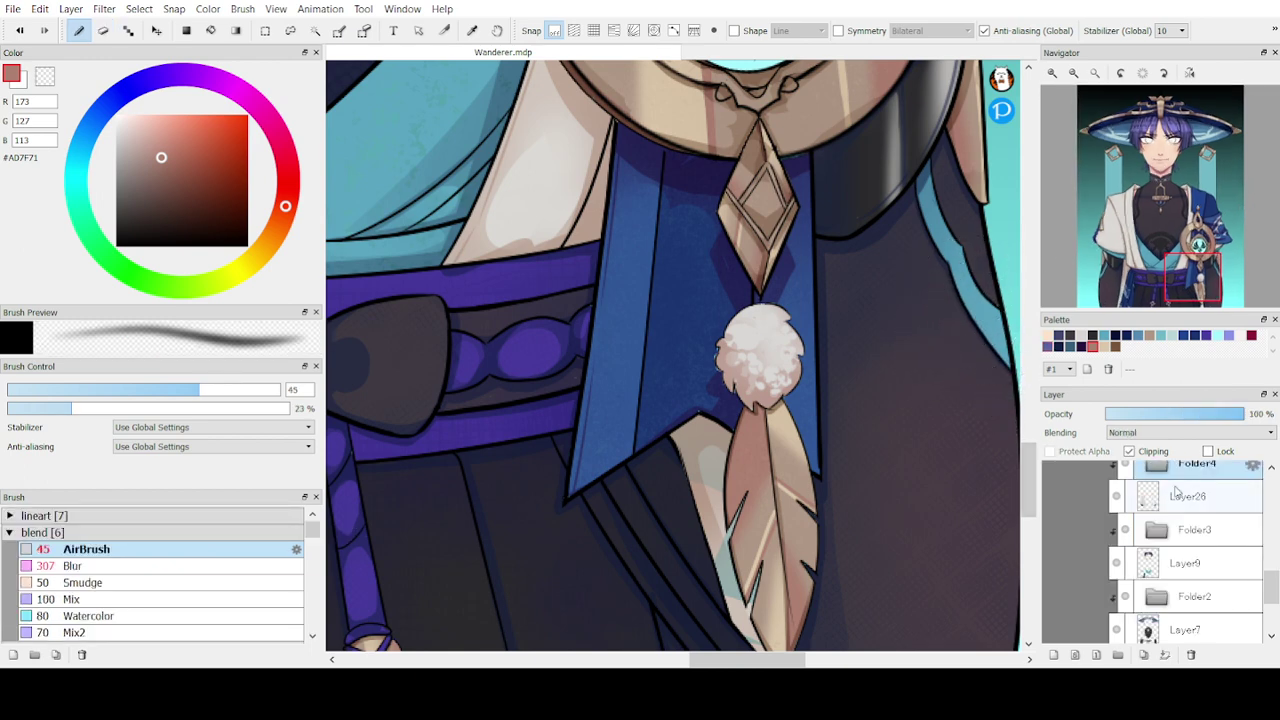
drag(1271, 587, 1271, 553)
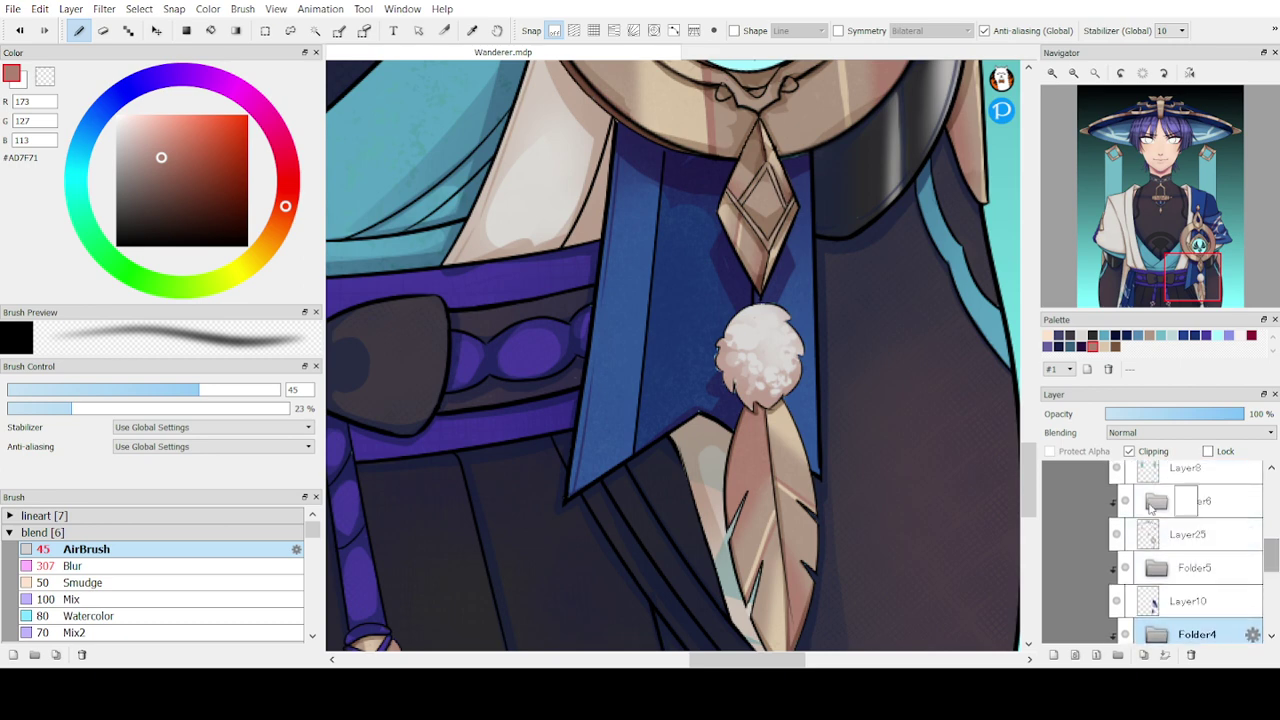
click(1158, 501)
click(1158, 532)
click(1073, 73)
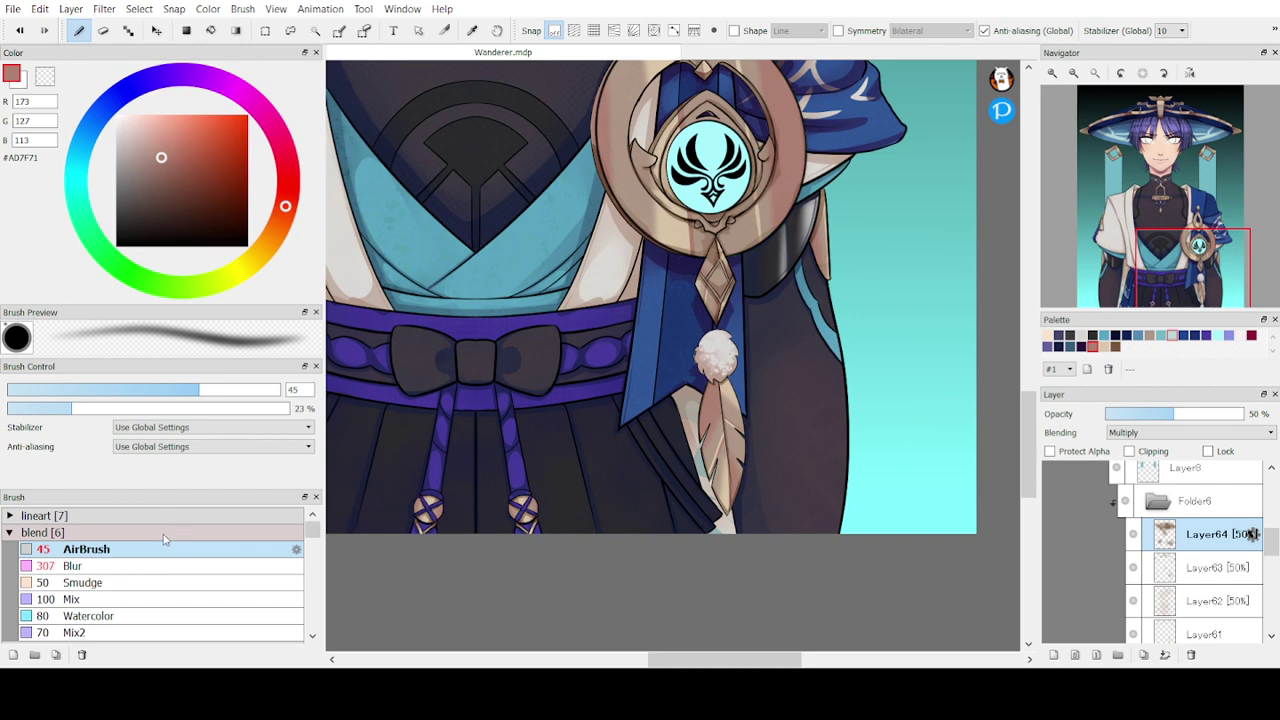
click(150, 566)
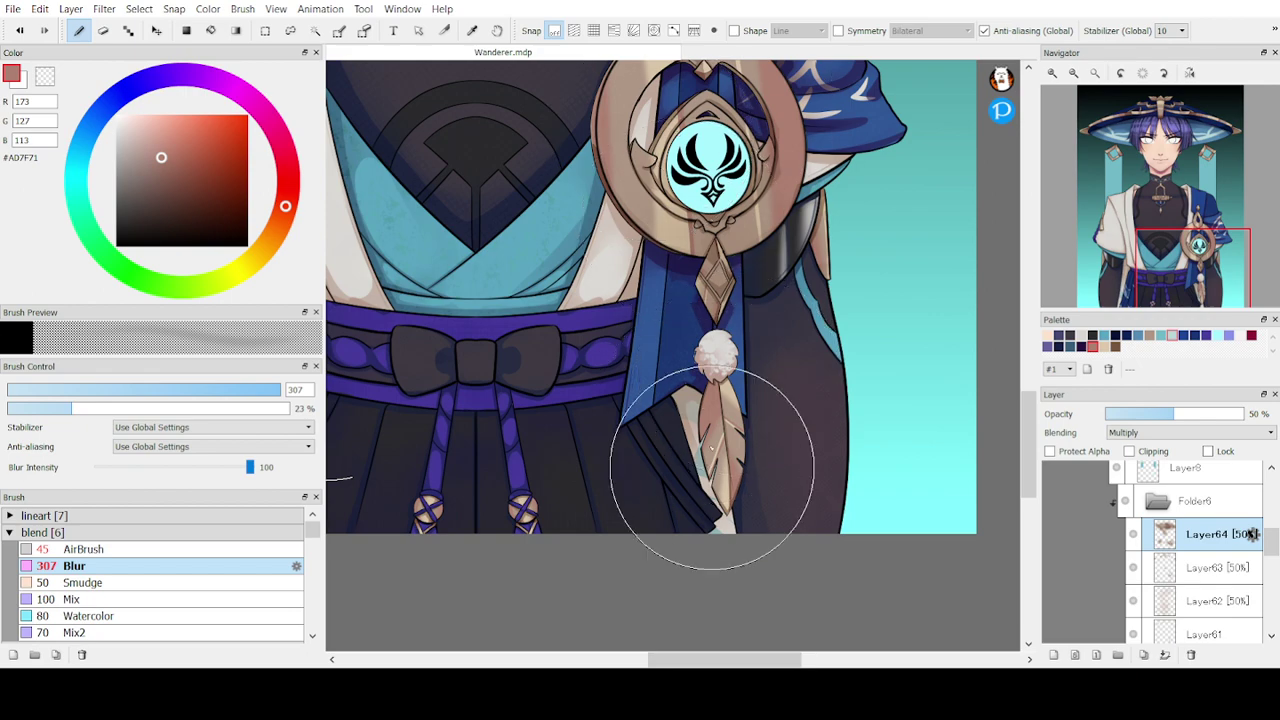
mouse_move(1142, 283)
mouse_down()
mouse_move(1139, 267)
mouse_move(1060, 251)
mouse_move(1092, 258)
mouse_up()
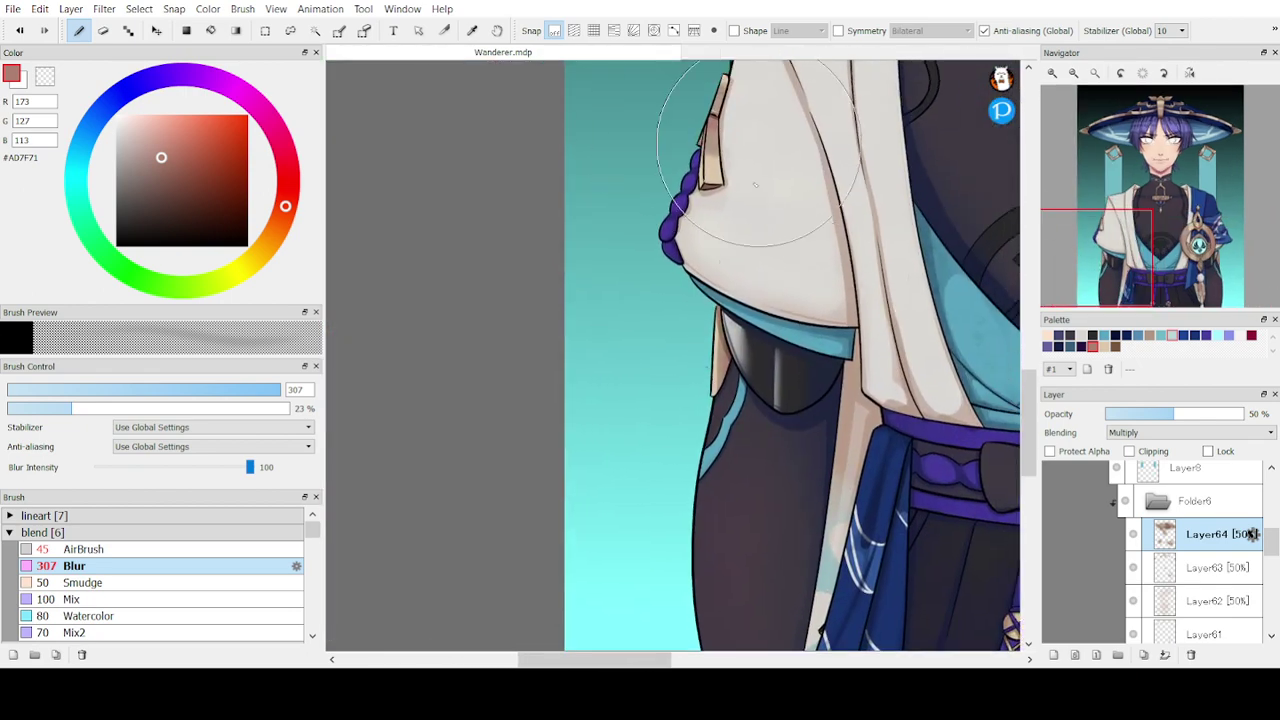
click(1140, 215)
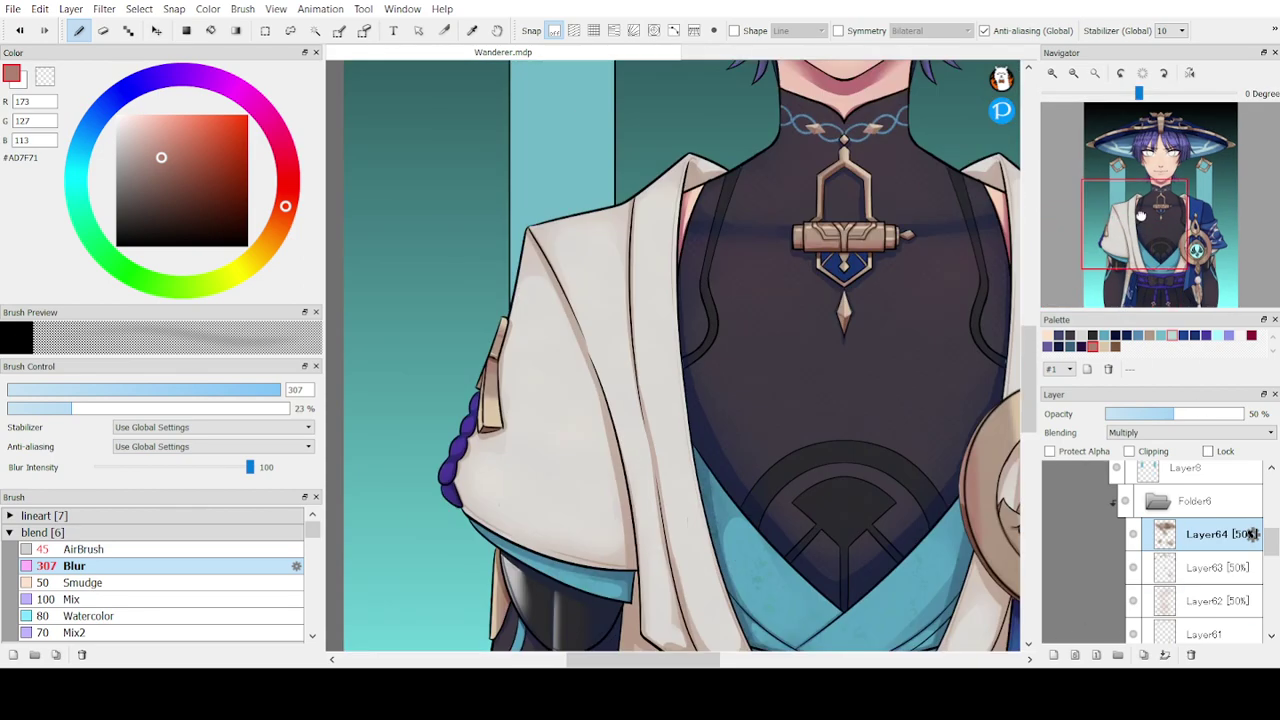
mouse_move(1141, 215)
mouse_down()
mouse_move(1146, 160)
mouse_move(1151, 216)
mouse_up()
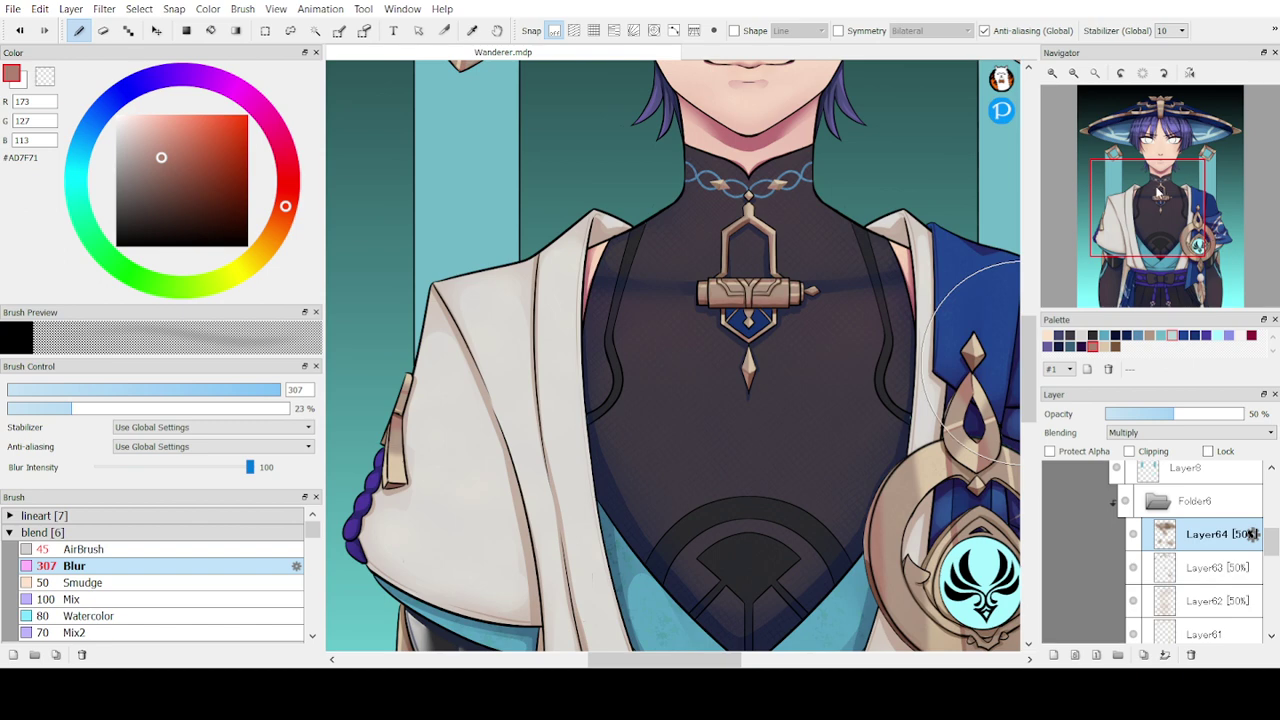
mouse_move(1160, 190)
mouse_down()
mouse_move(1176, 150)
mouse_move(1212, 134)
mouse_up()
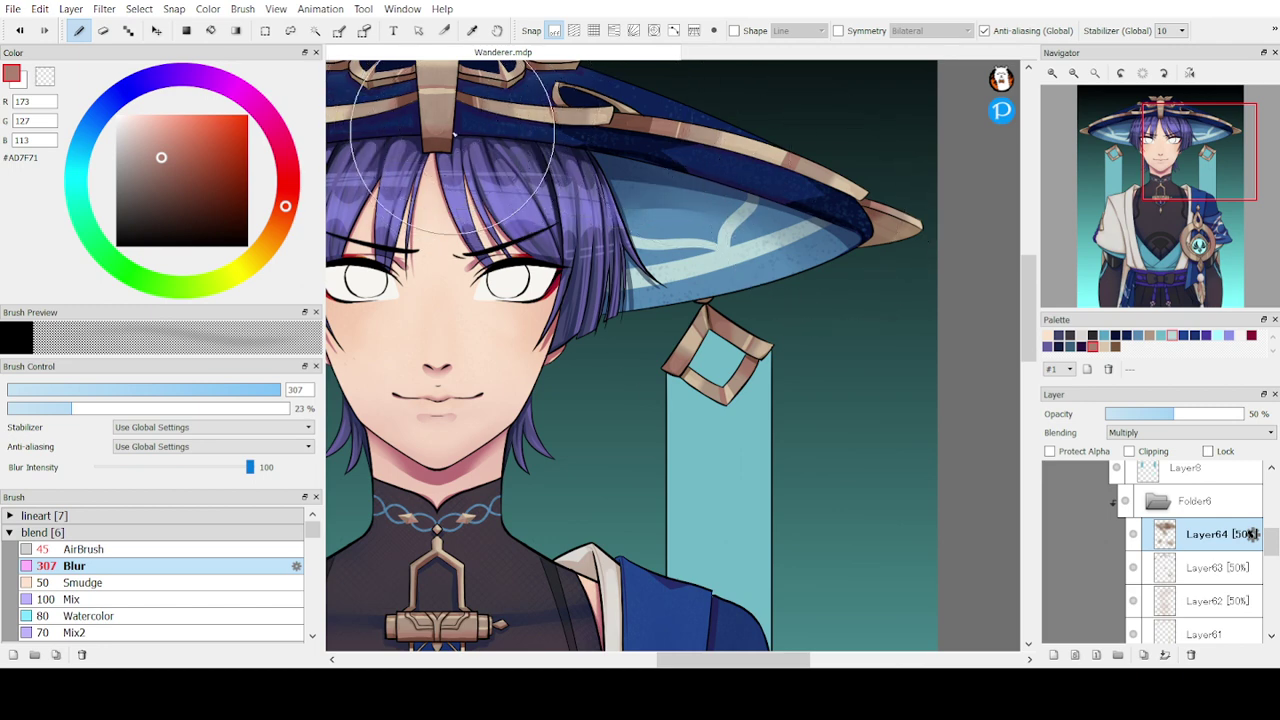
drag(1169, 158, 1142, 151)
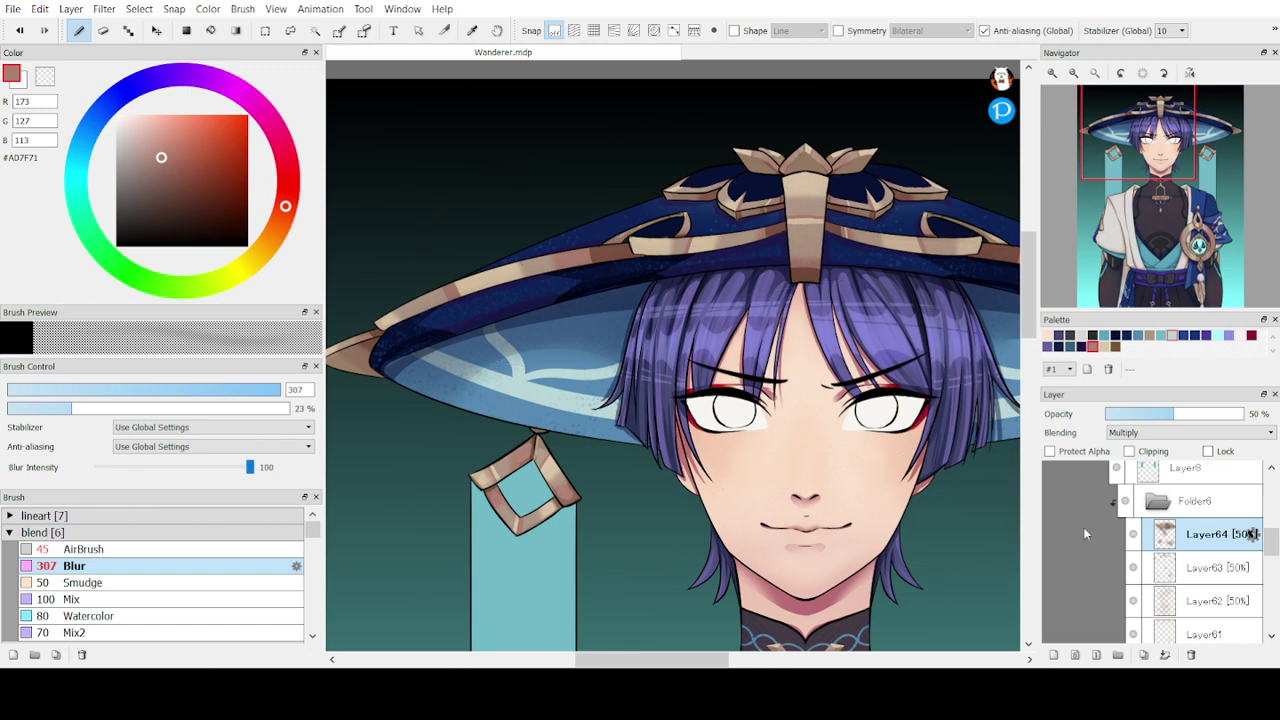
- Collapse Folder6, expand Folder7 above Layer8, and select Layer65 for painting
click(1156, 502)
click(1150, 473)
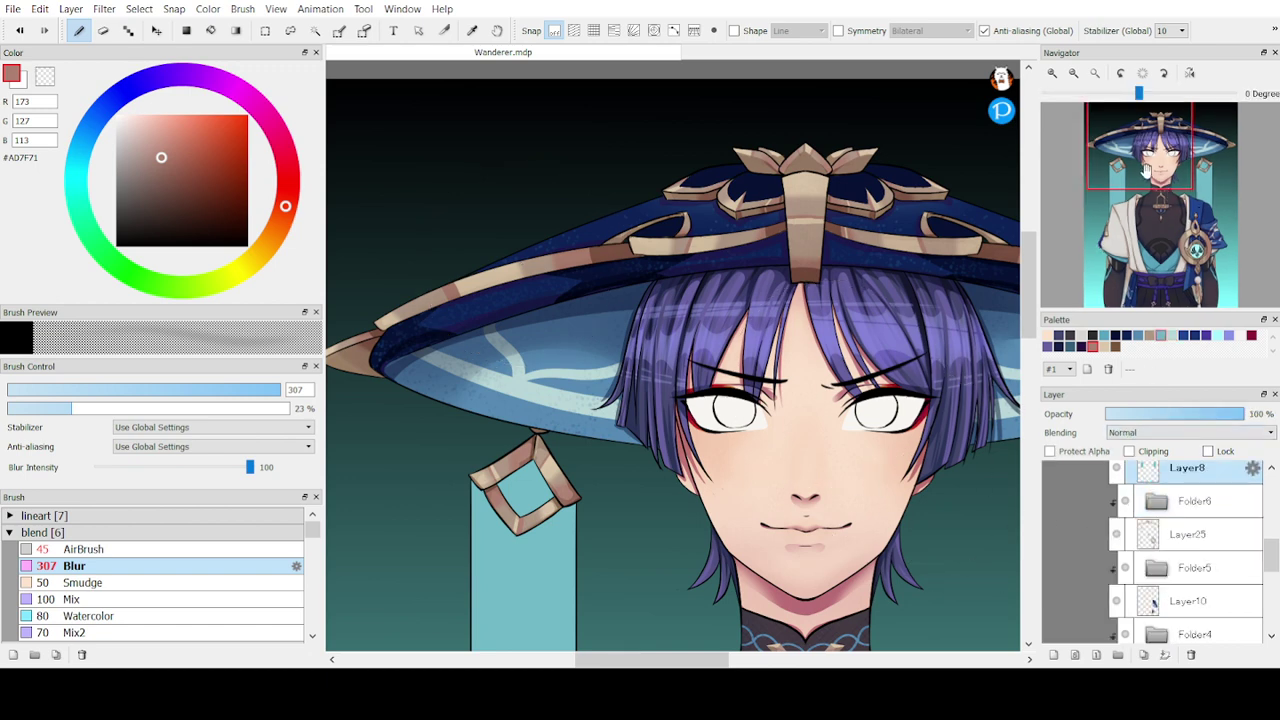
drag(1147, 172, 1117, 160)
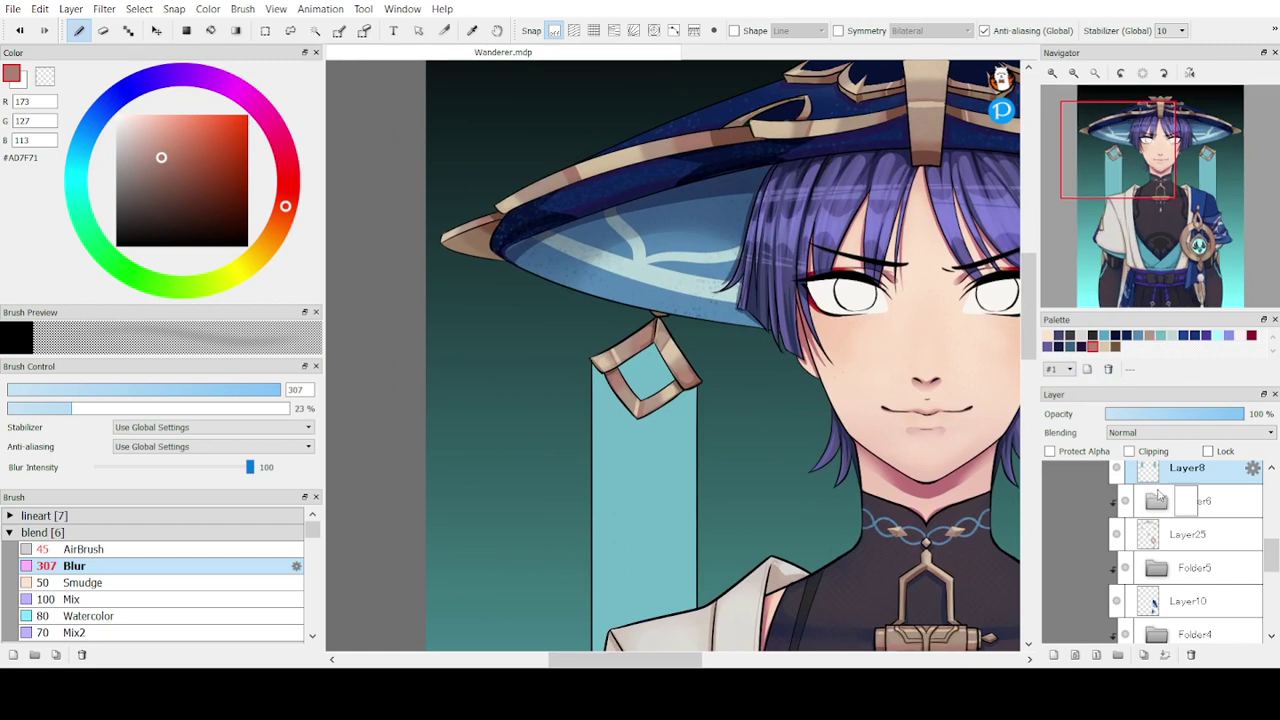
scroll(1130, 530, up, 2)
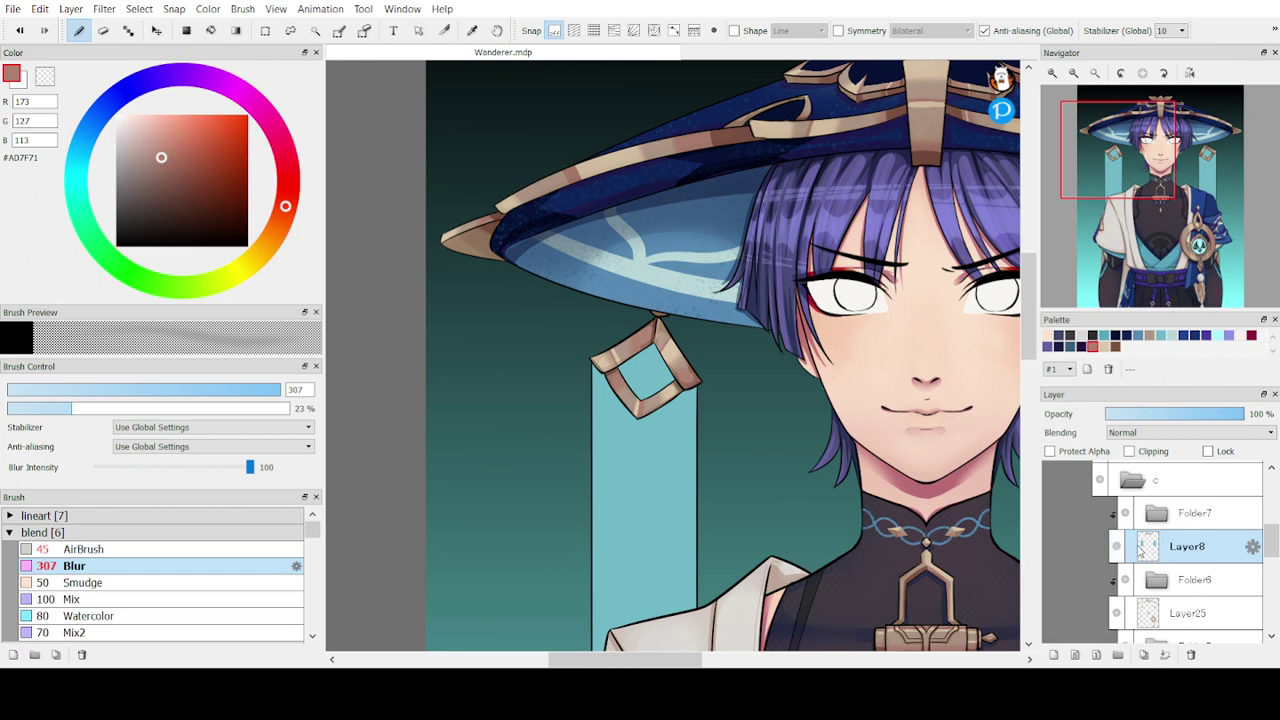
click(1154, 511)
drag(1268, 522, 1270, 553)
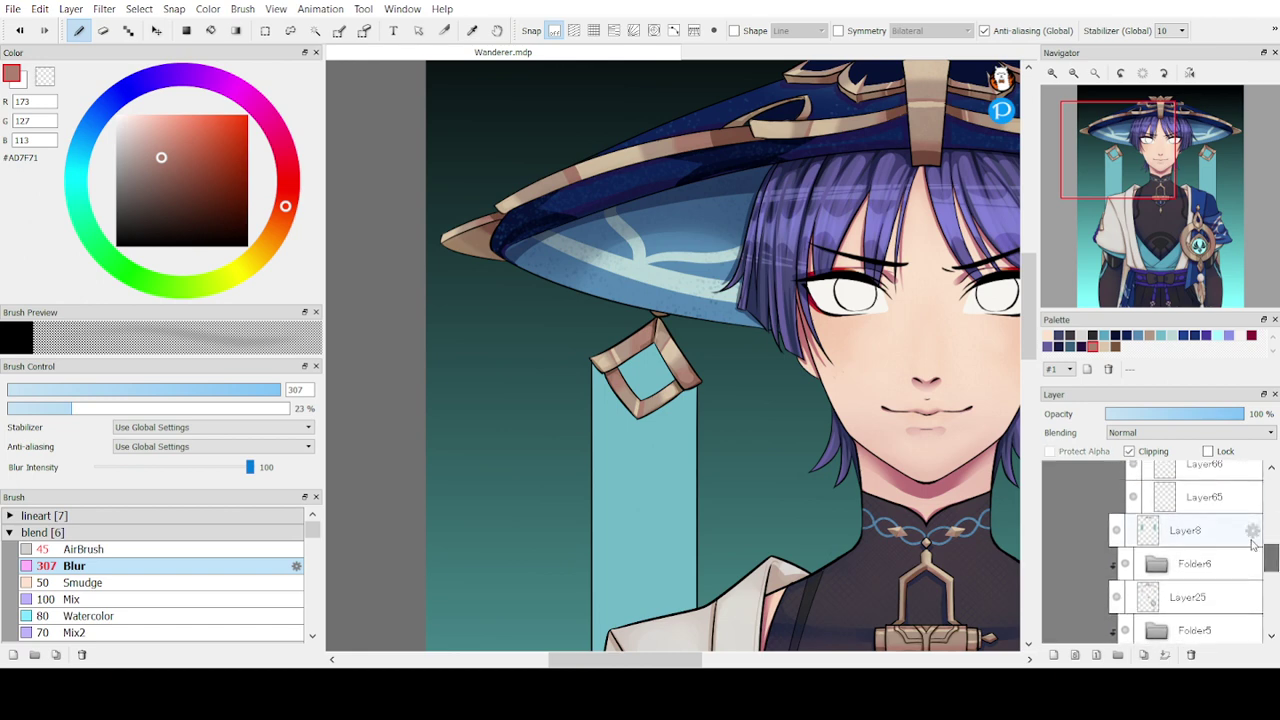
click(1160, 505)
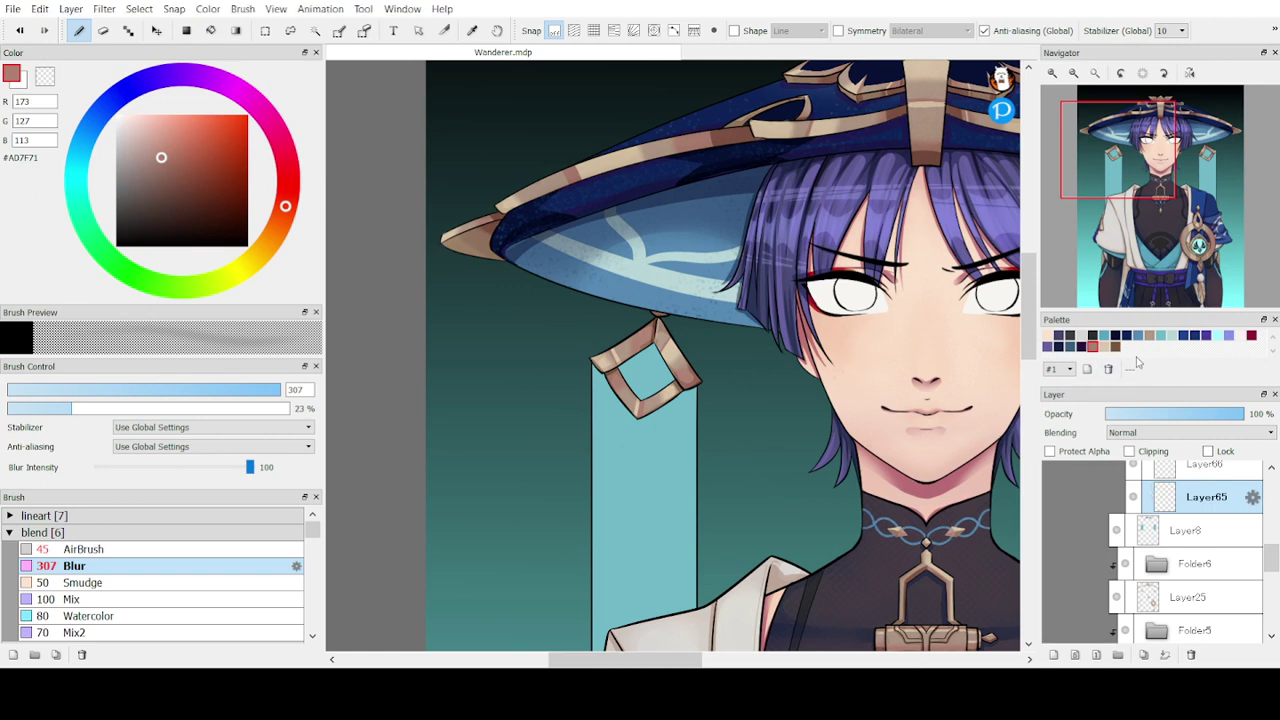
- Compare the palette's purple, blue and cyan swatches and choose periwinkle #8B92E8 as the painting color
click(1229, 336)
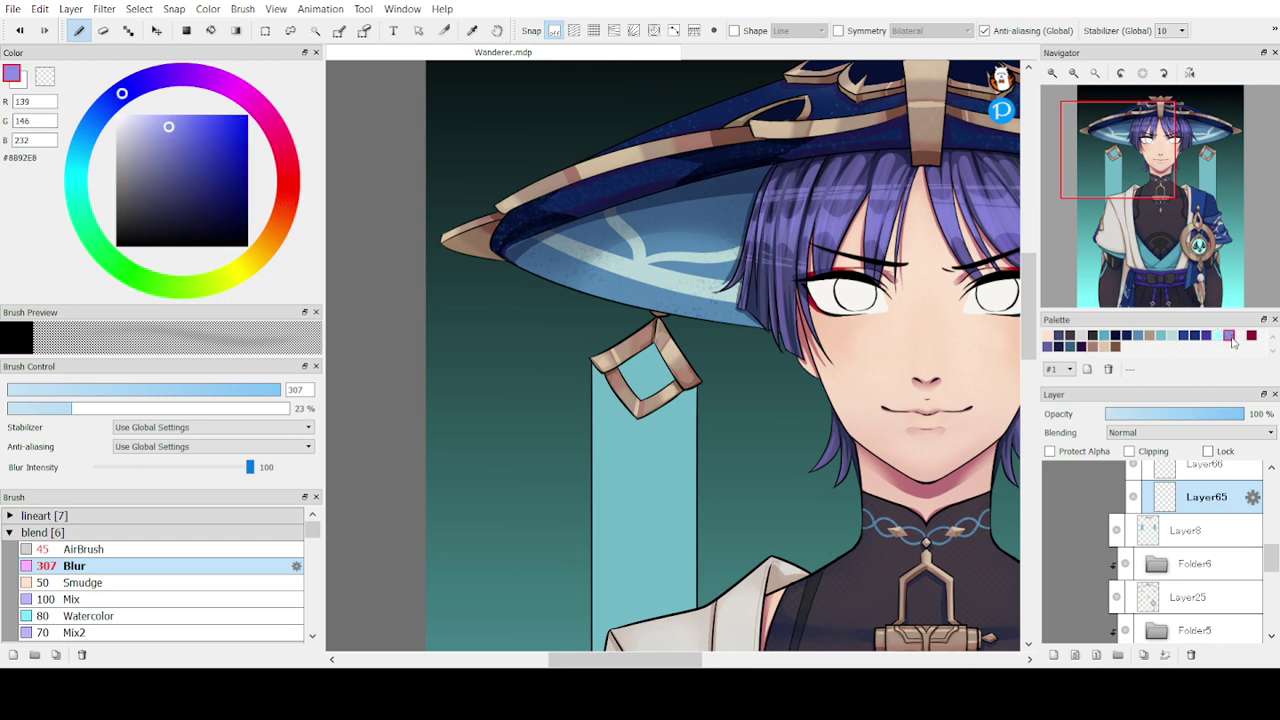
click(1206, 337)
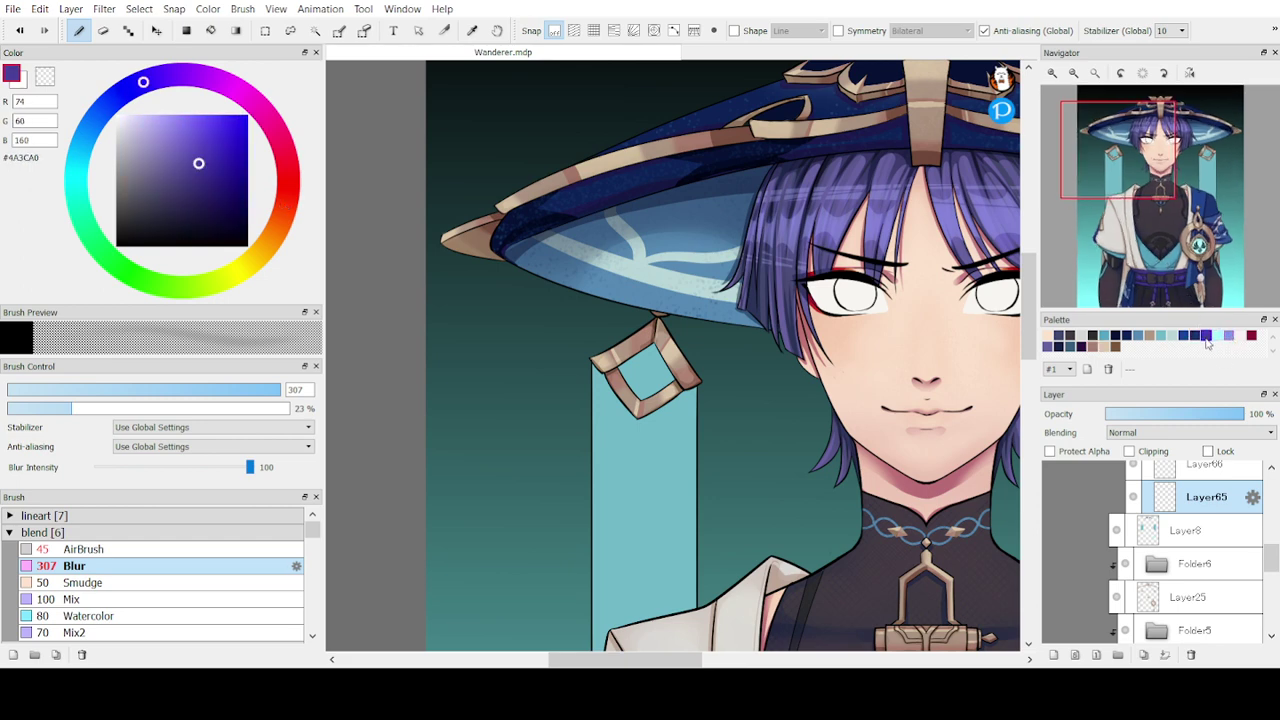
click(1196, 336)
click(1185, 337)
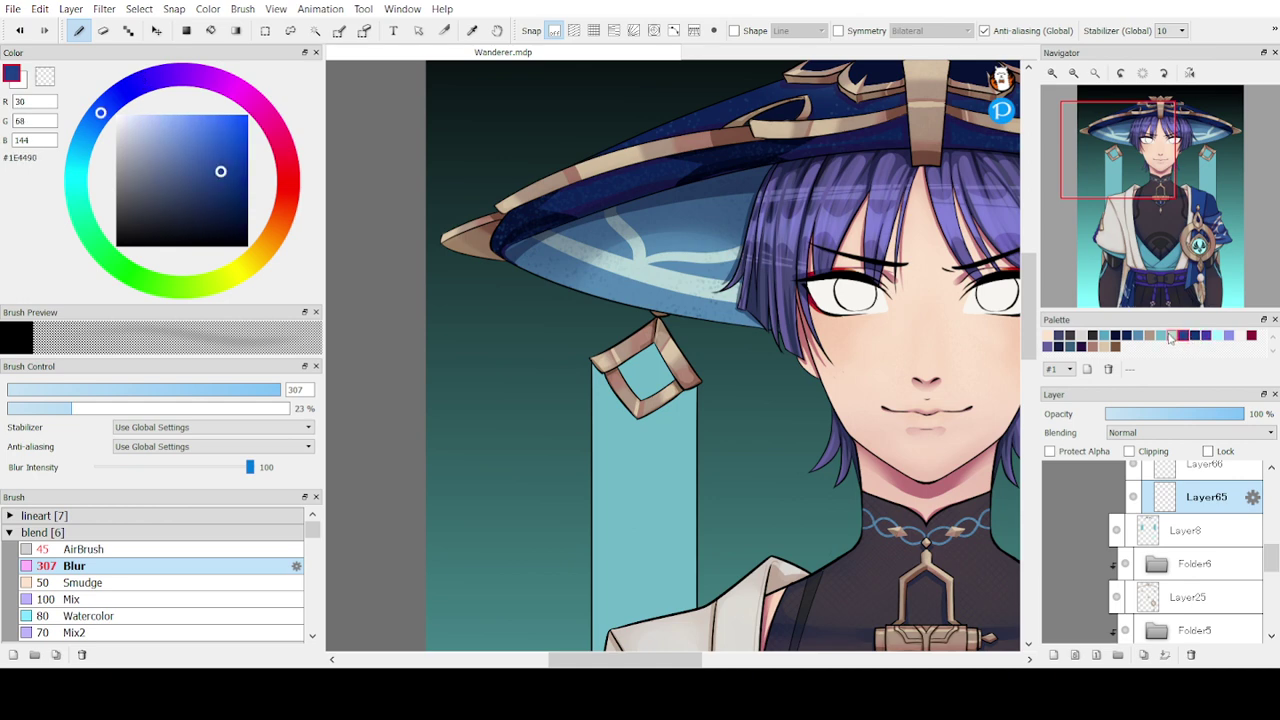
click(1171, 336)
click(1163, 338)
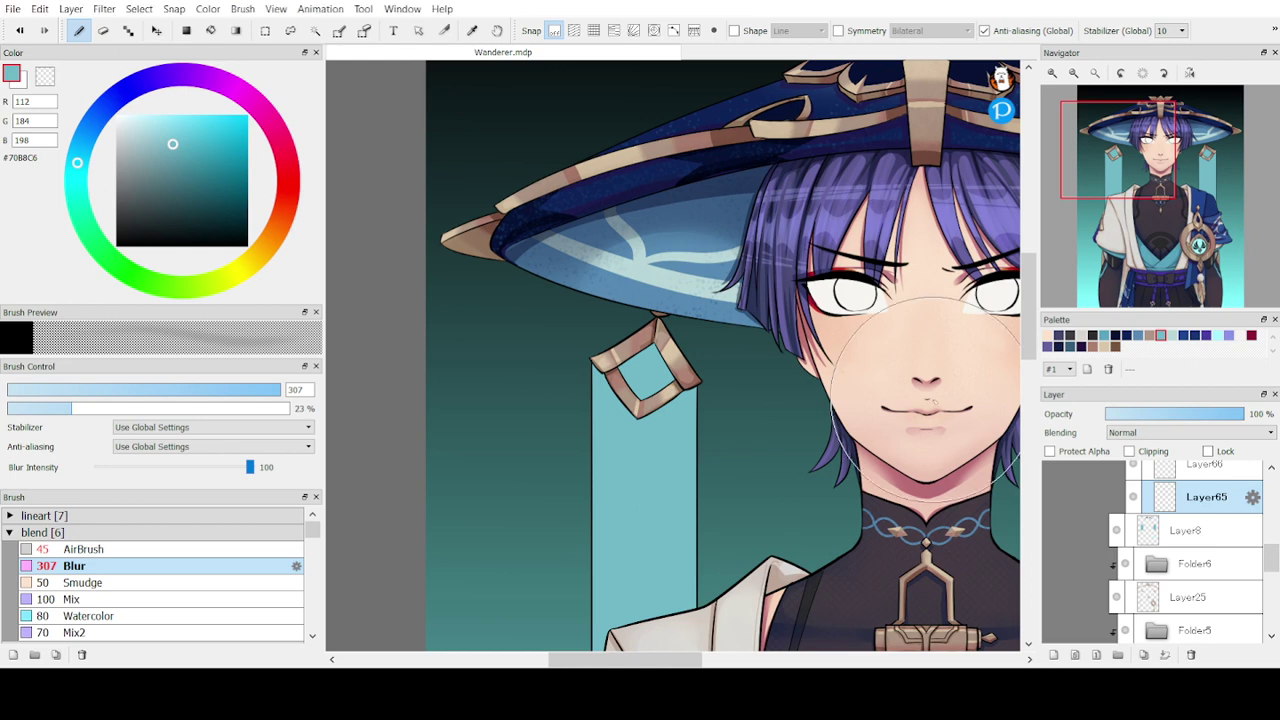
click(1226, 337)
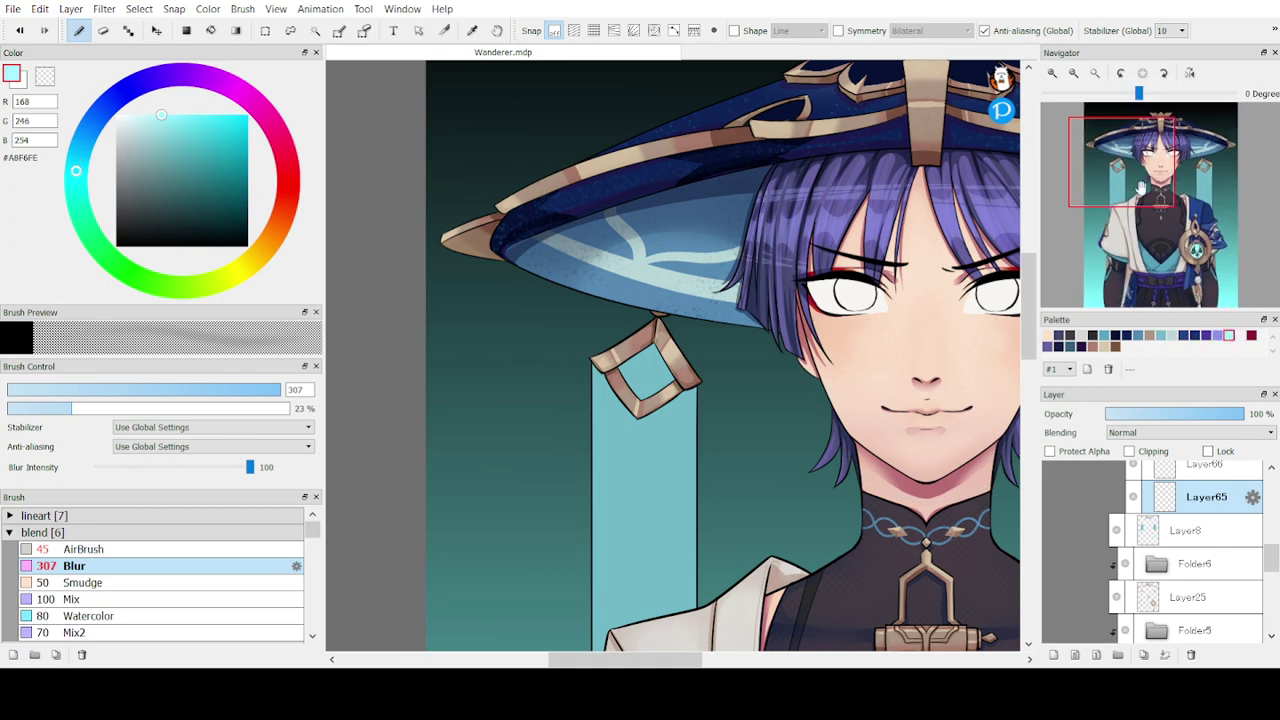
click(1216, 336)
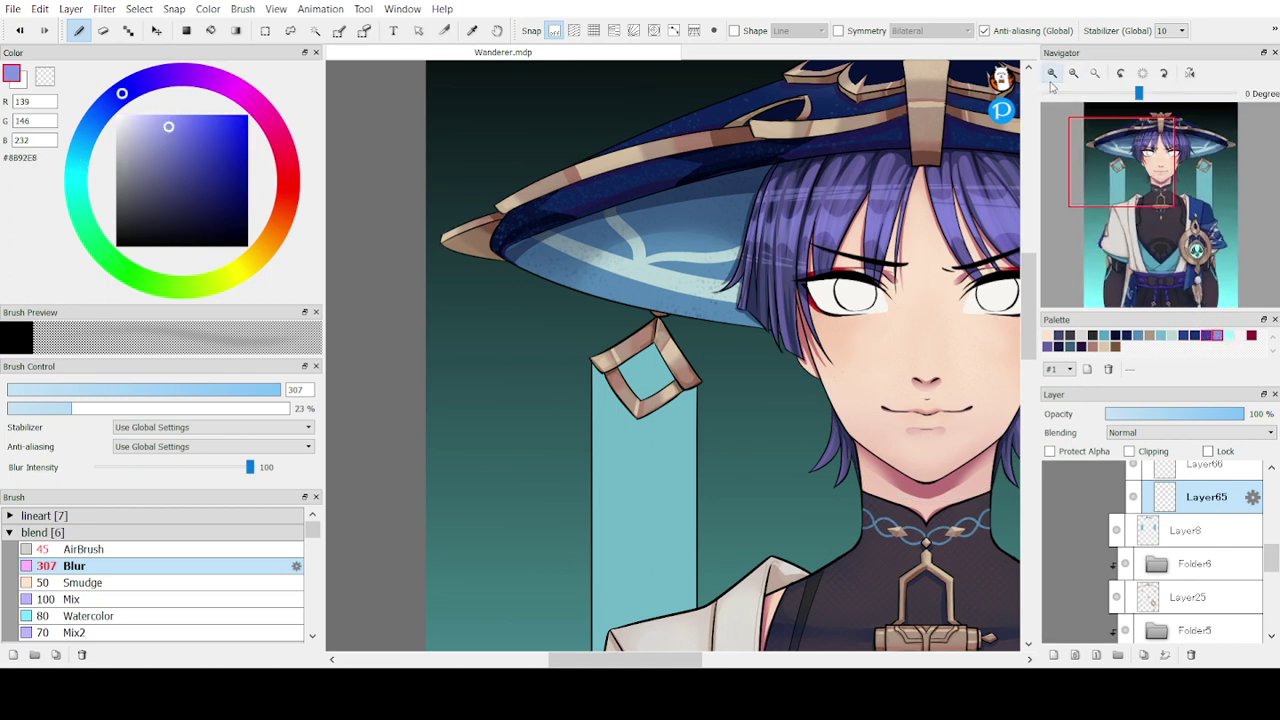
- Fill both irises with #8B92E8 on Layer65 using the Pen at size 14.7
click(1052, 73)
drag(1110, 182, 1150, 148)
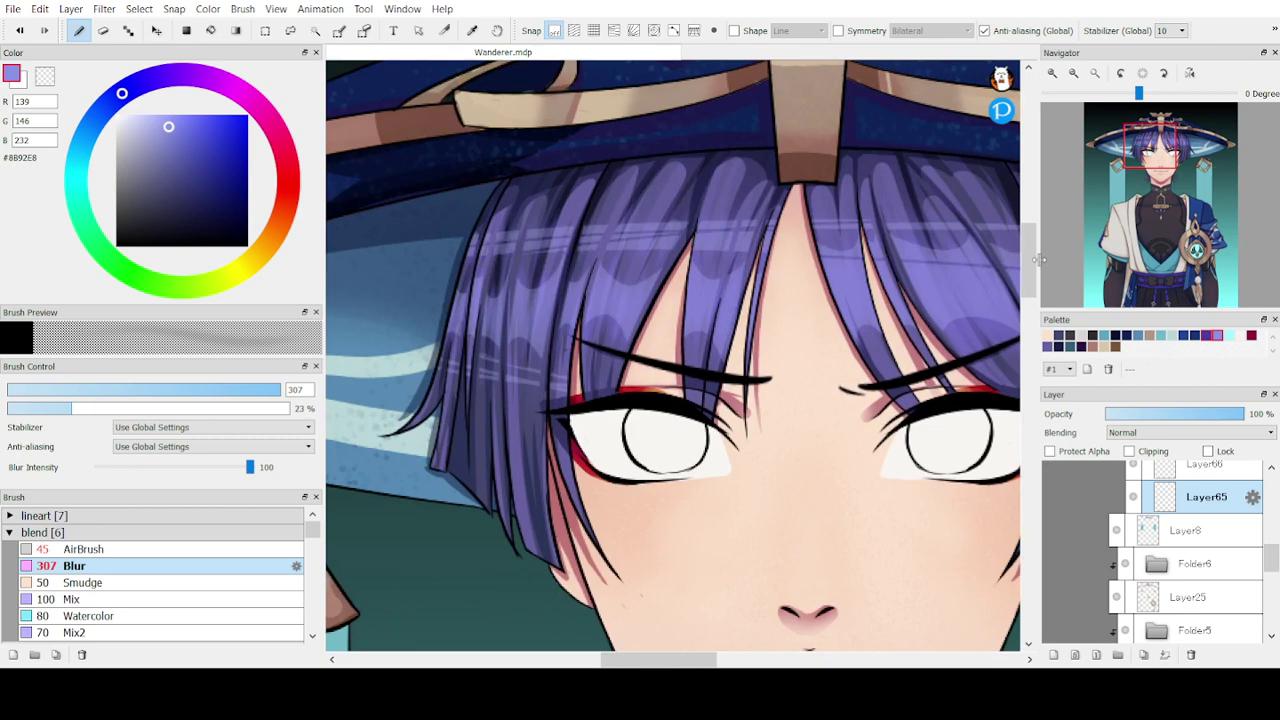
click(212, 515)
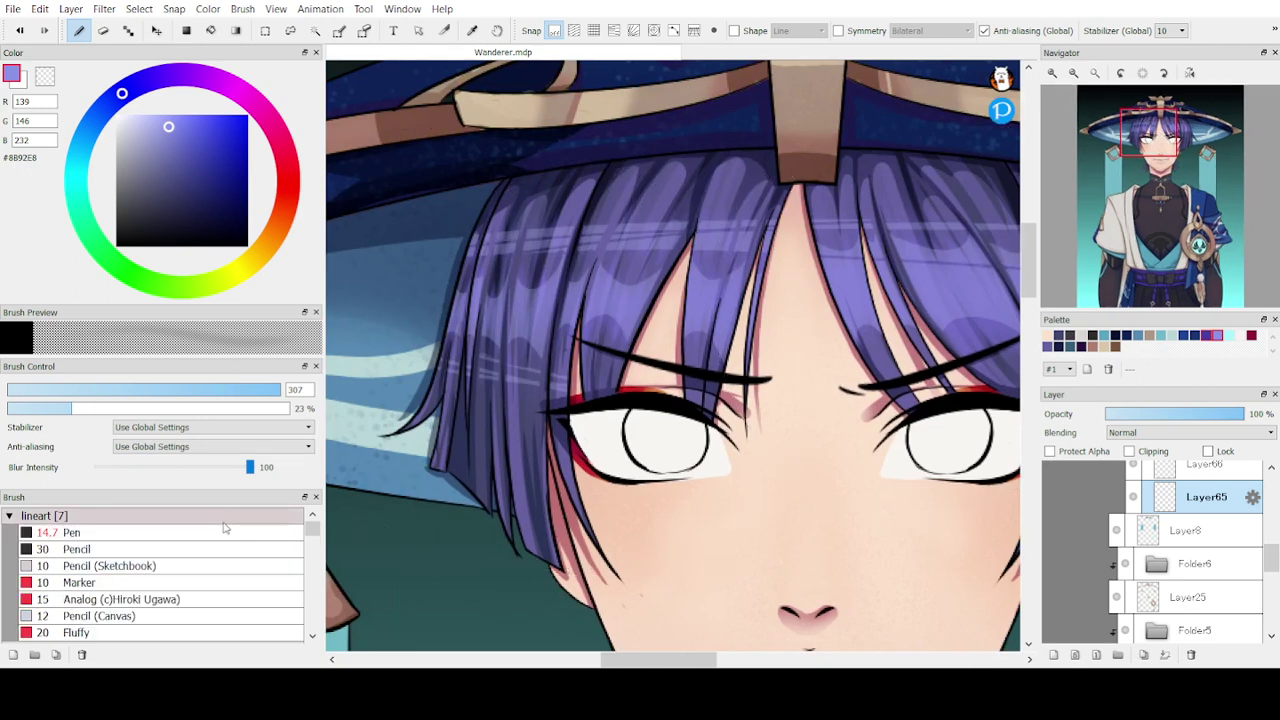
click(220, 532)
mouse_move(663, 424)
mouse_down()
mouse_move(635, 448)
mouse_move(633, 420)
mouse_move(655, 435)
mouse_move(686, 415)
mouse_move(667, 426)
mouse_move(676, 443)
mouse_move(700, 426)
mouse_move(697, 447)
mouse_move(672, 463)
mouse_move(693, 457)
mouse_move(645, 452)
mouse_up()
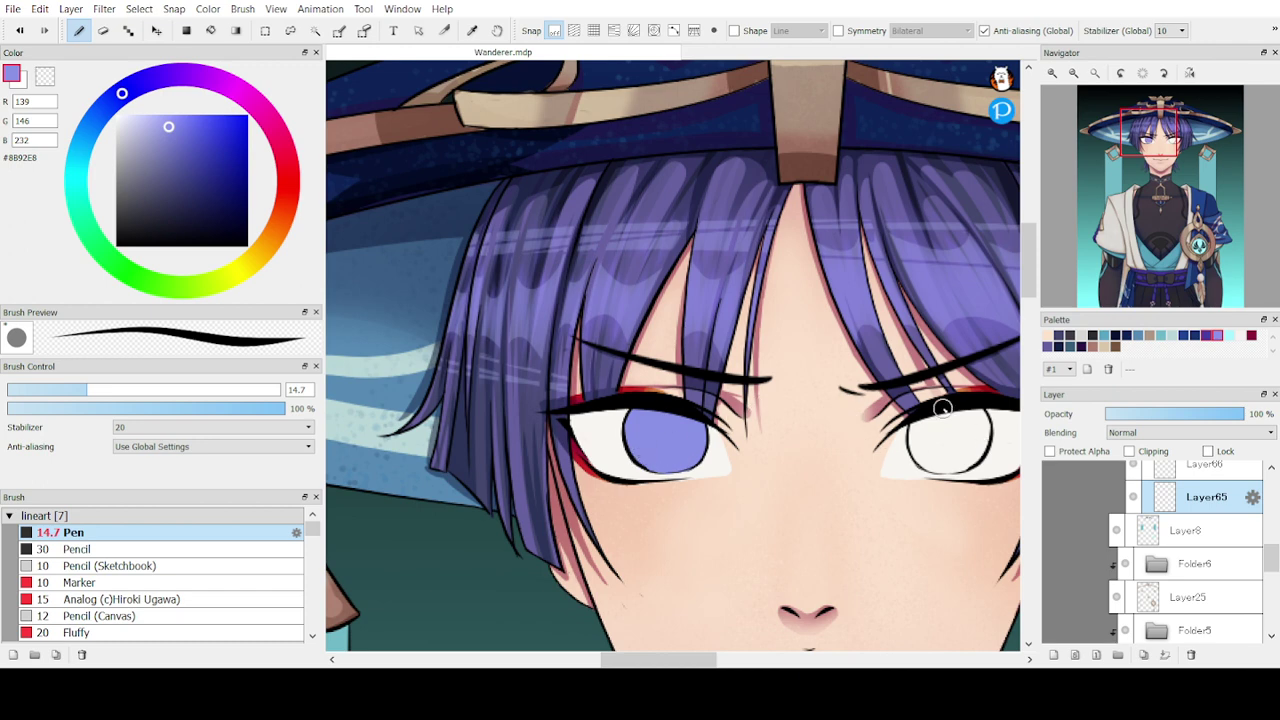
mouse_move(943, 406)
mouse_down()
mouse_move(962, 425)
mouse_move(978, 419)
mouse_move(974, 456)
mouse_move(928, 466)
mouse_move(962, 460)
mouse_move(970, 437)
mouse_move(948, 450)
mouse_move(956, 416)
mouse_move(930, 416)
mouse_move(912, 432)
mouse_move(920, 462)
mouse_move(945, 463)
mouse_move(924, 462)
mouse_move(936, 440)
mouse_move(920, 430)
mouse_up()
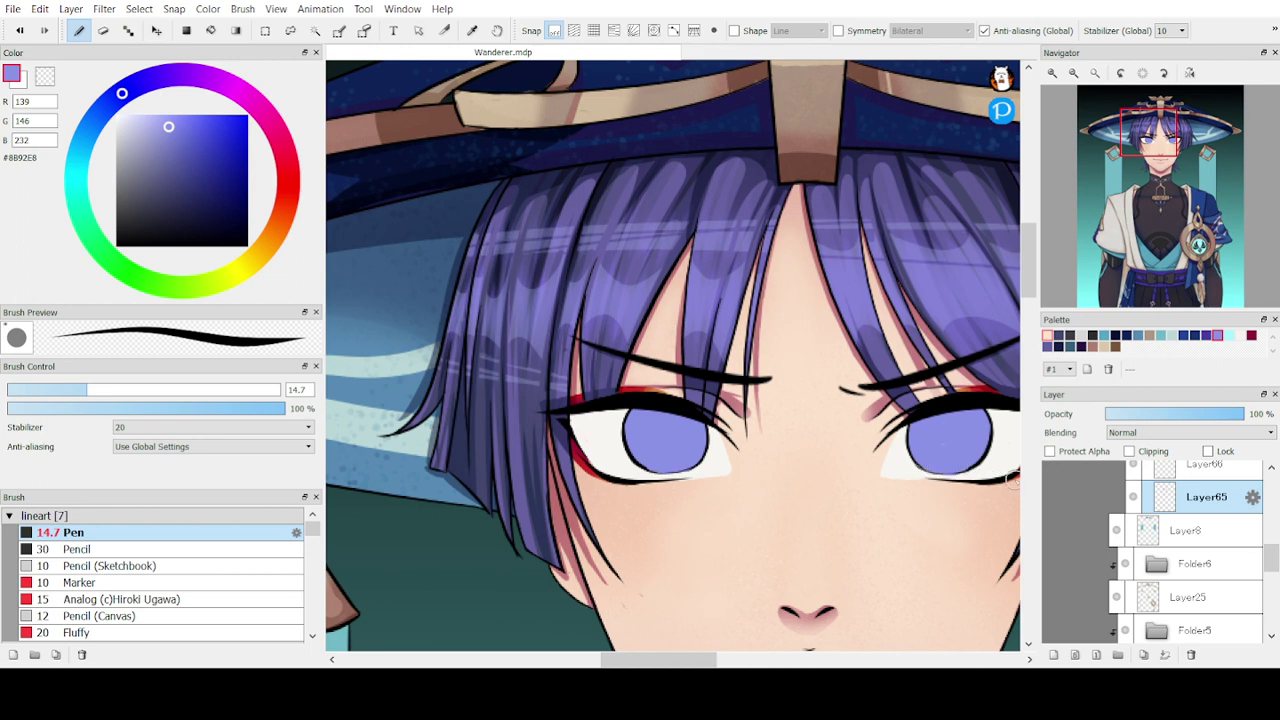
key(e)
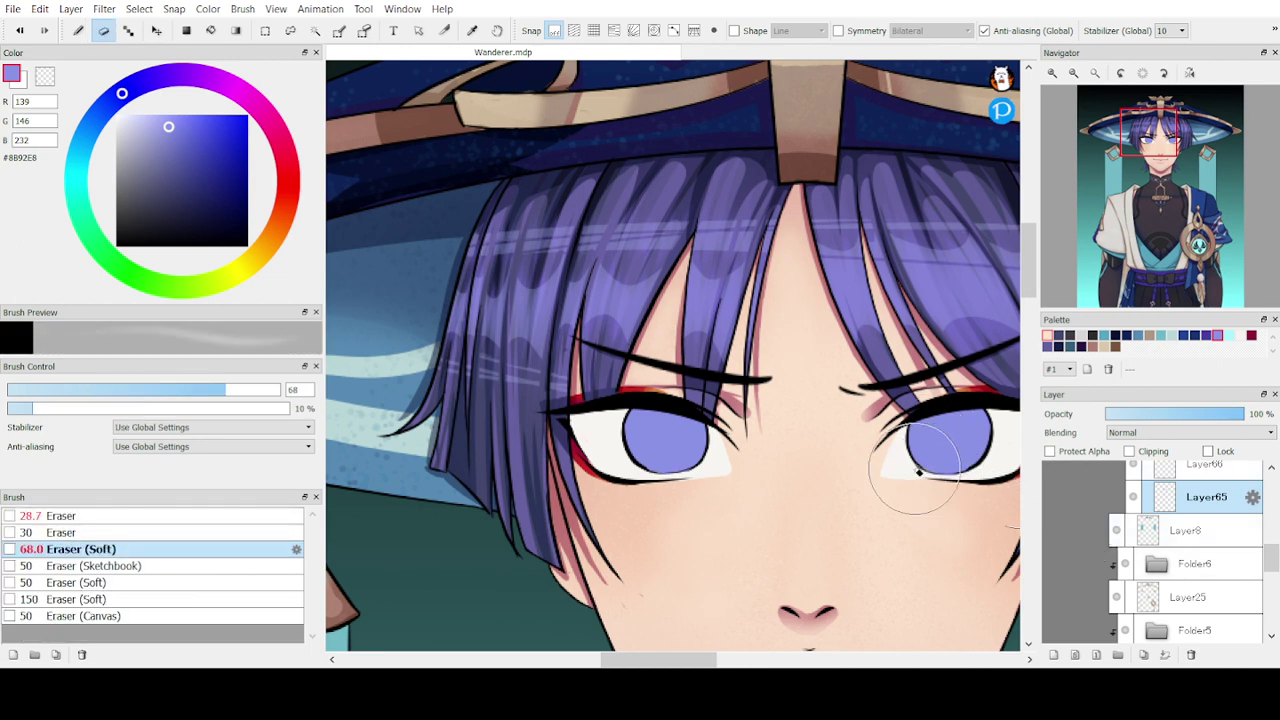
- Tidy the iris edges on Layer65 with the Eraser at size 12 and touch up the eye whites on Layer8 using sampled #F8F6F2
click(127, 515)
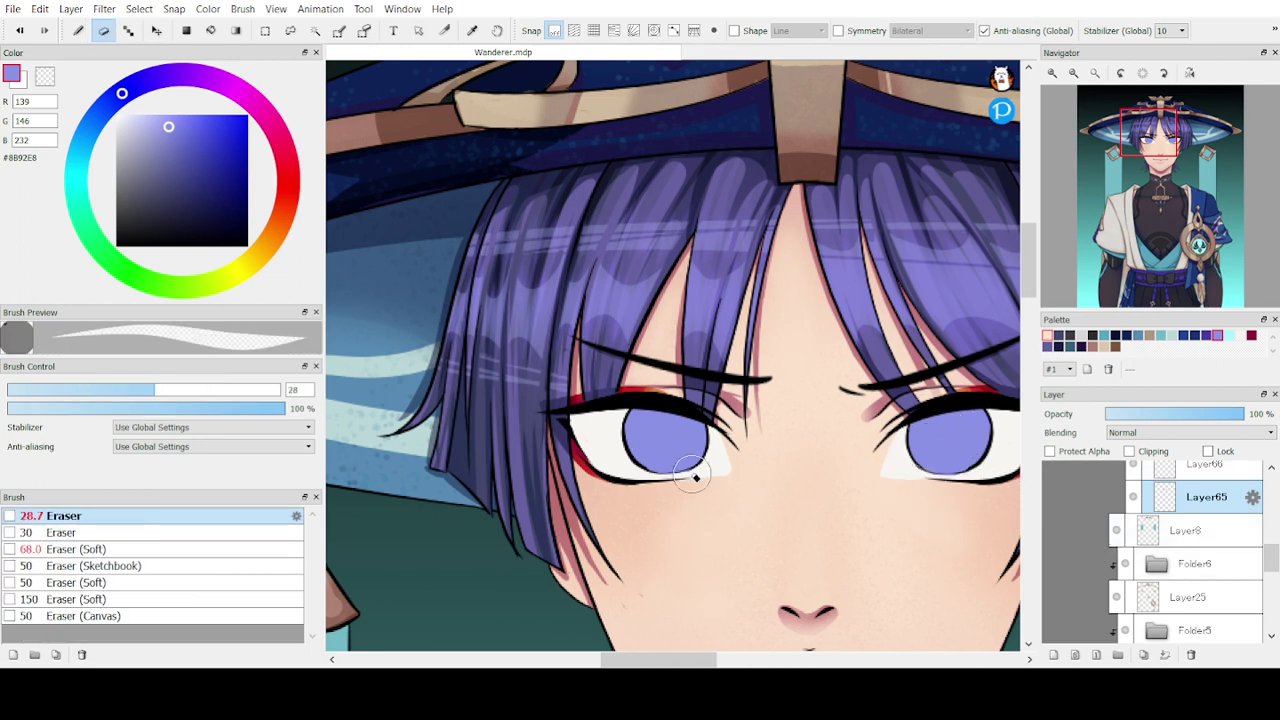
click(70, 390)
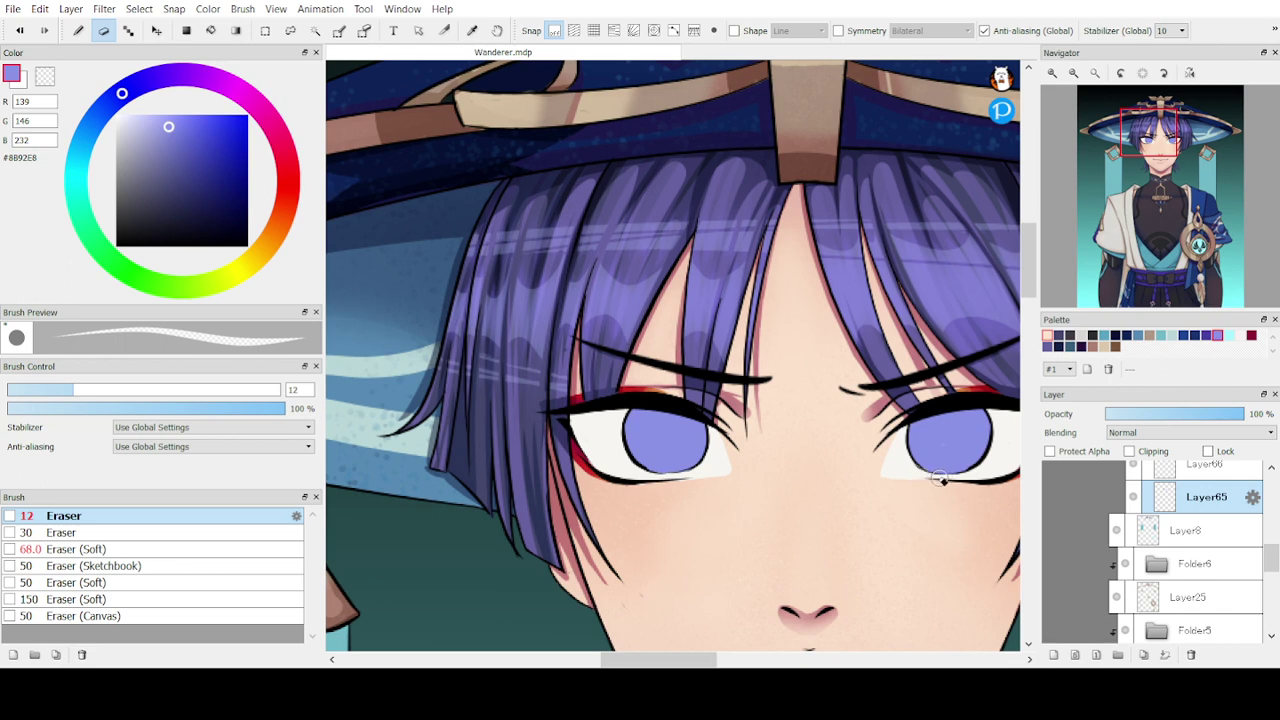
click(1165, 530)
key(b)
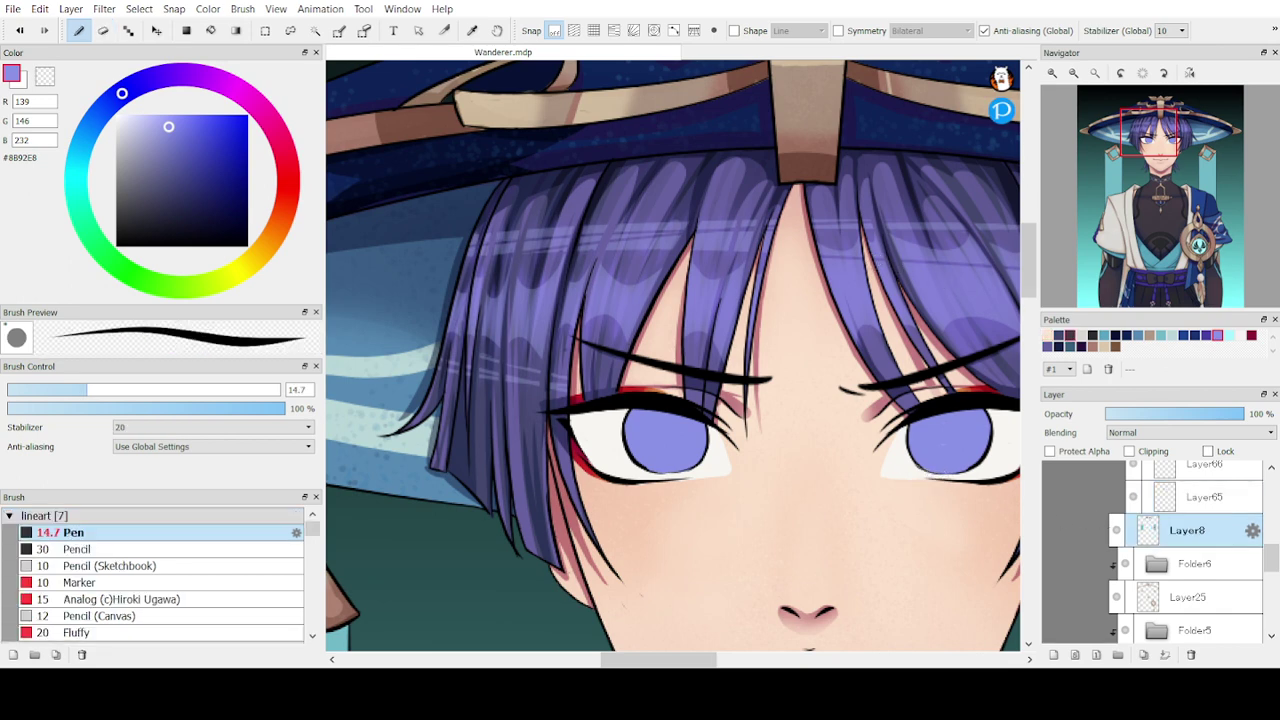
alt+click(627, 423)
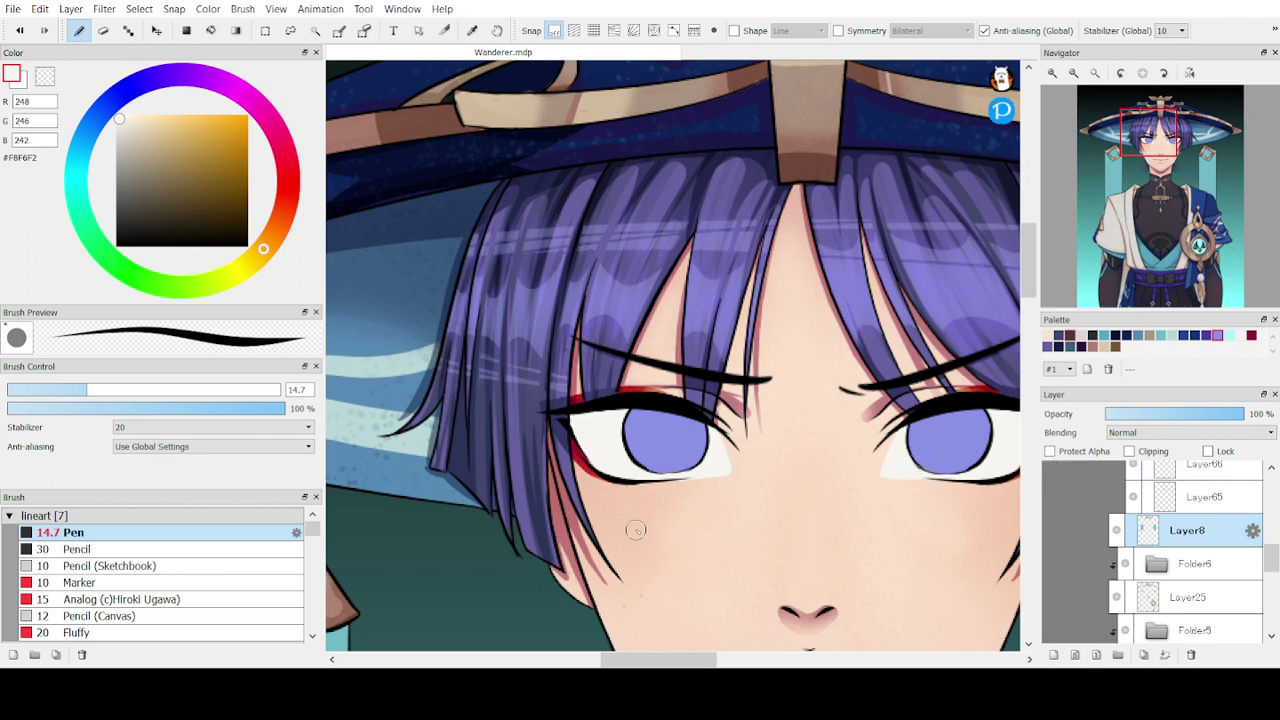
mouse_move(622, 489)
mouse_down()
mouse_move(664, 493)
mouse_move(654, 497)
mouse_up()
key(ctrl+z)
key(e)
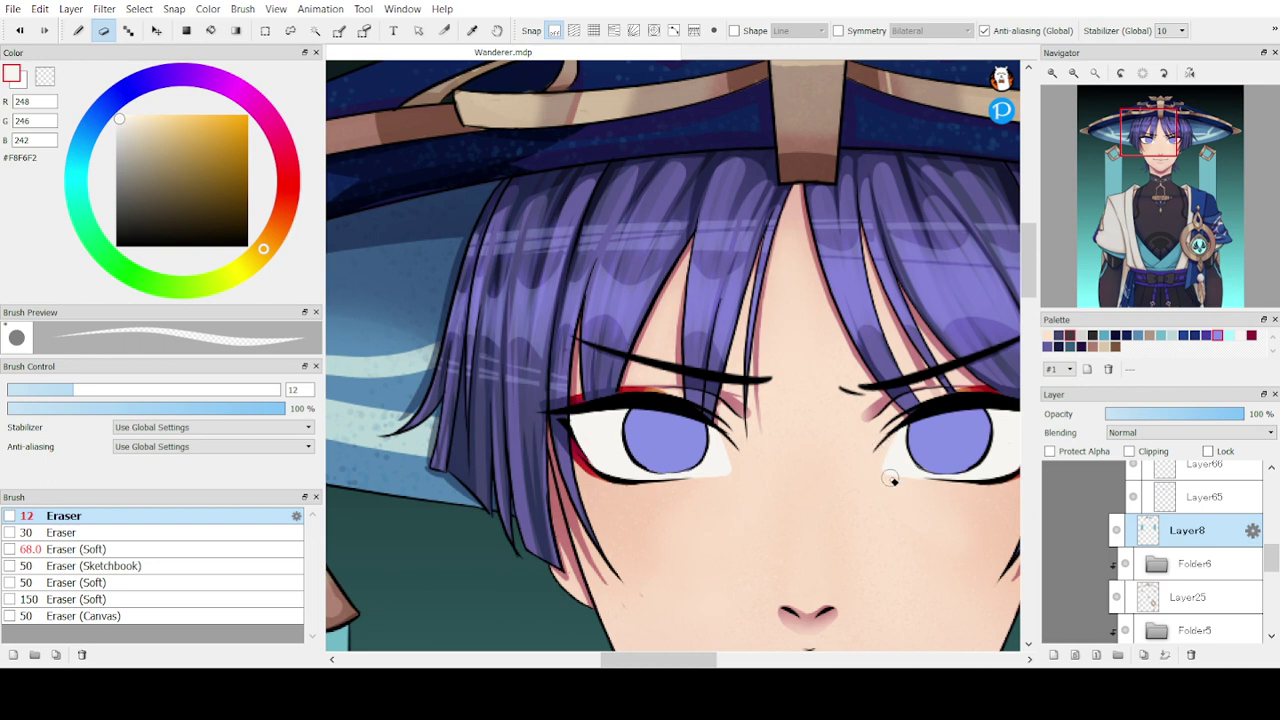
key(b)
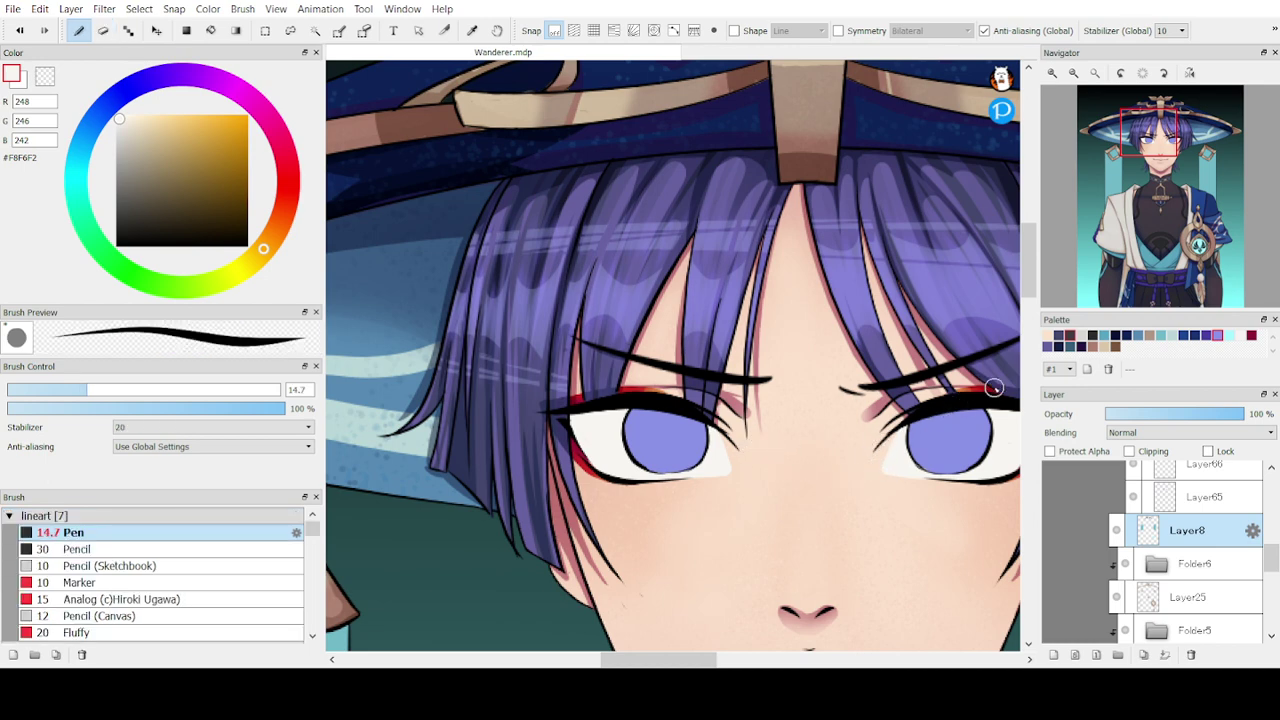
drag(1168, 149, 1170, 162)
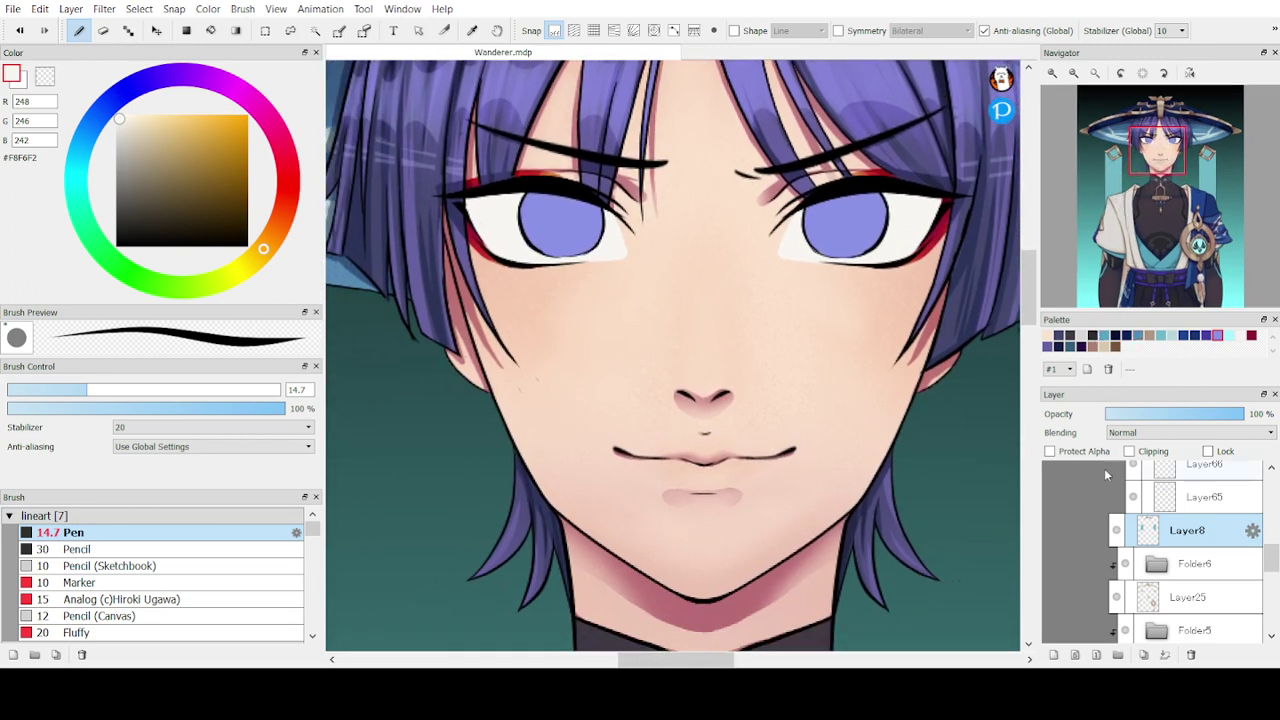
click(1192, 490)
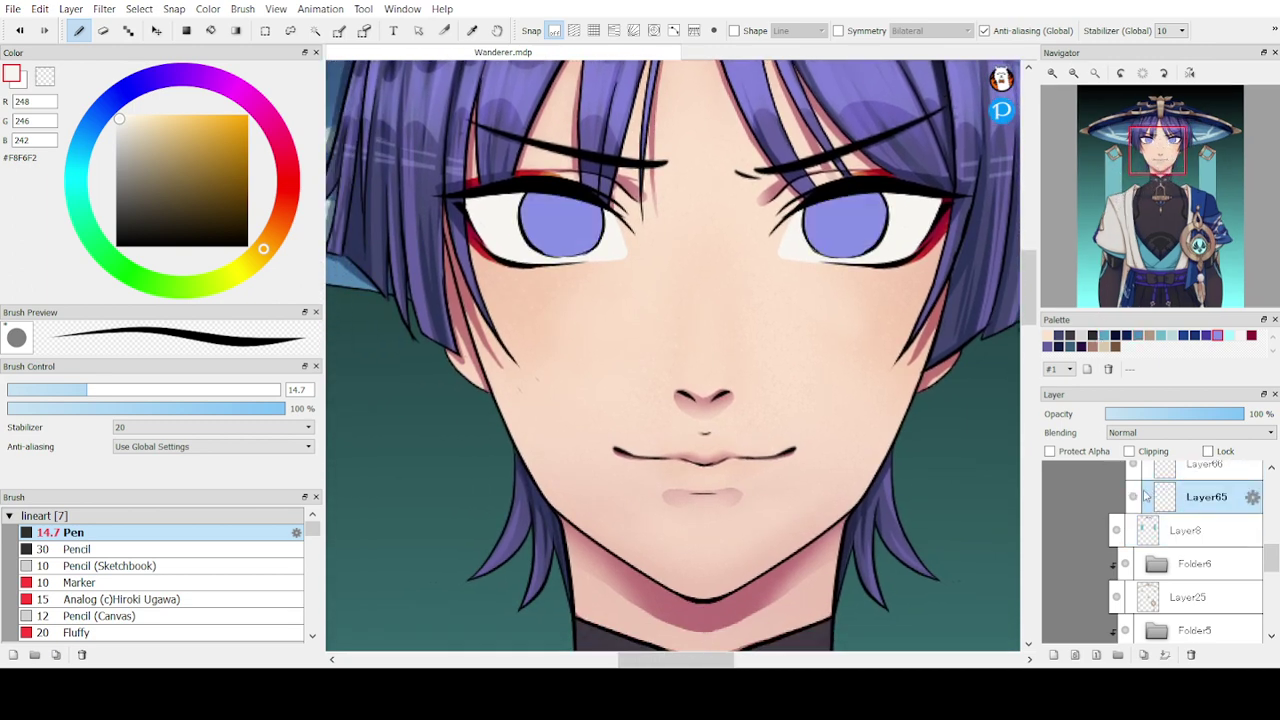
mouse_move(1168, 168)
mouse_down()
mouse_move(1142, 182)
mouse_move(1135, 160)
mouse_move(1161, 156)
mouse_up()
click(1052, 73)
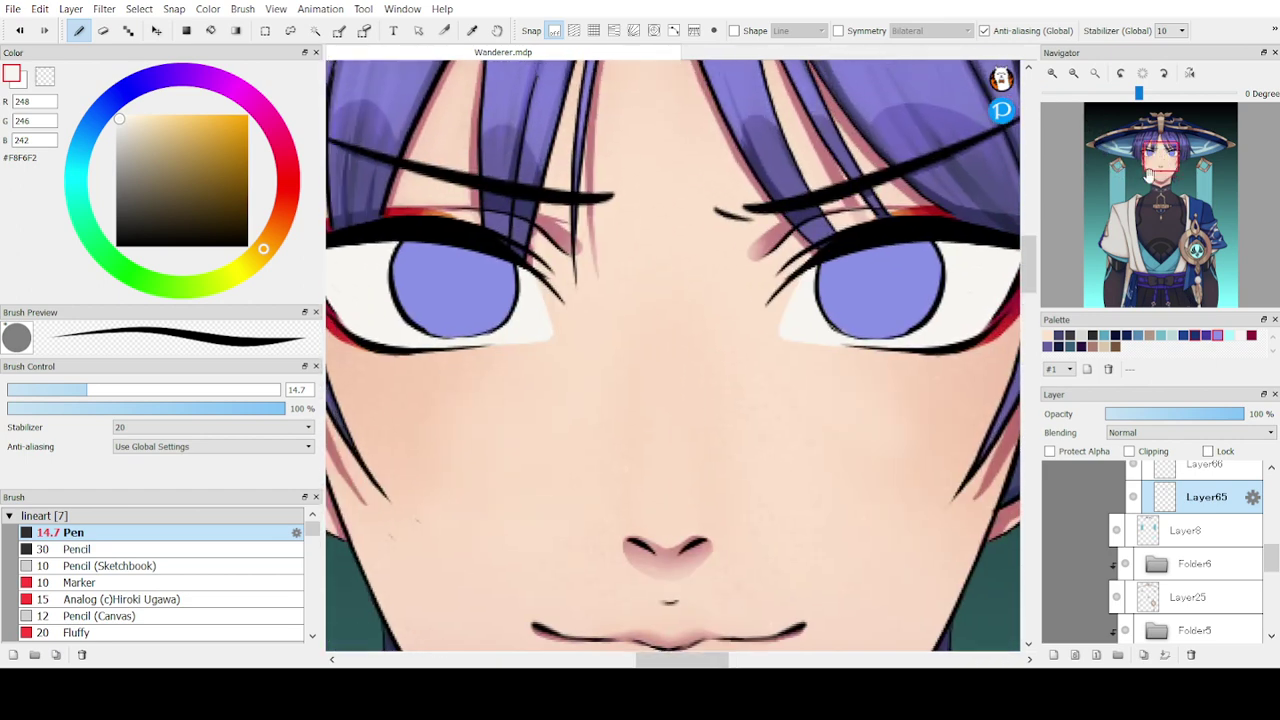
click(1073, 72)
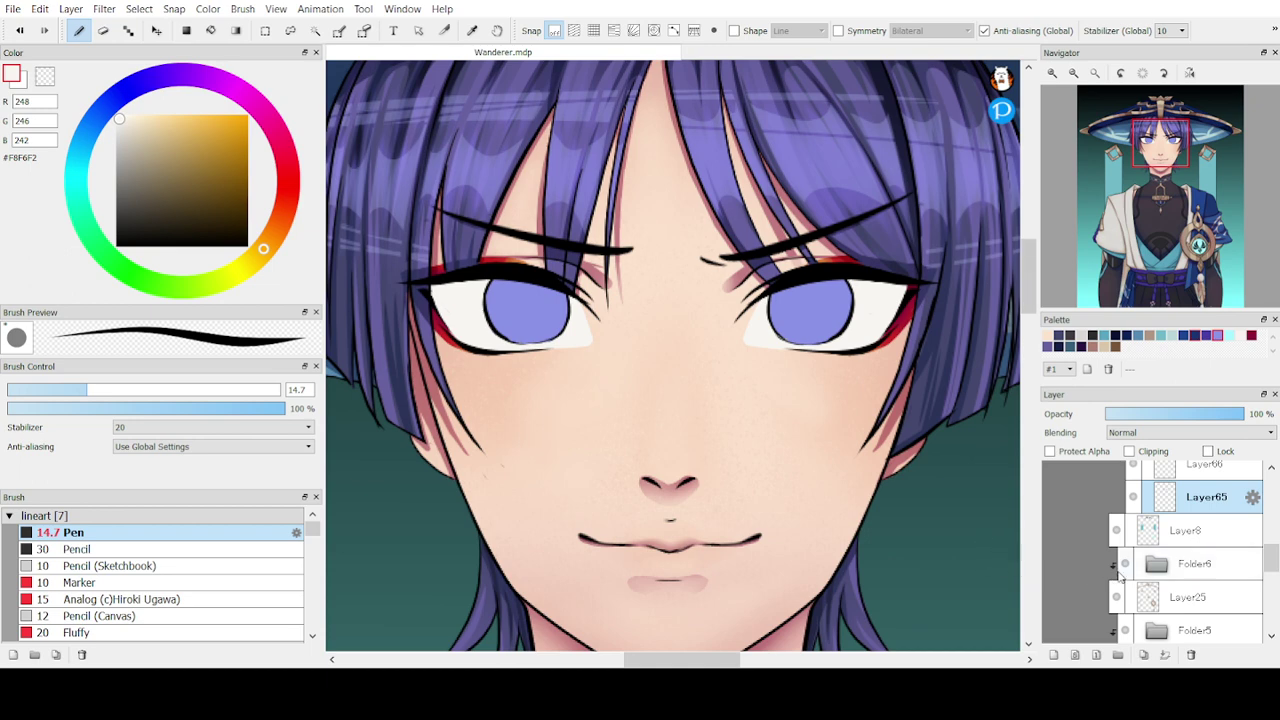
- Switch to Layer66 and ready the AirBrush at size 45 with the dark purple #4C4587
click(1172, 475)
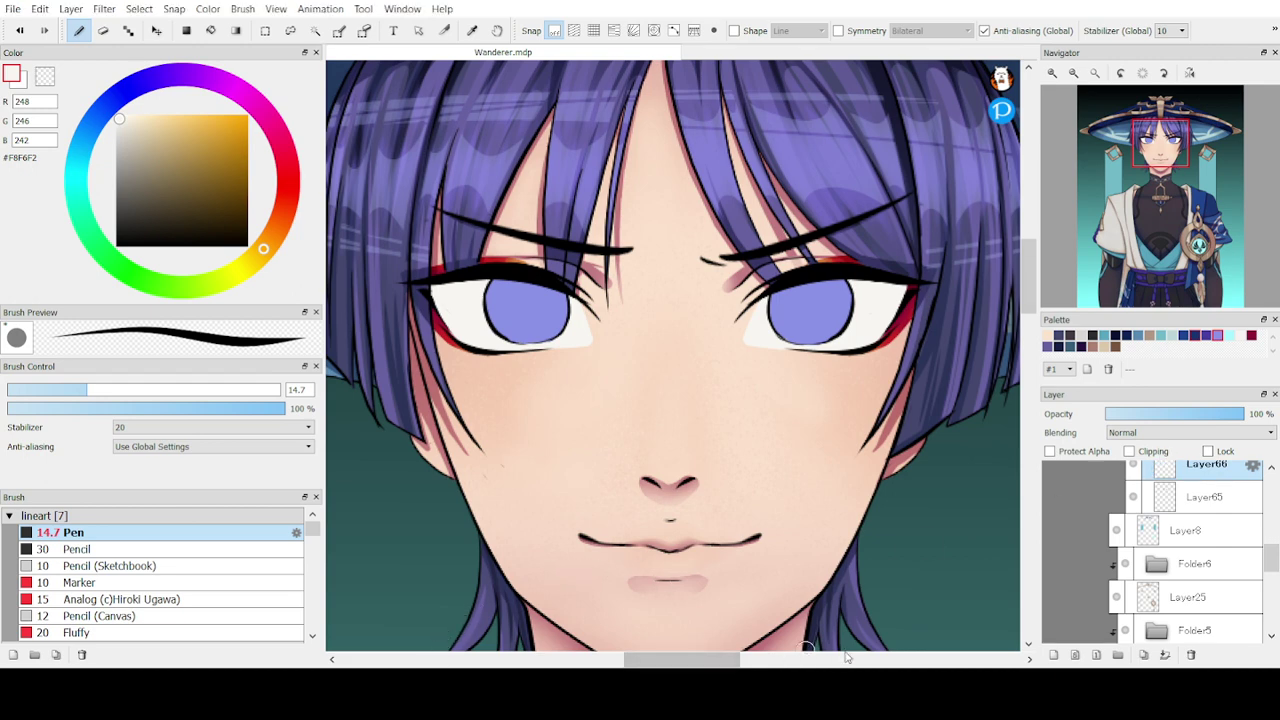
click(1047, 346)
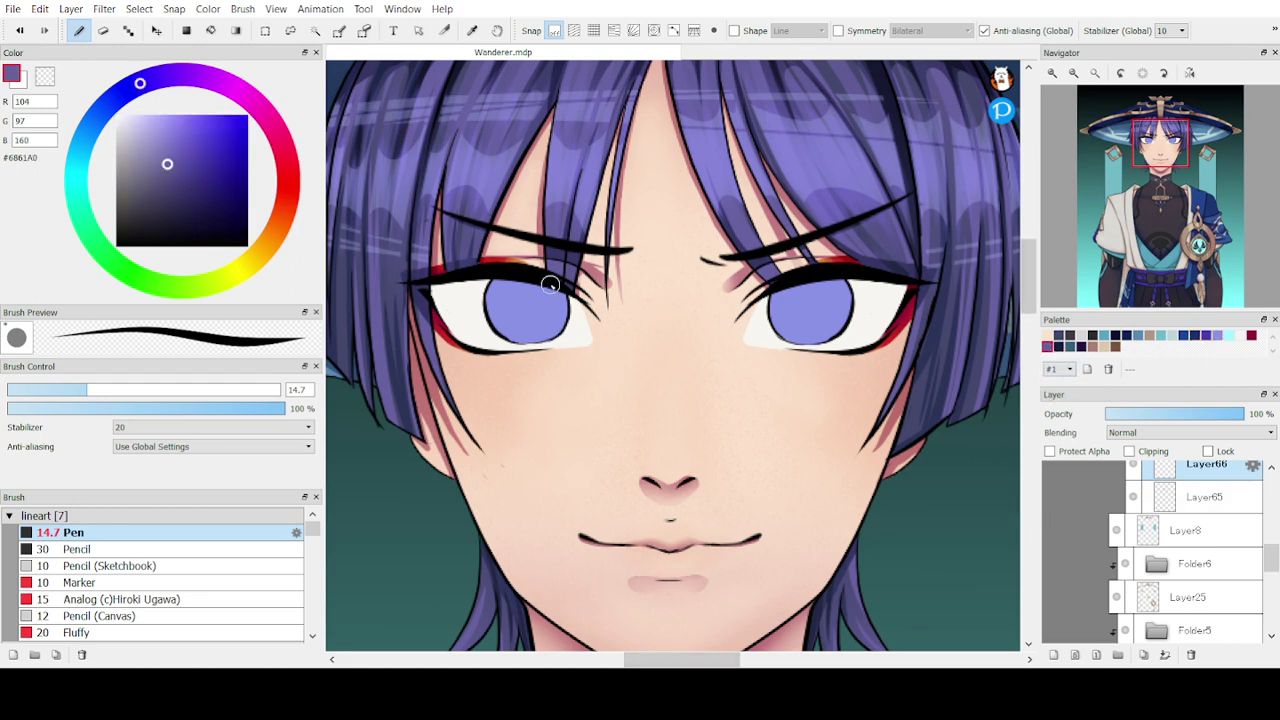
click(180, 177)
click(140, 516)
click(130, 549)
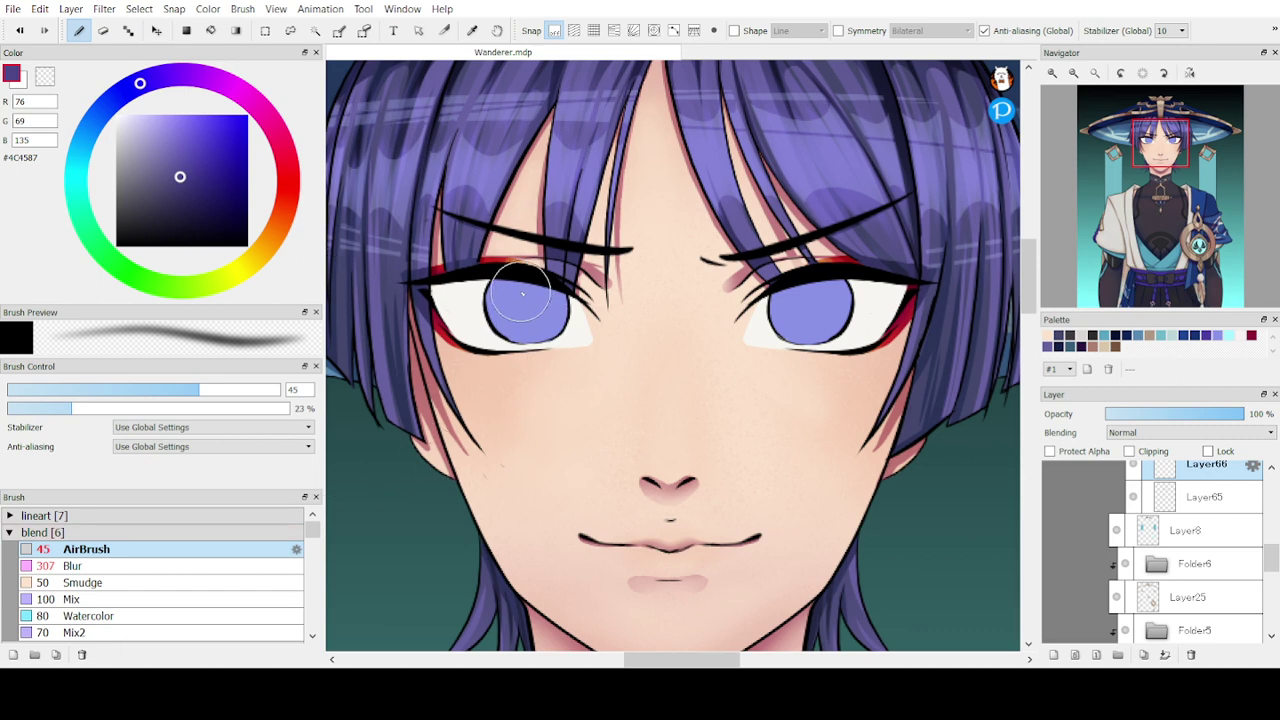
mouse_move(533, 296)
mouse_down()
mouse_move(520, 288)
mouse_move(530, 312)
mouse_move(487, 348)
mouse_up()
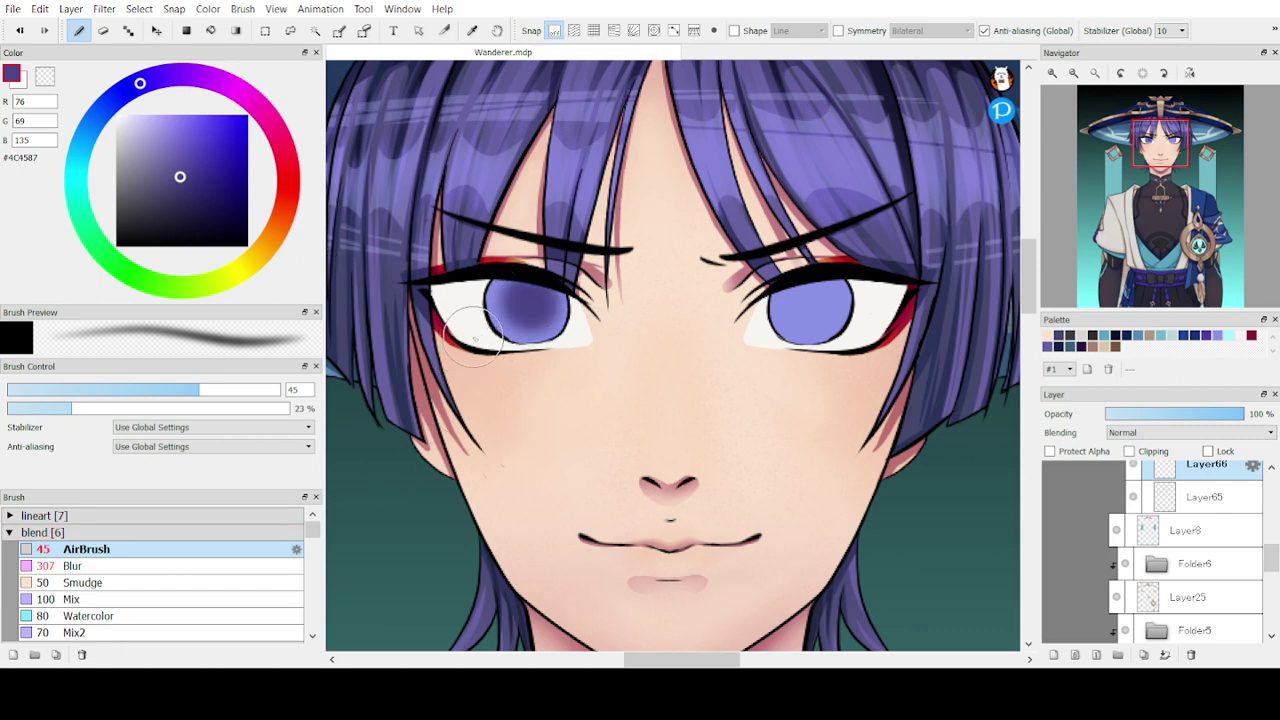
key(ctrl+z)
key(ctrl+z)
key(ctrl+z)
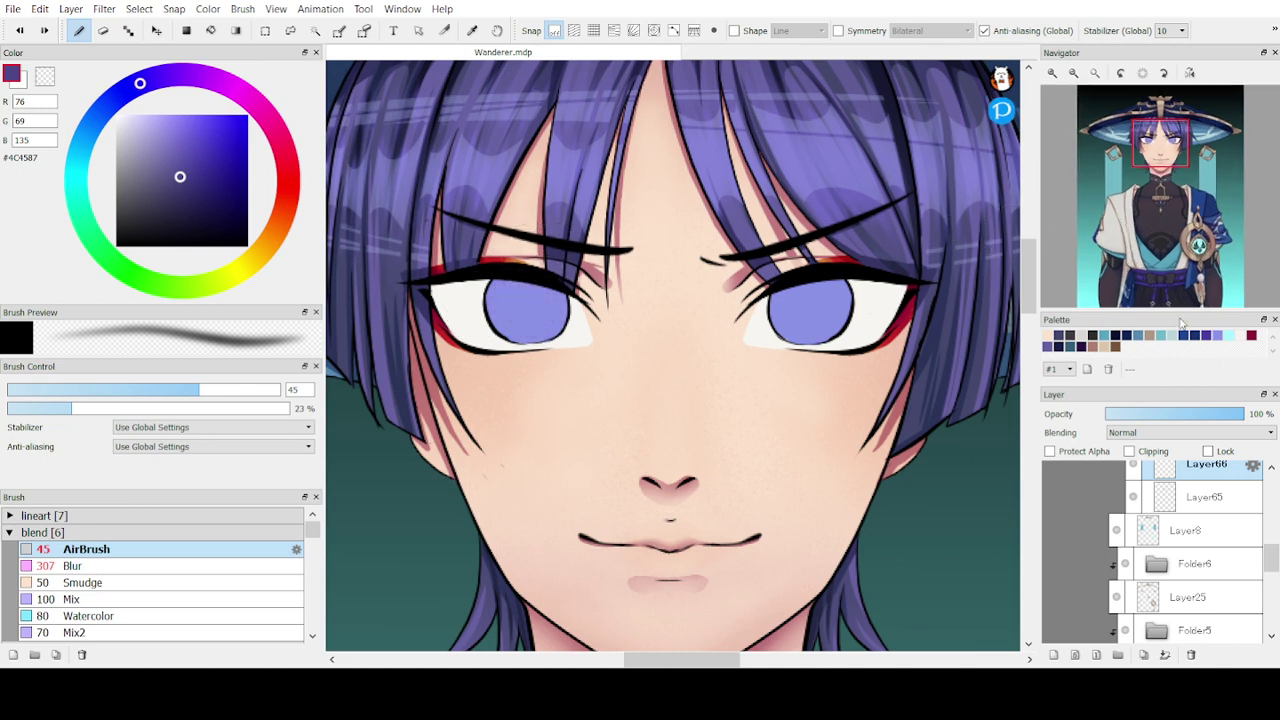
- Airbrush soft dark blue #19336F pupils into the center of both irises on Layer66 at brush size 29
click(1194, 335)
mouse_move(520, 292)
mouse_down()
mouse_move(499, 333)
mouse_move(533, 314)
mouse_up()
key(ctrl+z)
key(ctrl+z)
click(156, 390)
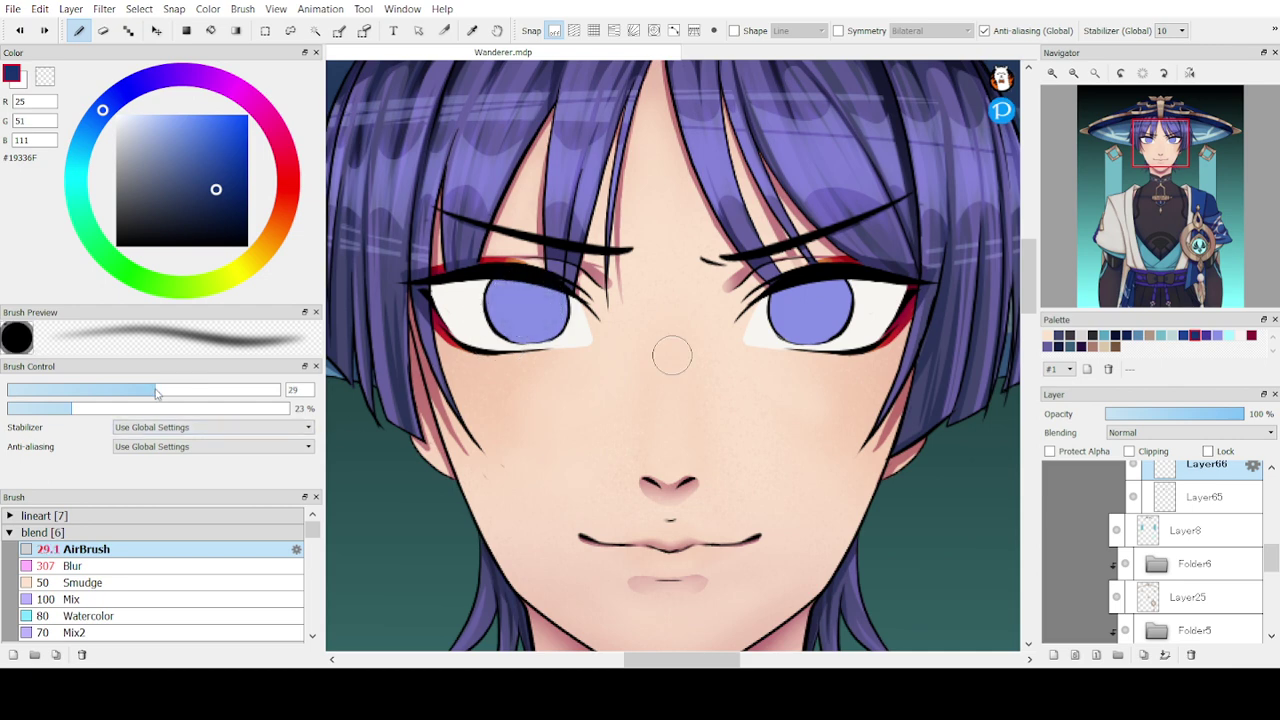
mouse_move(535, 291)
mouse_down()
mouse_move(526, 302)
mouse_move(540, 300)
mouse_up()
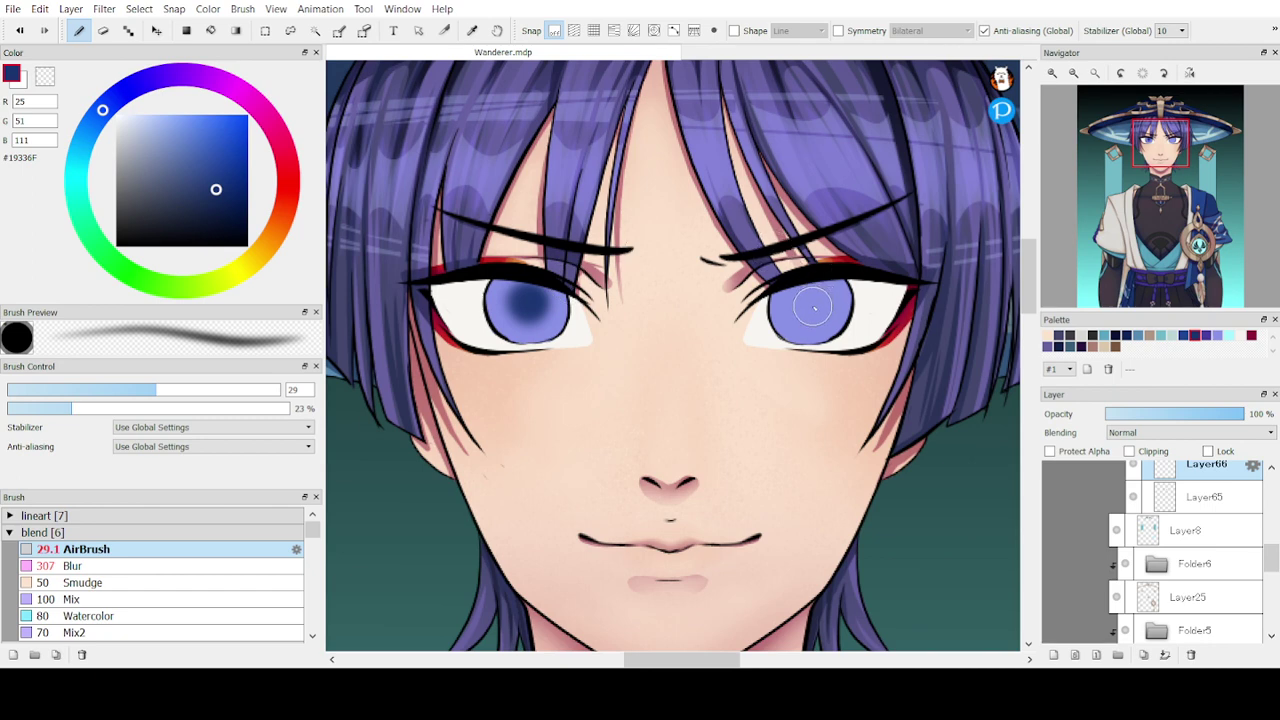
mouse_move(814, 306)
mouse_down()
mouse_move(806, 296)
mouse_move(795, 318)
mouse_up()
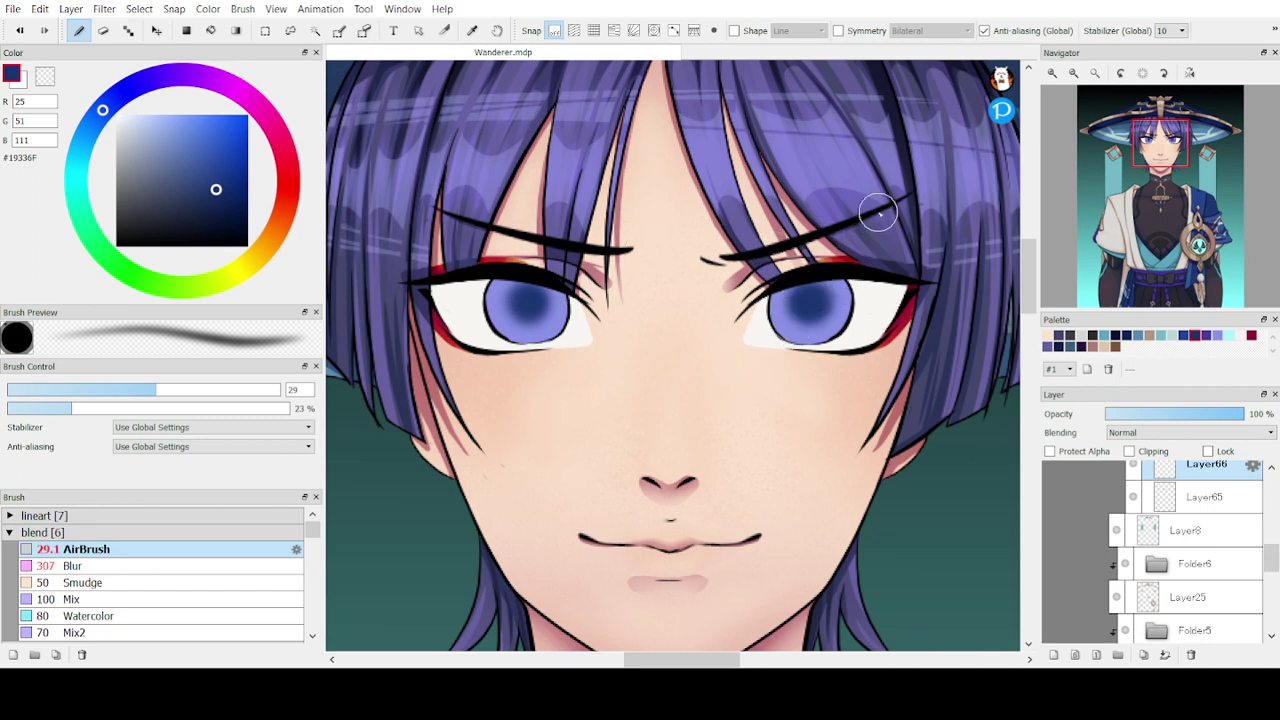
mouse_move(1168, 121)
scroll(1262, 560, up, 3)
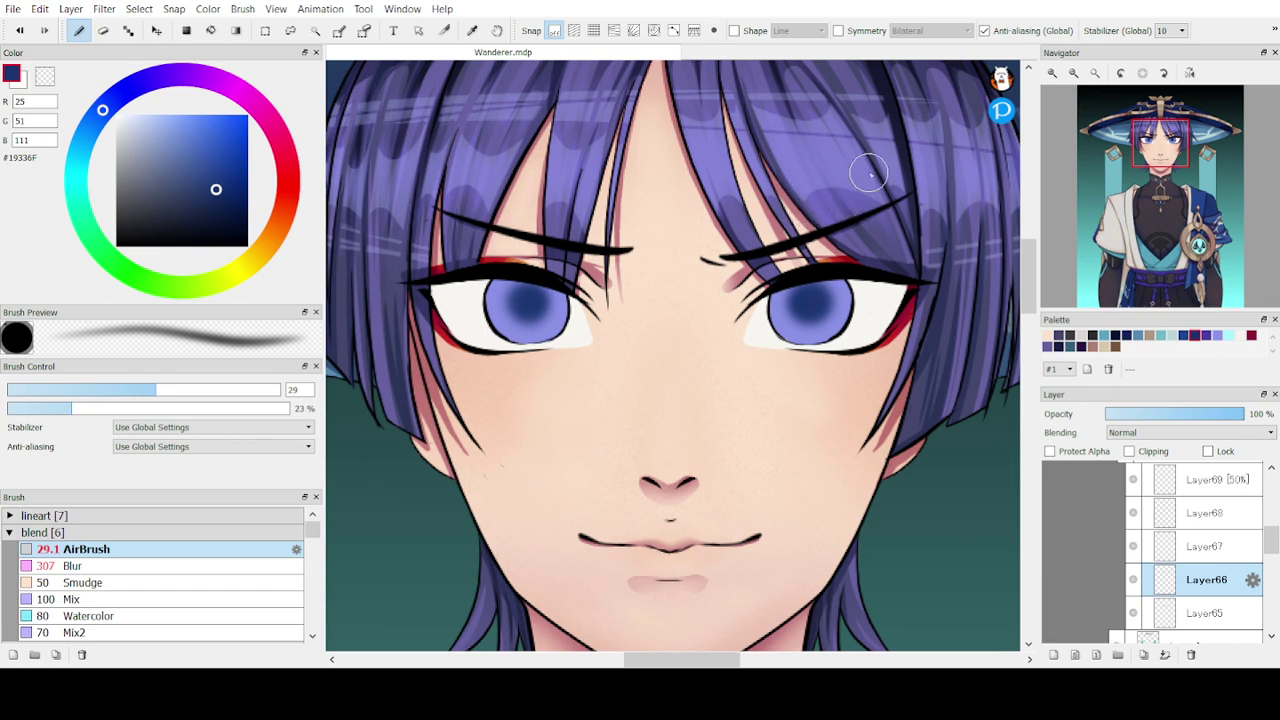
click(1060, 92)
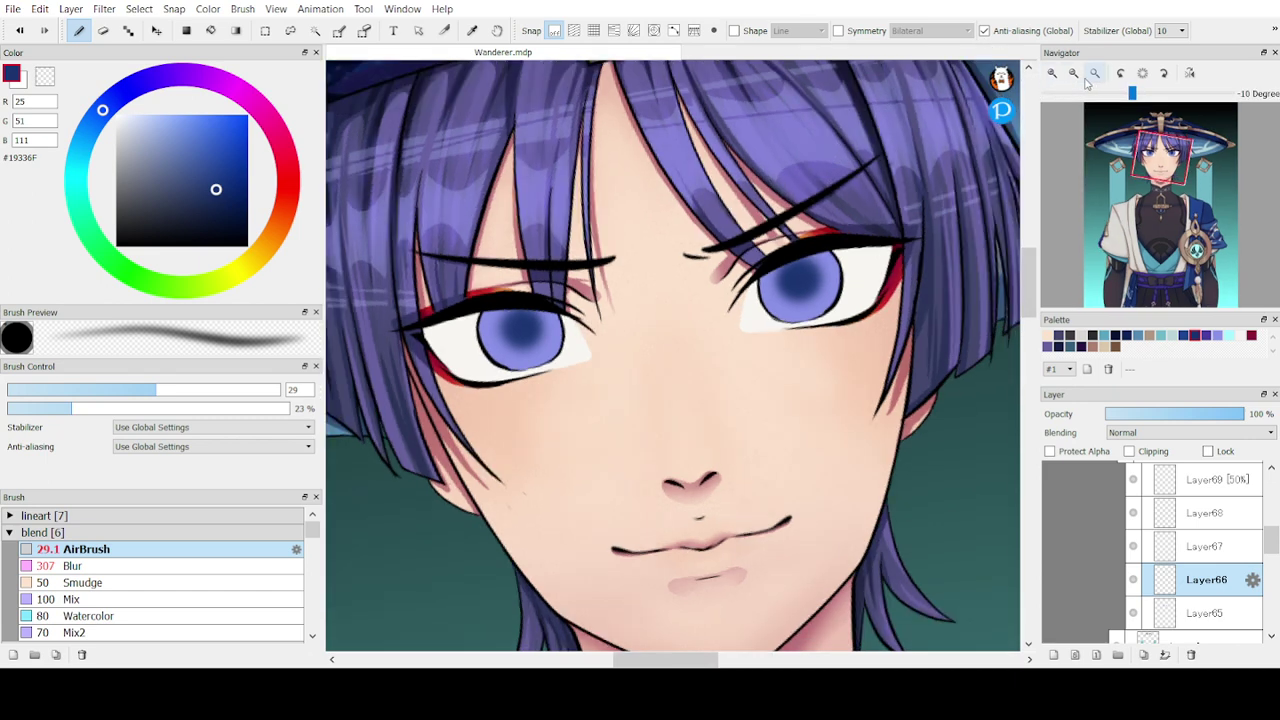
click(1142, 73)
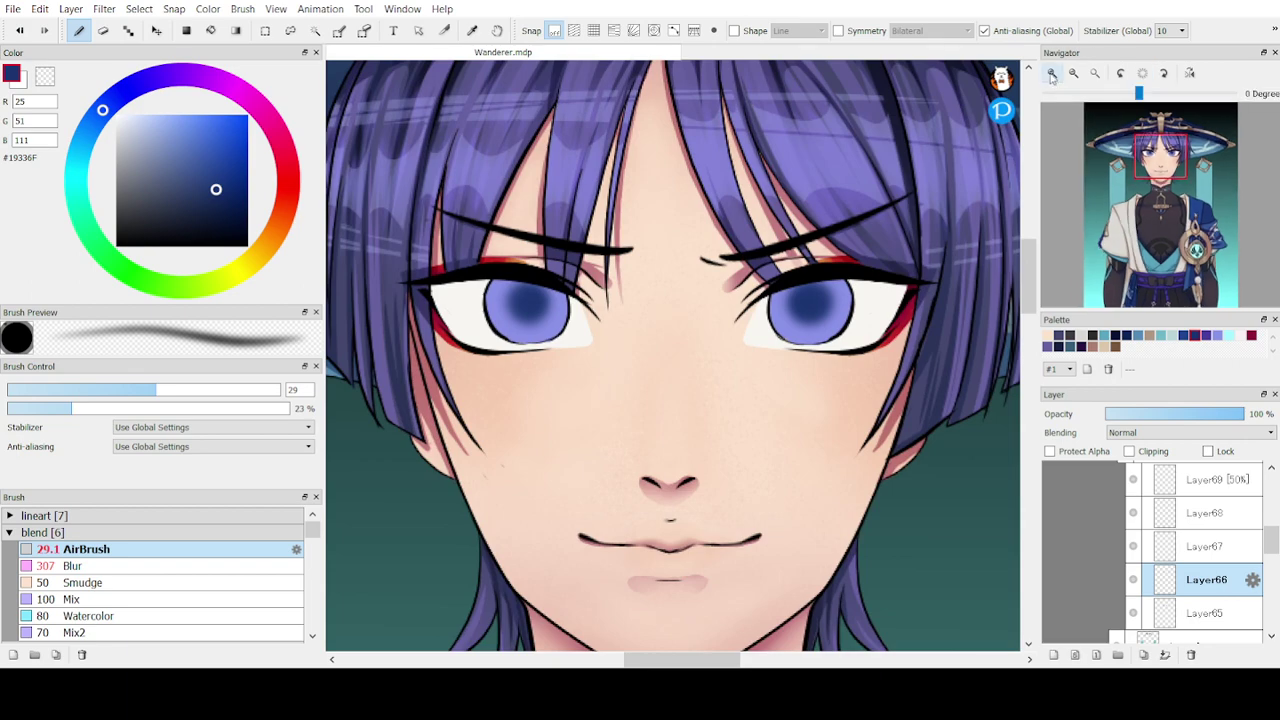
- Shade the left iris along its upper edge under the lashes on Layer65, using the Pen at size 6.7 in #19336F
click(1051, 73)
click(1051, 73)
drag(1160, 154, 1148, 154)
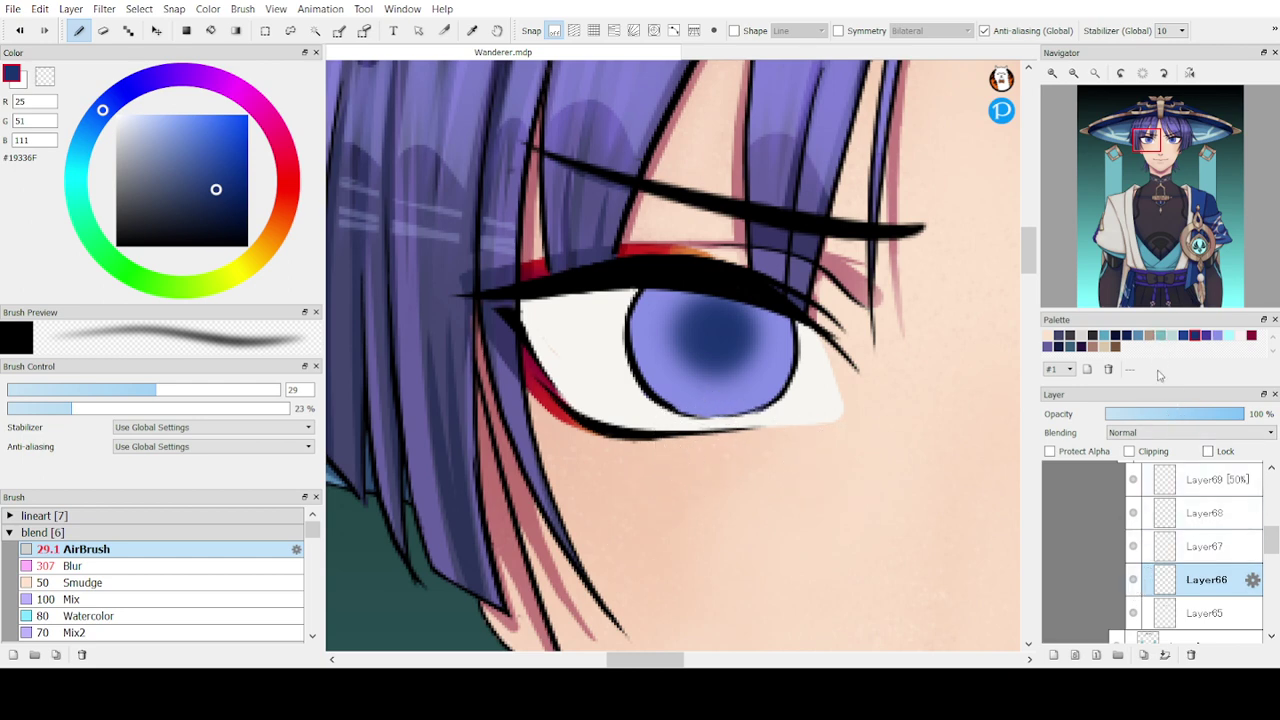
click(1177, 603)
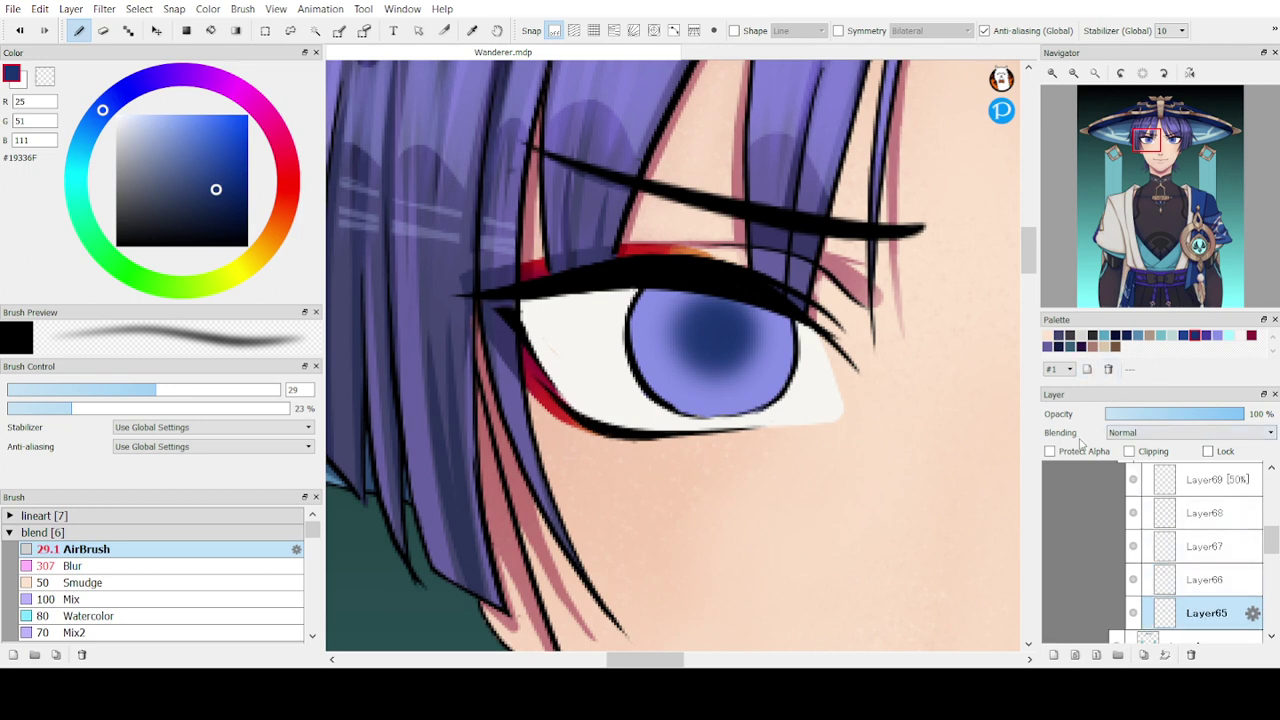
click(170, 517)
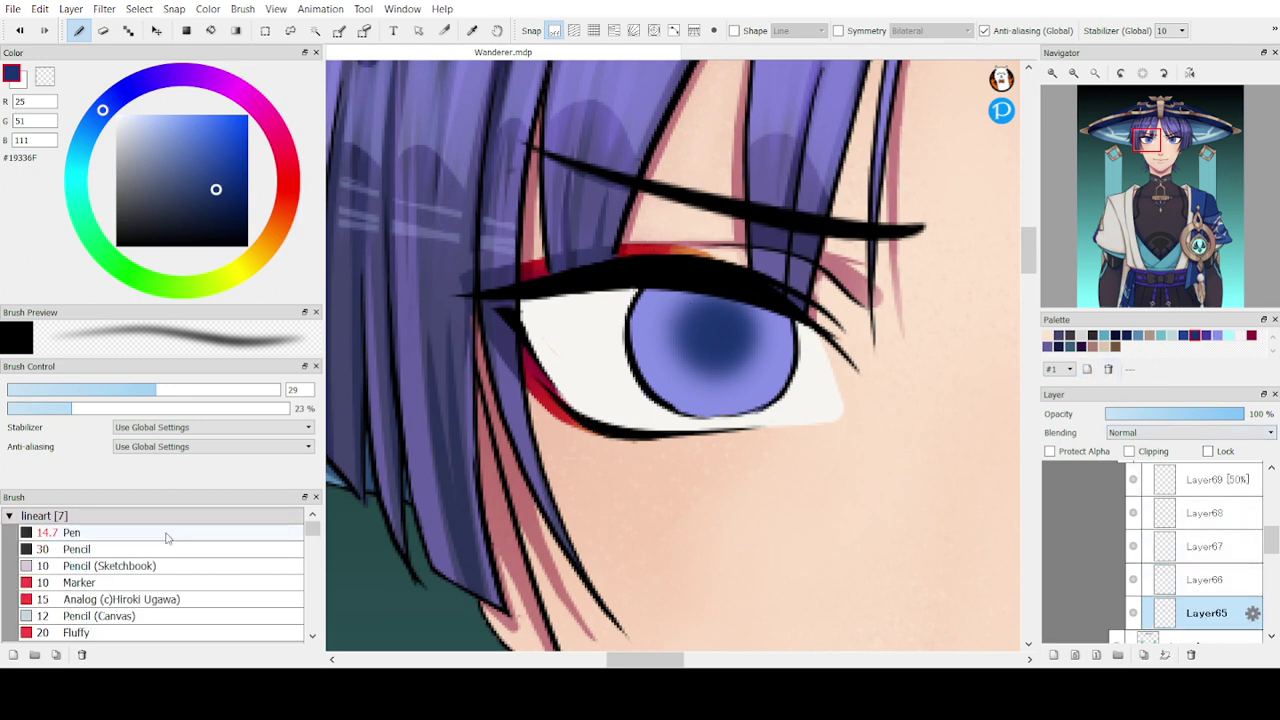
click(167, 538)
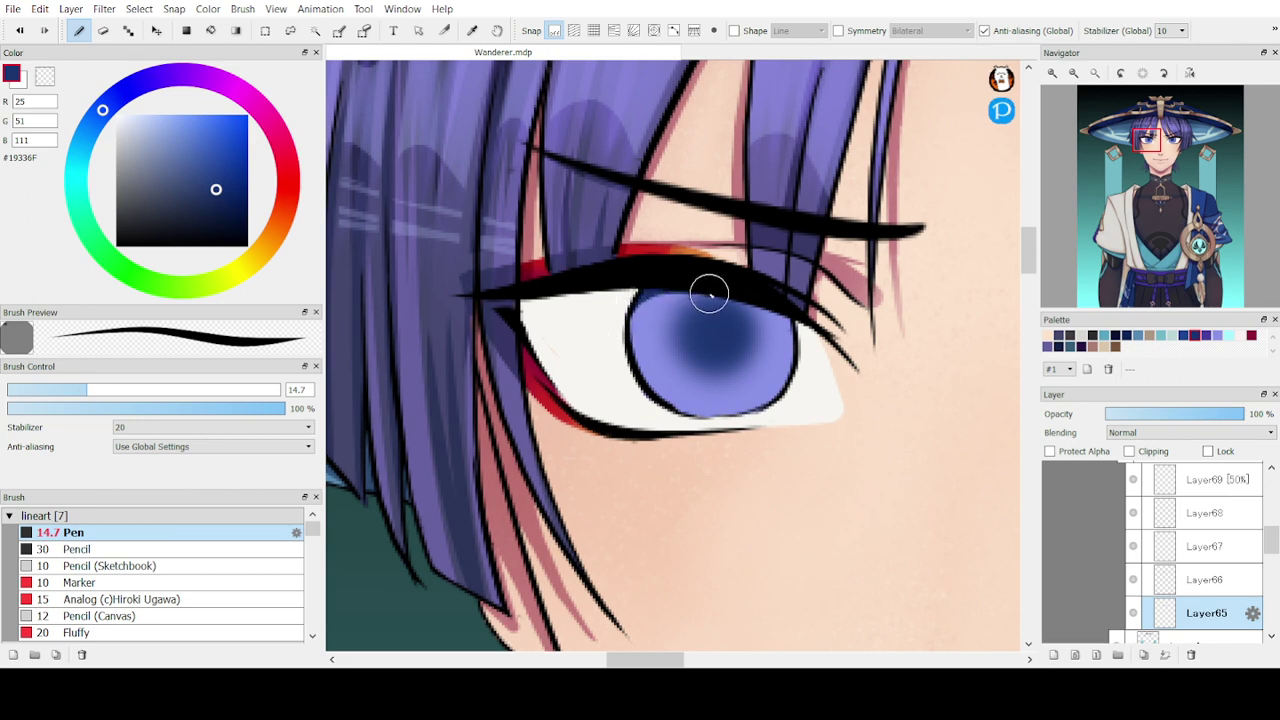
drag(58, 393, 43, 391)
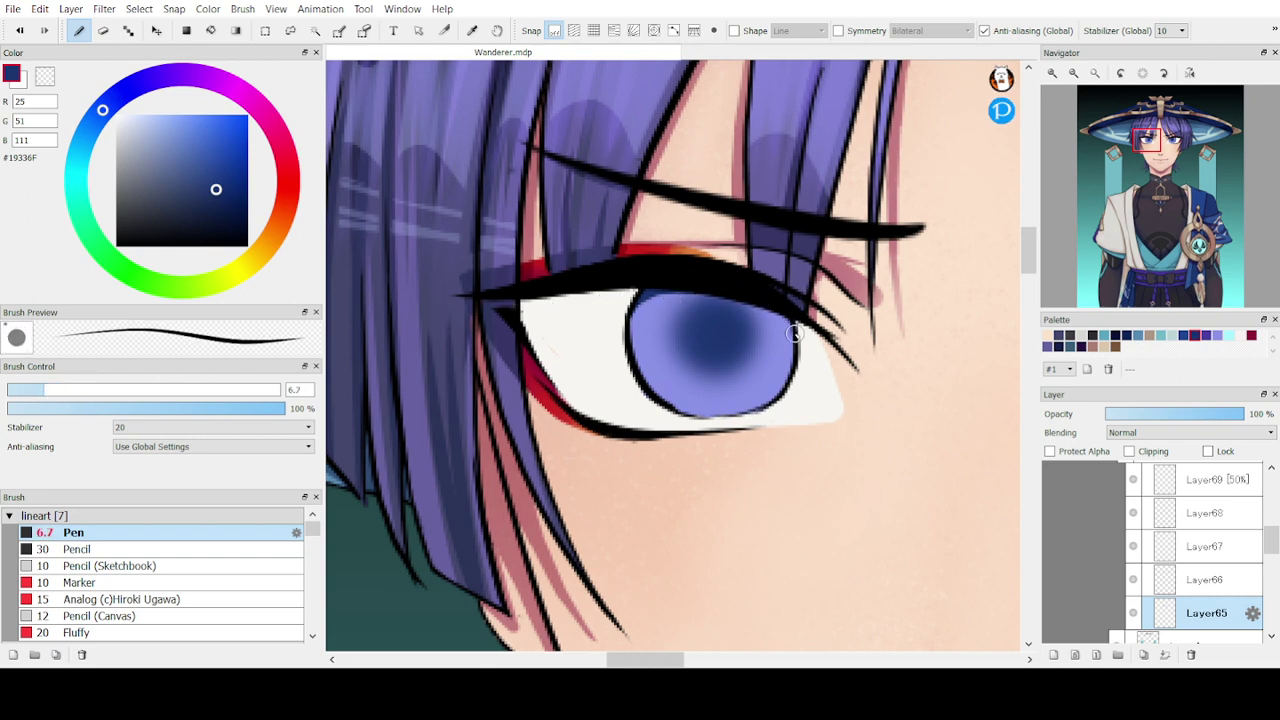
drag(764, 306, 794, 340)
key(ctrl+z)
drag(754, 301, 792, 350)
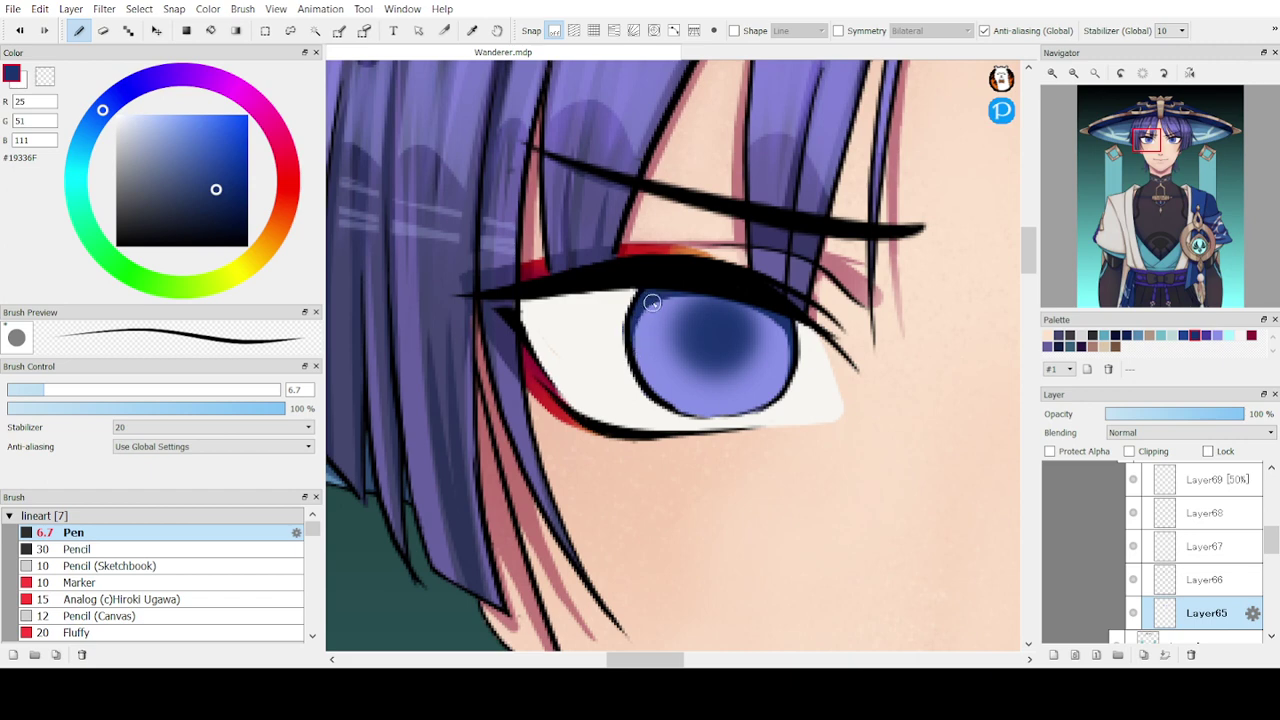
mouse_move(653, 392)
mouse_down()
mouse_move(716, 415)
mouse_move(758, 405)
mouse_move(788, 376)
mouse_move(791, 338)
mouse_up()
mouse_move(783, 385)
mouse_down()
mouse_move(722, 414)
mouse_move(676, 416)
mouse_move(640, 379)
mouse_up()
mouse_move(761, 397)
mouse_down()
mouse_move(705, 415)
mouse_move(637, 379)
mouse_move(687, 412)
mouse_move(775, 388)
mouse_up()
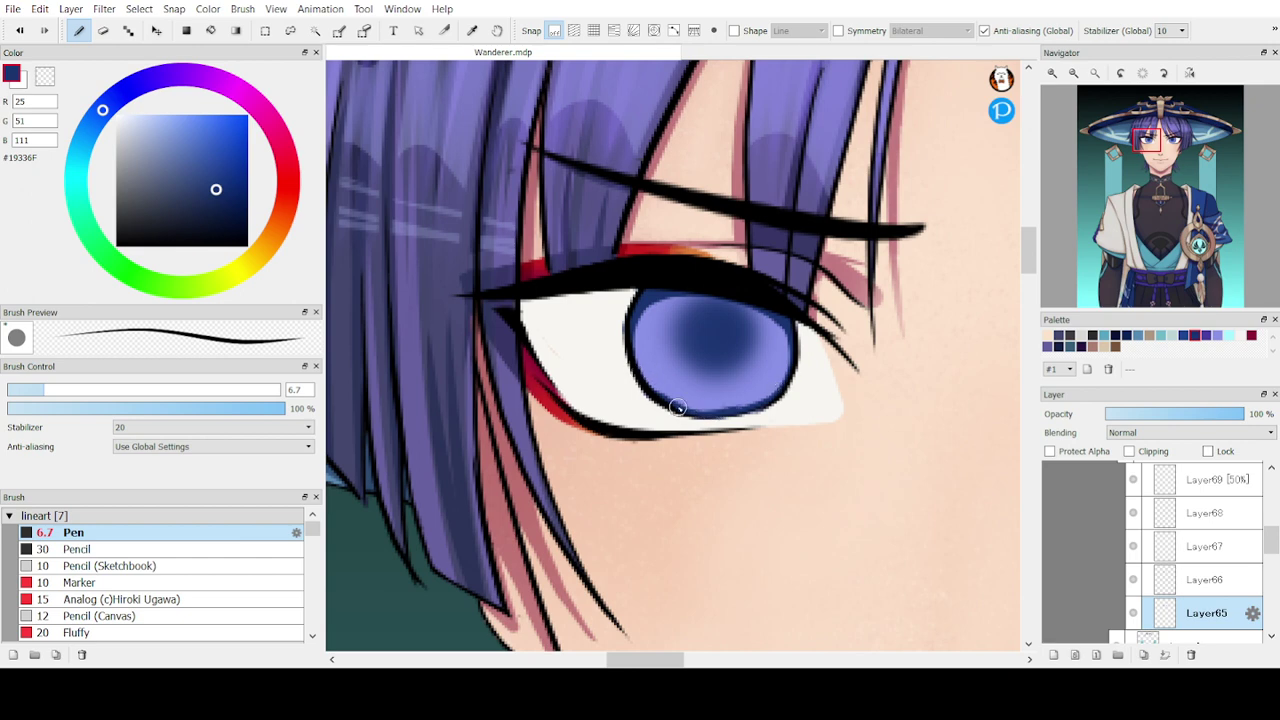
mouse_move(653, 388)
mouse_down()
mouse_move(627, 336)
mouse_move(642, 378)
mouse_move(660, 395)
mouse_move(677, 390)
mouse_move(681, 410)
mouse_move(745, 412)
mouse_move(802, 386)
mouse_move(866, 390)
mouse_move(757, 430)
mouse_move(776, 414)
mouse_move(704, 420)
mouse_move(782, 406)
mouse_move(697, 417)
mouse_move(726, 404)
mouse_up()
key(e)
key(ctrl+z)
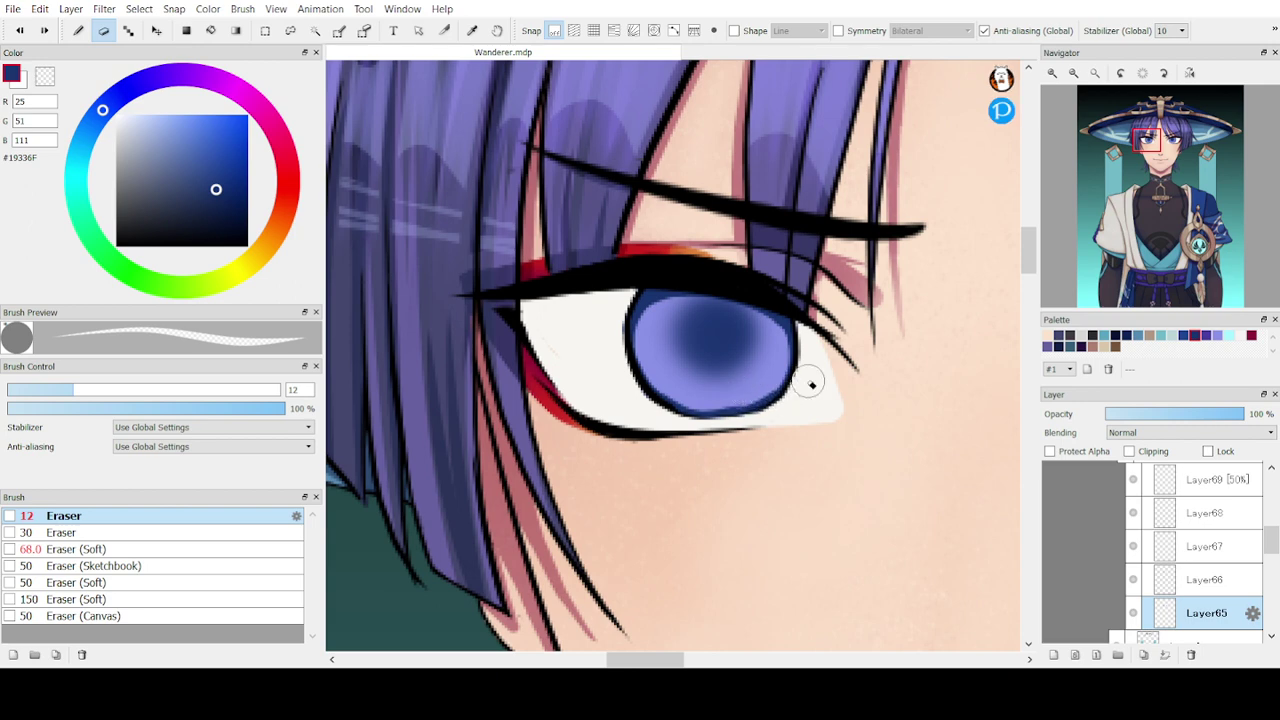
key(n)
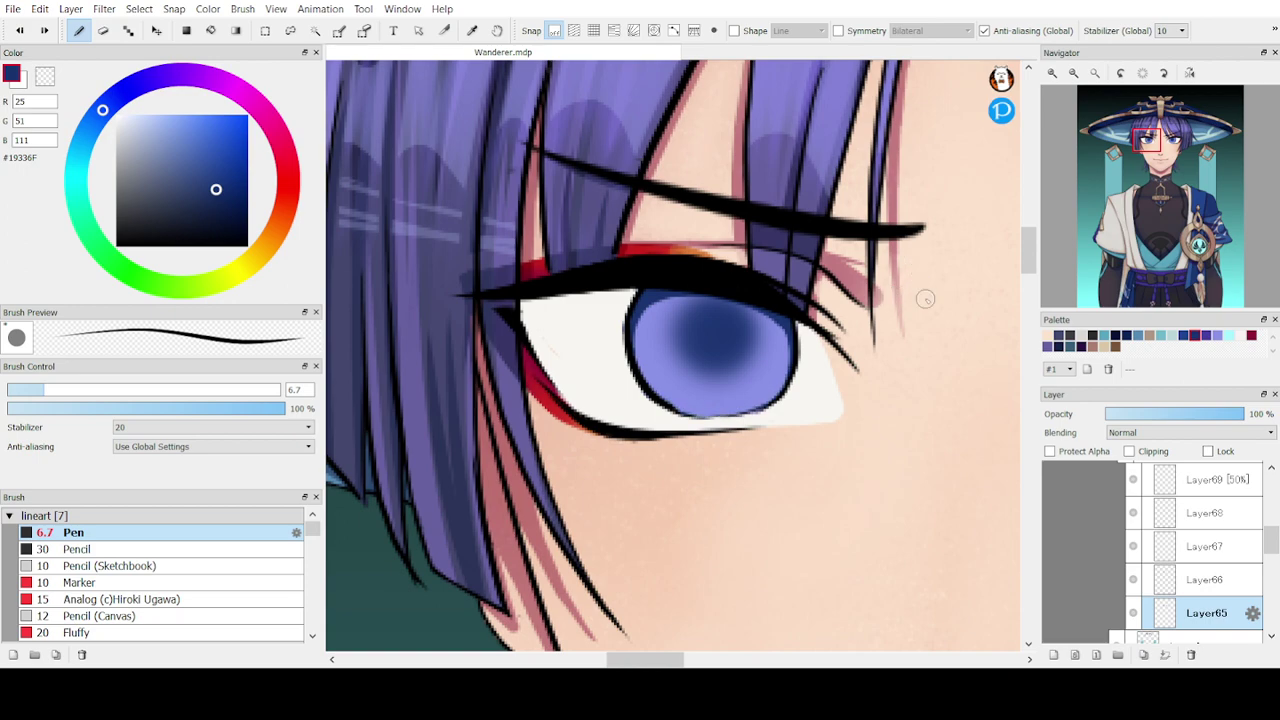
- Shade the right iris's upper edge with #19336F on Layer65 using the Pen at size 6.7, and extend the left iris's edge shading
drag(1152, 165, 1109, 192)
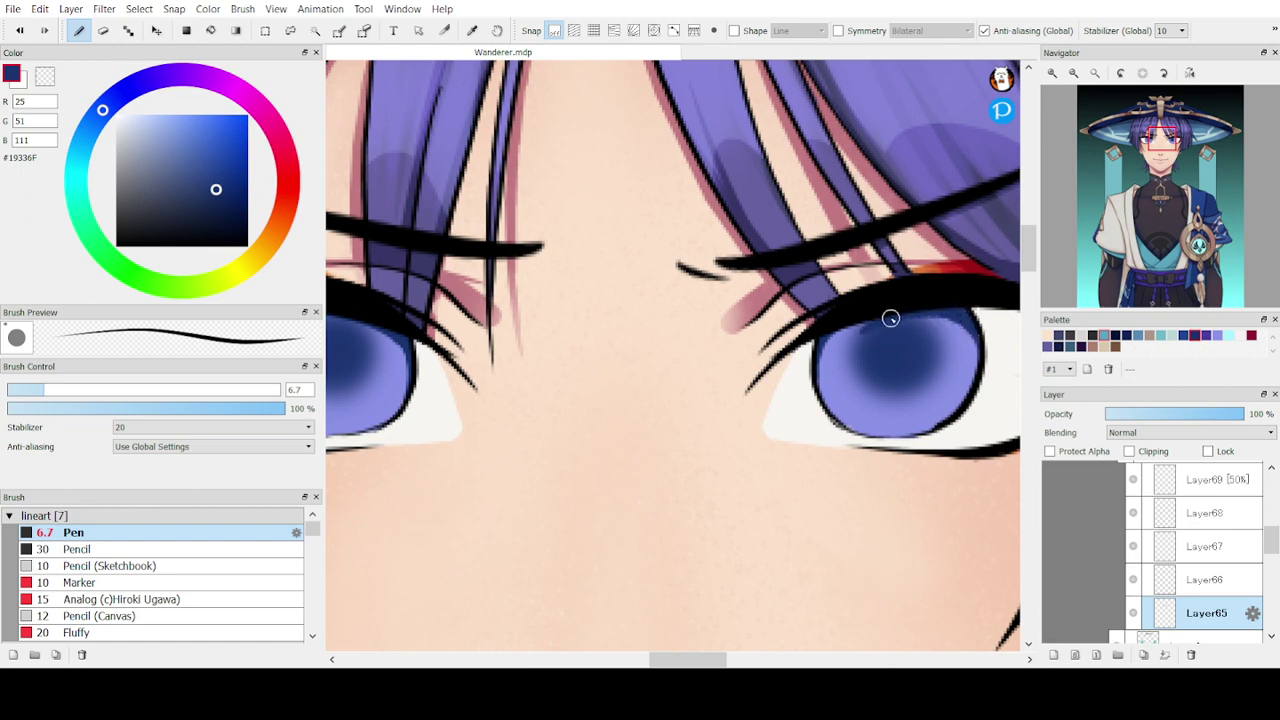
mouse_move(882, 316)
mouse_down()
mouse_move(964, 332)
mouse_move(906, 314)
mouse_up()
key(ctrl+z)
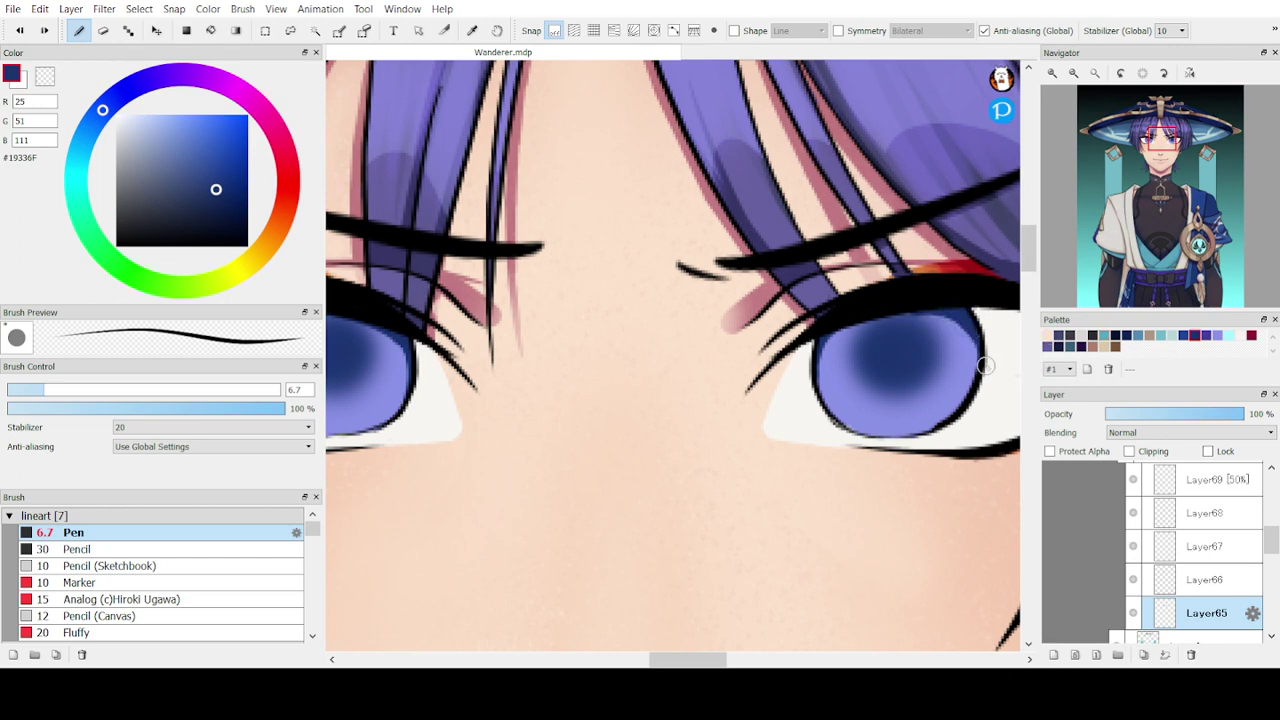
drag(971, 336, 972, 378)
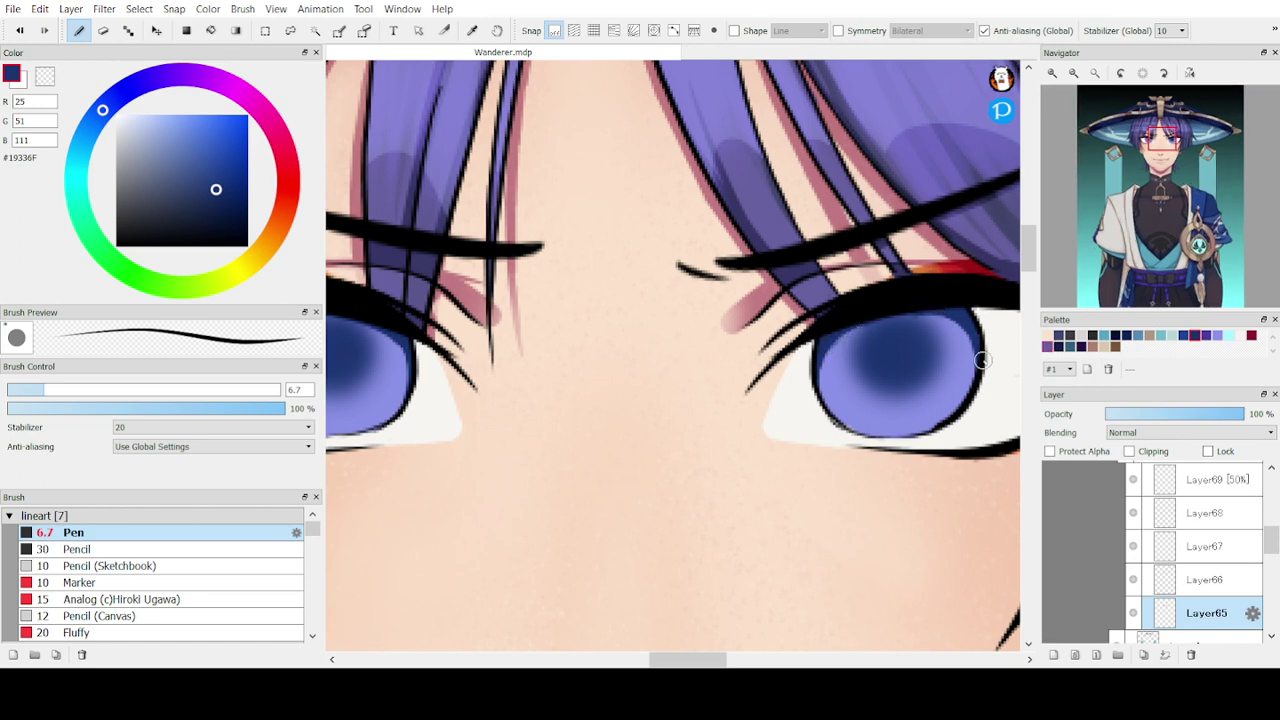
drag(1170, 150, 1161, 153)
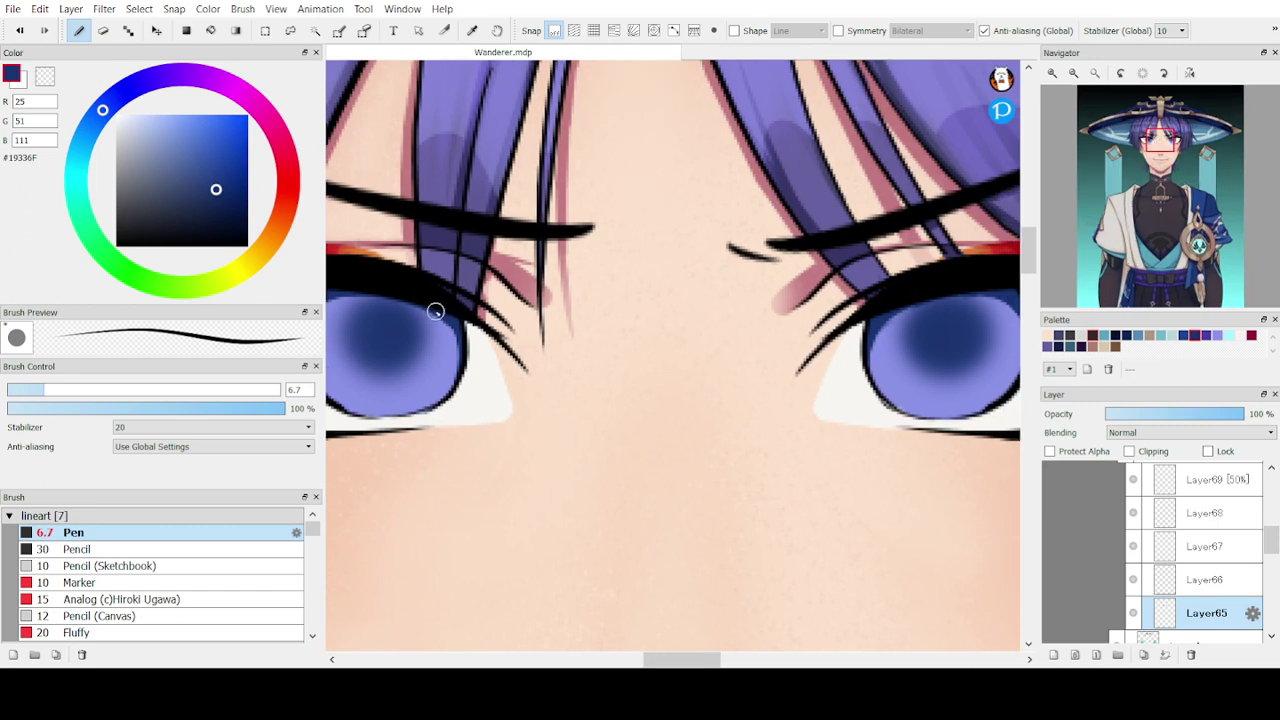
drag(444, 316, 455, 356)
- Paint a dark navy #121F44 pupil in the center of the left iris on Layer66, using the Pen at size 31.6
click(1182, 582)
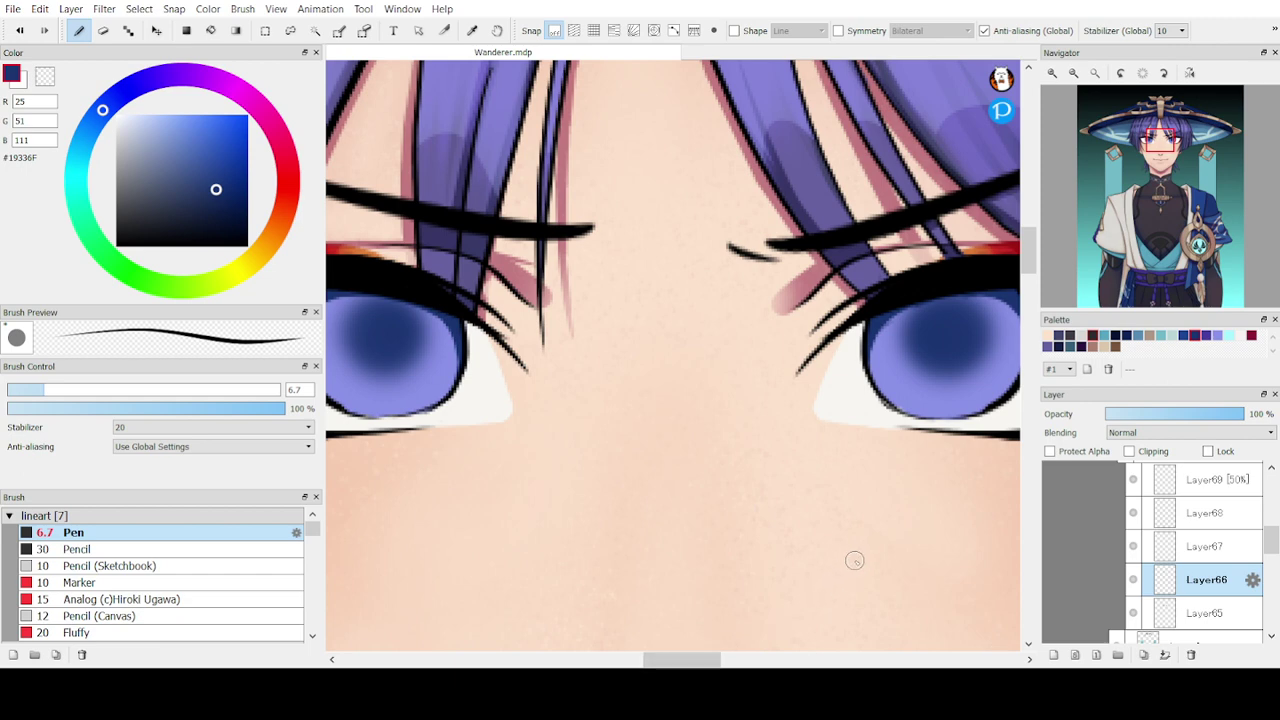
drag(1156, 160, 1148, 156)
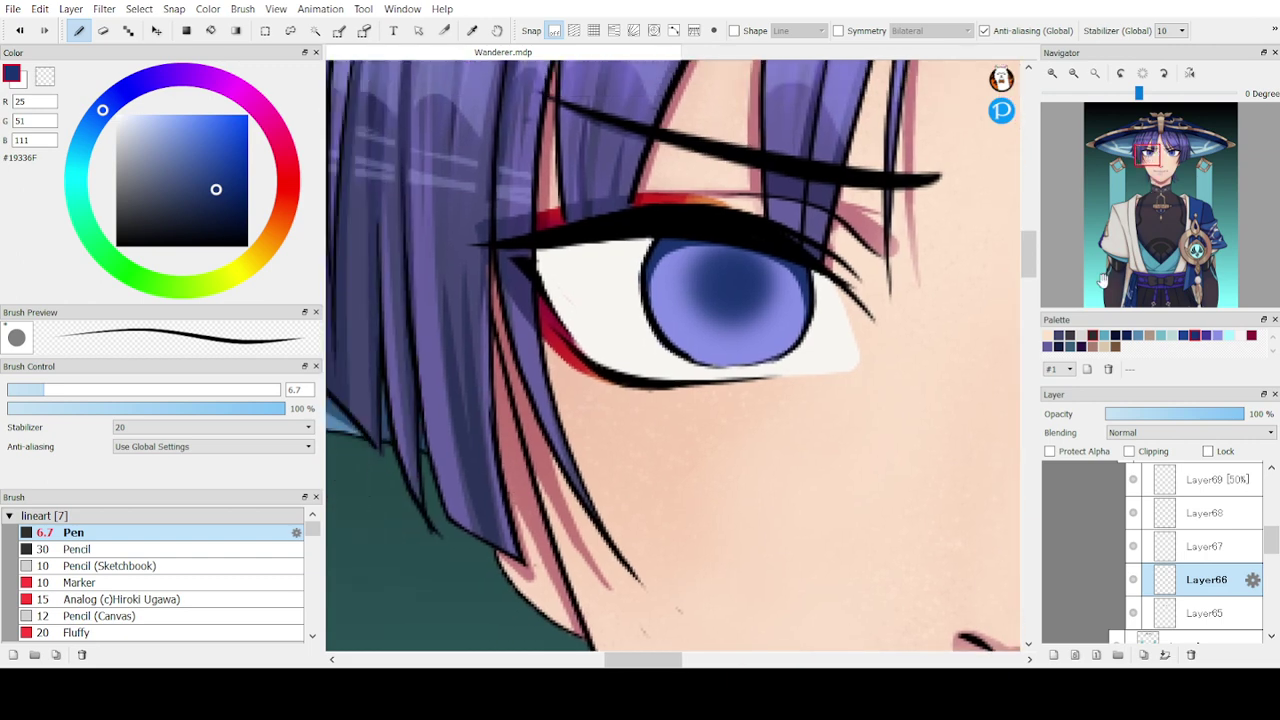
click(1059, 346)
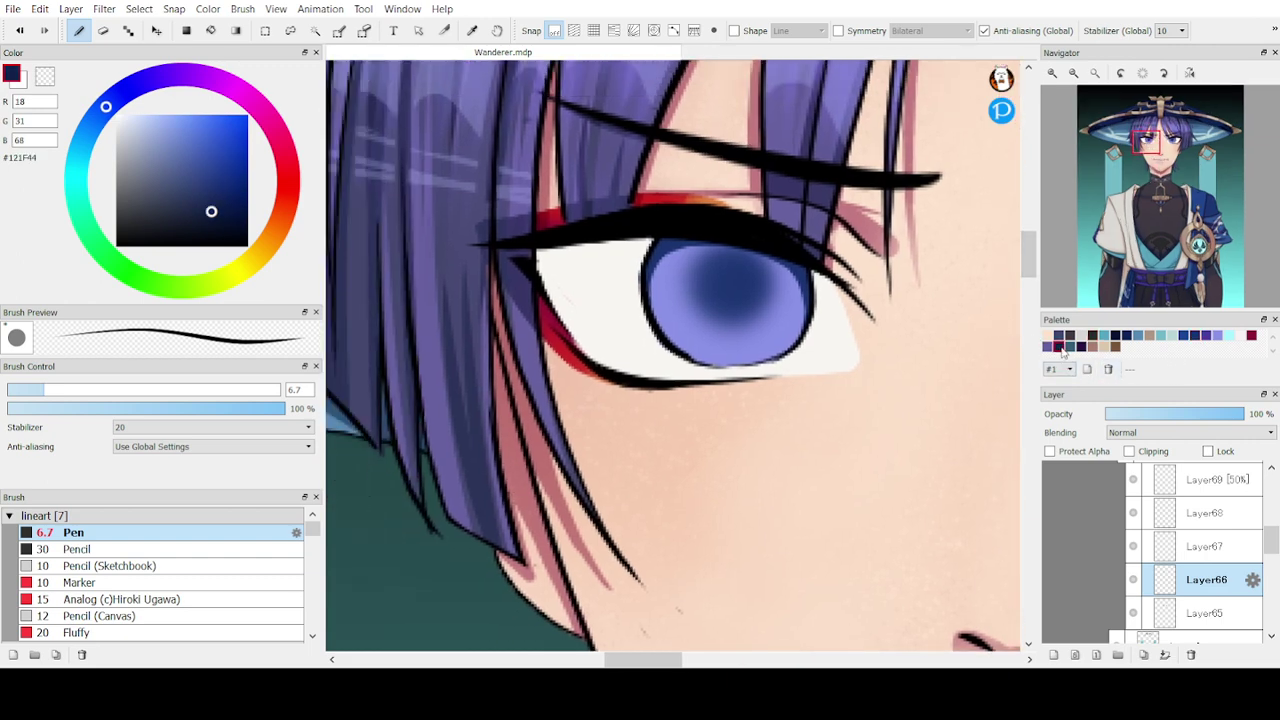
drag(736, 276, 740, 300)
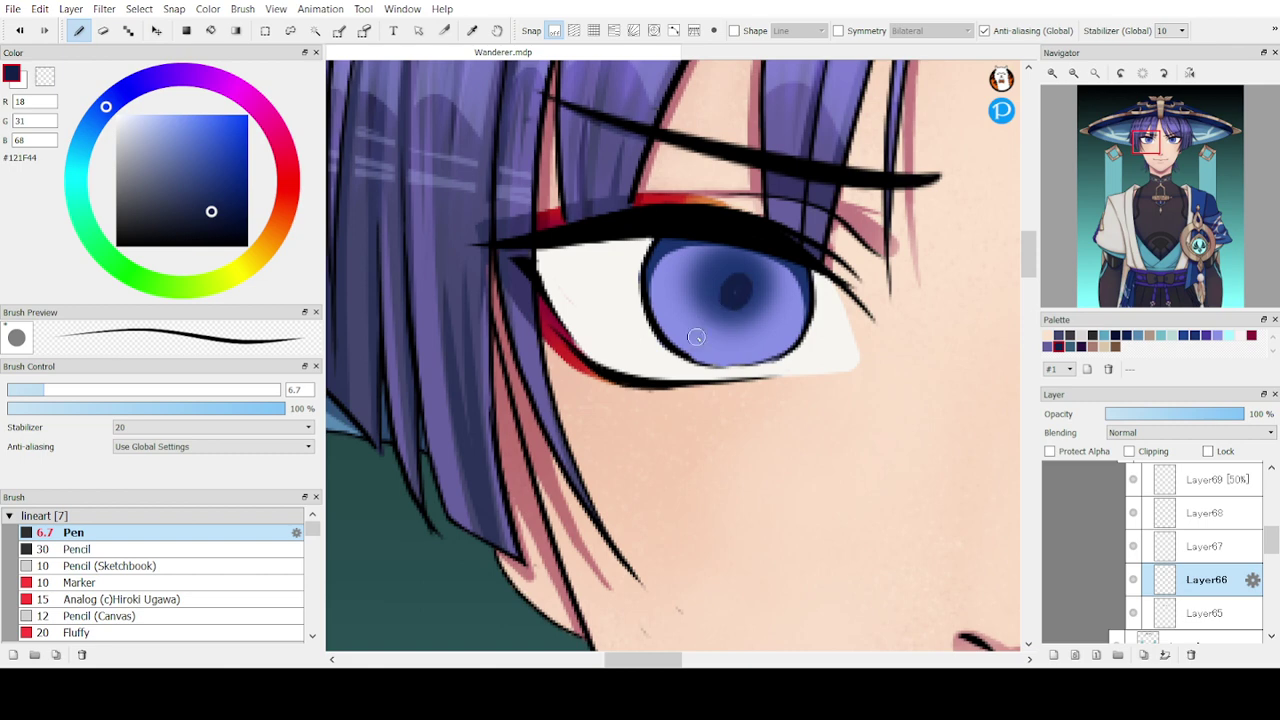
key(ctrl+z)
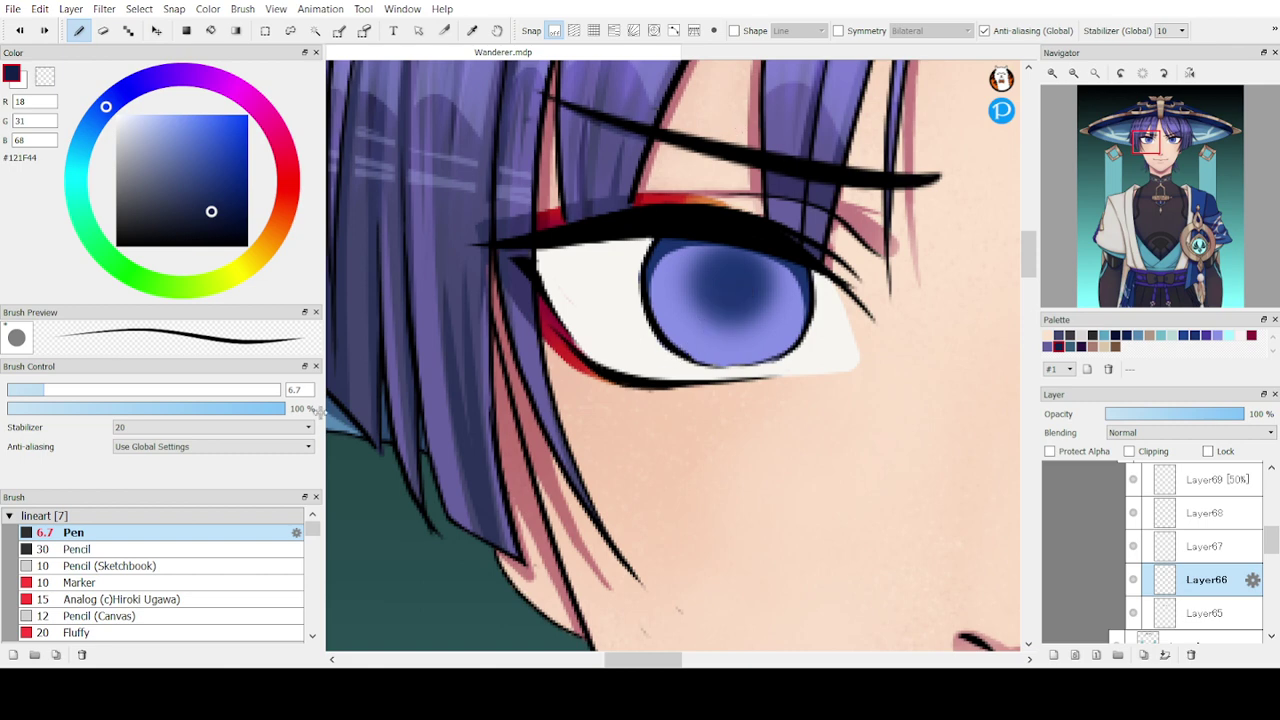
click(162, 389)
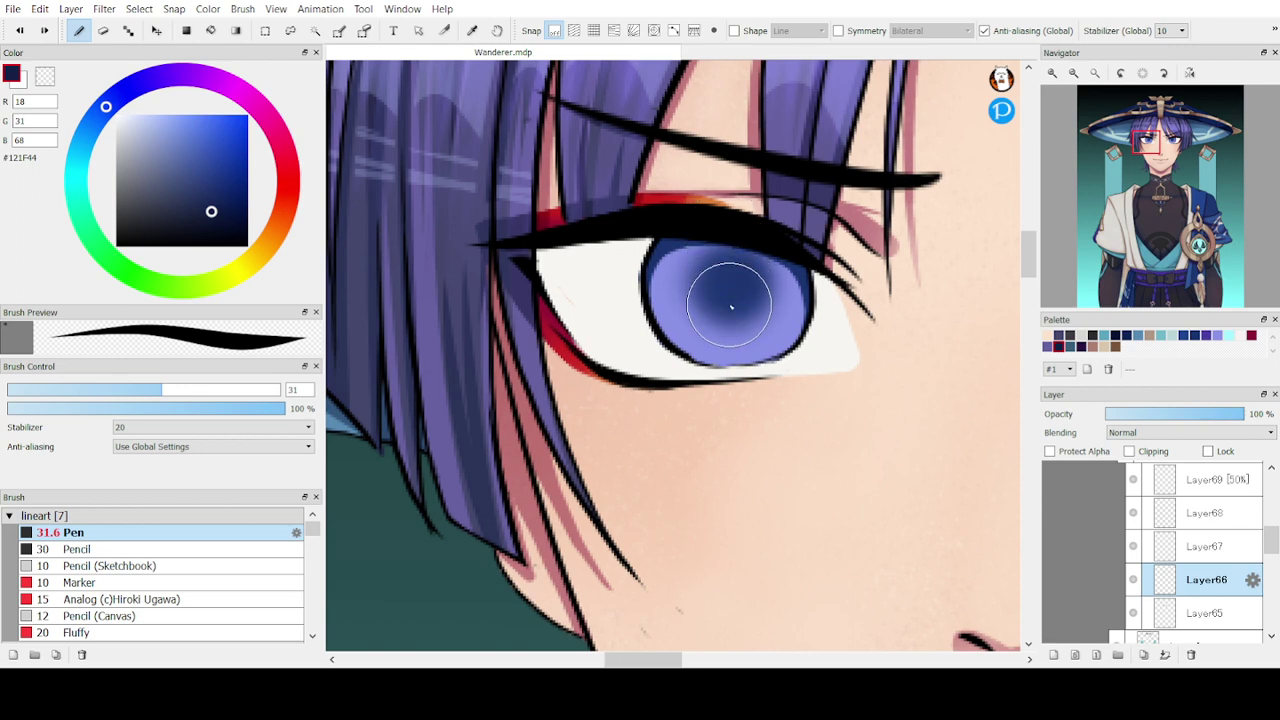
drag(731, 306, 730, 250)
key(ctrl+z)
drag(737, 301, 735, 250)
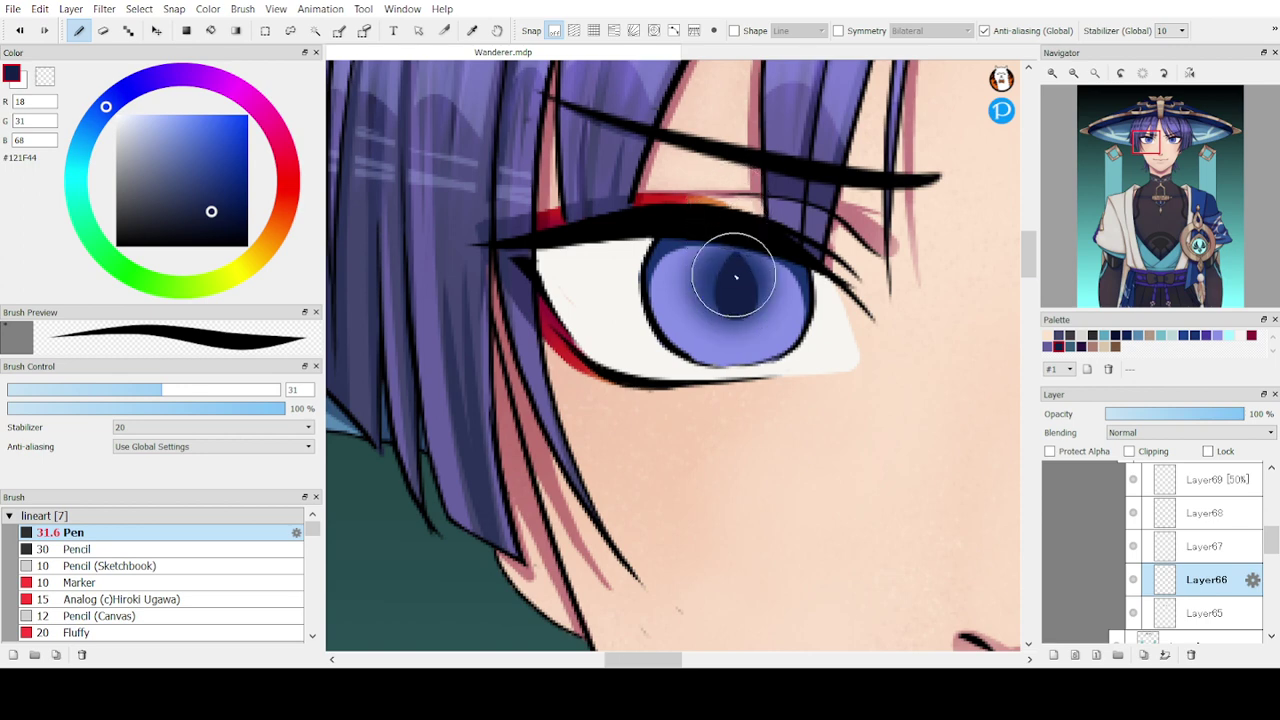
key(ctrl+z)
drag(733, 298, 731, 250)
key(ctrl+z)
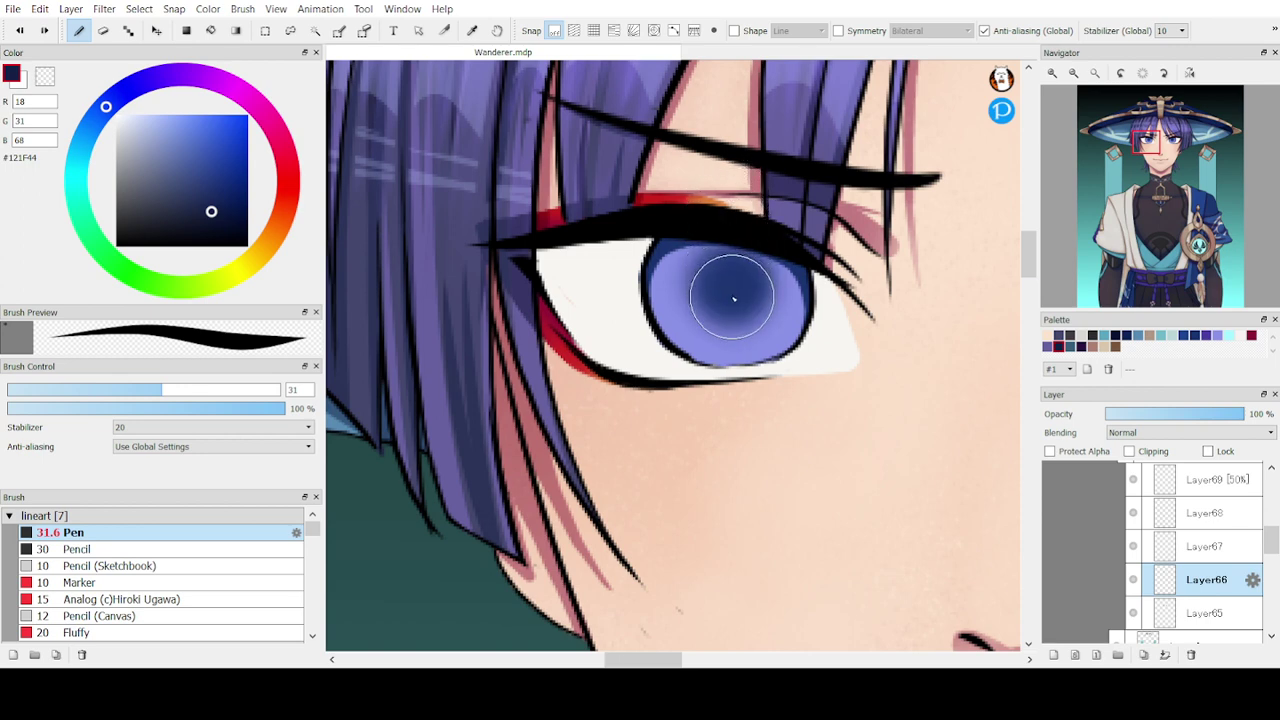
drag(734, 298, 737, 214)
key(ctrl+z)
drag(736, 294, 730, 218)
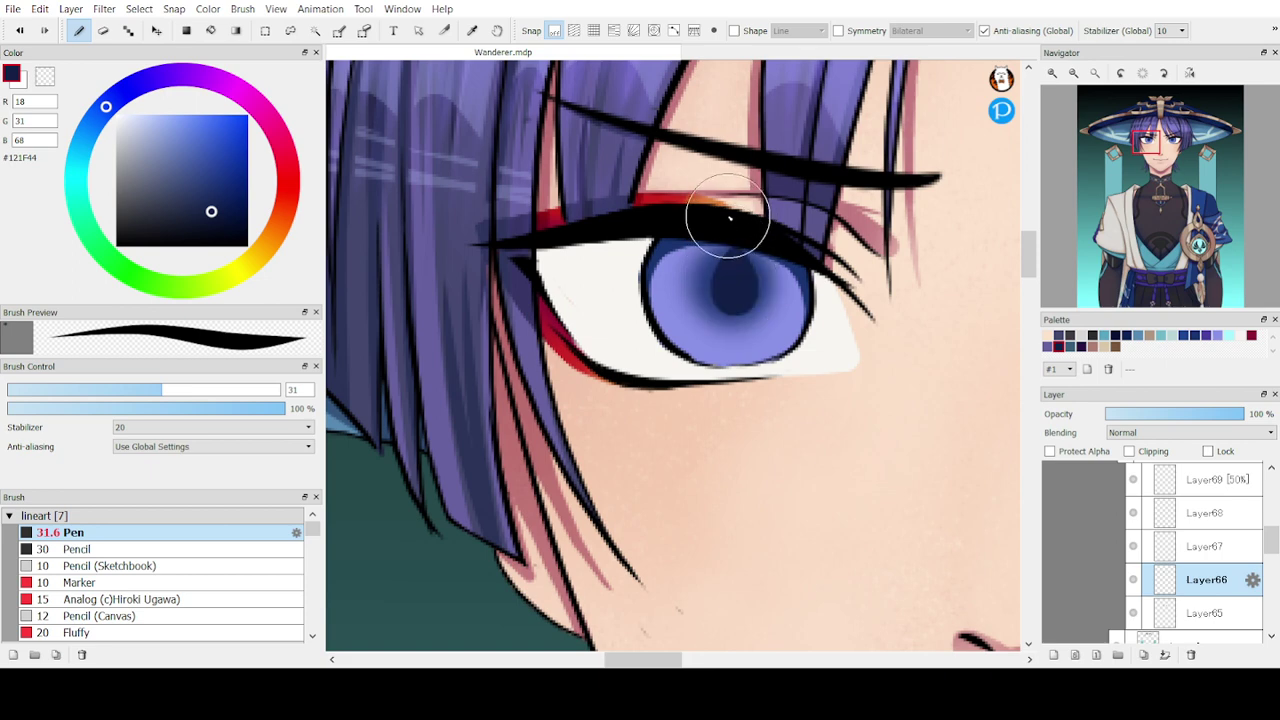
- Try painting a matching #121F44 pupil in the center of the right iris on Layer66 with the Pen at size 31.6
mouse_move(1080, 162)
drag(1146, 157, 1161, 154)
click(1074, 75)
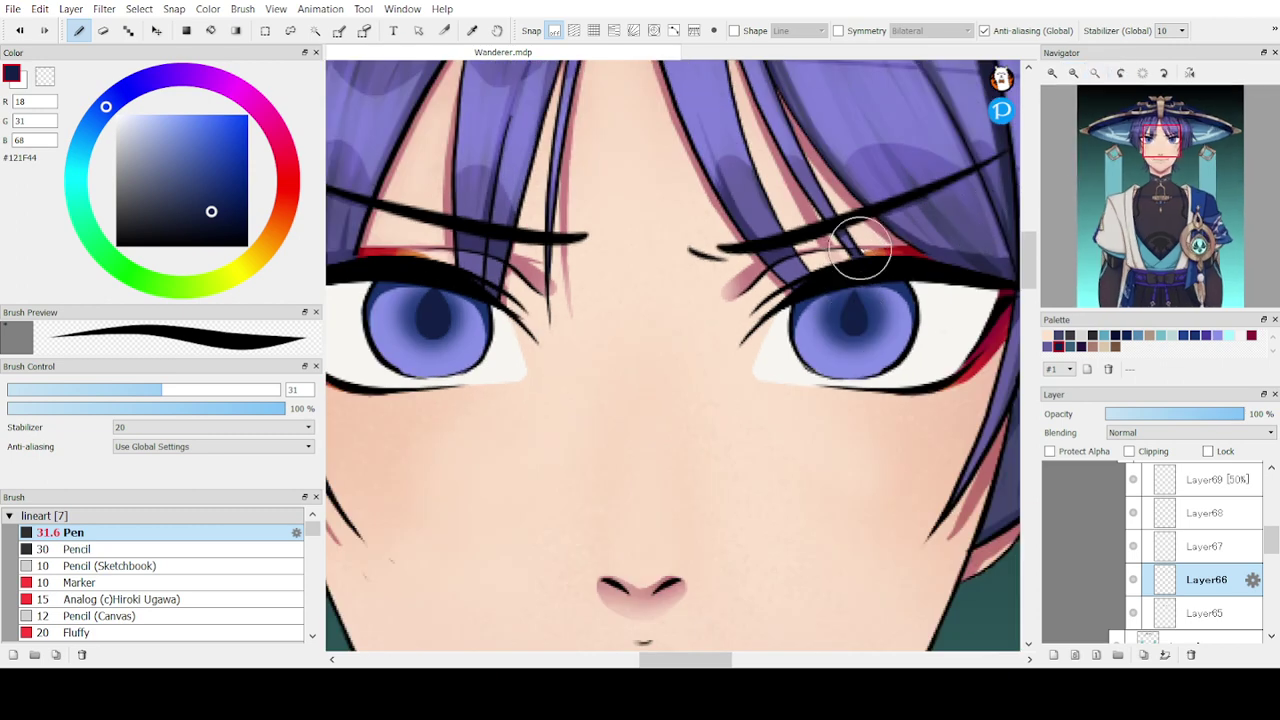
drag(856, 290, 855, 328)
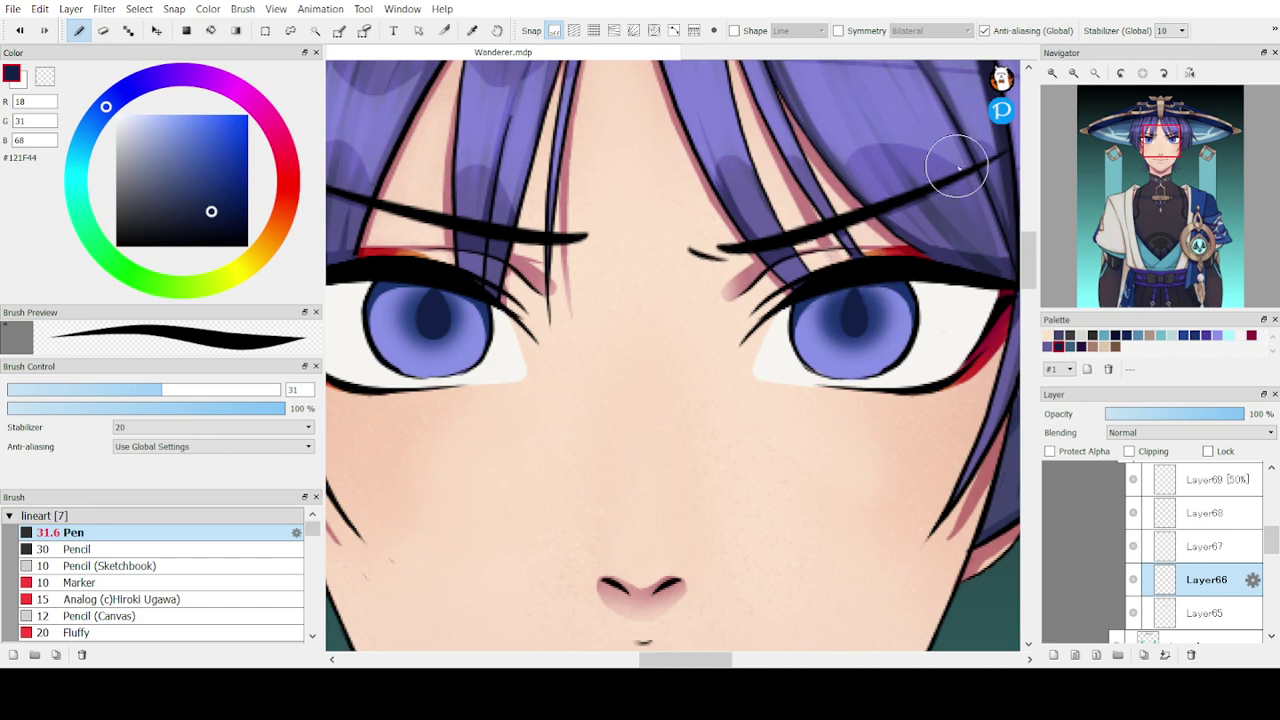
key(ctrl+z)
mouse_move(852, 327)
mouse_down()
mouse_move(848, 258)
mouse_move(896, 205)
mouse_move(854, 327)
mouse_move(857, 232)
mouse_up()
key(ctrl+z)
key(ctrl+z)
key(ctrl+z)
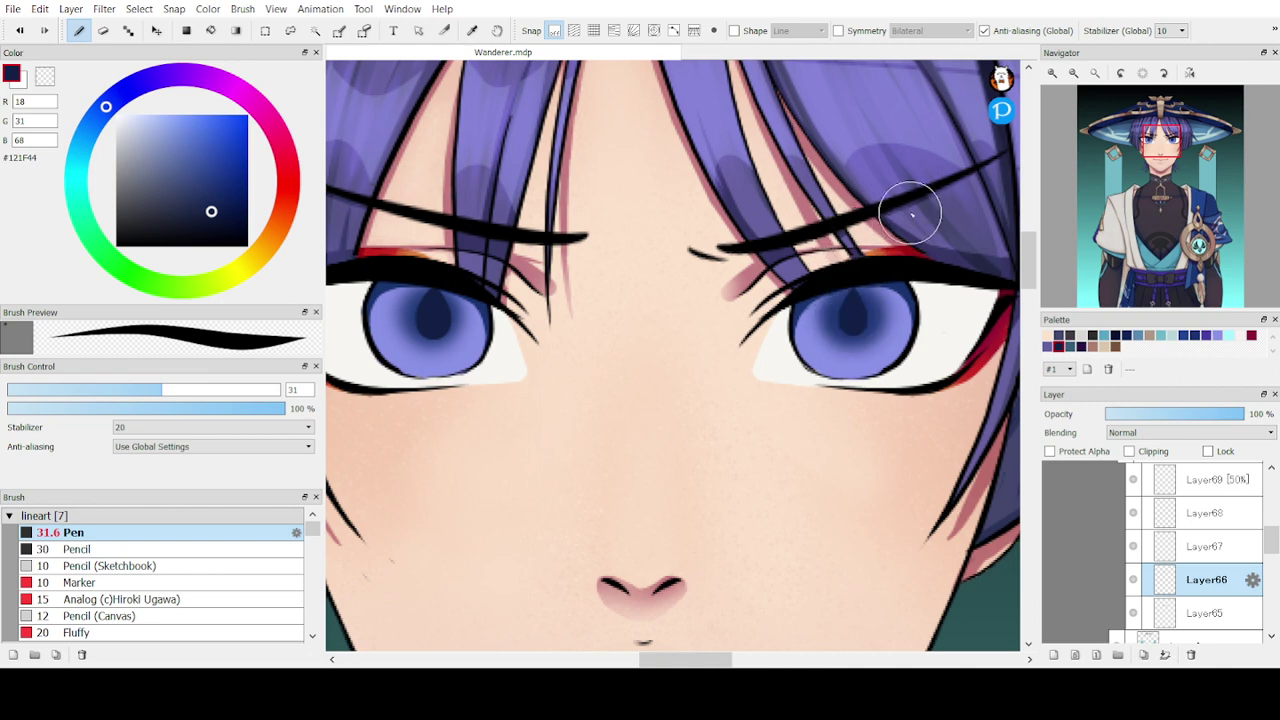
- Mirror the canvas view, undo the pupil in the left-hand iris of the mirrored face, and repaint it in #121F44 on Layer66
click(1190, 75)
click(1190, 75)
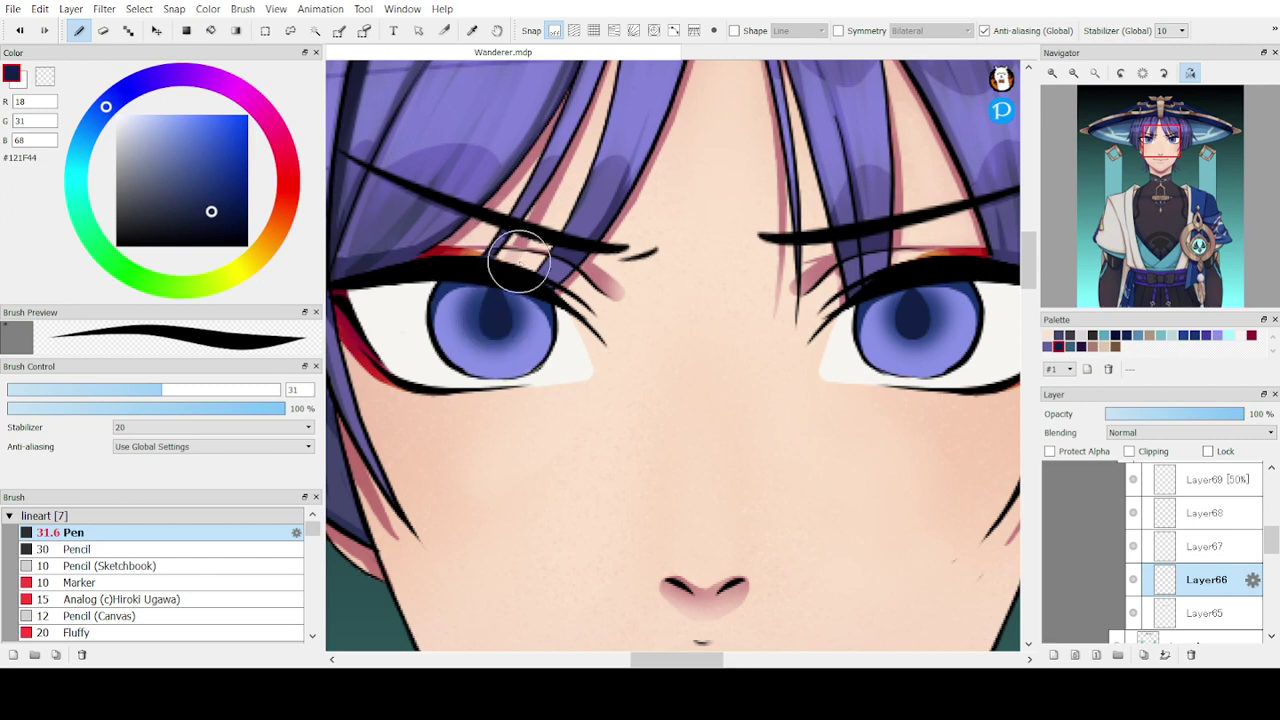
key(ctrl+z)
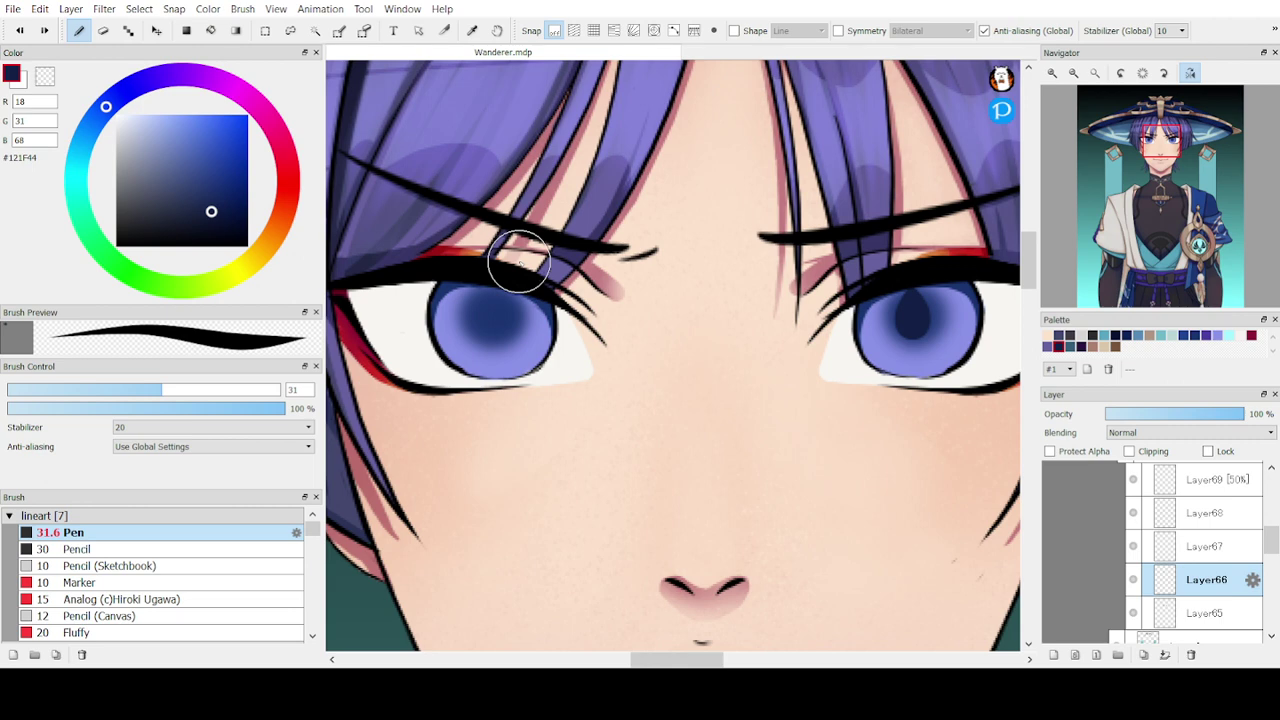
drag(498, 328, 495, 294)
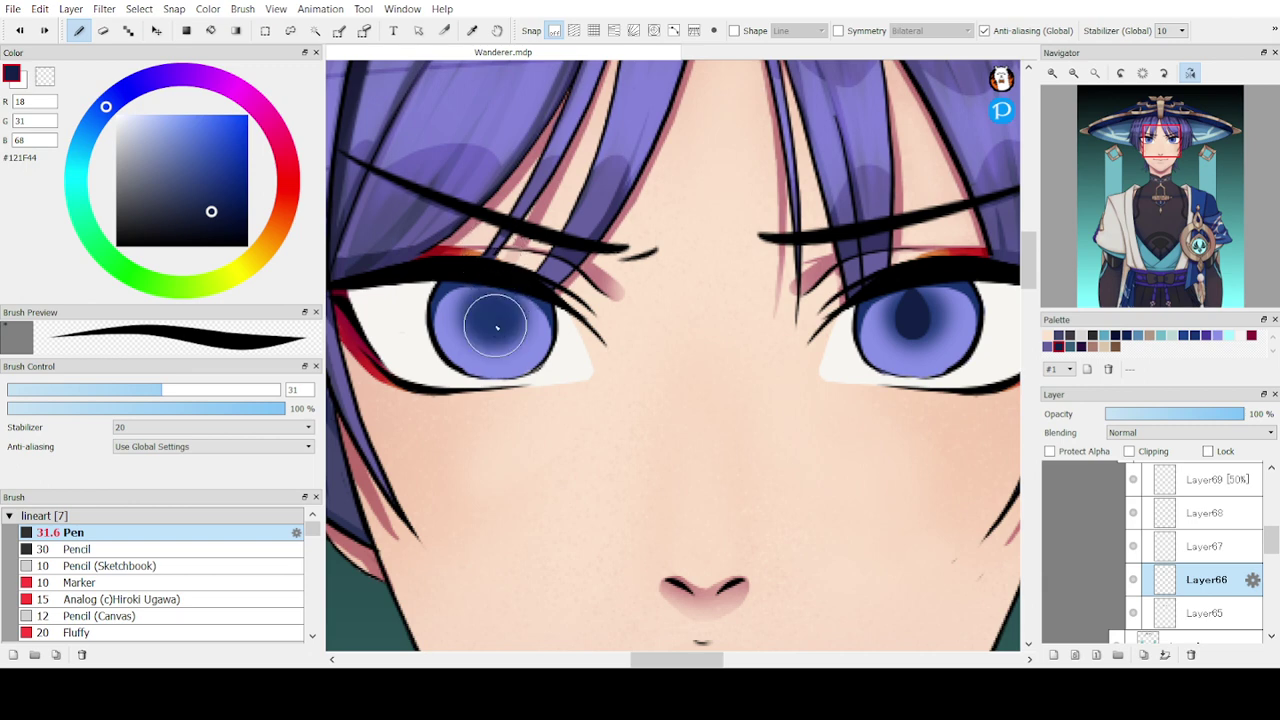
drag(496, 299, 497, 322)
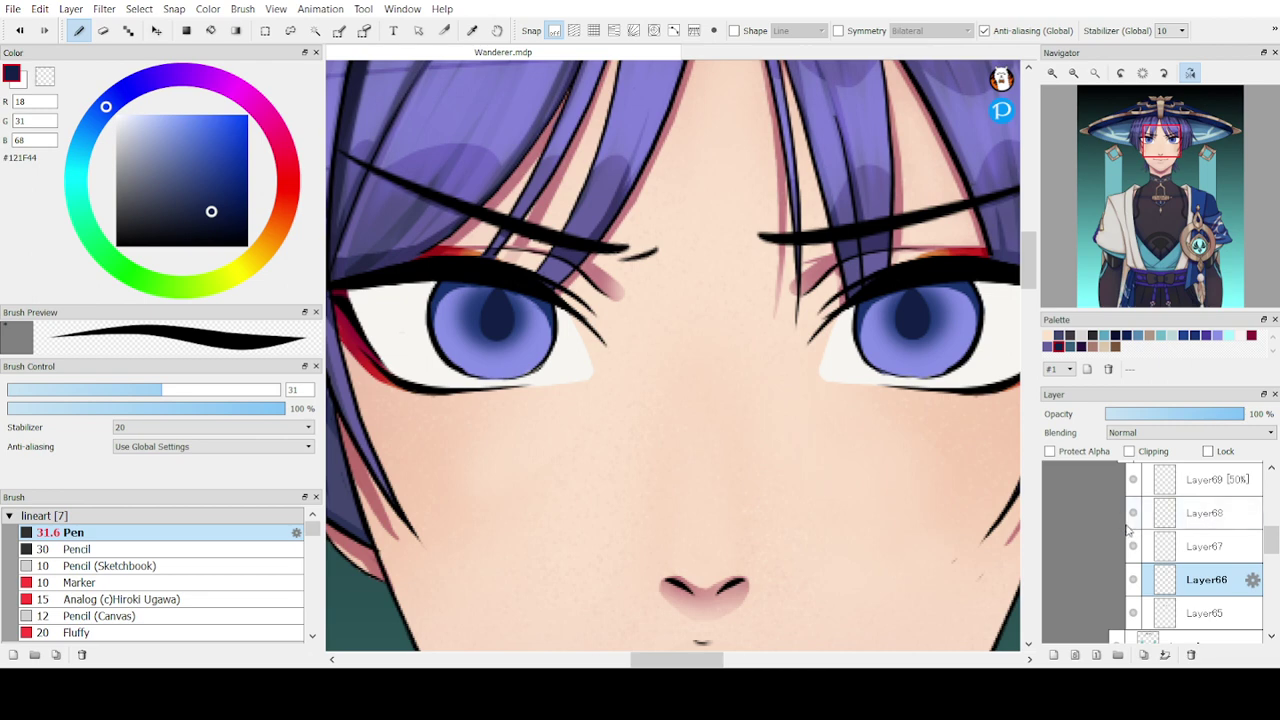
- Add pale teal #B9D7D8 oval highlights over both pupils on Layer67 with the Pen at size 31.6
click(1171, 545)
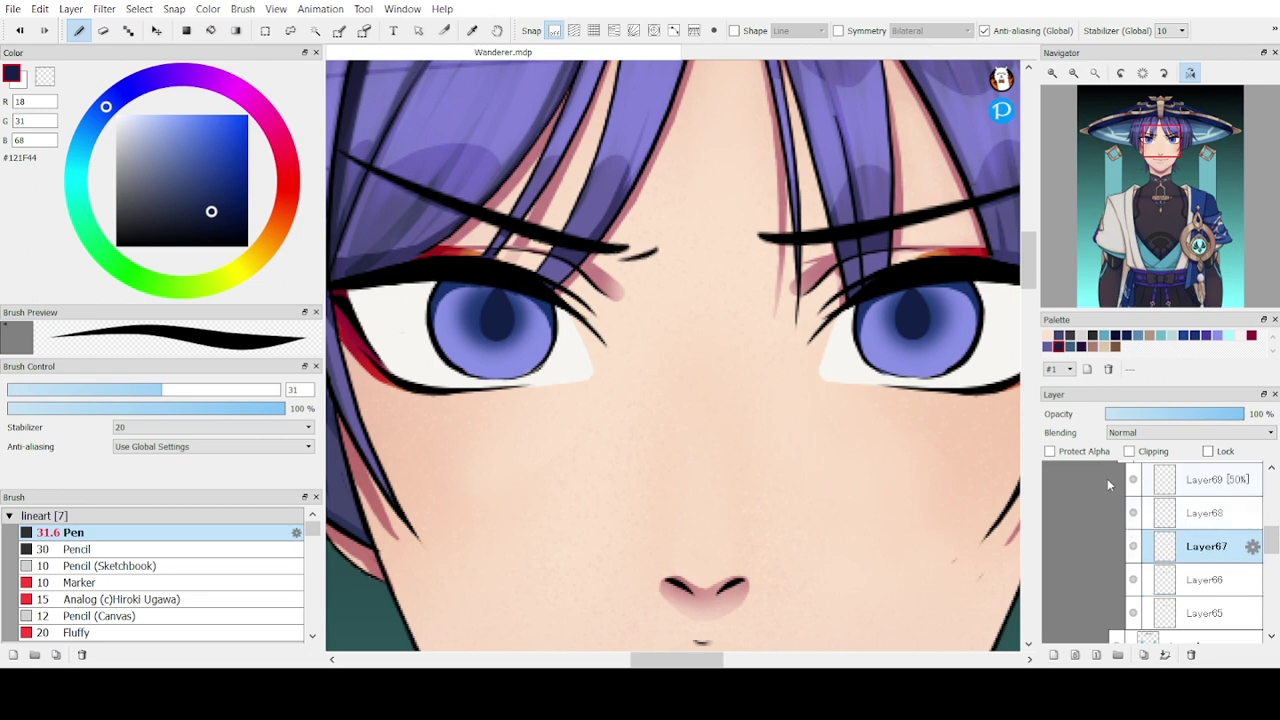
click(1172, 336)
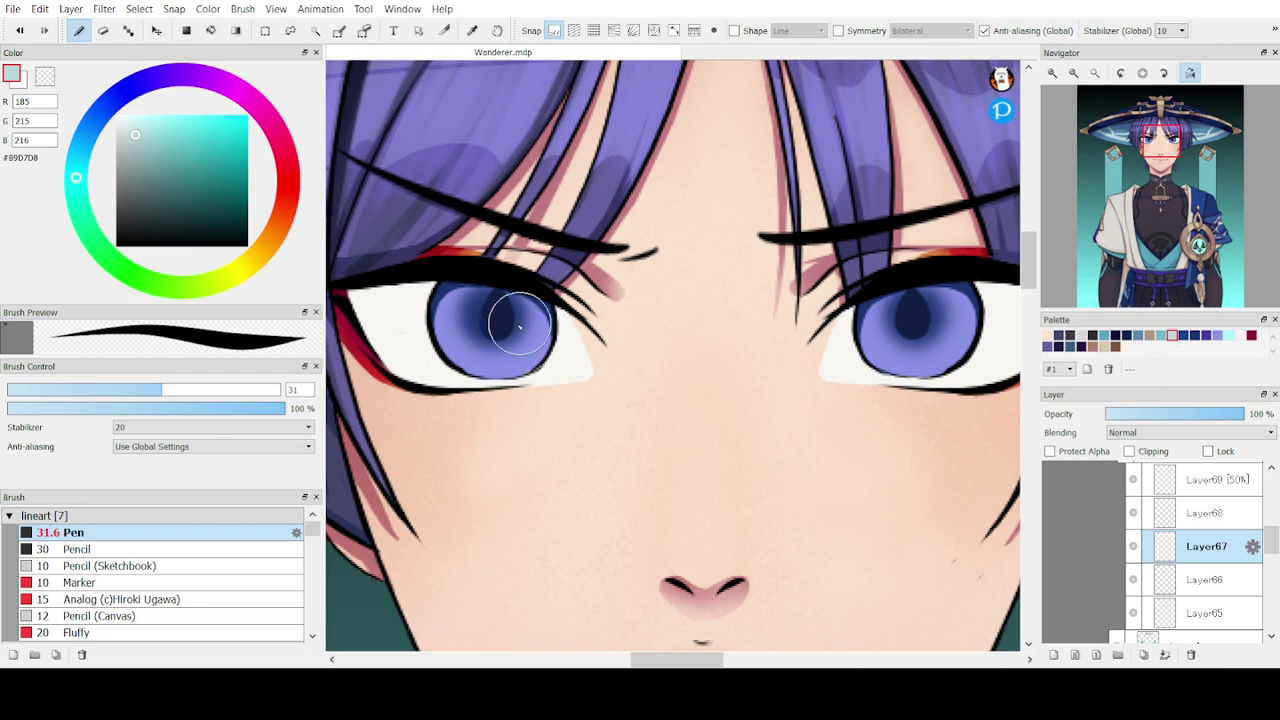
drag(495, 307, 495, 329)
key(ctrl+z)
key(ctrl+z)
key(ctrl+z)
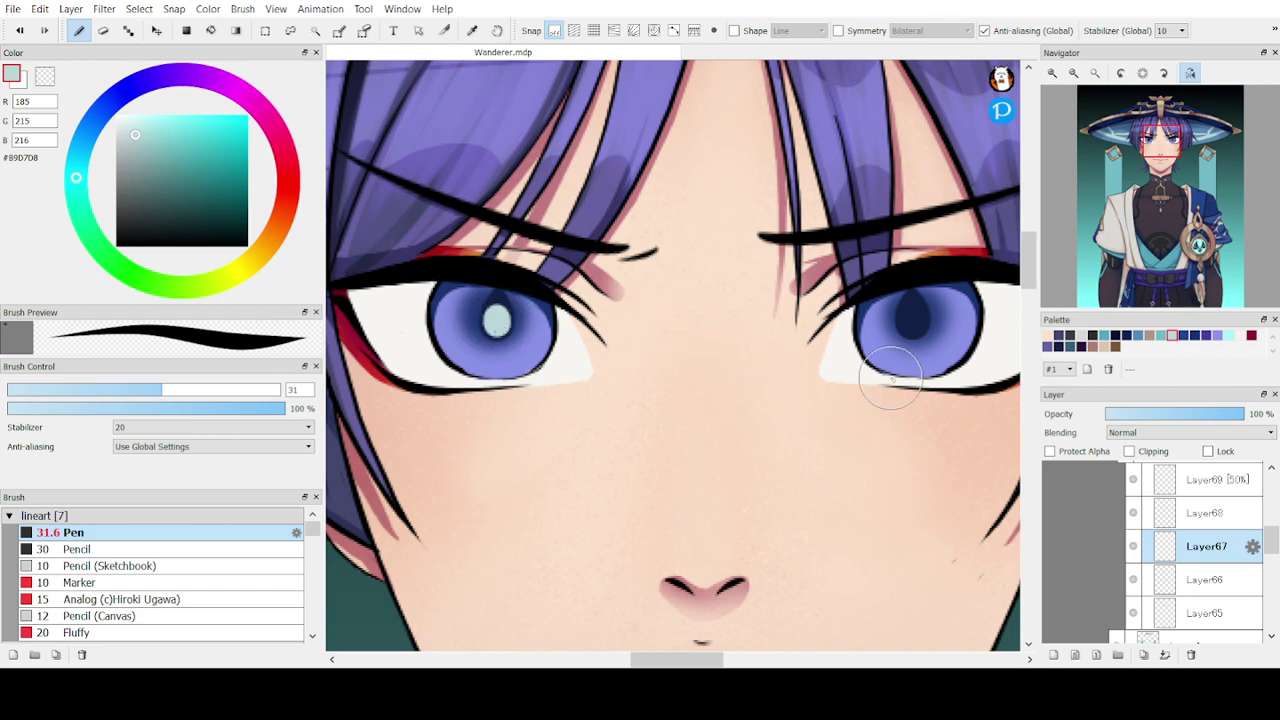
drag(912, 309, 912, 330)
key(ctrl+z)
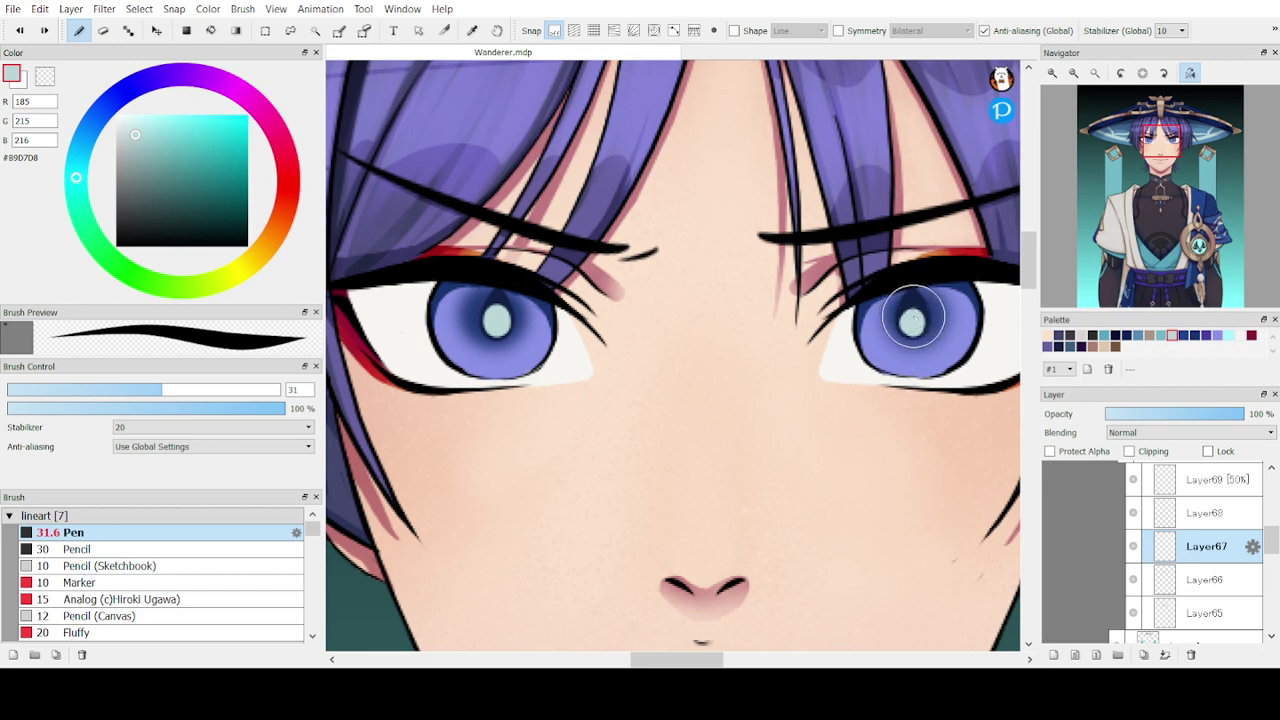
drag(906, 326, 916, 326)
key(ctrl+z)
key(ctrl+z)
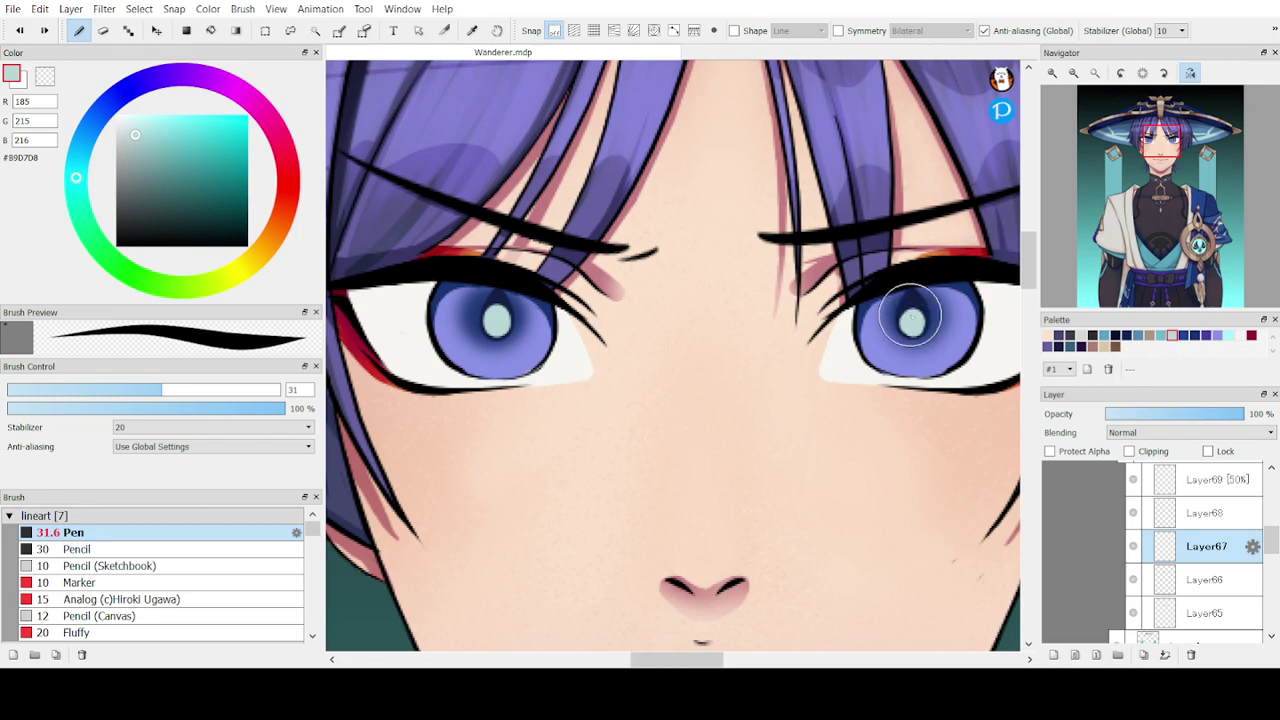
- Try Layer67 at 54% opacity, then undo both that change and the pale pupil highlights
mouse_move(1118, 130)
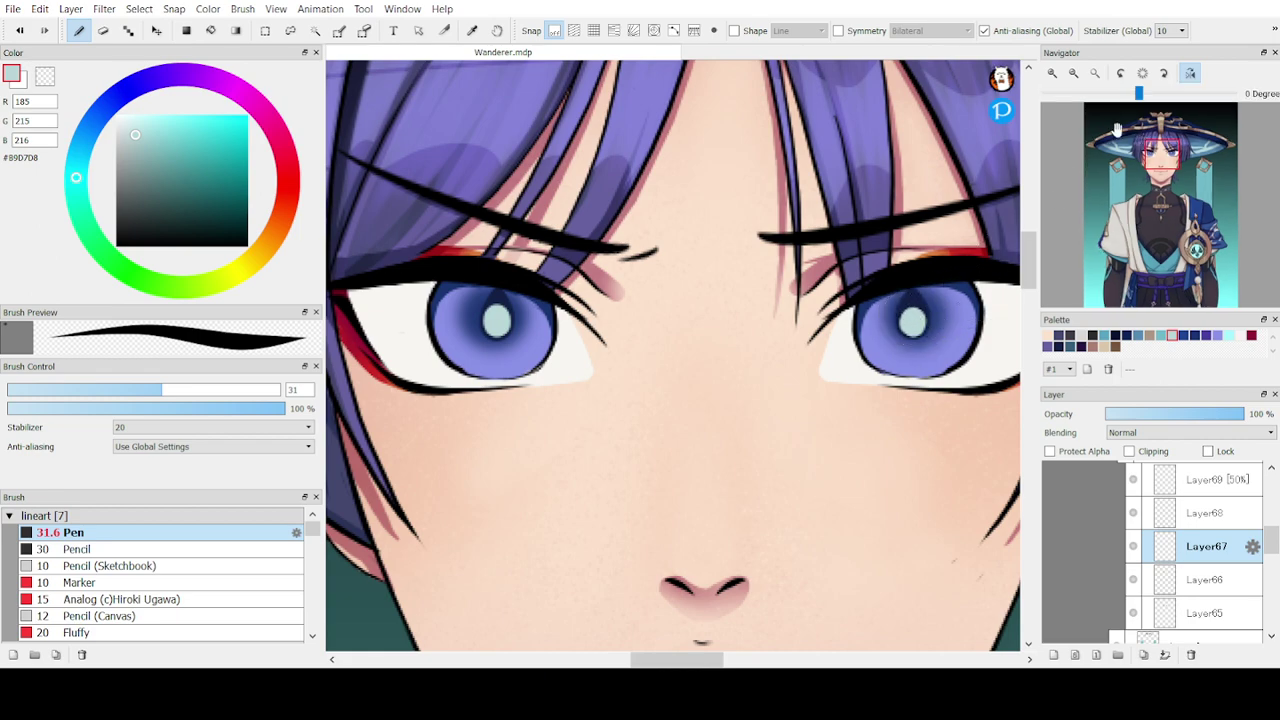
click(1076, 80)
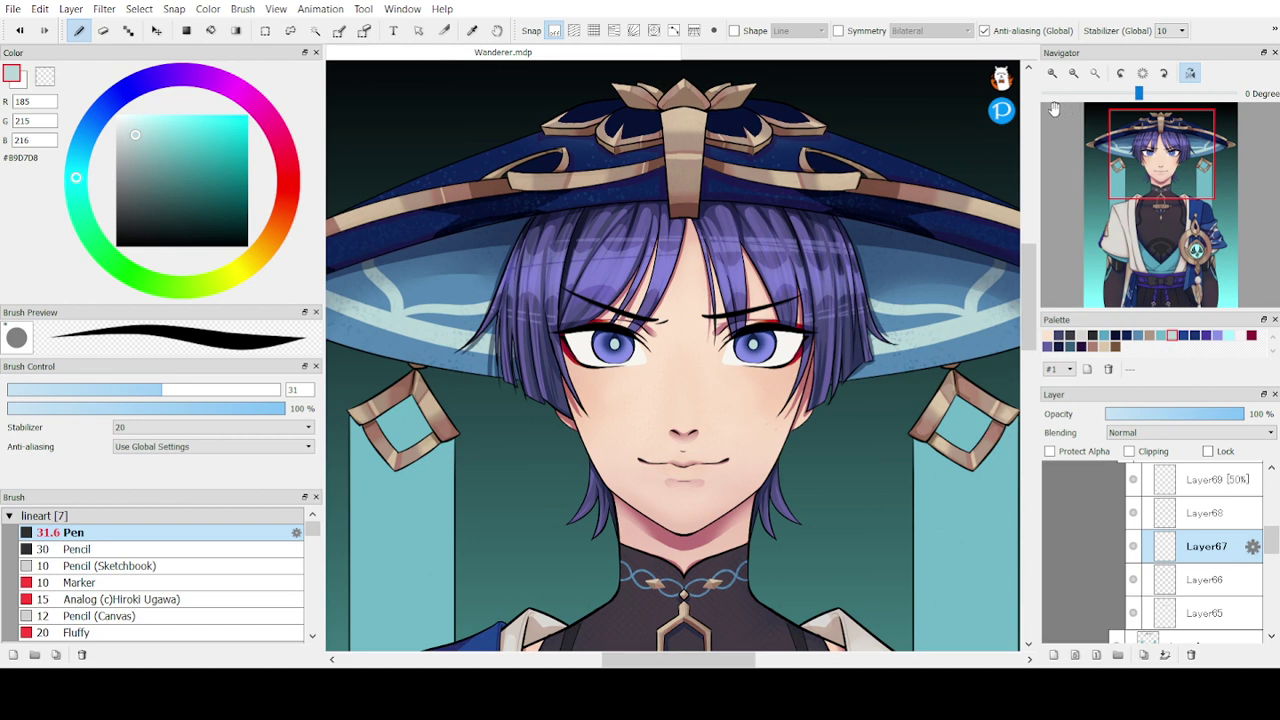
click(1052, 73)
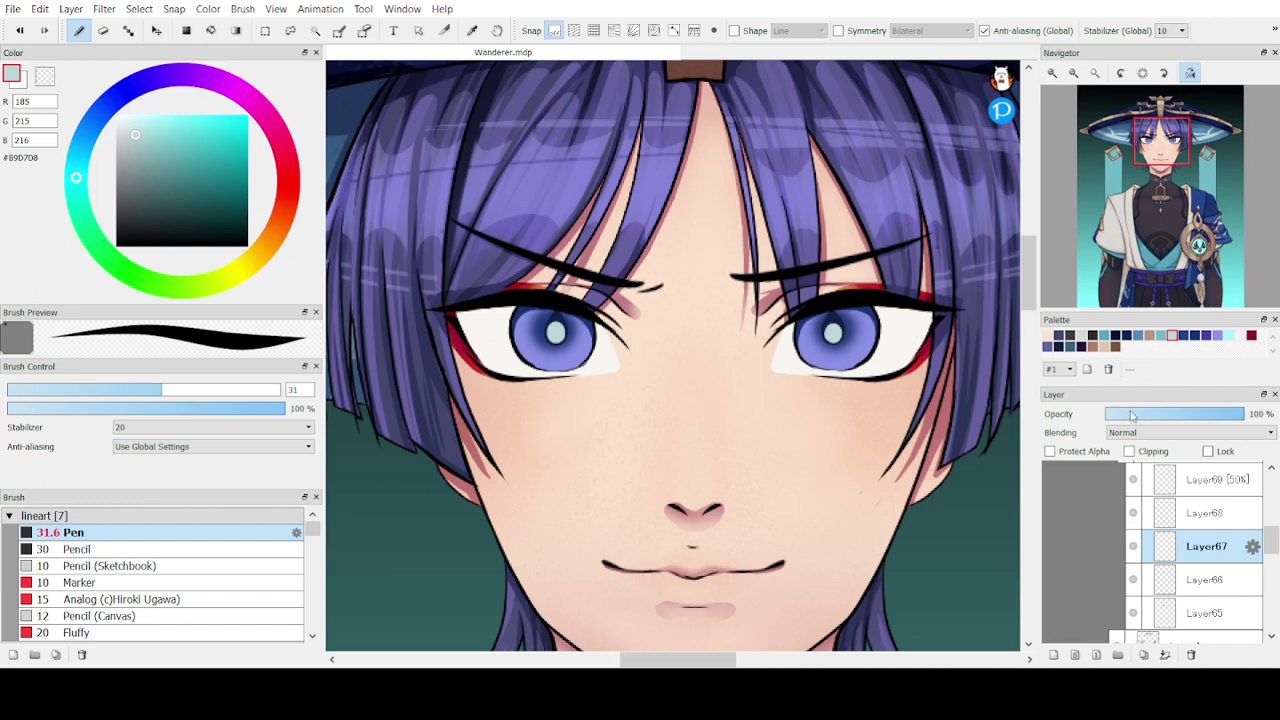
drag(1132, 415, 1179, 412)
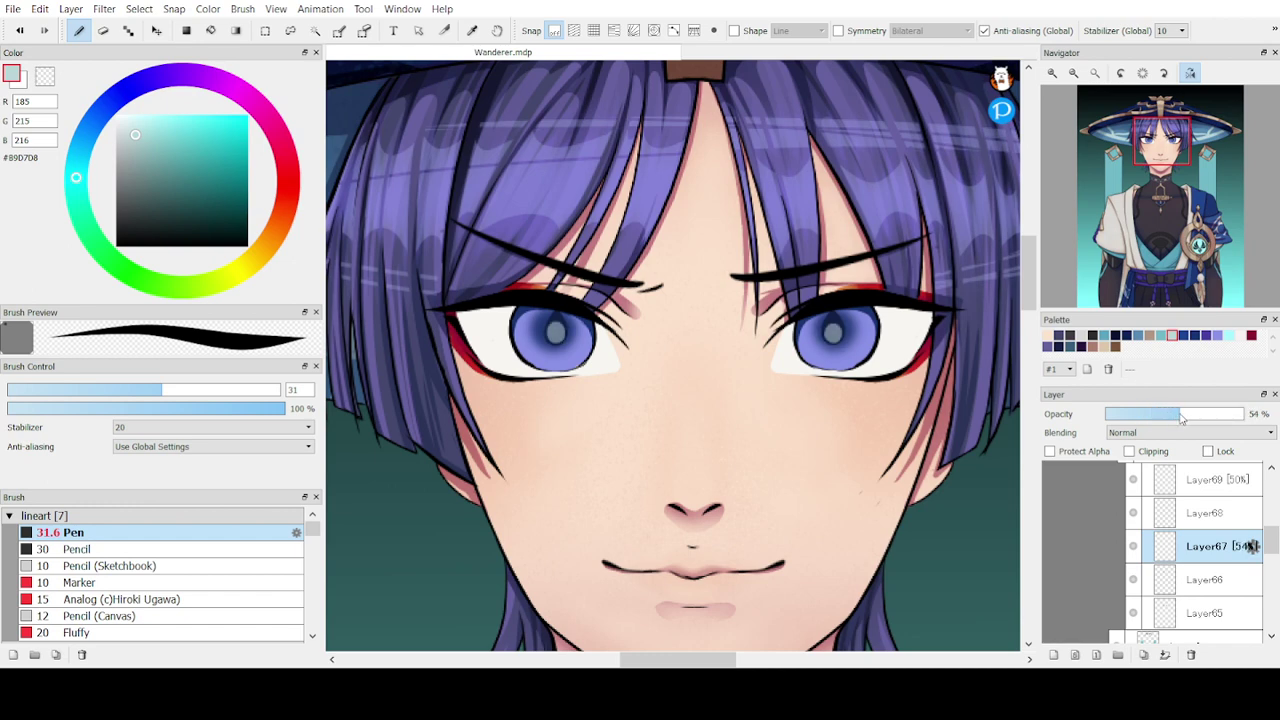
key(ctrl+z)
key(e)
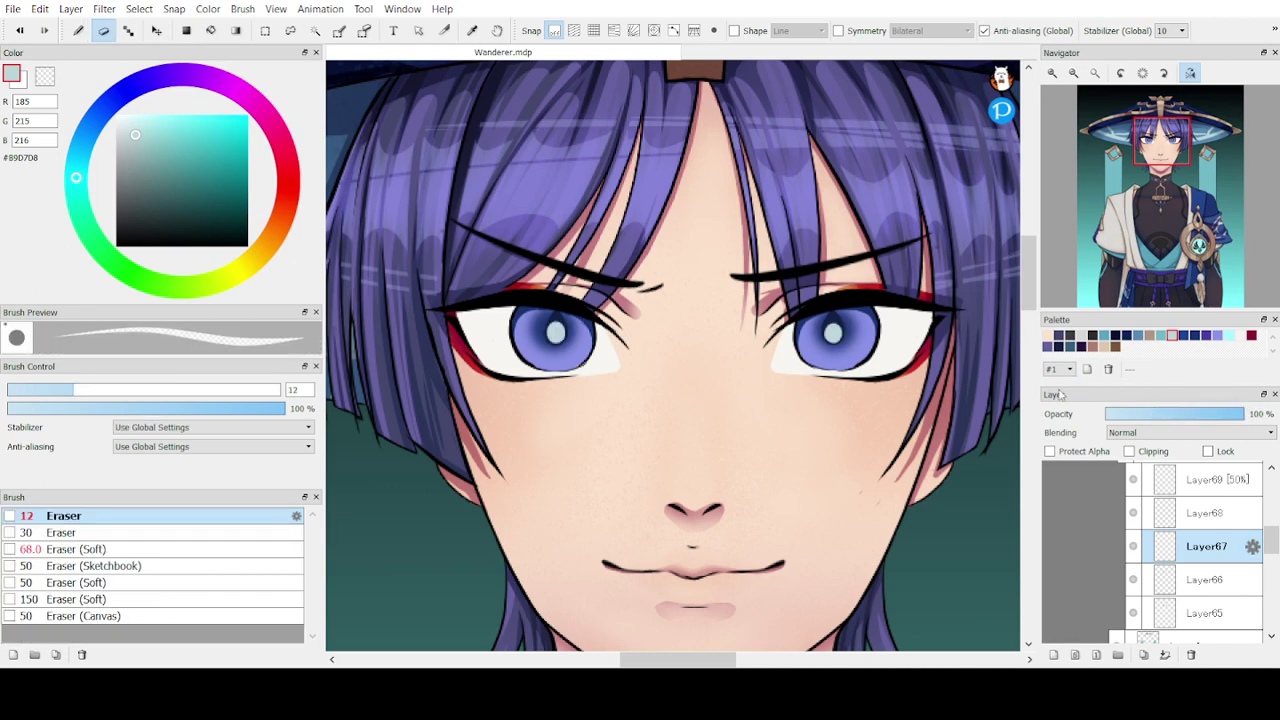
key(ctrl+y)
key(ctrl+y)
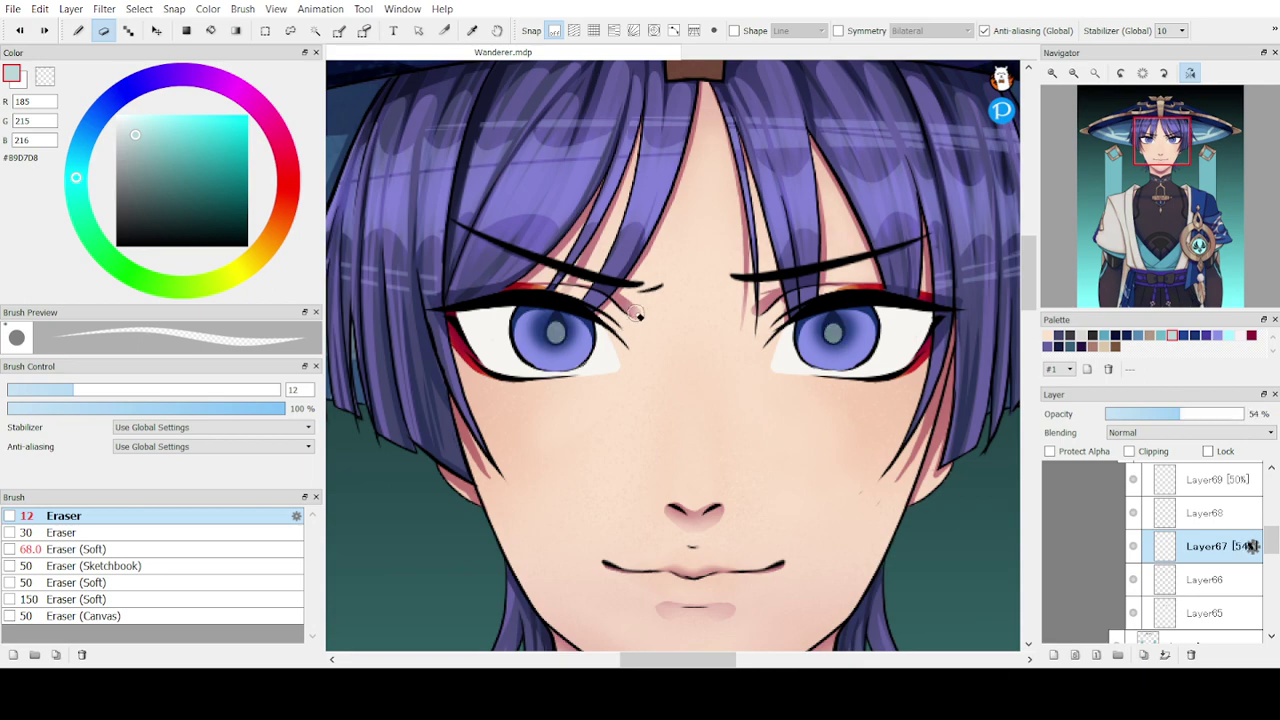
key(ctrl+z)
key(ctrl+z)
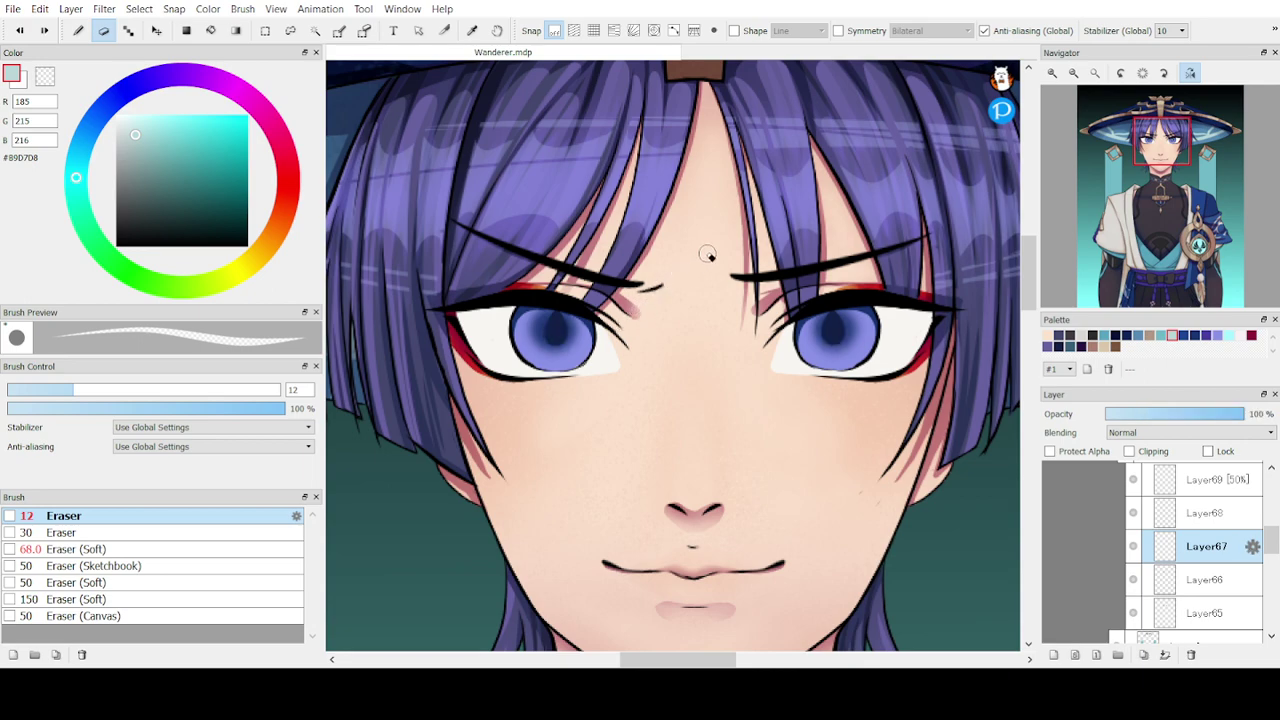
key(b)
click(1073, 73)
click(1073, 73)
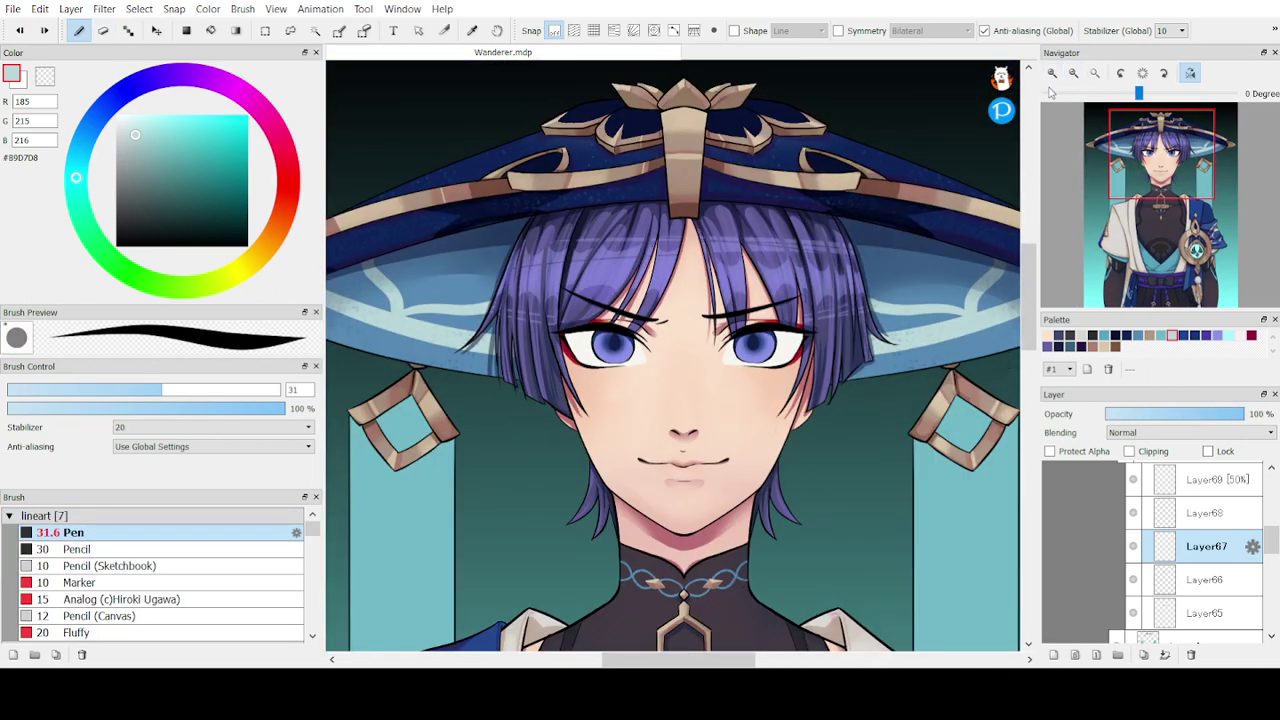
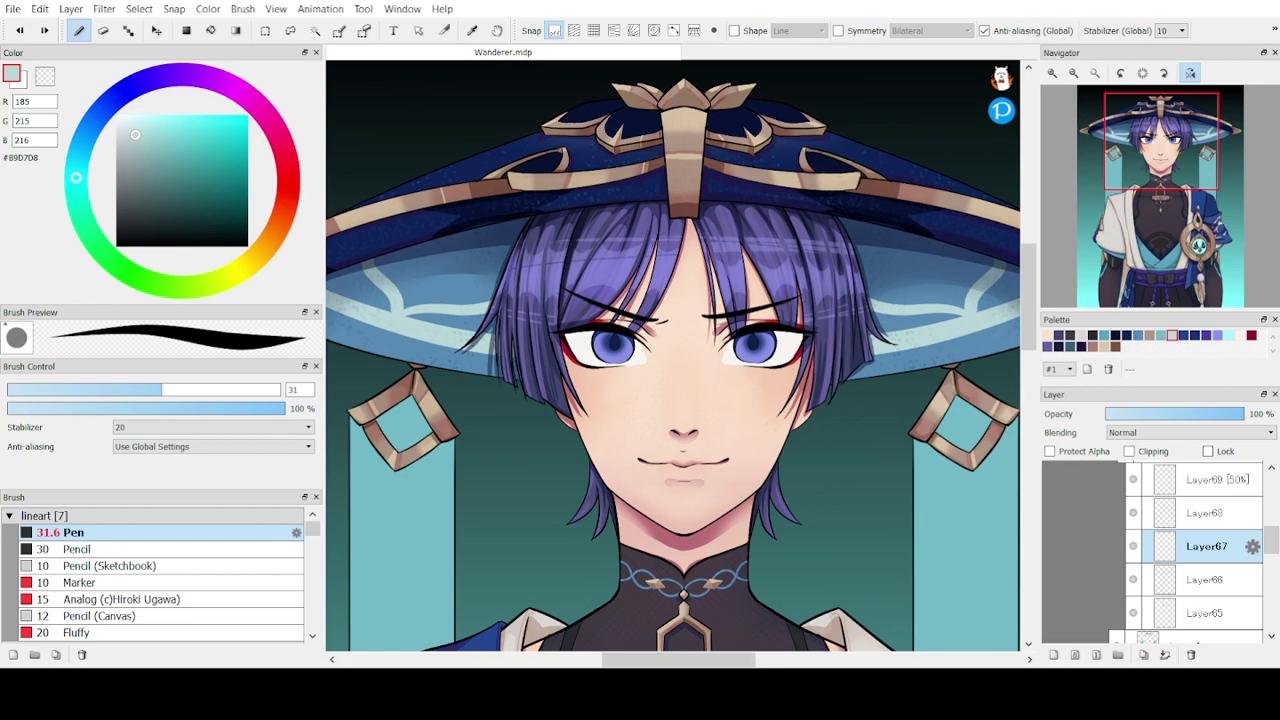
- Sample the dark blue #19336F from the iris edge and widen the upper shading of both irises on Layer65, using the Pen at size 14.6
click(1053, 74)
click(1053, 74)
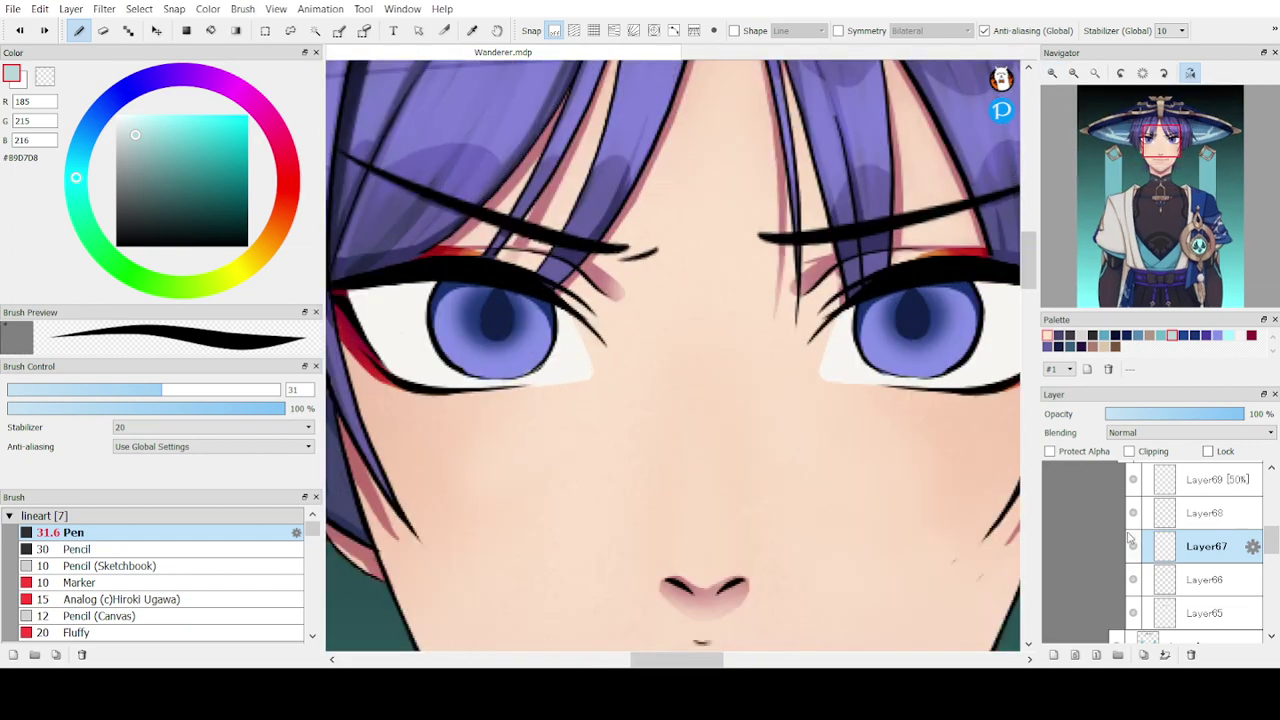
click(1160, 583)
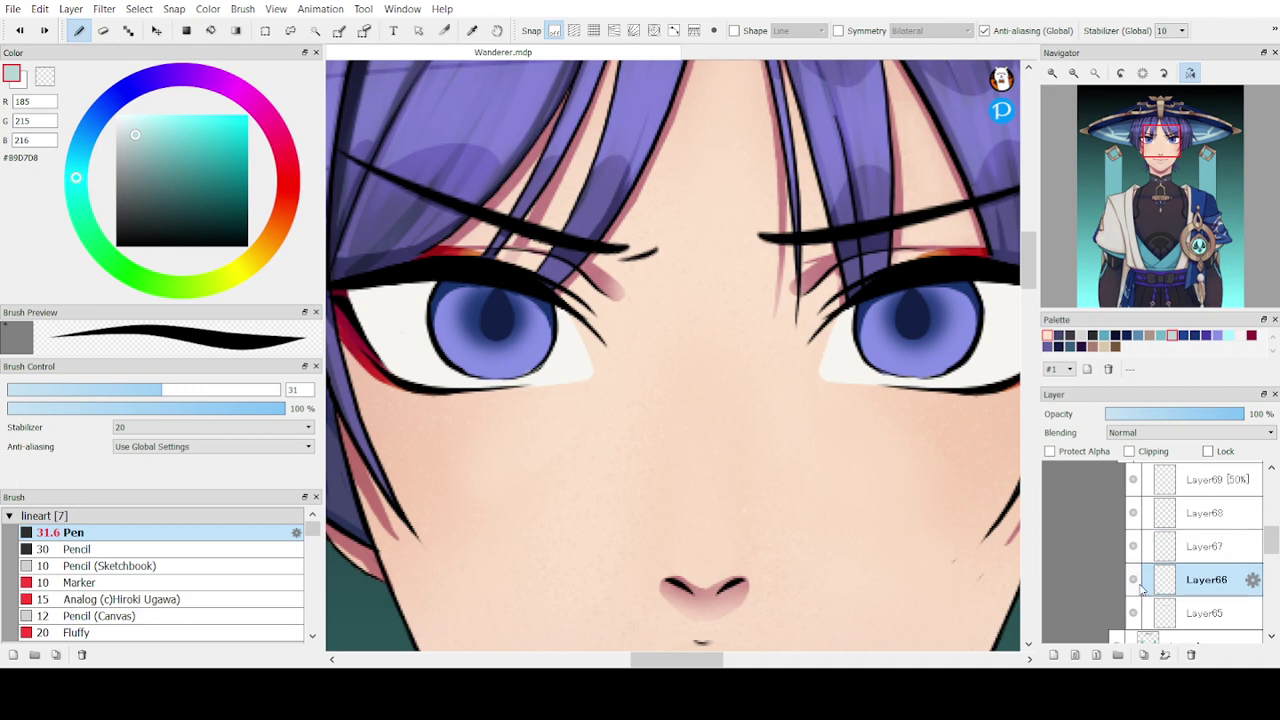
click(1134, 583)
click(1134, 583)
click(472, 30)
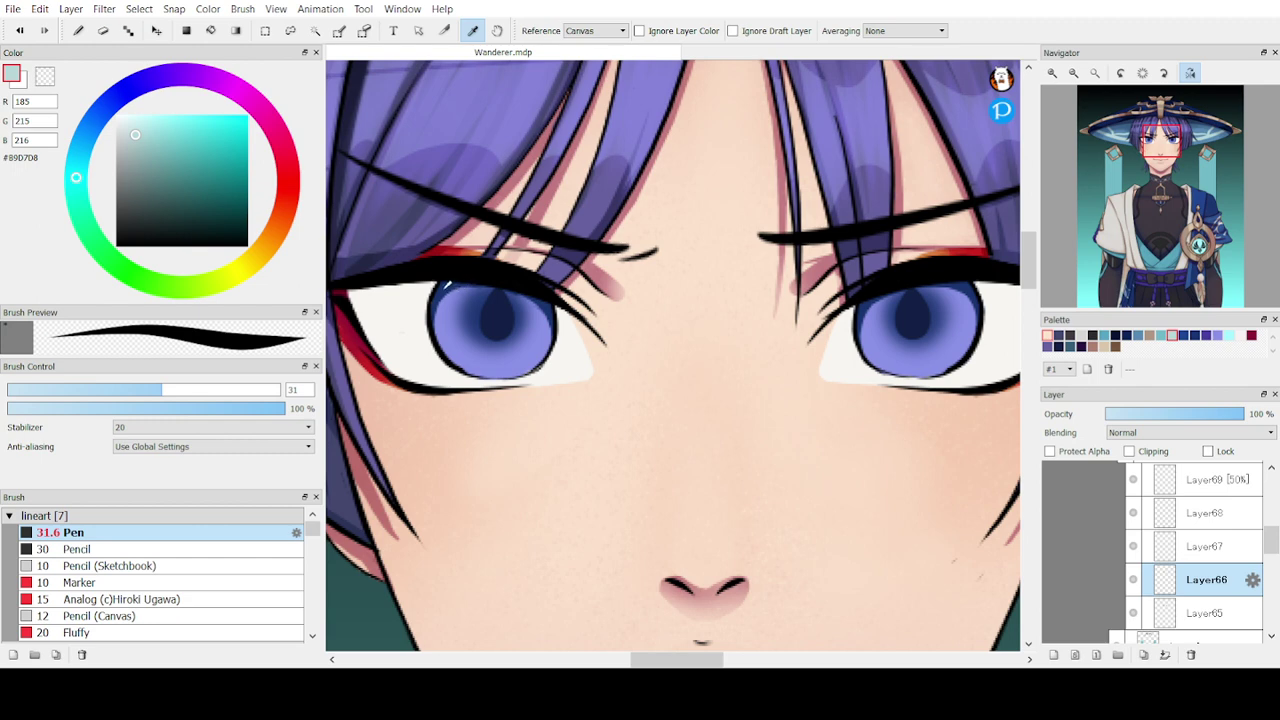
click(498, 285)
key(n)
drag(112, 394, 86, 391)
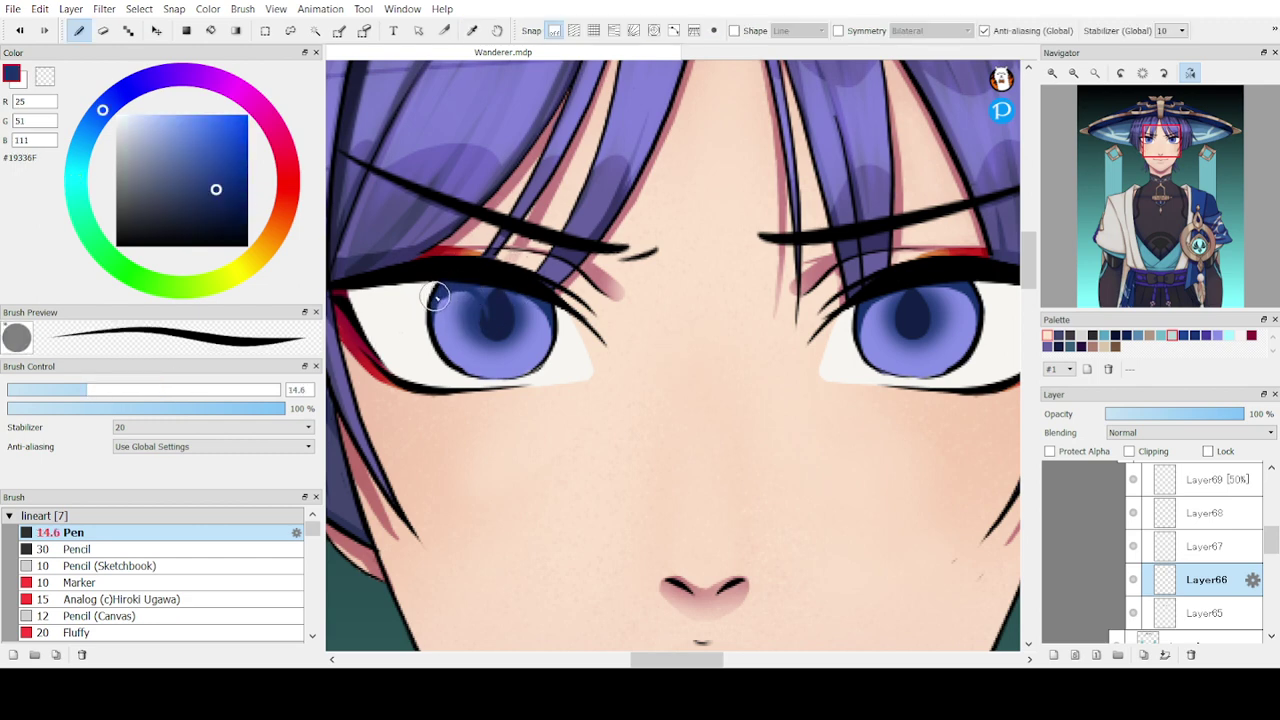
click(1163, 606)
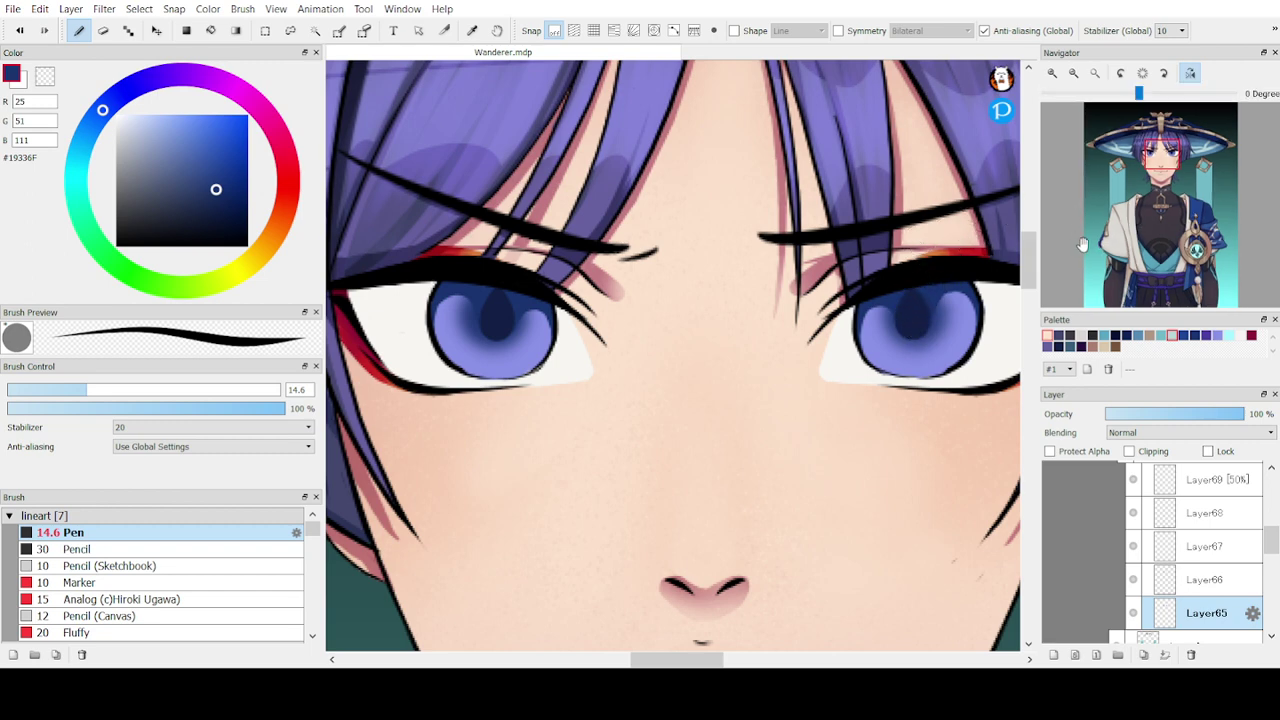
- Toggle Layer66's visibility to compare the irises with and without it, then make Layer65 the active layer
click(1175, 580)
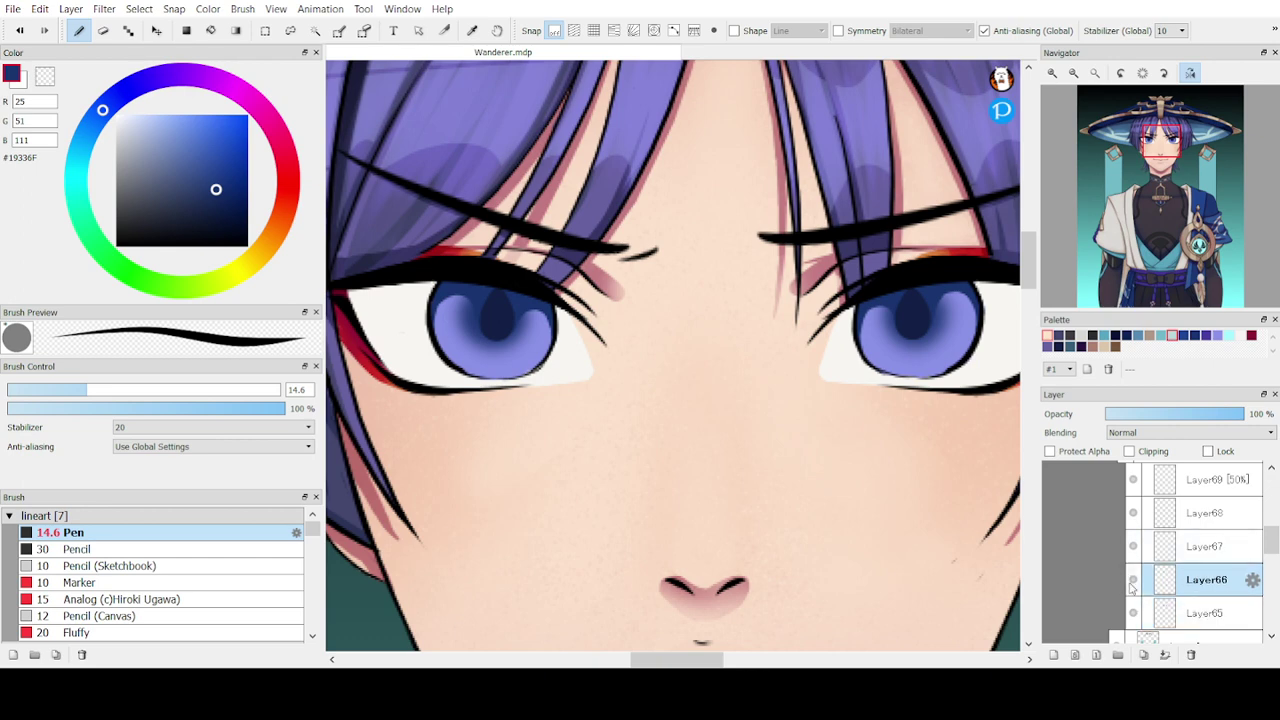
click(1134, 580)
click(1134, 580)
click(1134, 580)
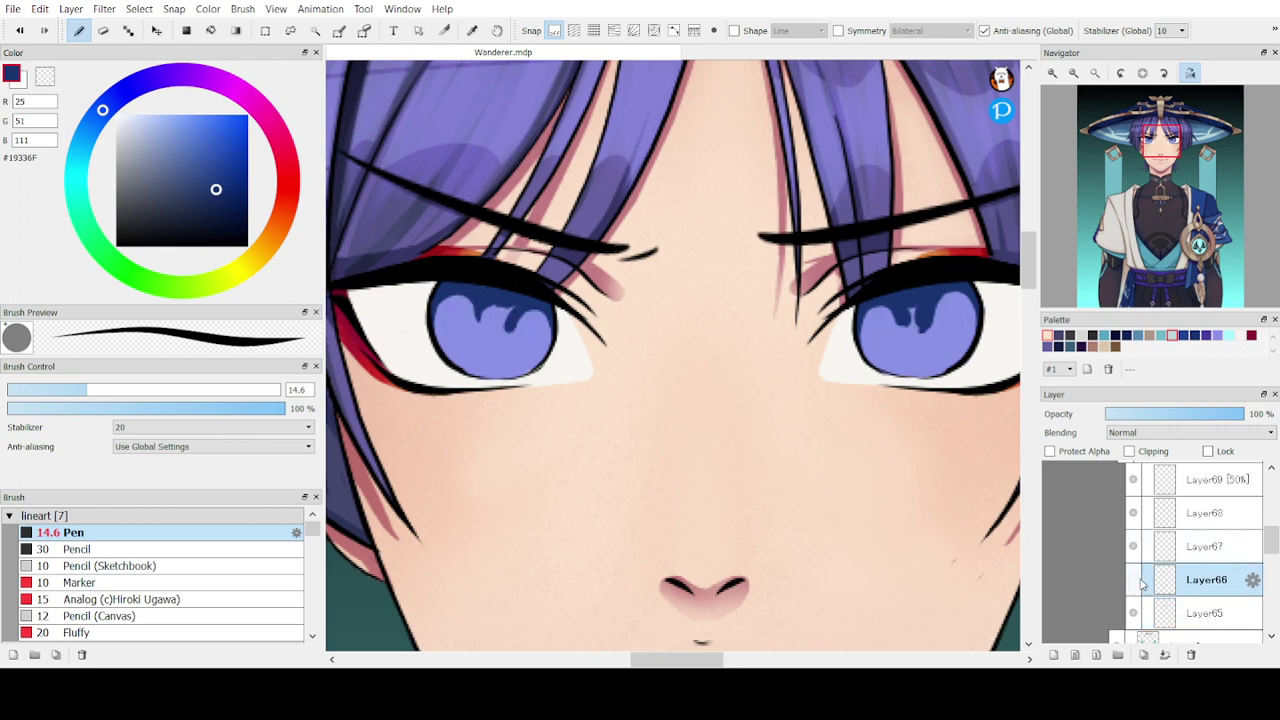
click(1134, 580)
click(1158, 556)
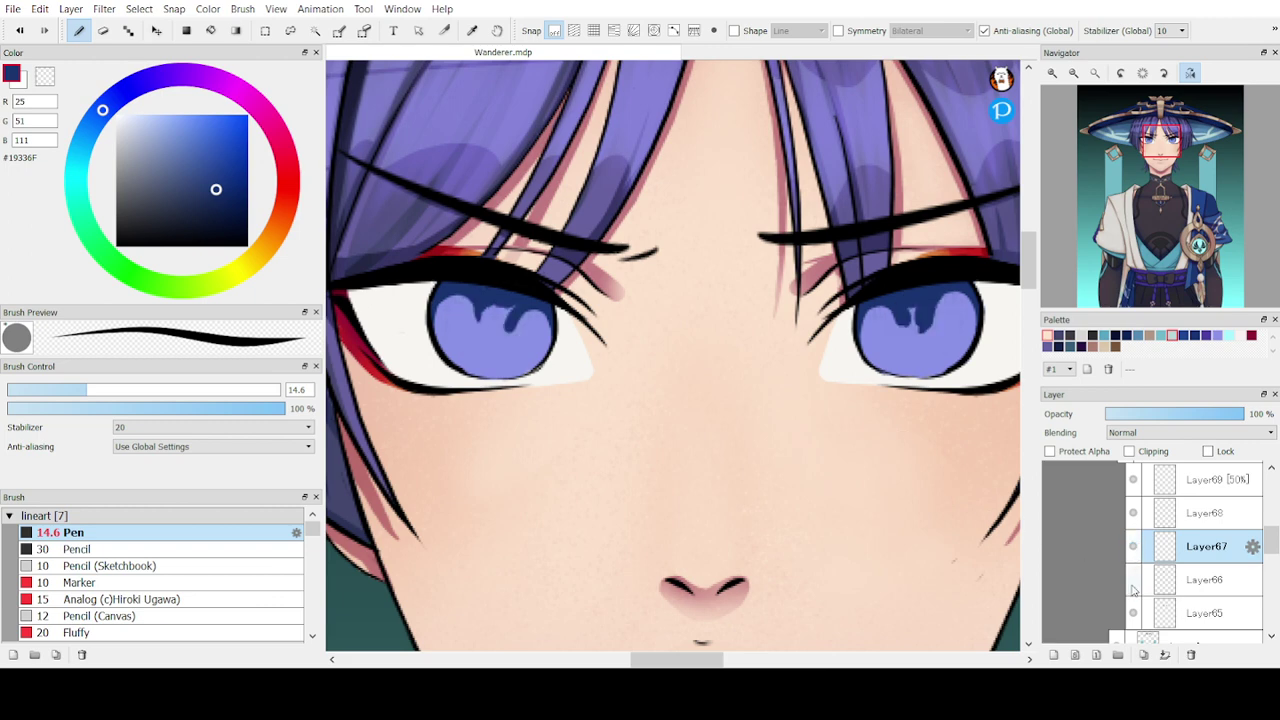
click(1152, 585)
click(1145, 611)
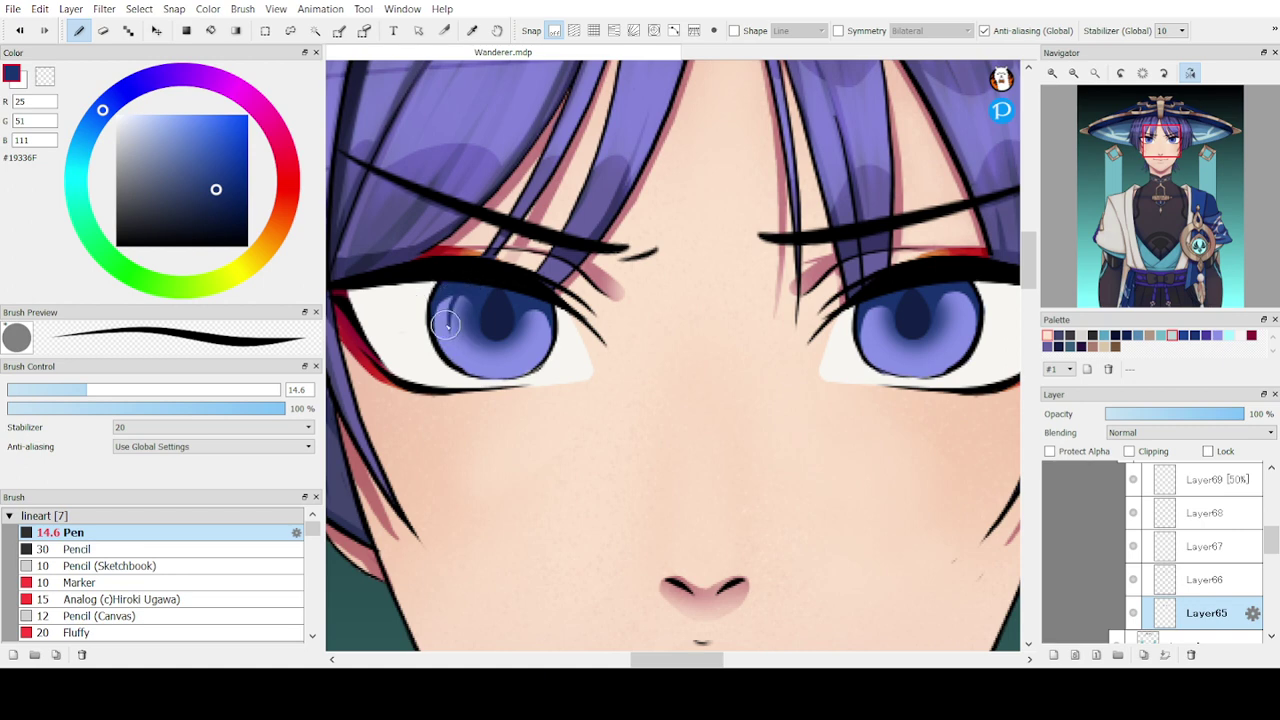
- Try dark blue #19336F strokes down the outer side of the left-hand iris on Layer65 and undo them
mouse_move(459, 288)
mouse_down()
mouse_move(466, 350)
mouse_move(463, 337)
mouse_up()
key(ctrl+z)
key(ctrl+z)
key(ctrl+z)
drag(457, 291, 463, 337)
key(ctrl+z)
- Reduce the Pen size to 6.9, try small dark blue accents inside the irises, and undo them
click(44, 389)
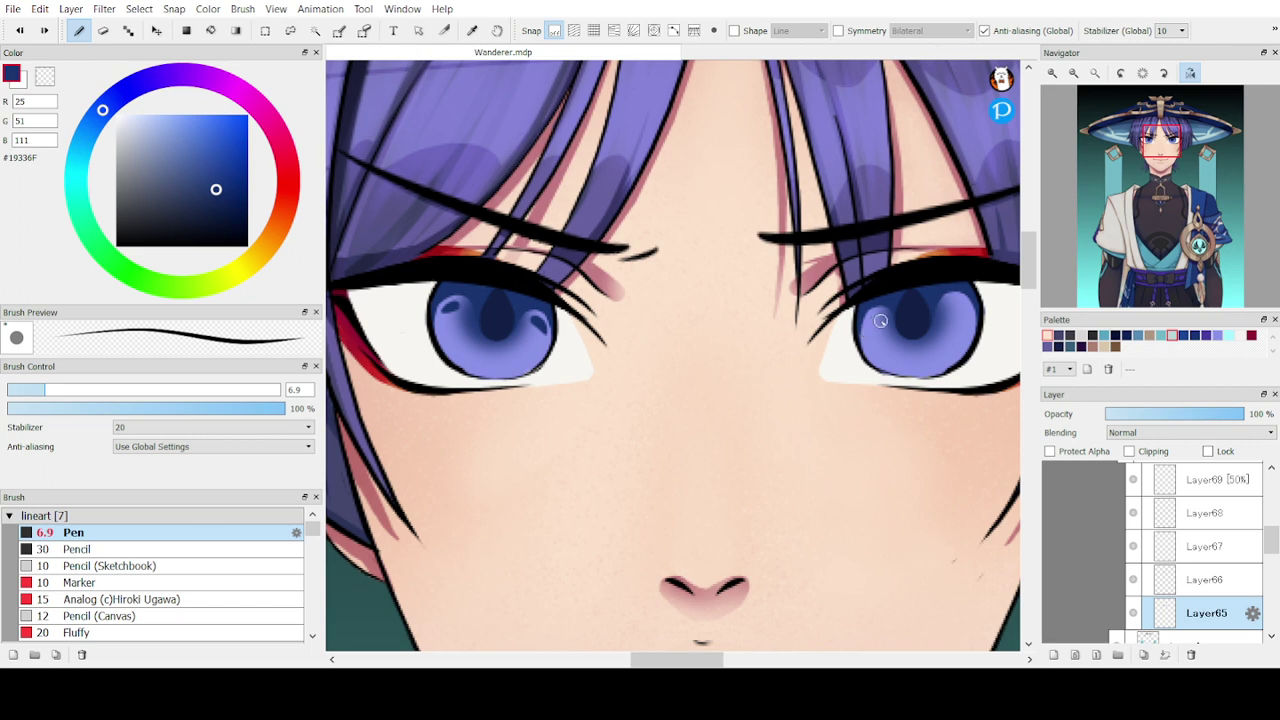
drag(949, 302, 964, 306)
key(ctrl+z)
key(ctrl+z)
- Darken the lower rim of the right-hand iris in #19336F on Layer65 with the Pen at size 6.9, undoing stray strokes
click(1073, 74)
click(1073, 74)
click(1073, 74)
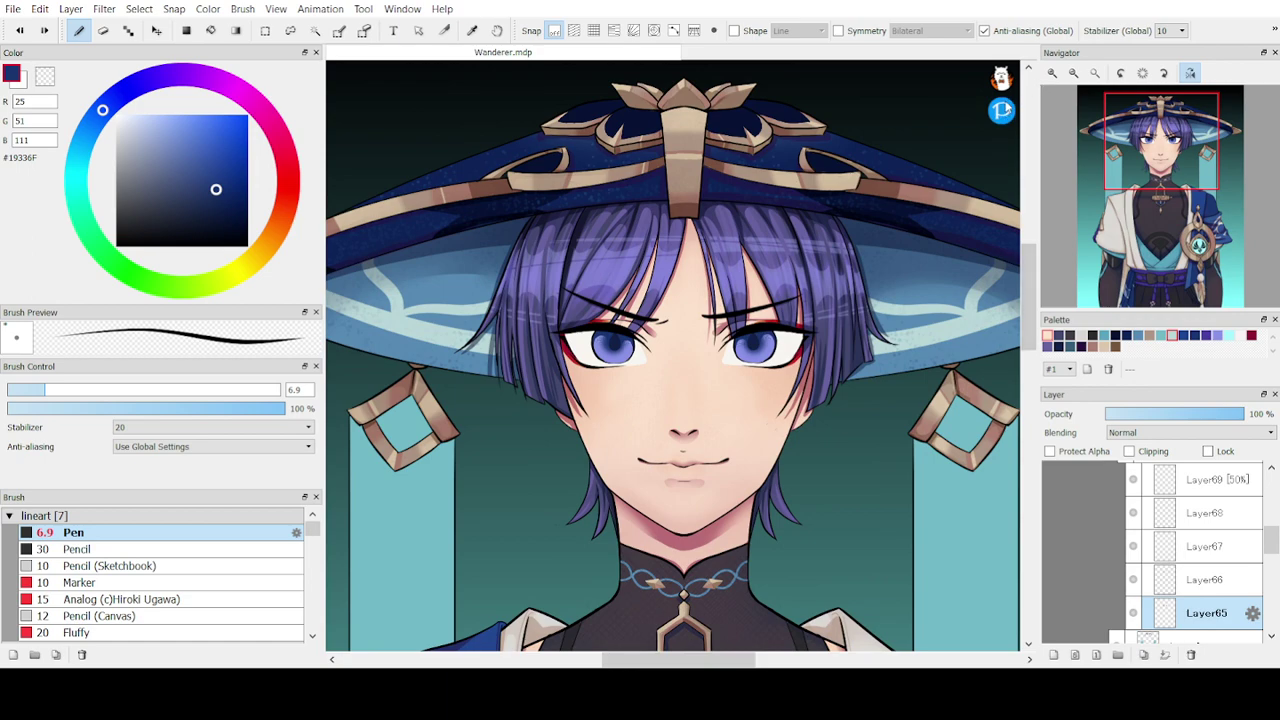
click(1051, 73)
click(1051, 73)
click(1051, 73)
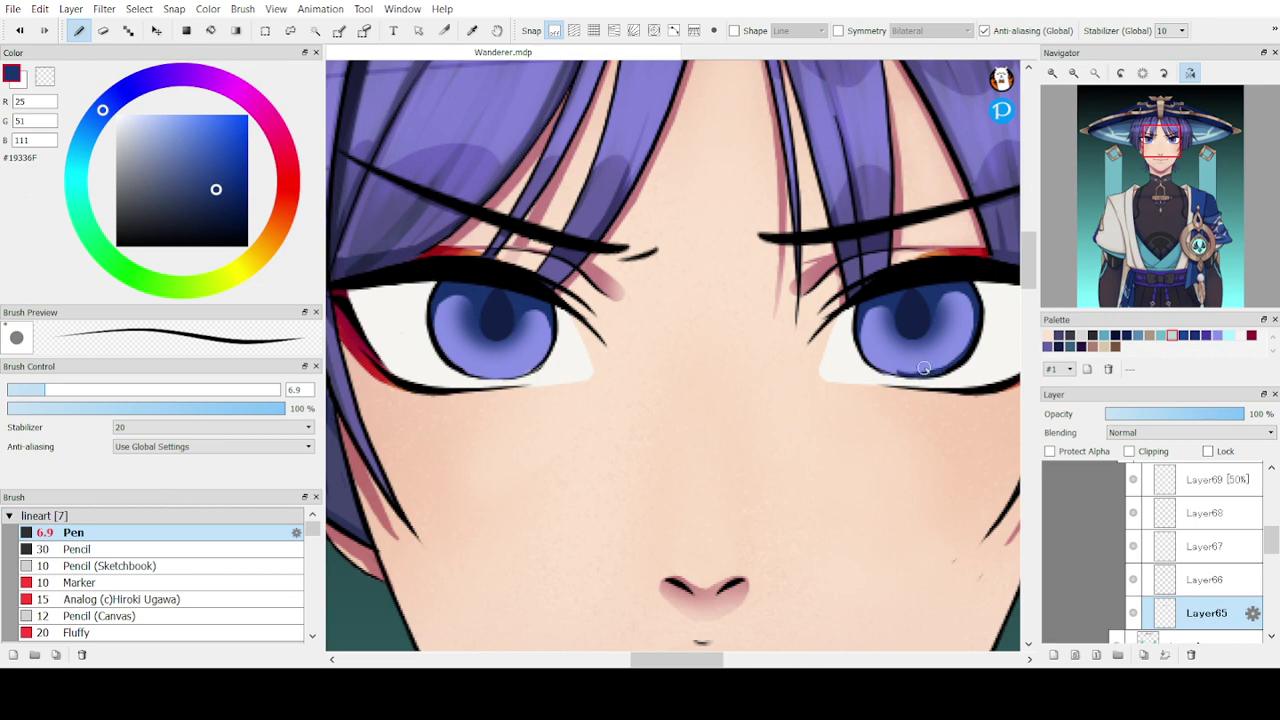
mouse_move(924, 368)
mouse_down()
mouse_move(876, 364)
mouse_move(858, 345)
mouse_move(870, 364)
mouse_move(896, 373)
mouse_move(861, 336)
mouse_up()
key(ctrl+z)
key(ctrl+z)
mouse_move(920, 372)
mouse_down()
mouse_move(872, 366)
mouse_move(858, 328)
mouse_move(897, 371)
mouse_up()
key(ctrl+z)
mouse_move(857, 332)
mouse_down()
mouse_move(914, 376)
mouse_move(866, 358)
mouse_move(883, 371)
mouse_move(920, 372)
mouse_up()
key(ctrl+z)
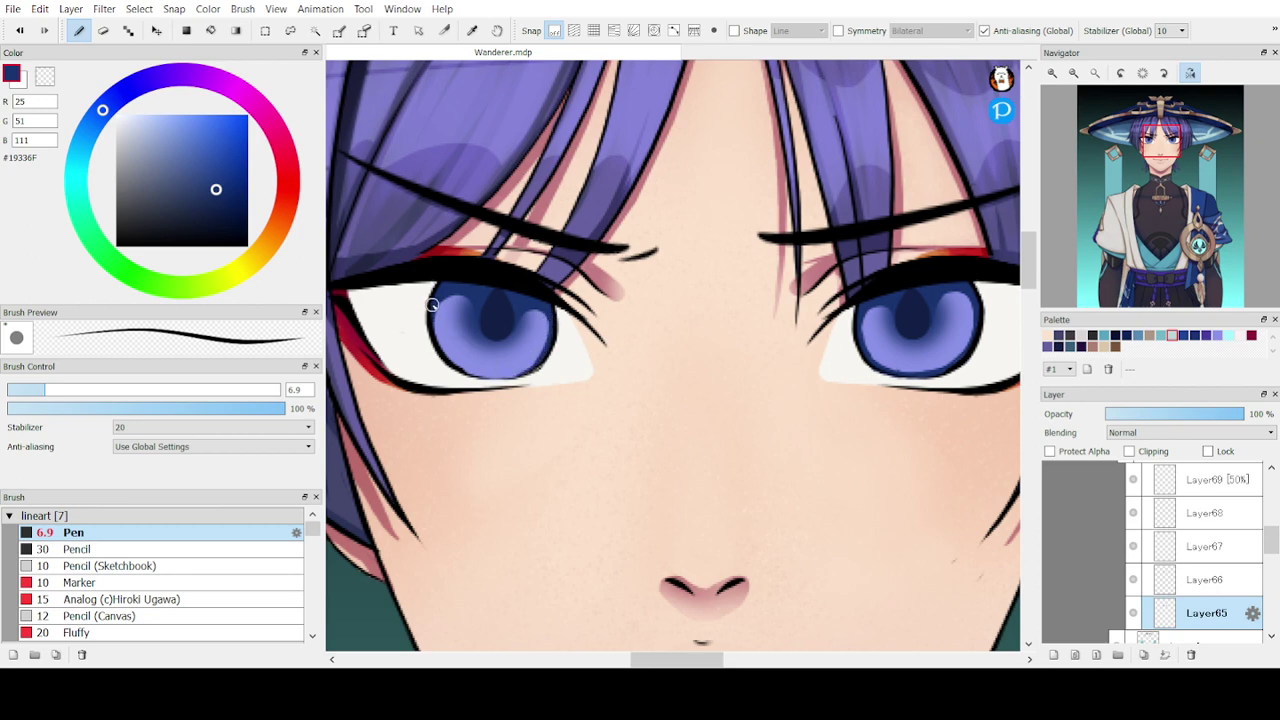
- Darken the side and lower rim of the left-hand iris in the same #19336F on Layer65
drag(433, 311, 450, 359)
mouse_move(543, 360)
mouse_down()
mouse_move(480, 373)
mouse_move(438, 346)
mouse_move(458, 371)
mouse_move(473, 374)
mouse_move(435, 338)
mouse_move(483, 375)
mouse_move(439, 337)
mouse_up()
key(ctrl+z)
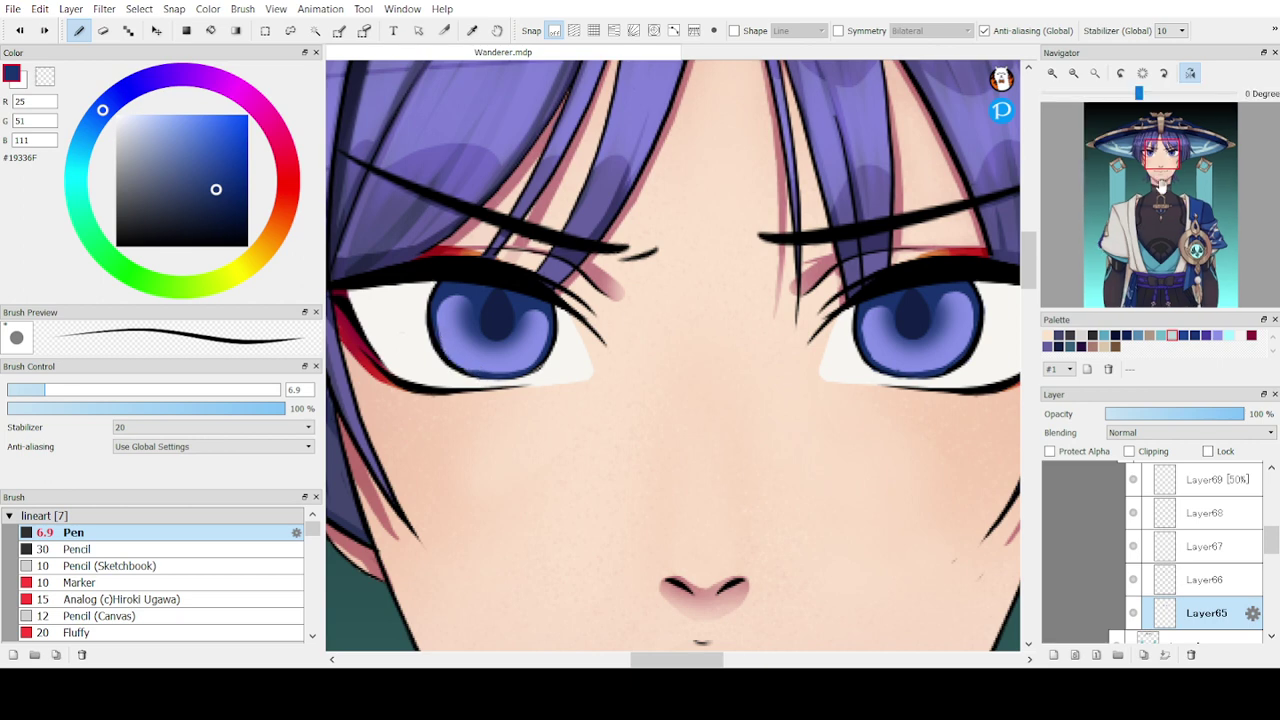
- Unmirror the view and draw thin #121F44 arcs beside both pupils on Layer66, using circular snap centred on each pupil
key(h)
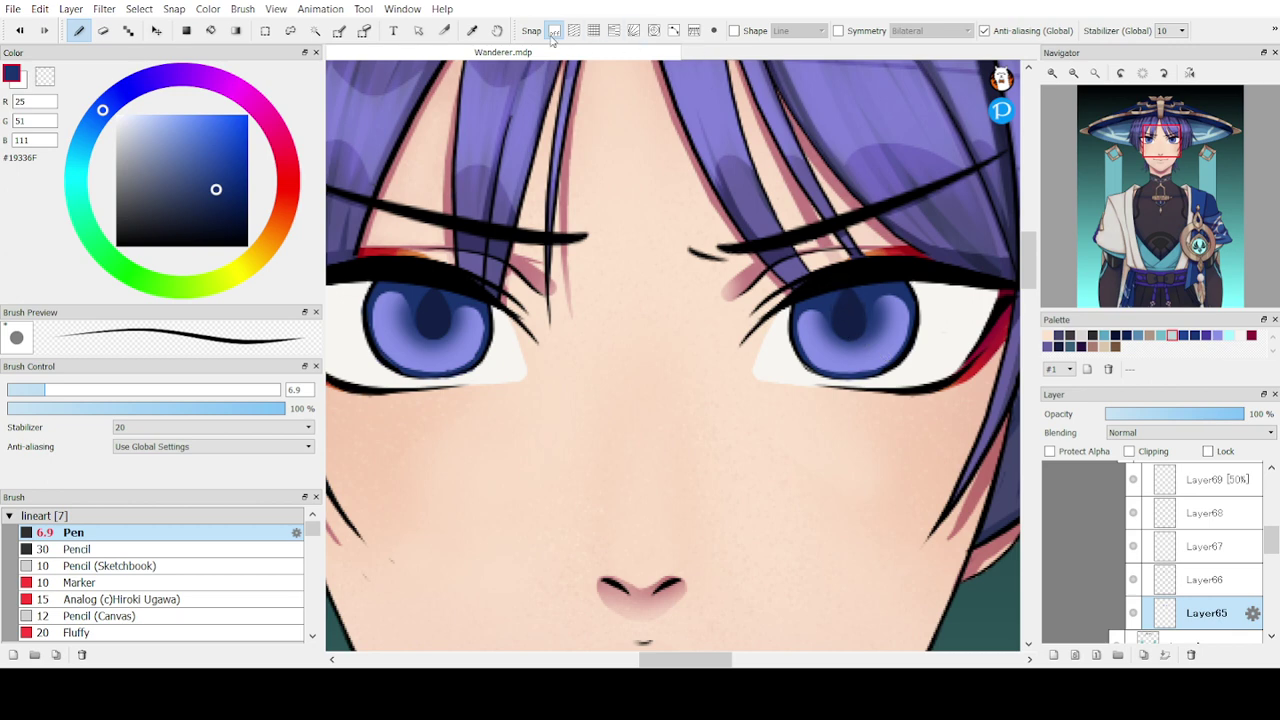
alt+click(857, 305)
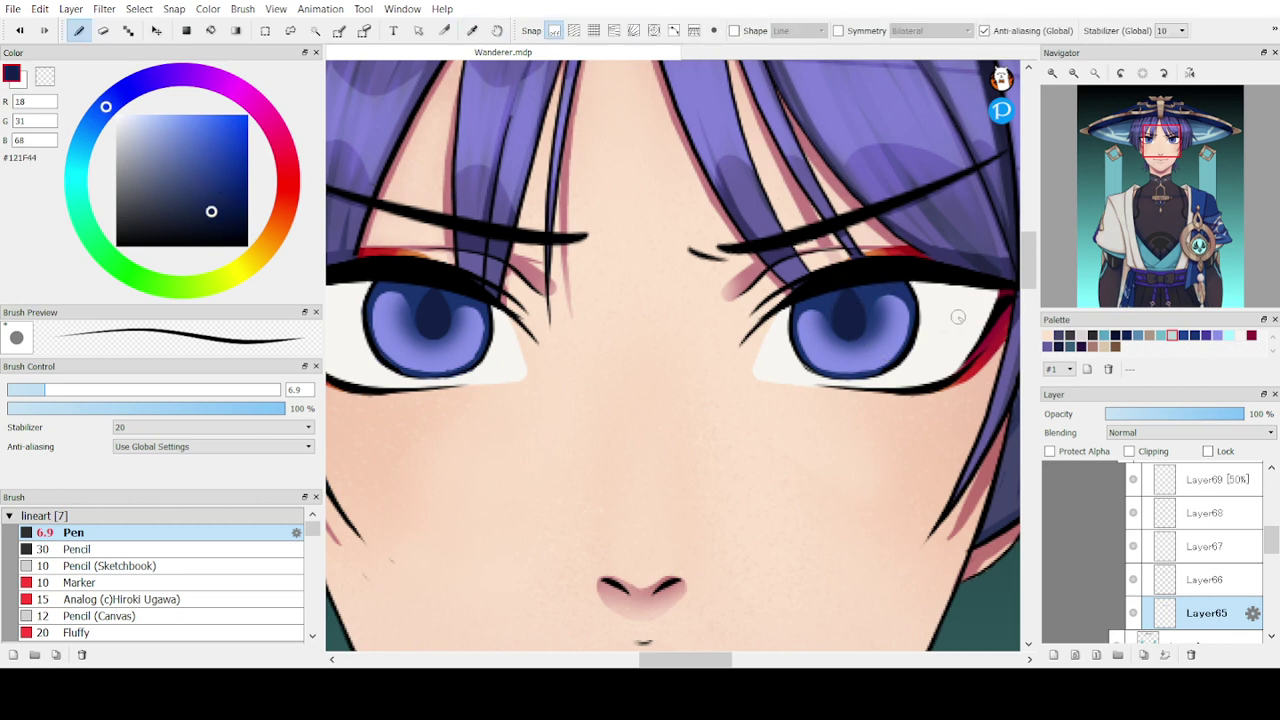
click(1174, 580)
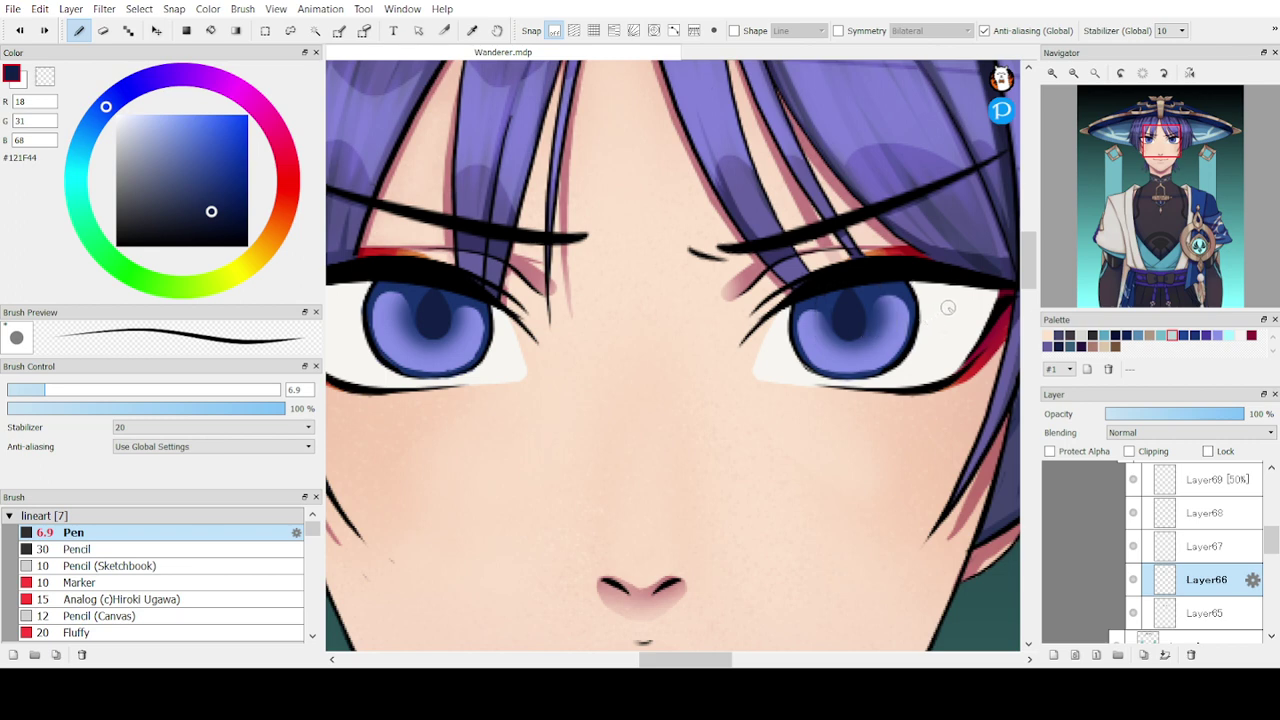
click(654, 30)
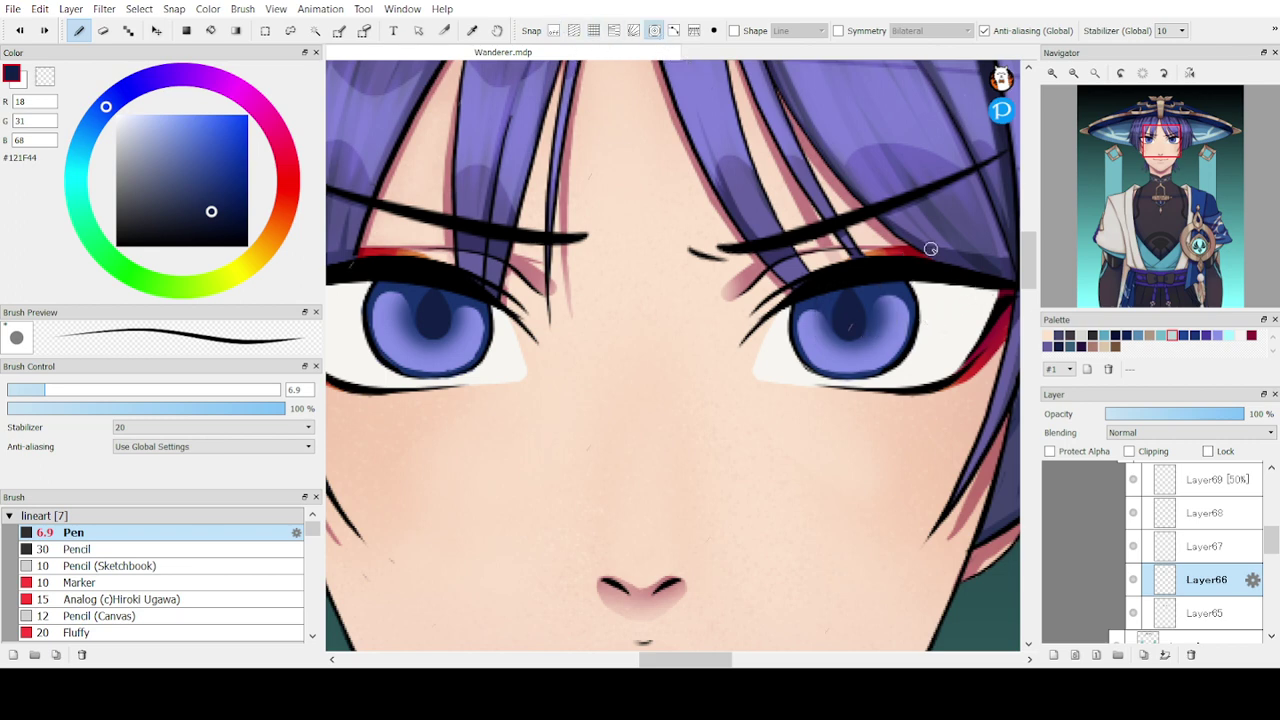
click(713, 34)
click(851, 320)
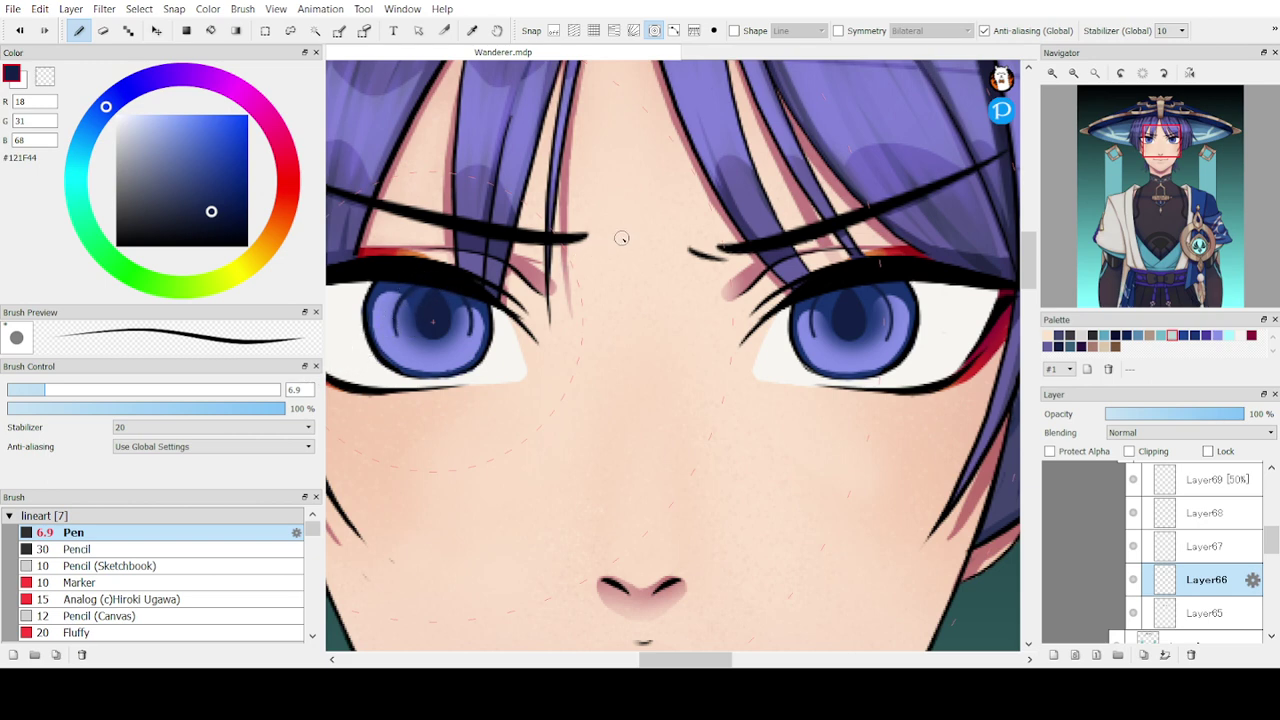
drag(730, 248, 772, 245)
- Add short #121F44 arcs below both pupils with the circular snap recentred per eye, and turn snapping off
drag(405, 346, 452, 351)
key(ctrl+z)
click(850, 322)
drag(828, 345, 866, 353)
key(ctrl+z)
click(553, 30)
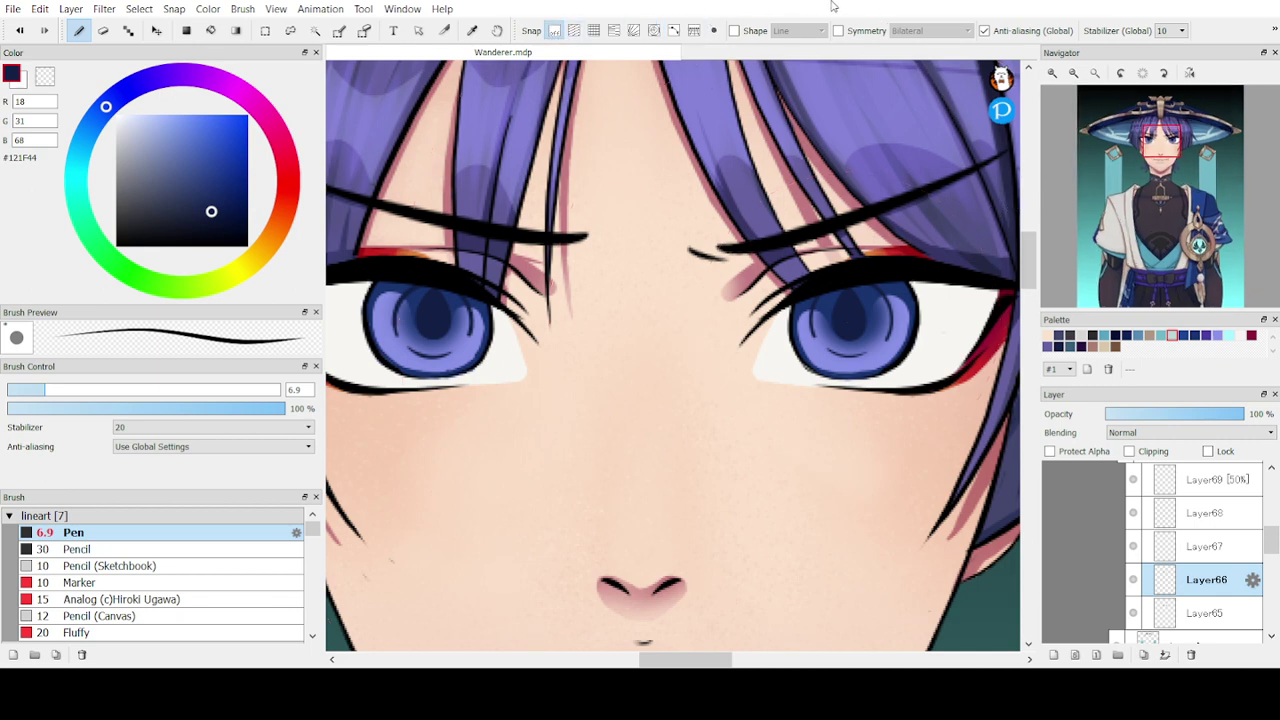
- Make Layer67 the active layer and return to the Pen at size 6.9 after switching to the Eraser
key(e)
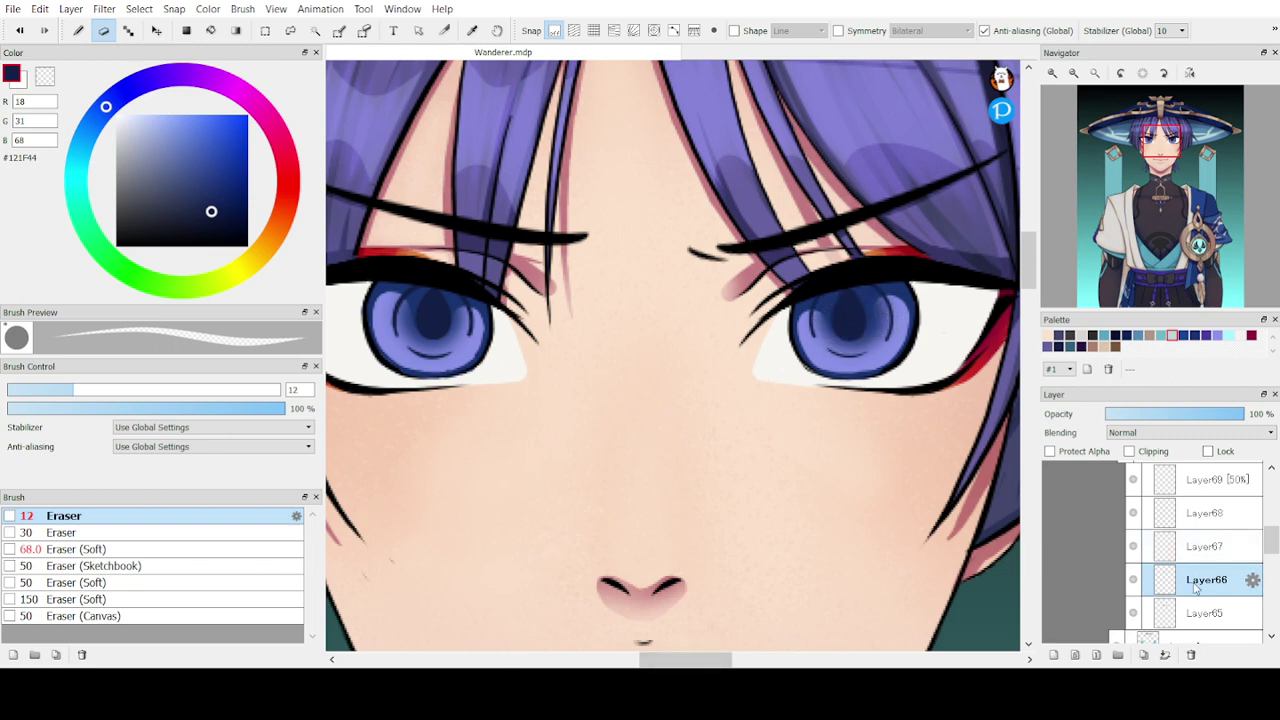
click(1158, 550)
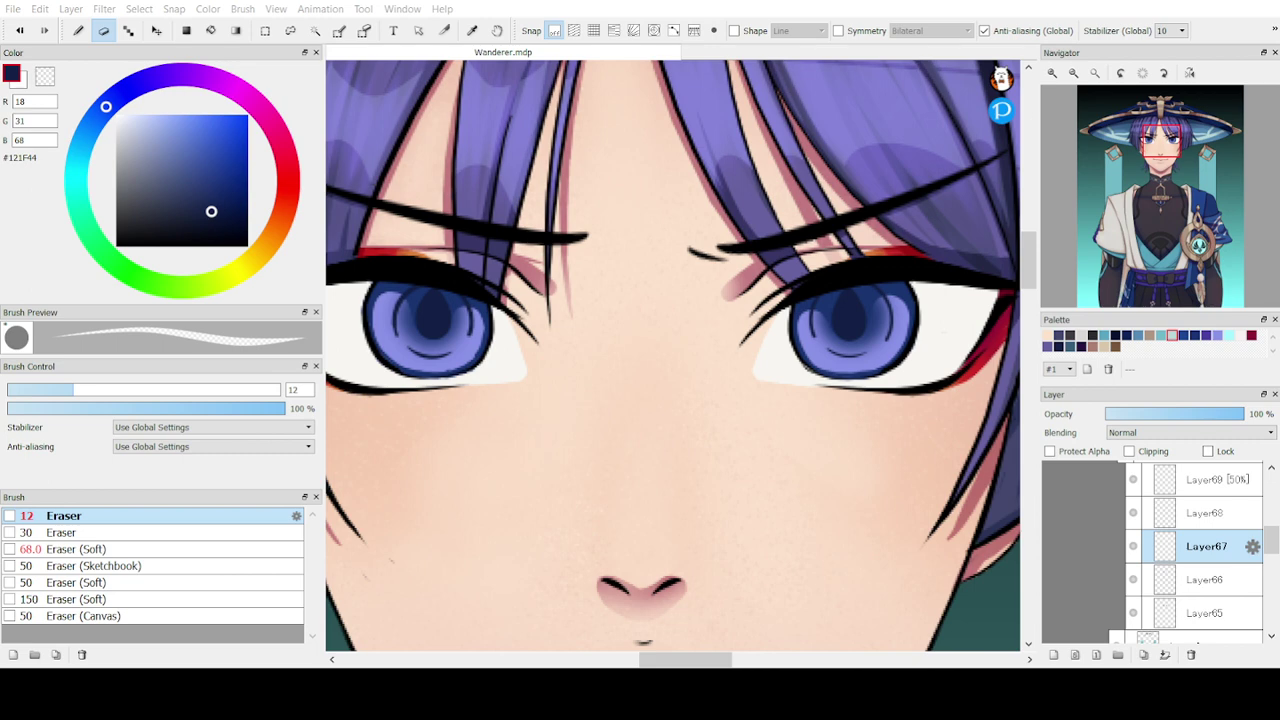
key(b)
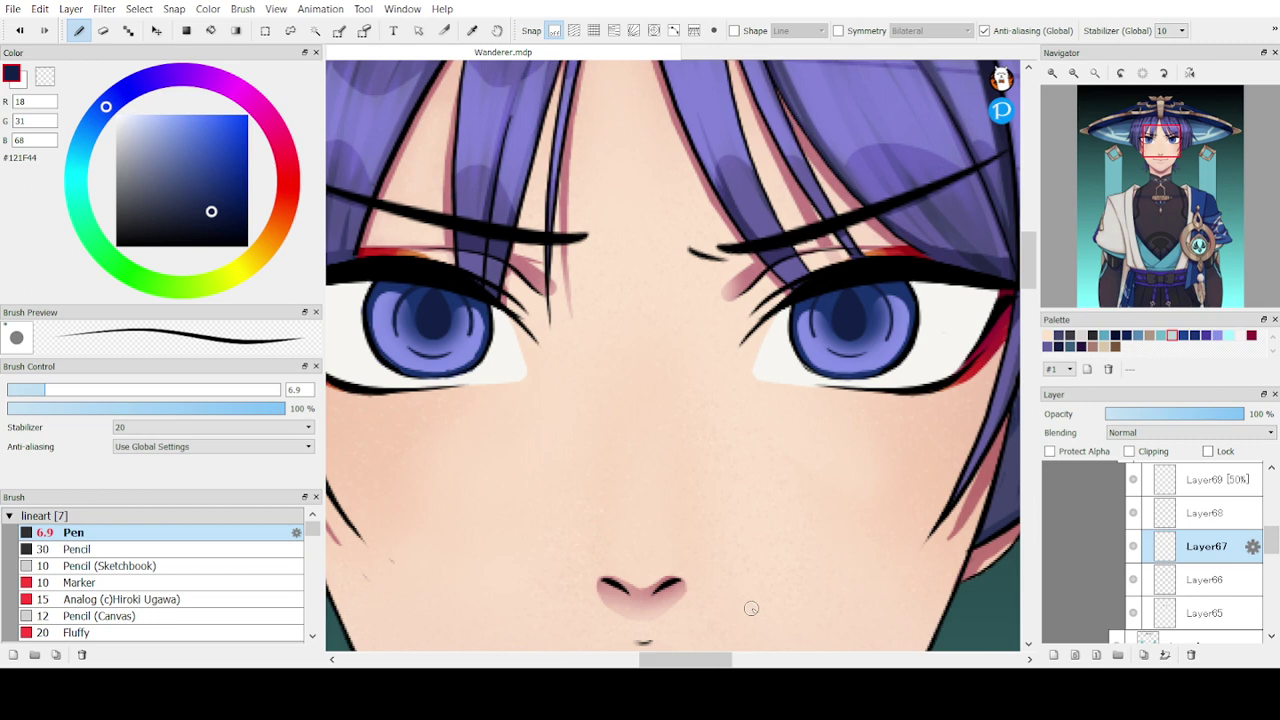
- Try highlight strokes in #5BA6C1 and #70B8C6 on the upper part of the left-hand iris, undoing each one
click(1104, 340)
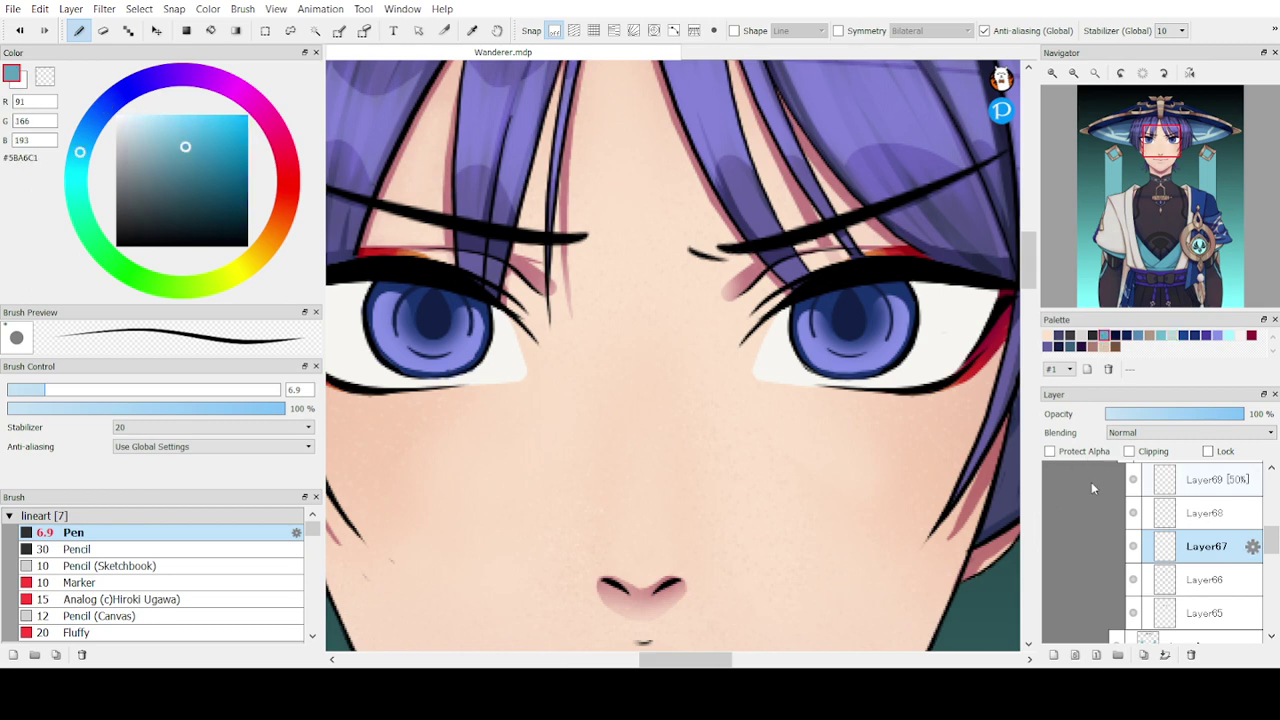
drag(406, 294, 385, 298)
key(ctrl+z)
click(1162, 338)
drag(404, 295, 381, 300)
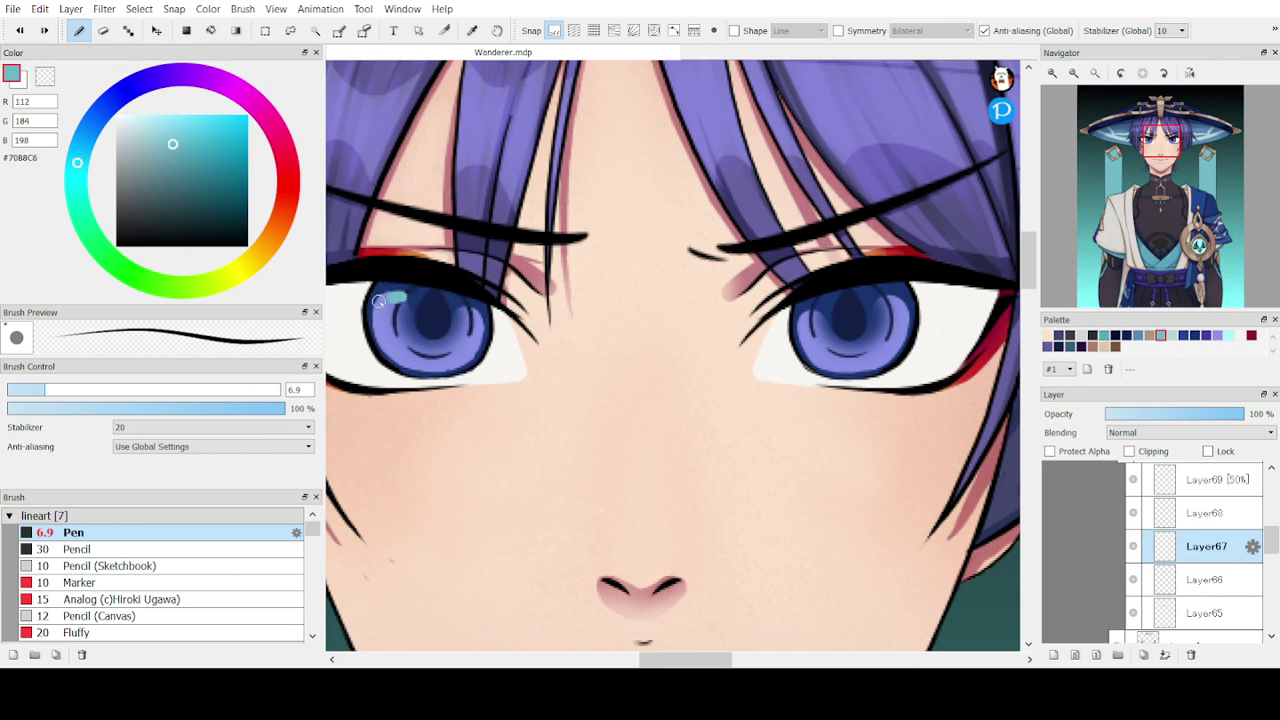
key(ctrl+z)
- Add one larger and one smaller #A8F6FE highlight dot to the upper left area of each iris on Layer67
click(1230, 336)
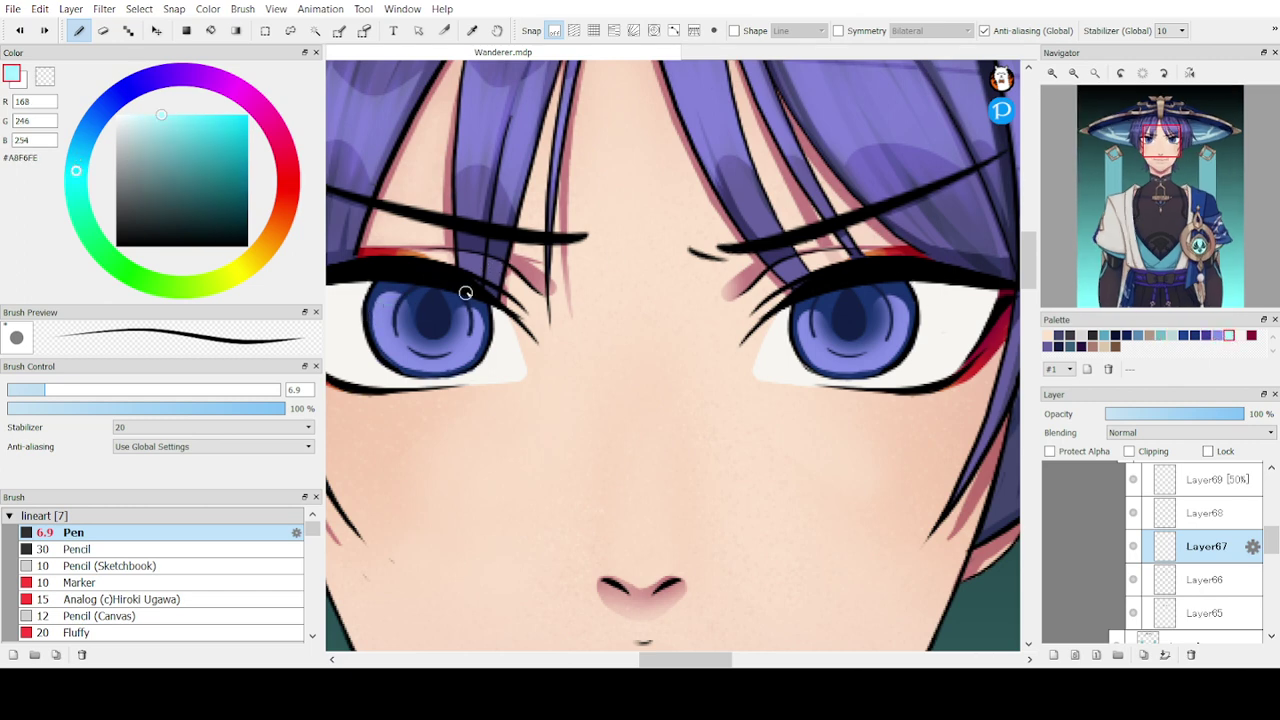
drag(403, 290, 379, 300)
drag(385, 295, 365, 307)
key(ctrl+z)
click(810, 310)
click(393, 318)
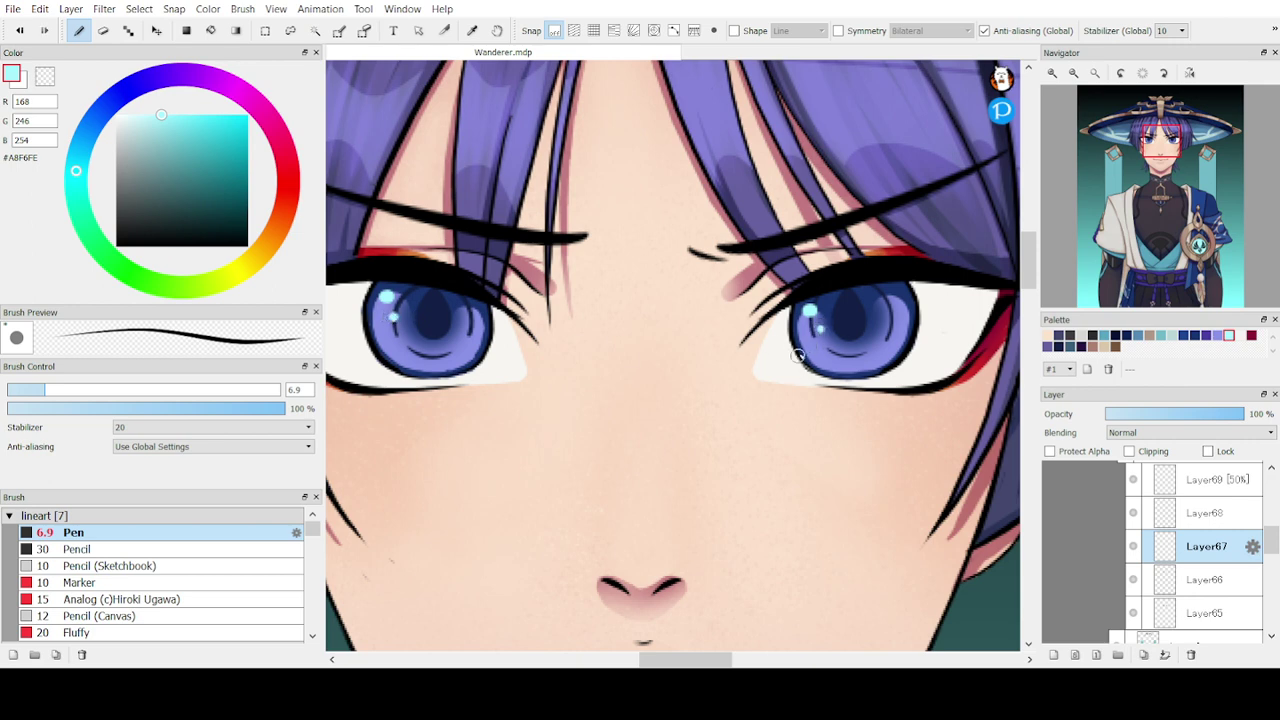
- Try round pale teal #B9D7D8 highlights over both pupils on Layer67 with the Pen at size 6.9
click(1173, 335)
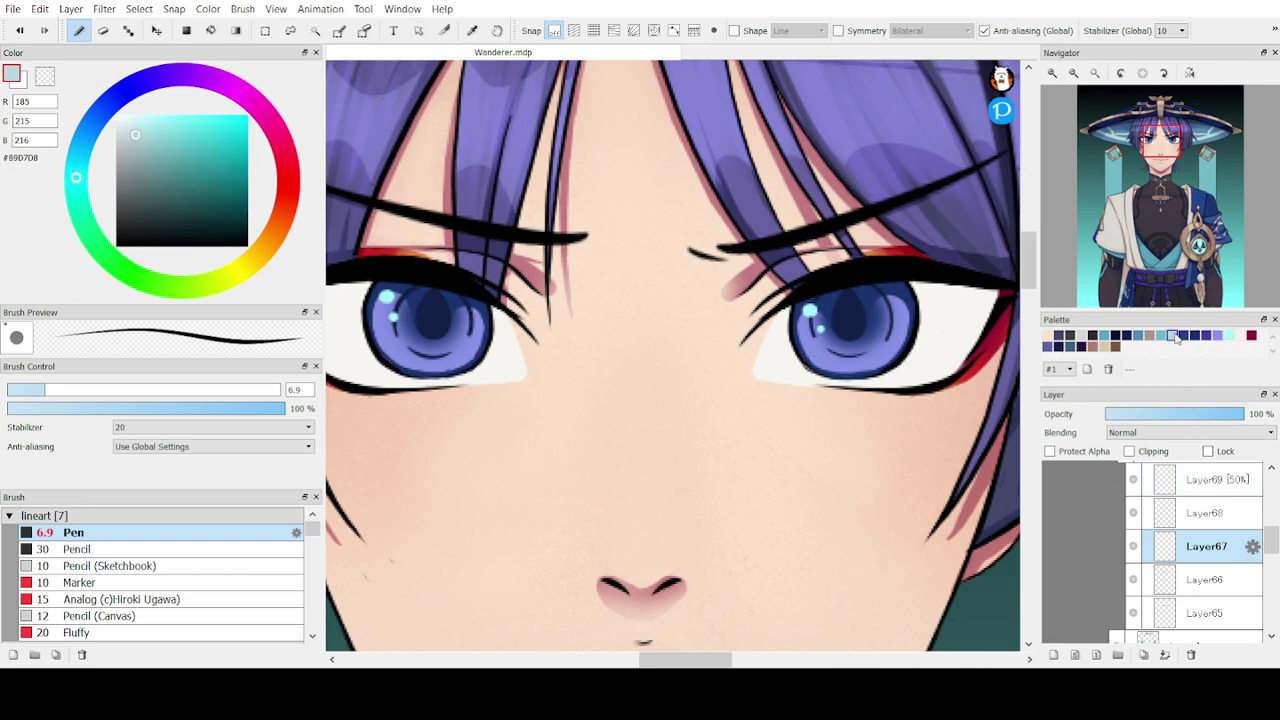
drag(431, 318, 434, 316)
click(431, 313)
key(ctrl+z)
drag(429, 314, 429, 308)
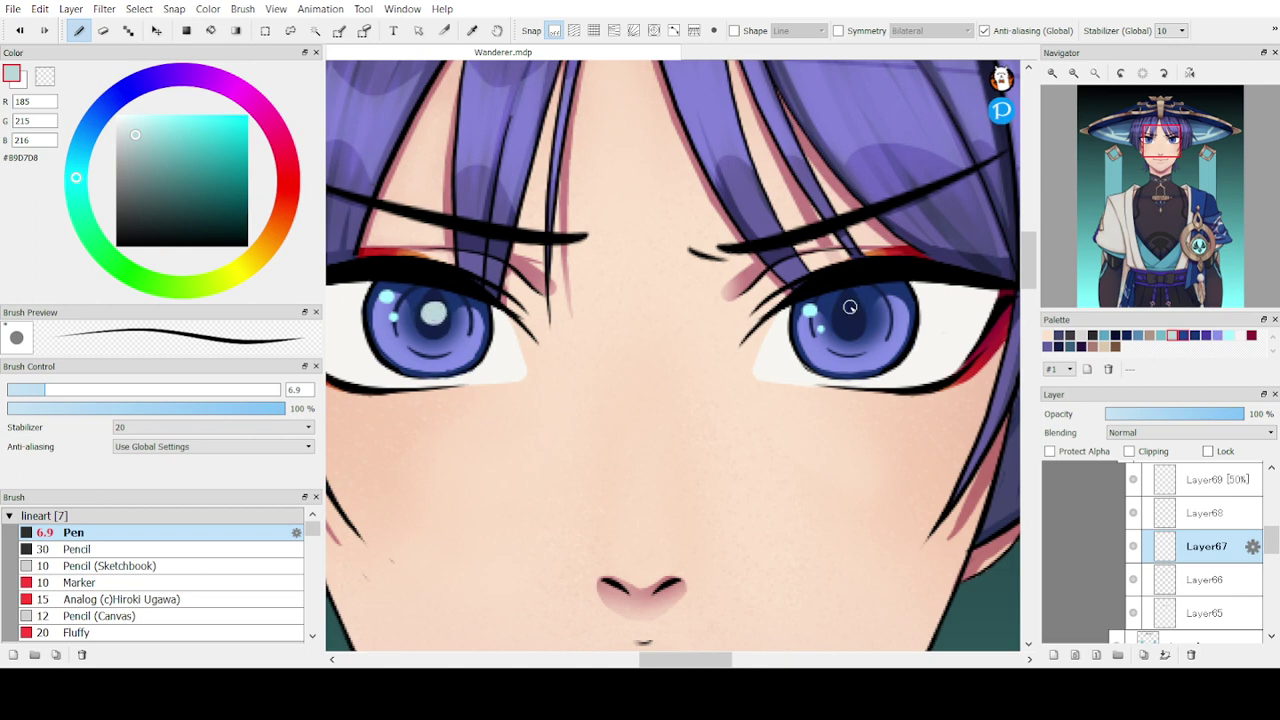
drag(850, 308, 848, 311)
click(1076, 74)
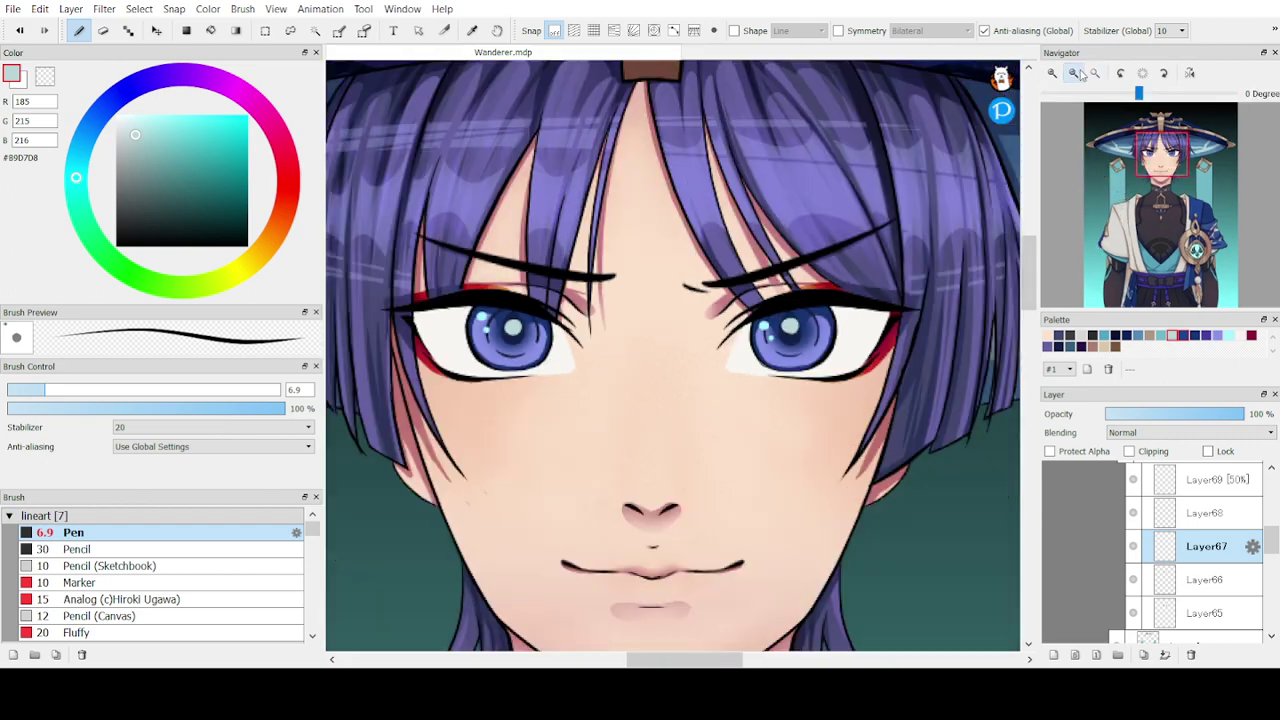
click(1074, 74)
click(1074, 74)
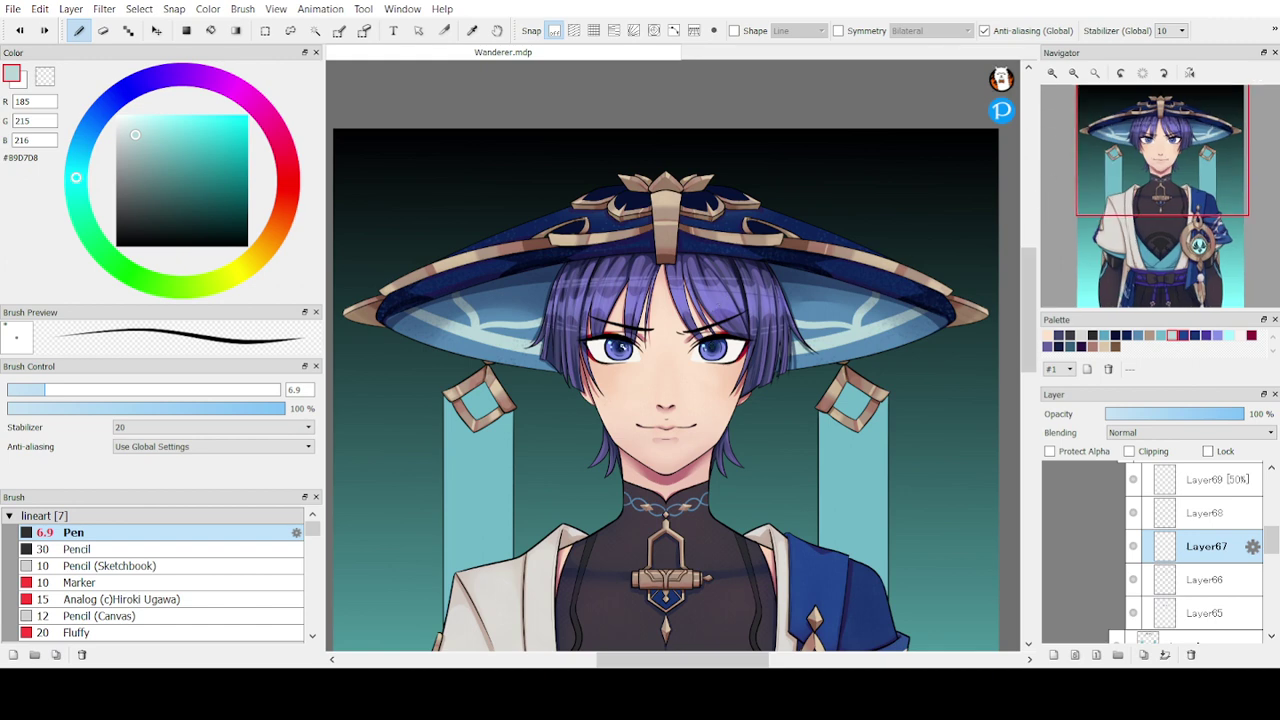
- Increase the Pen size to 32.6 and try a larger pale teal spot on the right-hand pupil, undoing the attempt
click(162, 391)
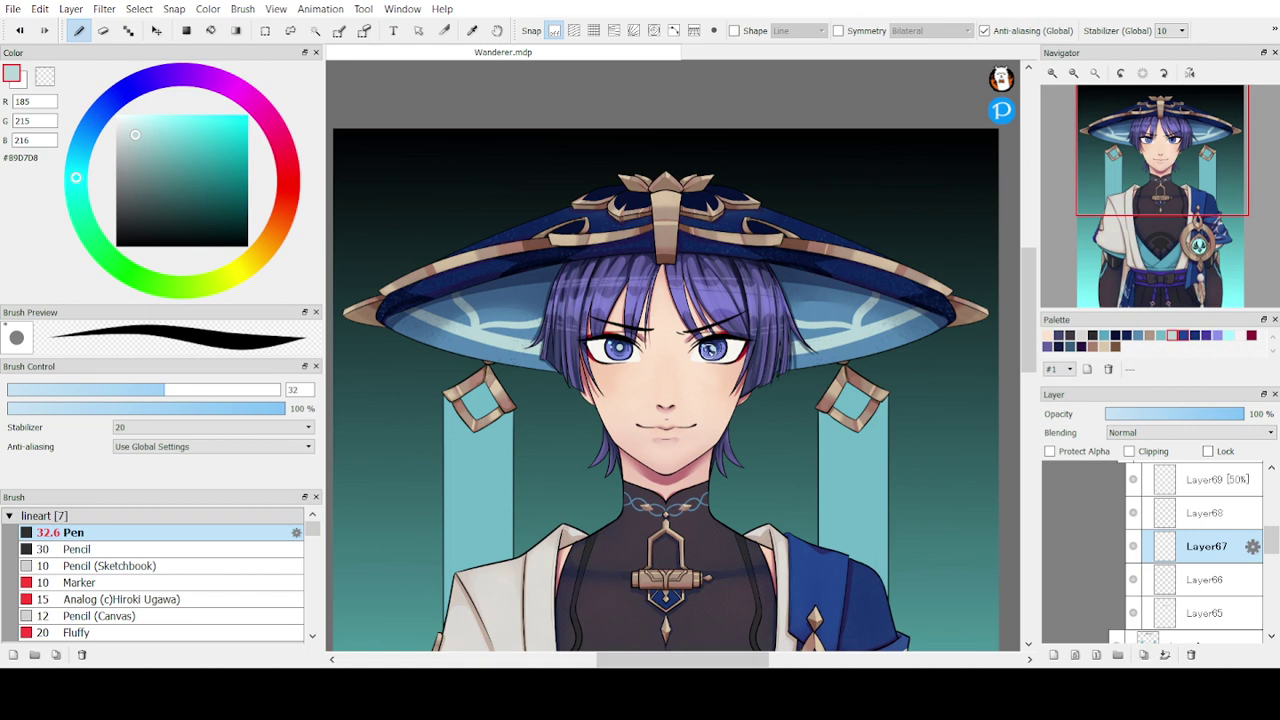
key(ctrl+z)
click(711, 348)
mouse_move(1084, 159)
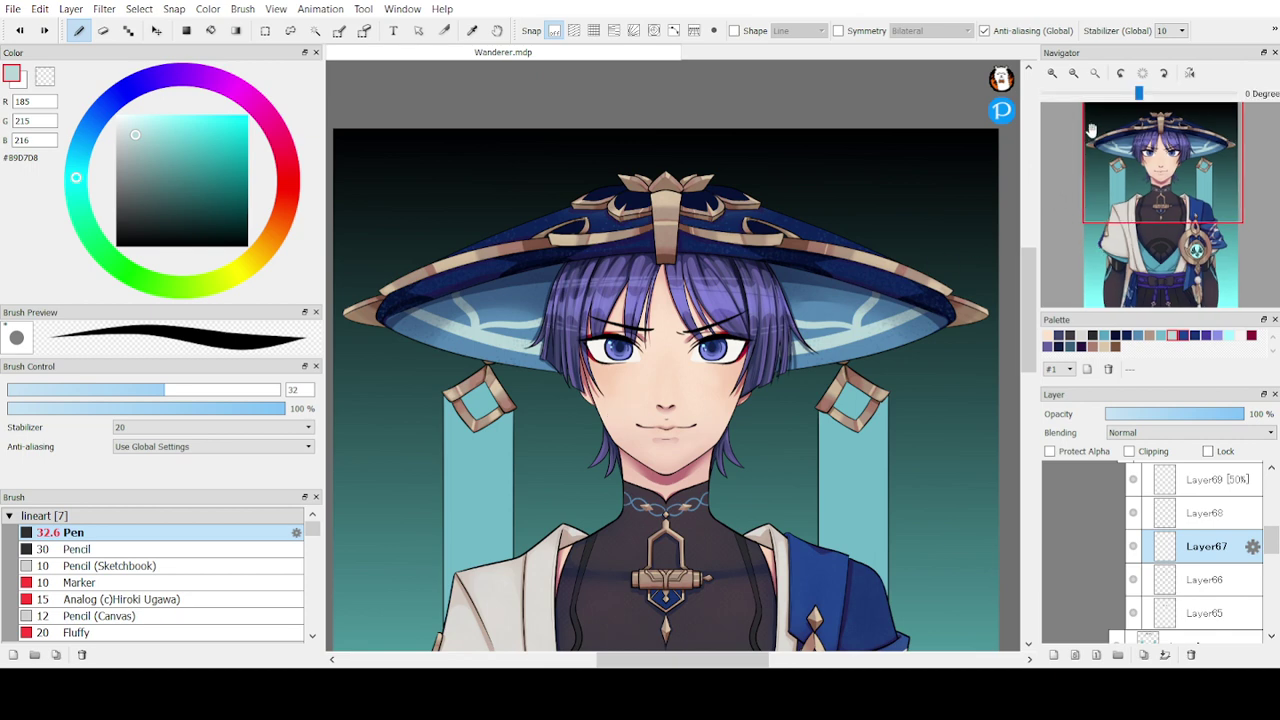
- Try a pale teal #B9D7D8 highlight across the lower part of the left-hand iris on Layer67 and undo the strokes
click(1052, 73)
click(1052, 73)
click(1052, 73)
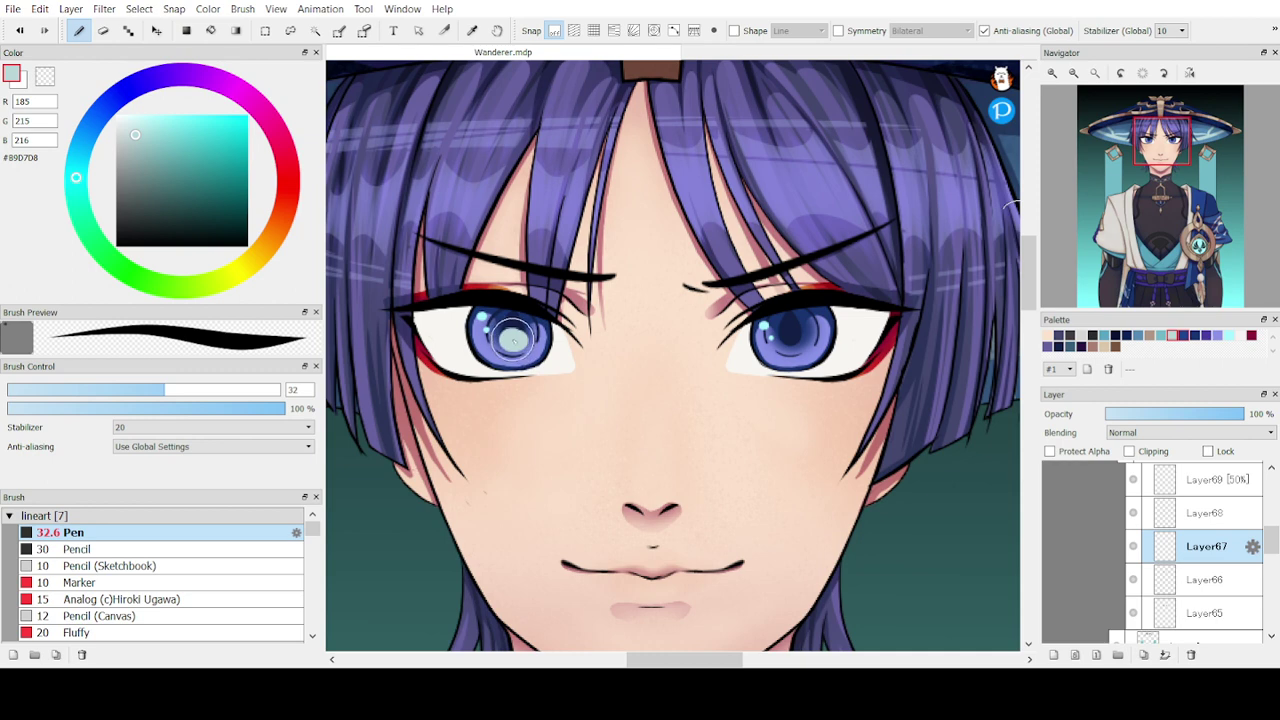
mouse_move(548, 355)
mouse_down()
mouse_move(515, 341)
mouse_move(478, 361)
mouse_move(509, 353)
mouse_move(506, 335)
mouse_move(477, 361)
mouse_move(525, 357)
mouse_move(480, 355)
mouse_move(520, 366)
mouse_up()
key(ctrl+z)
key(ctrl+z)
key(ctrl+z)
key(ctrl+z)
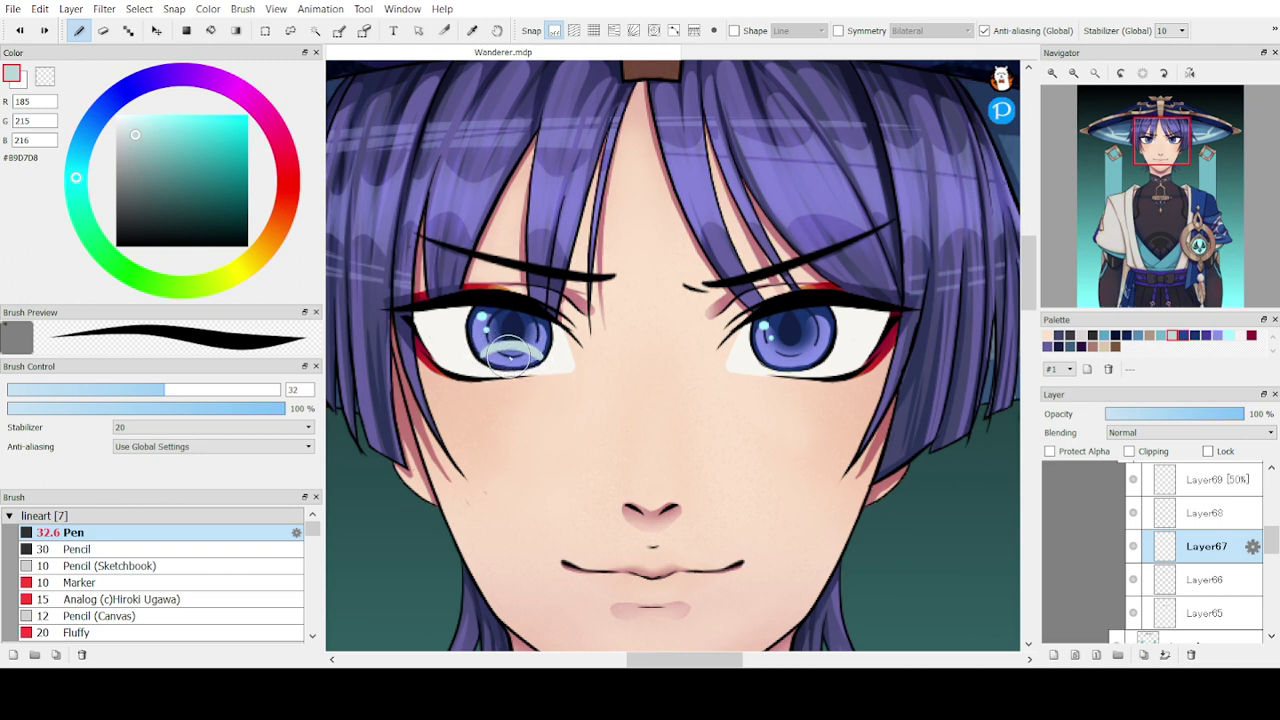